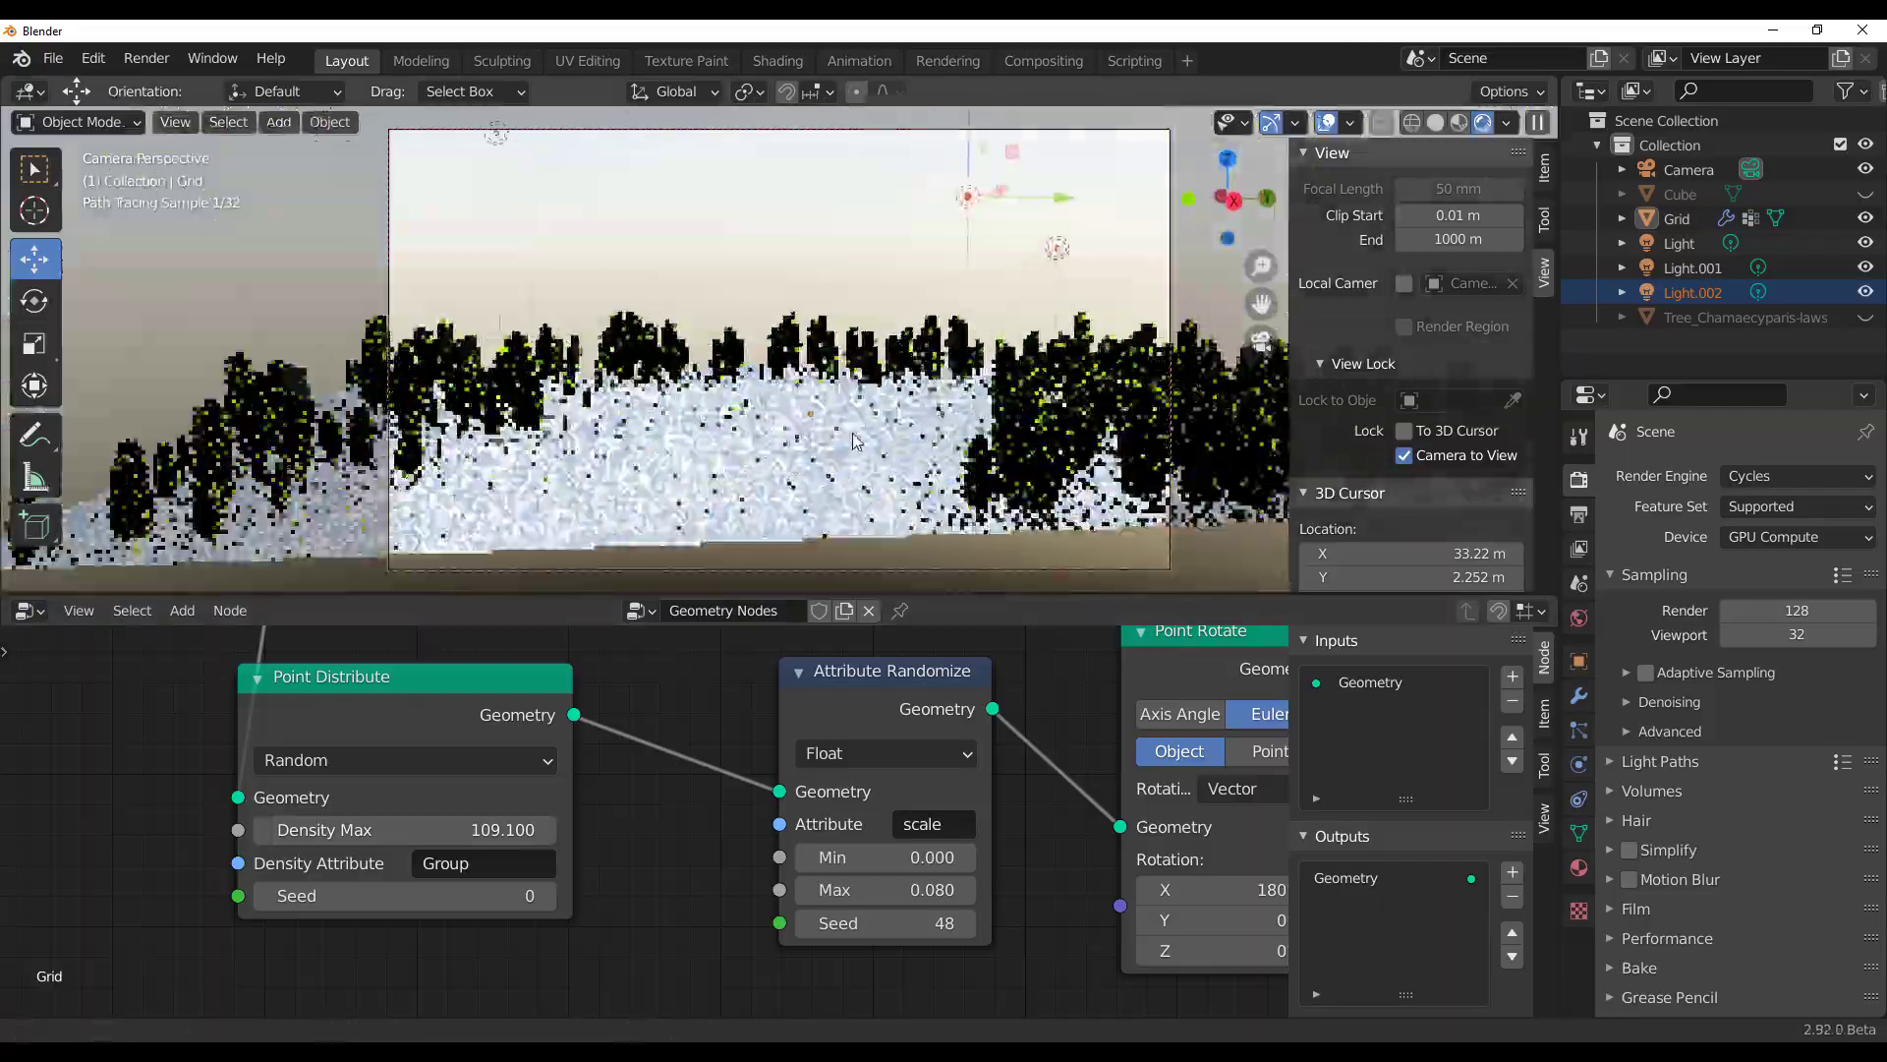
# Step: Set the Point Distribute node's Density Max to 229 and the Attribute Randomize node's Seed to 105
pyautogui.moveTo(383, 828); pyautogui.dragTo(501, 828)
pyautogui.moveTo(885, 924)
pyautogui.mouseDown()
pyautogui.moveTo(973, 924)
pyautogui.moveTo(885, 923)
pyautogui.mouseUp()
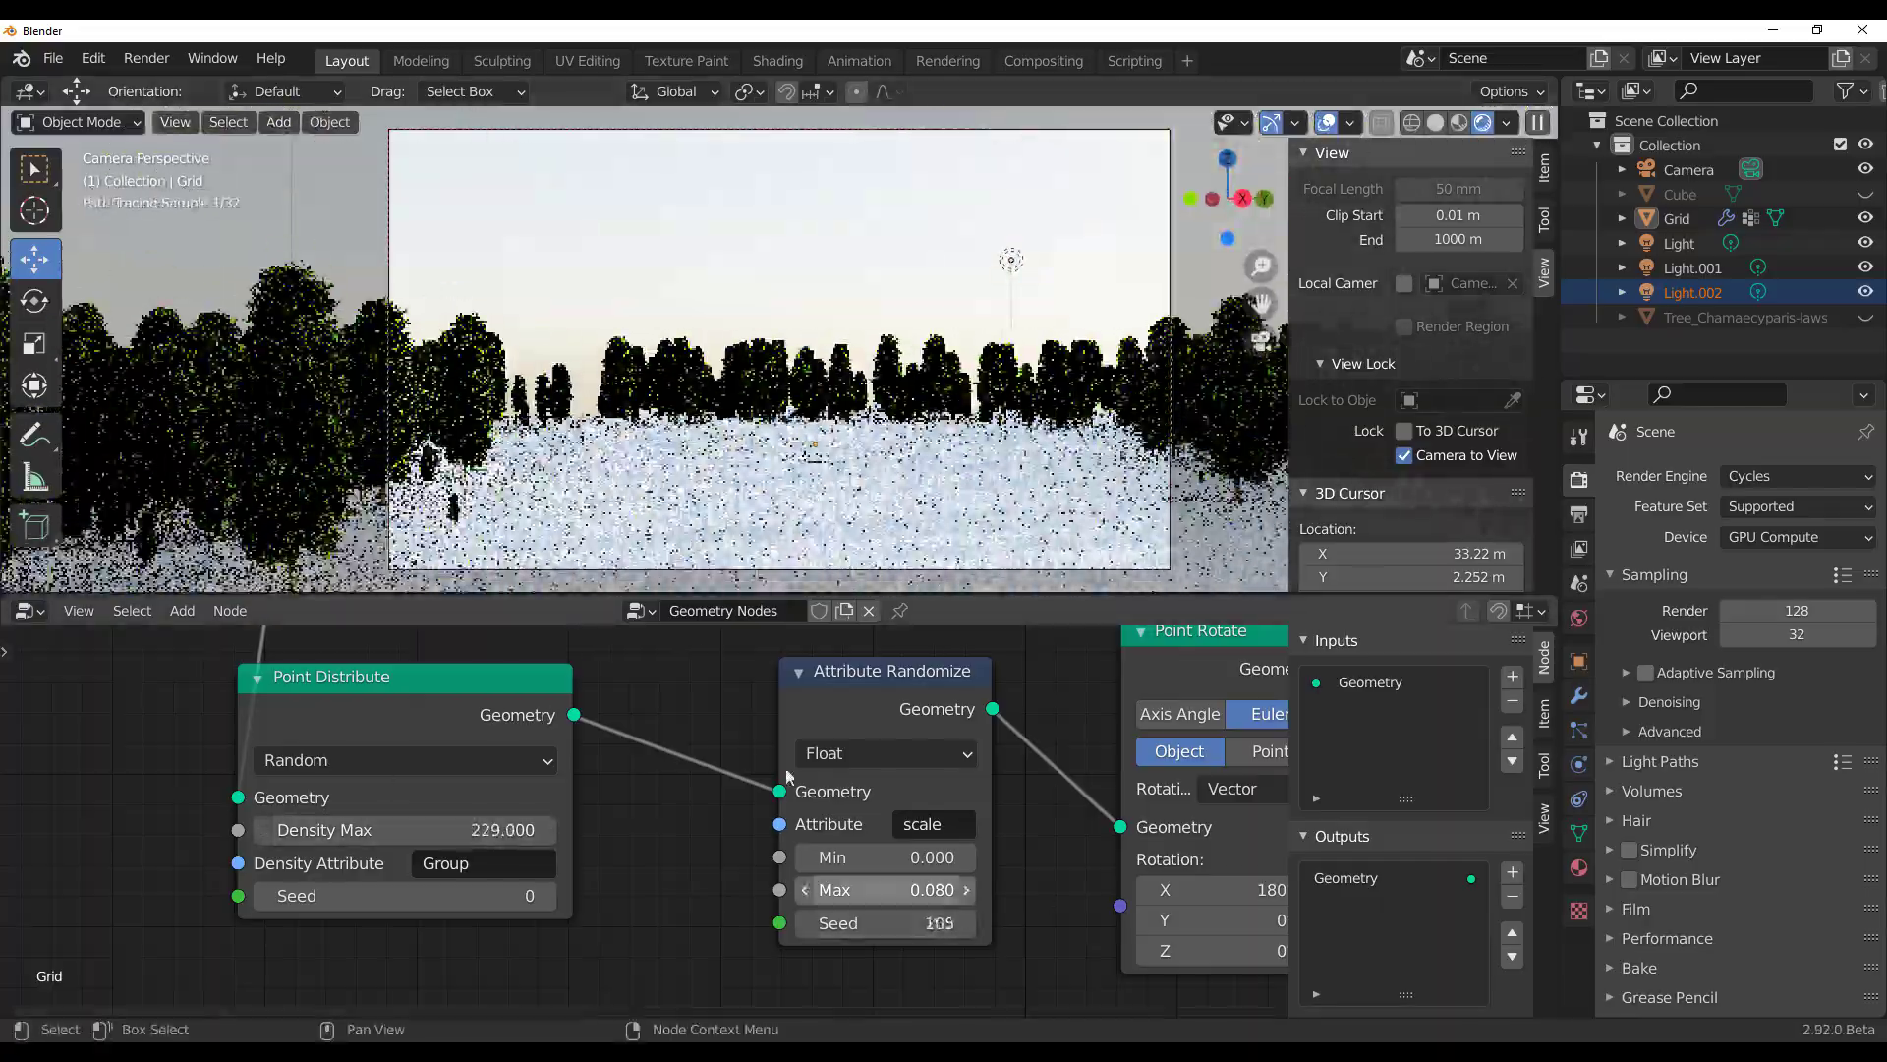
pyautogui.moveTo(935, 501); pyautogui.dragTo(776, 514, button='middle')
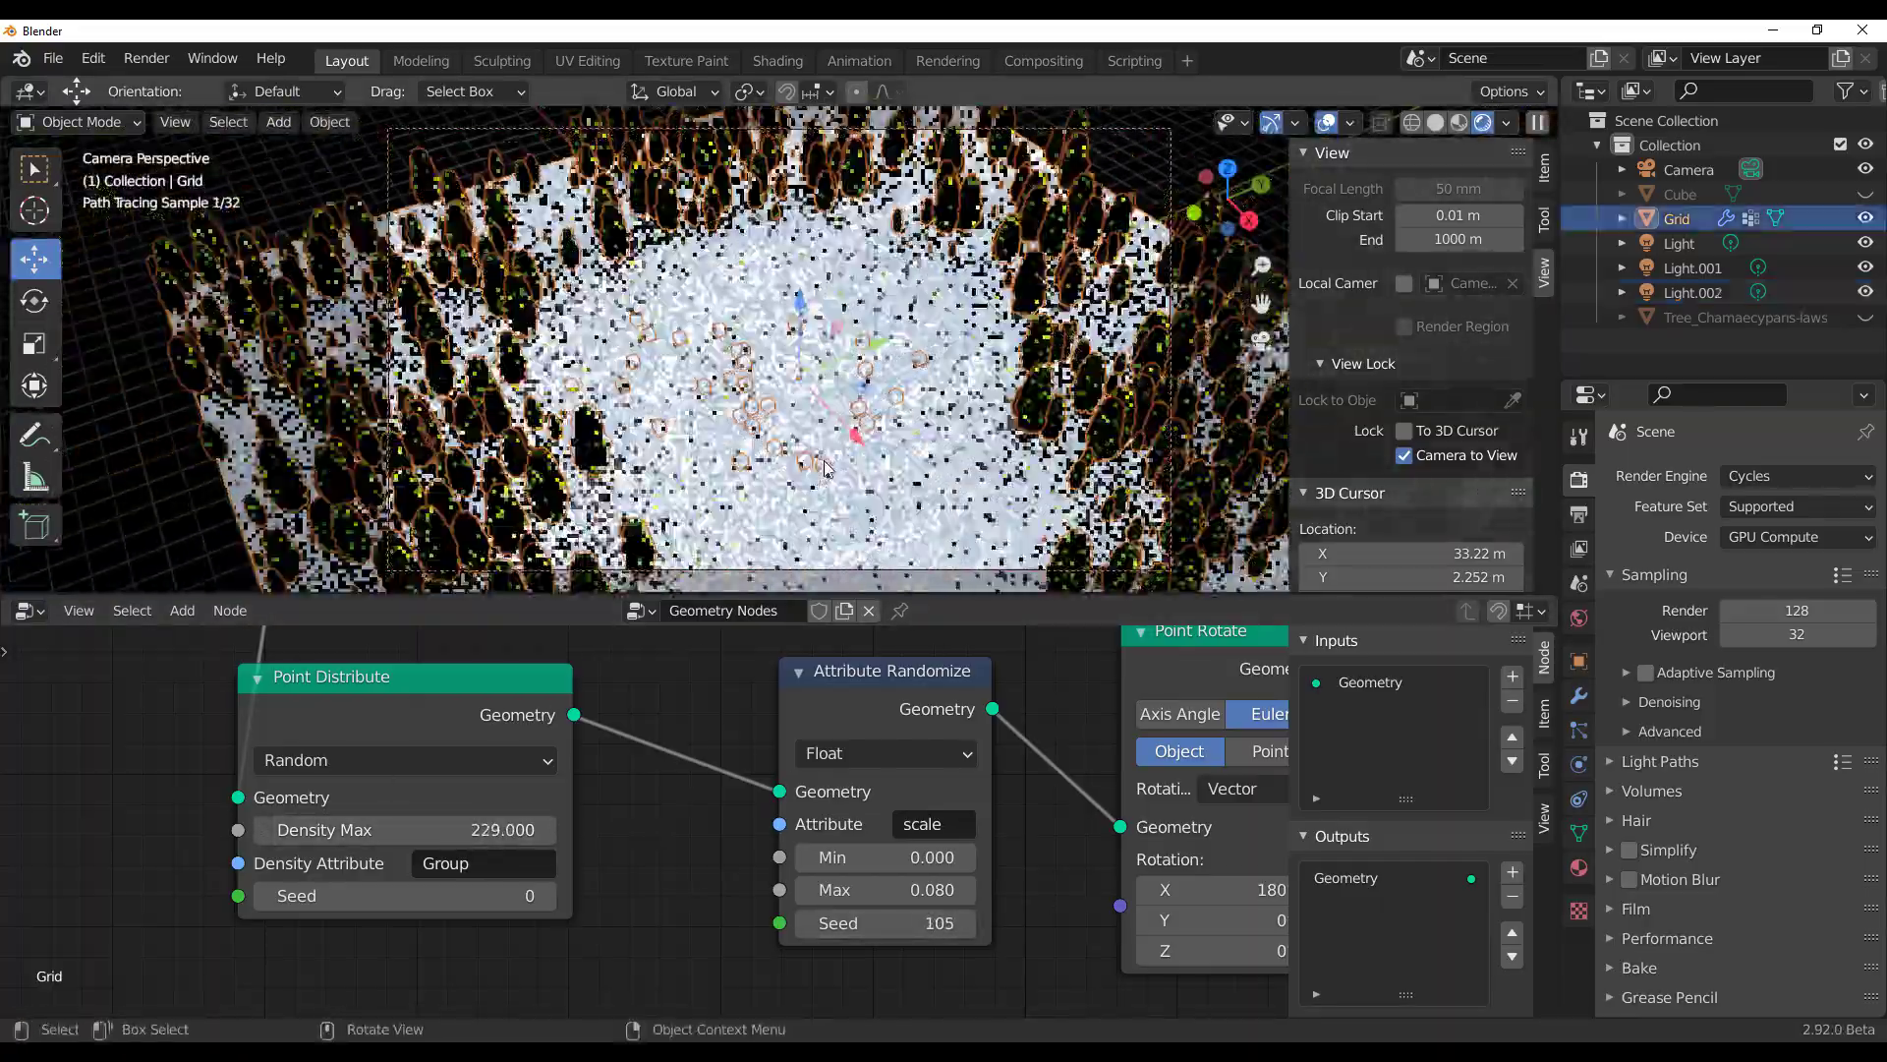
# Step: Weight paint the grid at weight 1.000 around the clearing's edges so that trees spread into it and narrow it
pyautogui.click(78, 121)
pyautogui.click(88, 247)
pyautogui.moveTo(383, 91); pyautogui.dragTo(457, 90)
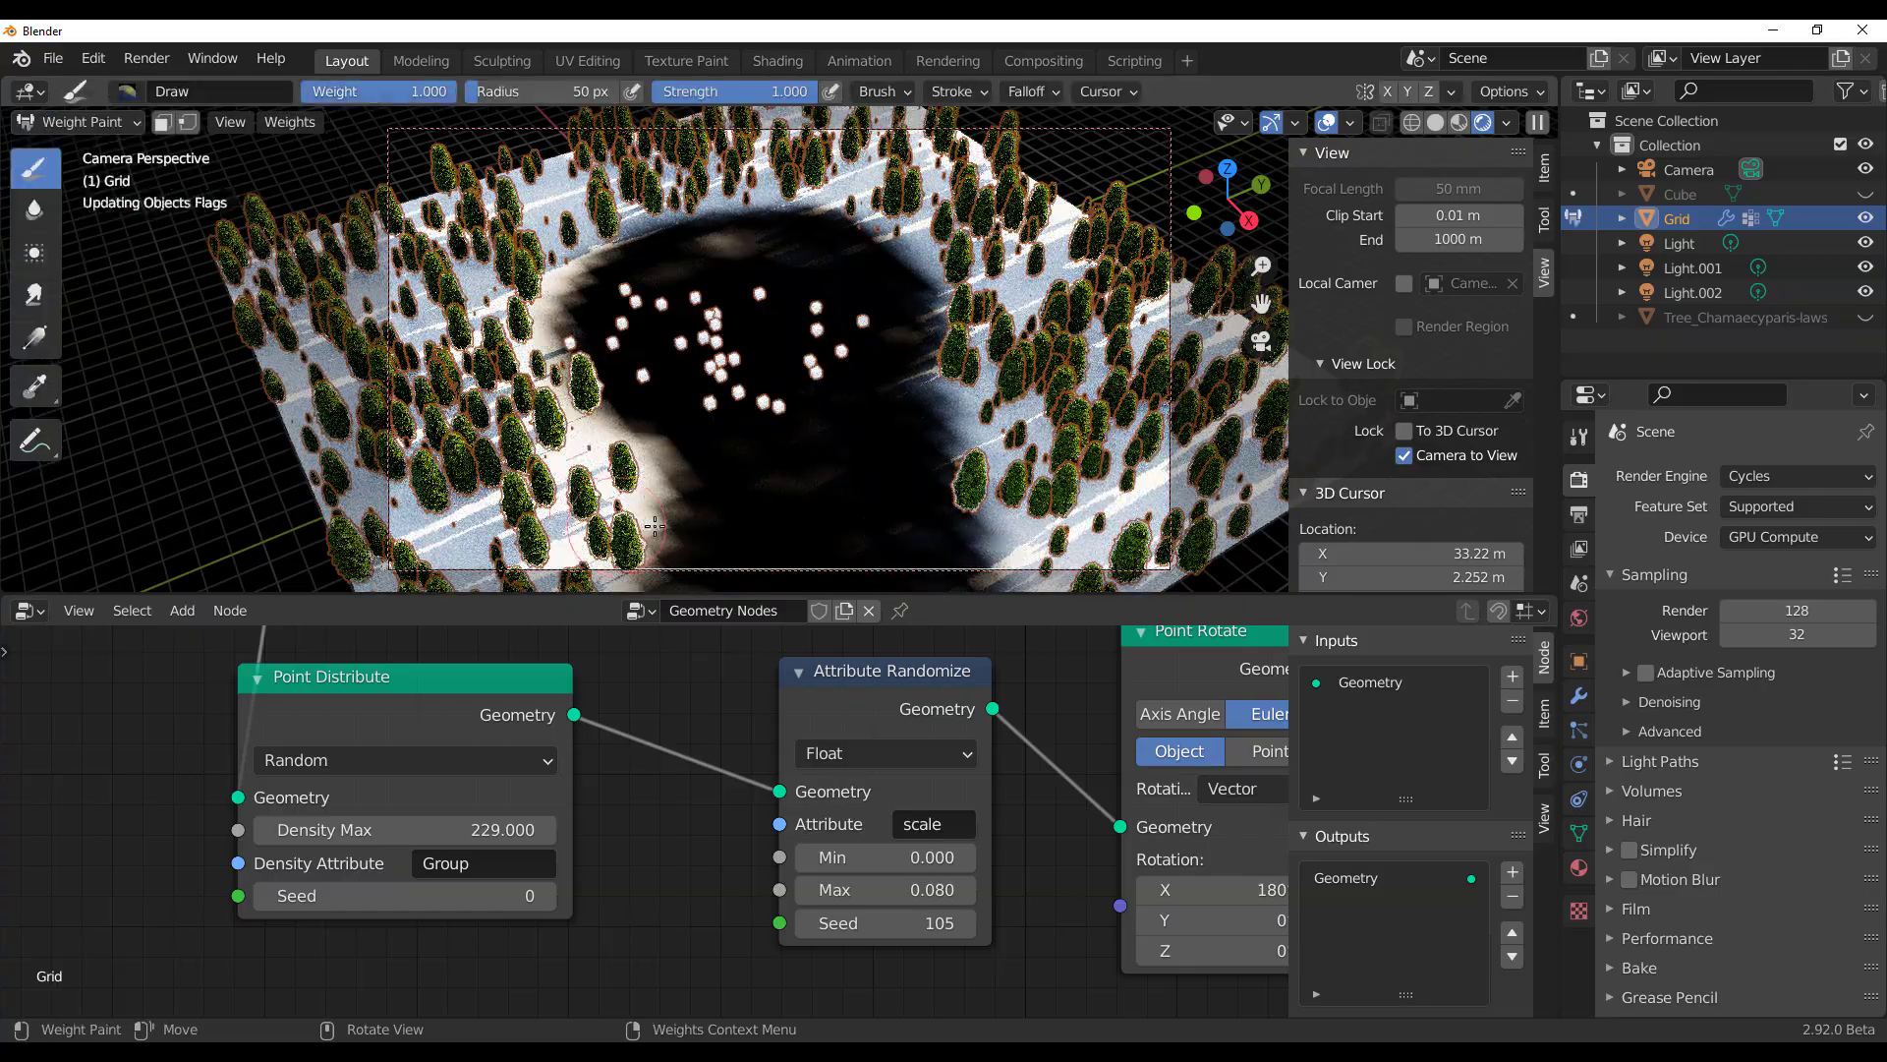
pyautogui.moveTo(679, 511); pyautogui.dragTo(747, 491)
pyautogui.moveTo(899, 344); pyautogui.dragTo(986, 571)
pyautogui.scroll(-2, 986, 571)
pyautogui.moveTo(986, 571); pyautogui.dragTo(983, 550, button='middle')
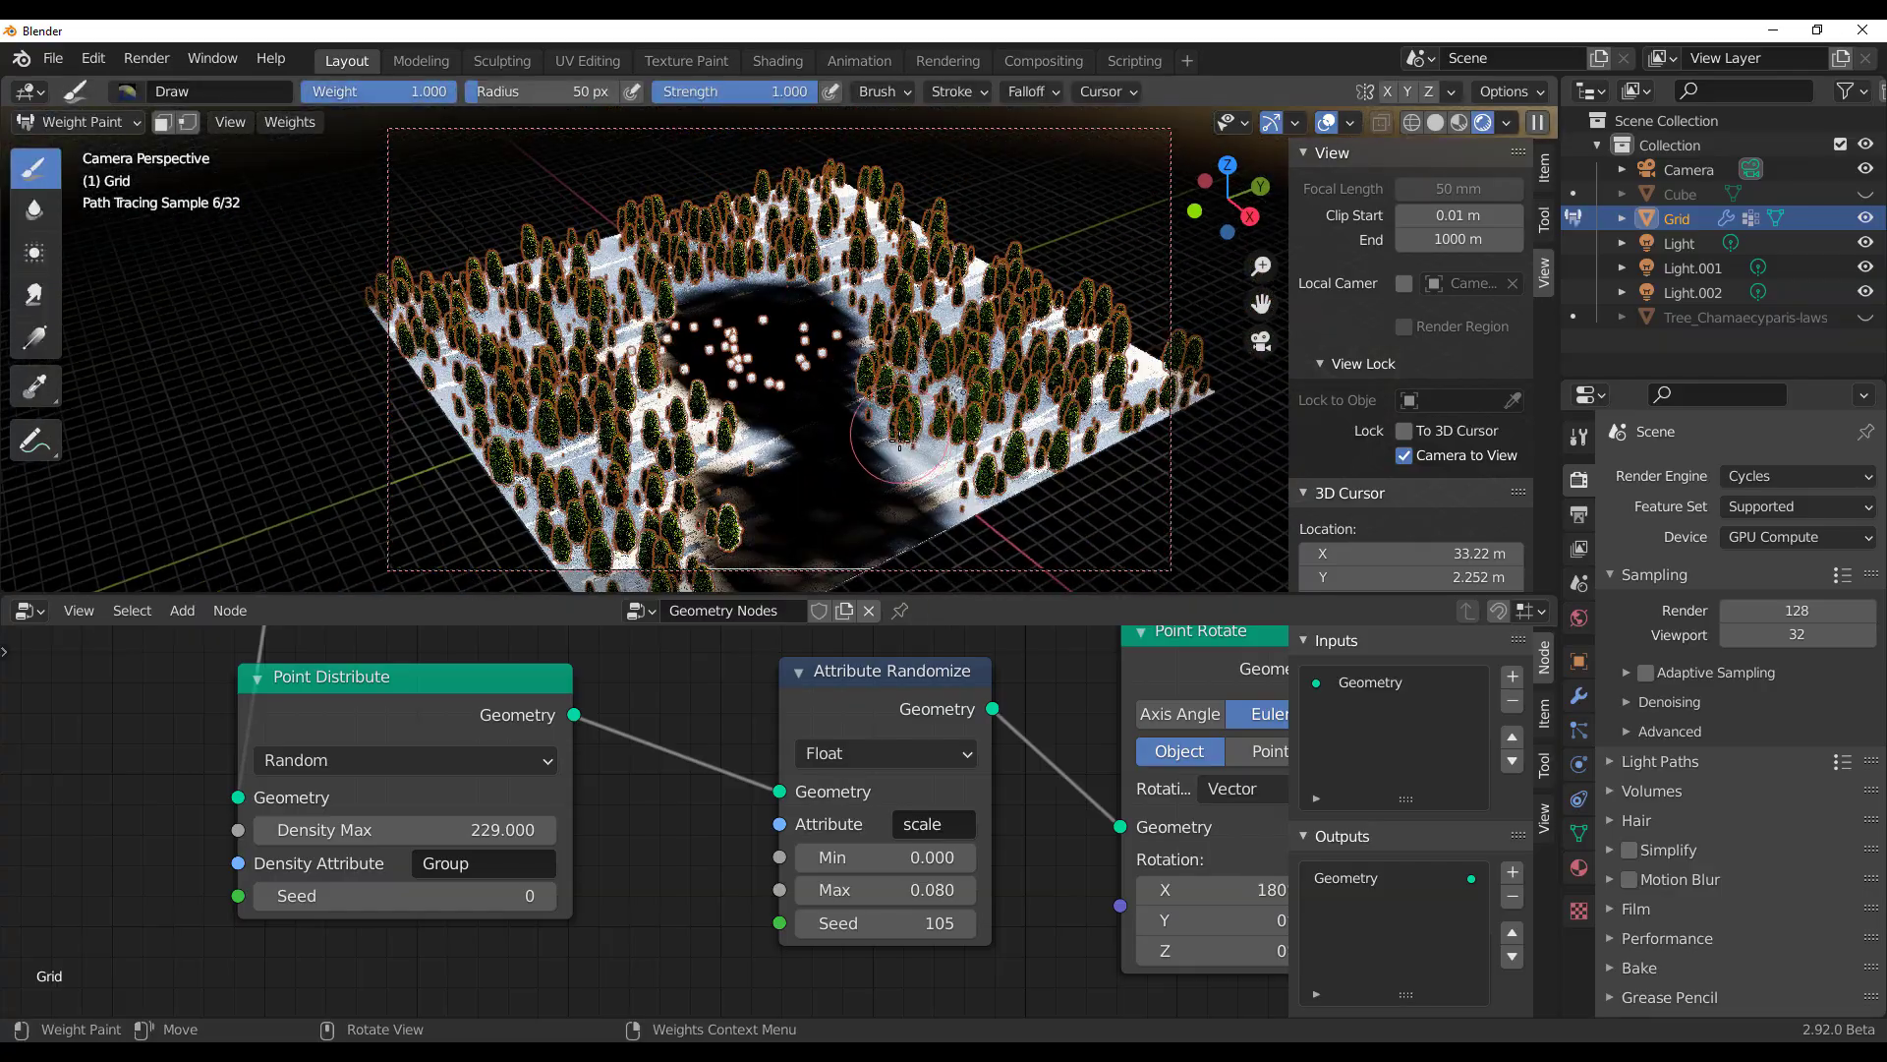
pyautogui.moveTo(865, 412); pyautogui.dragTo(857, 487)
pyautogui.moveTo(713, 501); pyautogui.dragTo(720, 421)
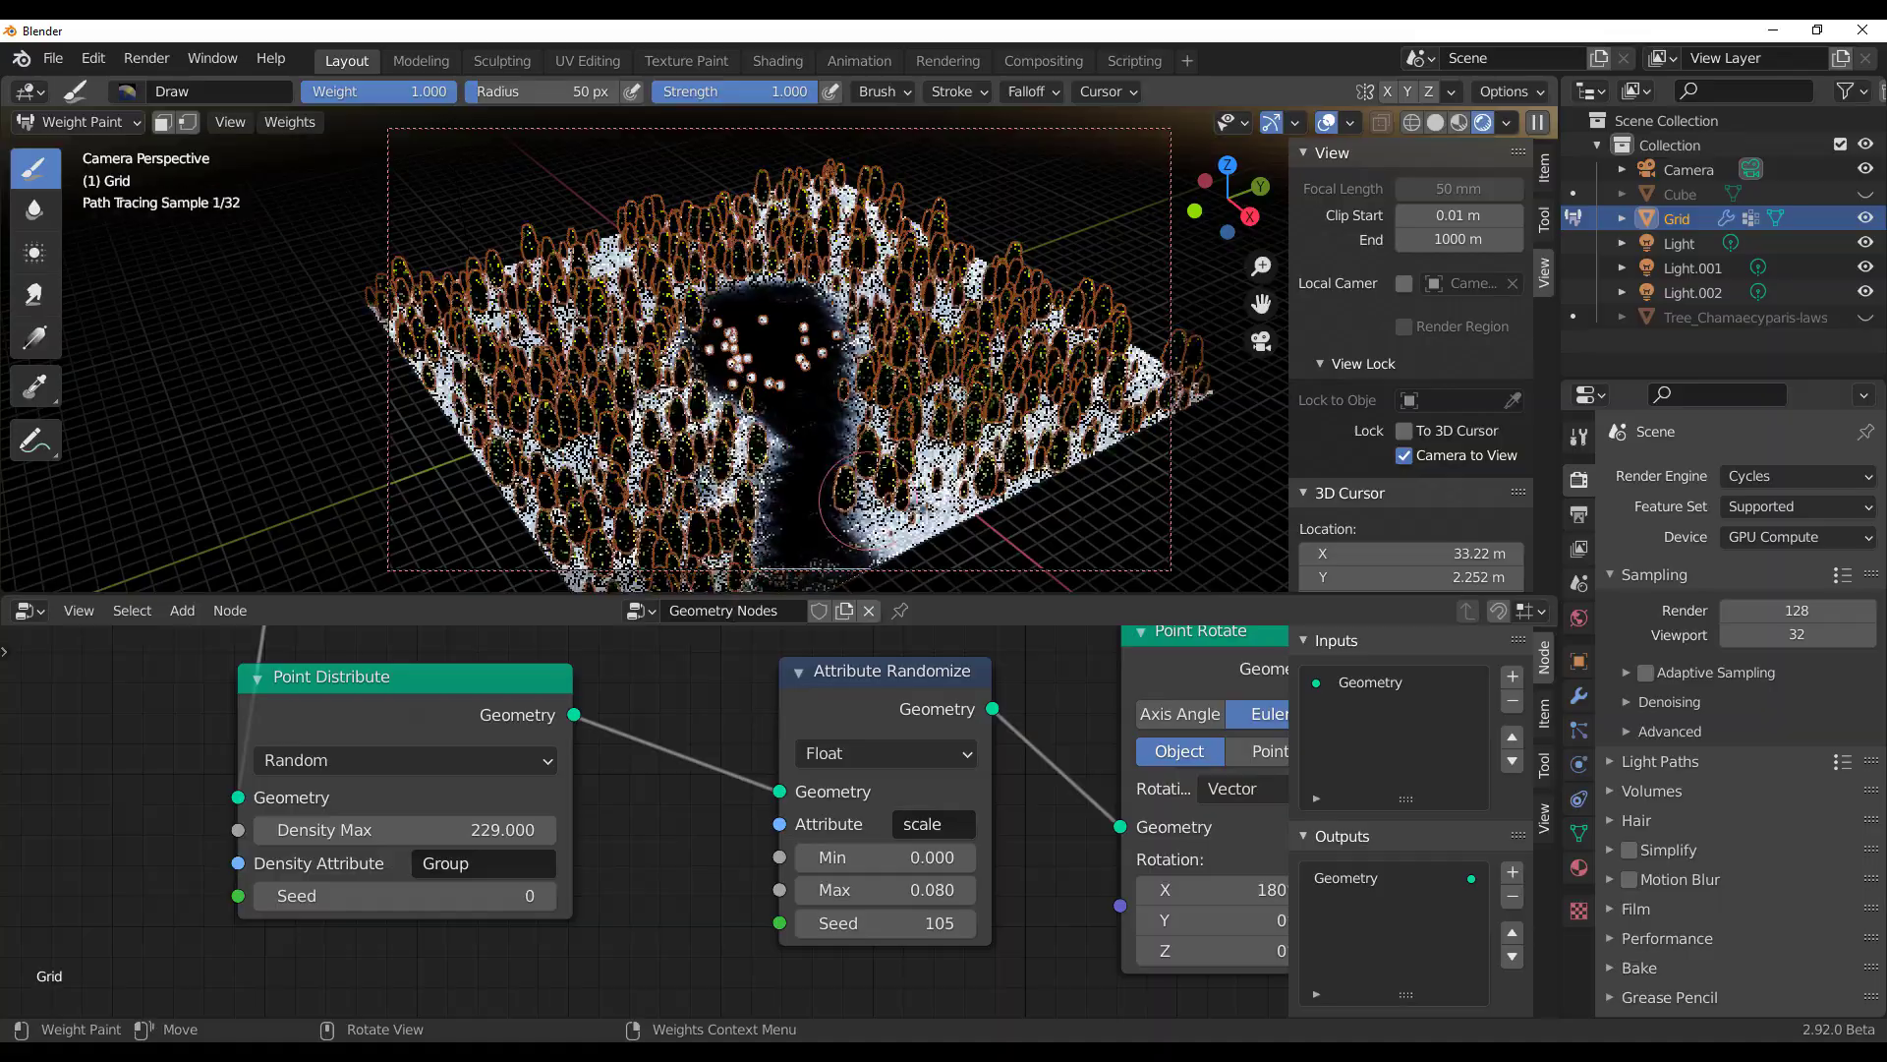
# Step: Return the grid to Object Mode and scale it
pyautogui.hotkey('ctrl', 'Tab')
pyautogui.click(693, 460)
pyautogui.press('s')
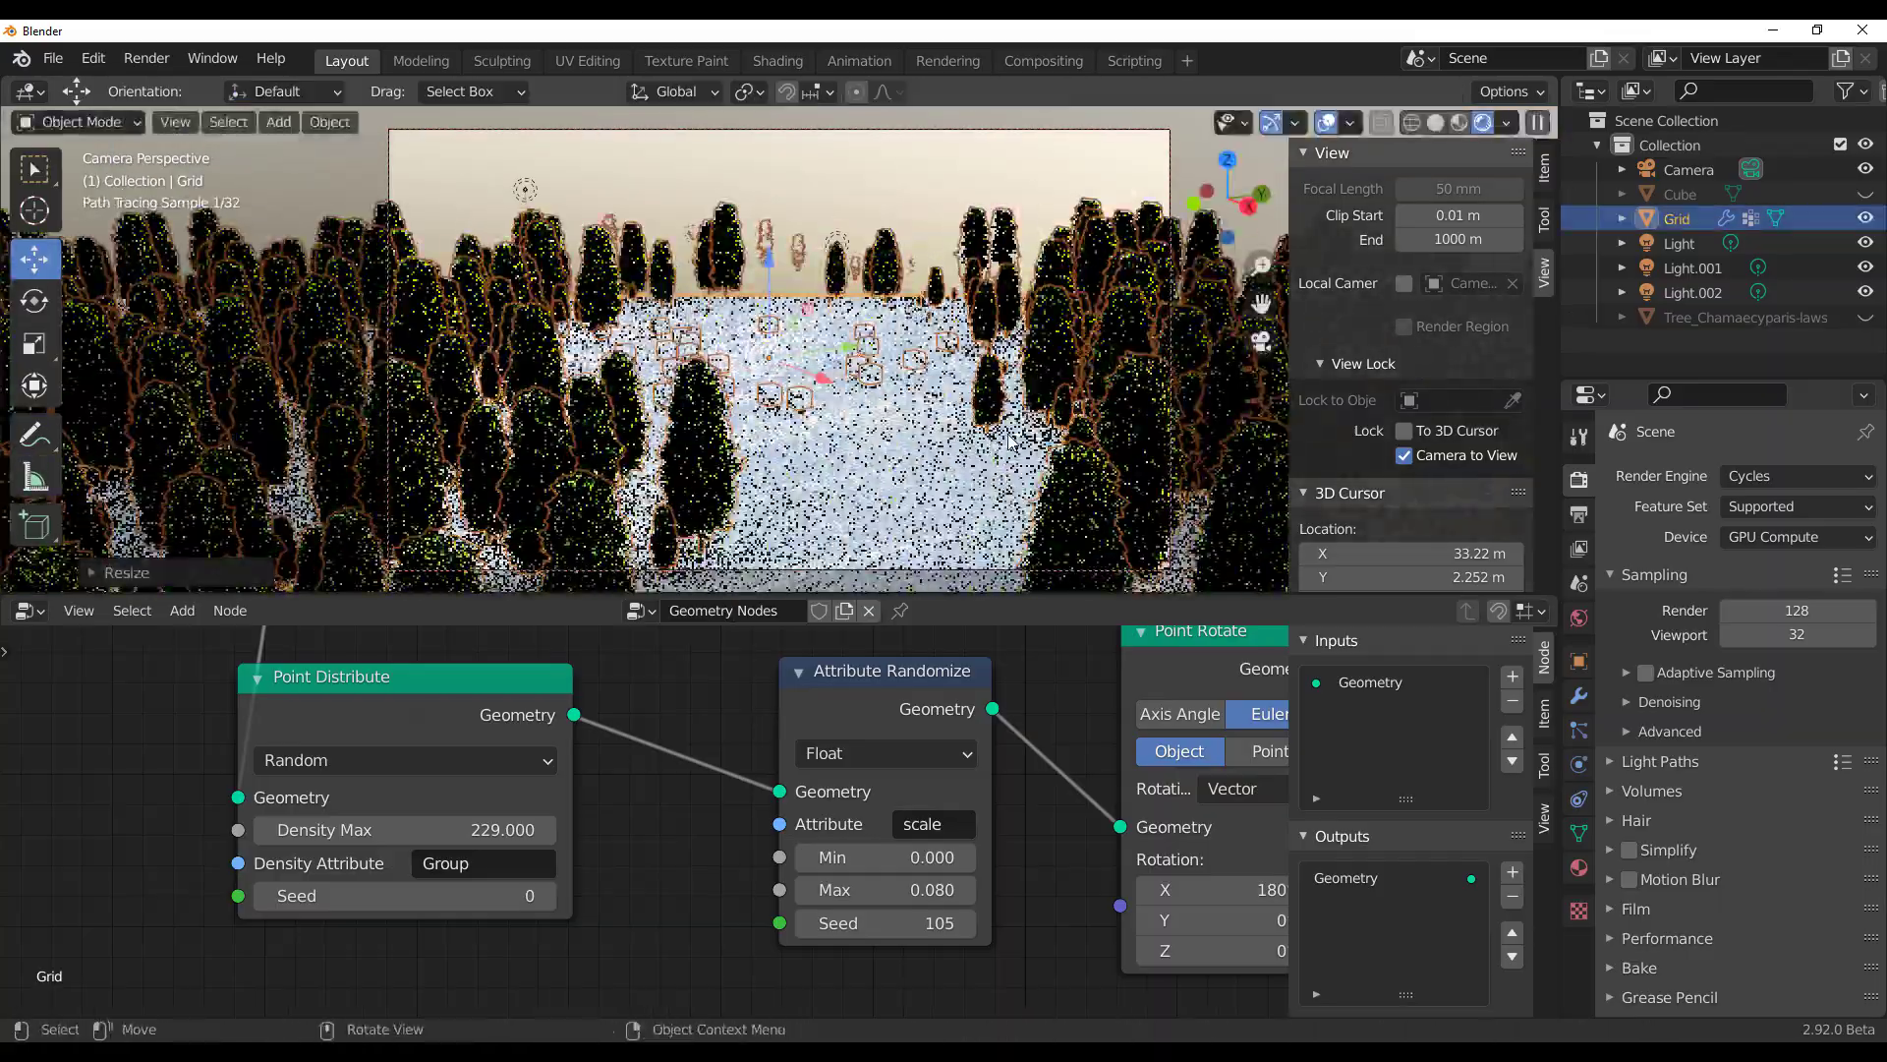
pyautogui.click(824, 372)
# Step: Deselect everything and examine the tree-covered grid from ground level through the camera
pyautogui.scroll(2, 816, 373)
pyautogui.moveTo(816, 369); pyautogui.dragTo(890, 389, button='middle')
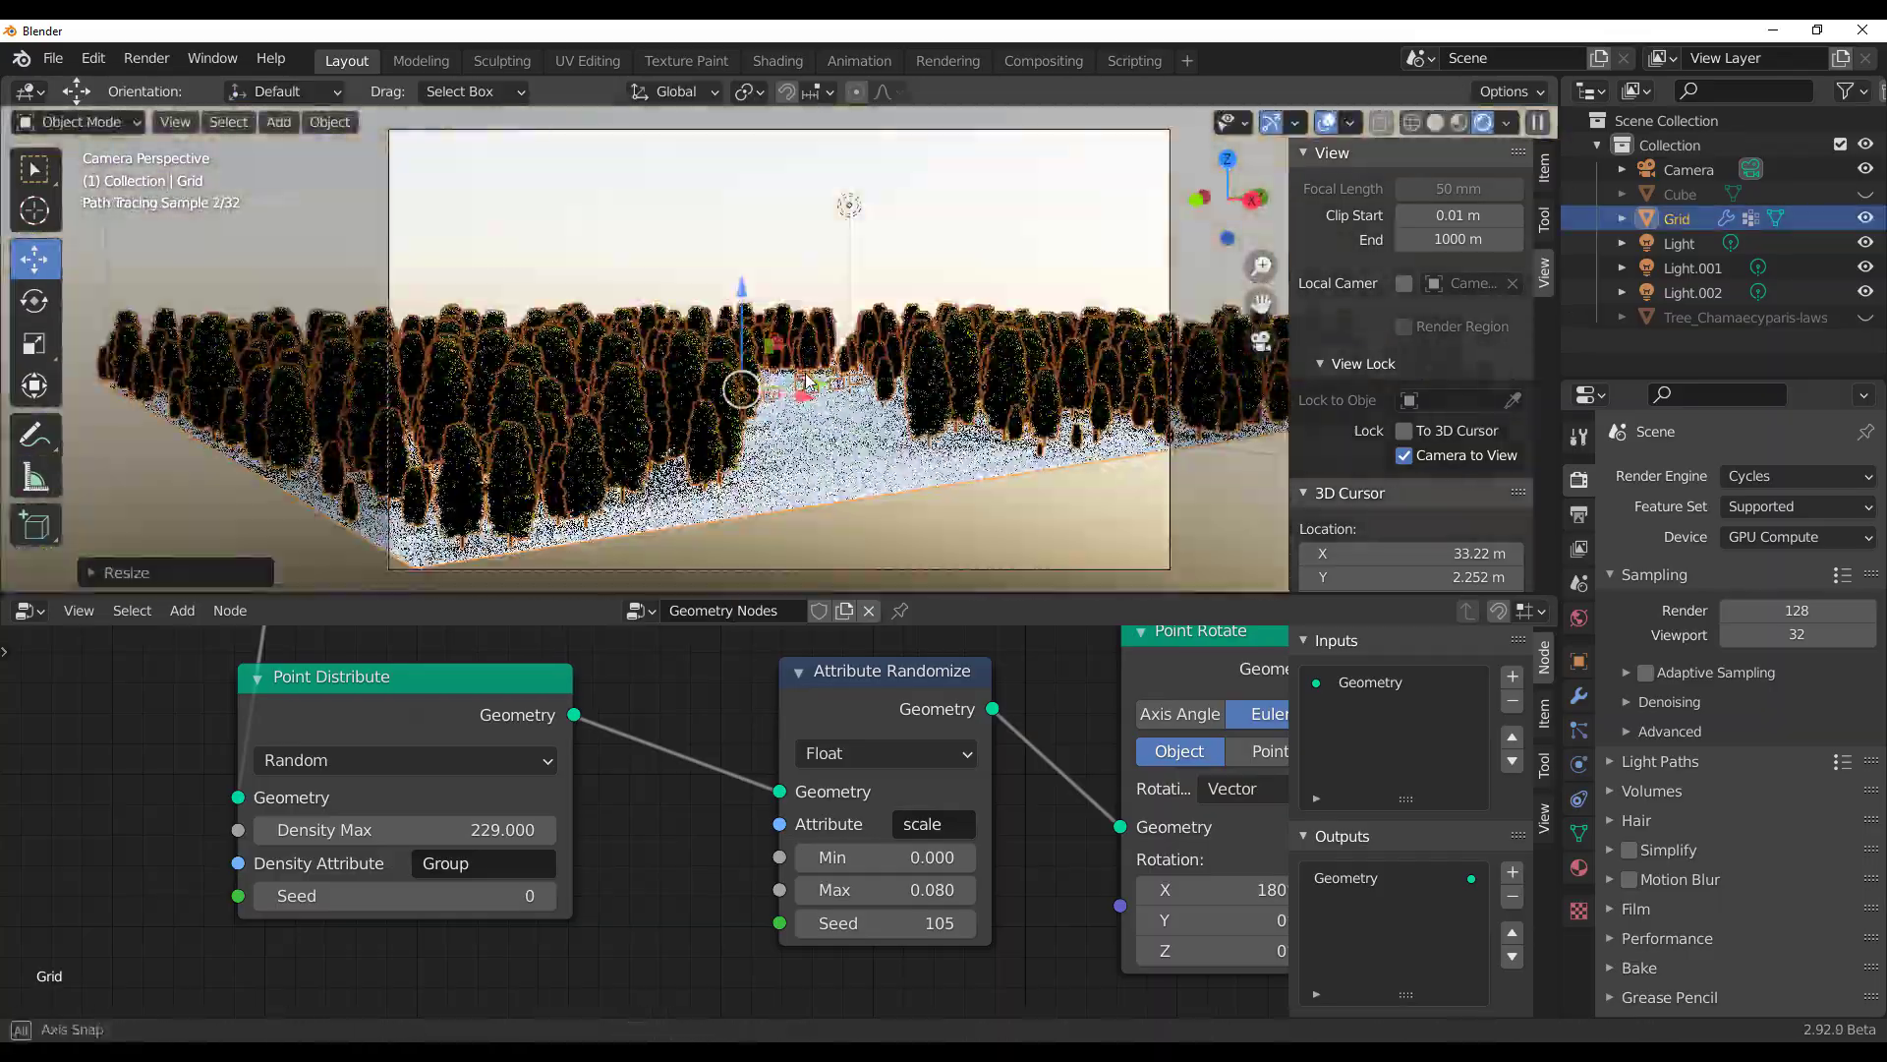
pyautogui.scroll(3, 869, 392)
pyautogui.hotkey('alt', 'a')
pyautogui.scroll(1, 890, 388)
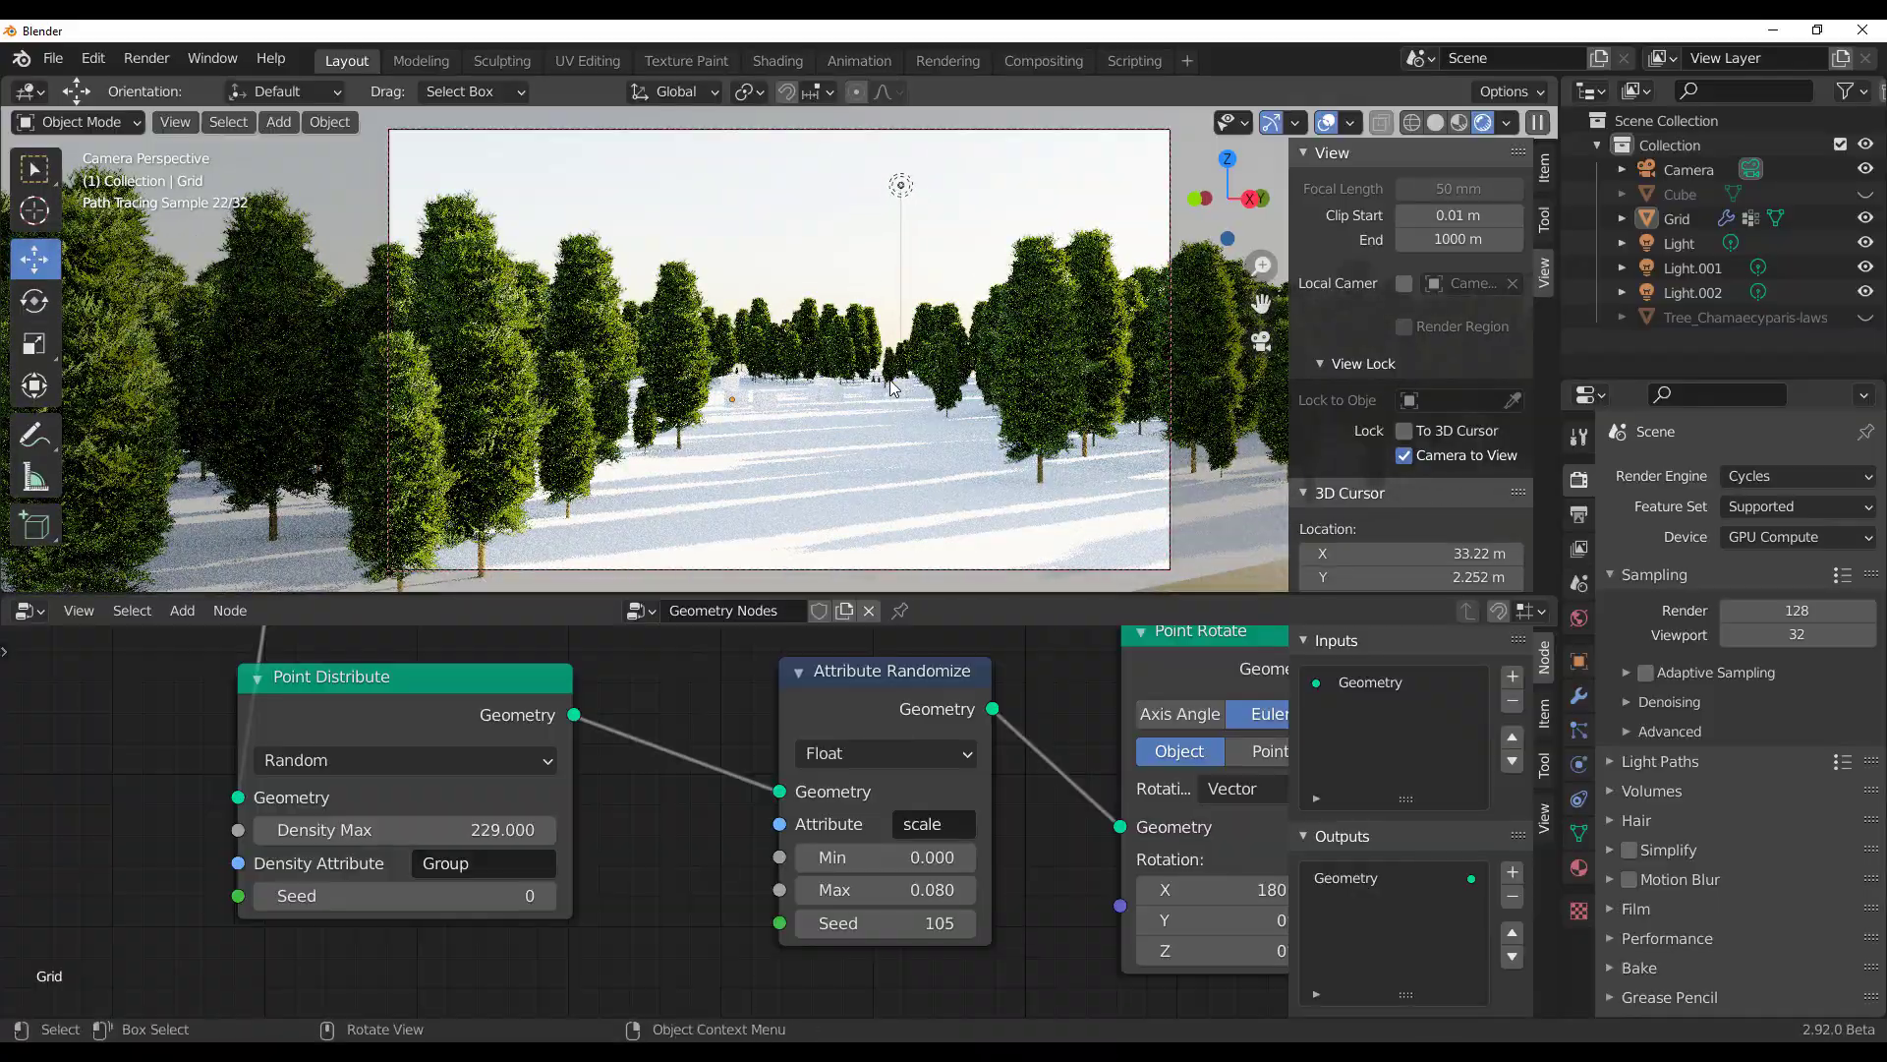
pyautogui.scroll(2, 848, 285)
pyautogui.keyDown('shift'); pyautogui.moveTo(848, 293); pyautogui.dragTo(842, 278, button='middle'); pyautogui.keyUp('shift')
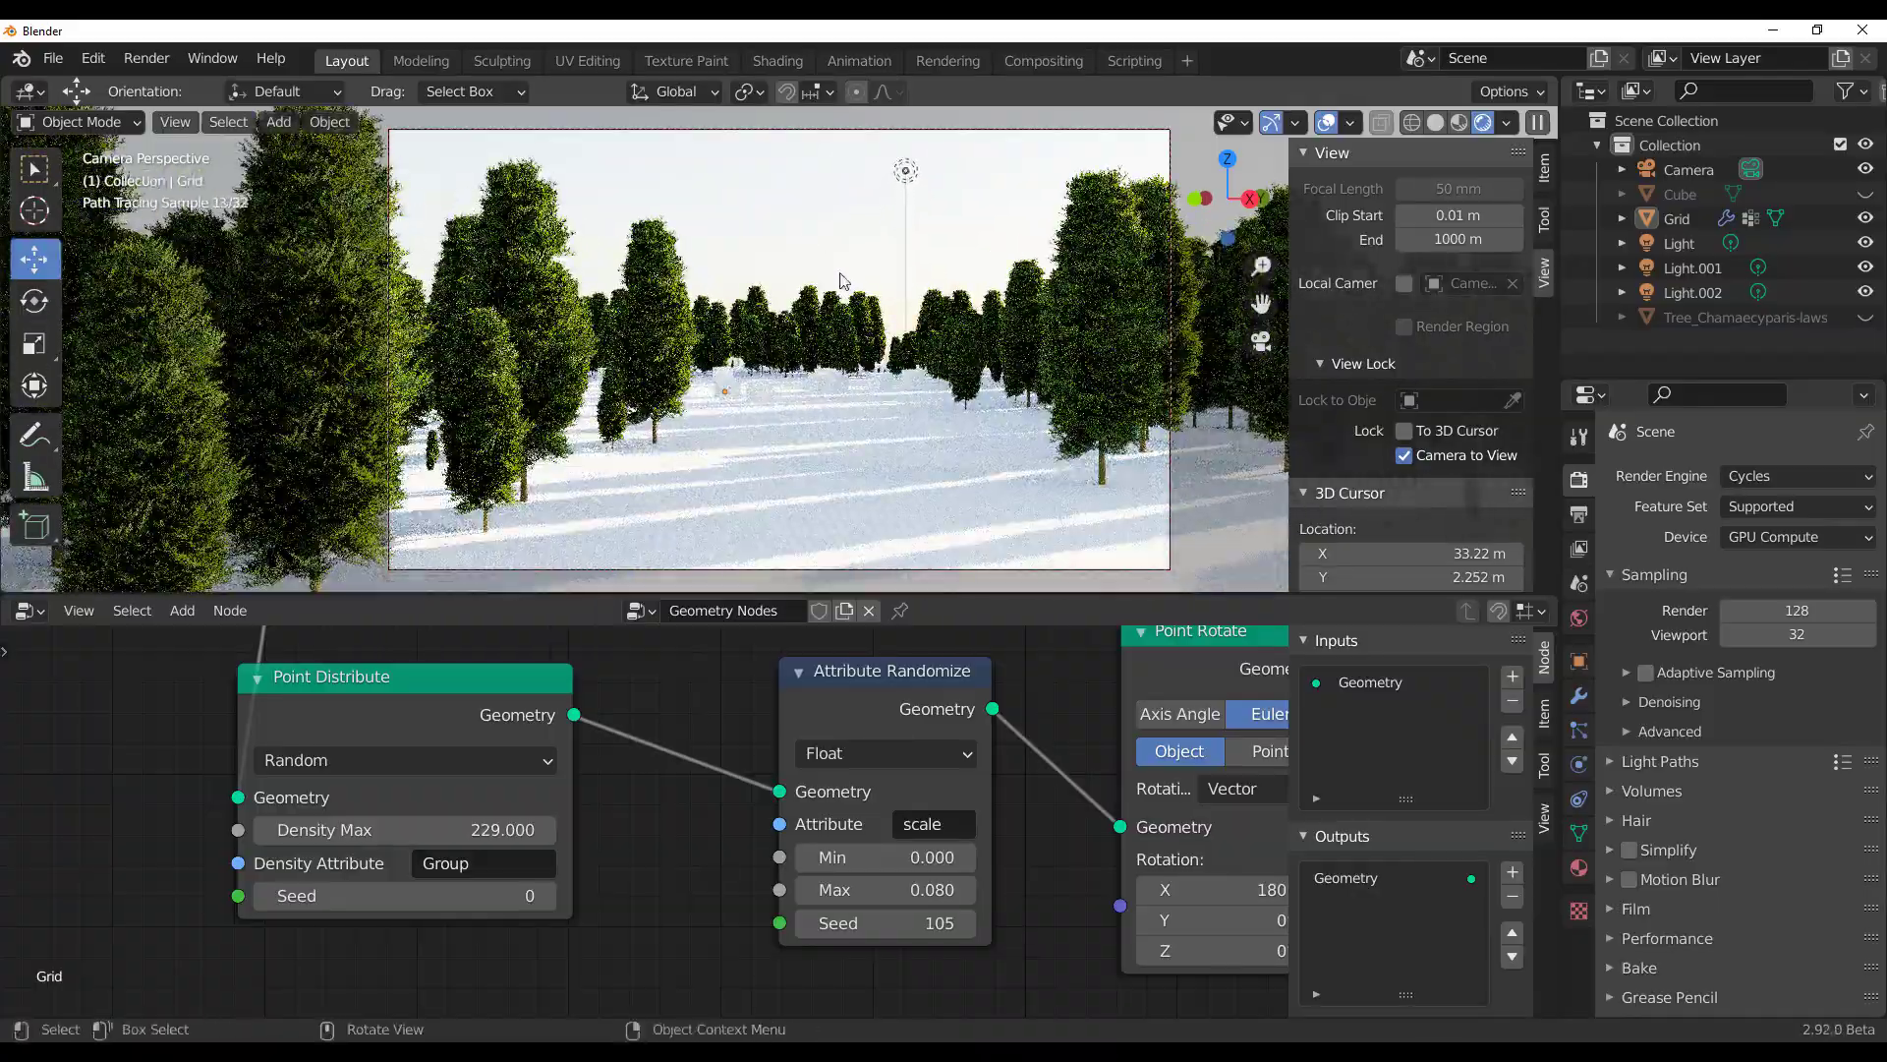
pyautogui.moveTo(770, 334); pyautogui.dragTo(782, 462, button='middle')
pyautogui.scroll(-11, 715, 800)
pyautogui.moveTo(1019, 803); pyautogui.dragTo(741, 776, button='middle')
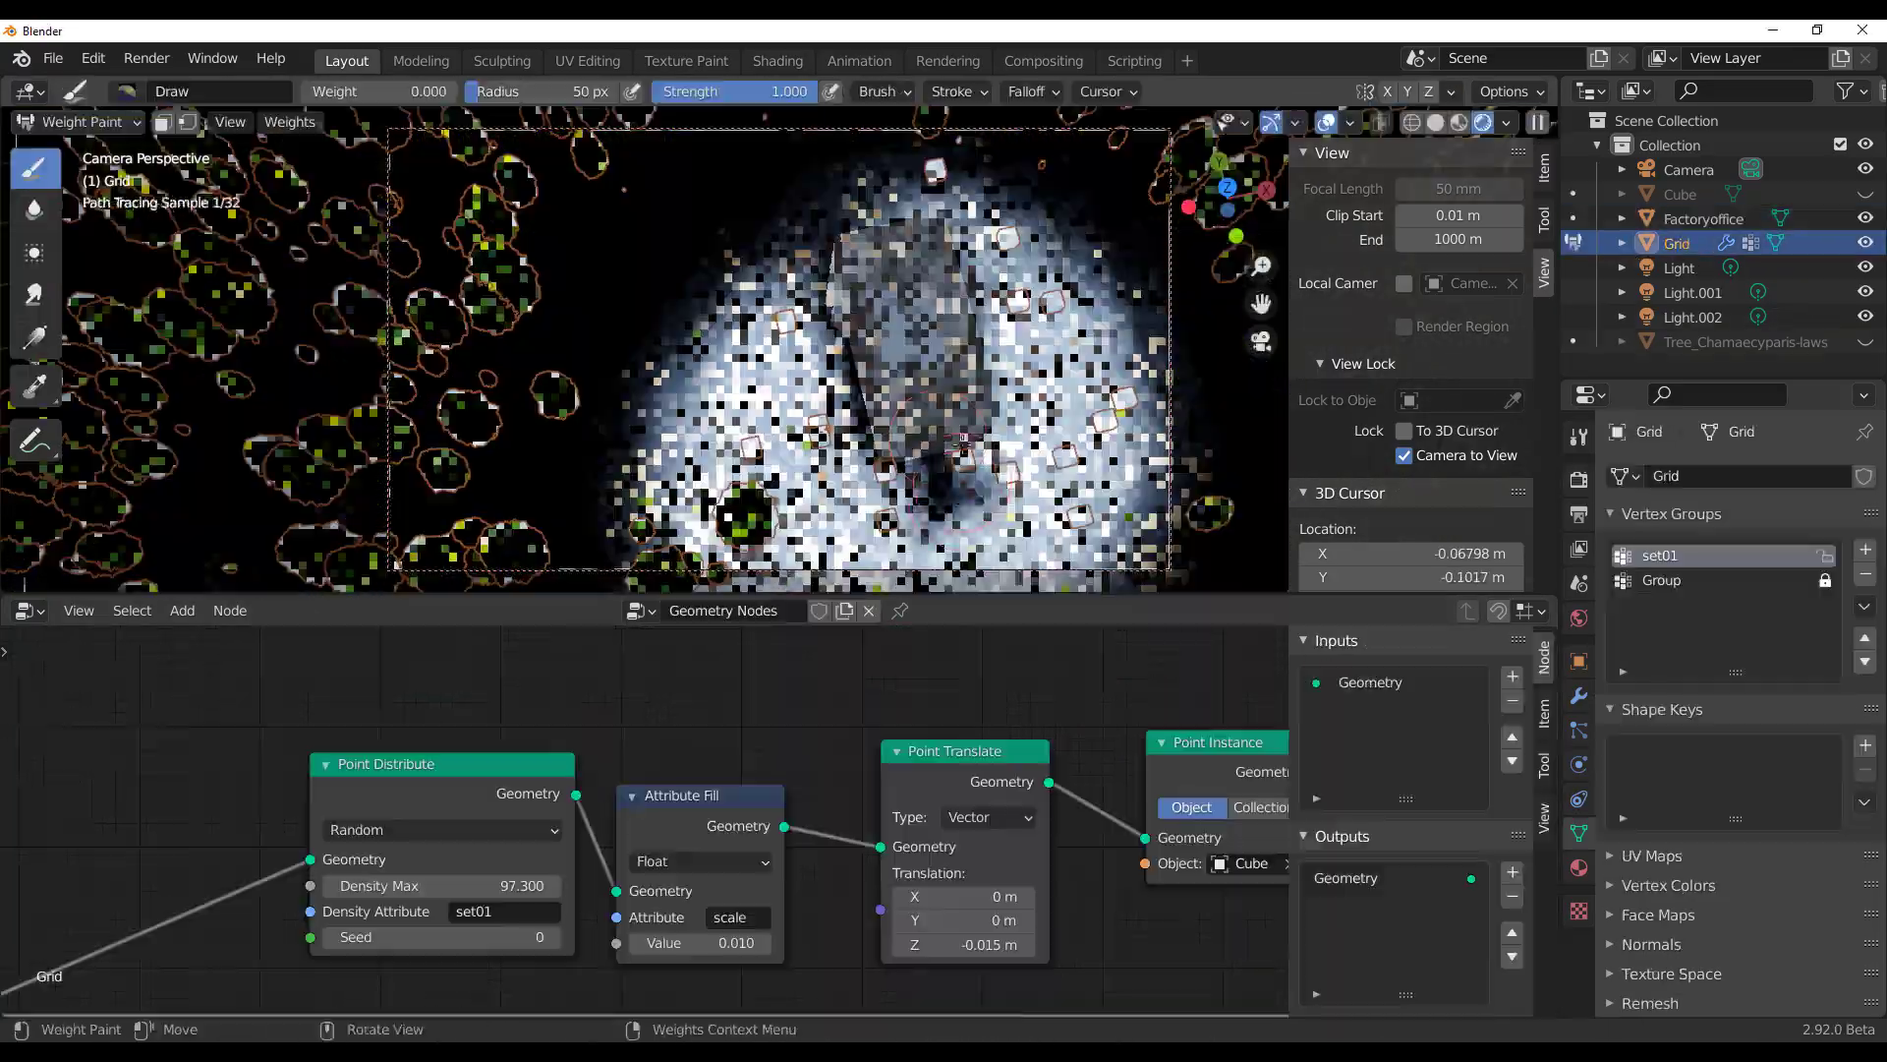
# Step: Examine the painted clearing around the factory office from above and switch the grid from Weight Paint to Object Mode
pyautogui.moveTo(958, 442)
pyautogui.mouseDown(button='middle')
pyautogui.moveTo(846, 320)
pyautogui.moveTo(938, 334)
pyautogui.moveTo(940, 356)
pyautogui.mouseUp(button='middle')
pyautogui.scroll(-2, 940, 356)
pyautogui.moveTo(378, 91); pyautogui.dragTo(455, 91)
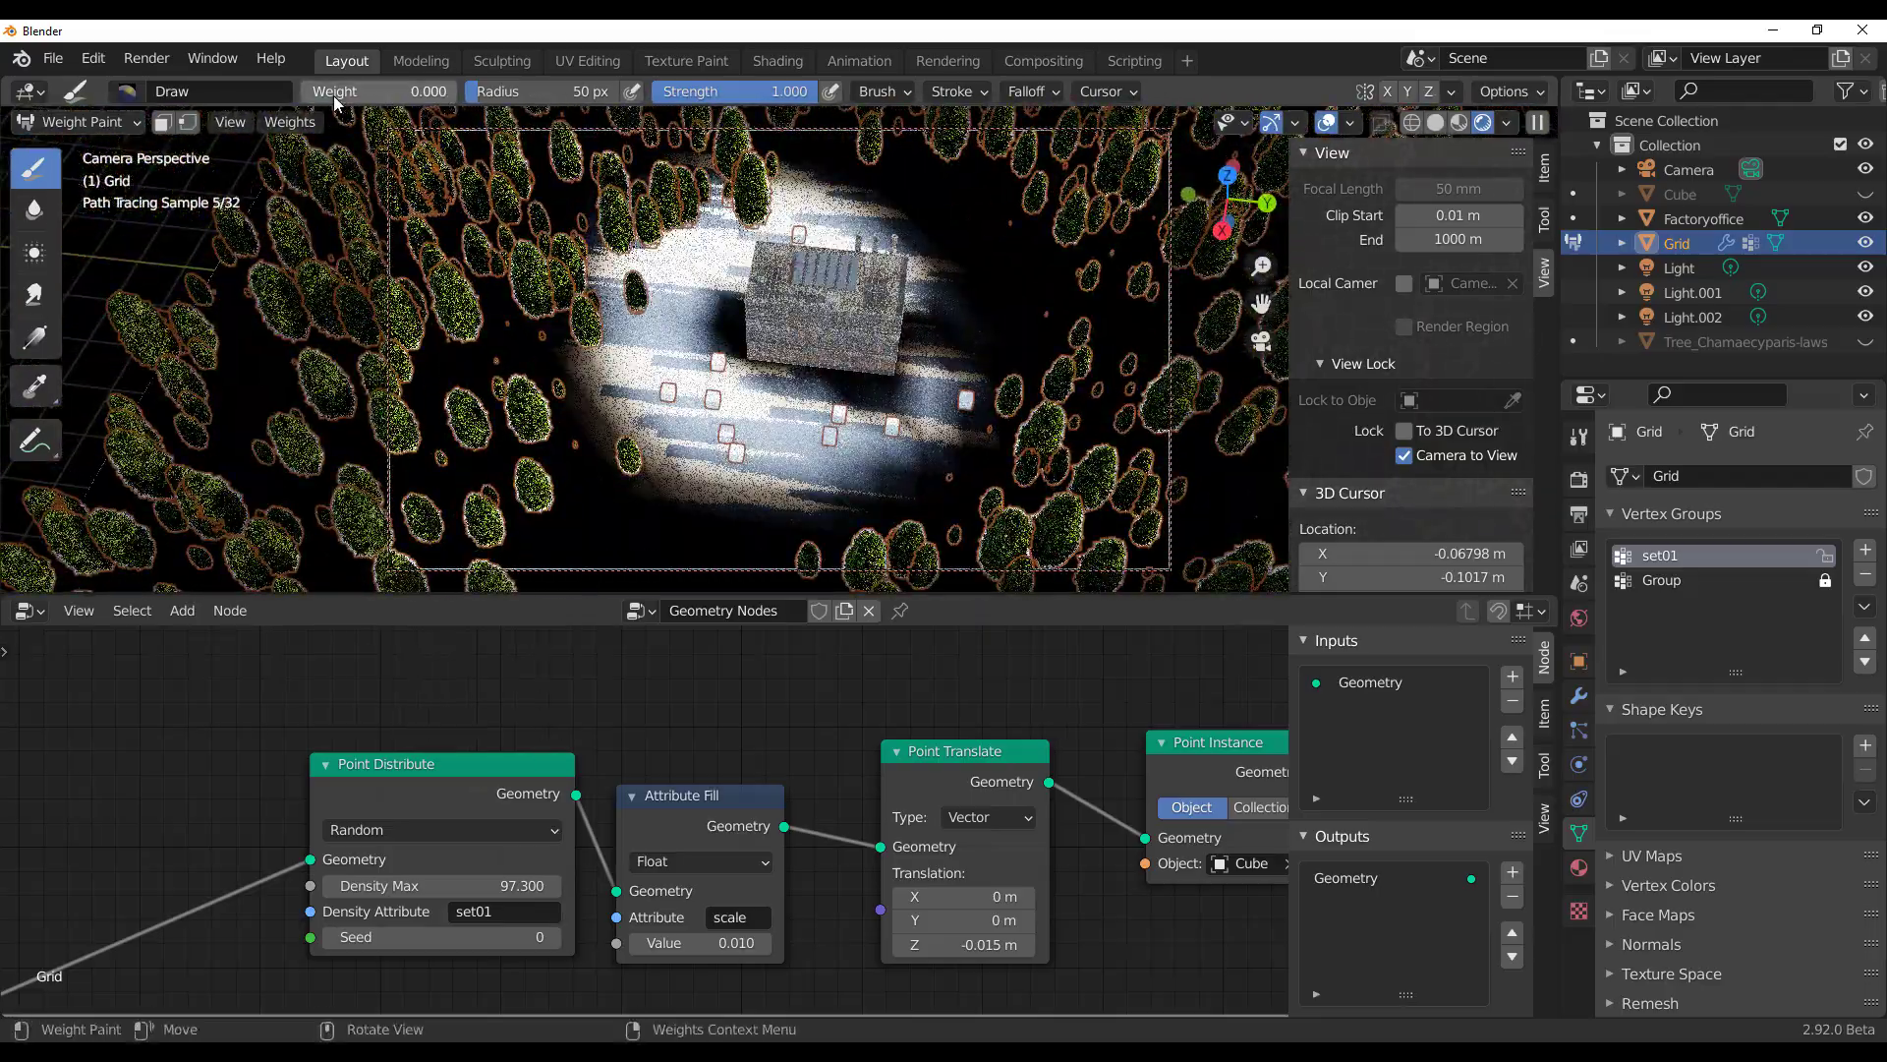
pyautogui.moveTo(620, 182)
pyautogui.mouseDown(button='middle')
pyautogui.moveTo(625, 498)
pyautogui.moveTo(860, 378)
pyautogui.moveTo(762, 328)
pyautogui.mouseUp(button='middle')
pyautogui.scroll(-4, 860, 376)
pyautogui.click(79, 122)
pyautogui.click(74, 147)
pyautogui.scroll(-3, 762, 334)
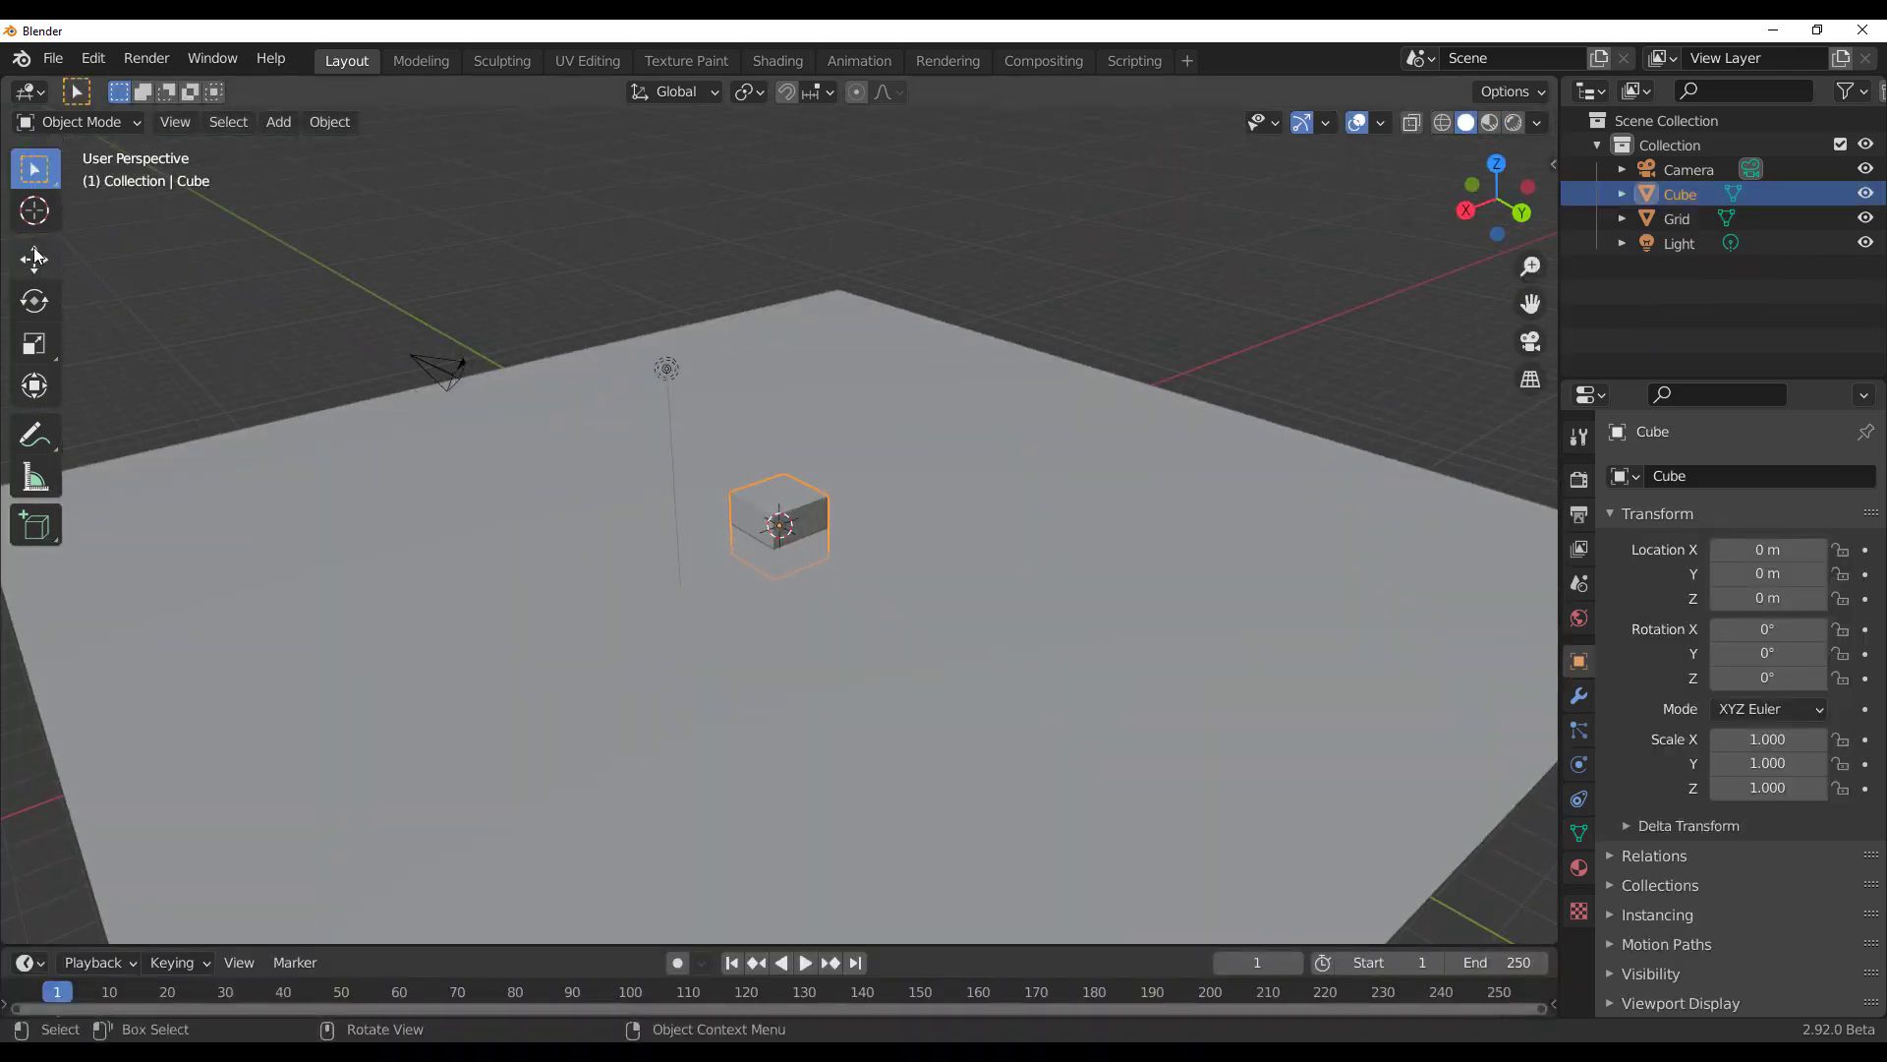
# Step: Move the cube up along Z so that it rests on the grid
pyautogui.moveTo(779, 417); pyautogui.dragTo(779, 383)
pyautogui.moveTo(523, 560); pyautogui.dragTo(688, 562, button='middle')
pyautogui.scroll(3, 693, 590)
# Step: Open a Geometry Node Editor below the viewport and create a new geometry node tree for the grid
pyautogui.click(698, 766)
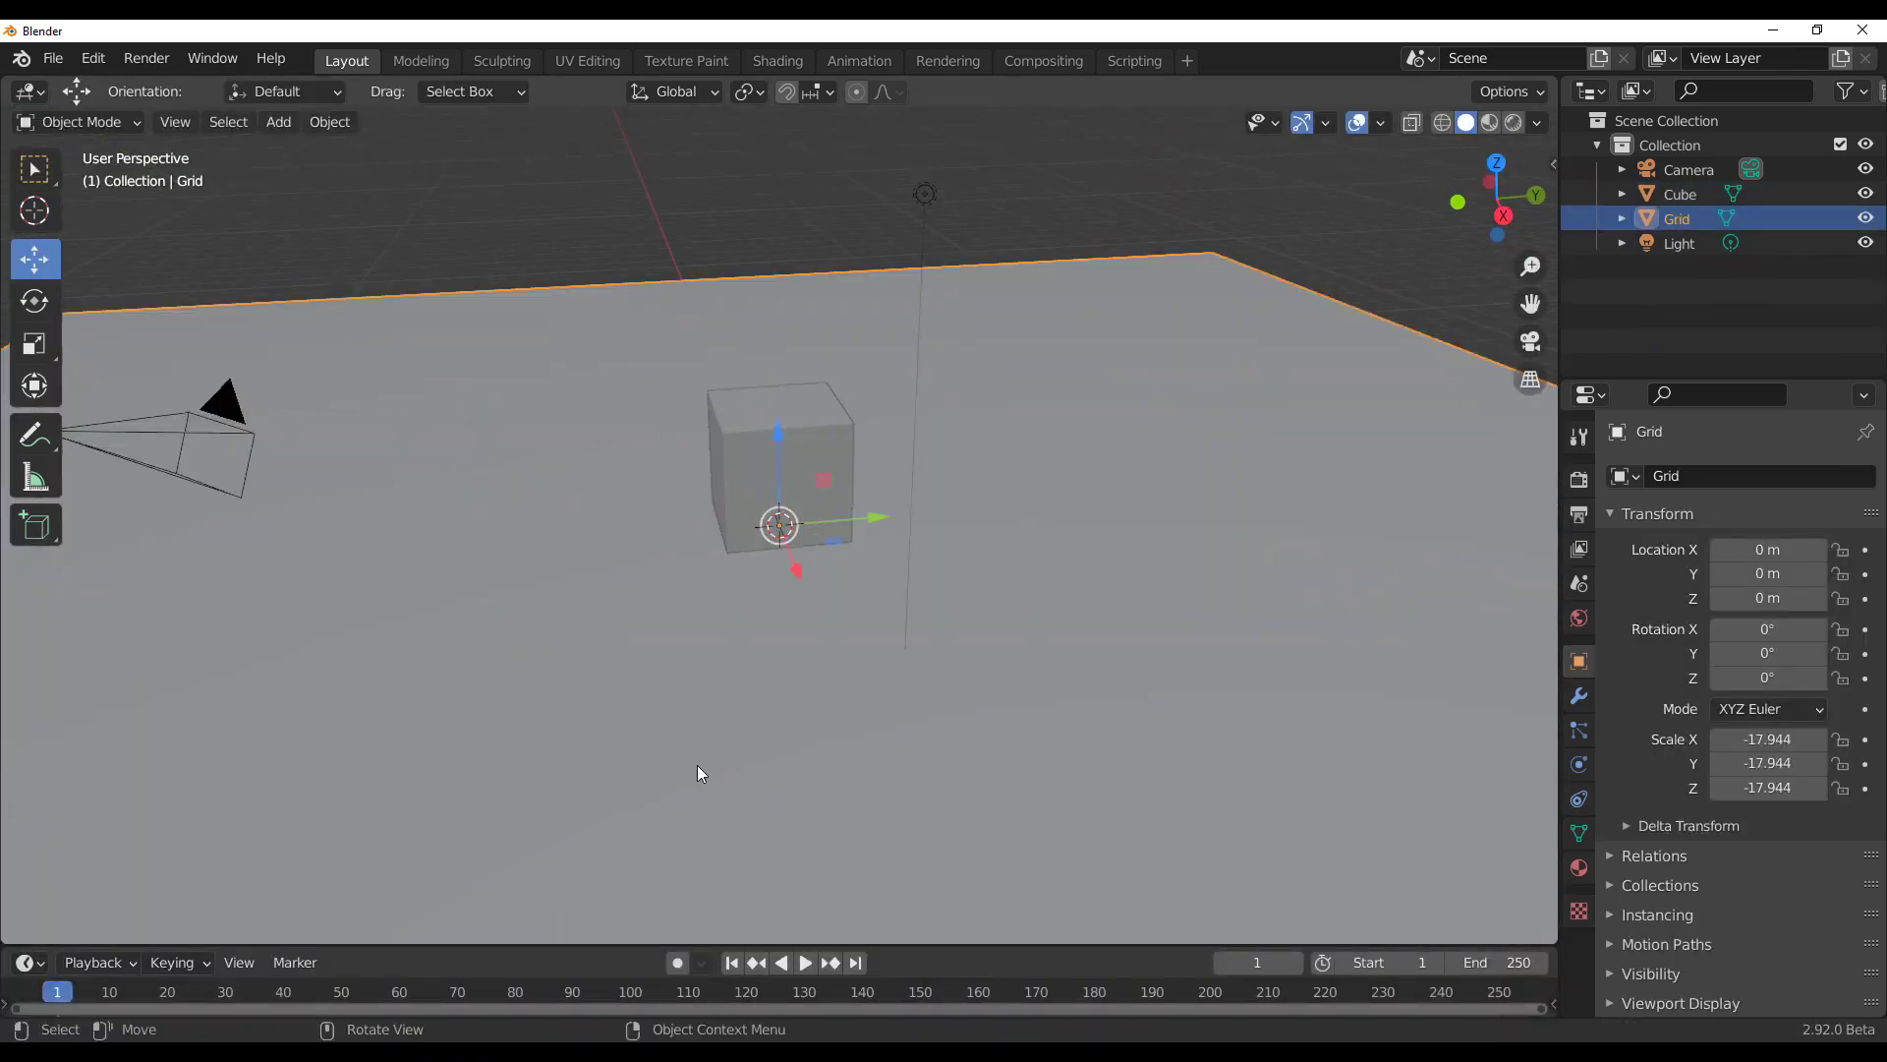
pyautogui.moveTo(438, 947); pyautogui.dragTo(29, 506)
pyautogui.click(27, 500)
pyautogui.click(115, 684)
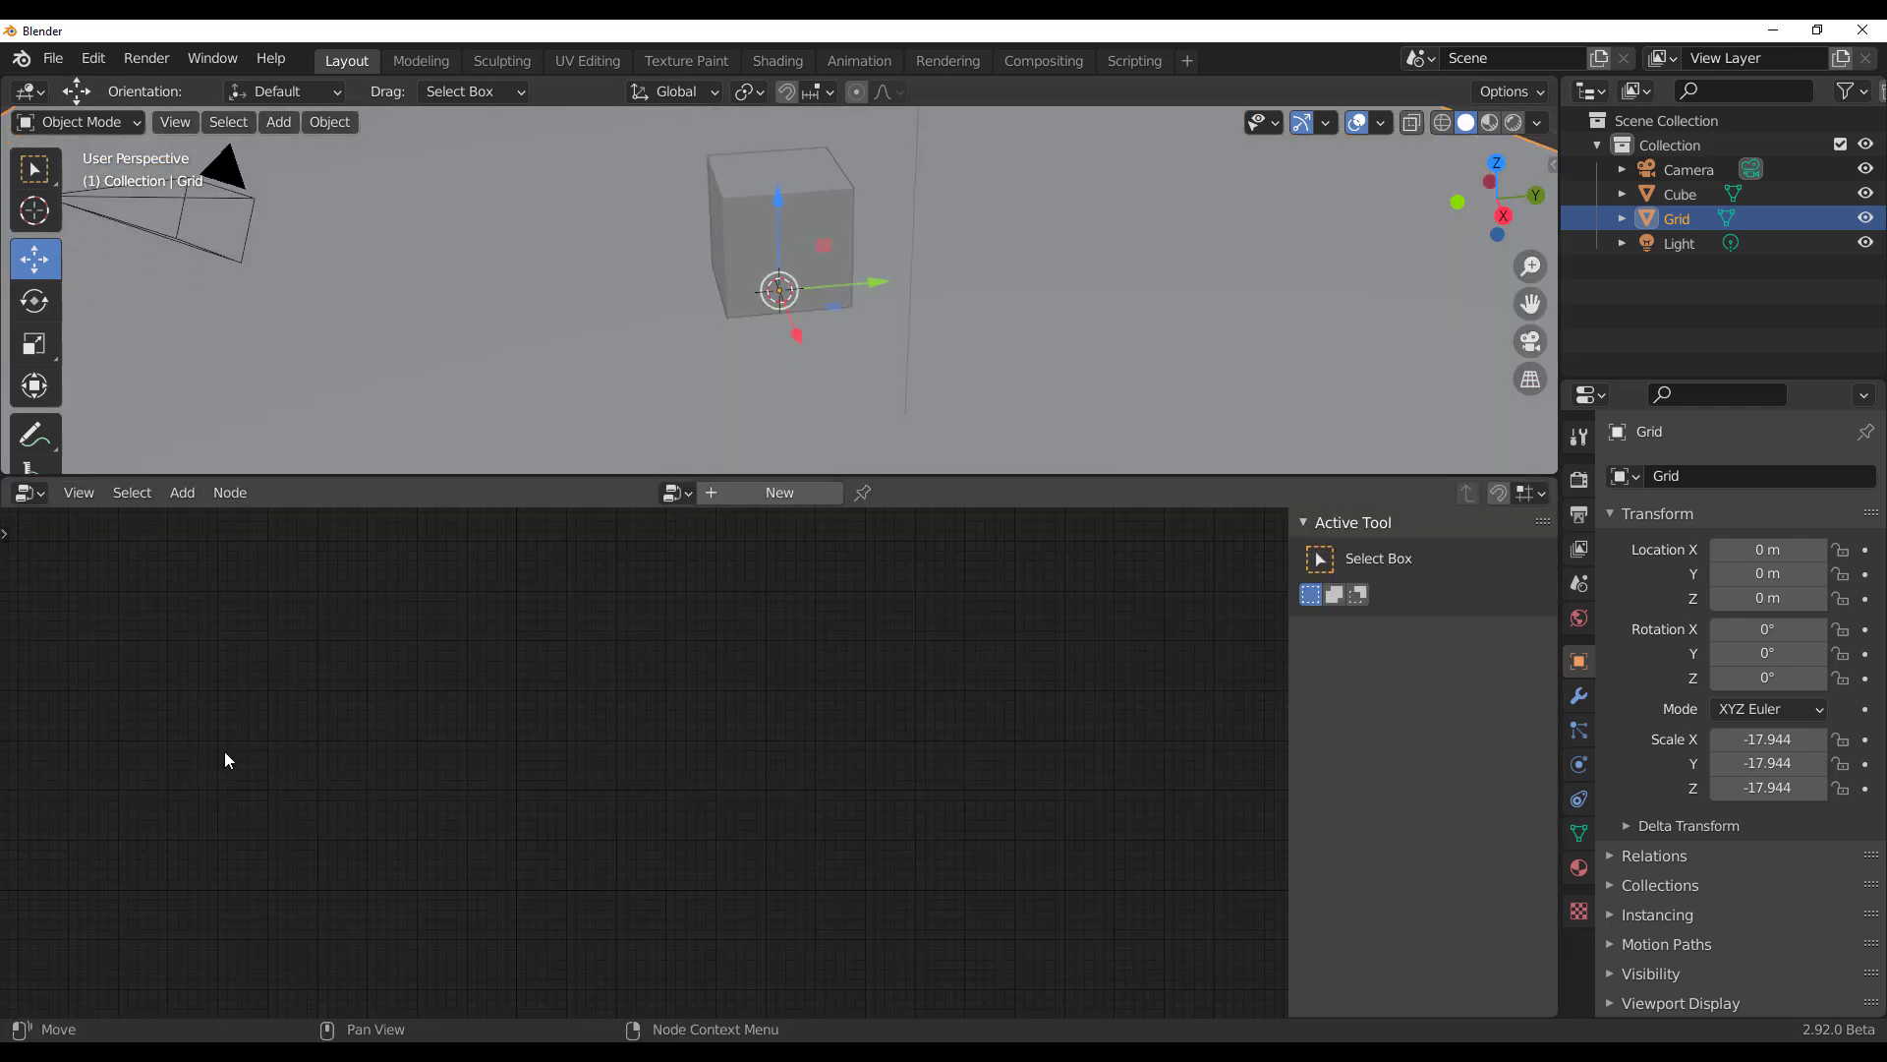
pyautogui.click(788, 498)
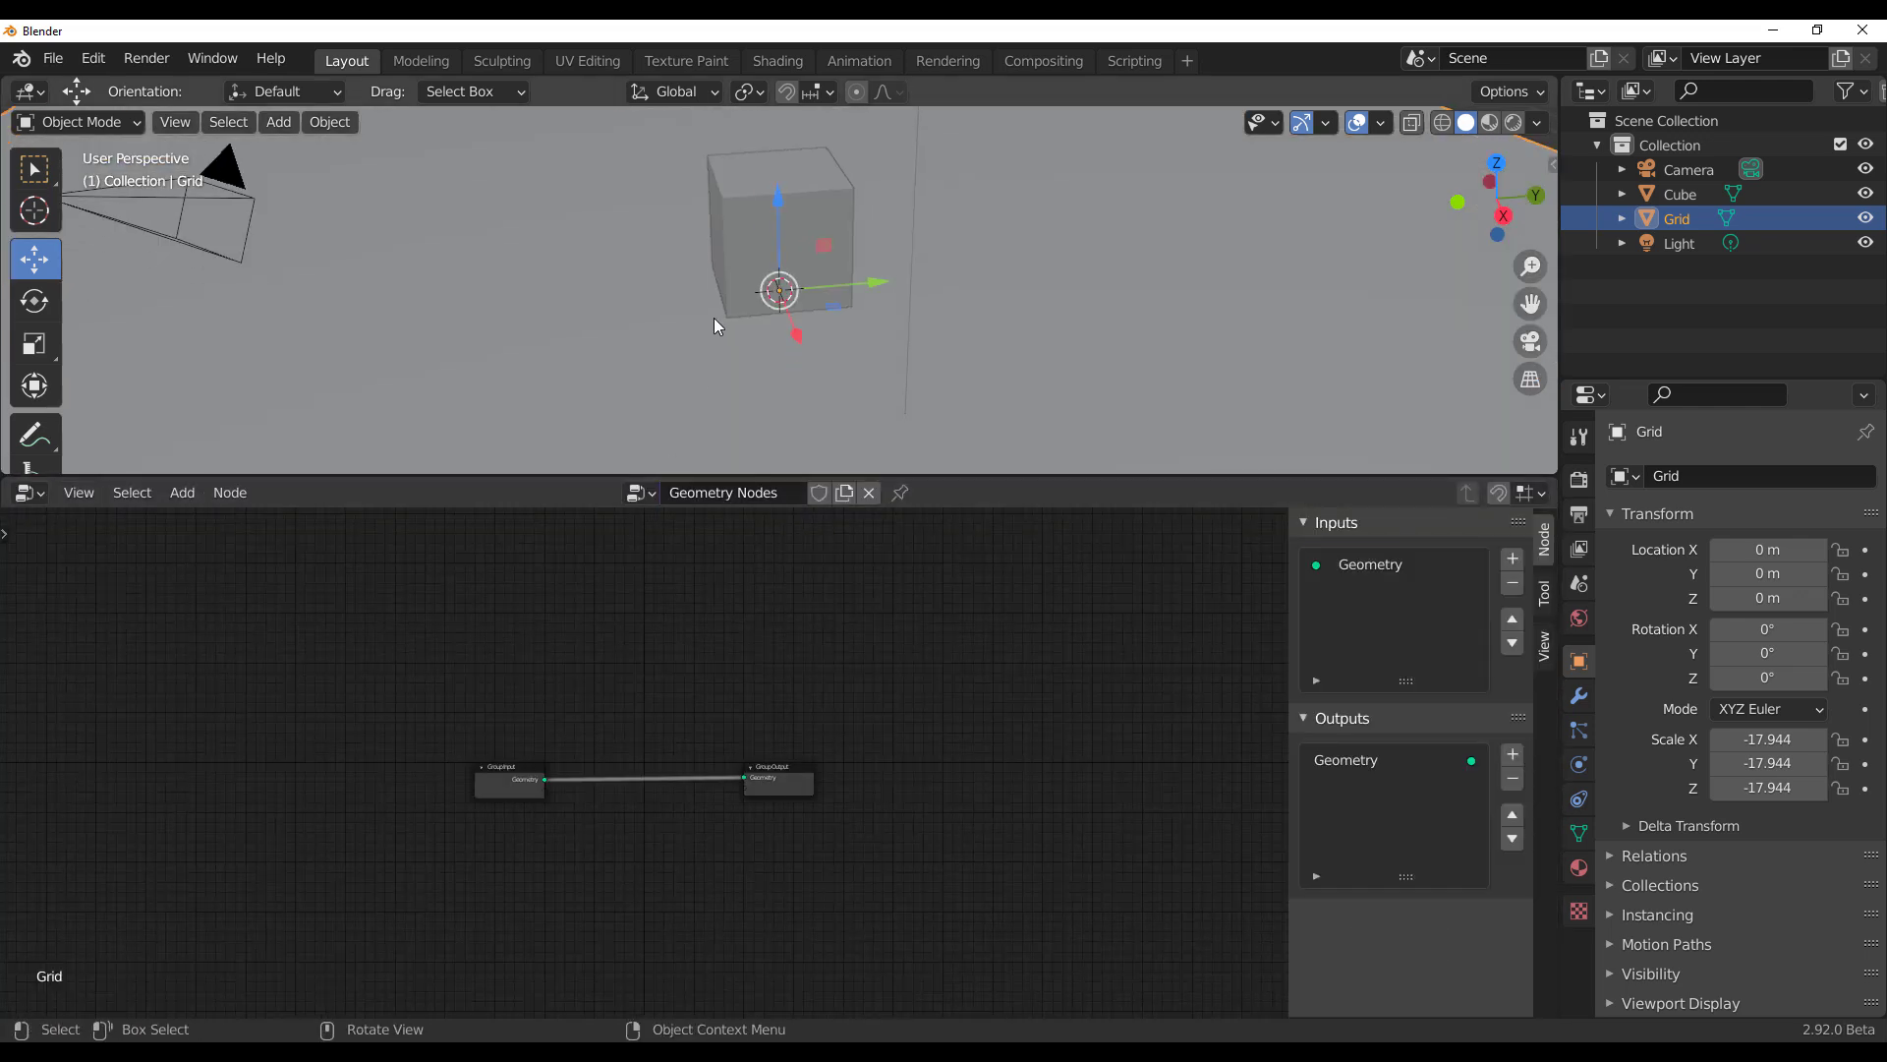
# Step: Insert a Point Distribute node on the link between Group Input and Group Output
pyautogui.scroll(-8, 787, 334)
pyautogui.moveTo(811, 352); pyautogui.dragTo(698, 366, button='middle')
pyautogui.scroll(4, 699, 378)
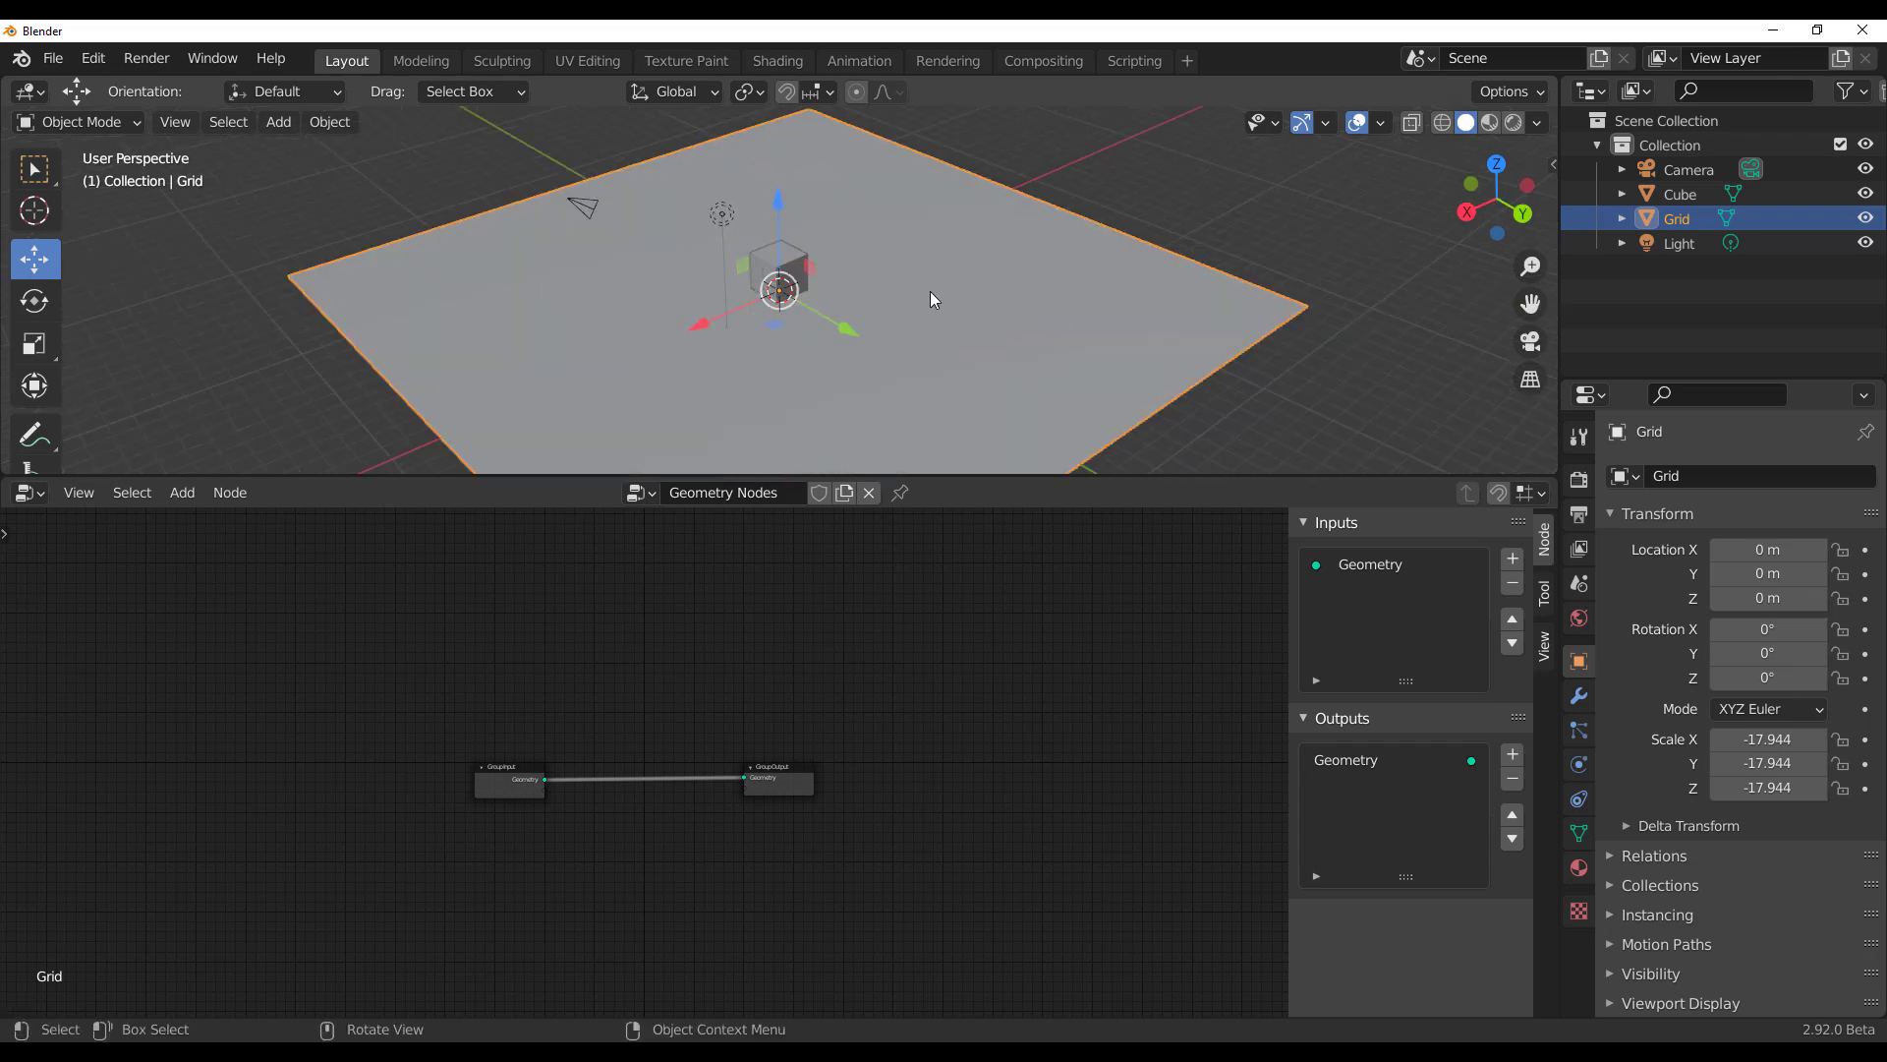
pyautogui.scroll(3, 614, 825)
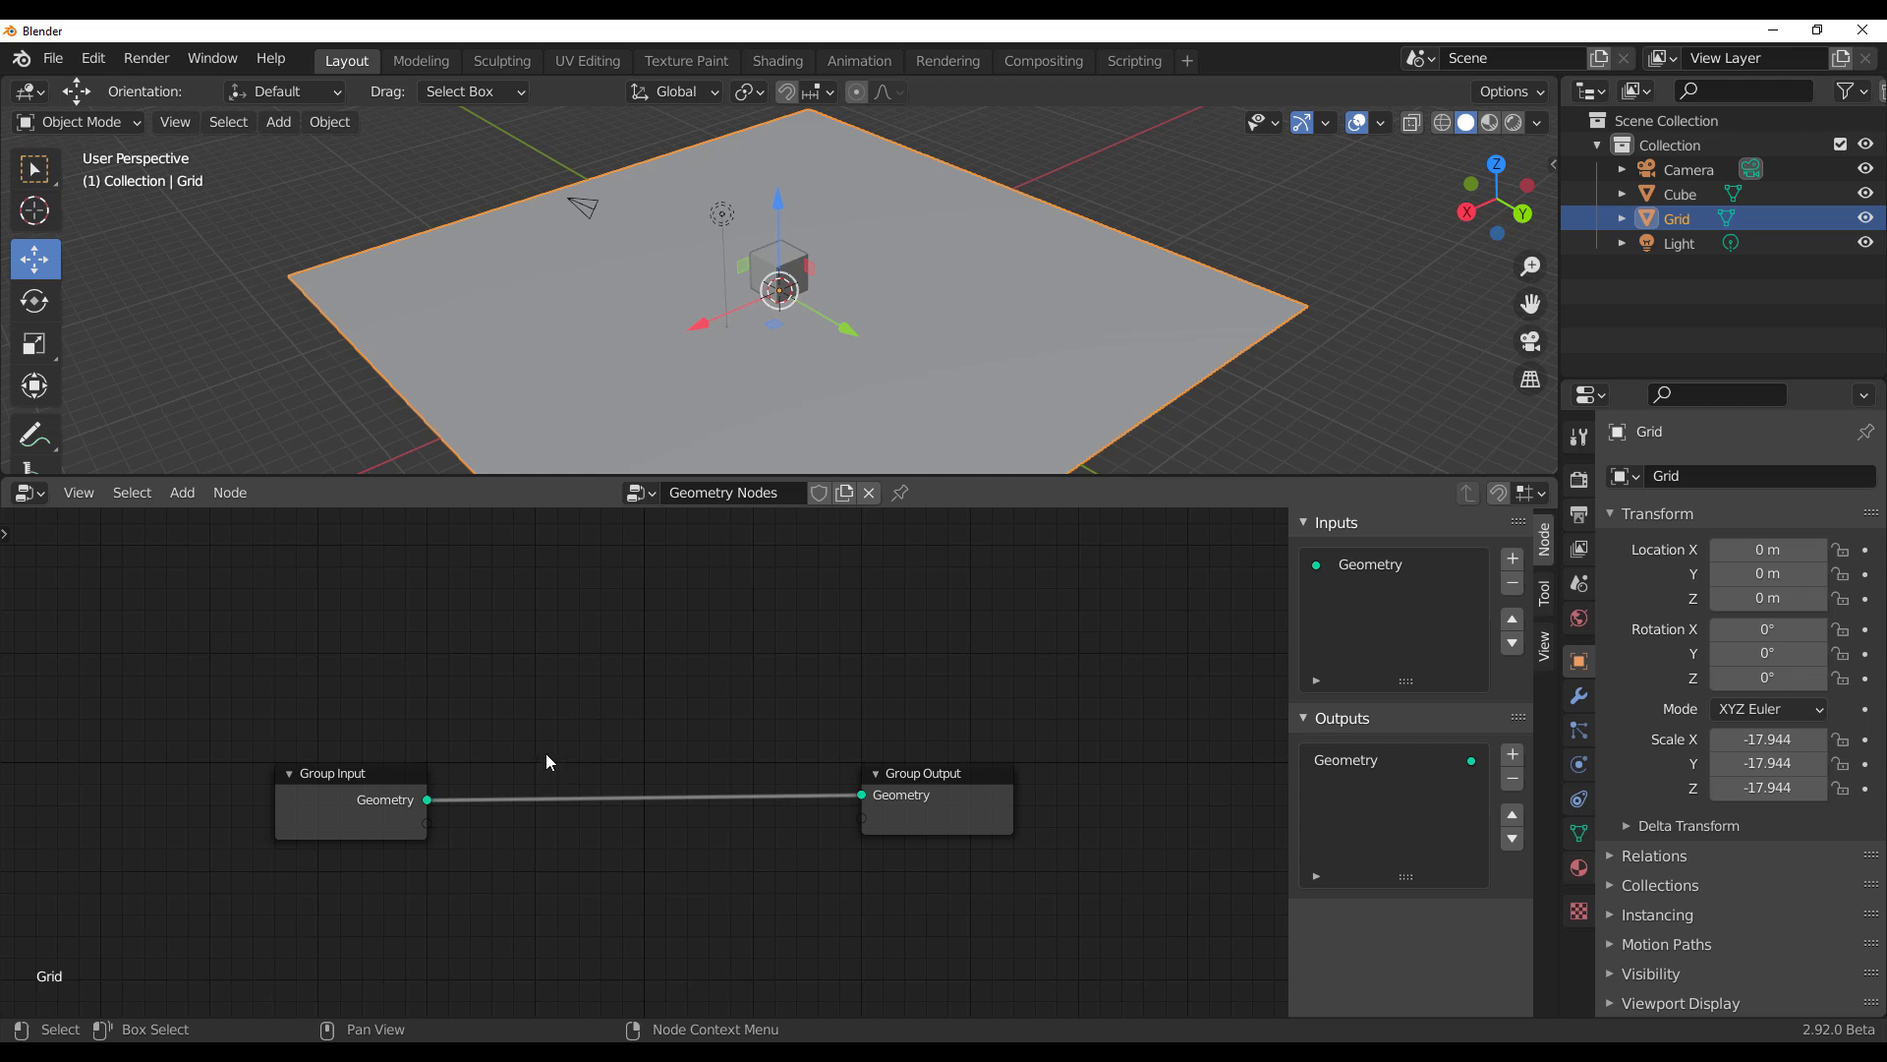
pyautogui.scroll(3, 560, 771)
pyautogui.hotkey('shift', 'a')
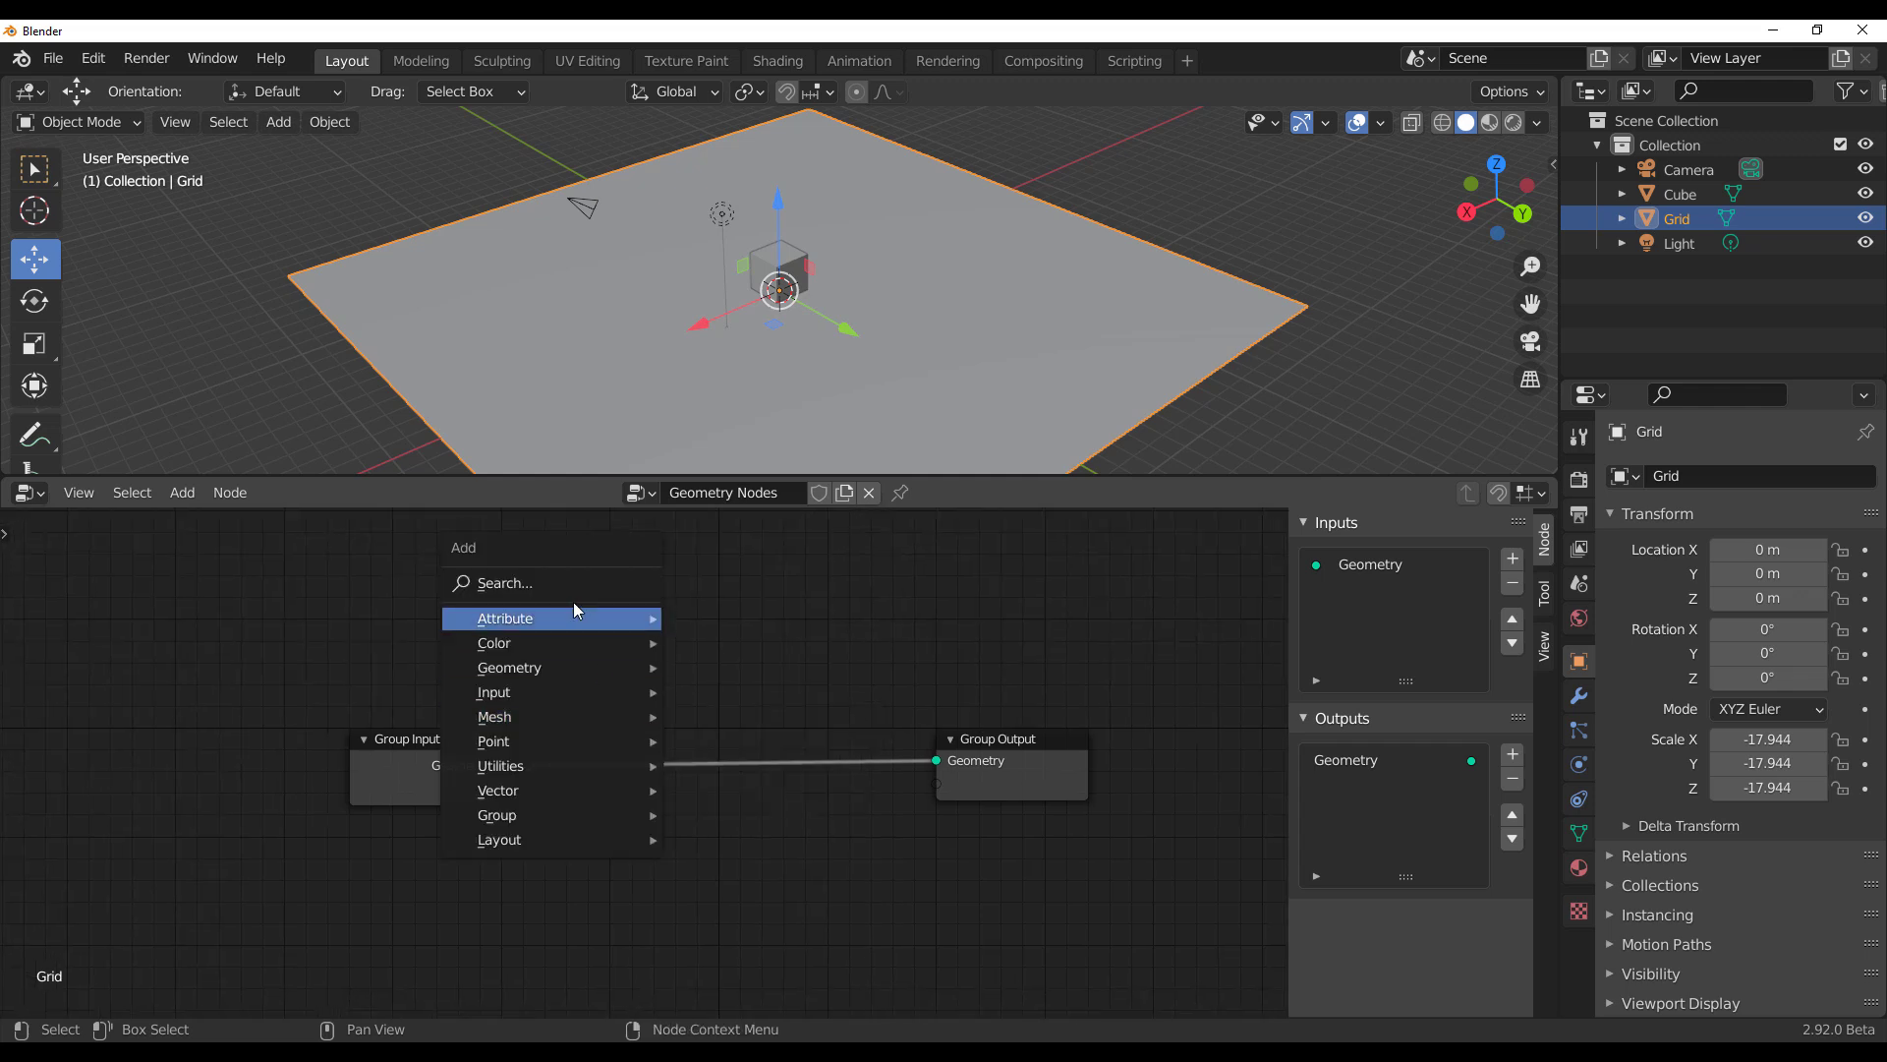
pyautogui.moveTo(590, 616)
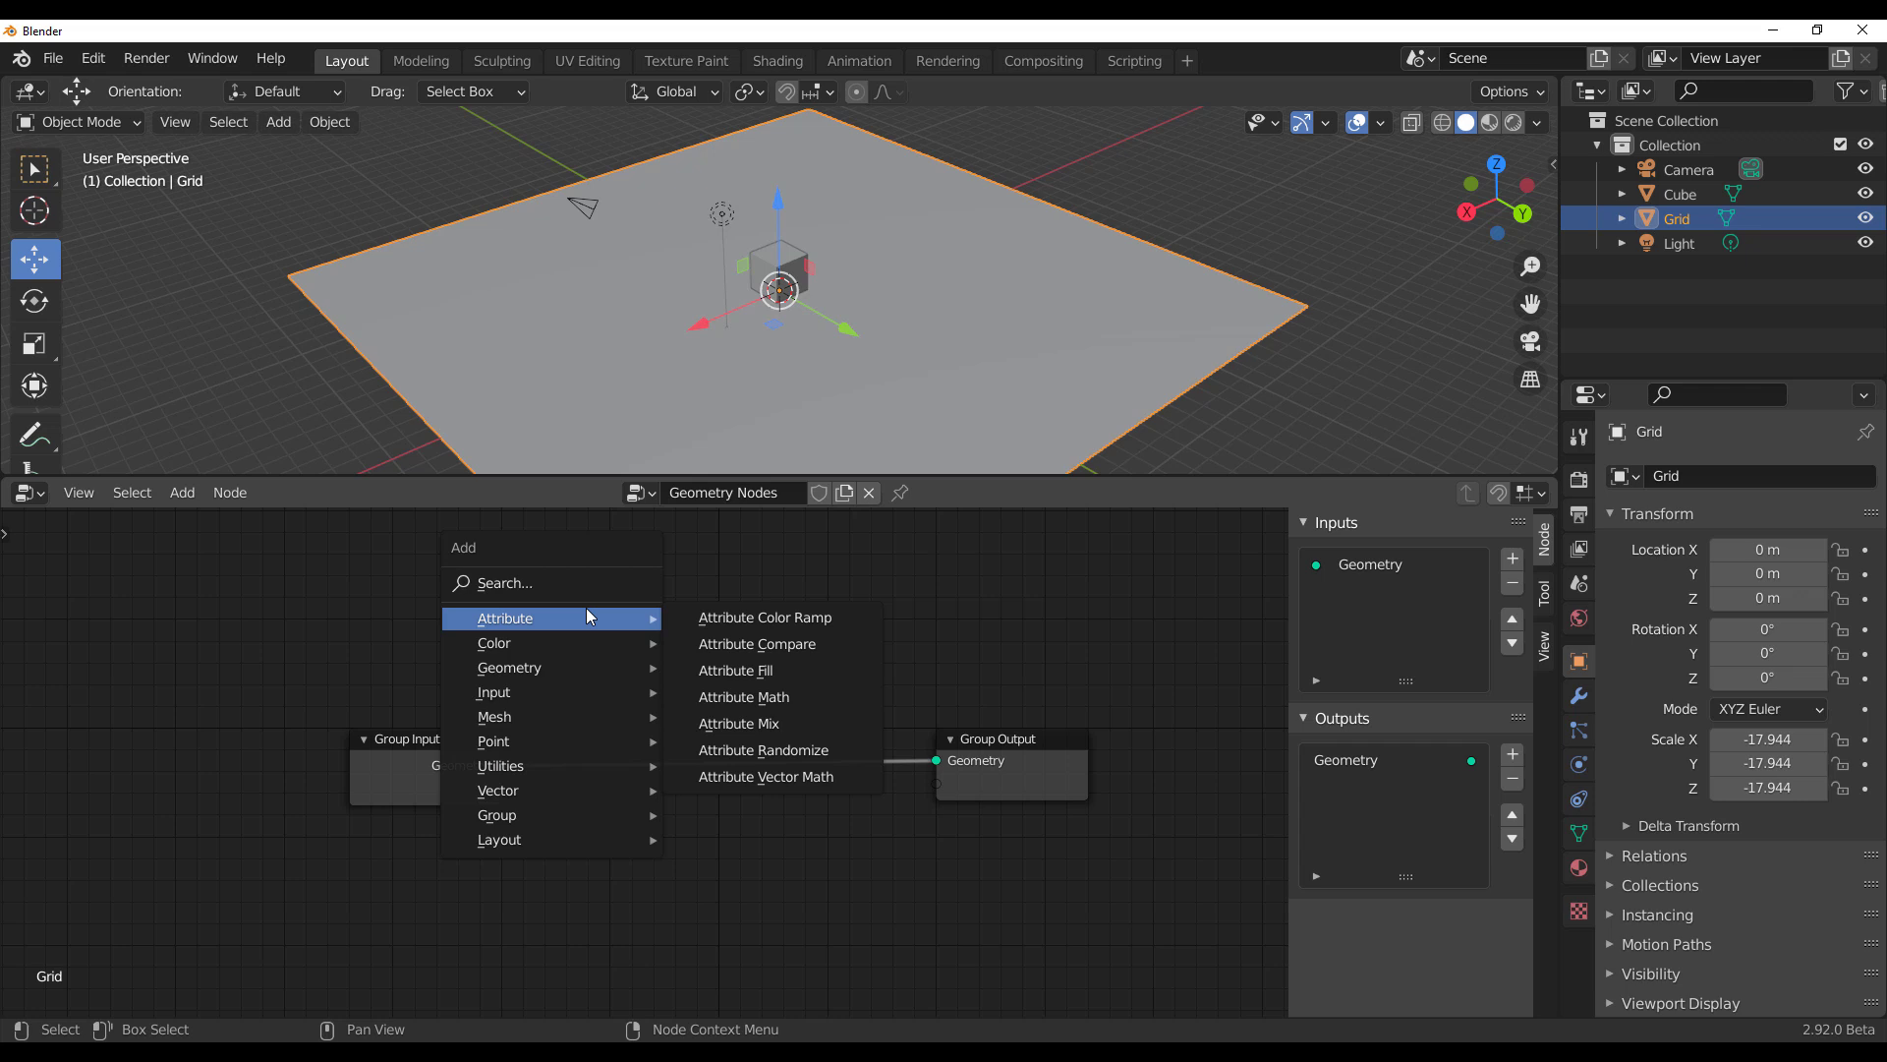
pyautogui.click(564, 589)
pyautogui.write('po')
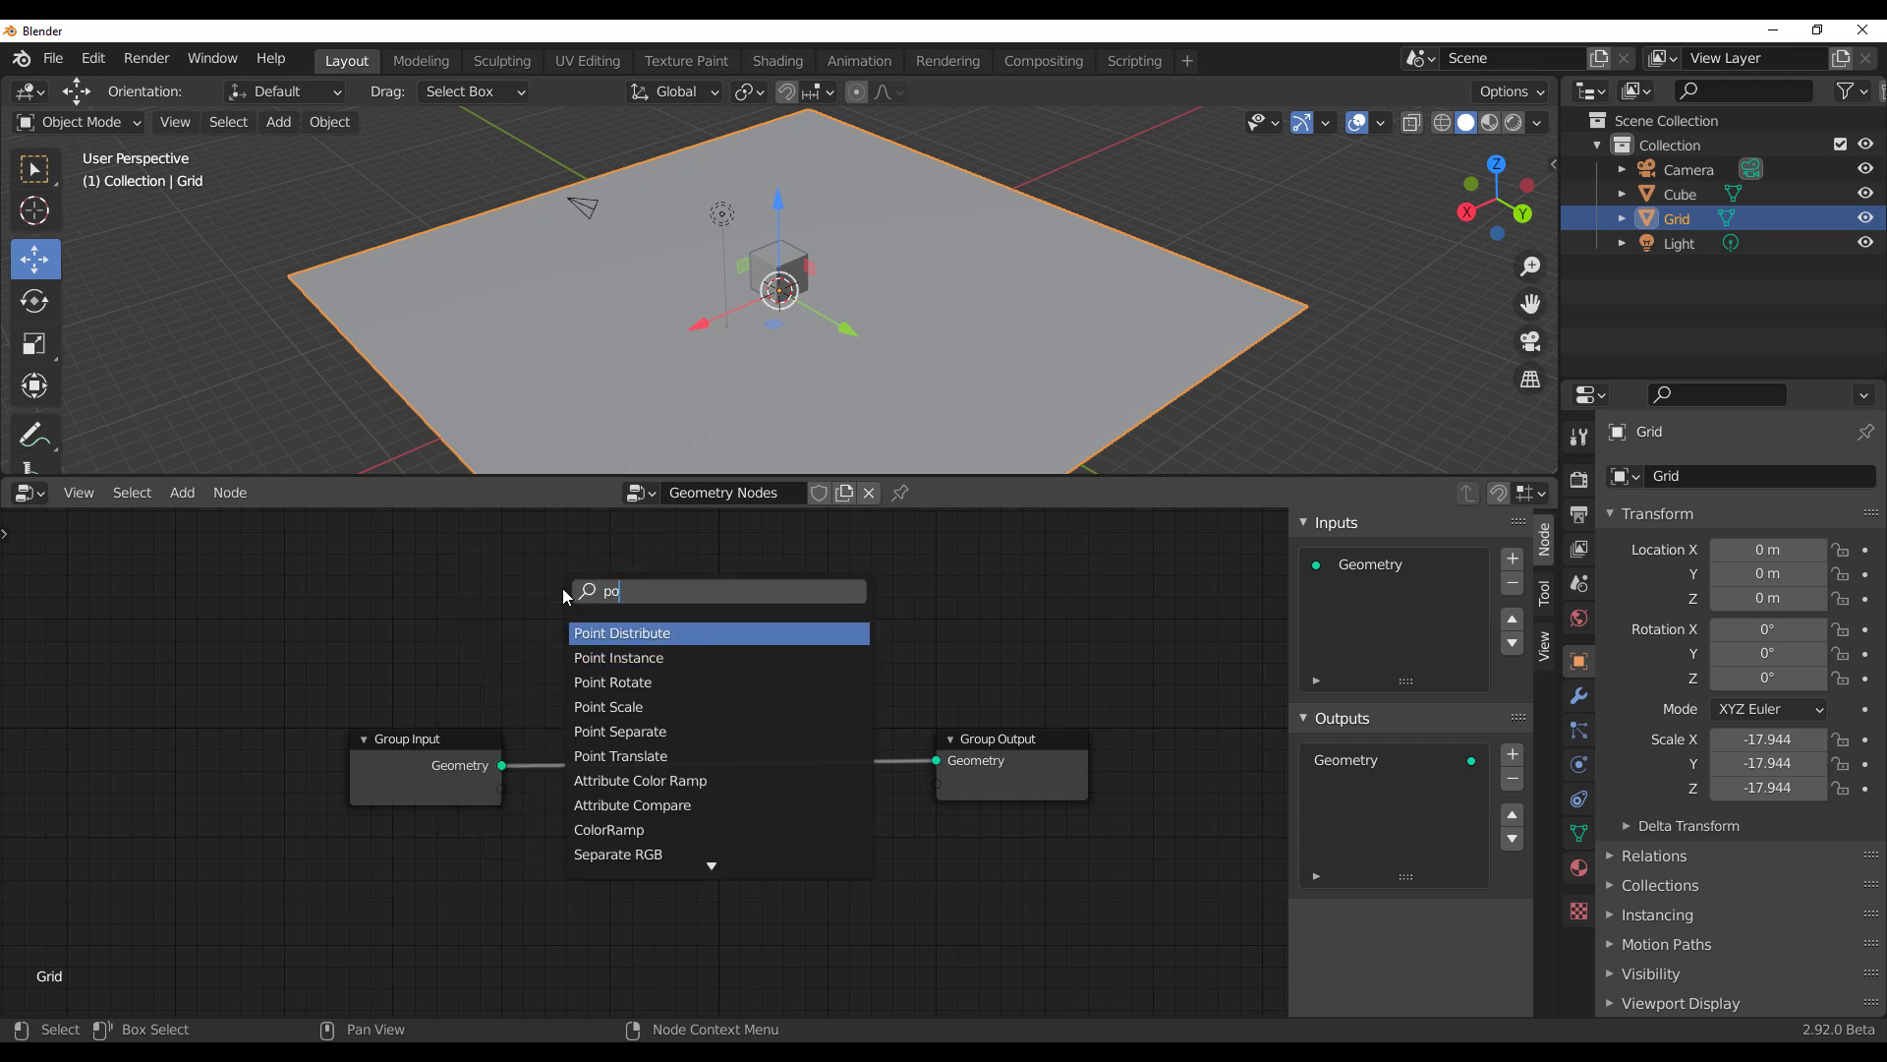
pyautogui.write('in')
pyautogui.press('Return')
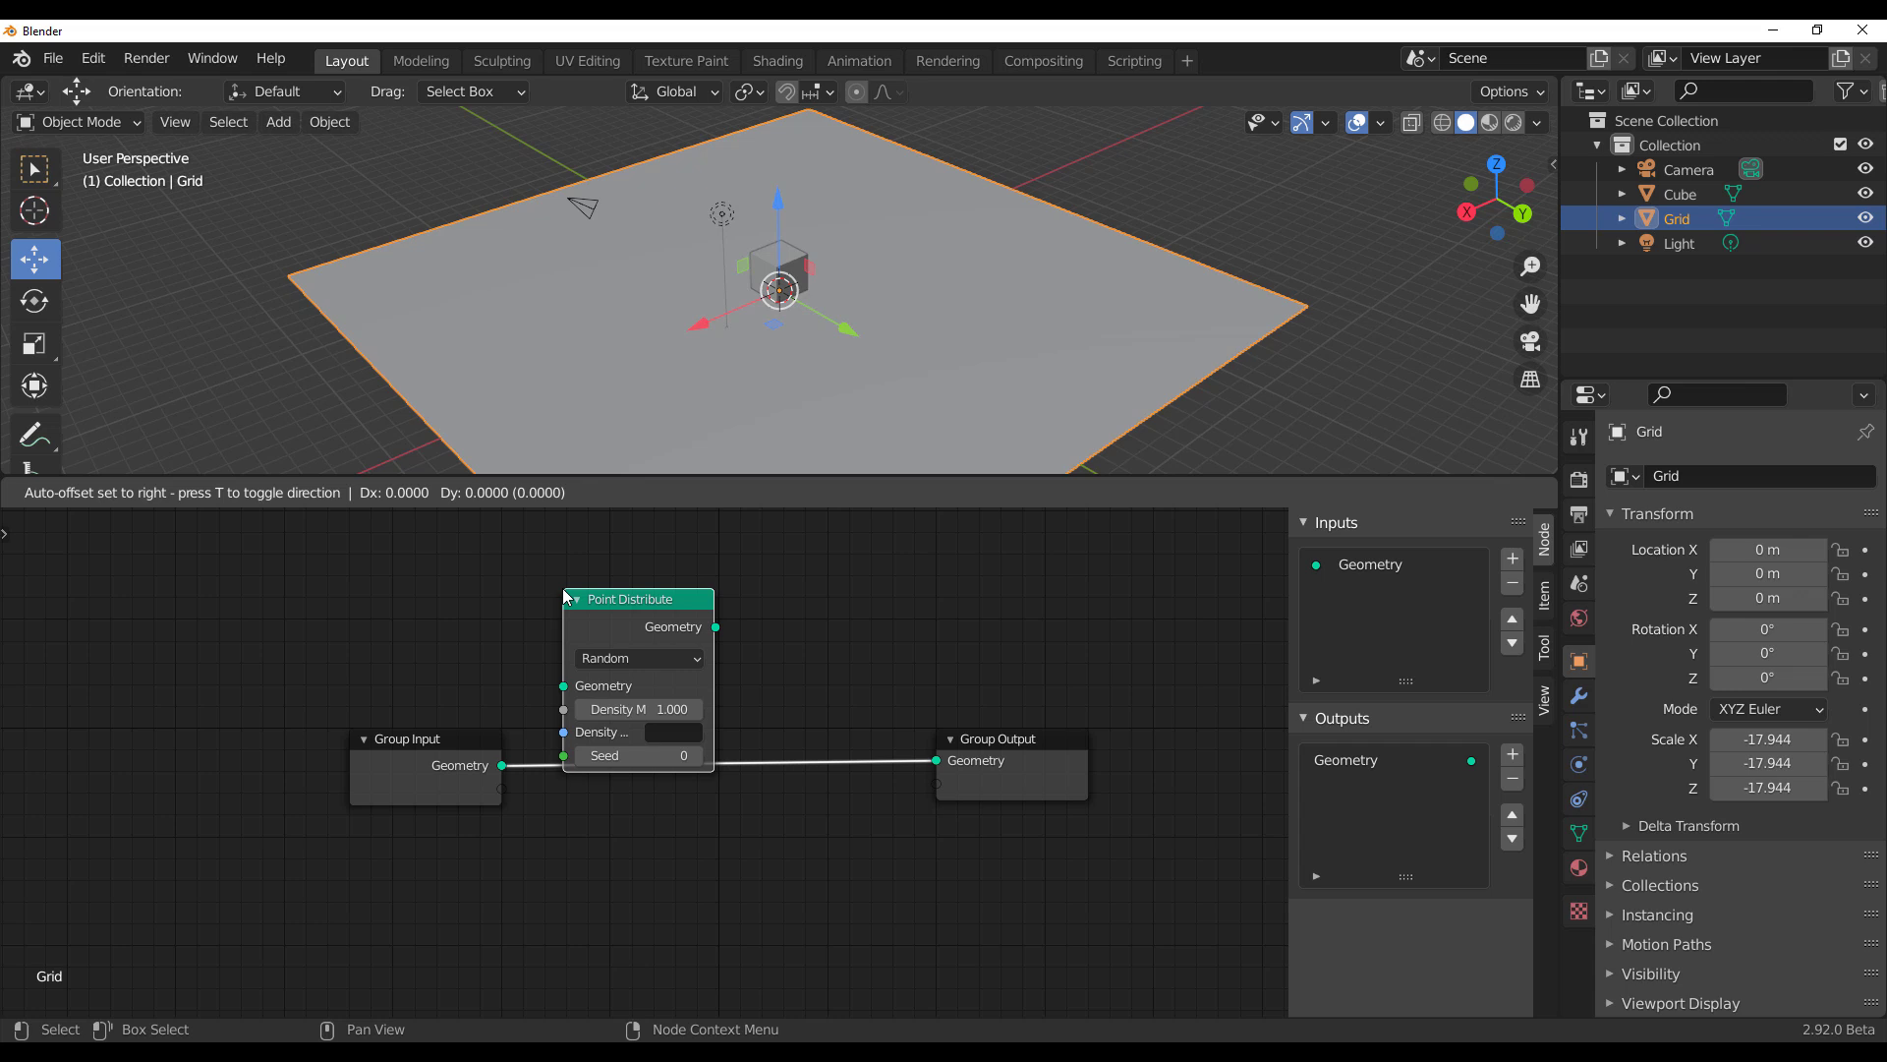
pyautogui.click(592, 679)
# Step: Move Group Output farther away and insert a Join Geometry node between Point Distribute and Group Output
pyautogui.moveTo(1016, 796); pyautogui.dragTo(1238, 785)
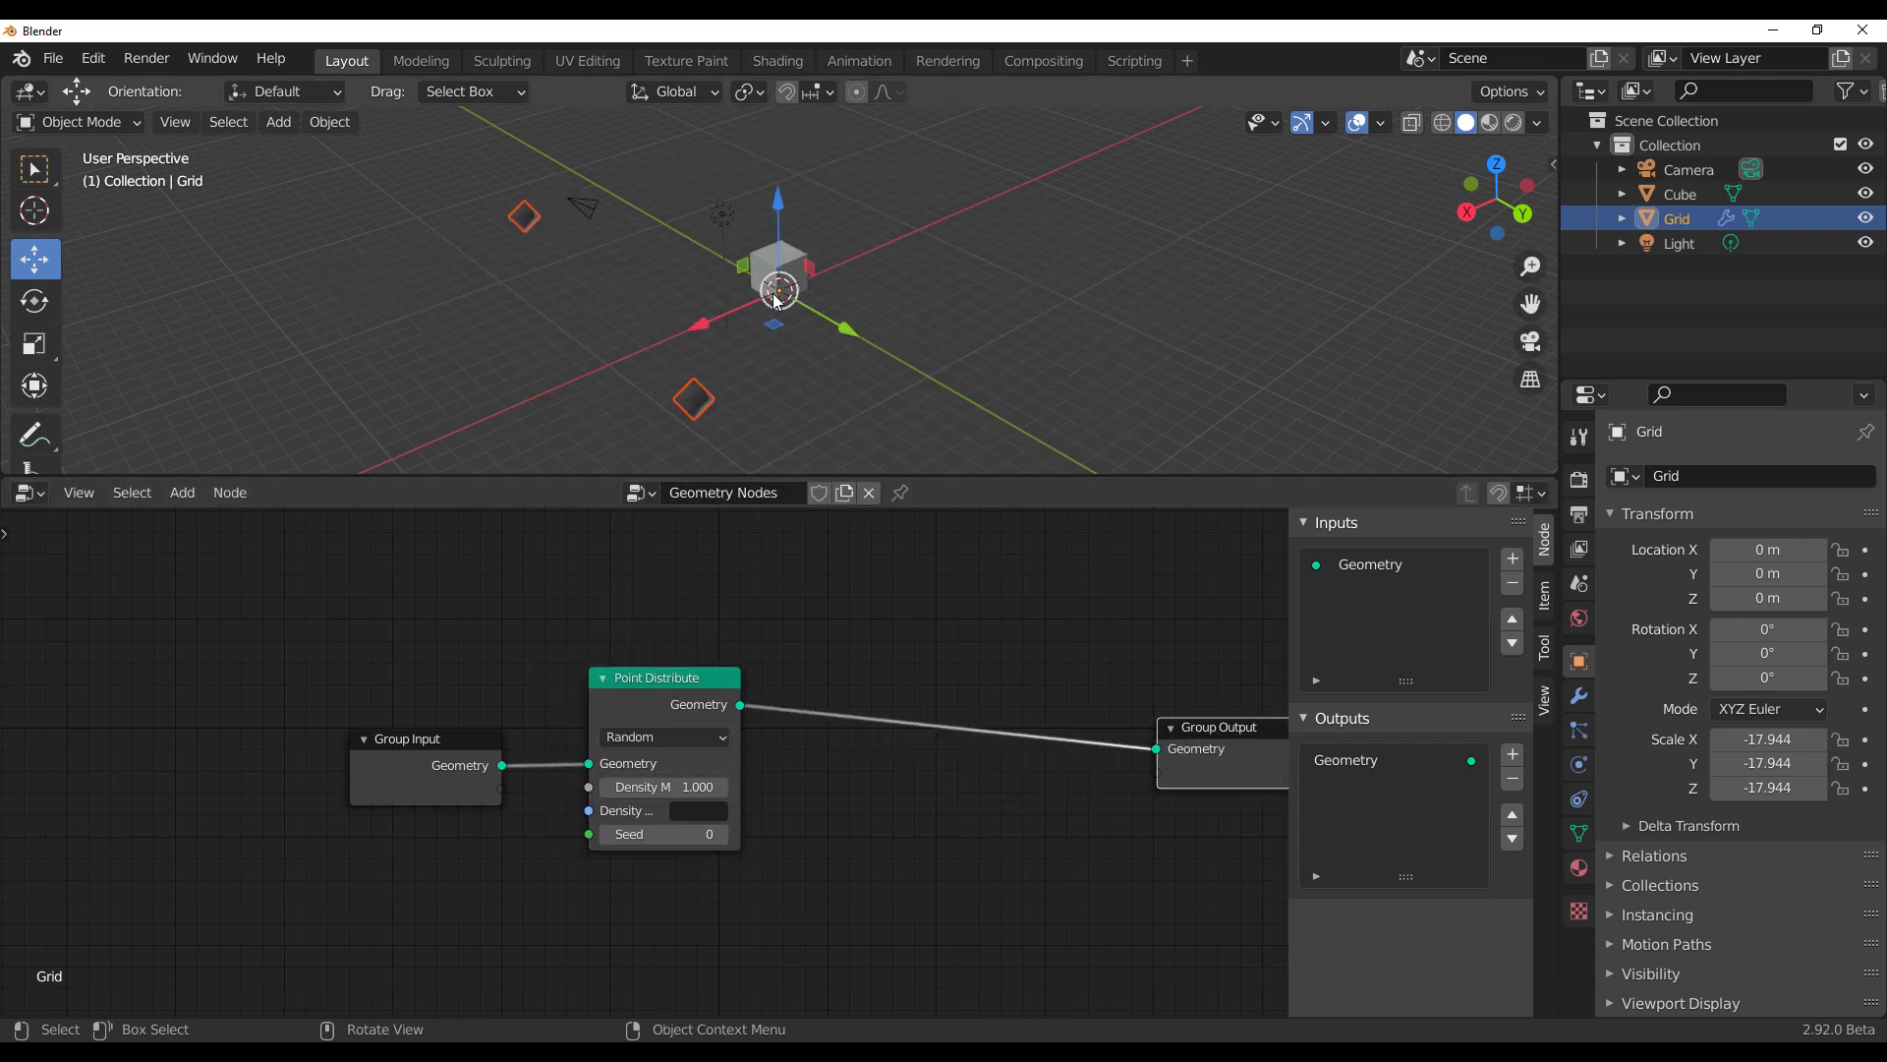
pyautogui.moveTo(972, 859); pyautogui.dragTo(668, 728, button='middle')
pyautogui.hotkey('shift', 'a')
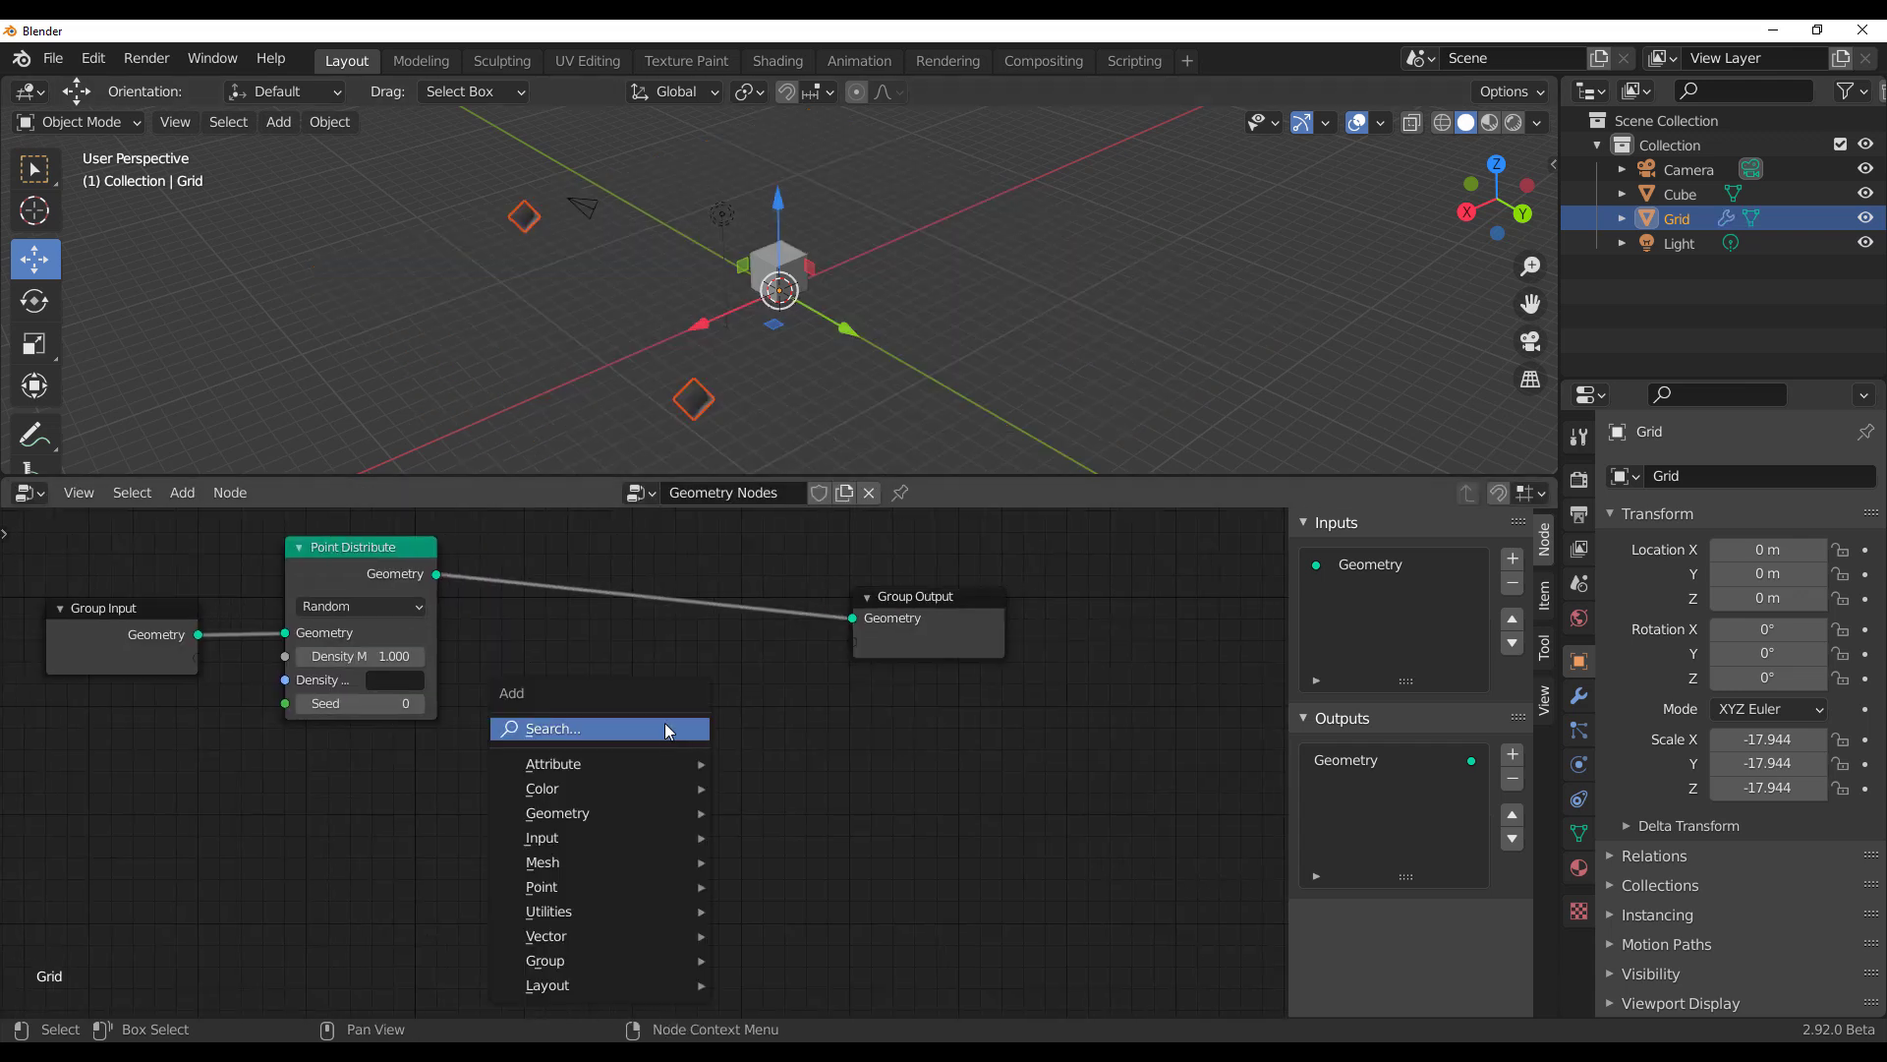
pyautogui.click(665, 725)
pyautogui.write('join')
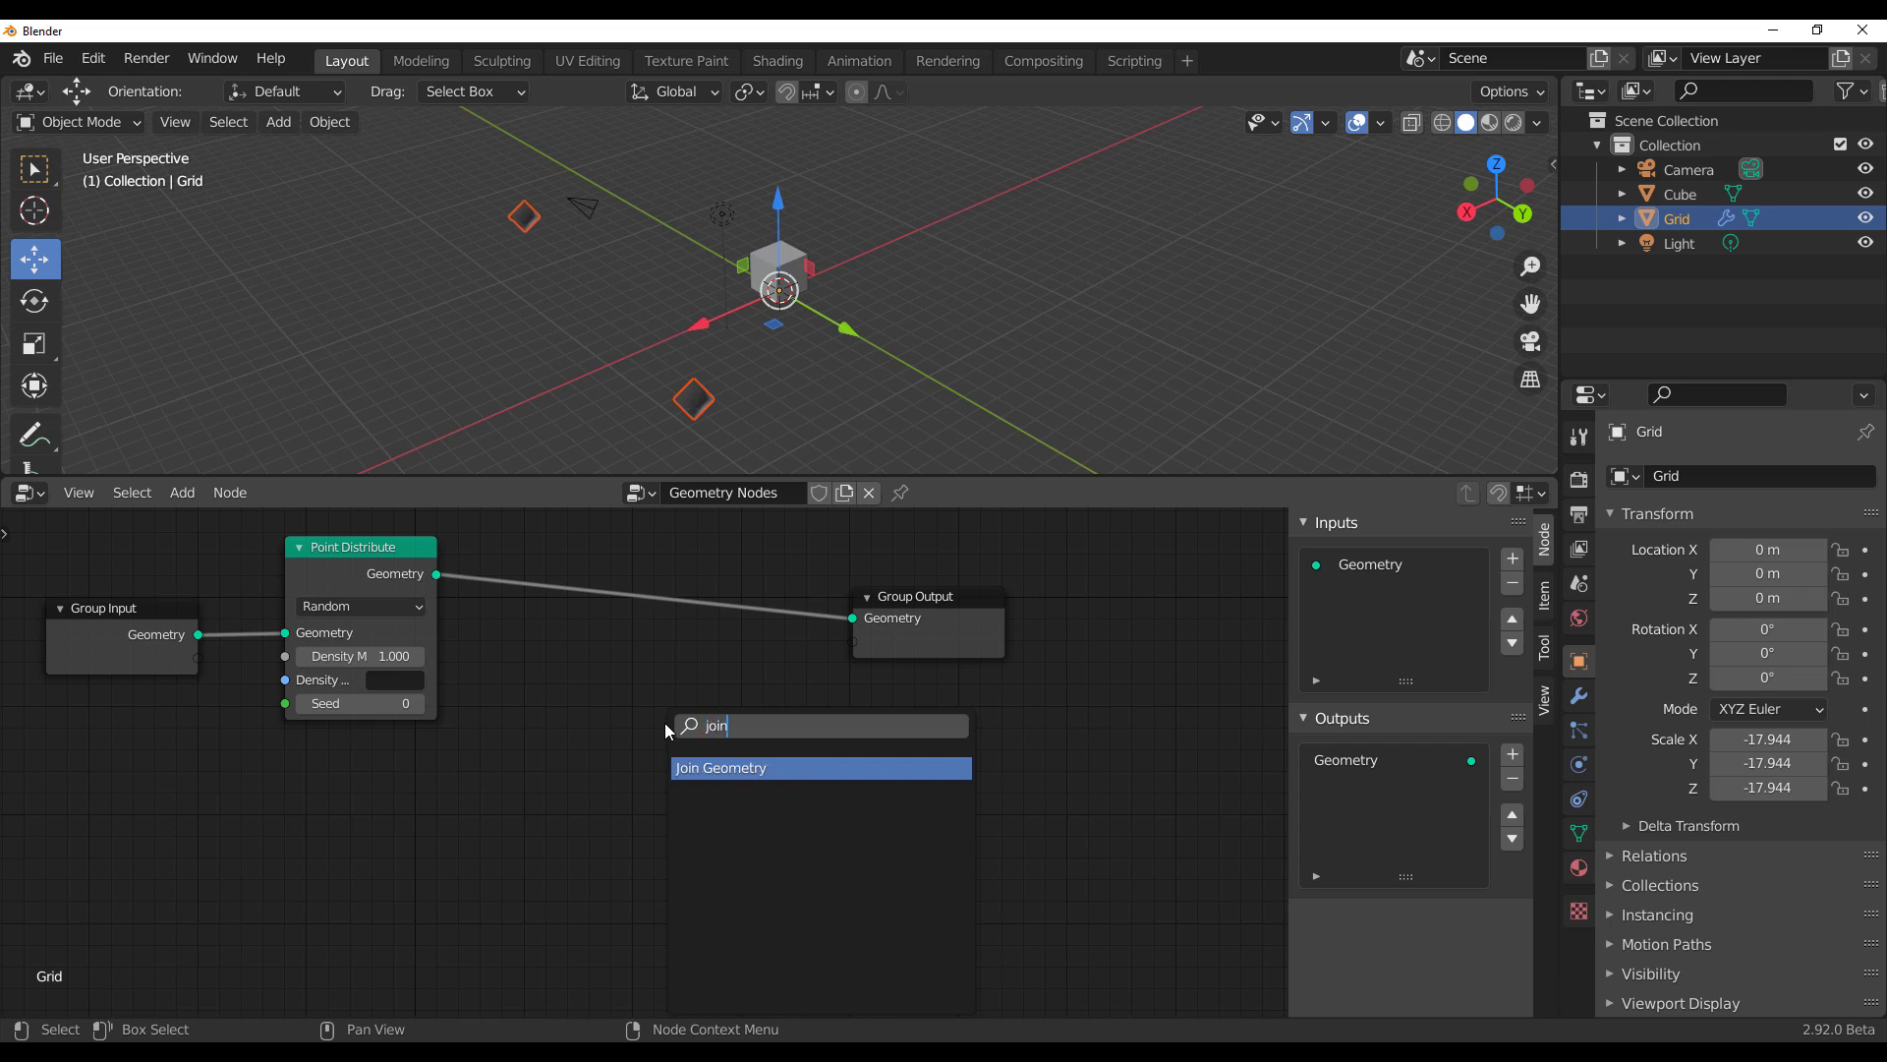
pyautogui.press('Return')
pyautogui.click(728, 636)
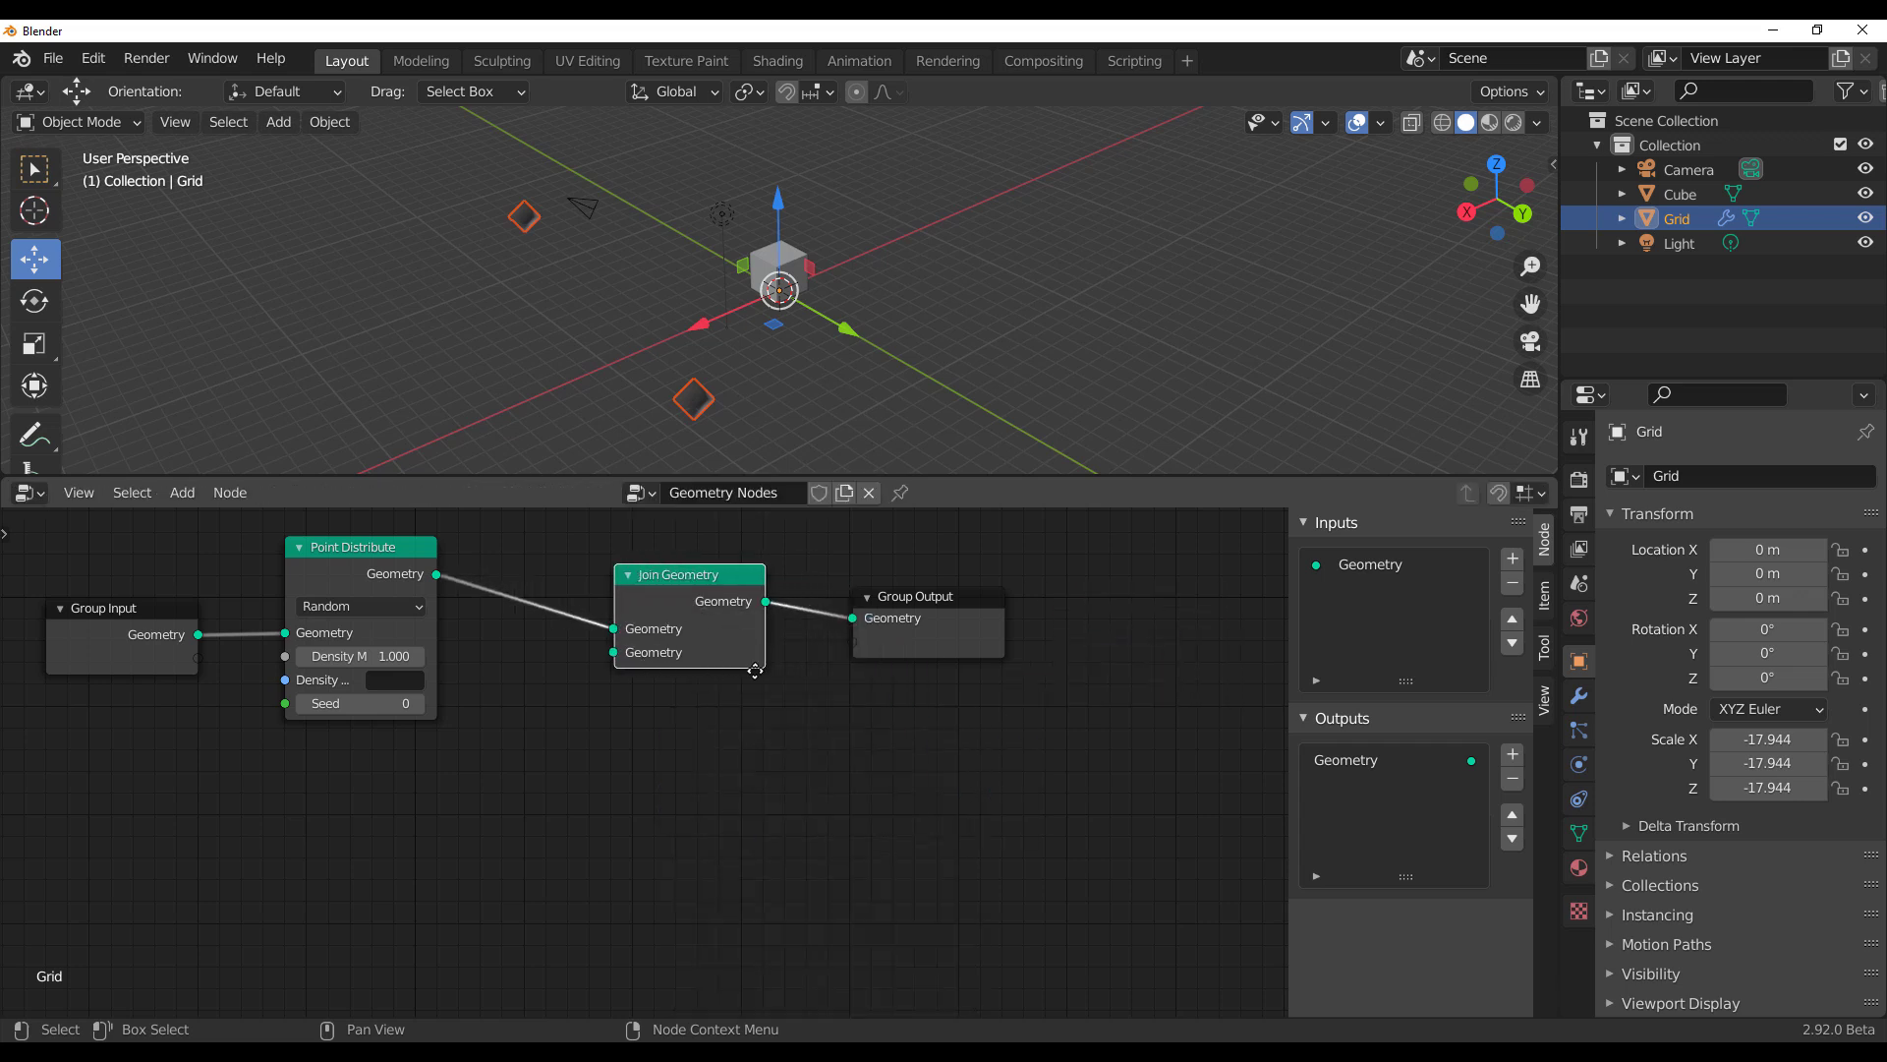
# Step: Link Group Input's Geometry to the second input of Join Geometry and set Point Distribute's density to 9.000
pyautogui.moveTo(755, 671); pyautogui.dragTo(813, 776)
pyautogui.moveTo(904, 634); pyautogui.dragTo(1104, 674)
pyautogui.moveTo(118, 639); pyautogui.dragTo(668, 758)
pyautogui.scroll(-2, 651, 767)
pyautogui.moveTo(712, 407); pyautogui.dragTo(727, 407, button='middle')
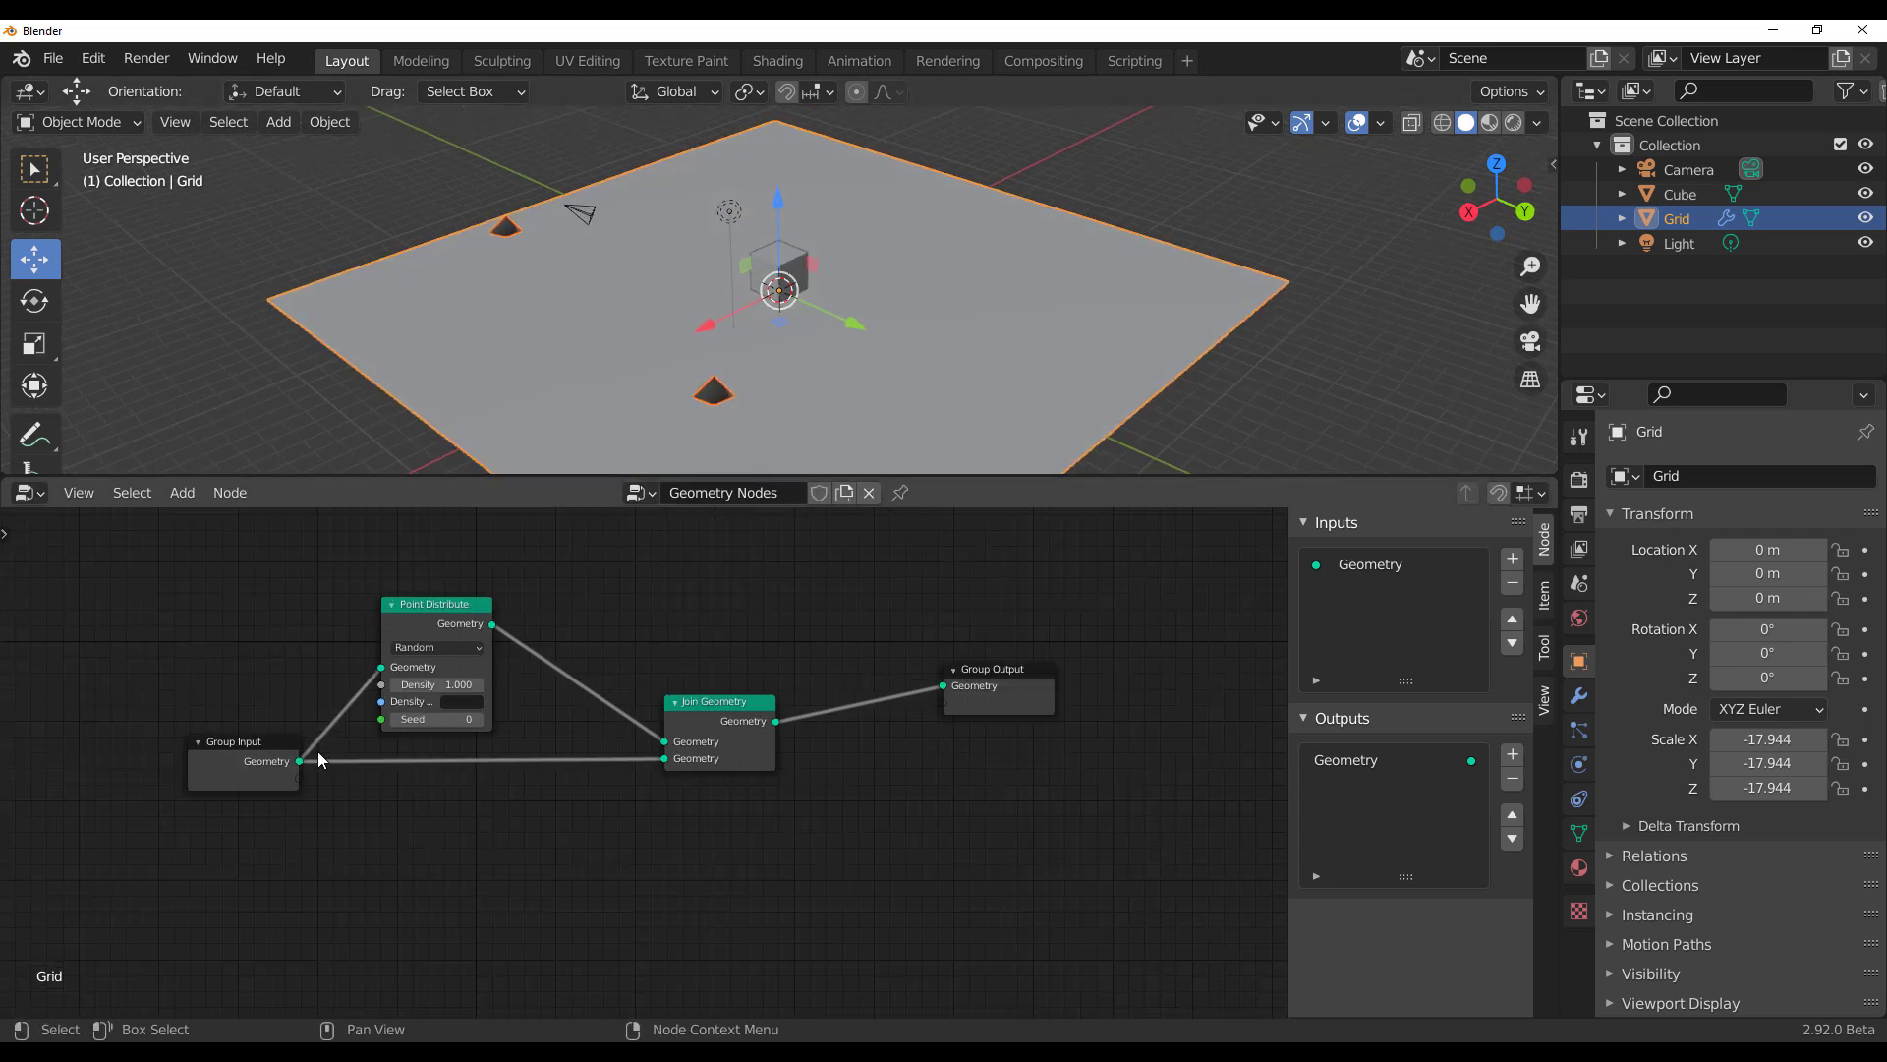
pyautogui.moveTo(429, 682)
pyautogui.mouseDown()
pyautogui.moveTo(501, 681)
pyautogui.moveTo(457, 681)
pyautogui.mouseUp()
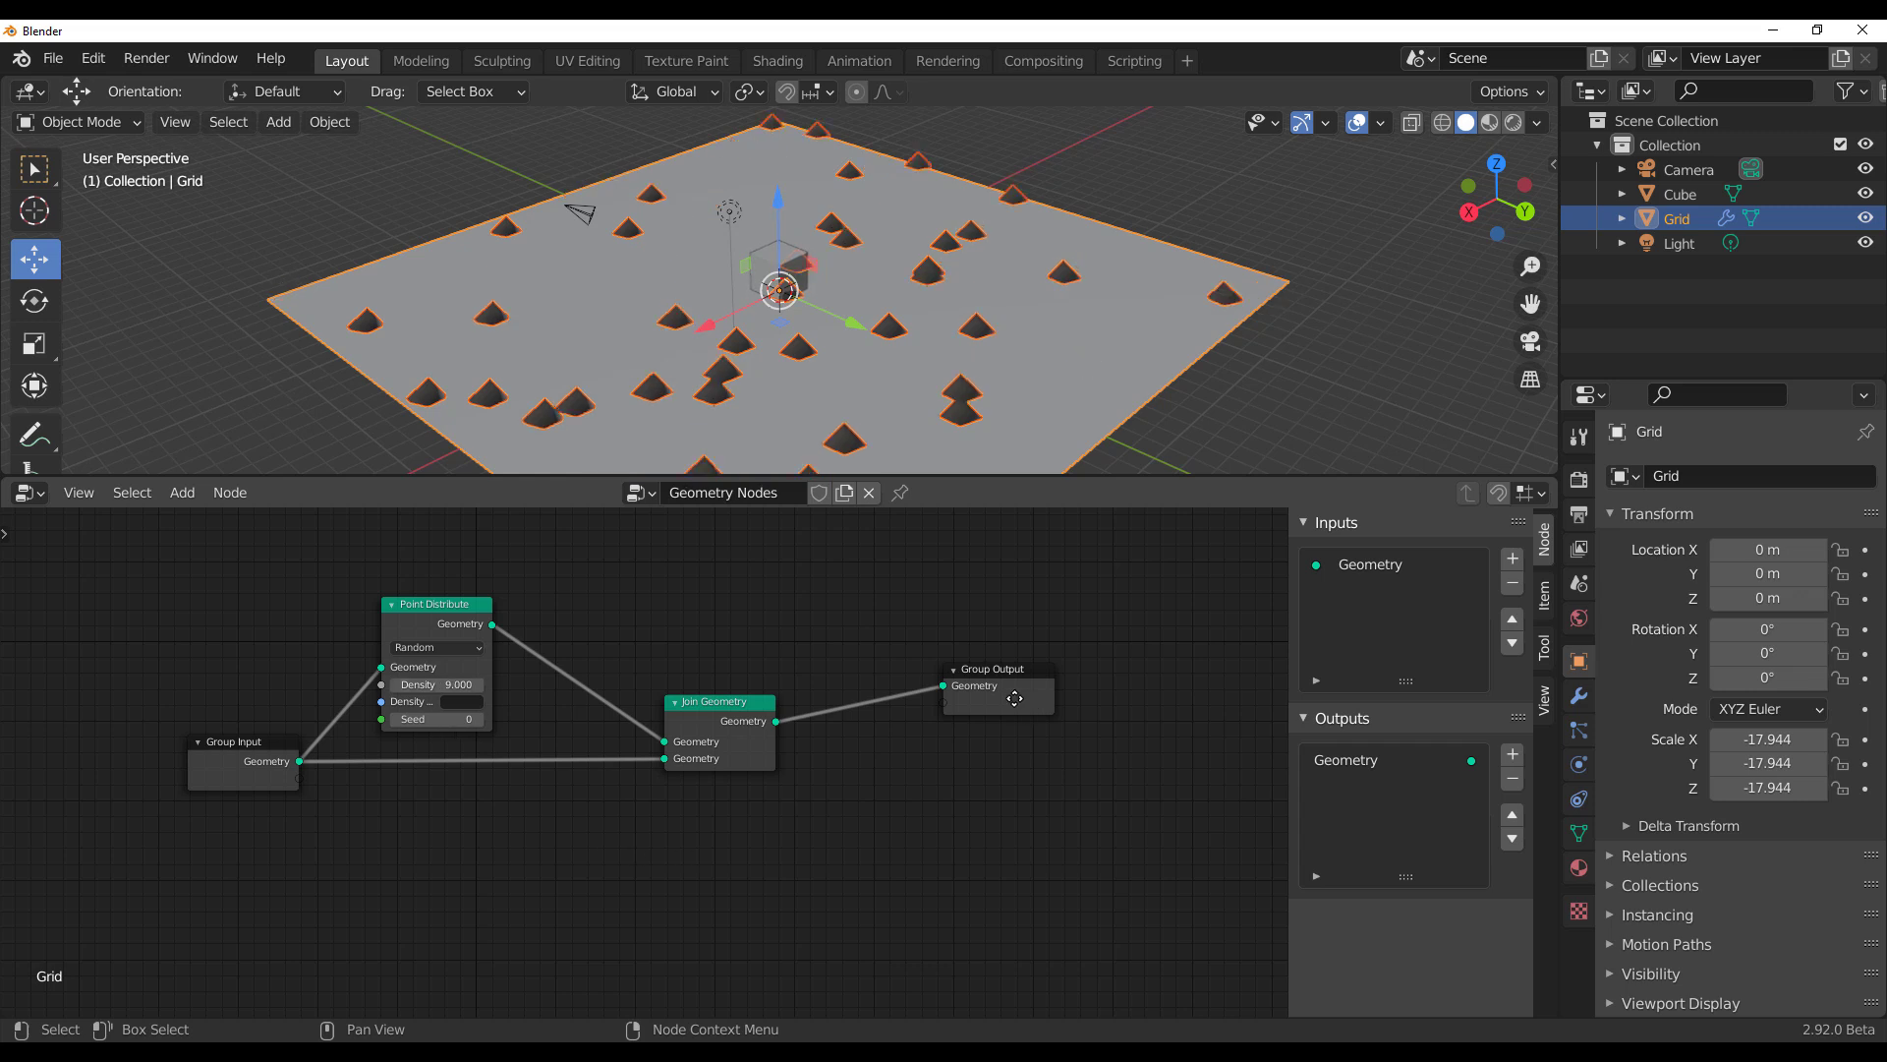
# Step: Insert a Point Instance node between Point Distribute and Join Geometry, and set its object to Cube
pyautogui.moveTo(1014, 698); pyautogui.dragTo(1055, 728)
pyautogui.moveTo(723, 722); pyautogui.dragTo(845, 716)
pyautogui.click(668, 652)
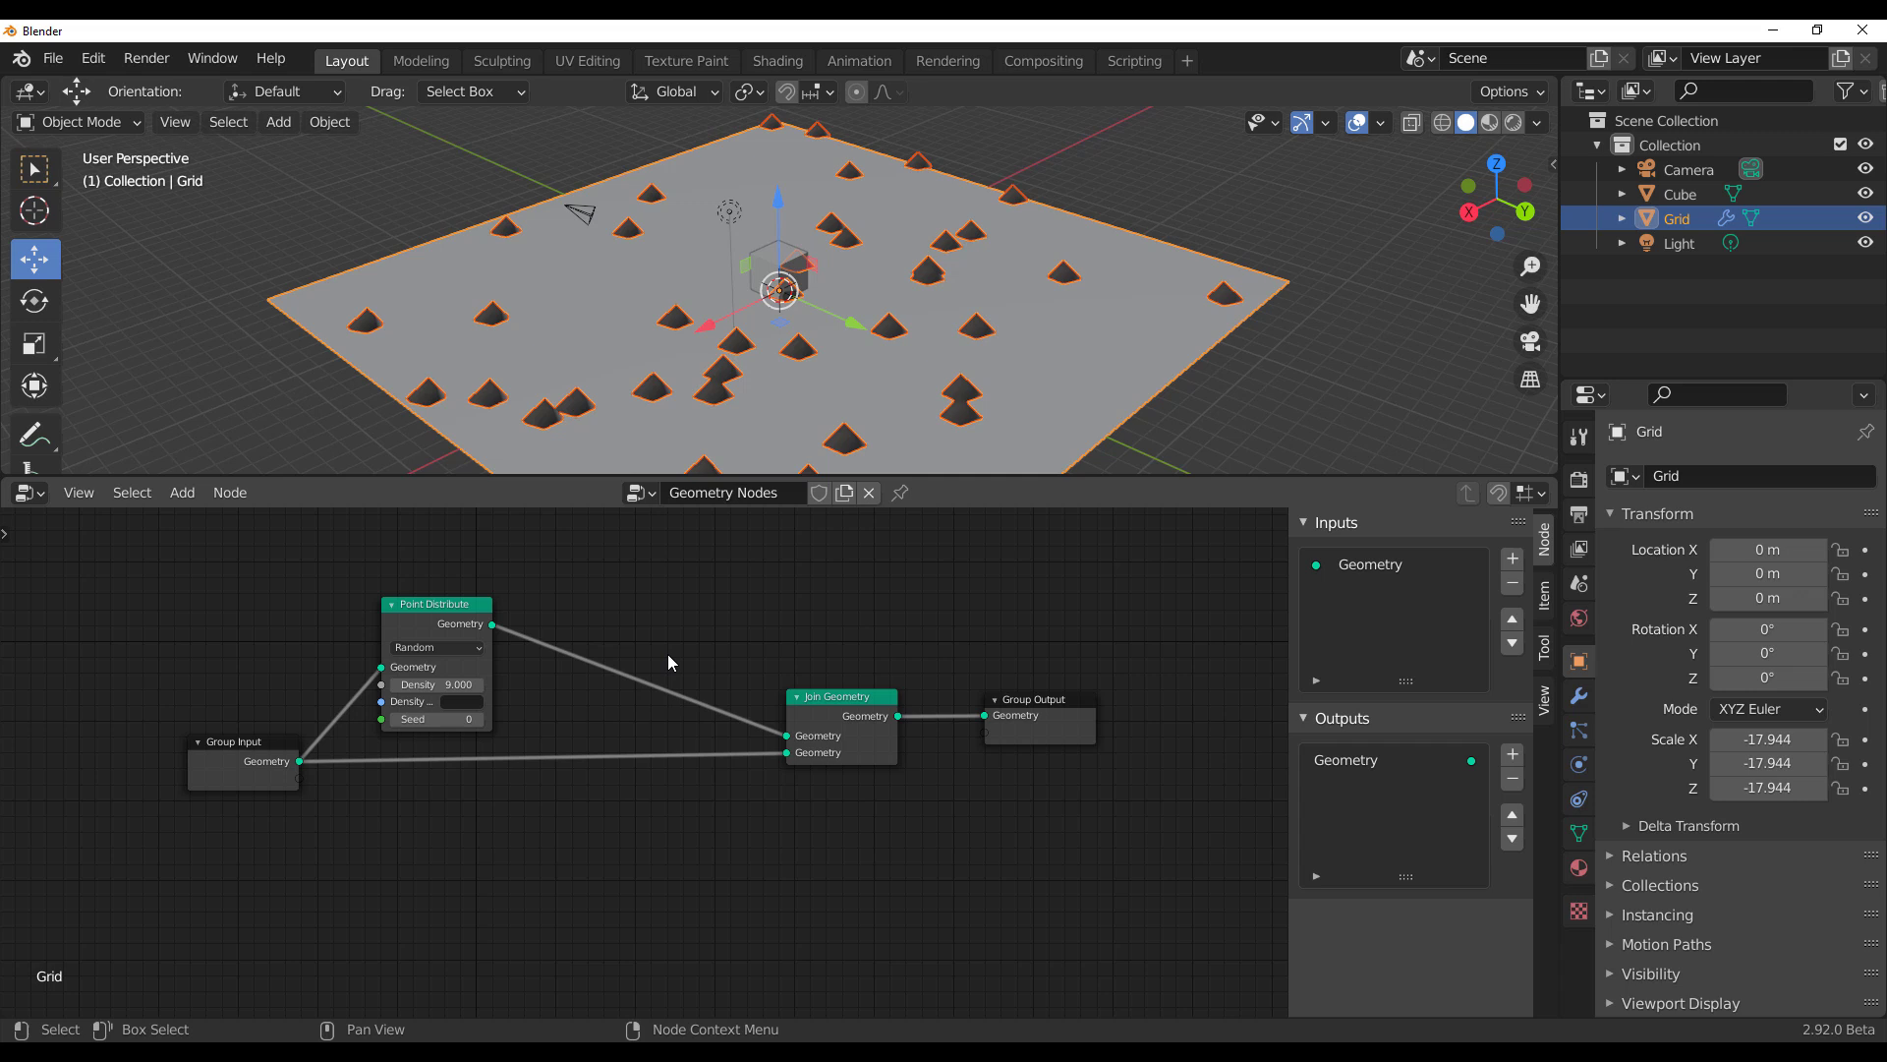
pyautogui.hotkey('shift', 'a')
pyautogui.click(669, 653)
pyautogui.write('in')
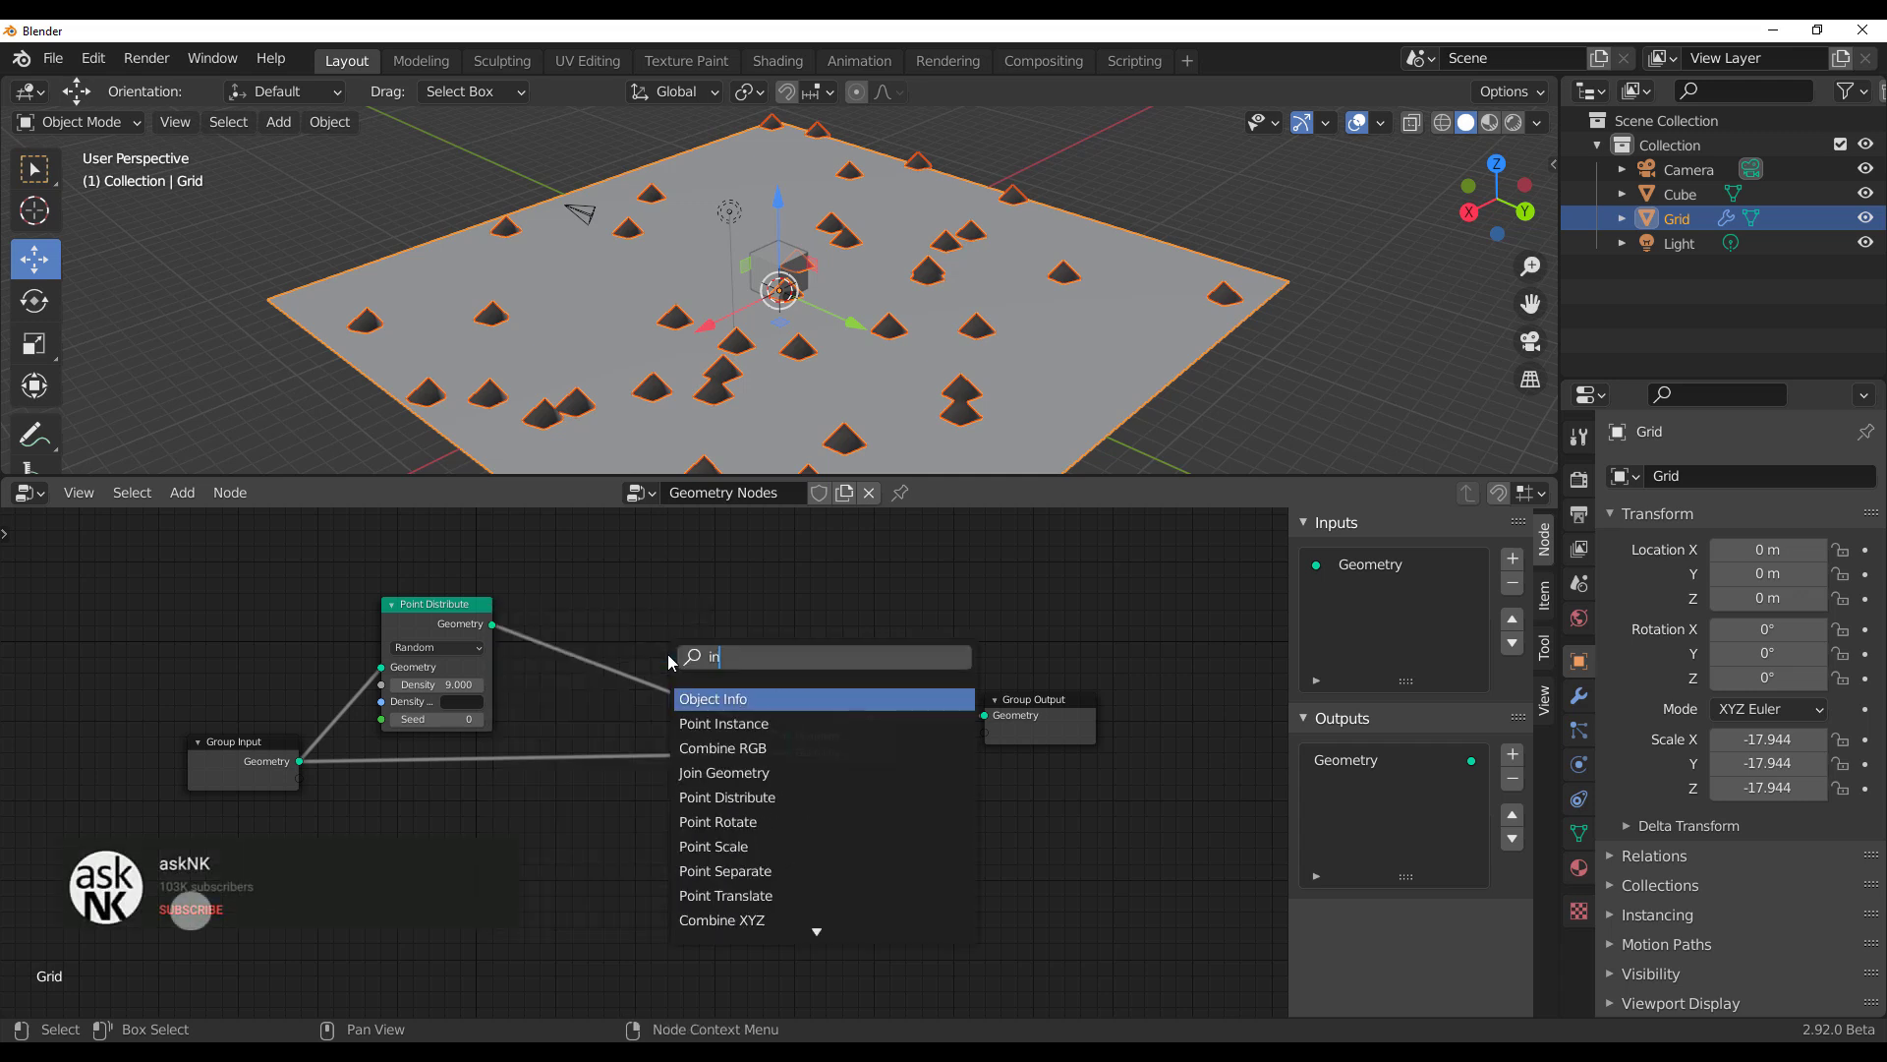
pyautogui.click(724, 723)
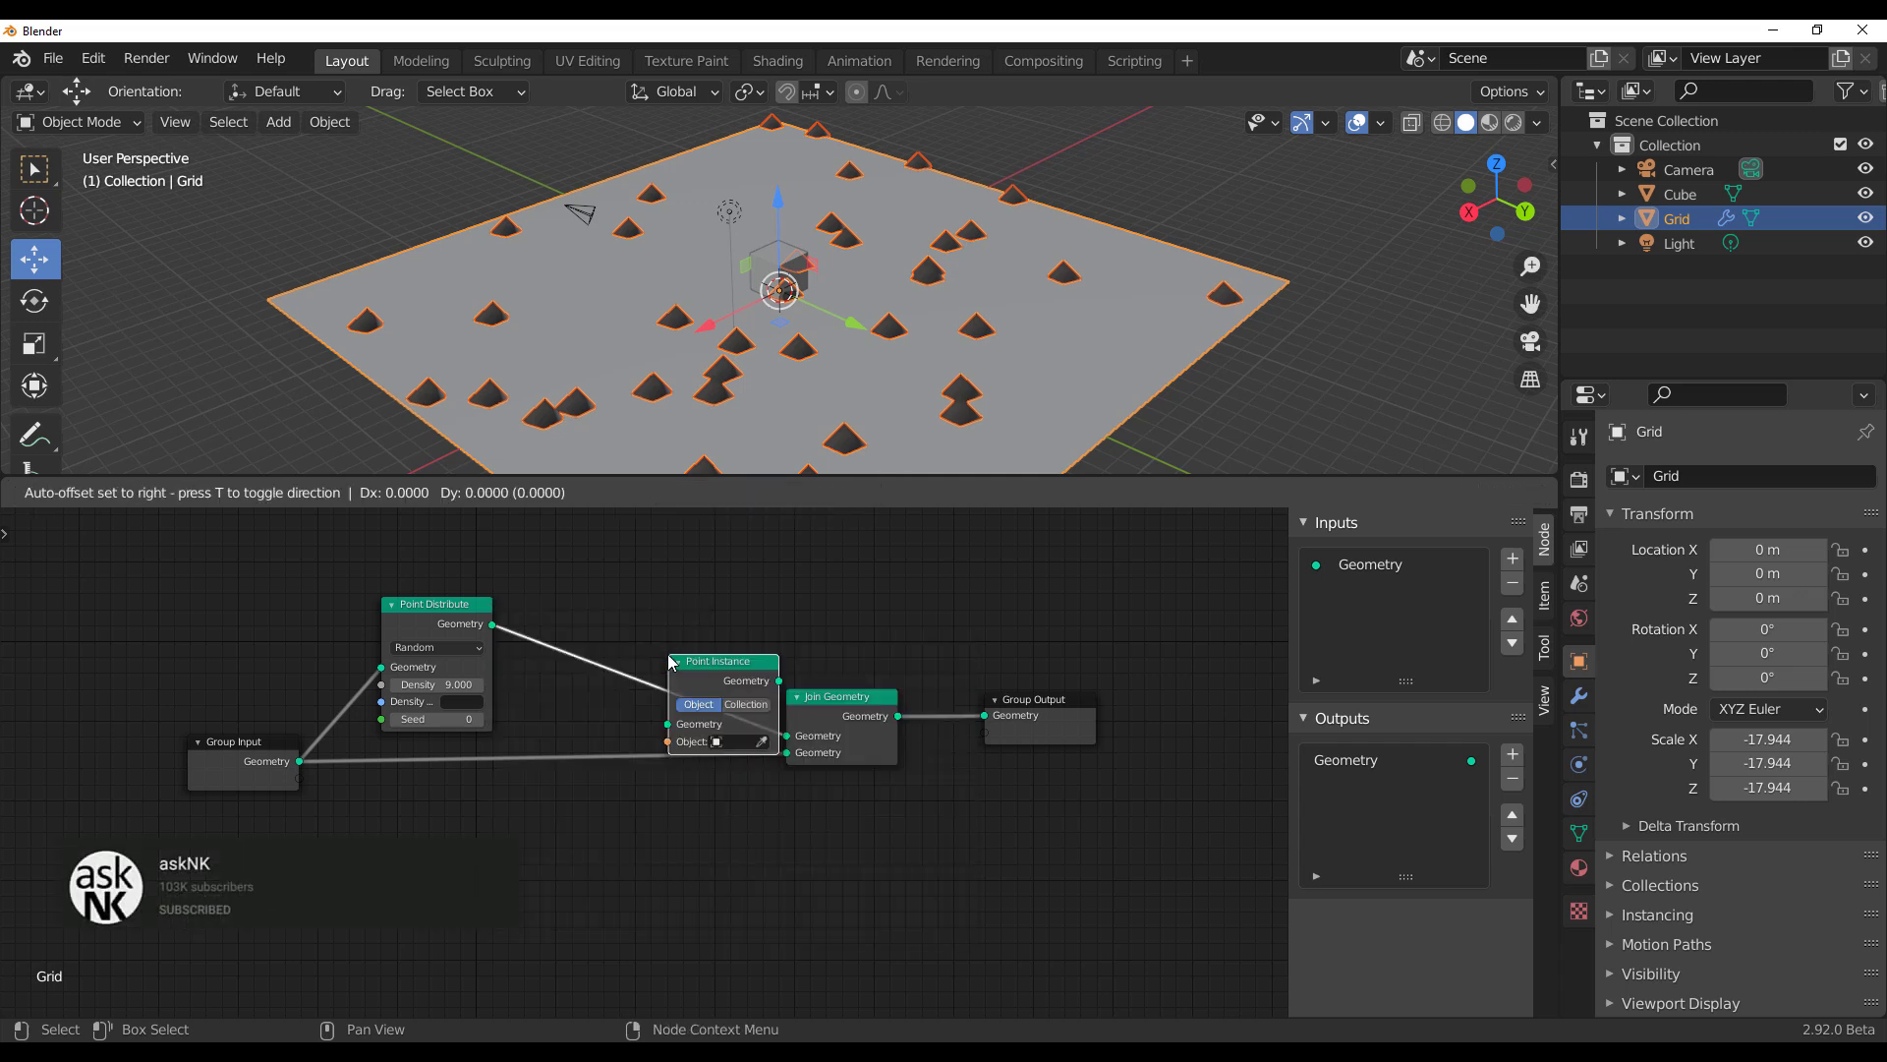
pyautogui.click(590, 634)
pyautogui.click(648, 714)
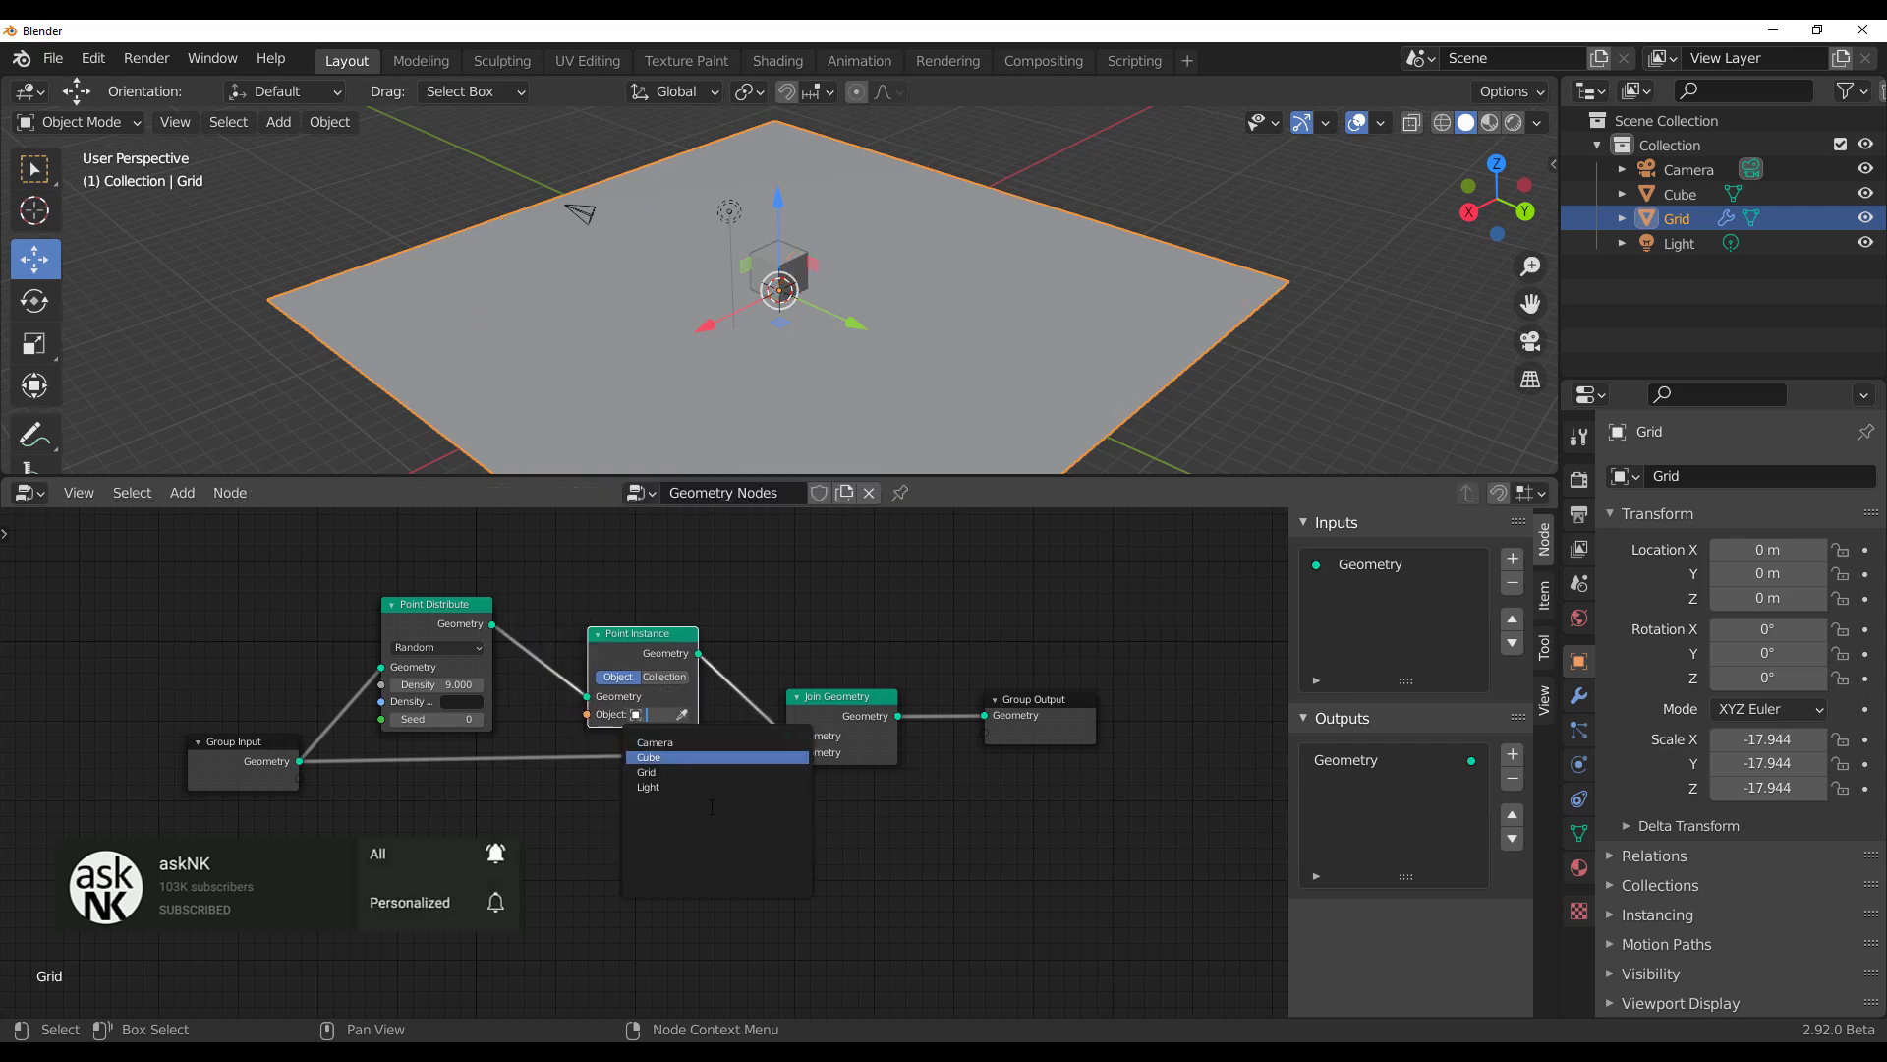
pyautogui.click(688, 777)
# Step: Resize the node editor and move Point Distribute and Group Input away from Point Instance to open a gap between them
pyautogui.moveTo(937, 478); pyautogui.dragTo(938, 774)
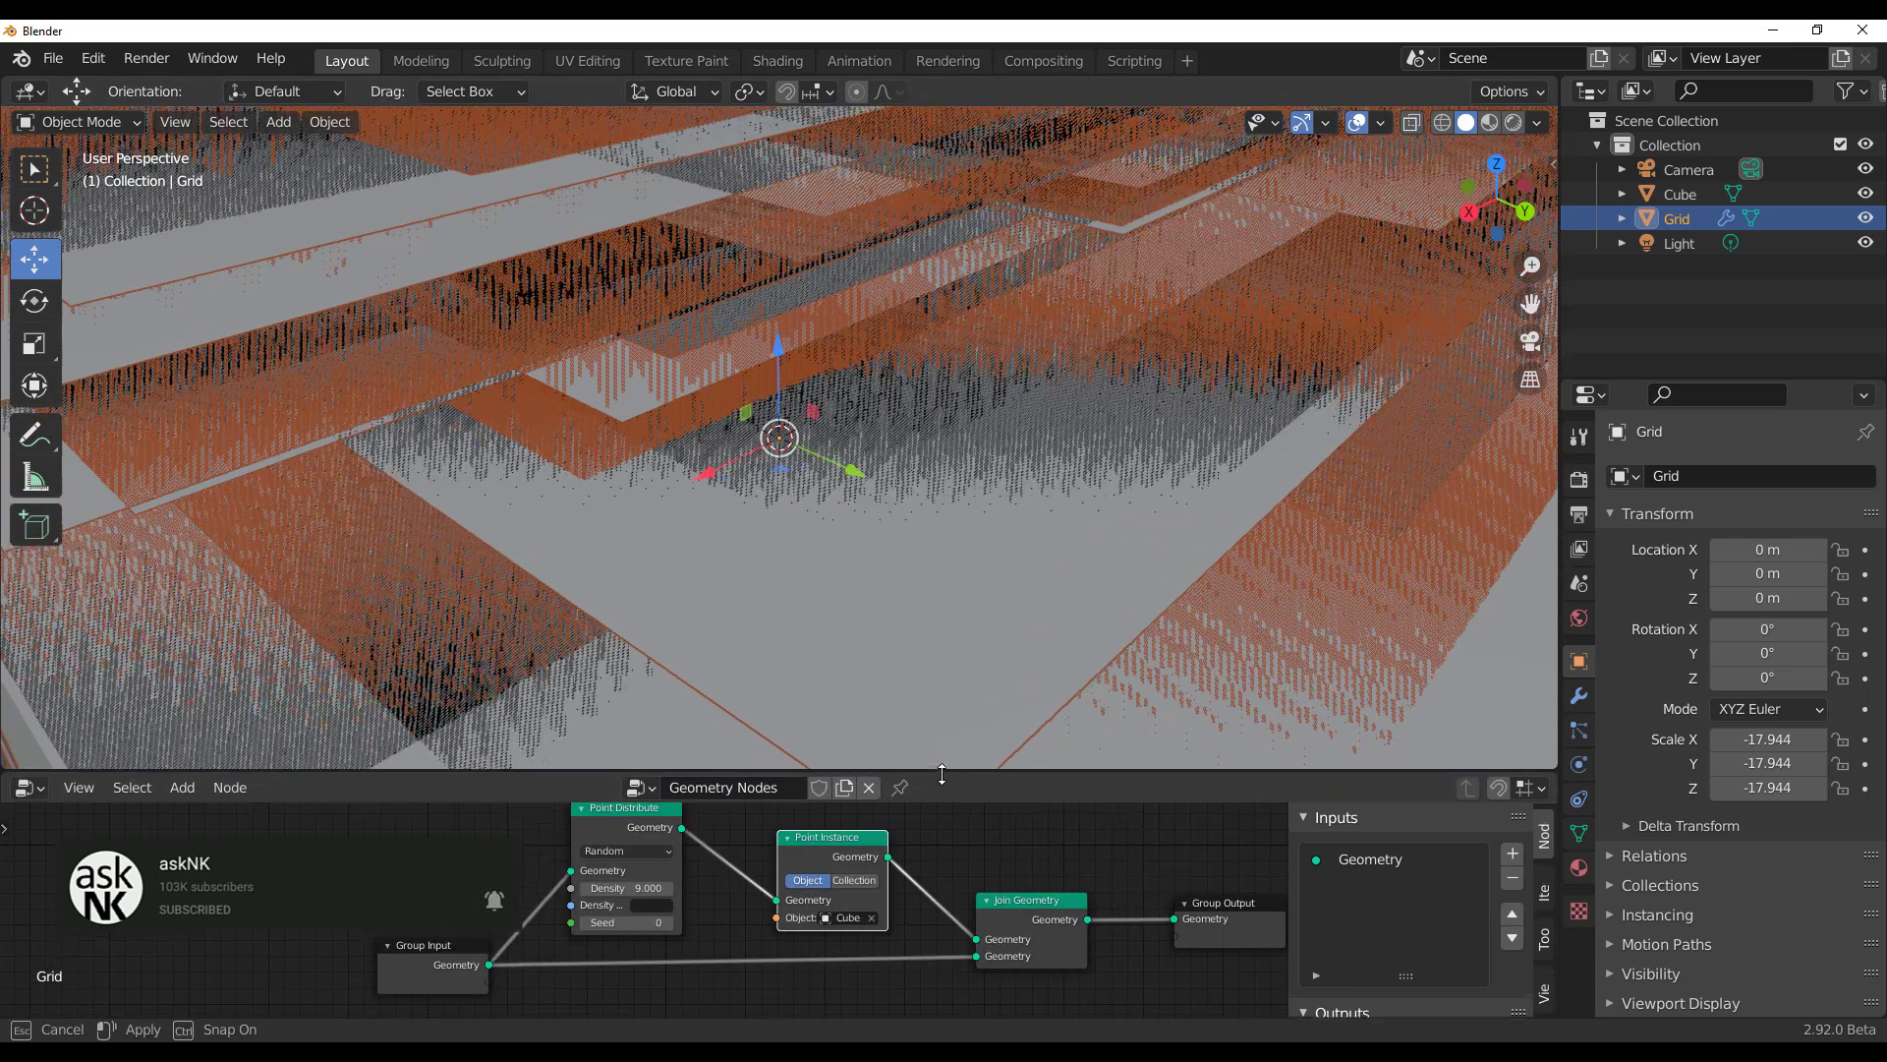
pyautogui.scroll(-5, 859, 516)
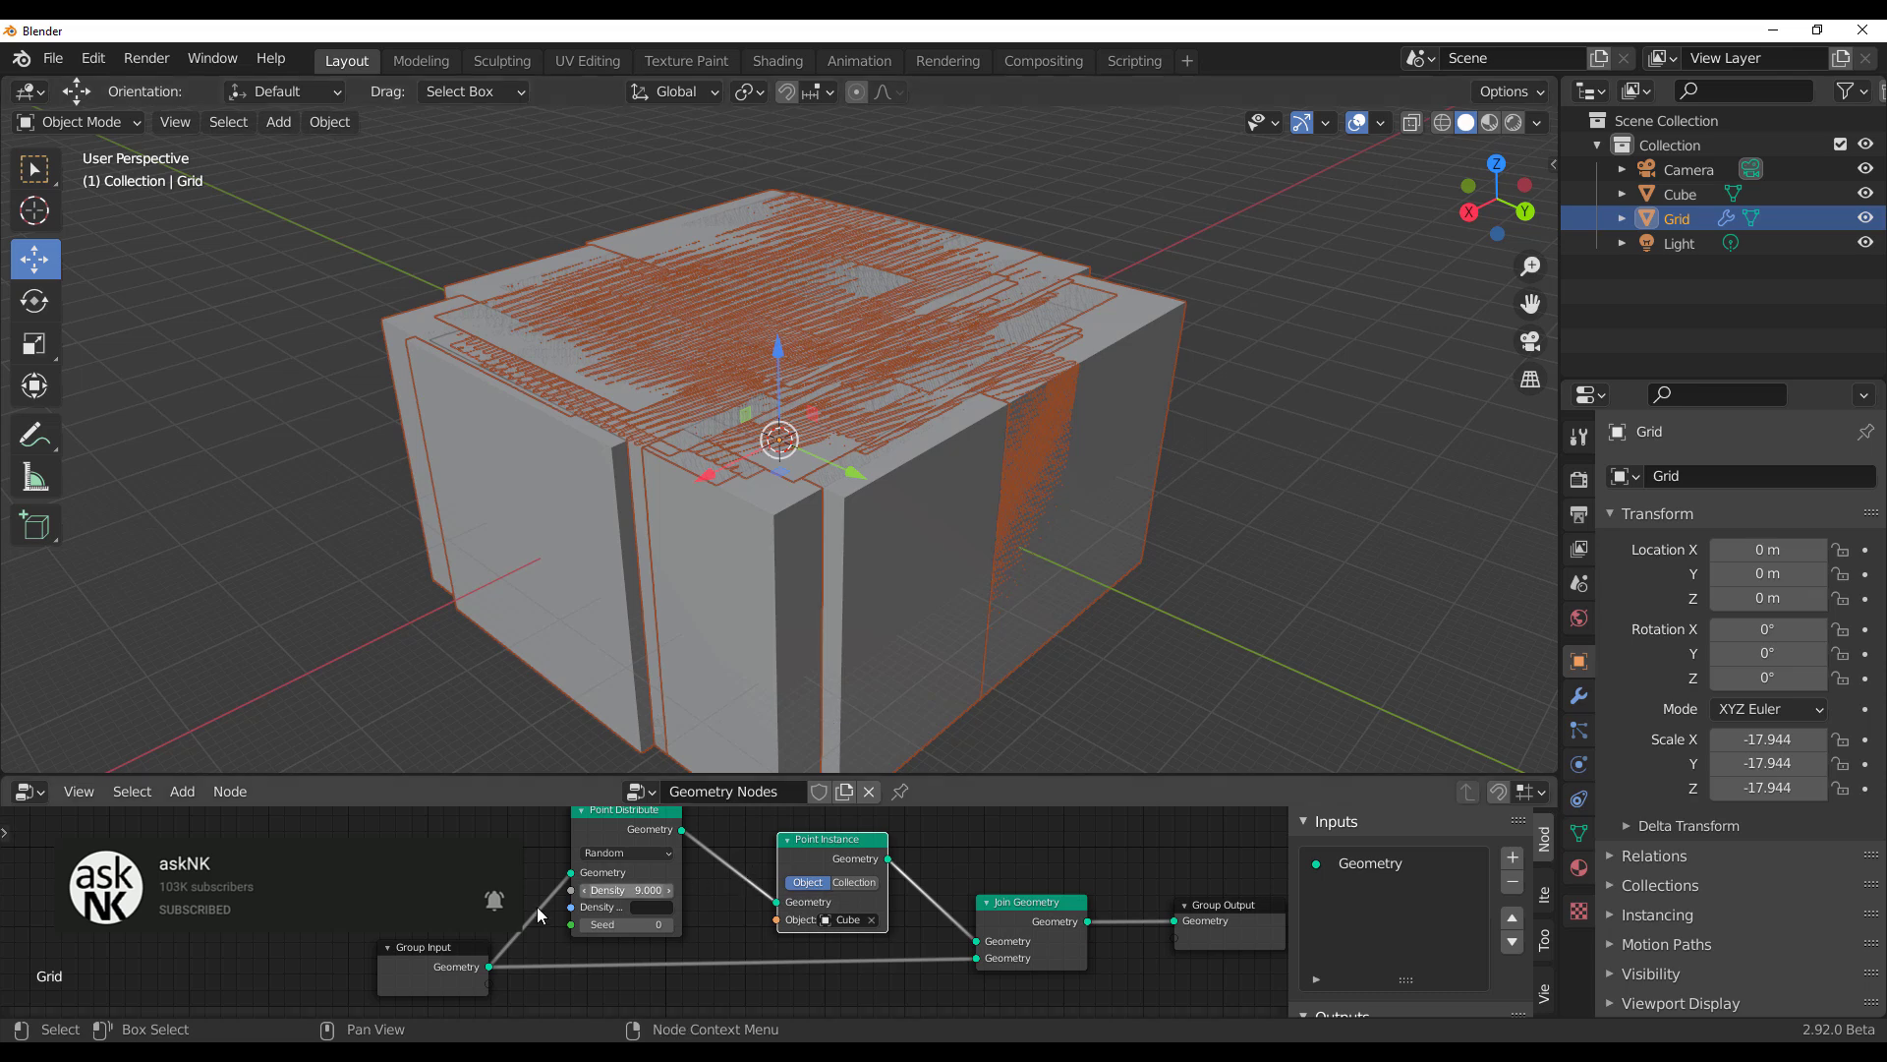
pyautogui.moveTo(560, 776); pyautogui.dragTo(561, 596)
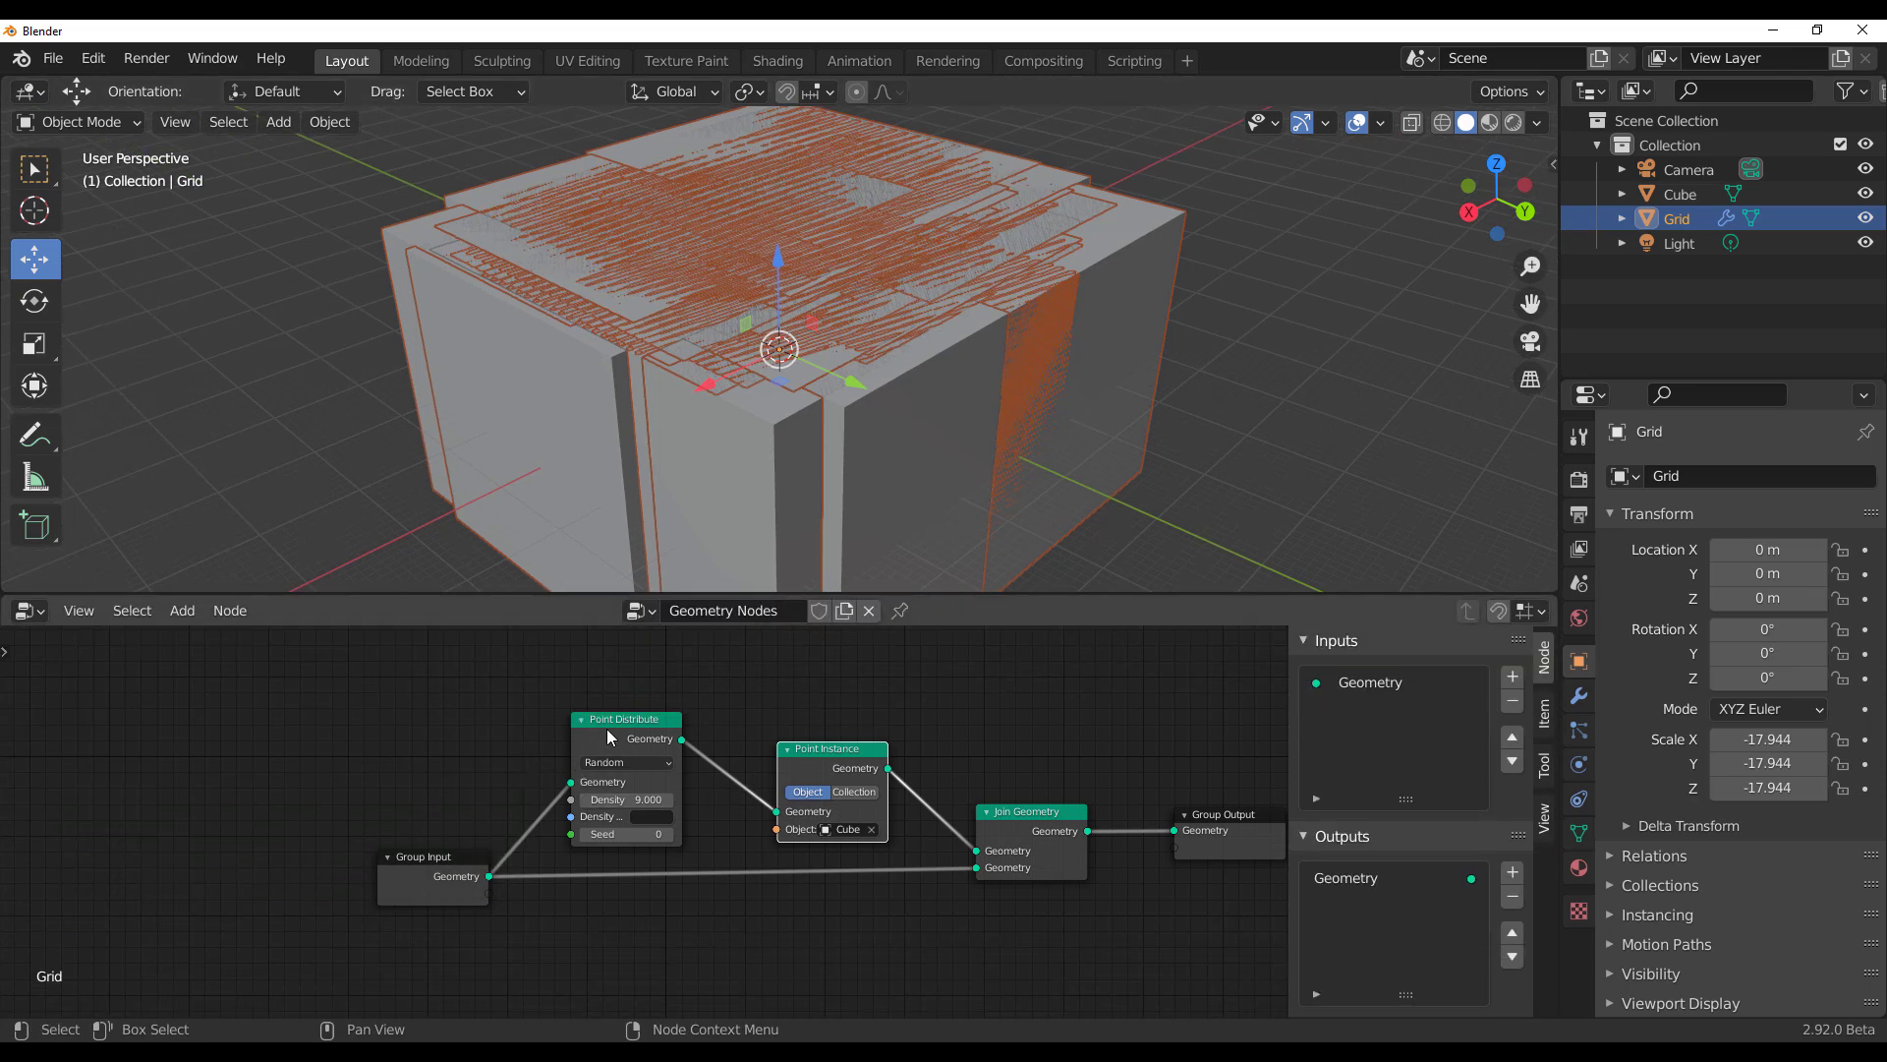
pyautogui.moveTo(609, 737); pyautogui.dragTo(484, 720)
pyautogui.moveTo(446, 889); pyautogui.dragTo(337, 885)
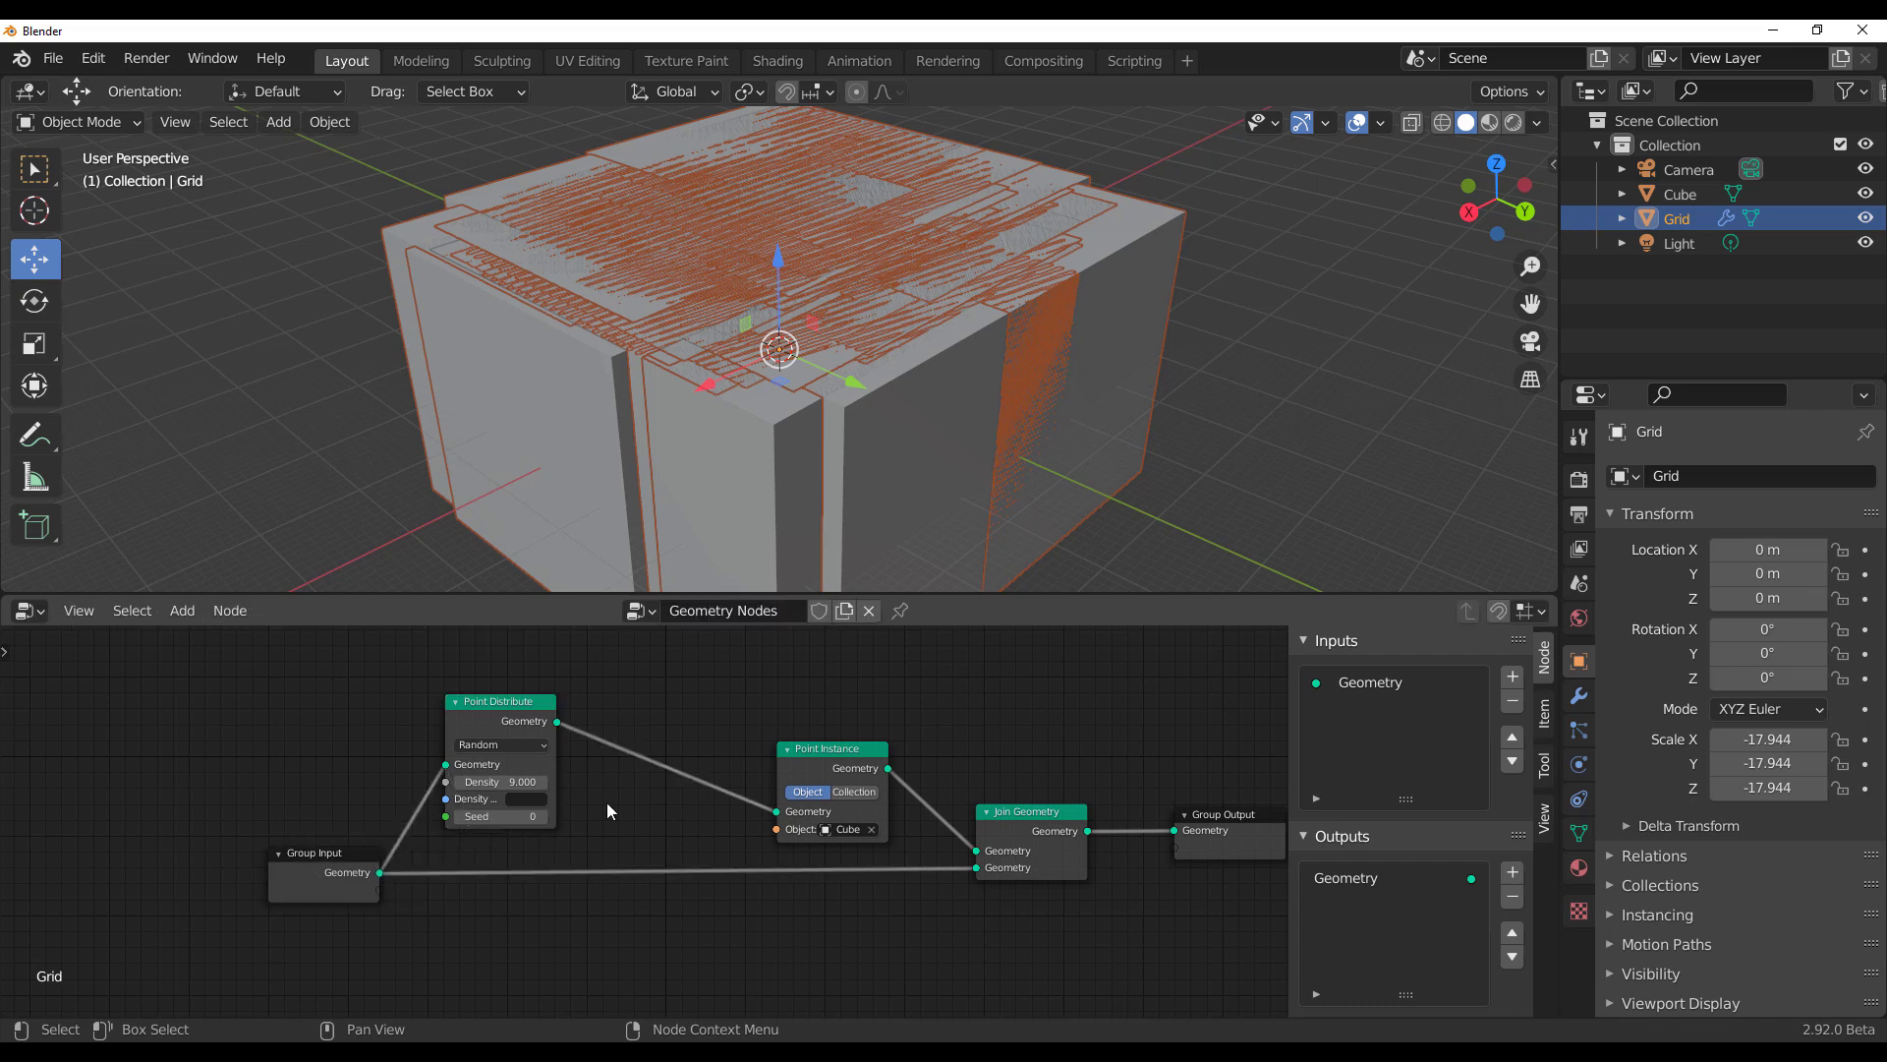
# Step: Insert an Attribute Fill node between Point Distribute and Point Instance, and set its attribute to scale
pyautogui.hotkey('shift', 'a')
pyautogui.moveTo(605, 792)
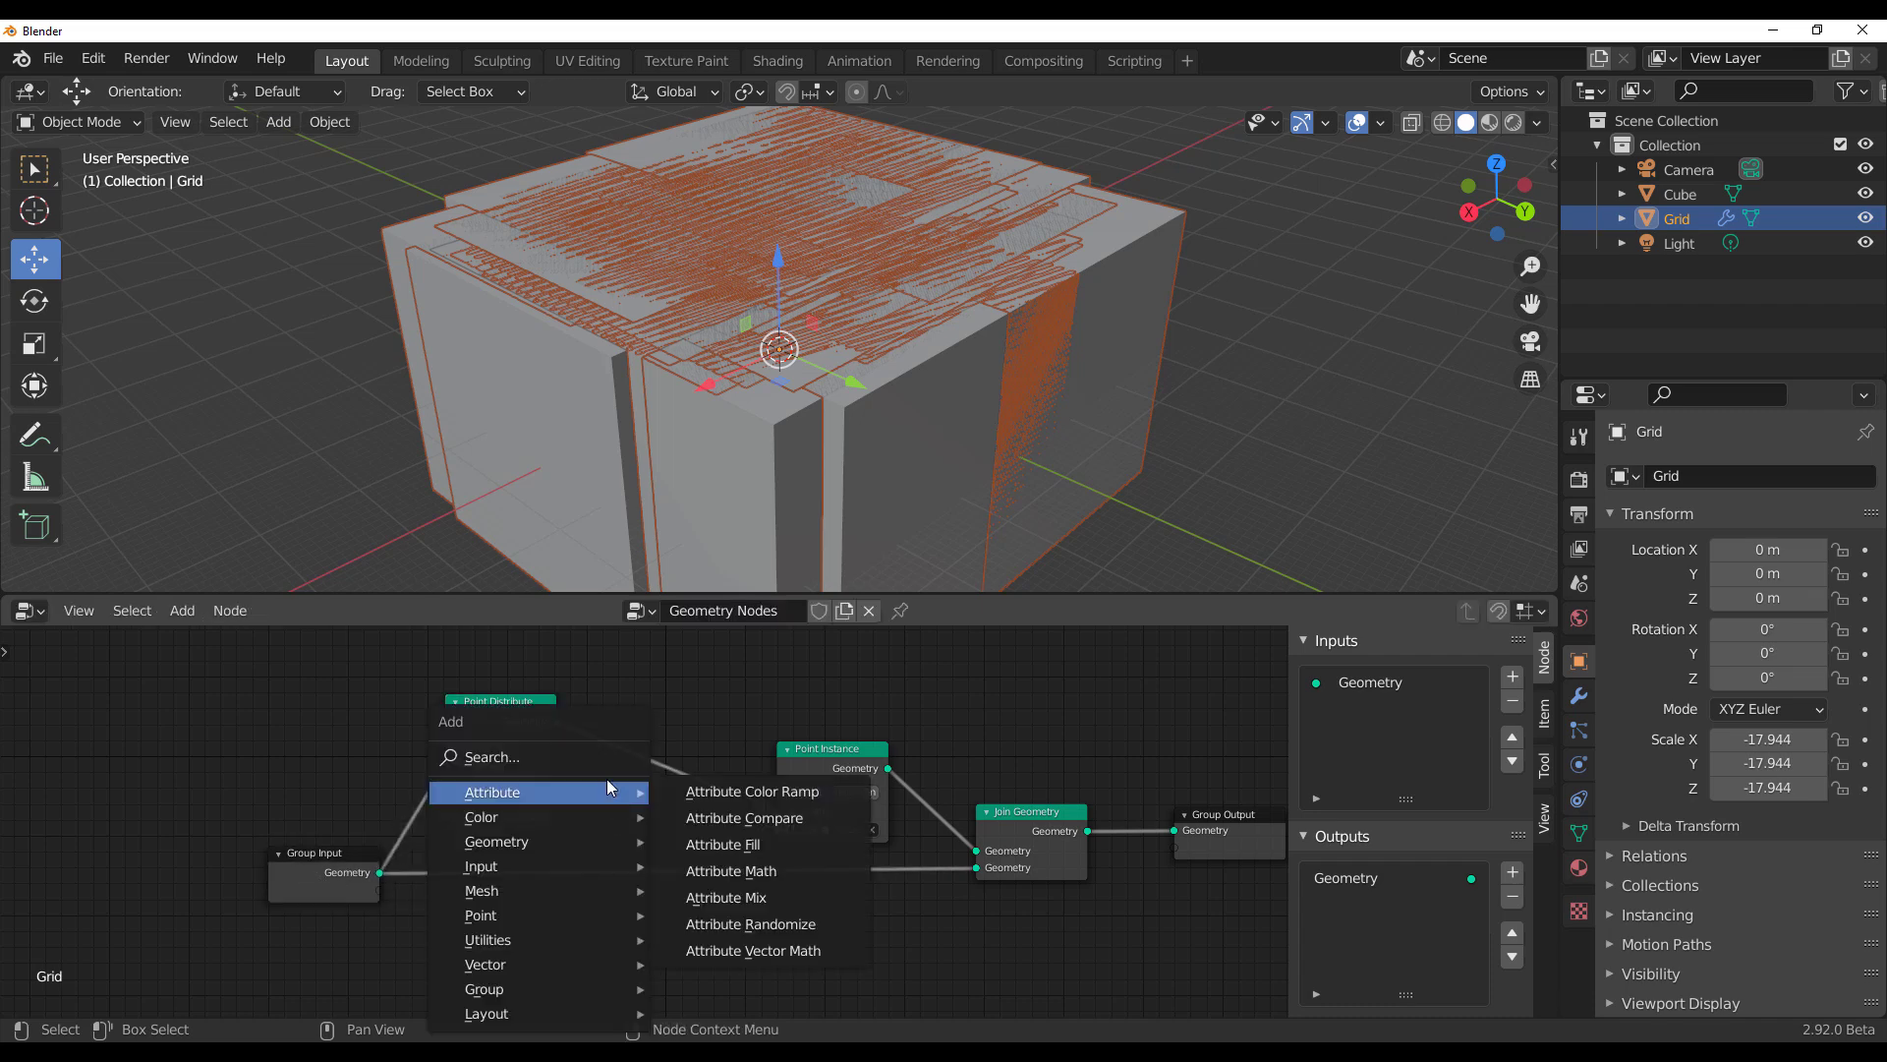
pyautogui.click(752, 843)
pyautogui.click(763, 830)
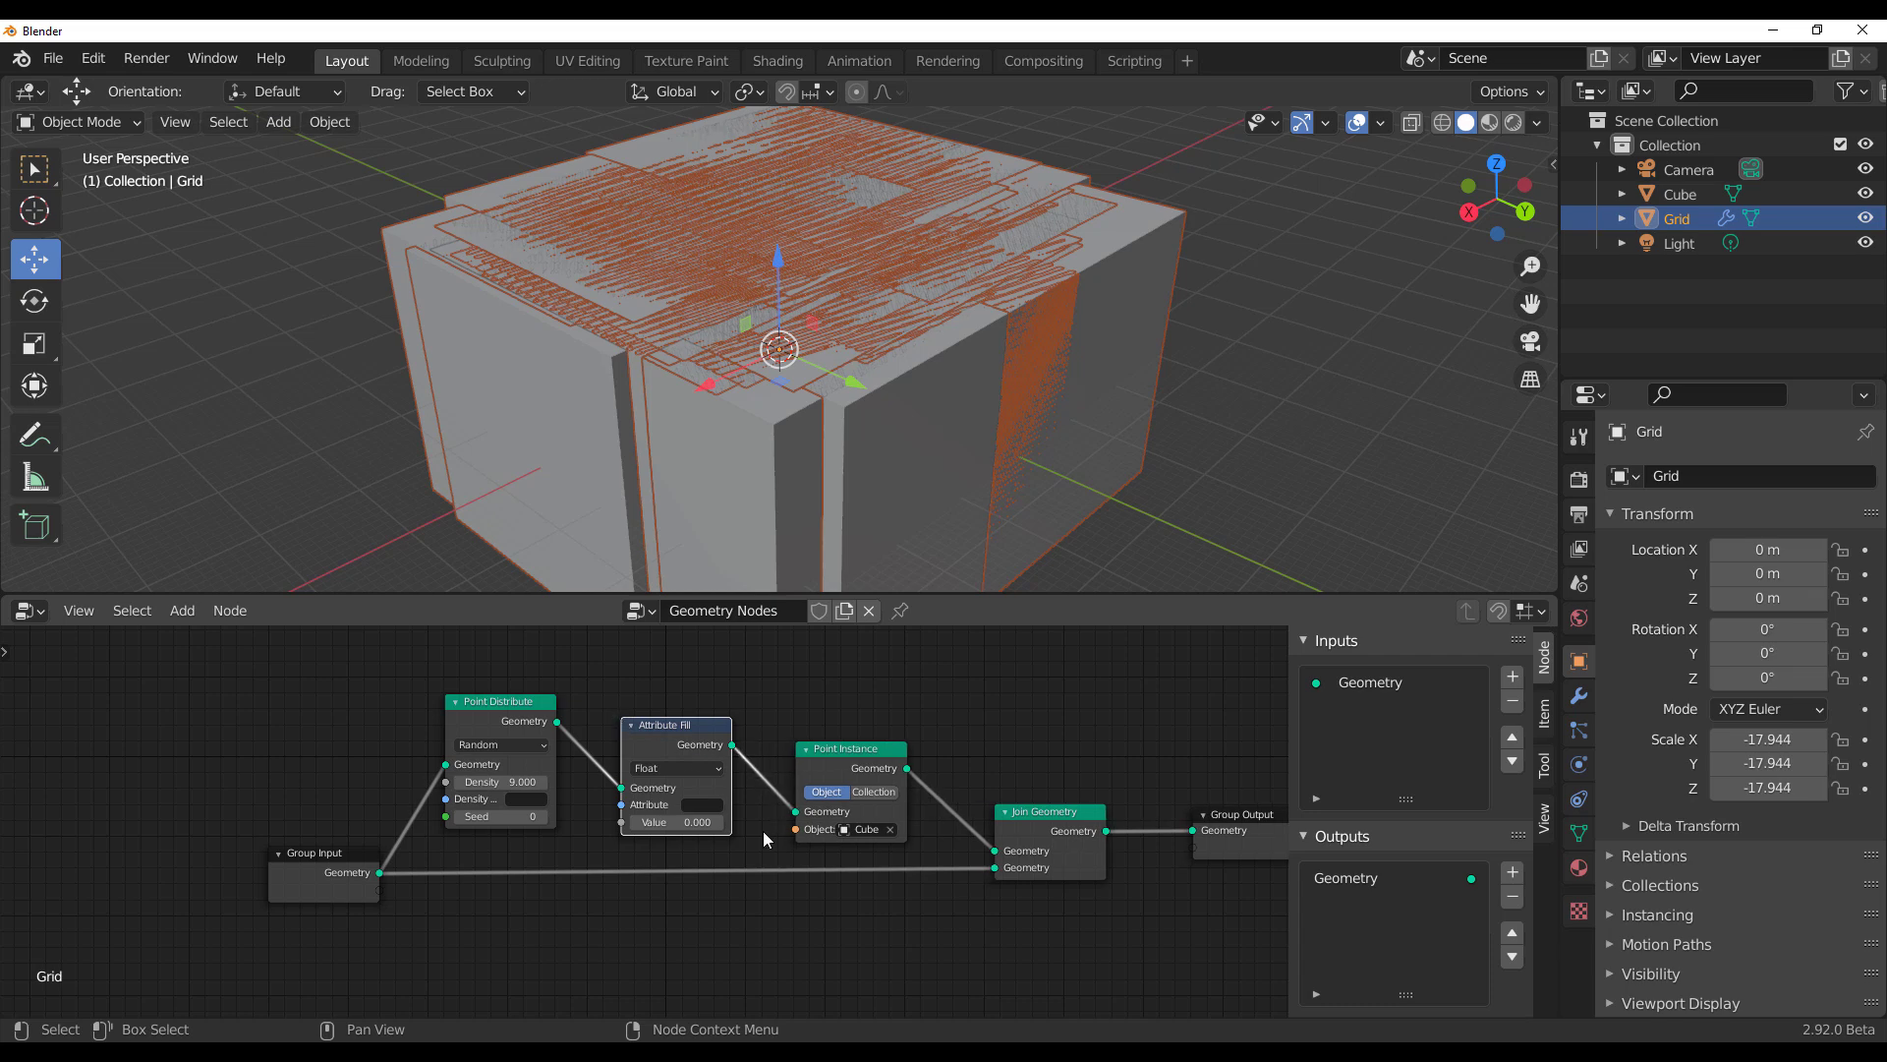
pyautogui.click(704, 801)
pyautogui.write('scale')
pyautogui.press('Return')
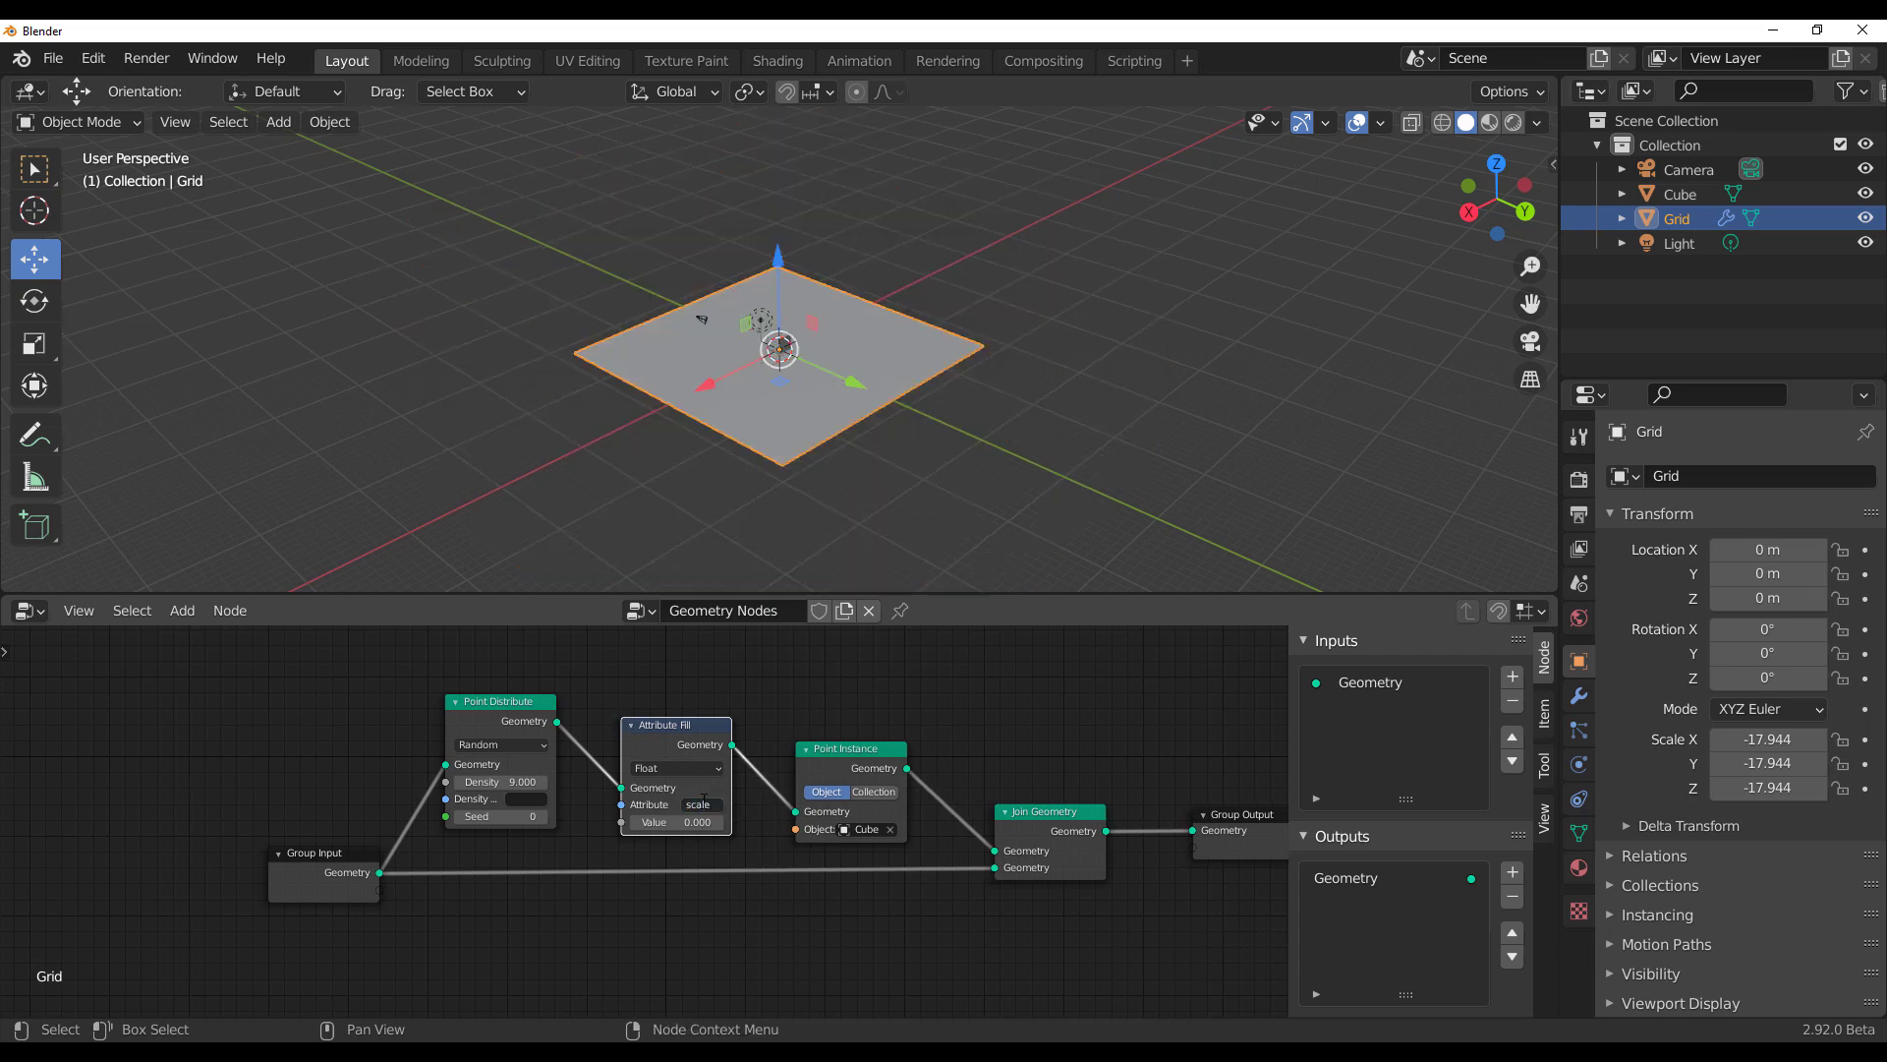
# Step: Hide the Cube object in the viewport and set Attribute Fill's value to 0.010
pyautogui.scroll(4, 718, 433)
pyautogui.moveTo(729, 422); pyautogui.dragTo(837, 589, button='middle')
pyautogui.click(1866, 194)
pyautogui.scroll(4, 764, 766)
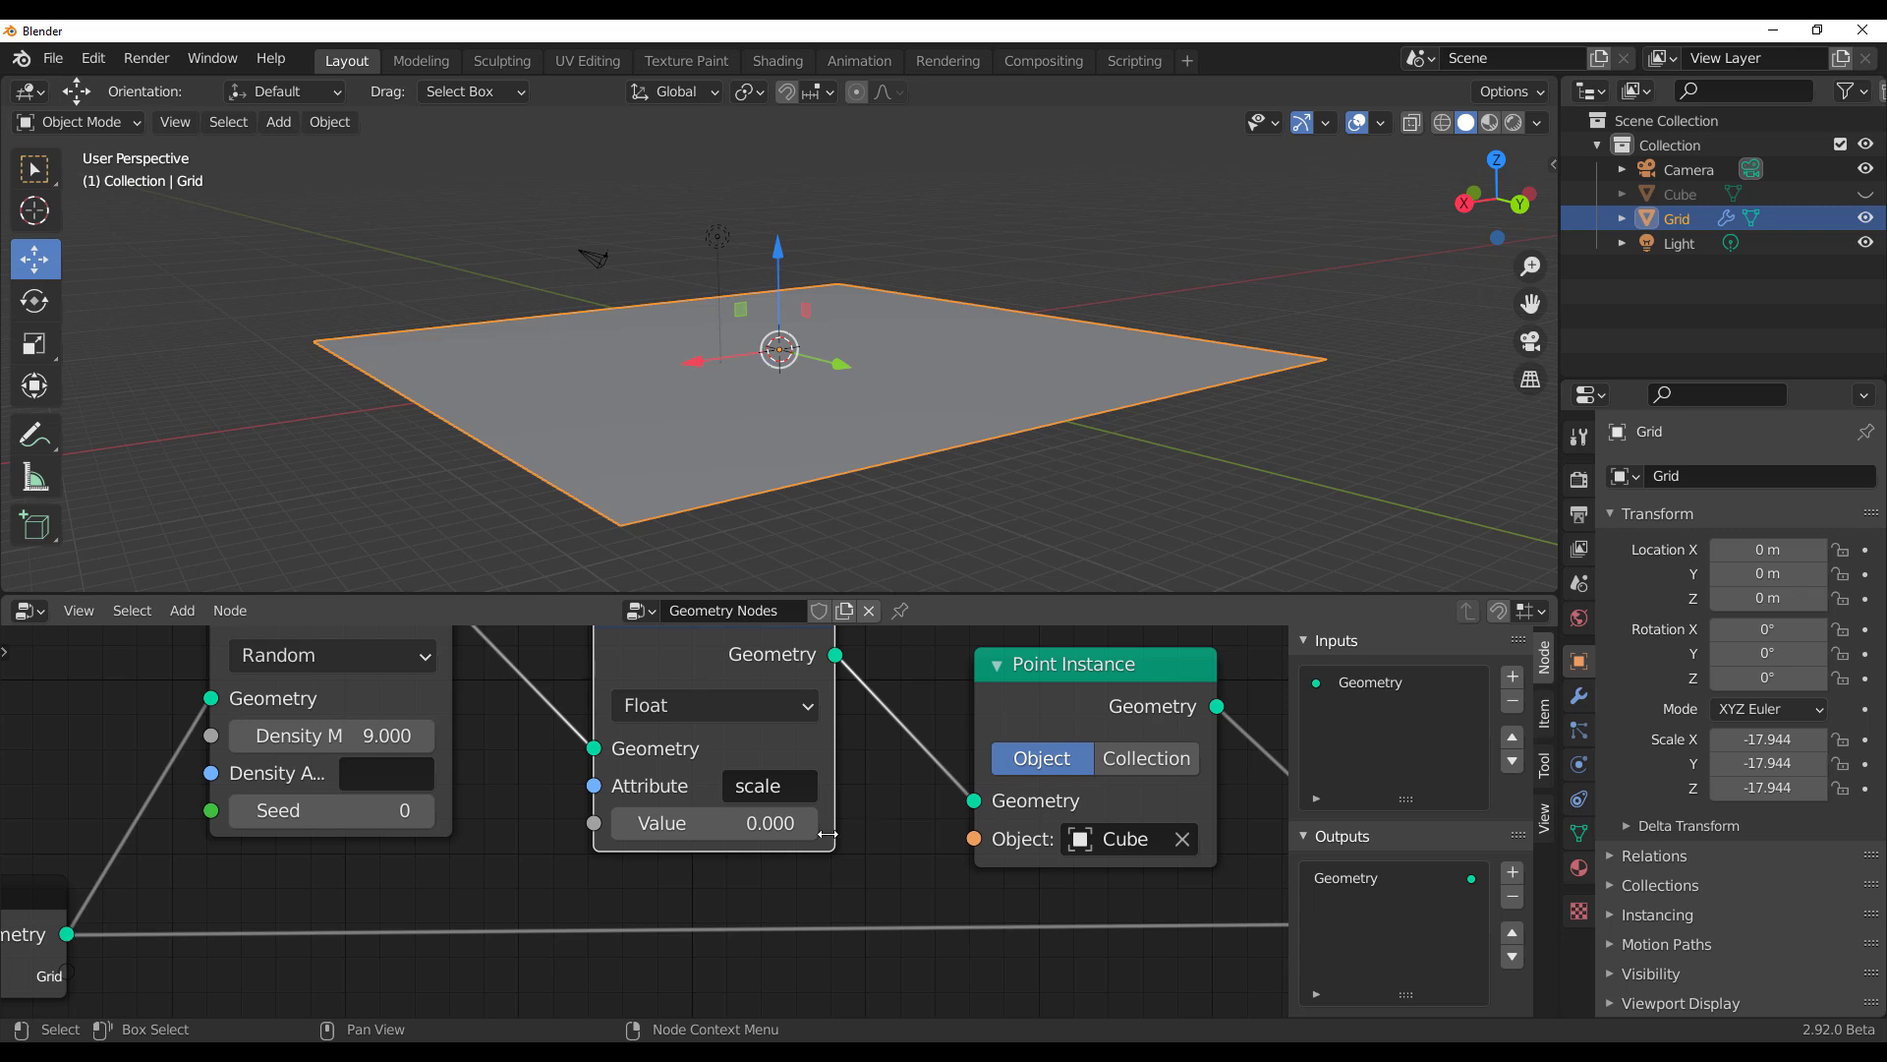
pyautogui.click(733, 827)
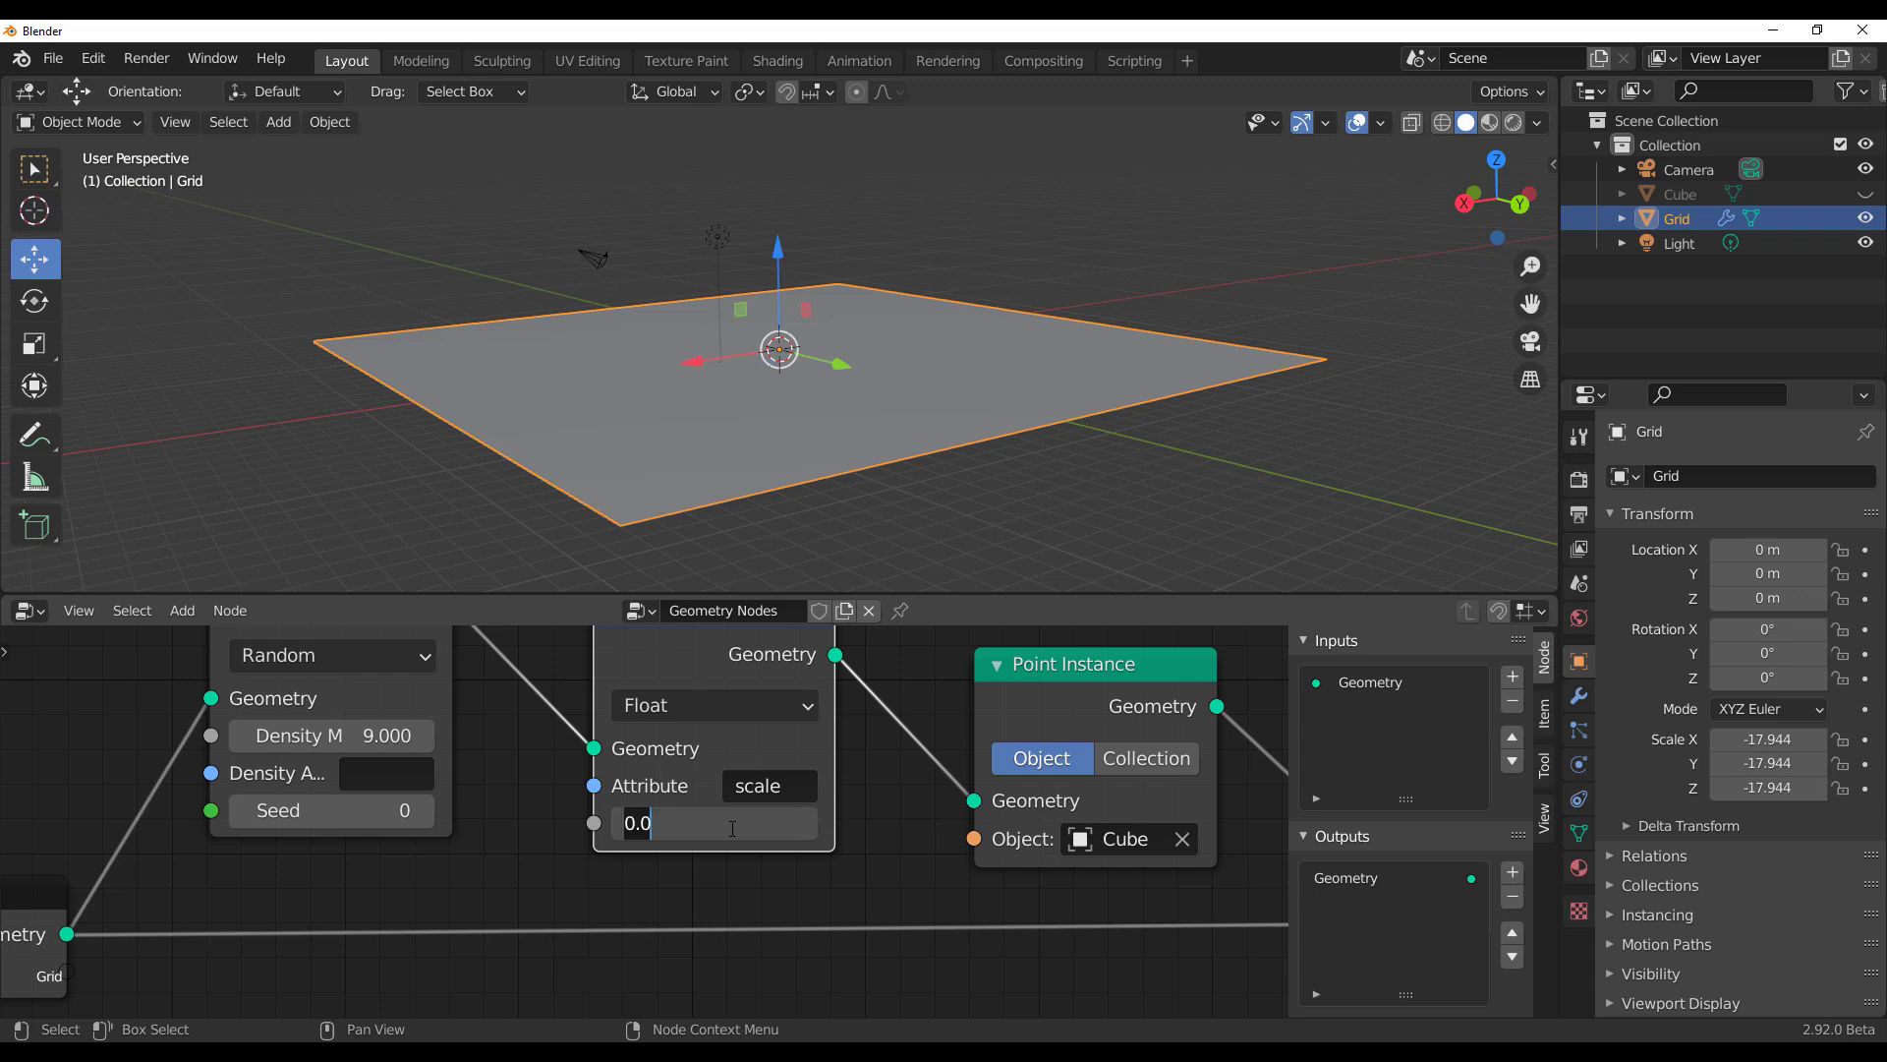
pyautogui.press('Return')
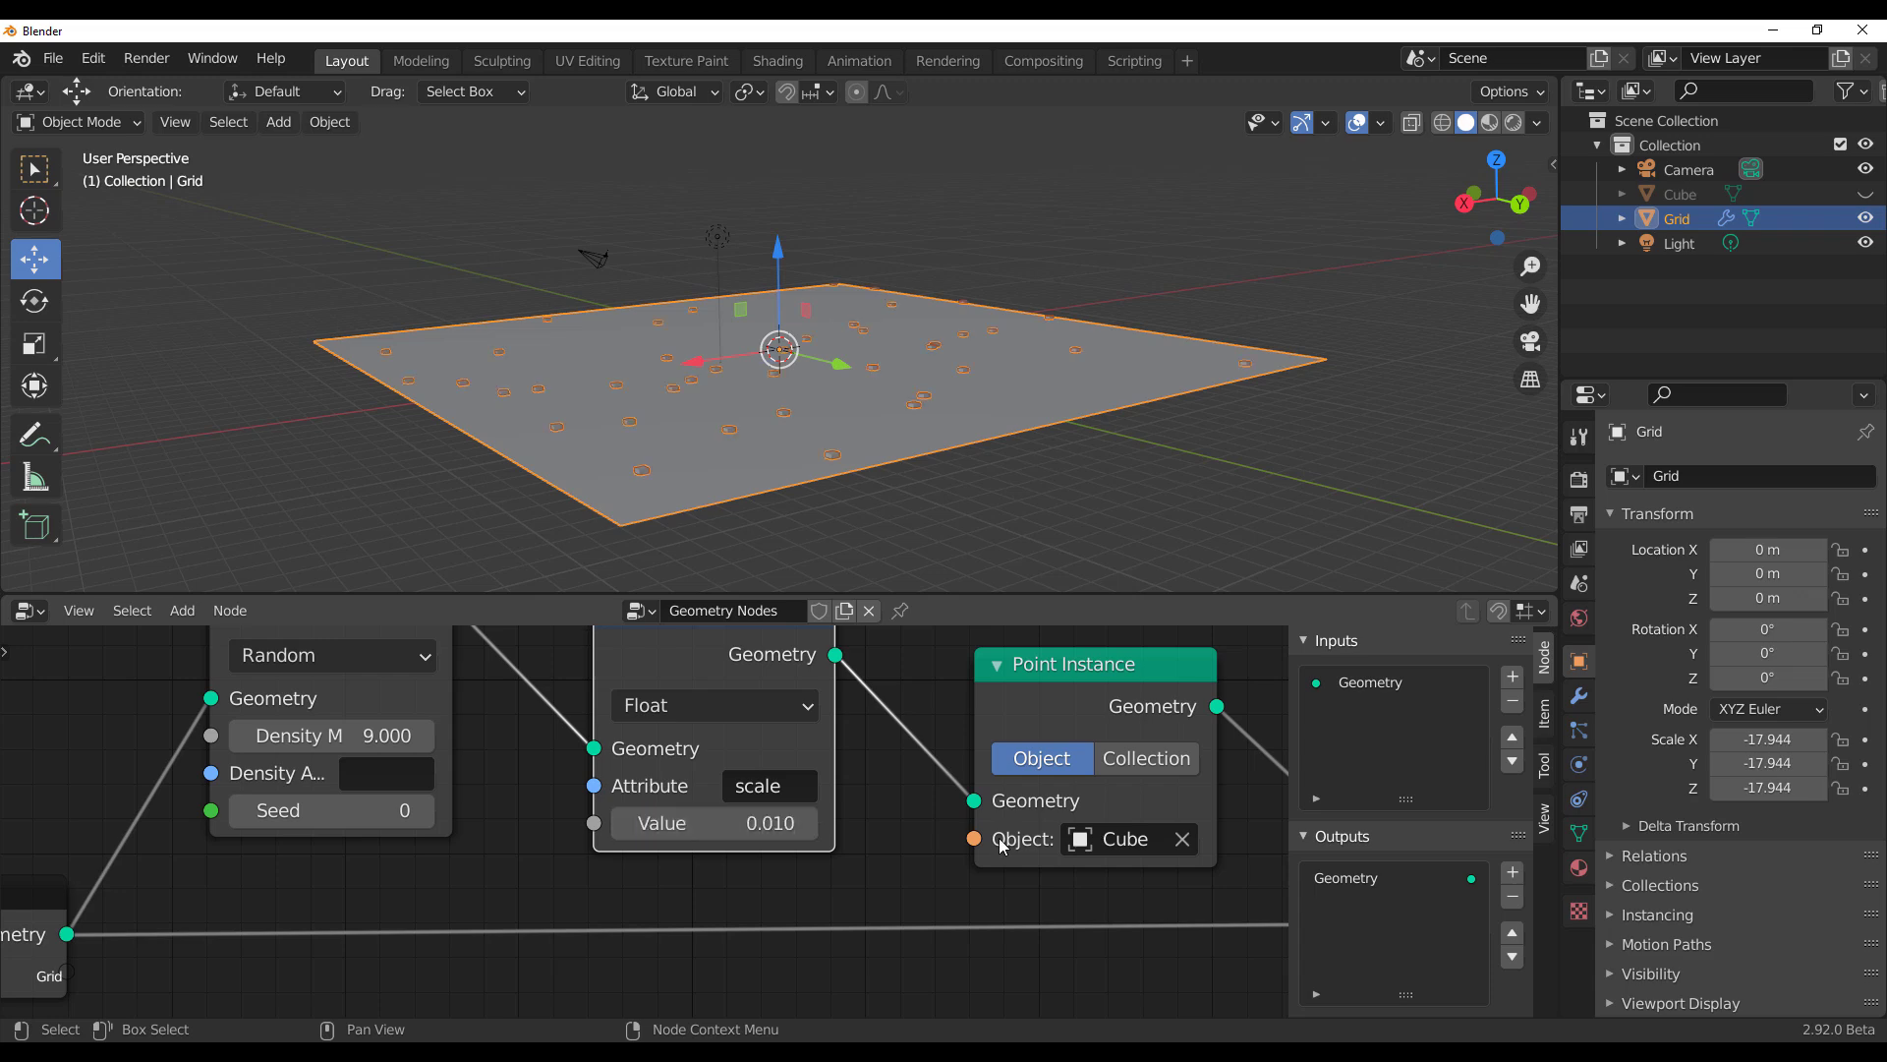
# Step: Move Point Instance and Attribute Fill apart to open a gap between them
pyautogui.moveTo(822, 477); pyautogui.dragTo(698, 389, button='middle')
pyautogui.scroll(6, 814, 464)
pyautogui.scroll(-2, 816, 733)
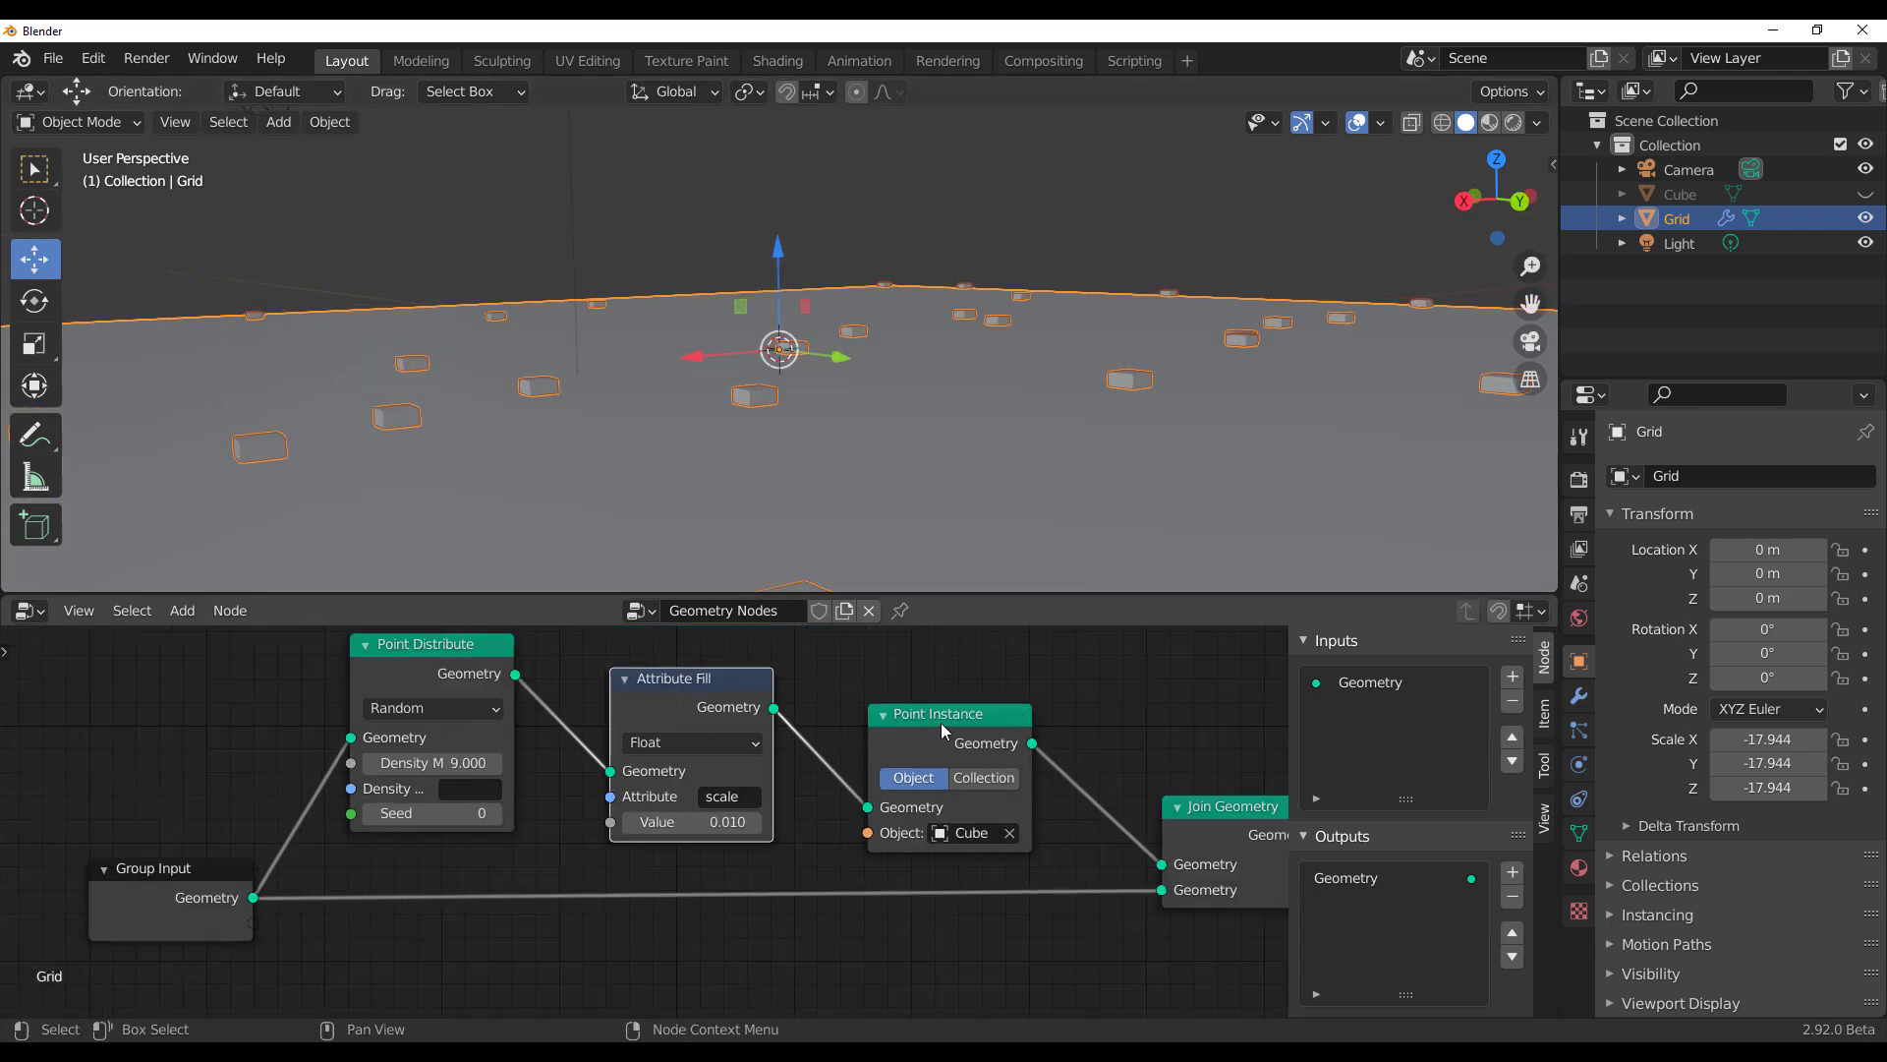
pyautogui.moveTo(941, 723); pyautogui.dragTo(1035, 686)
pyautogui.moveTo(705, 689); pyautogui.dragTo(650, 686)
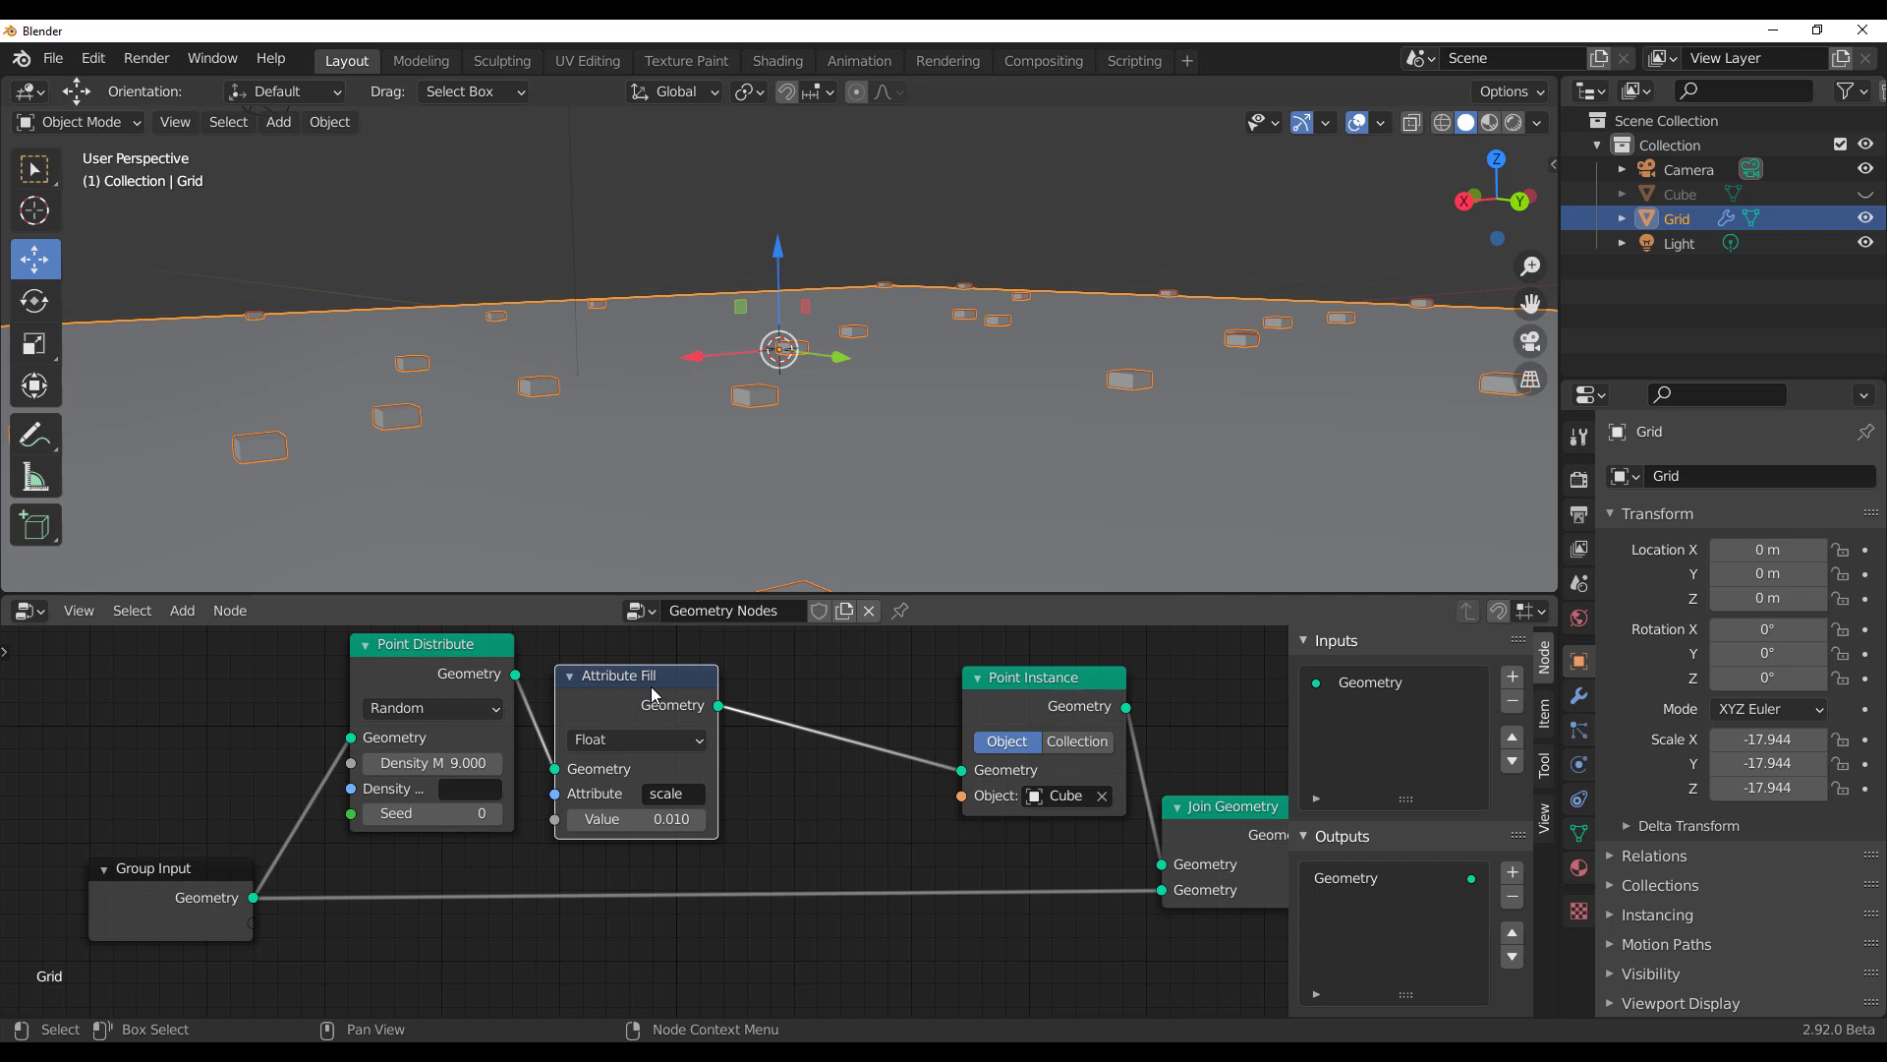
pyautogui.scroll(-4, 773, 786)
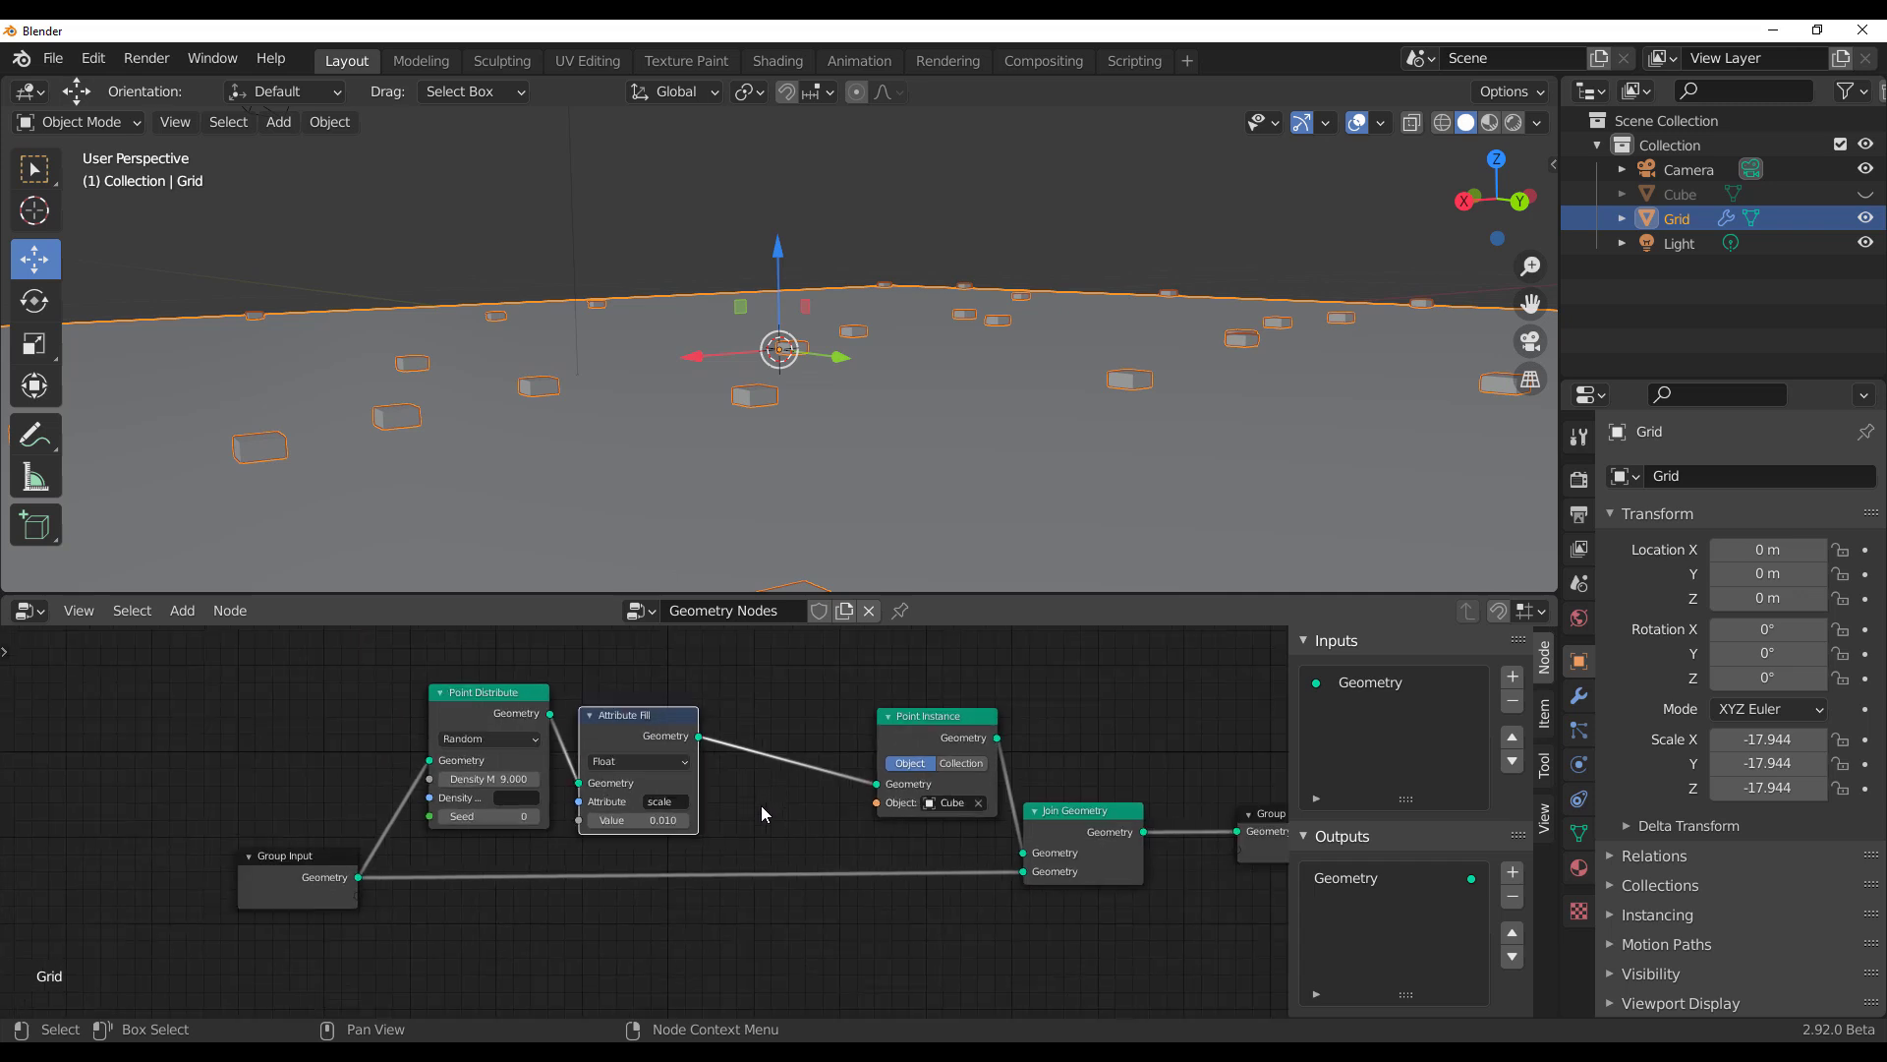
pyautogui.moveTo(794, 811); pyautogui.dragTo(663, 798, button='middle')
pyautogui.scroll(-1, 696, 794)
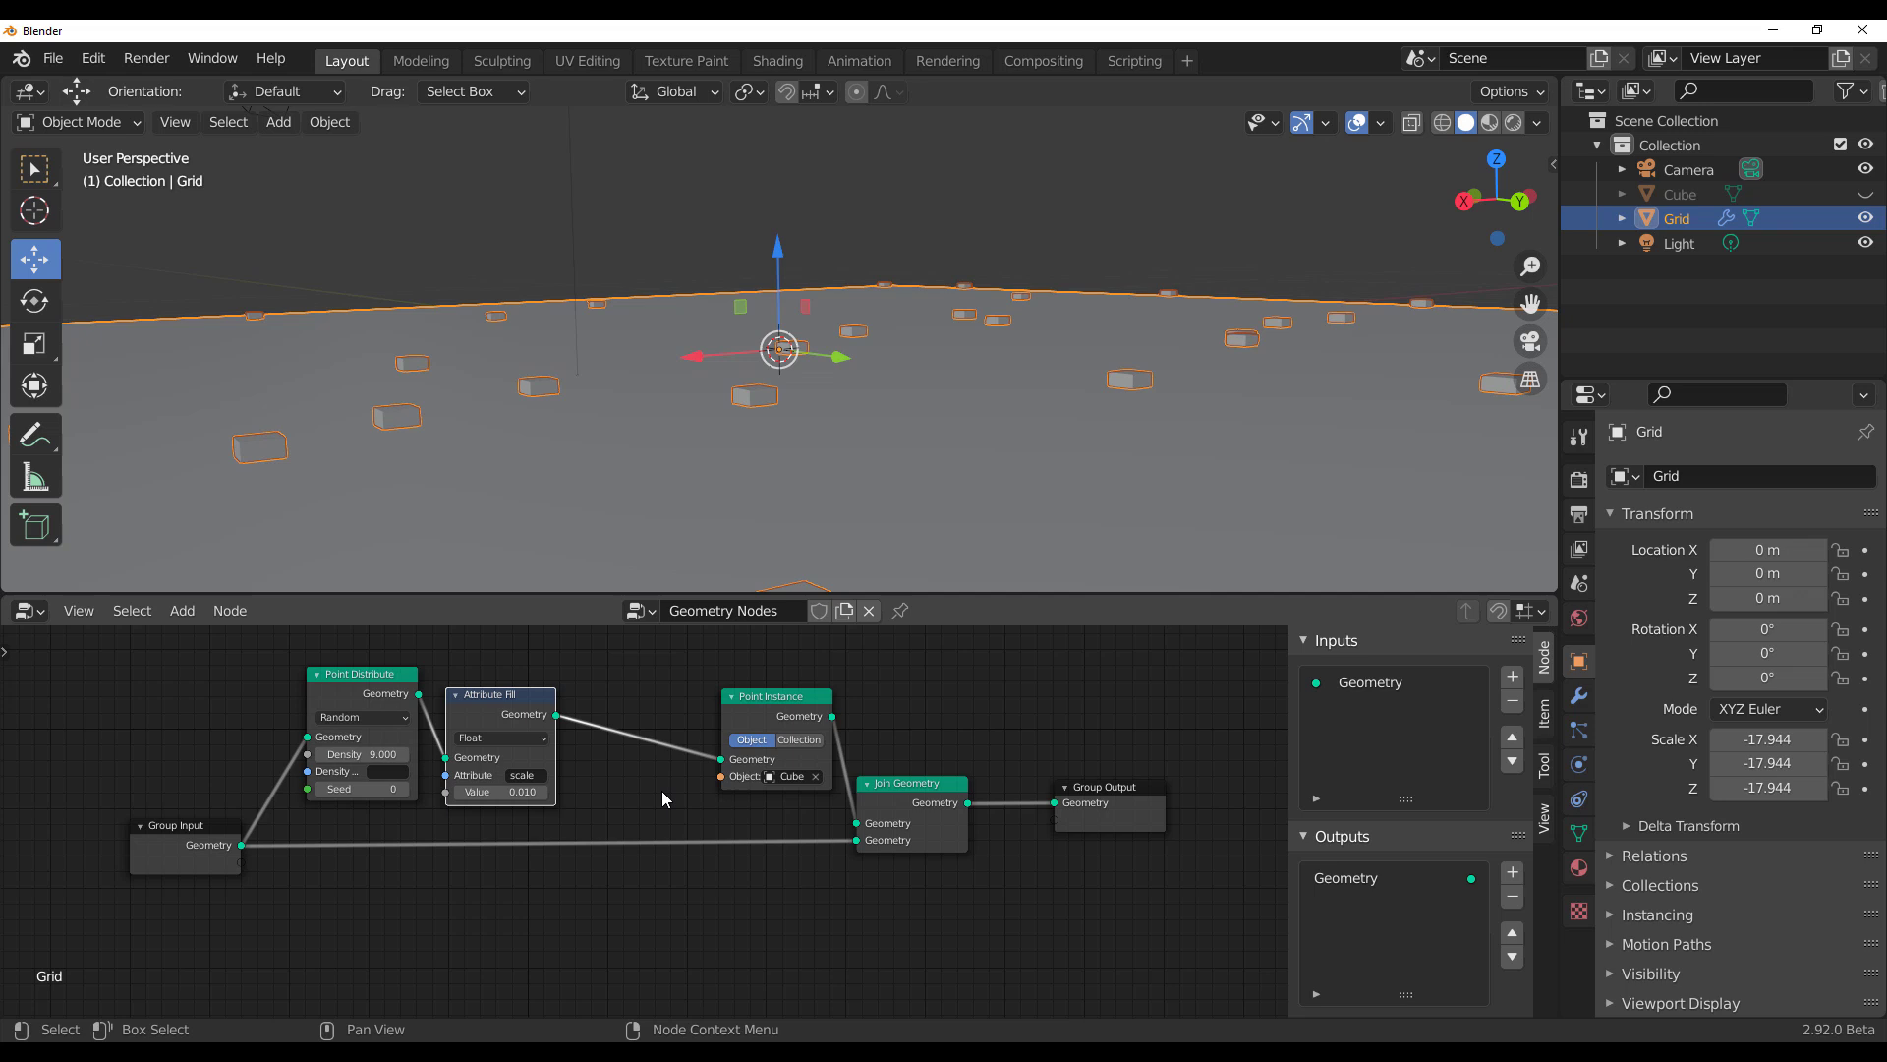
# Step: Display the grid's vertex groups and switch the grid to Weight Paint mode
pyautogui.moveTo(684, 305); pyautogui.dragTo(626, 378, button='middle')
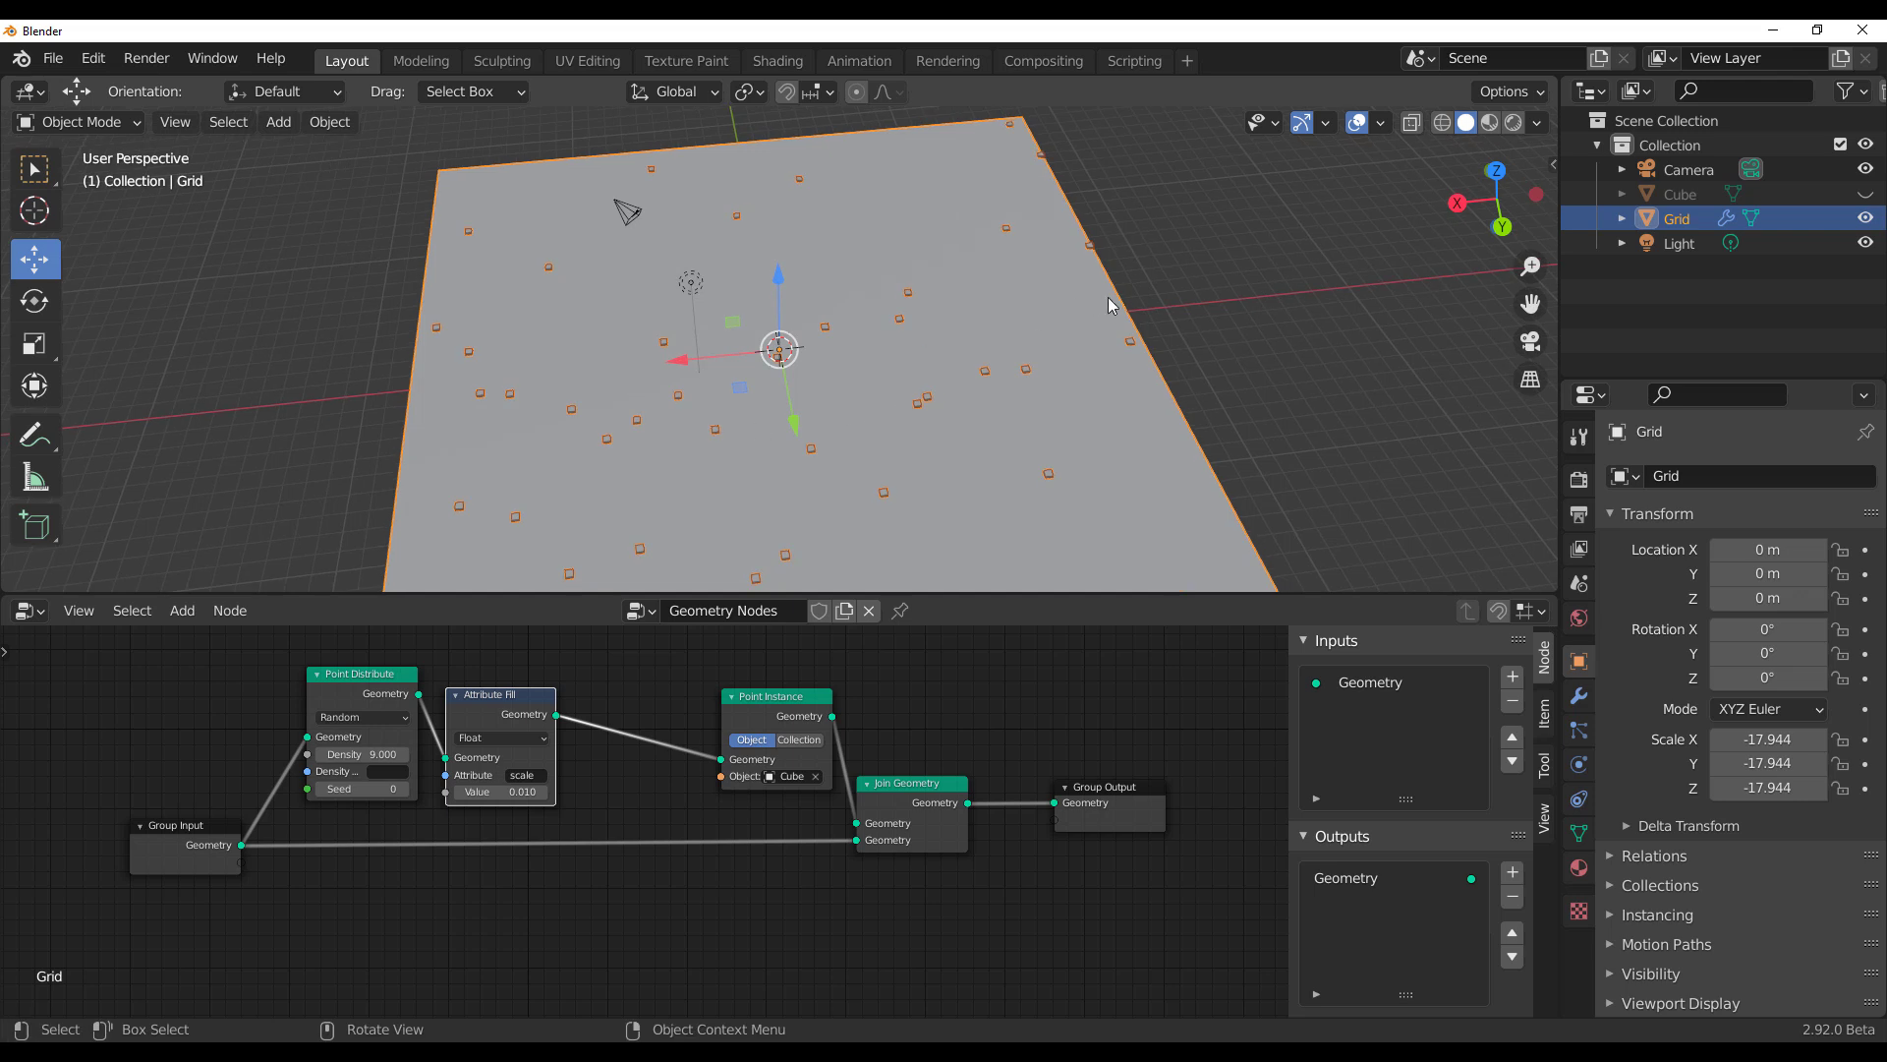
pyautogui.hotkey('alt', 'a')
pyautogui.click(1147, 423)
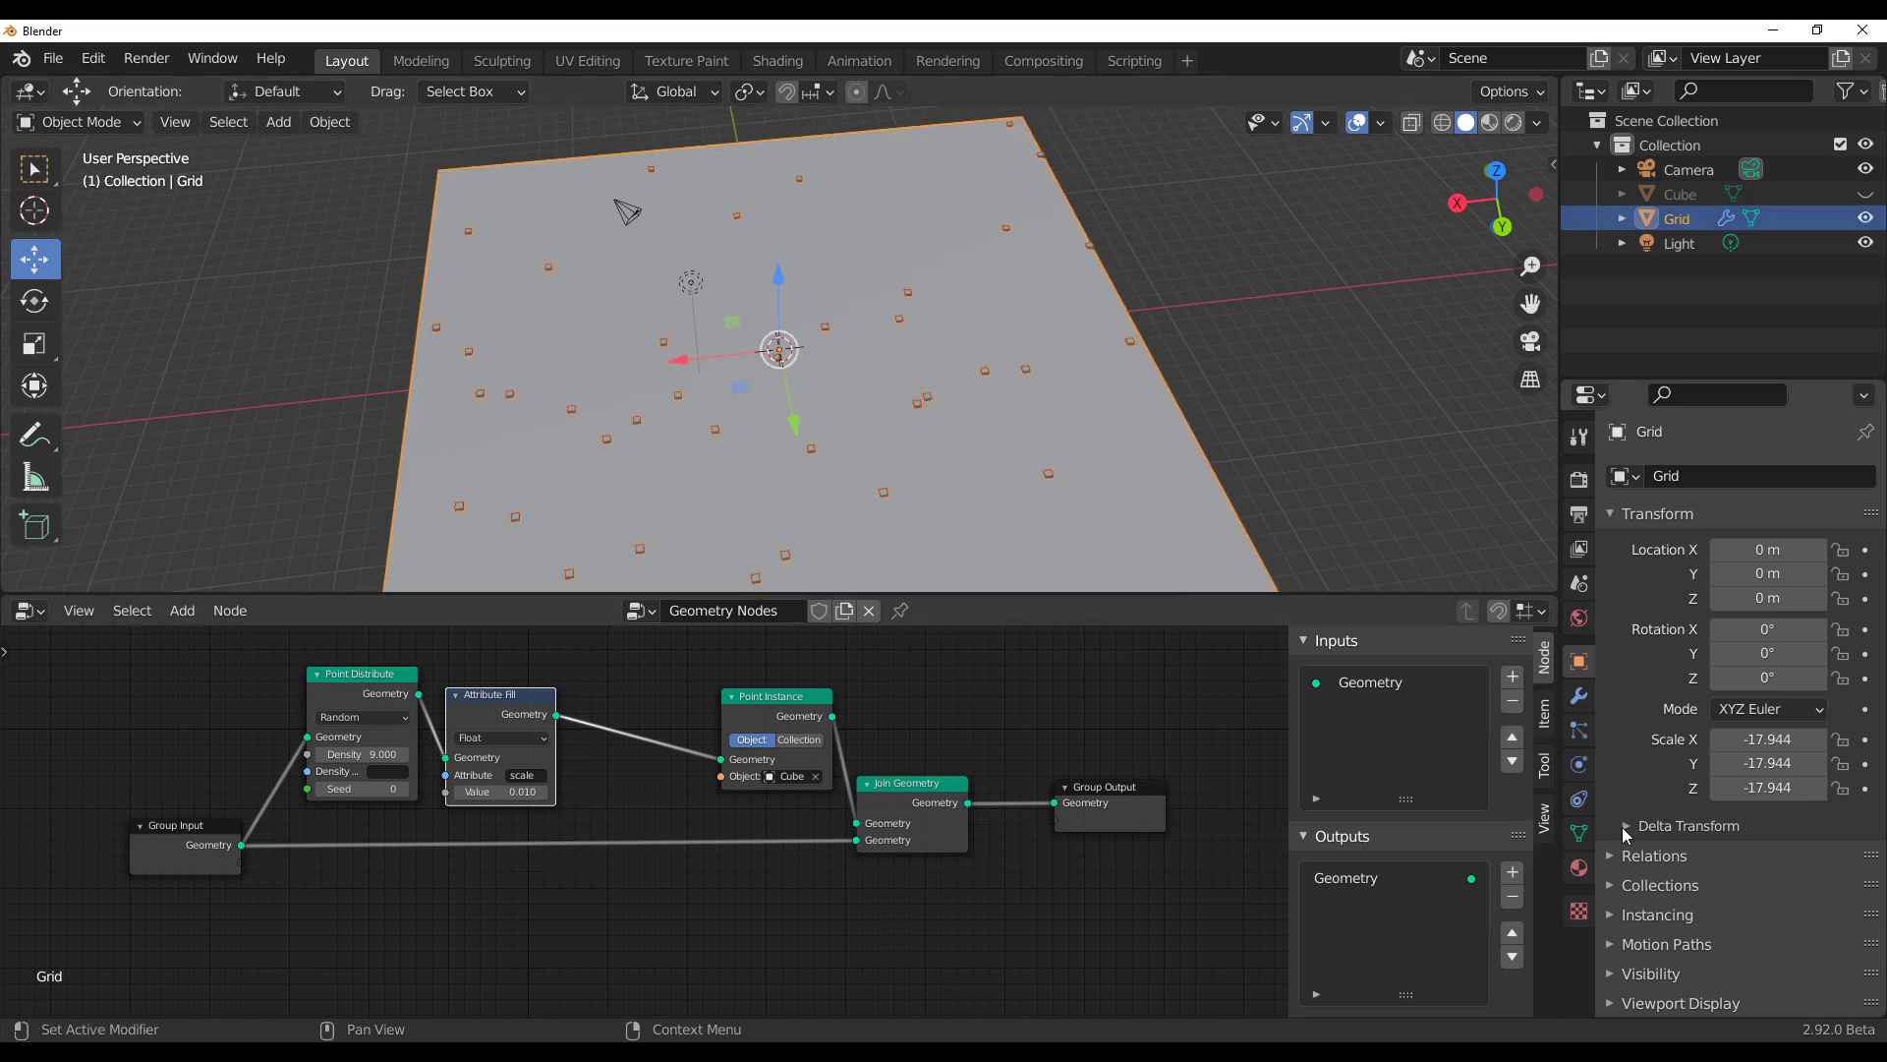
pyautogui.click(1579, 834)
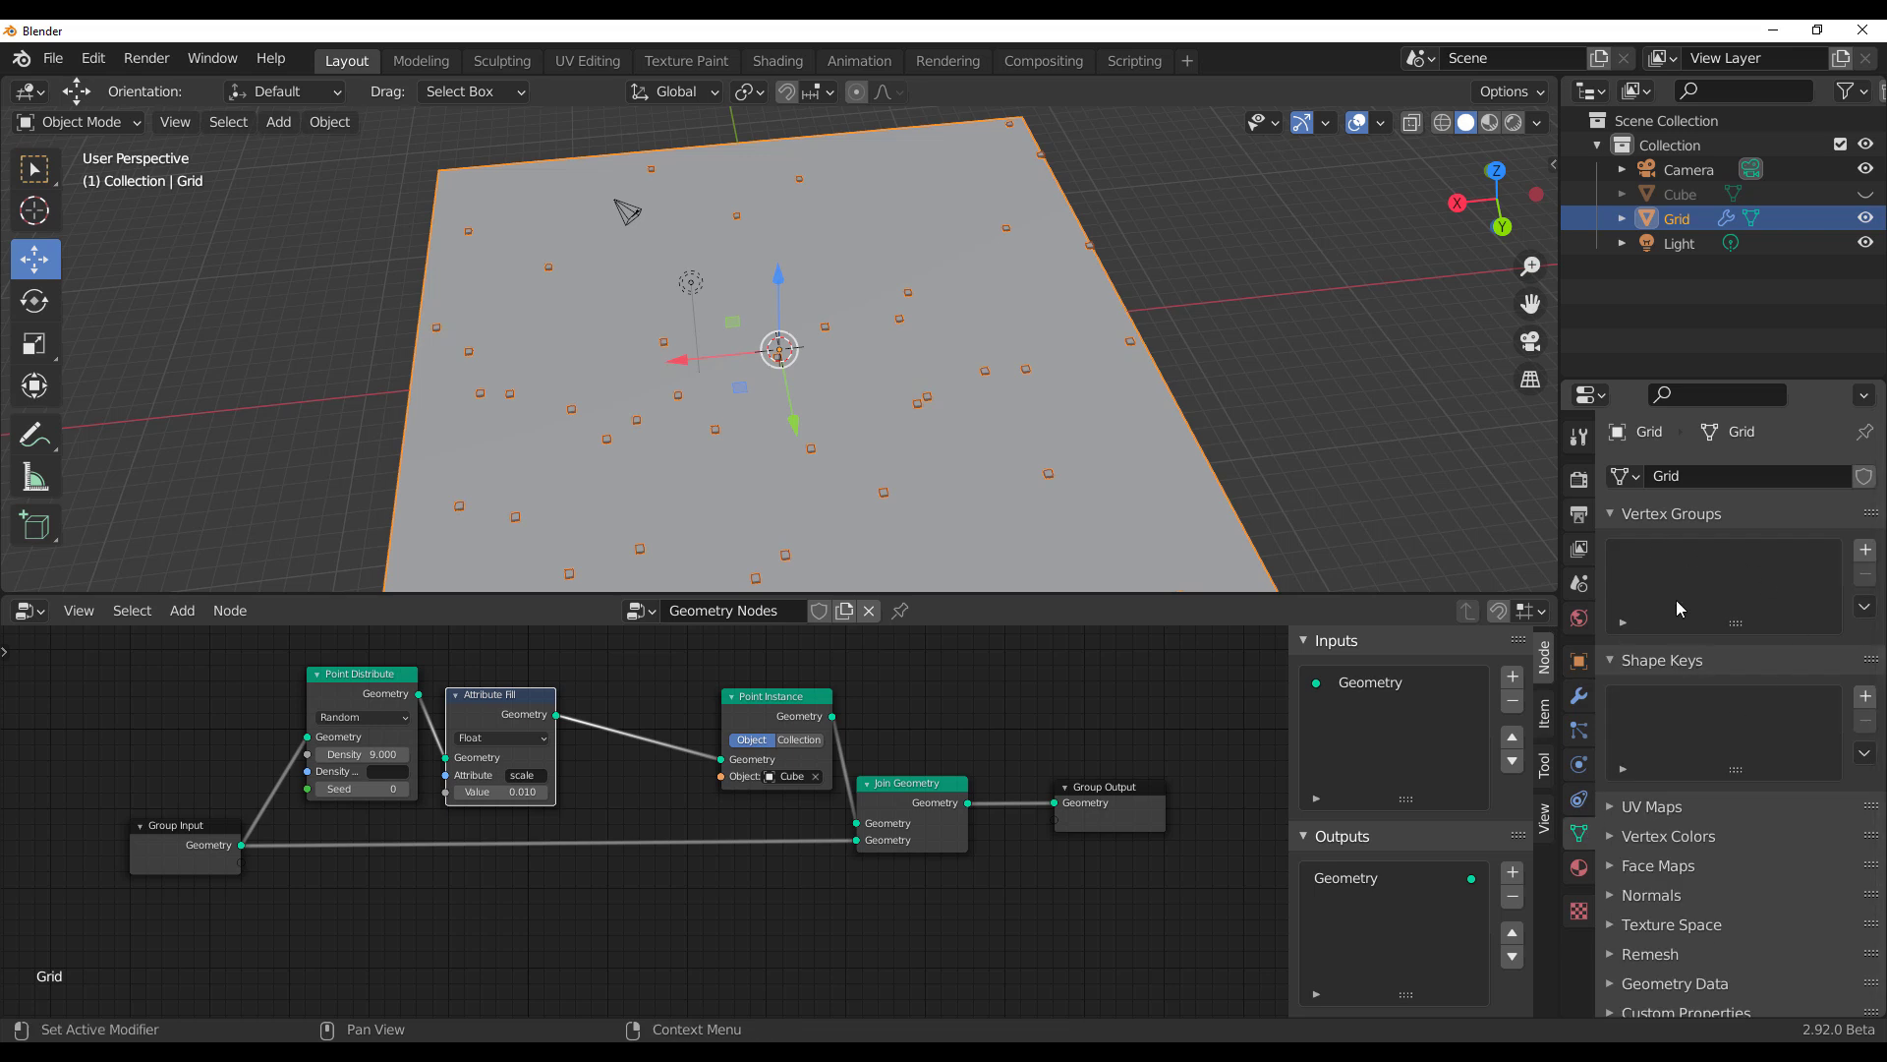
pyautogui.click(111, 124)
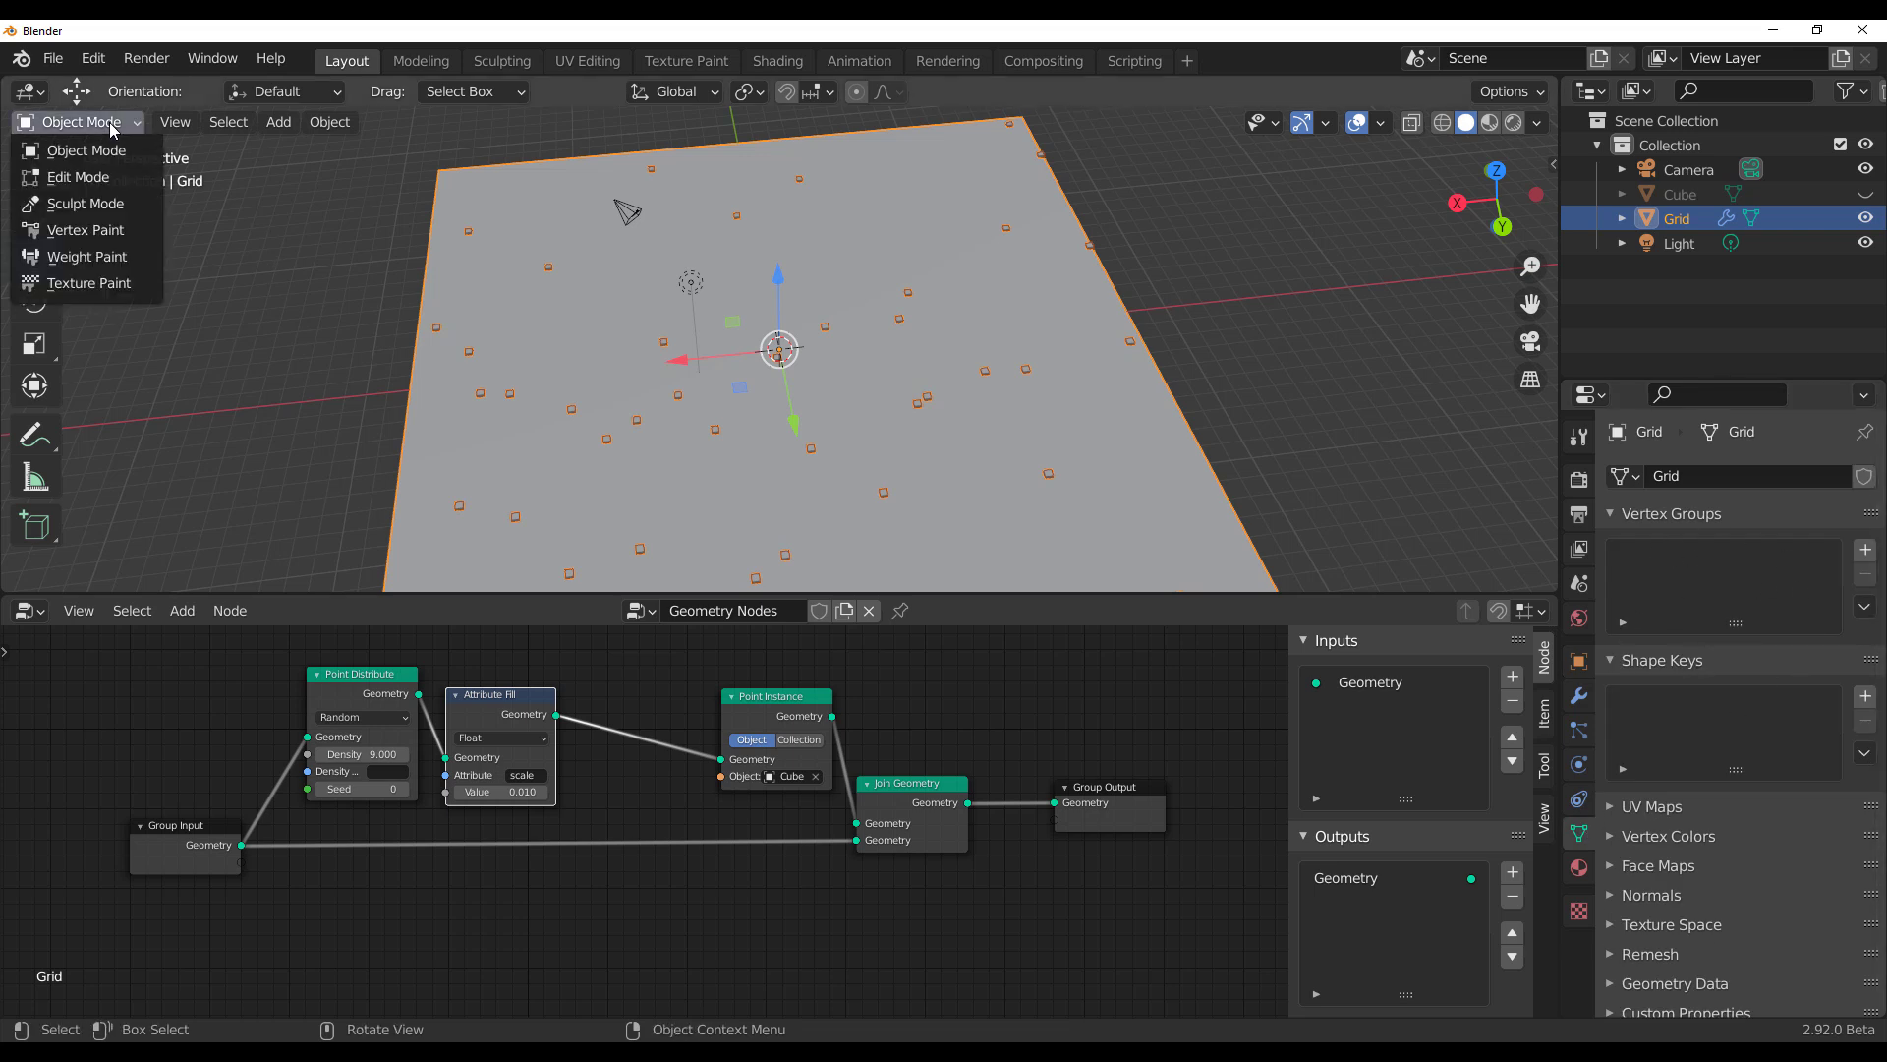
pyautogui.click(100, 257)
pyautogui.moveTo(870, 401)
pyautogui.mouseDown(button='middle')
pyautogui.moveTo(713, 417)
pyautogui.moveTo(771, 413)
pyautogui.moveTo(918, 510)
pyautogui.moveTo(895, 482)
pyautogui.mouseUp(button='middle')
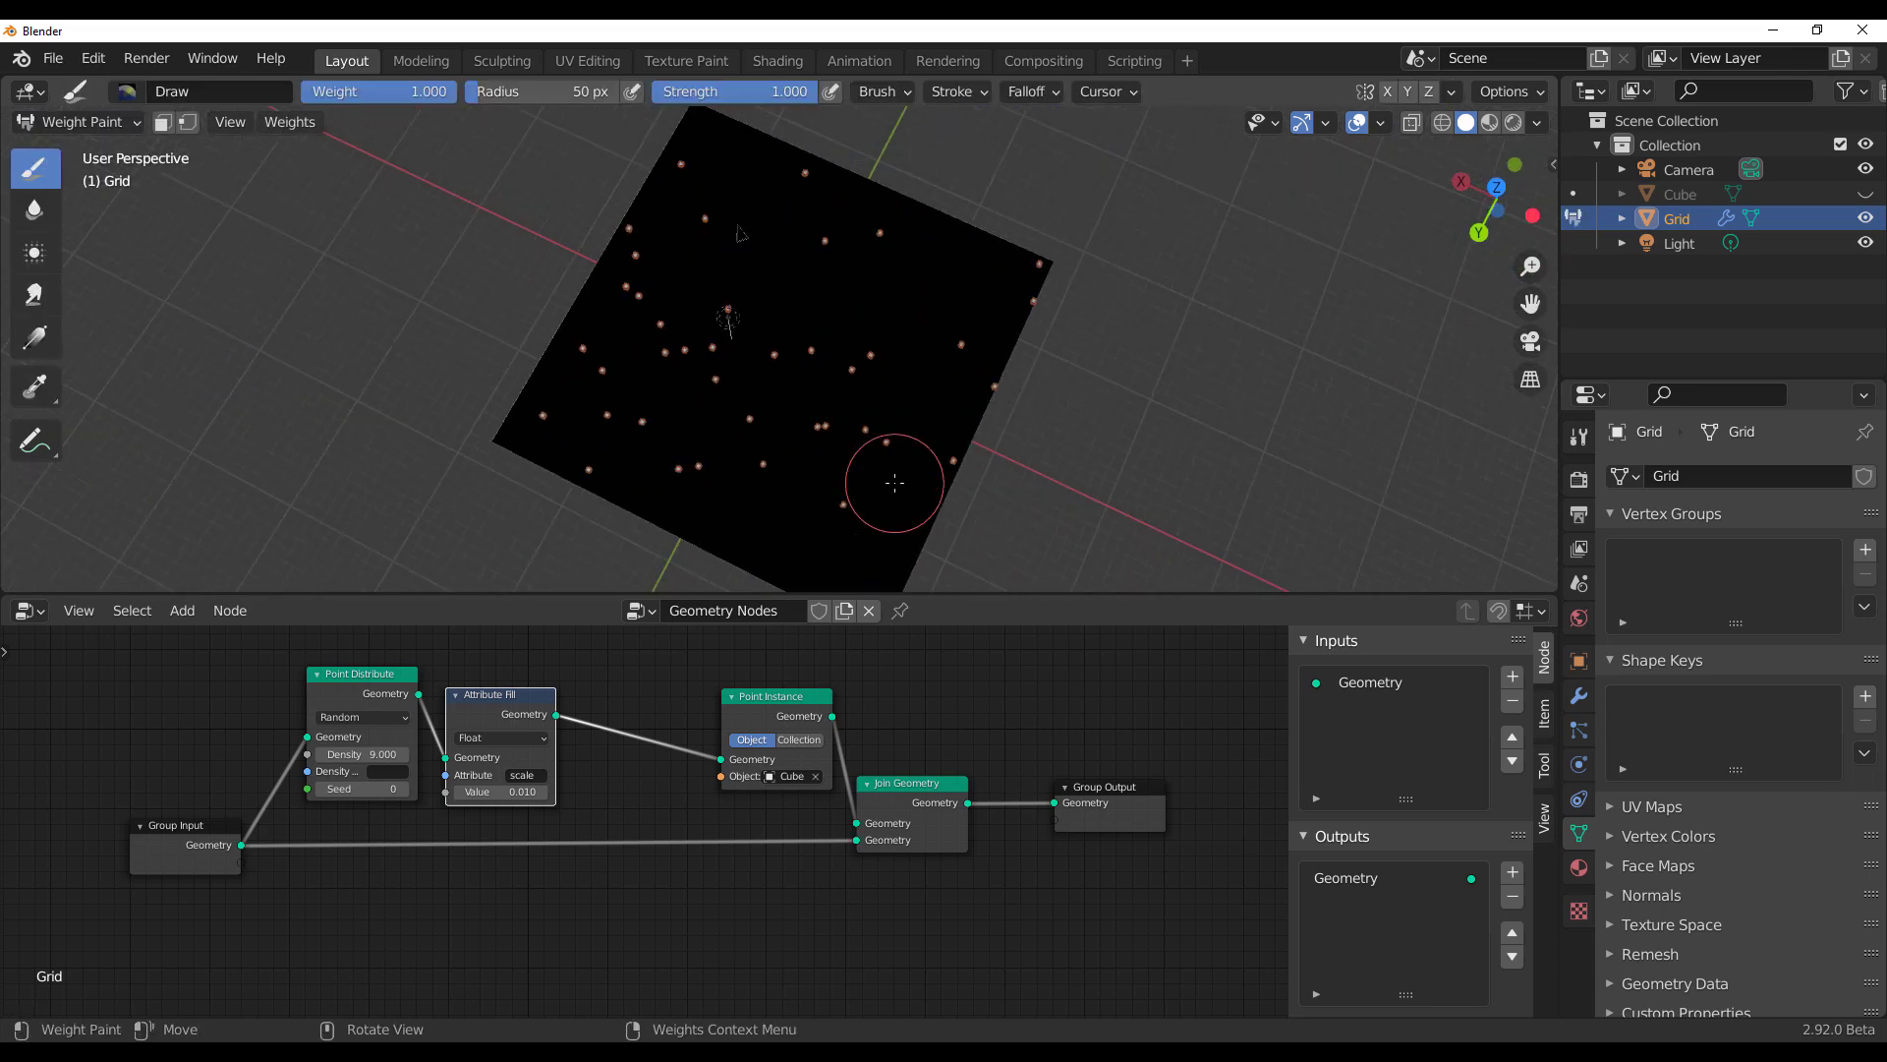
pyautogui.moveTo(724, 447); pyautogui.dragTo(499, 366, button='middle')
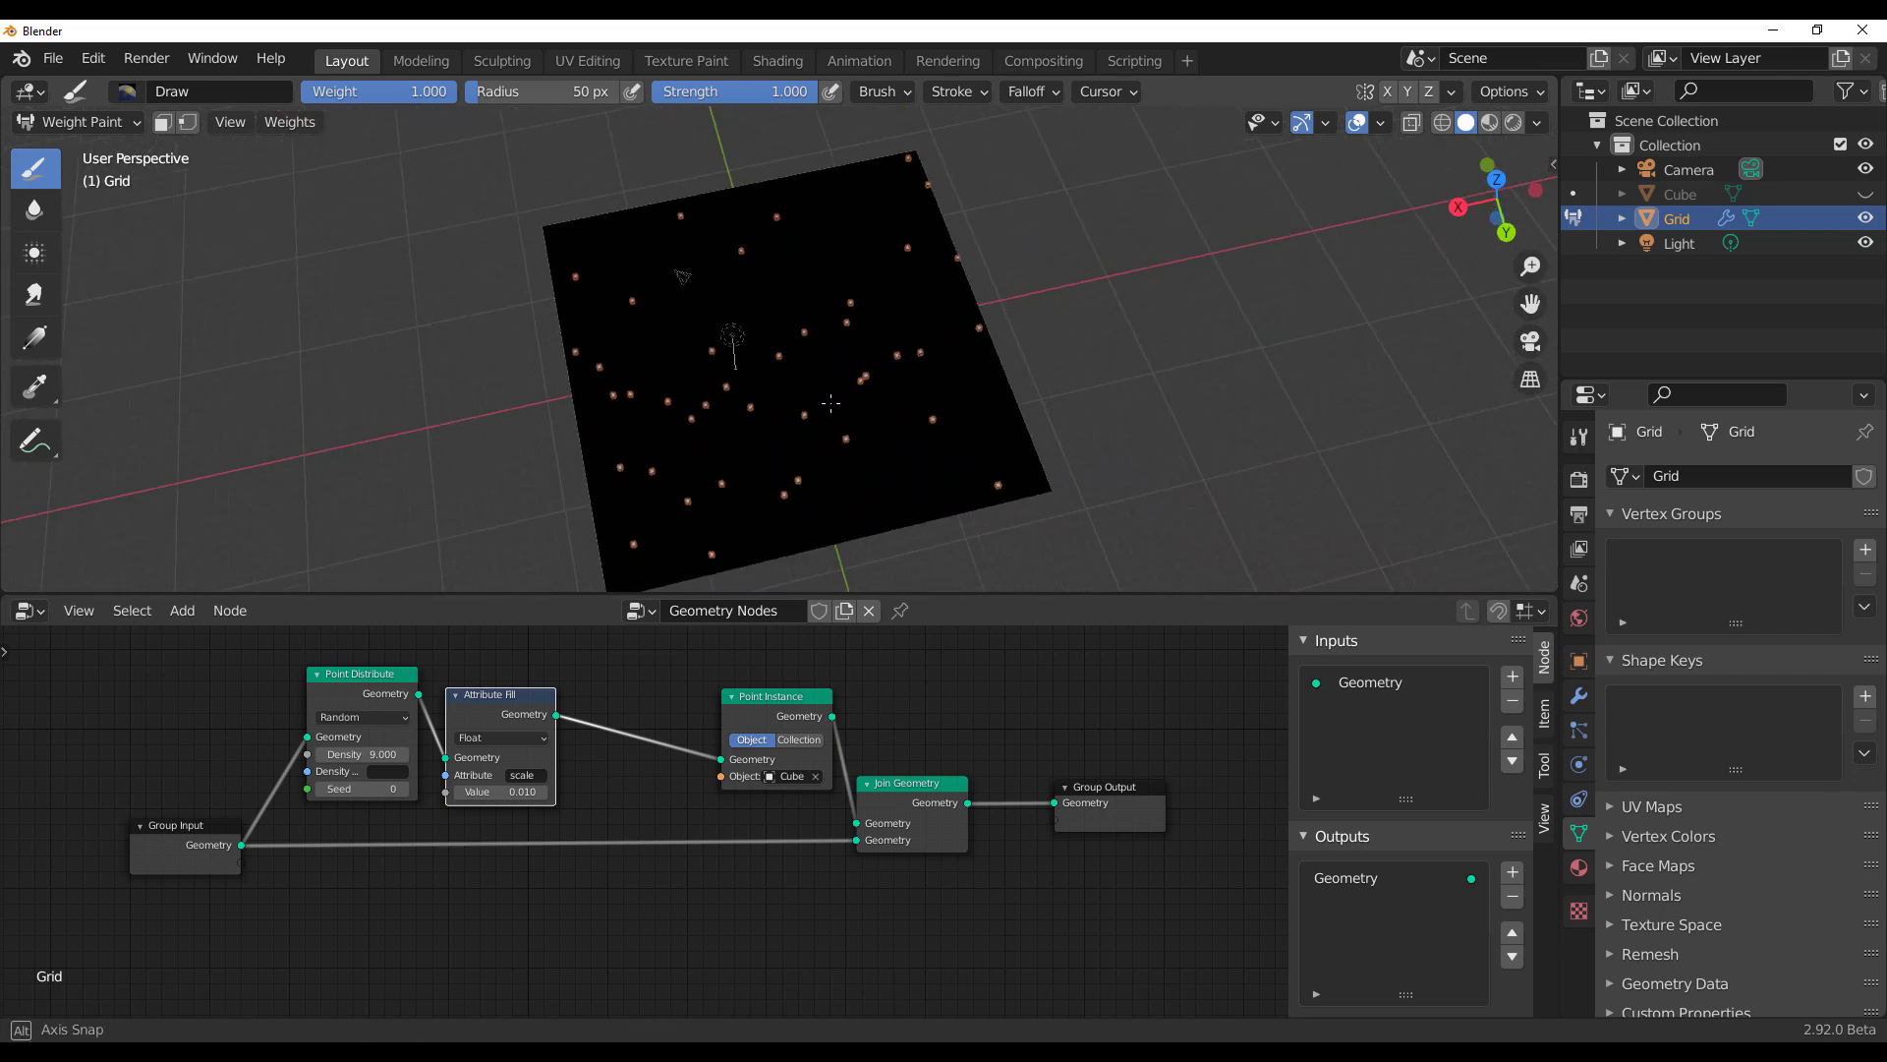
# Step: Turn off custom colors for weight painting in the preferences and move the preferences window off the grid
pyautogui.click(90, 63)
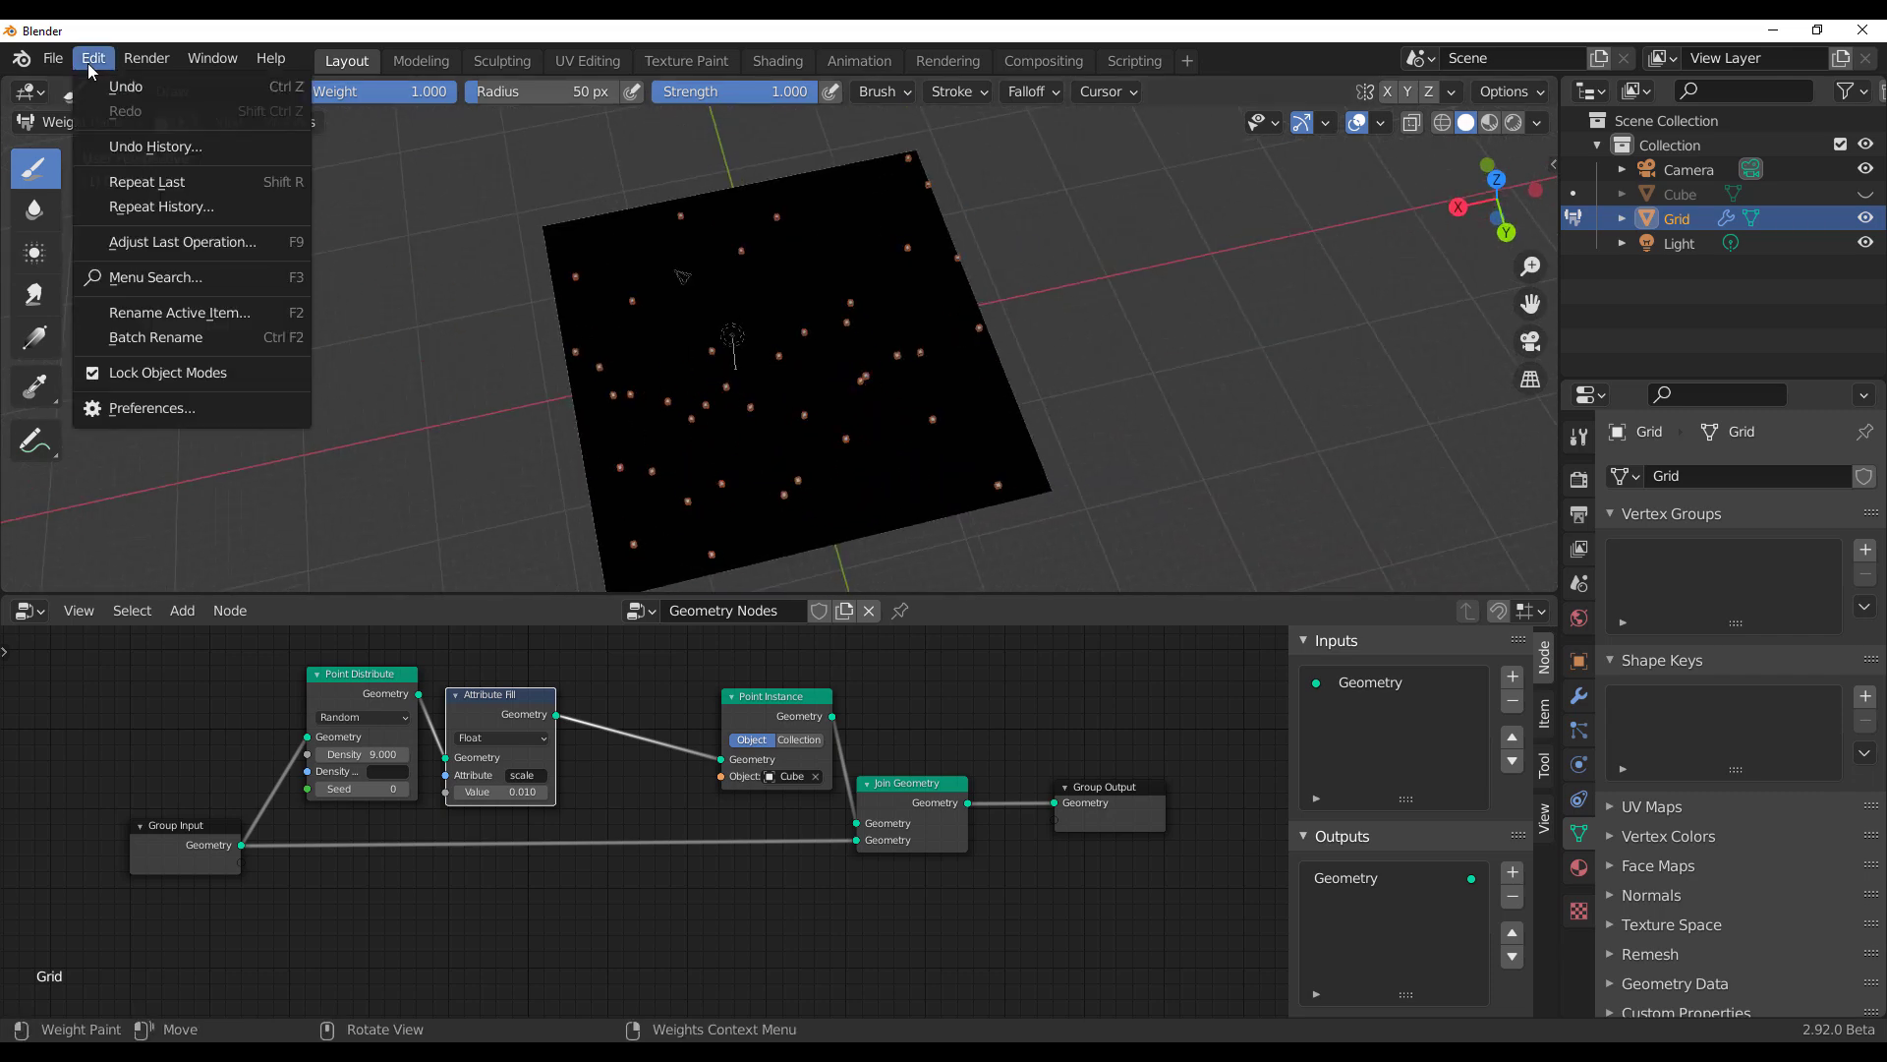
pyautogui.click(163, 408)
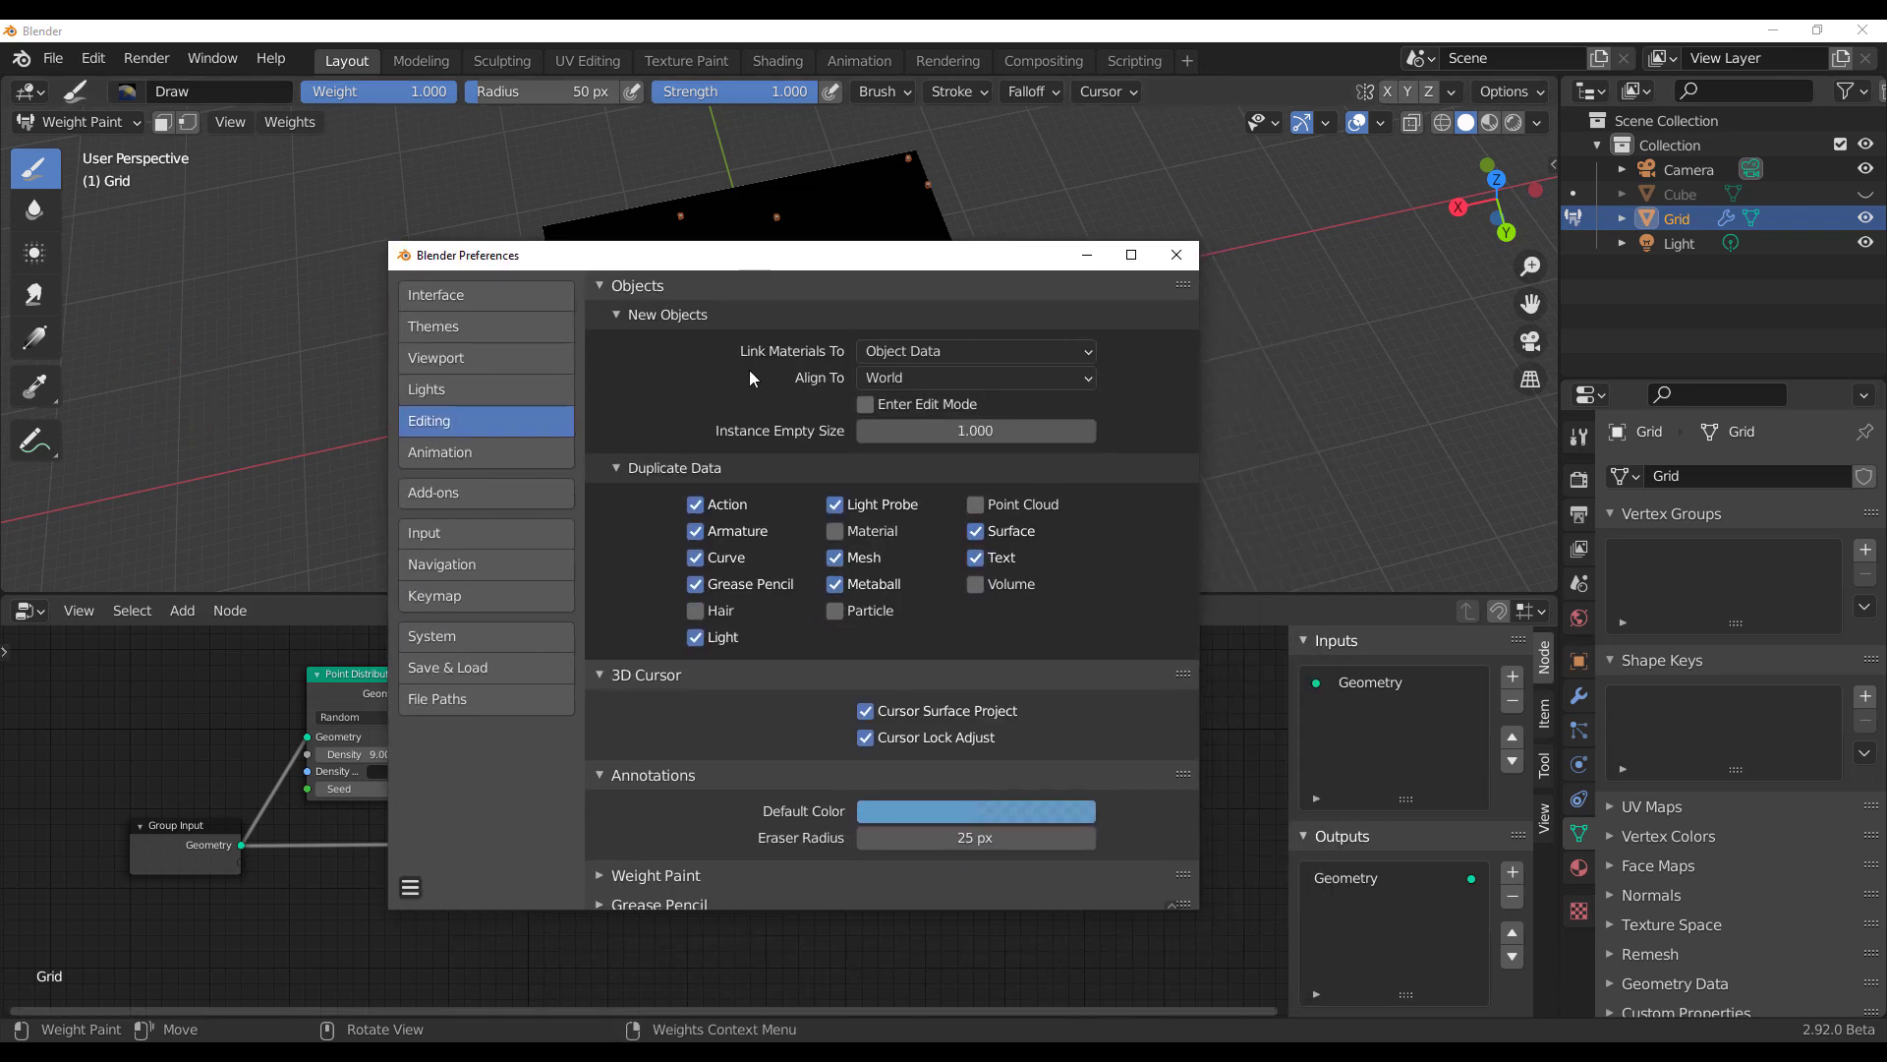
pyautogui.scroll(-1, 717, 487)
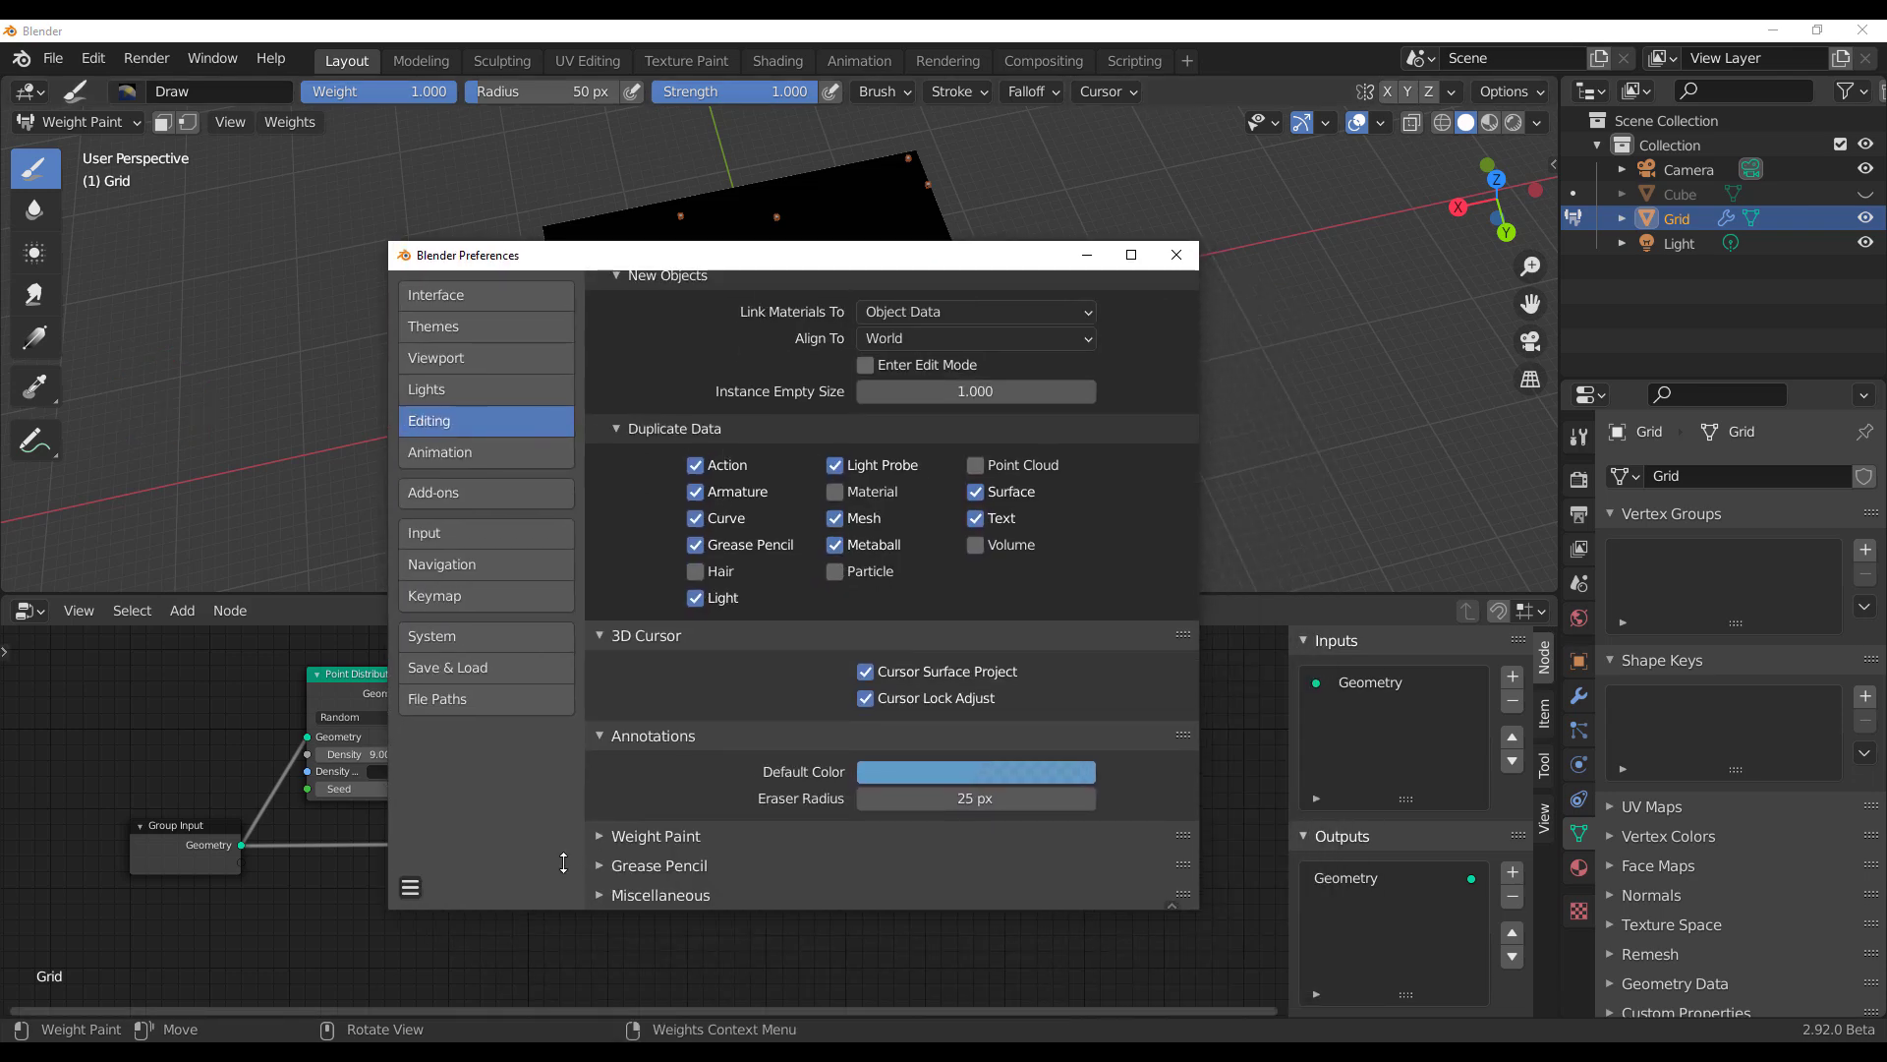
pyautogui.click(598, 839)
pyautogui.scroll(-3, 842, 794)
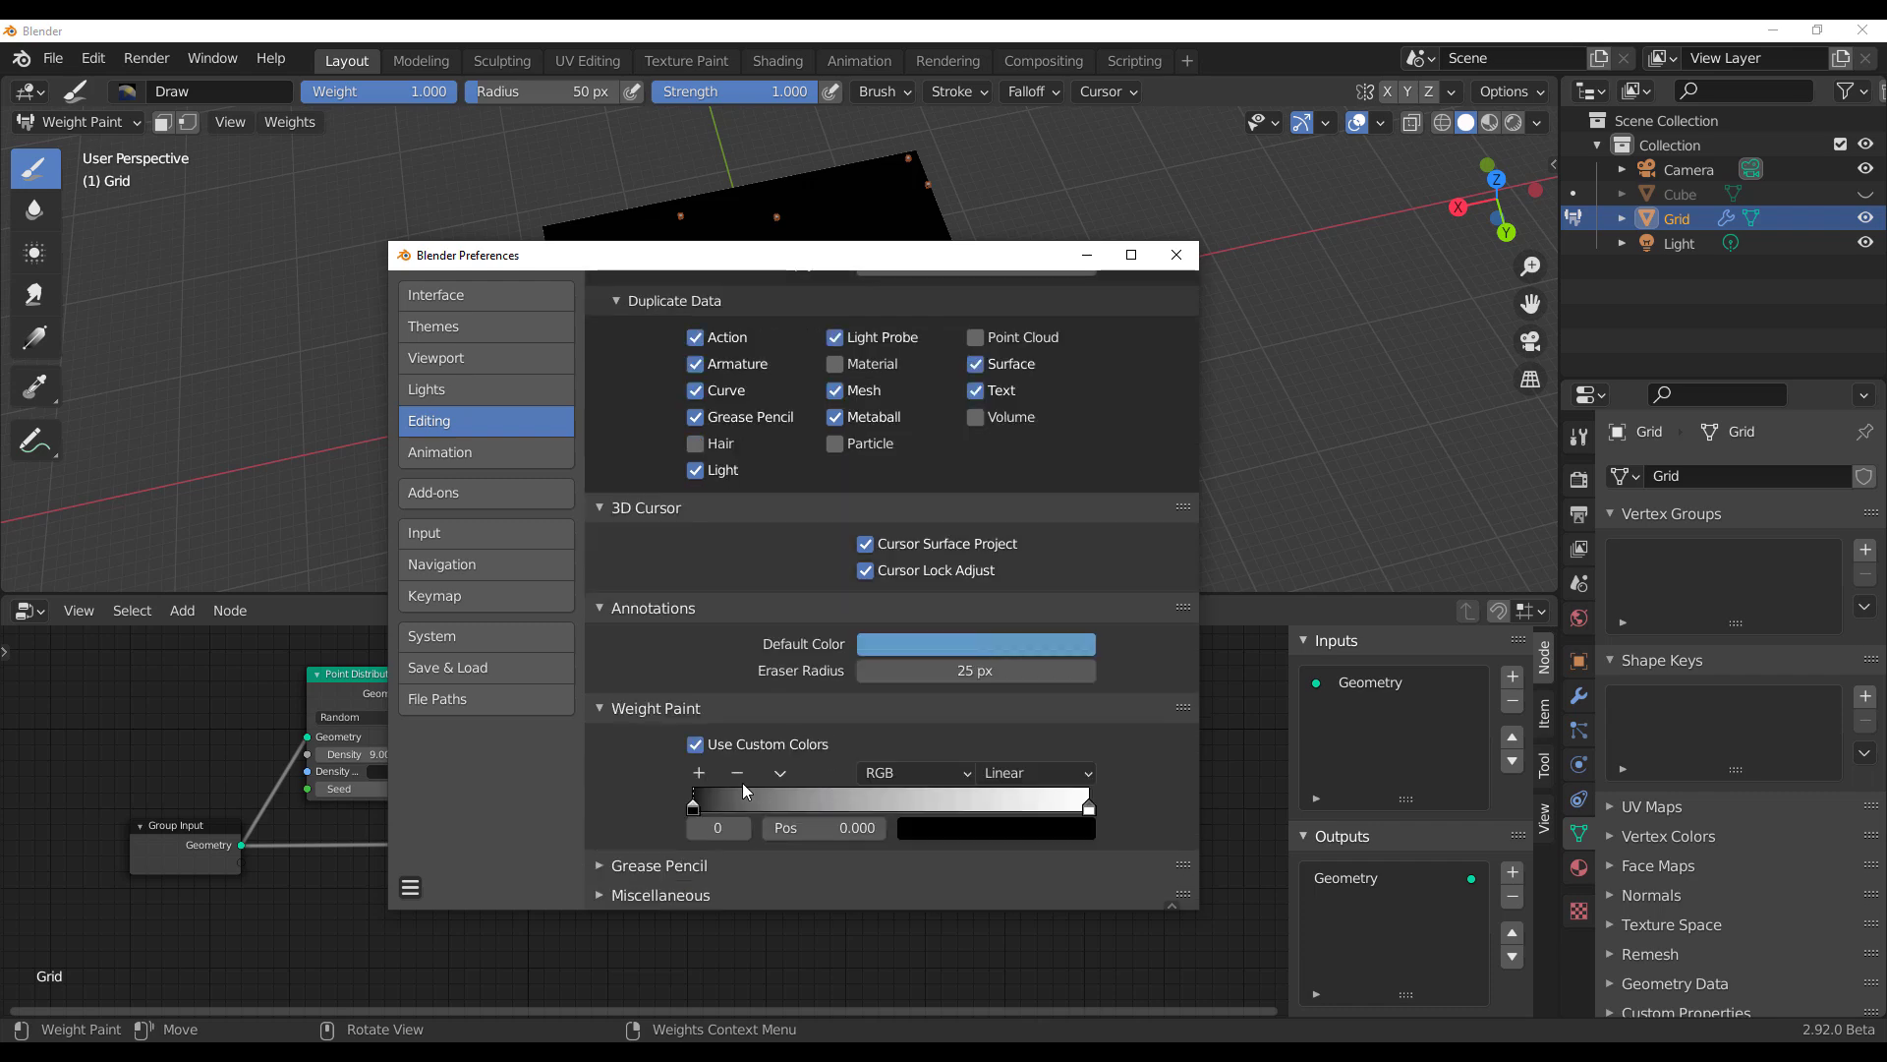
pyautogui.click(695, 747)
pyautogui.moveTo(650, 267); pyautogui.dragTo(1430, 265)
# Step: Paint a diagonal band of weight 1.000 across the grid with the Draw brush
pyautogui.moveTo(998, 489)
pyautogui.mouseDown()
pyautogui.moveTo(988, 462)
pyautogui.moveTo(779, 358)
pyautogui.moveTo(960, 445)
pyautogui.moveTo(826, 423)
pyautogui.moveTo(884, 394)
pyautogui.moveTo(620, 354)
pyautogui.moveTo(951, 489)
pyautogui.moveTo(1017, 454)
pyautogui.moveTo(907, 437)
pyautogui.mouseUp()
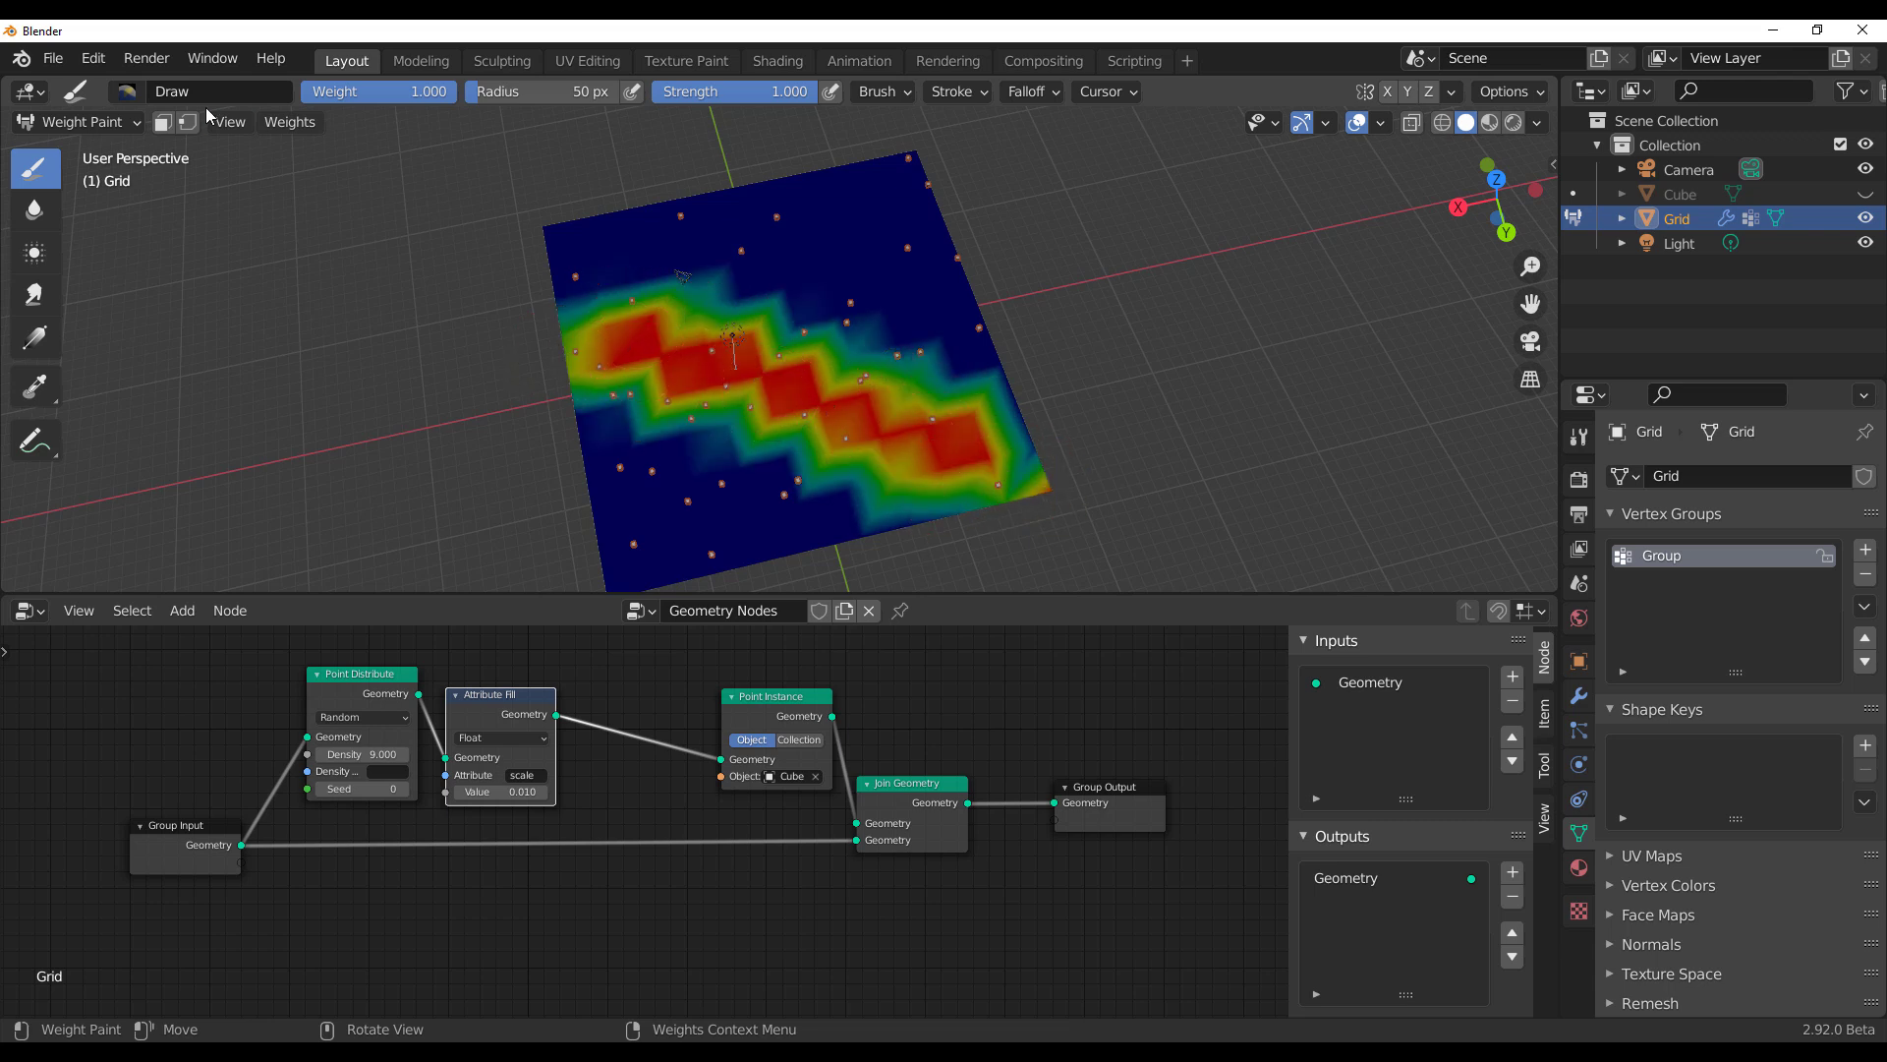
# Step: Turn custom colors for weight painting back on in the preferences and close the preferences window
pyautogui.click(94, 58)
pyautogui.click(148, 404)
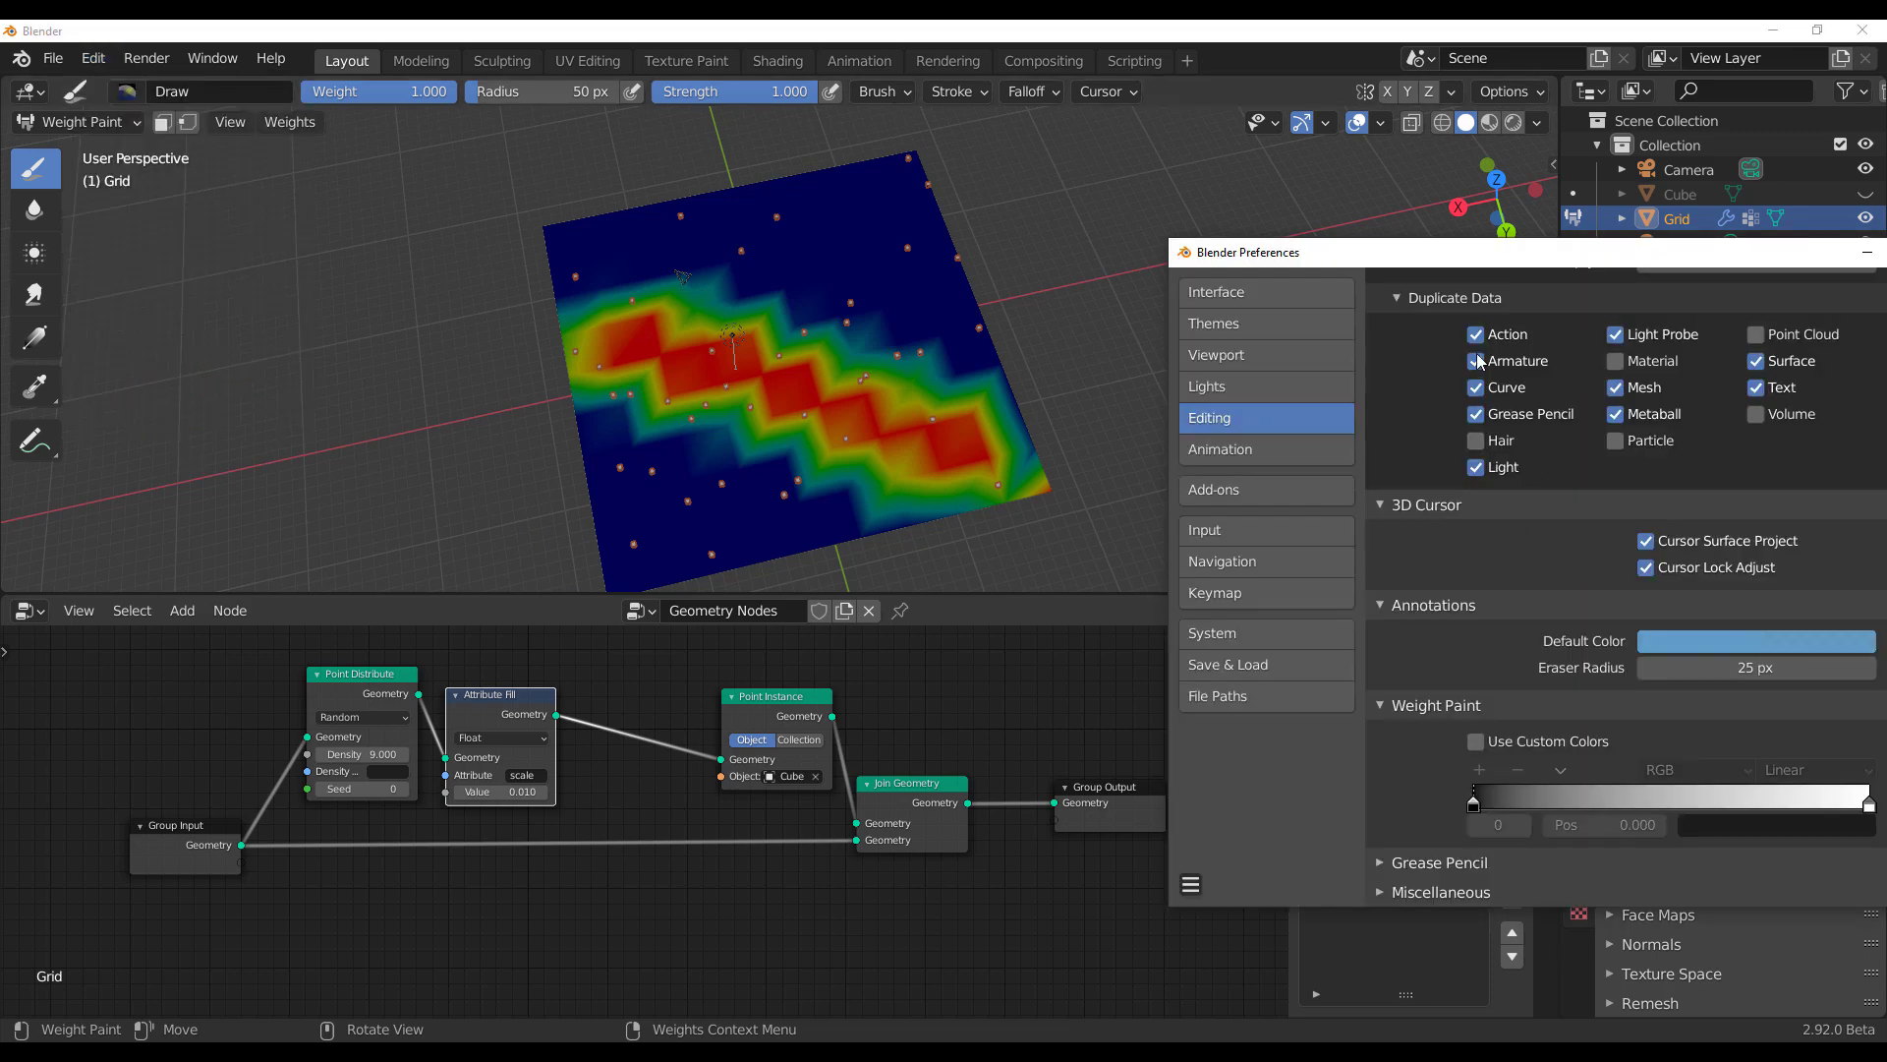
pyautogui.moveTo(1480, 251); pyautogui.dragTo(1060, 200)
pyautogui.click(1056, 690)
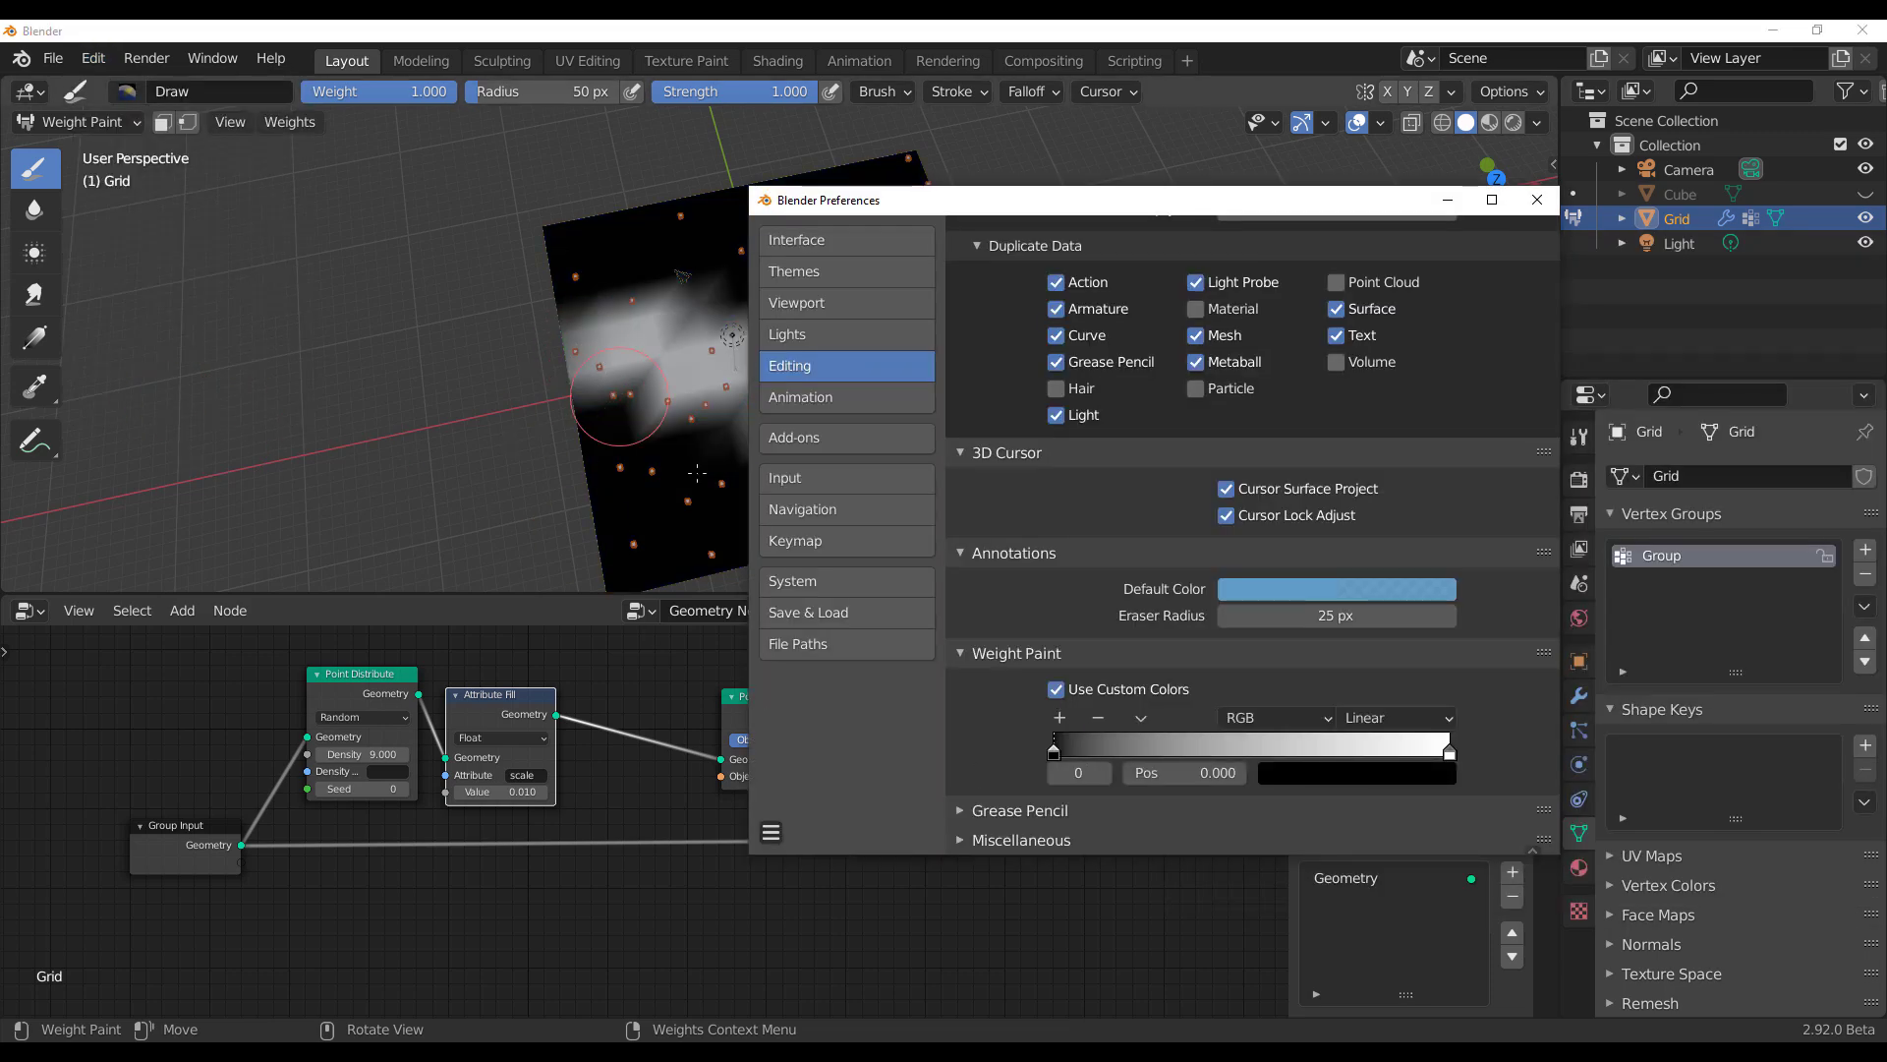
pyautogui.moveTo(1052, 762)
pyautogui.mouseDown()
pyautogui.moveTo(1379, 749)
pyautogui.moveTo(757, 752)
pyautogui.mouseUp()
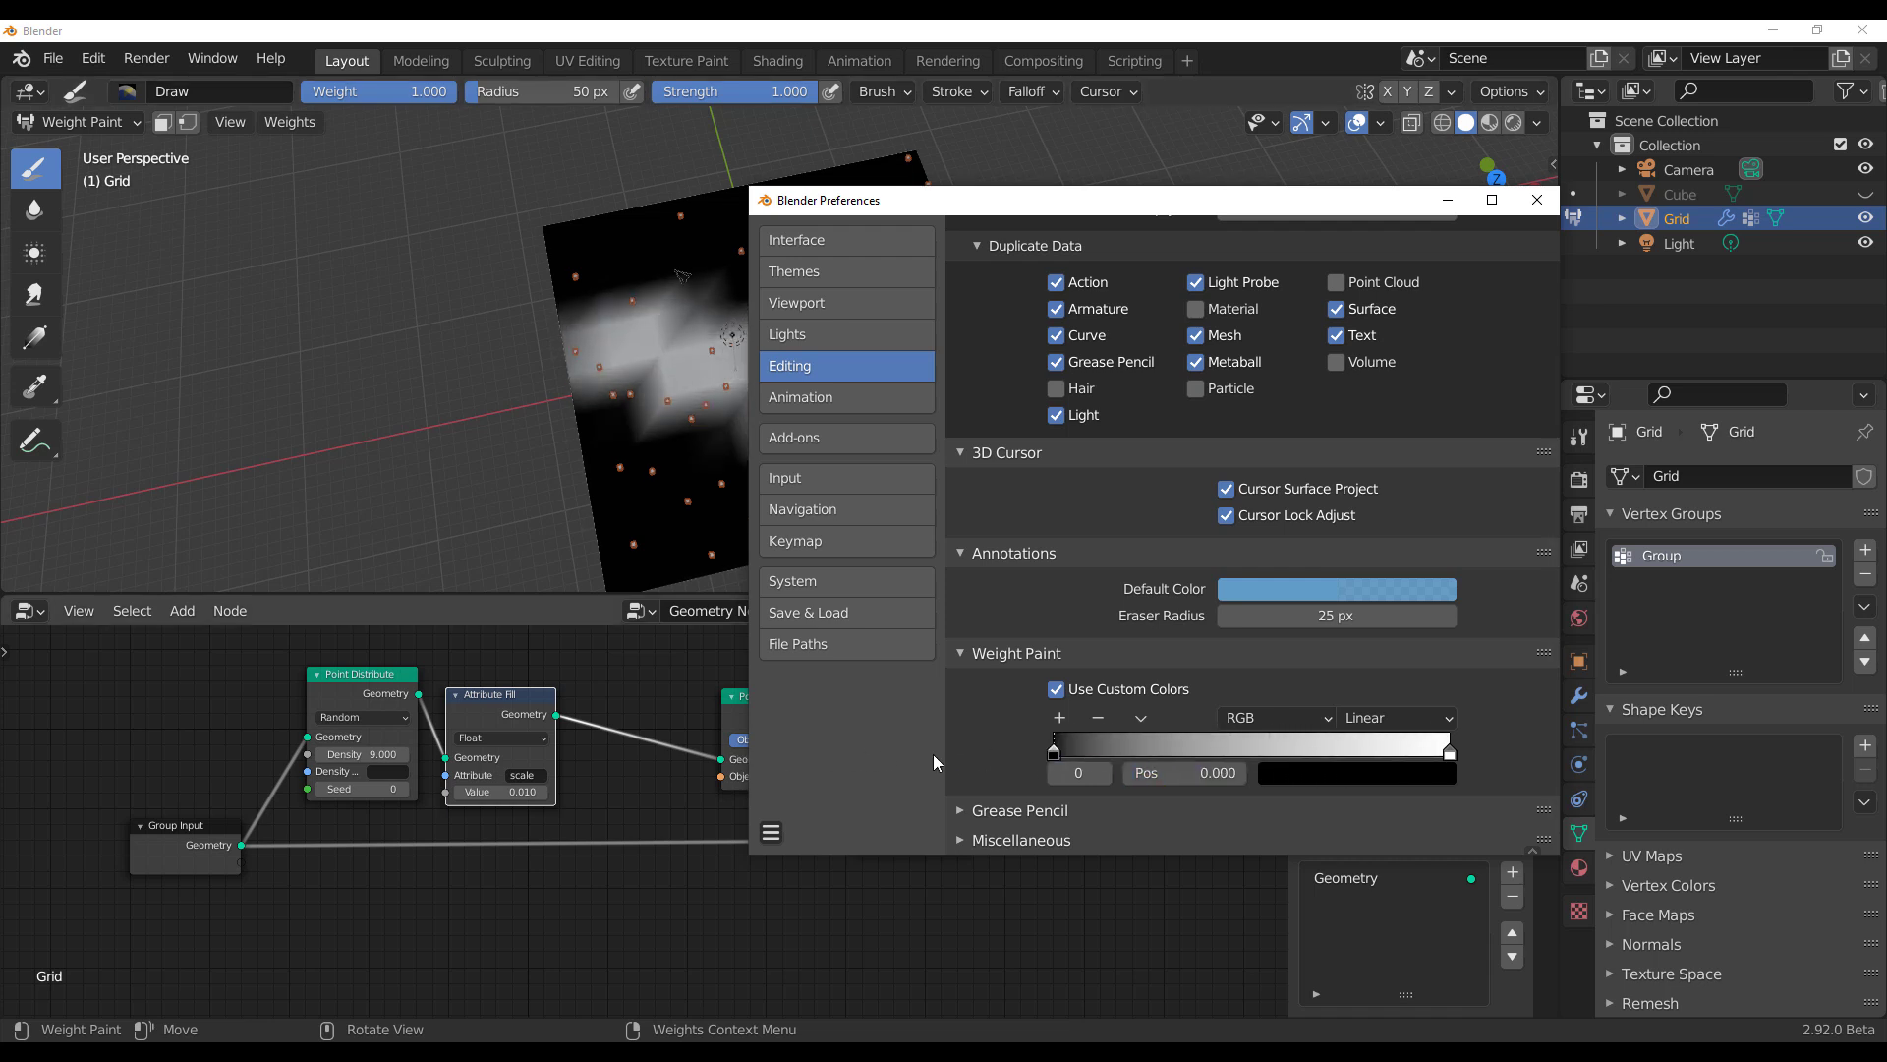
pyautogui.click(1537, 199)
# Step: Paint a second diagonal band of weight 1.000 across the grid, crossing the first one
pyautogui.moveTo(747, 325)
pyautogui.mouseDown(button='middle')
pyautogui.moveTo(815, 256)
pyautogui.moveTo(855, 506)
pyautogui.mouseUp(button='middle')
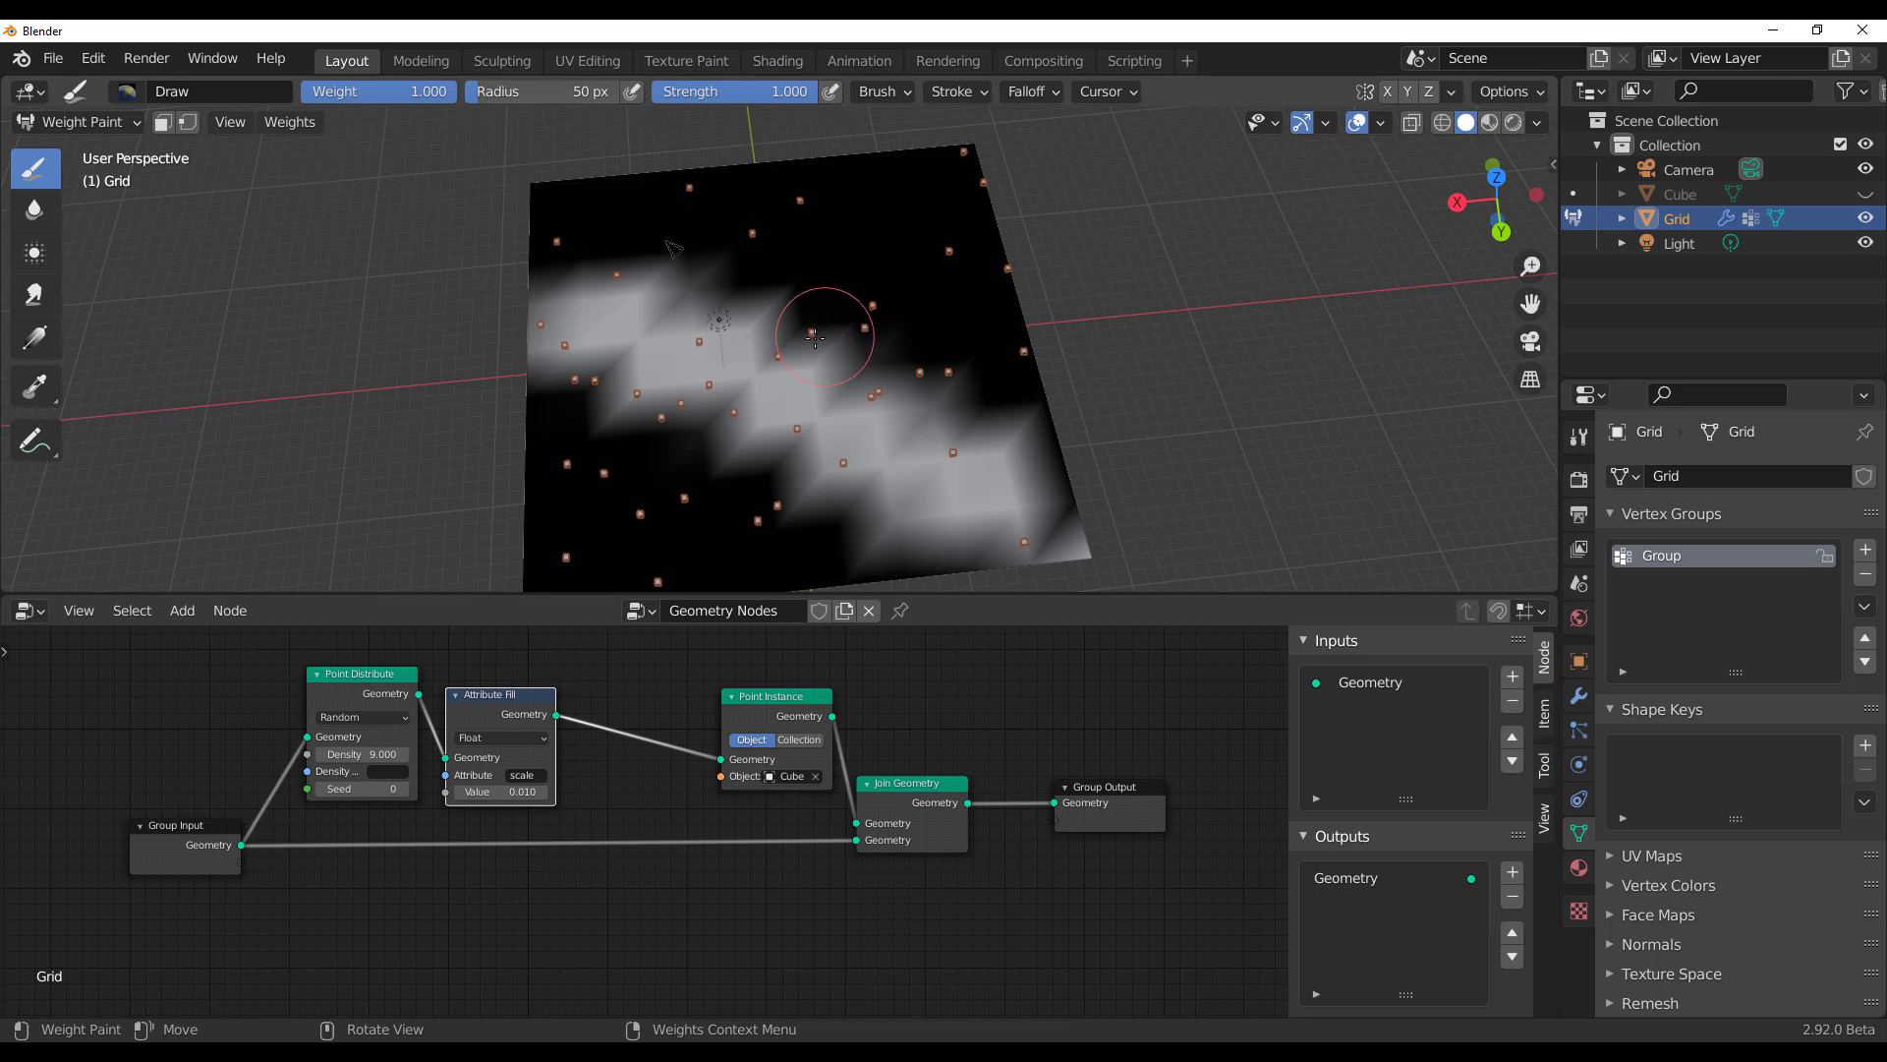
pyautogui.moveTo(806, 325)
pyautogui.mouseDown()
pyautogui.moveTo(963, 141)
pyautogui.moveTo(535, 565)
pyautogui.moveTo(610, 462)
pyautogui.moveTo(570, 501)
pyautogui.mouseUp()
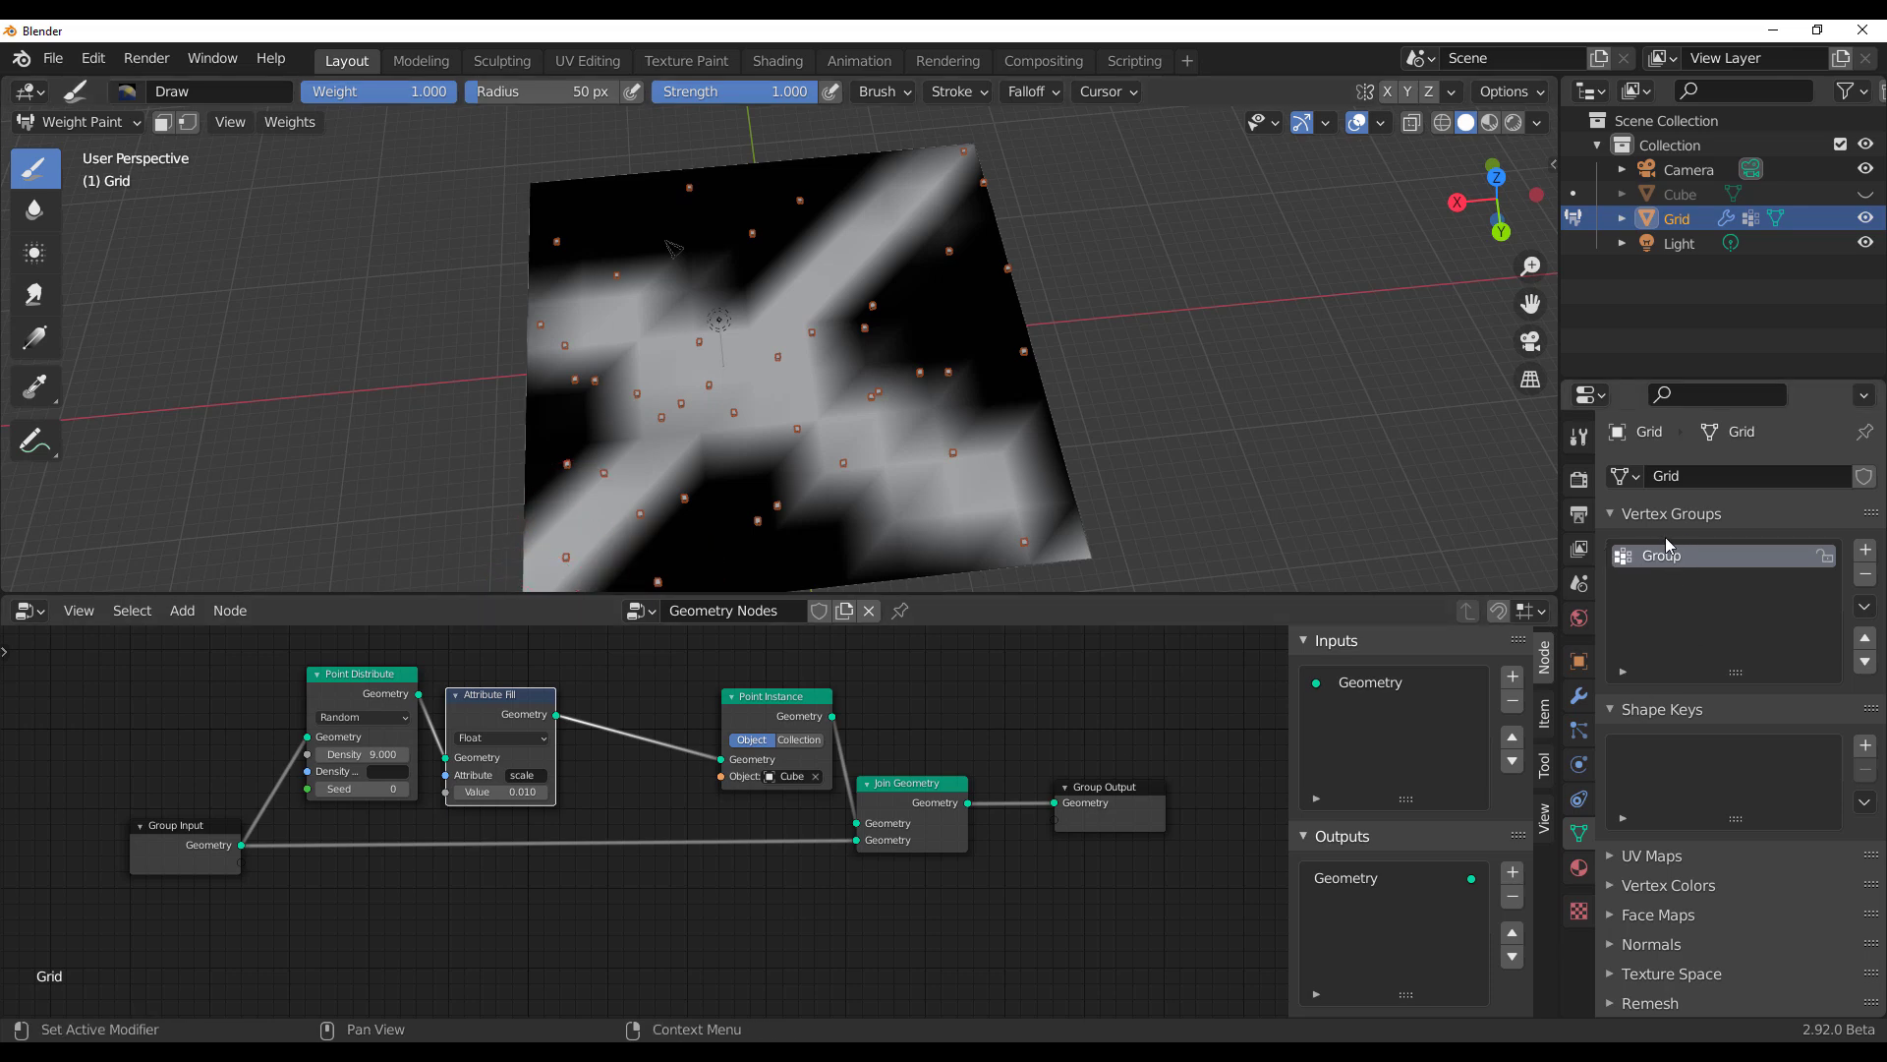
# Step: Widen the Point Distribute node until its field labels fit in full
pyautogui.moveTo(549, 808); pyautogui.dragTo(820, 820, button='middle')
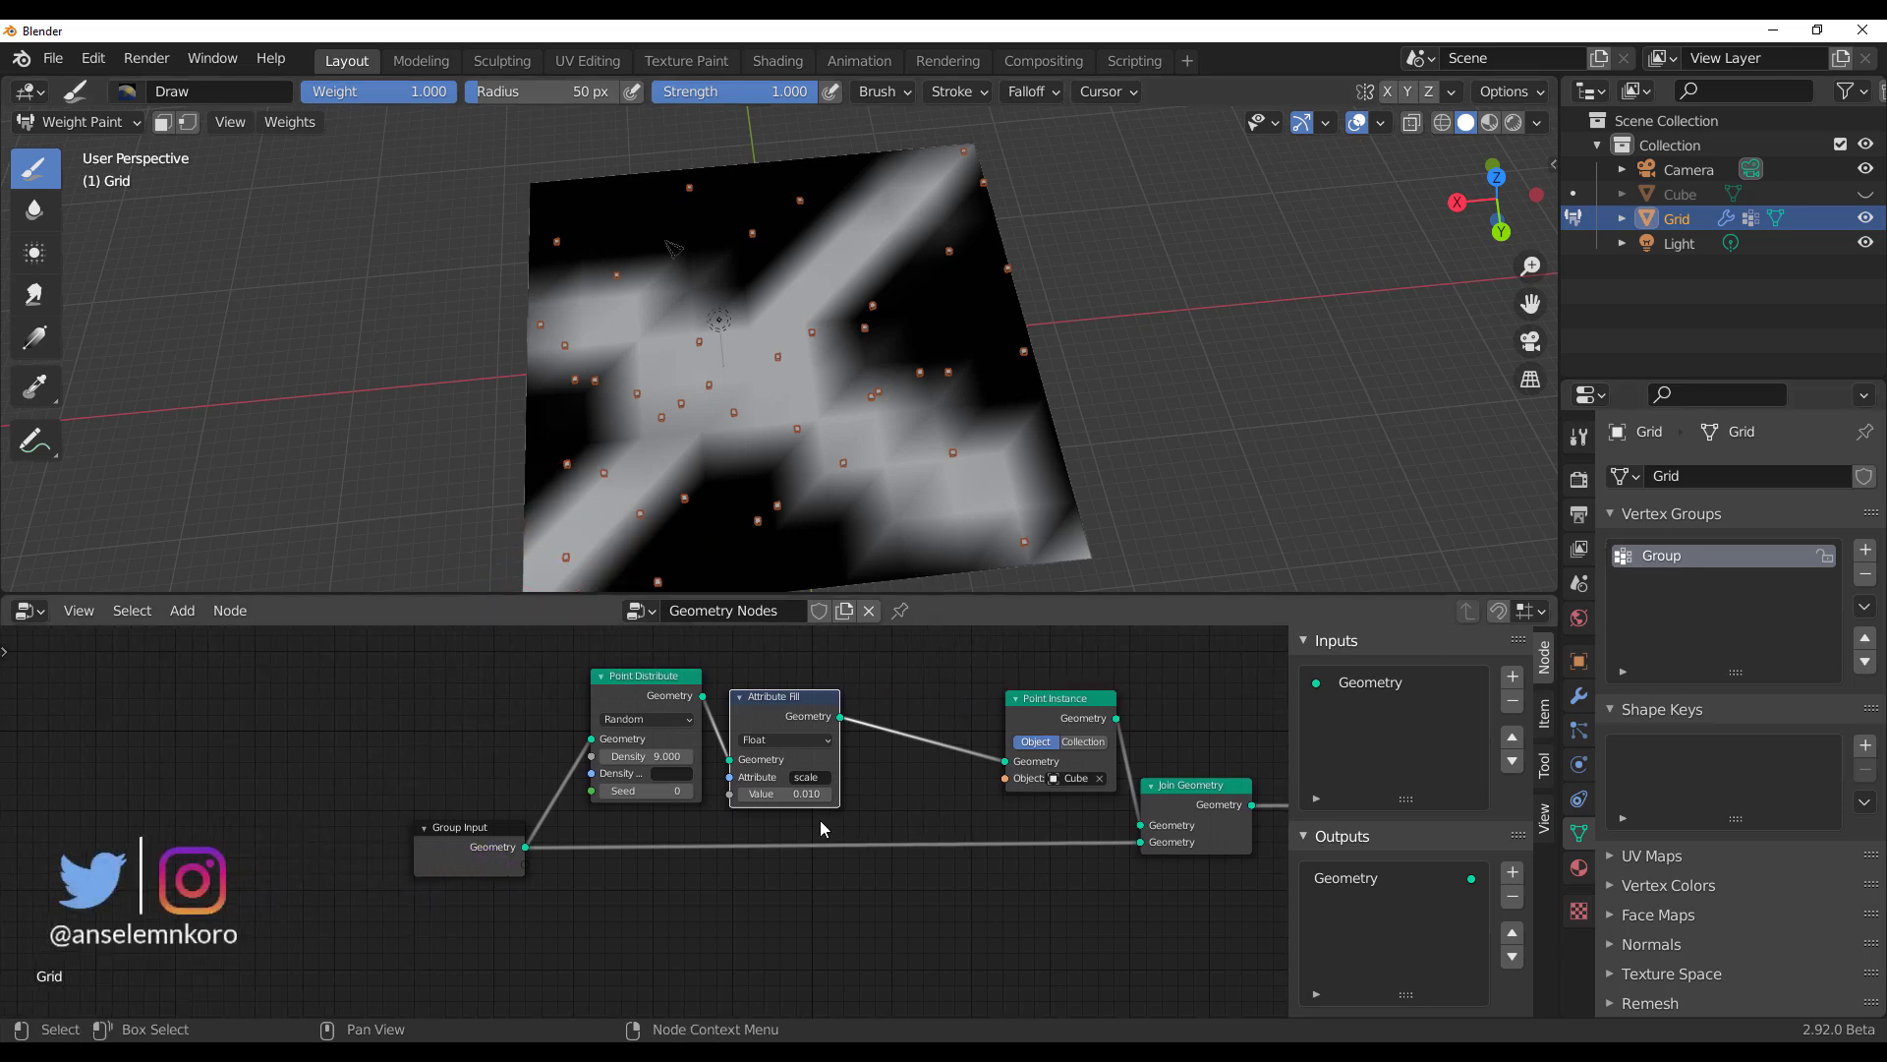
pyautogui.scroll(3, 820, 829)
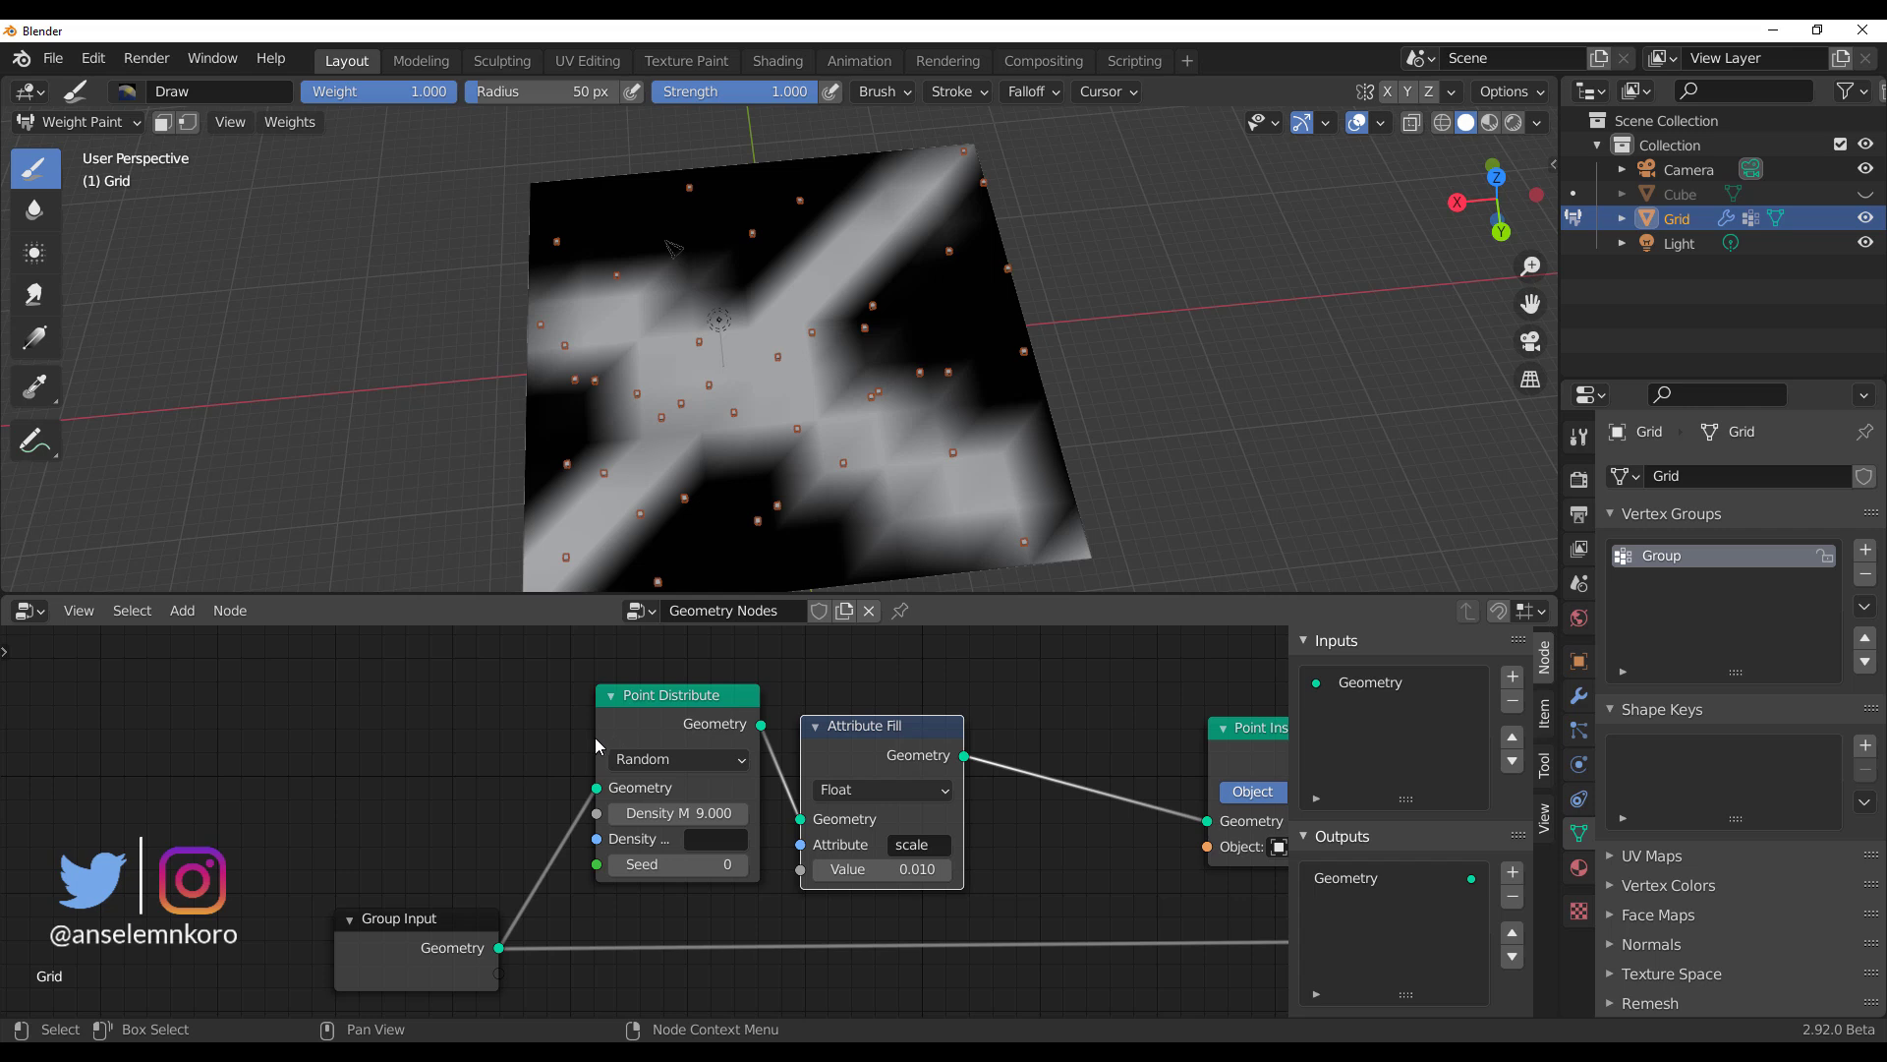
pyautogui.moveTo(593, 737); pyautogui.dragTo(503, 737)
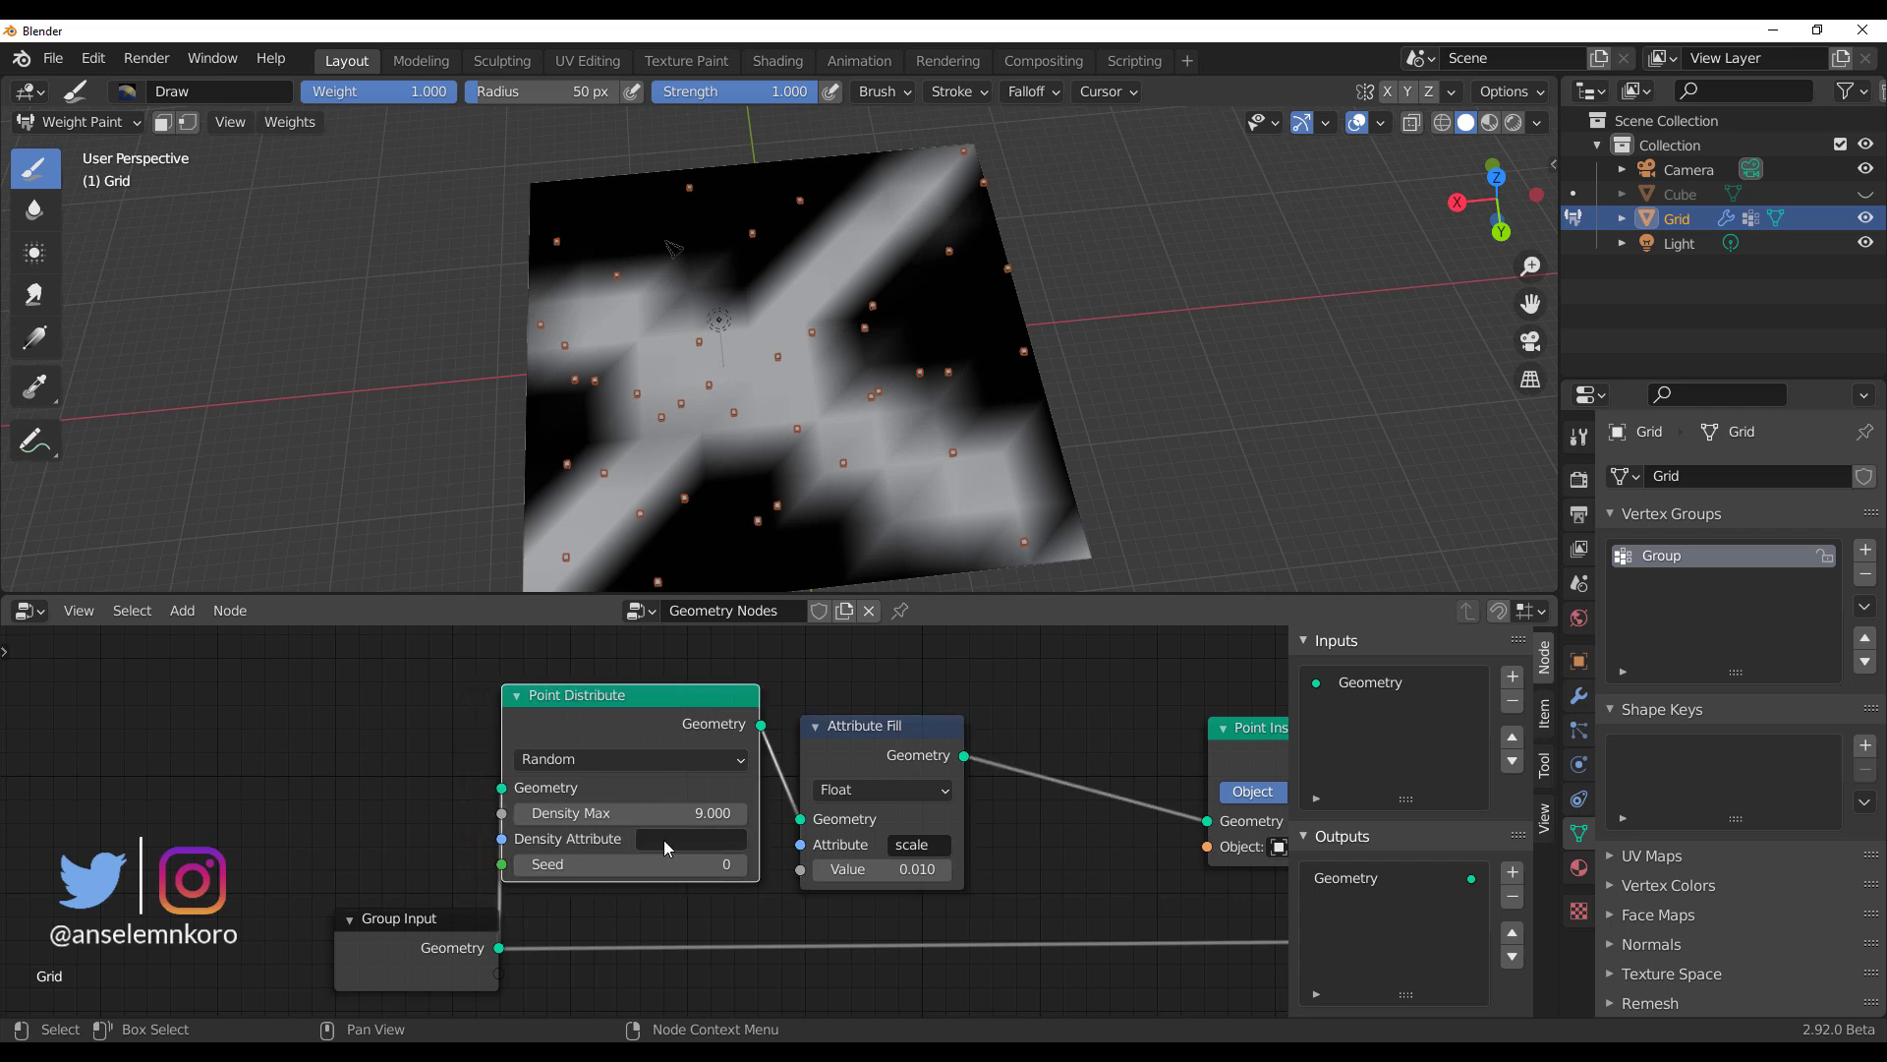
# Step: Rename the painted vertex group to set01 and enter set01 as Point Distribute's Density Attribute
pyautogui.click(667, 841)
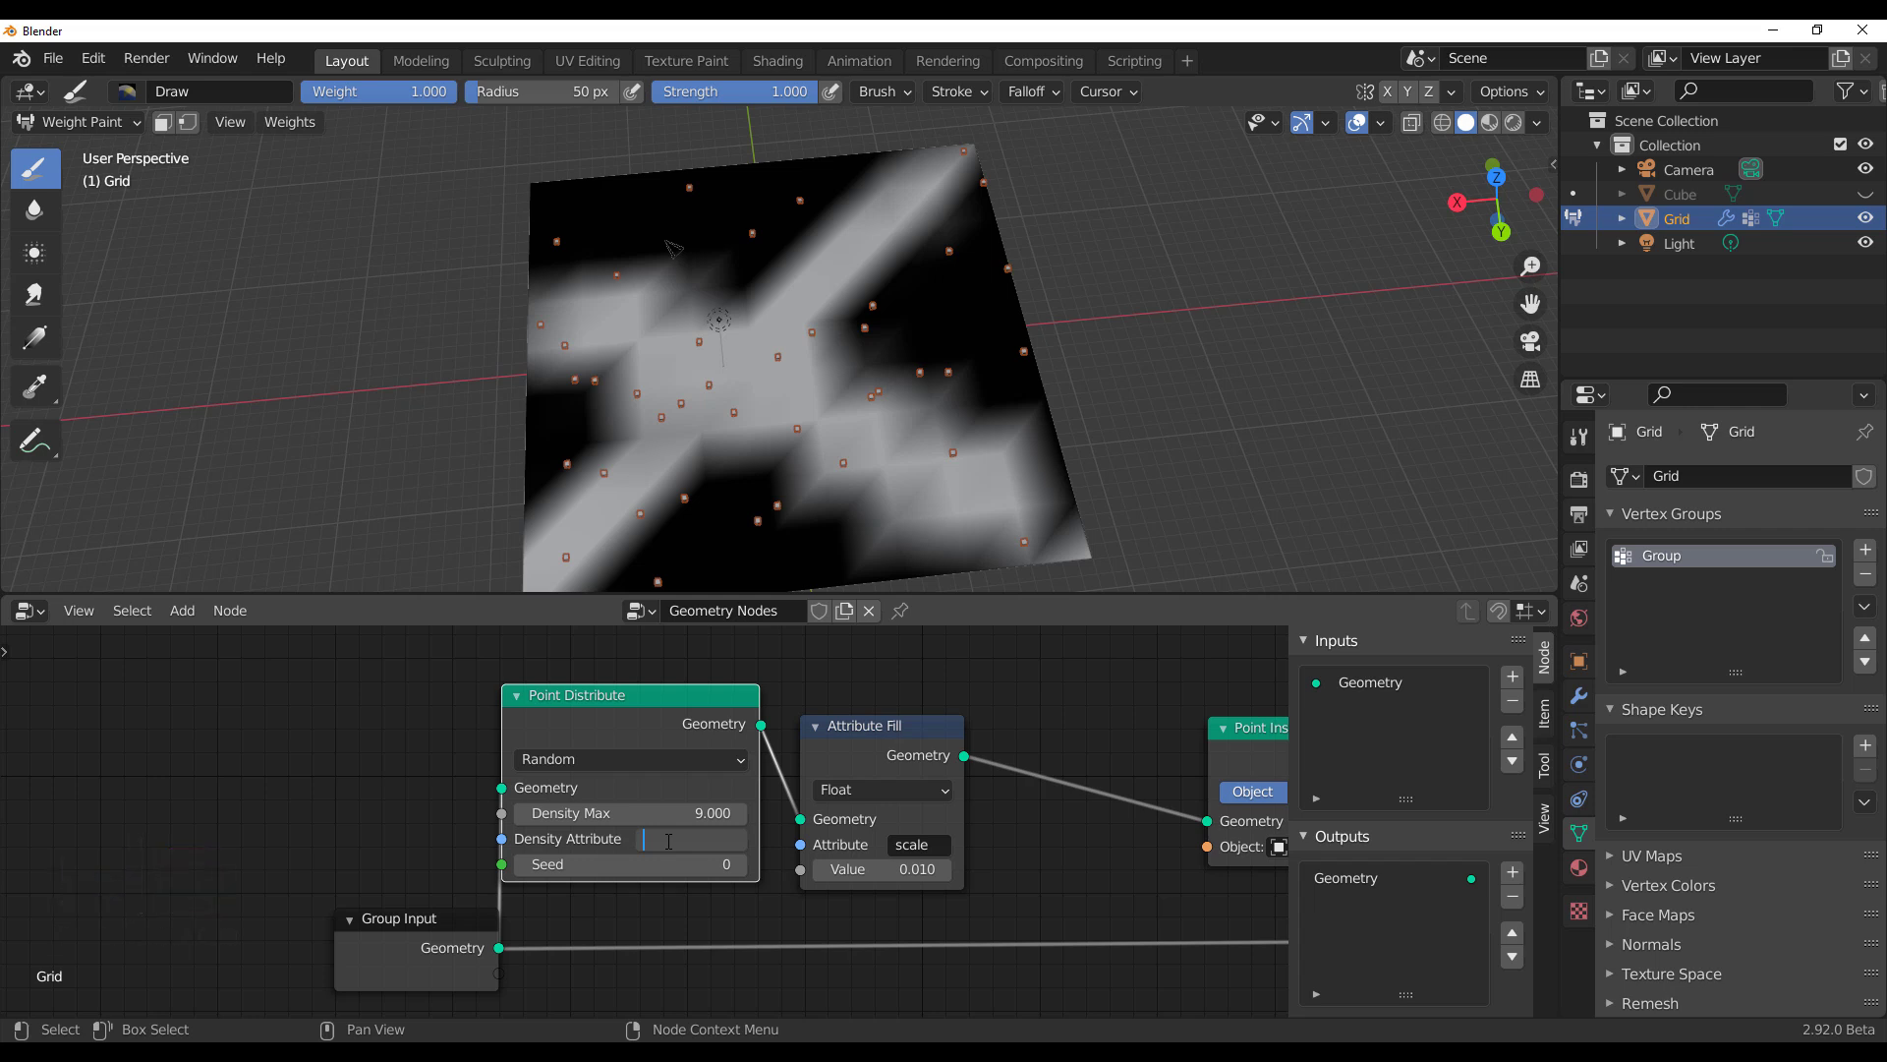
pyautogui.doubleClick(1768, 559)
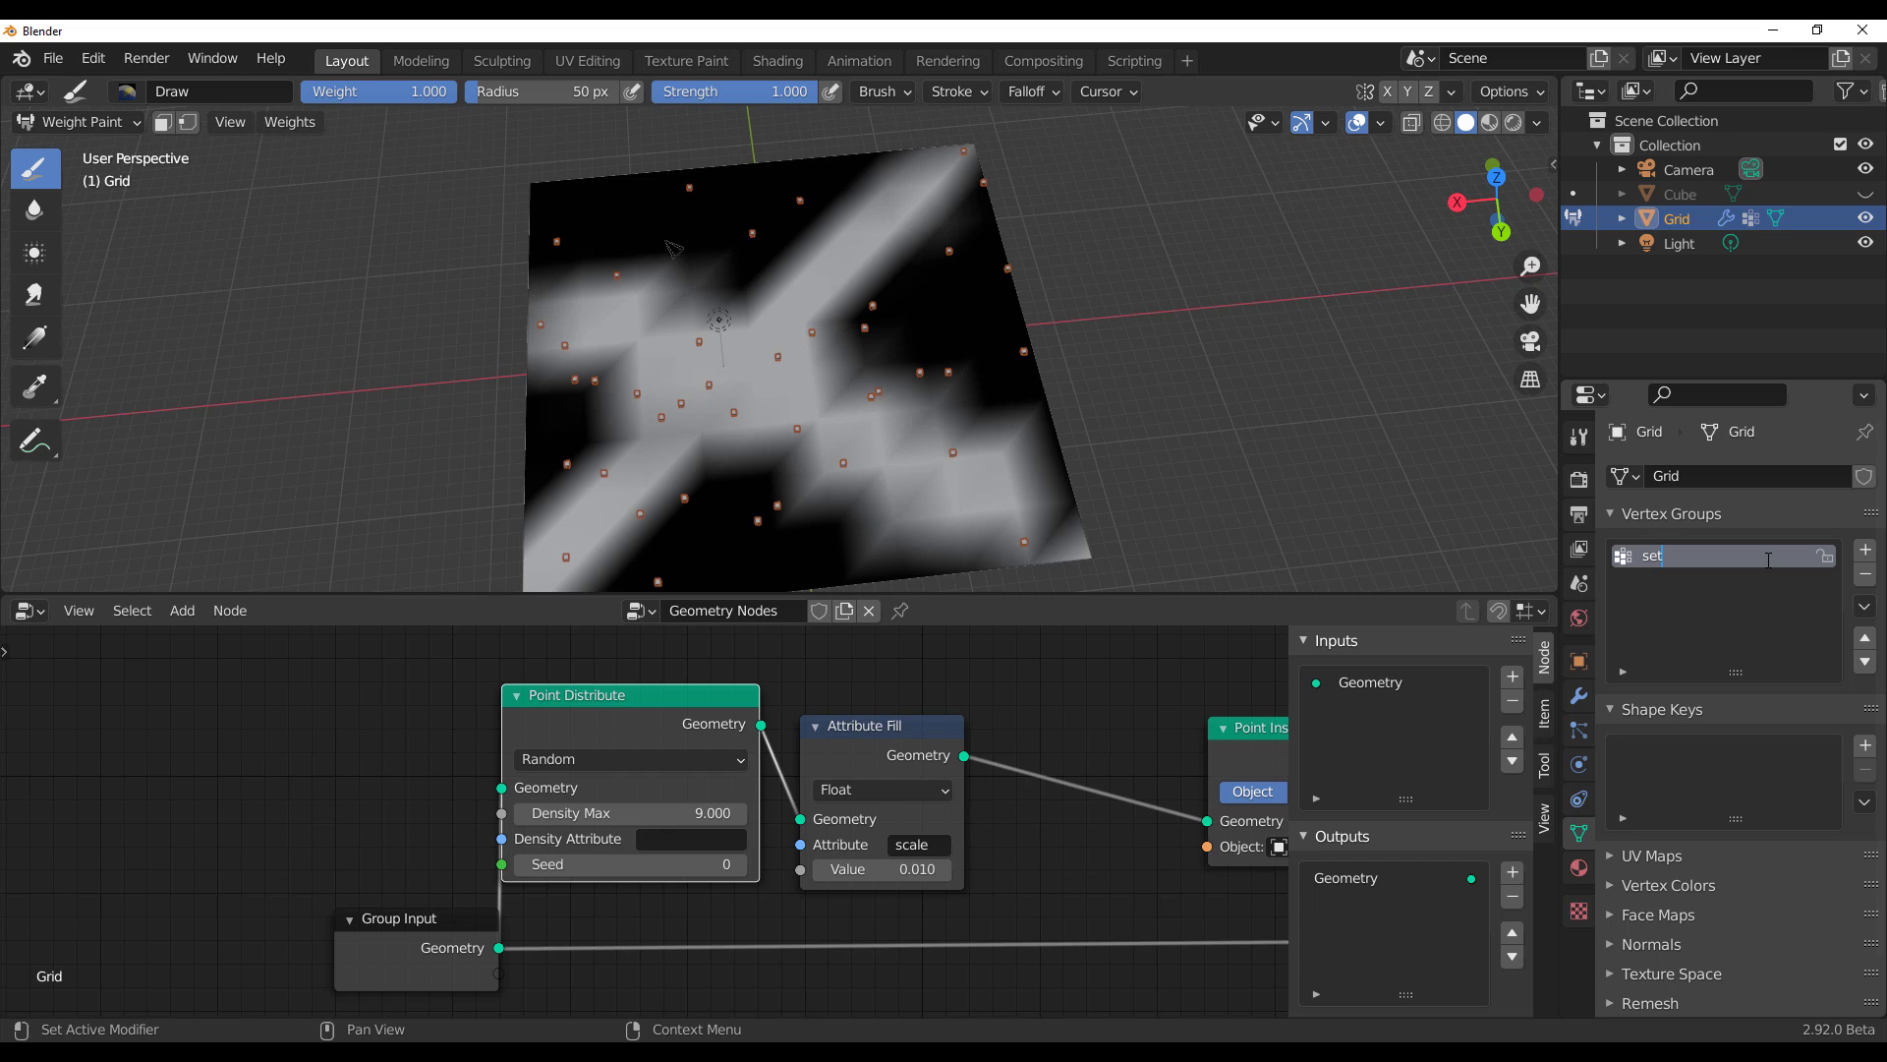
pyautogui.click(712, 837)
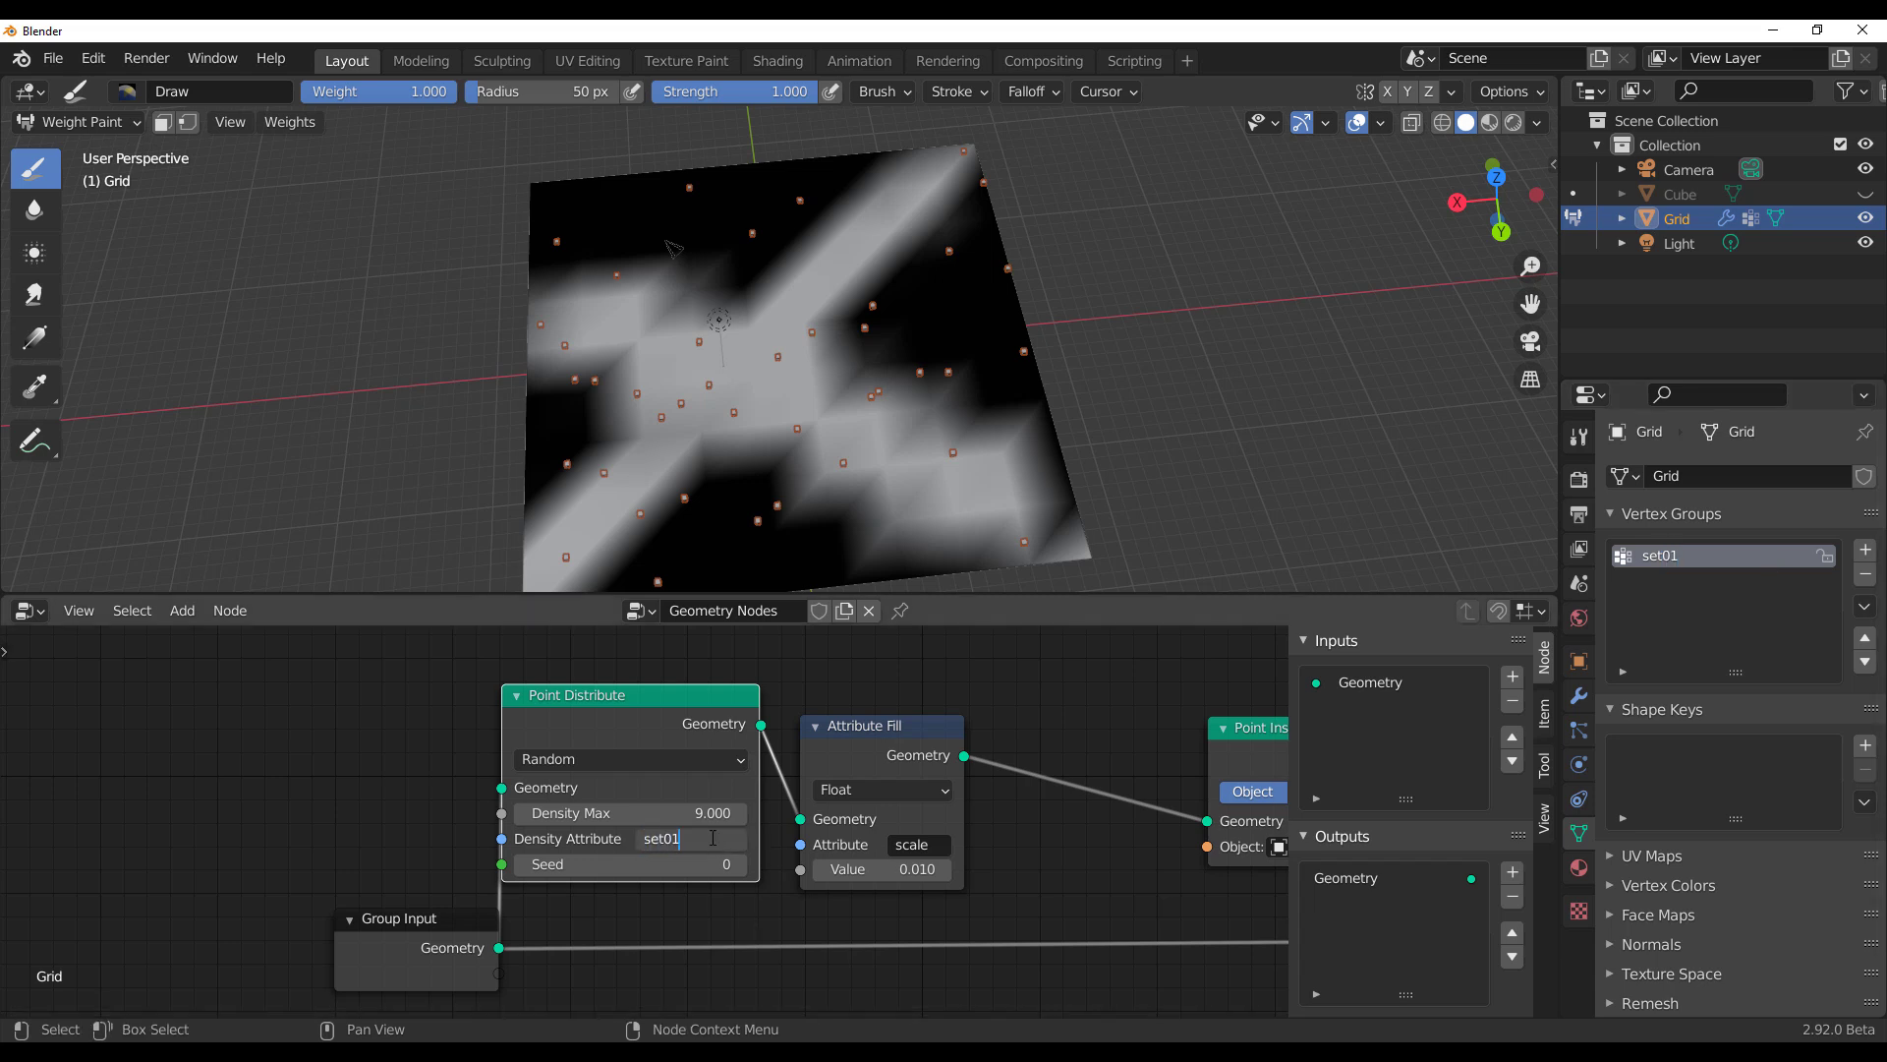
pyautogui.press('Return')
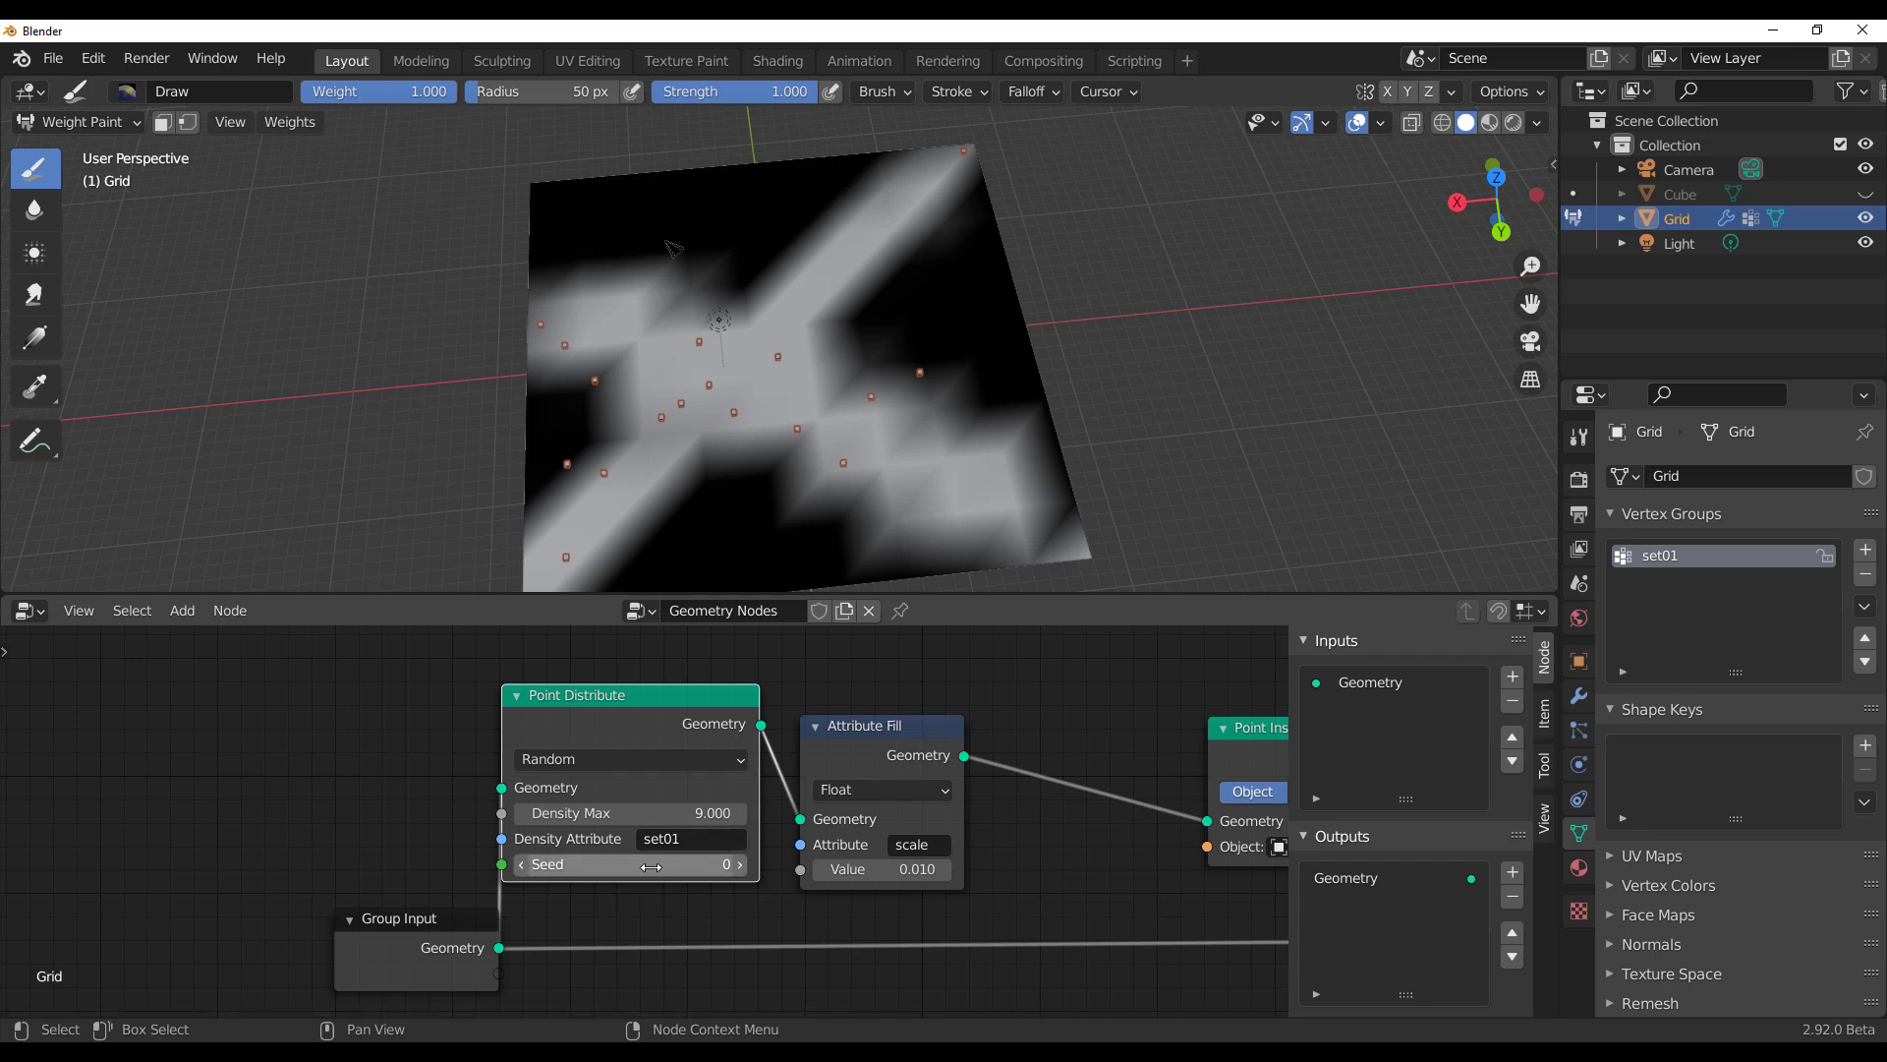
# Step: Set Point Distribute's Density Max to 35.600 and examine how the instances follow the painted bands
pyautogui.moveTo(885, 548); pyautogui.dragTo(633, 316, button='middle')
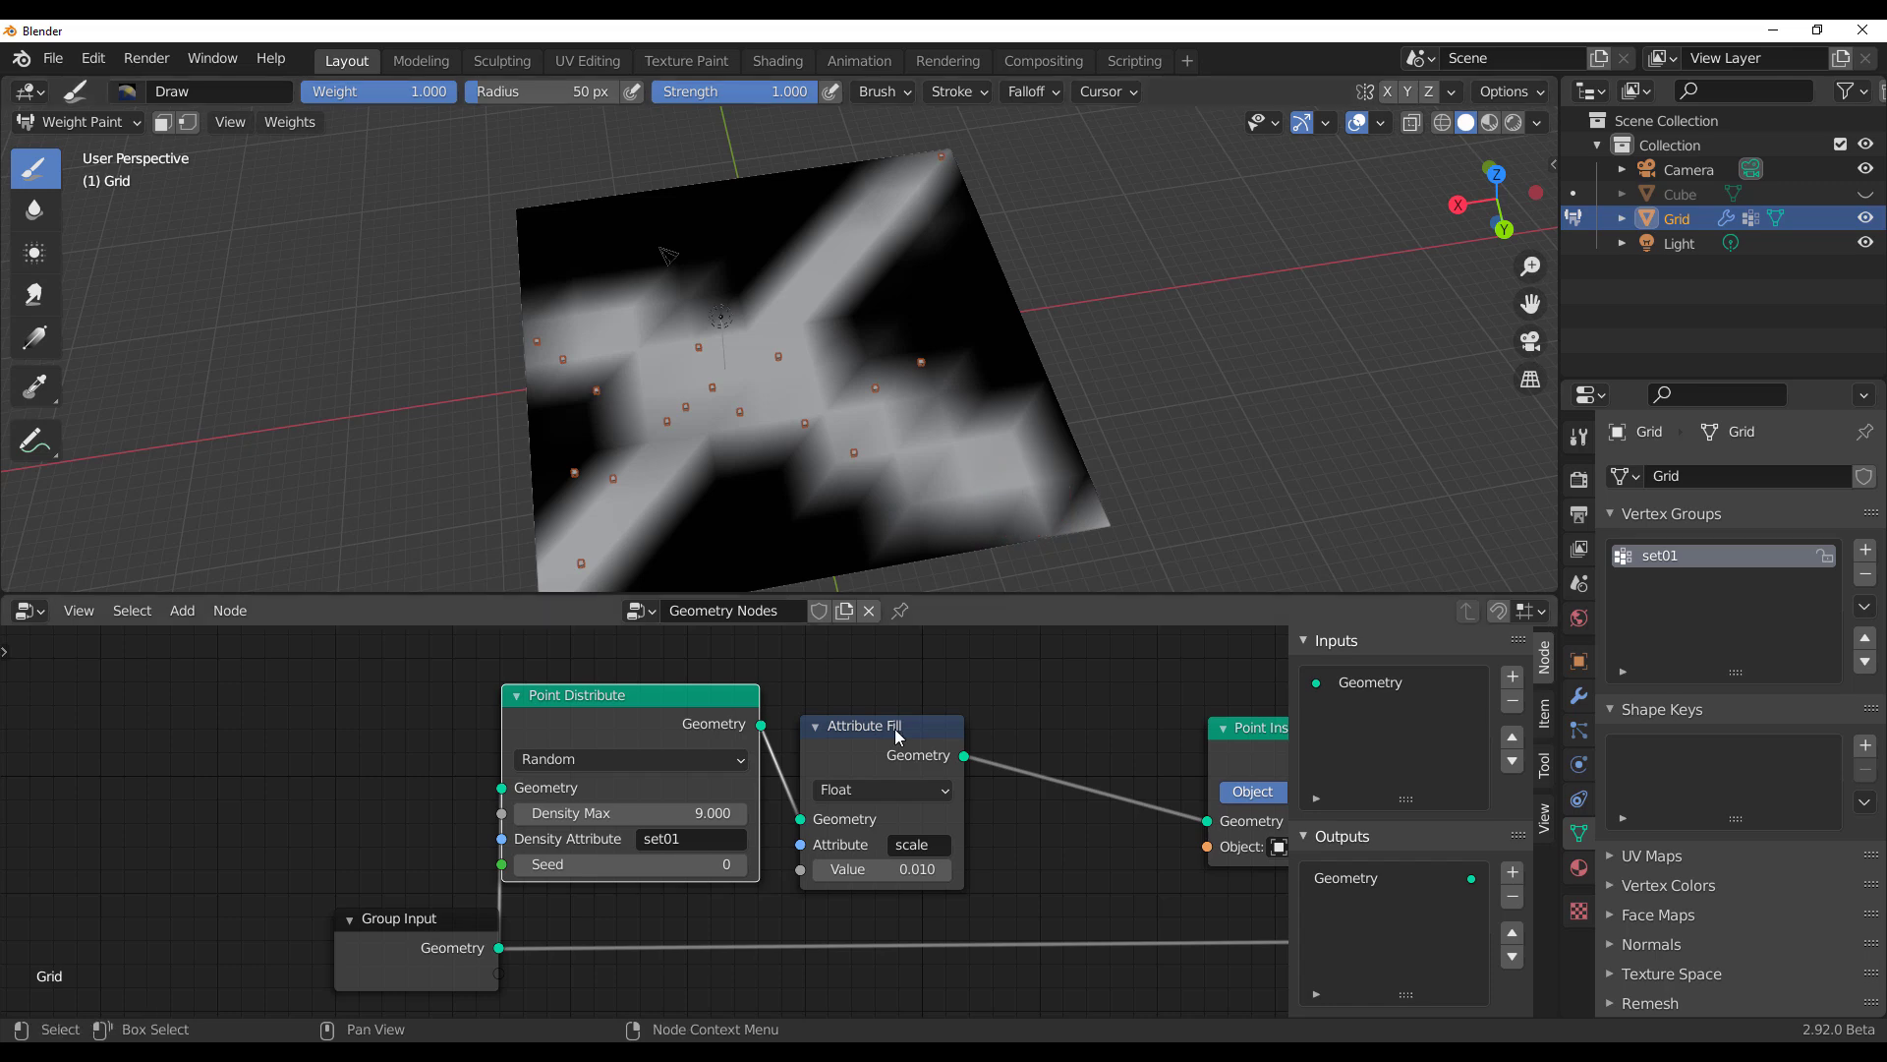
pyautogui.scroll(5, 880, 334)
pyautogui.moveTo(880, 335)
pyautogui.mouseDown(button='middle')
pyautogui.moveTo(774, 355)
pyautogui.moveTo(831, 423)
pyautogui.moveTo(817, 447)
pyautogui.moveTo(890, 437)
pyautogui.mouseUp(button='middle')
pyautogui.scroll(-5, 718, 416)
pyautogui.moveTo(1061, 853); pyautogui.dragTo(687, 845, button='middle')
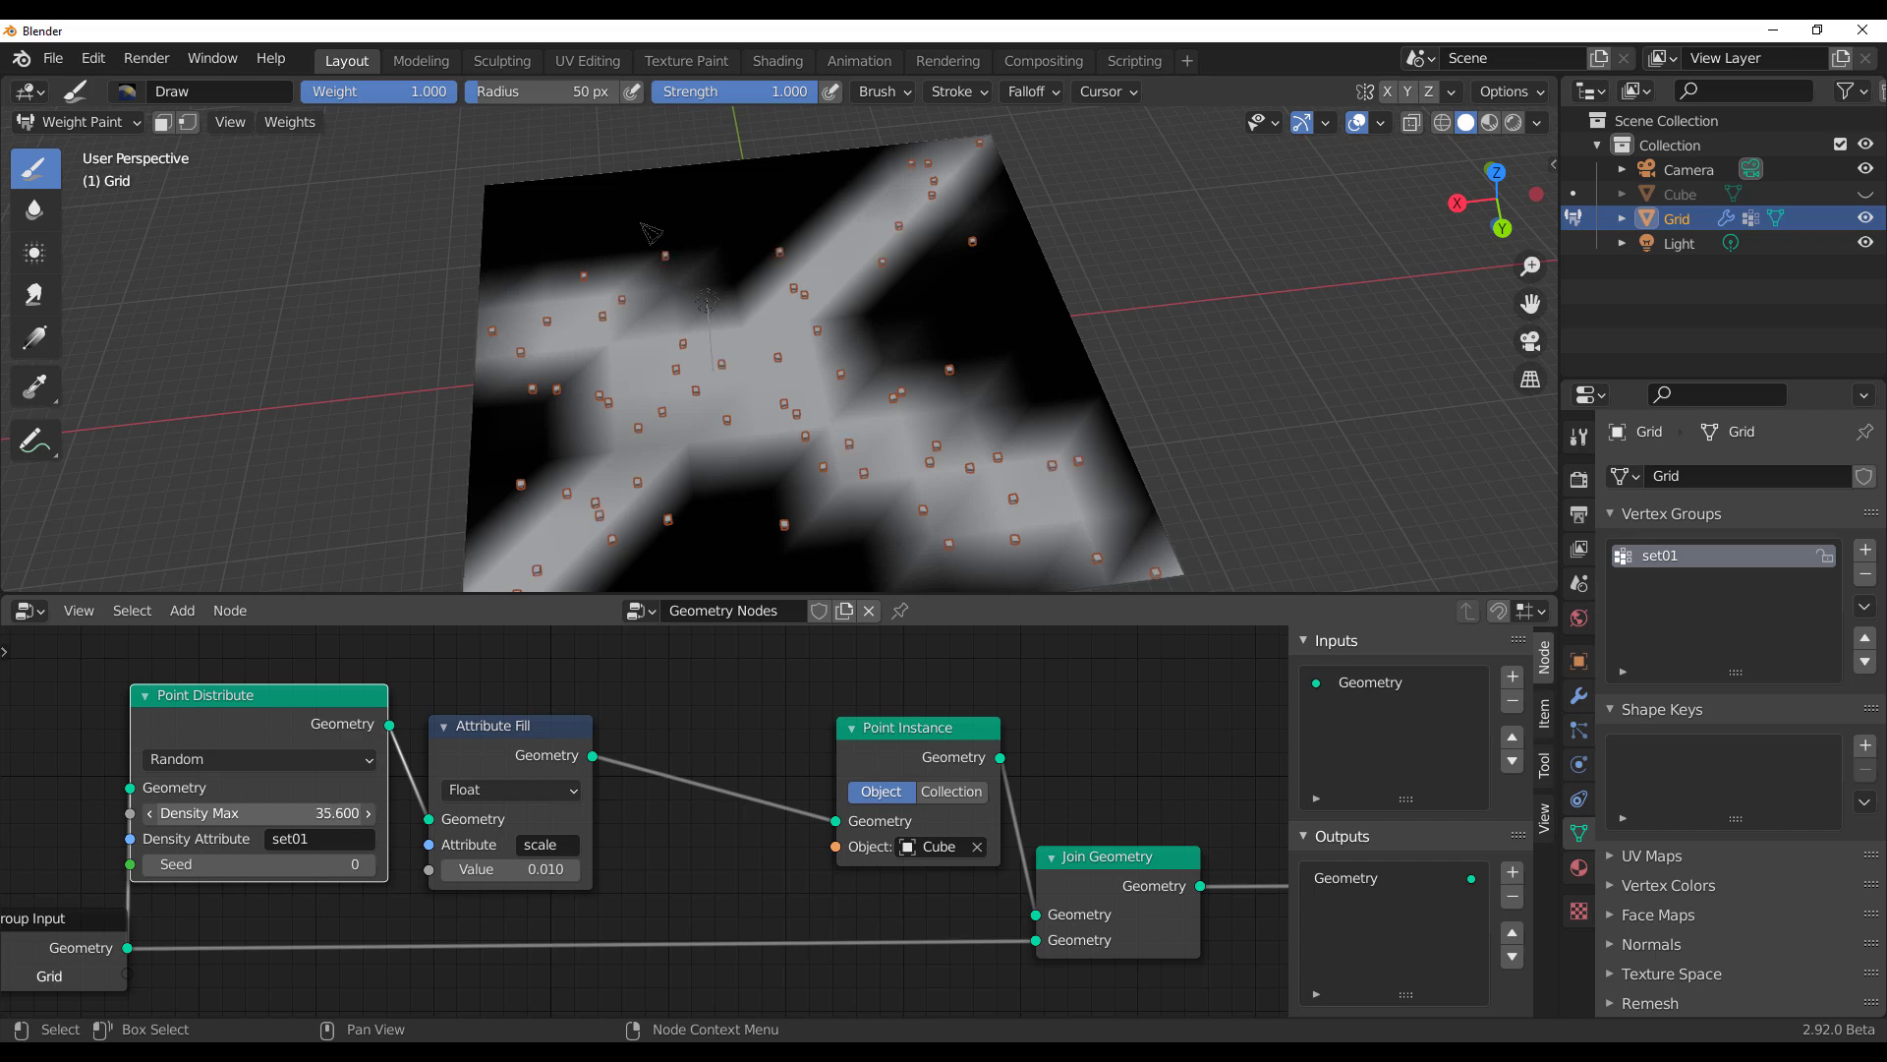
# Step: Set Point Distribute's Density Max to 73.200 and examine the instances along the painted bands from several sides
pyautogui.moveTo(209, 814); pyautogui.dragTo(234, 814)
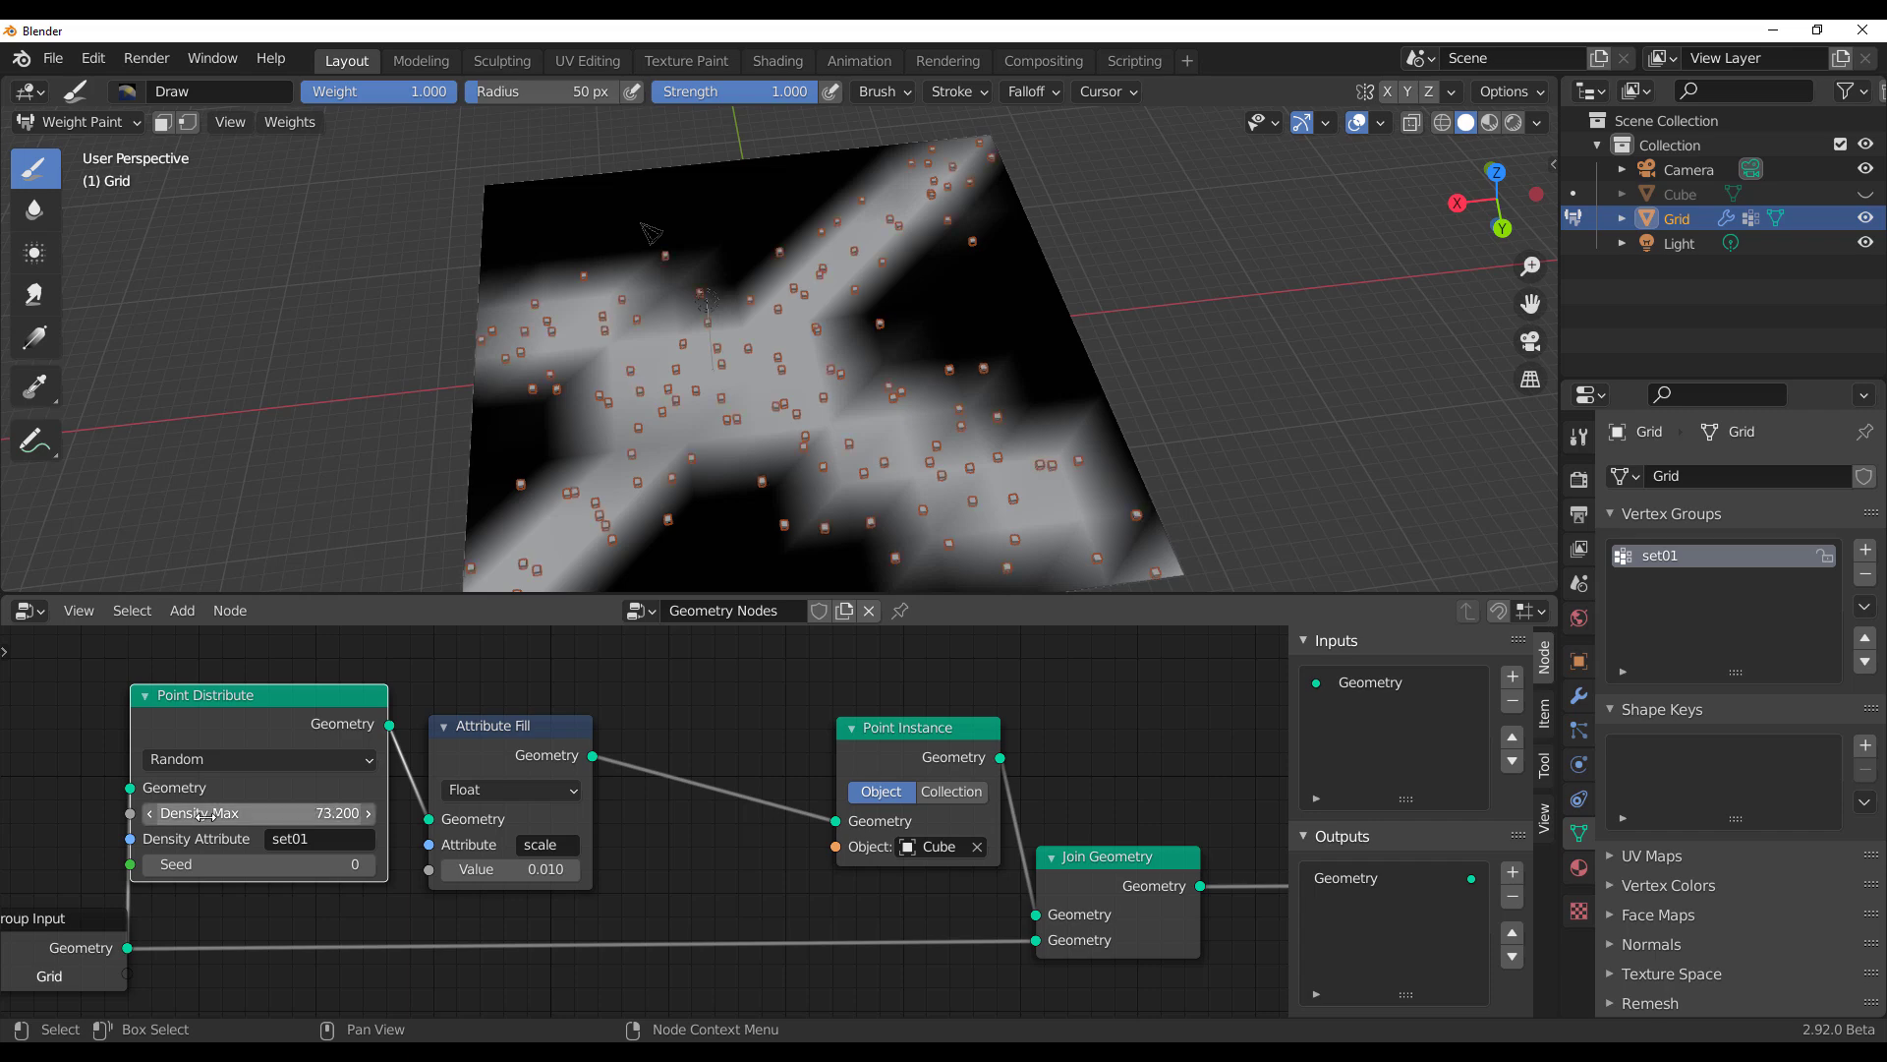
pyautogui.moveTo(580, 389)
pyautogui.mouseDown(button='middle')
pyautogui.moveTo(1011, 374)
pyautogui.moveTo(935, 418)
pyautogui.mouseUp(button='middle')
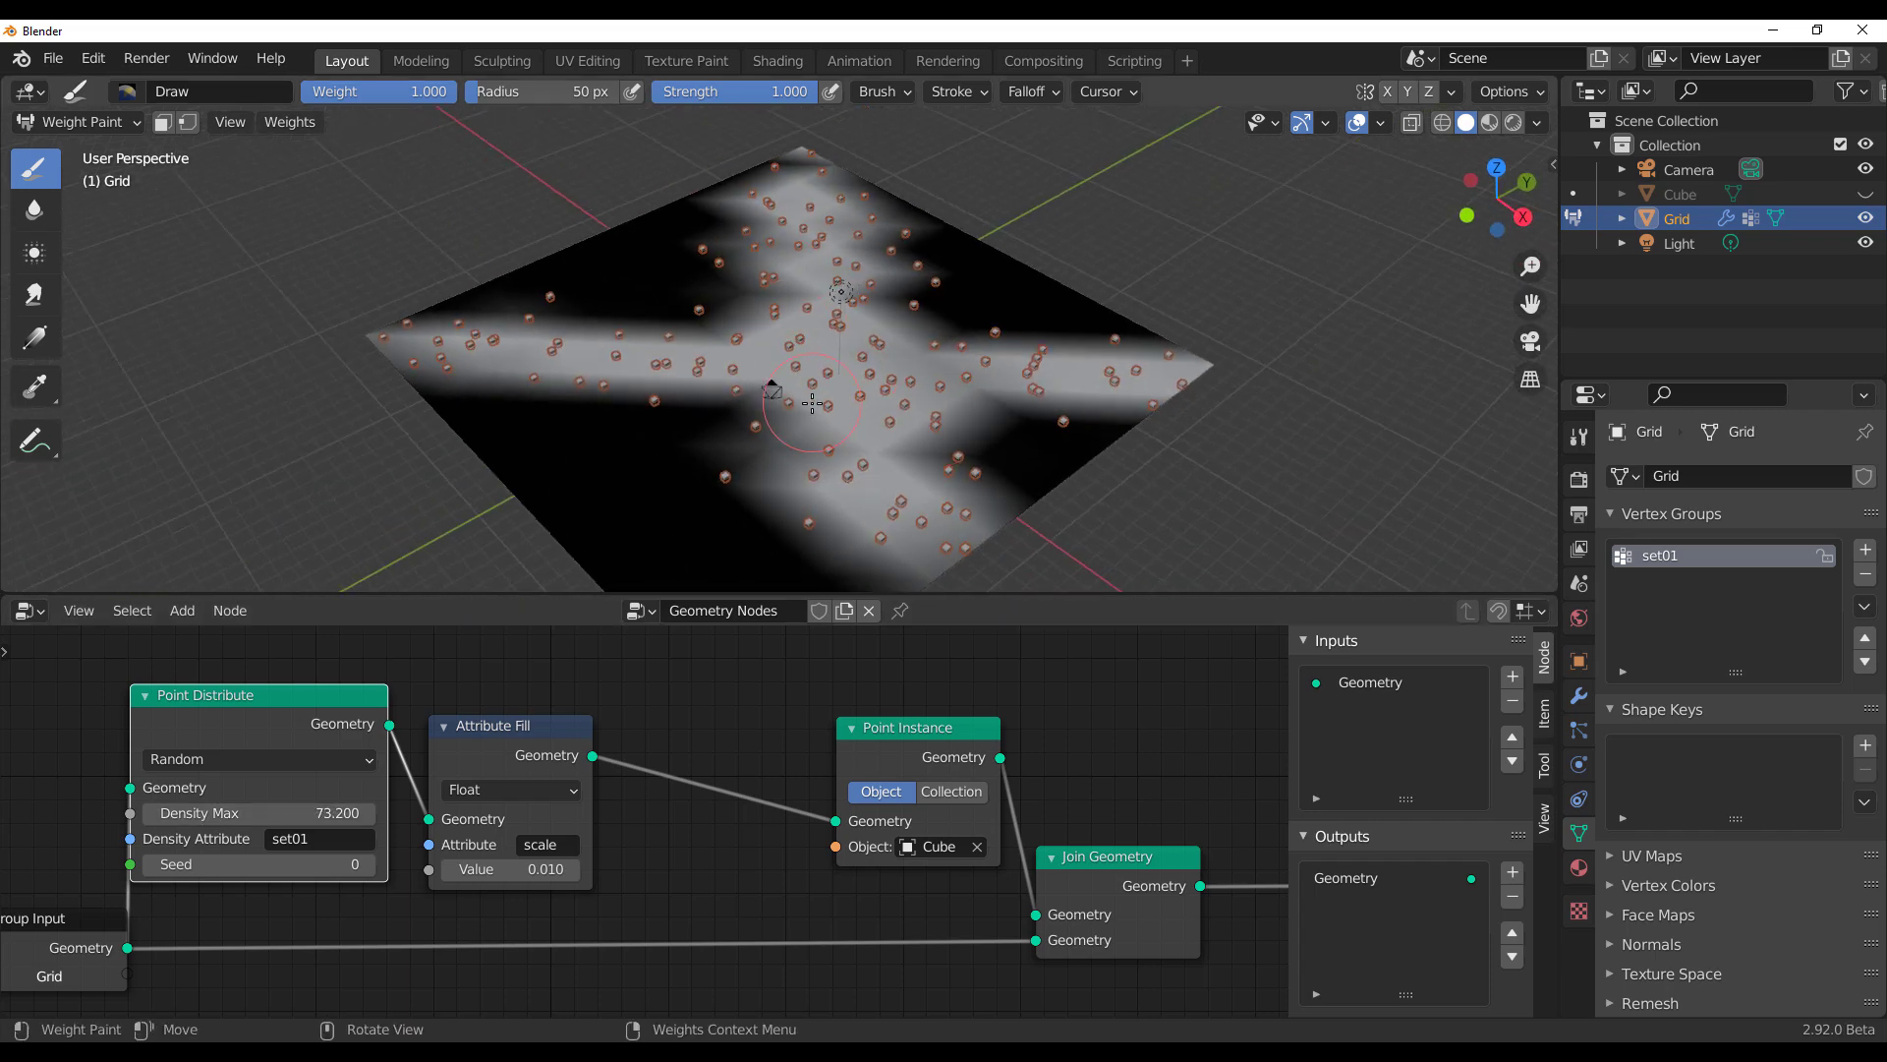
pyautogui.moveTo(695, 836); pyautogui.dragTo(652, 747, button='middle')
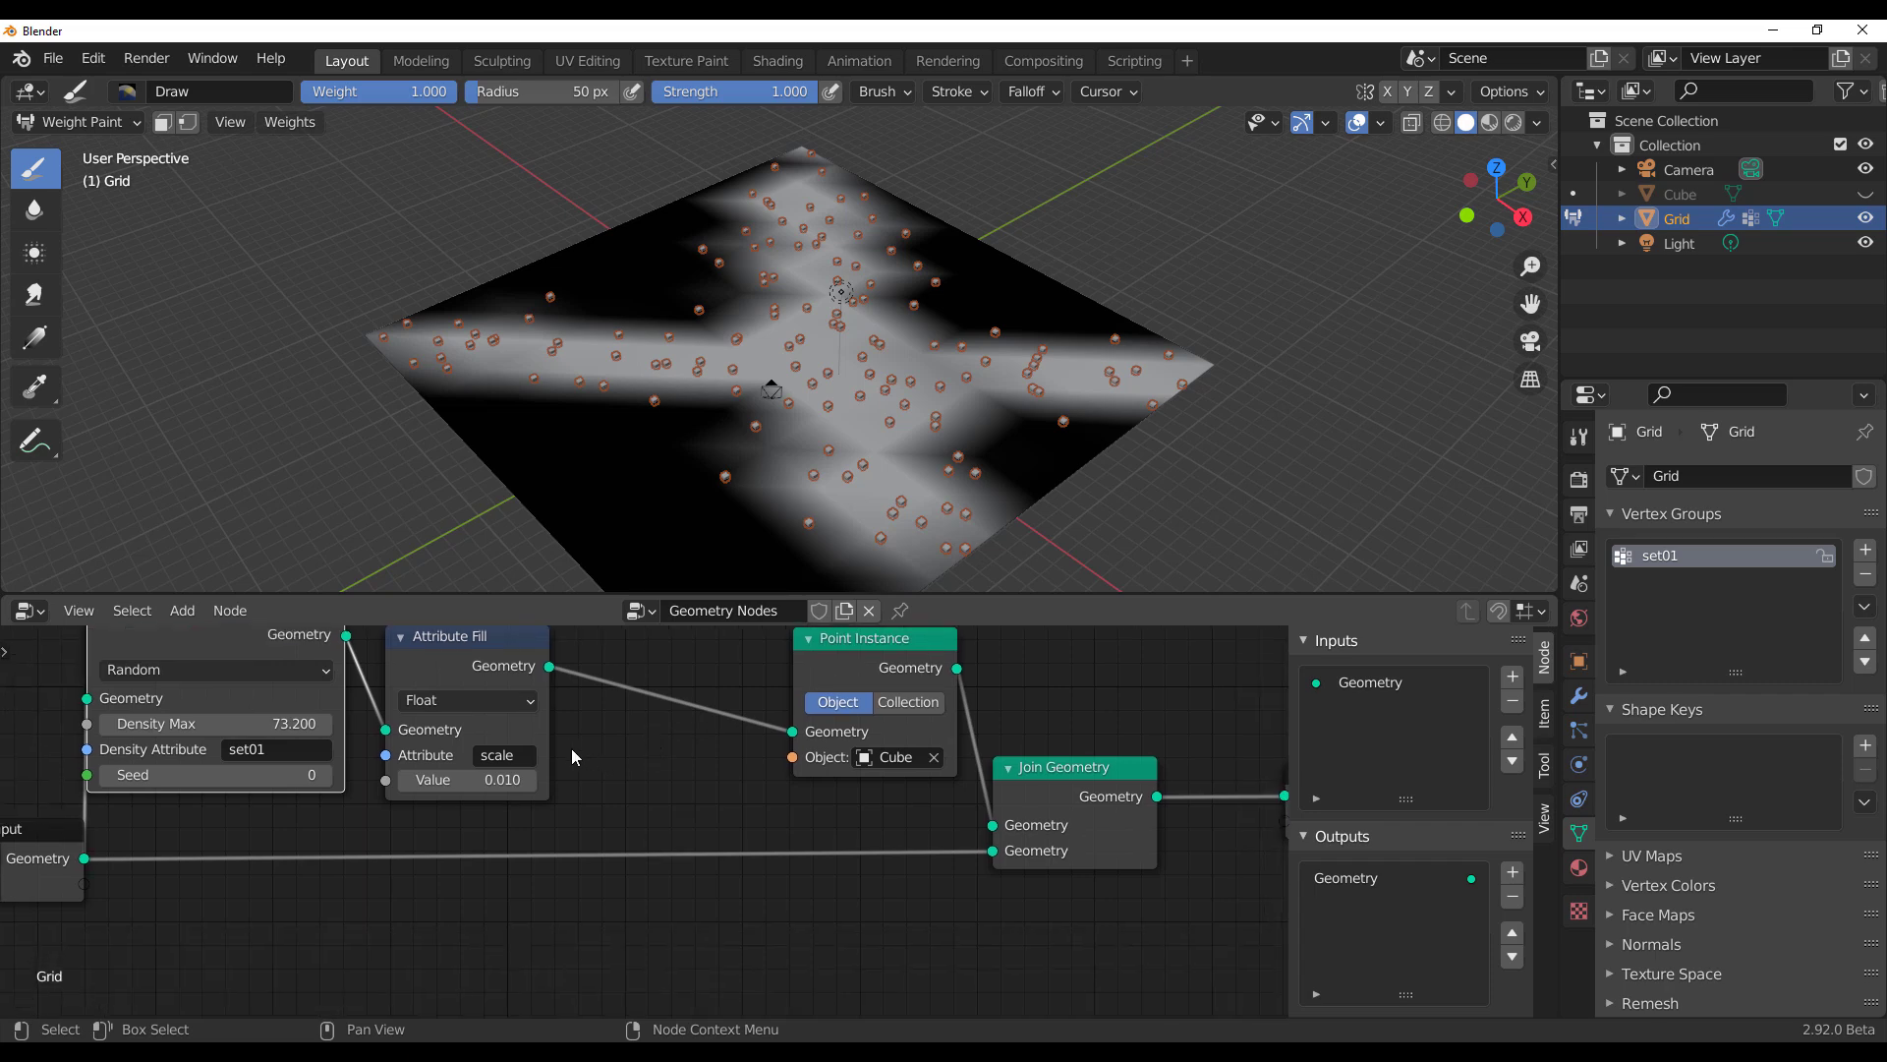
pyautogui.moveTo(590, 472); pyautogui.dragTo(475, 466, button='middle')
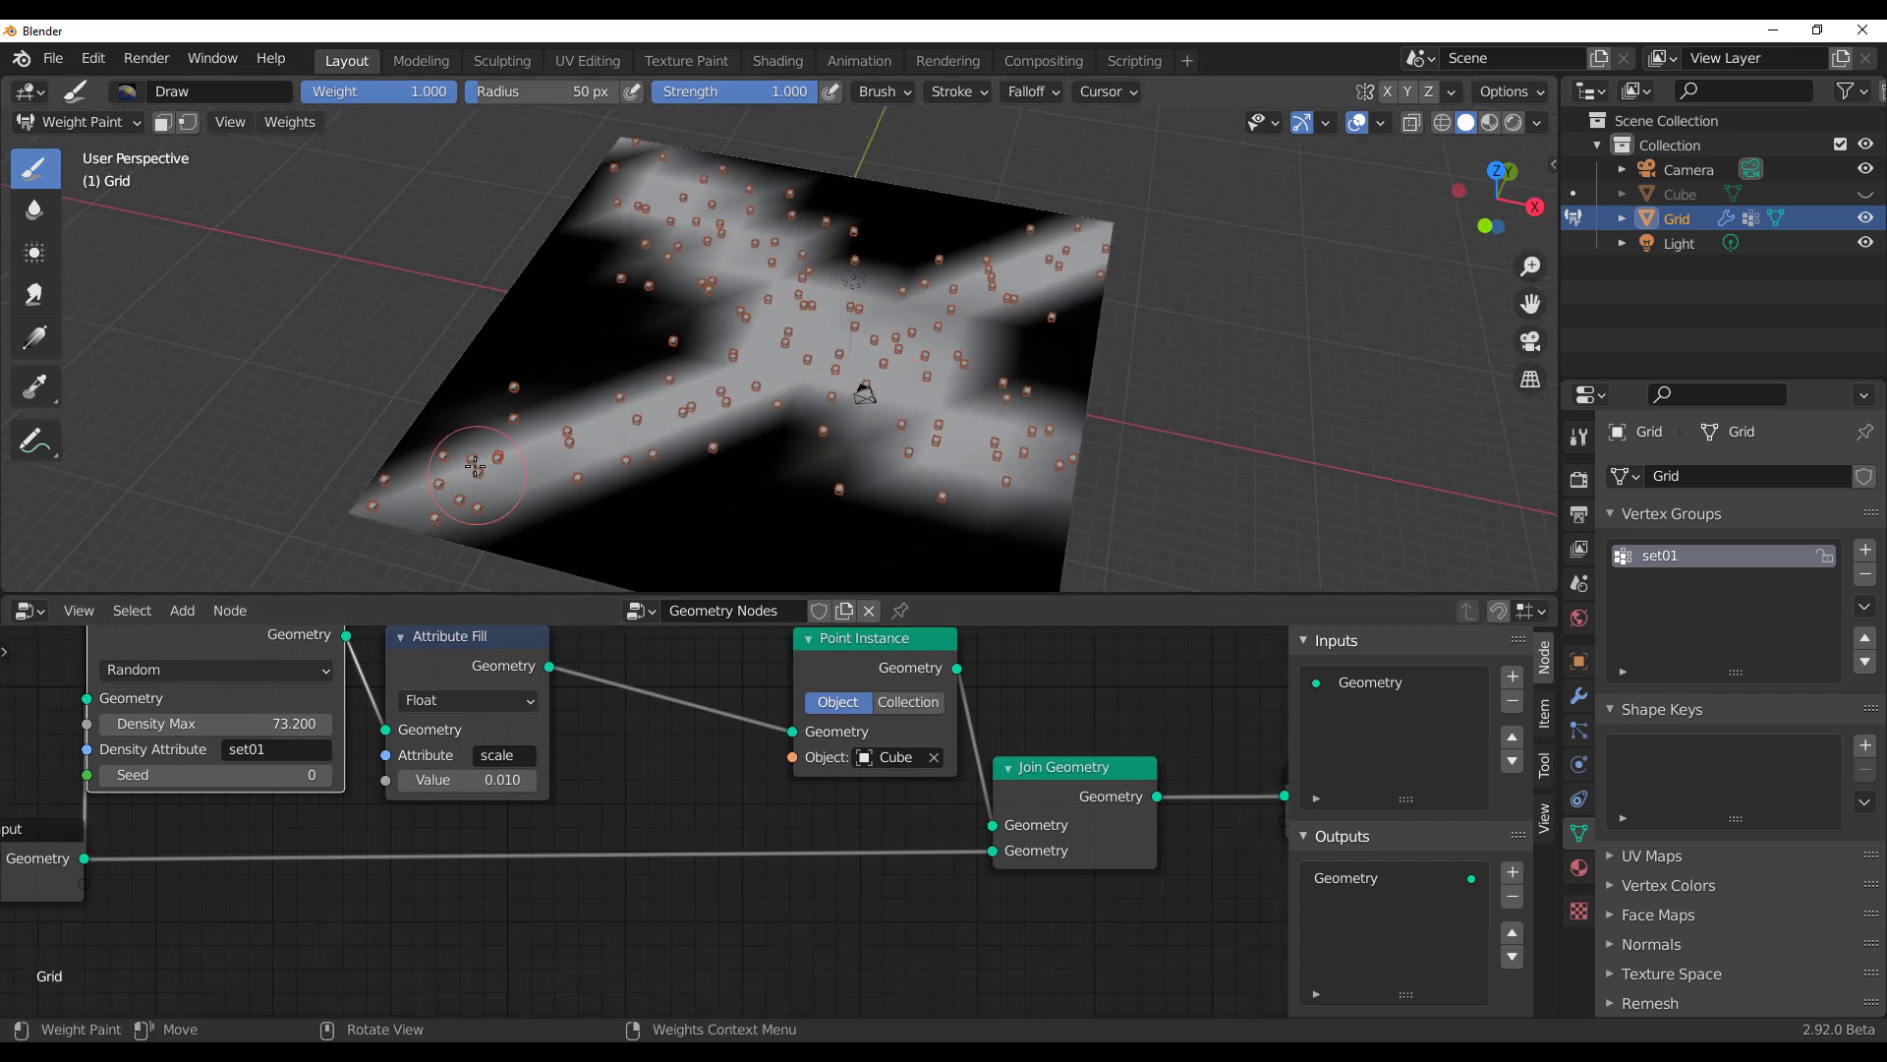
pyautogui.moveTo(585, 389); pyautogui.dragTo(753, 442, button='middle')
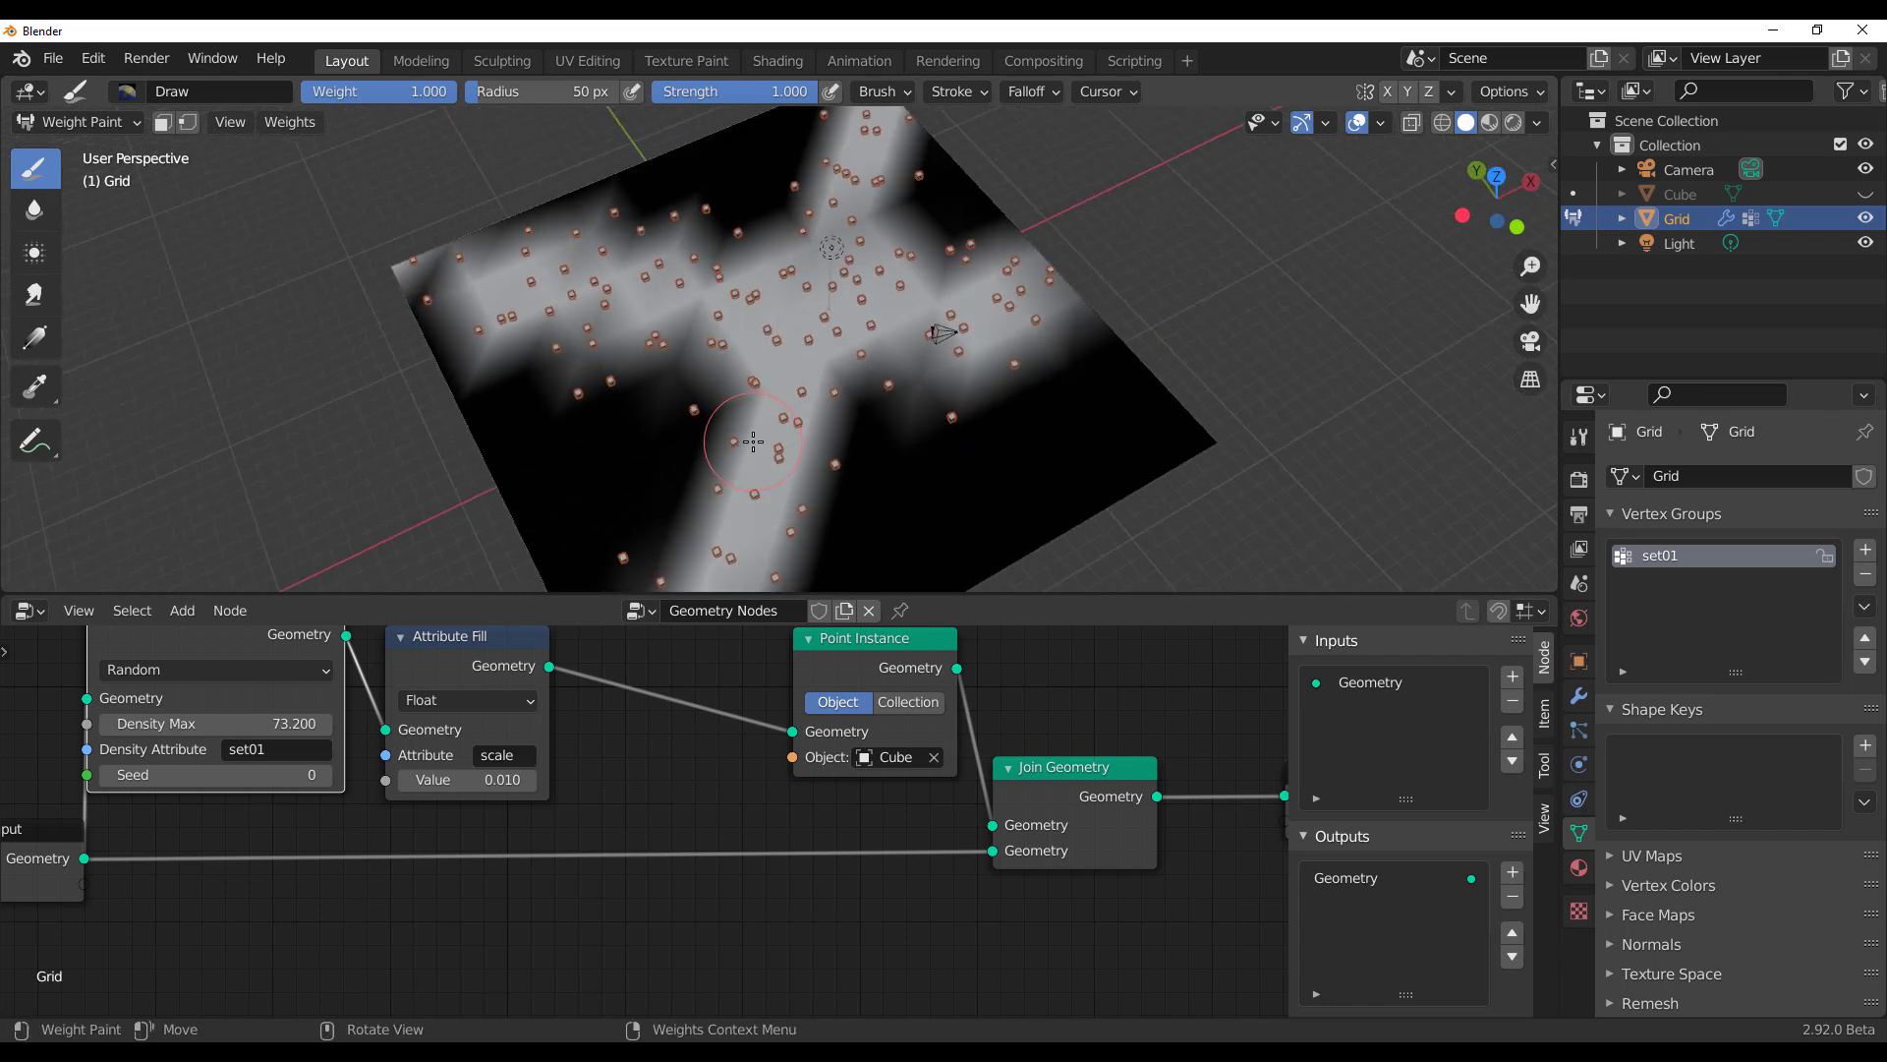
# Step: Paint extra patches of weight 1.000 on the black areas either side of the band and set Point Distribute's Density Max to 50
pyautogui.moveTo(753, 441)
pyautogui.mouseDown()
pyautogui.moveTo(580, 501)
pyautogui.moveTo(628, 447)
pyautogui.mouseUp()
pyautogui.moveTo(828, 425)
pyautogui.mouseDown()
pyautogui.moveTo(1190, 452)
pyautogui.moveTo(1057, 457)
pyautogui.mouseUp()
pyautogui.click(268, 727)
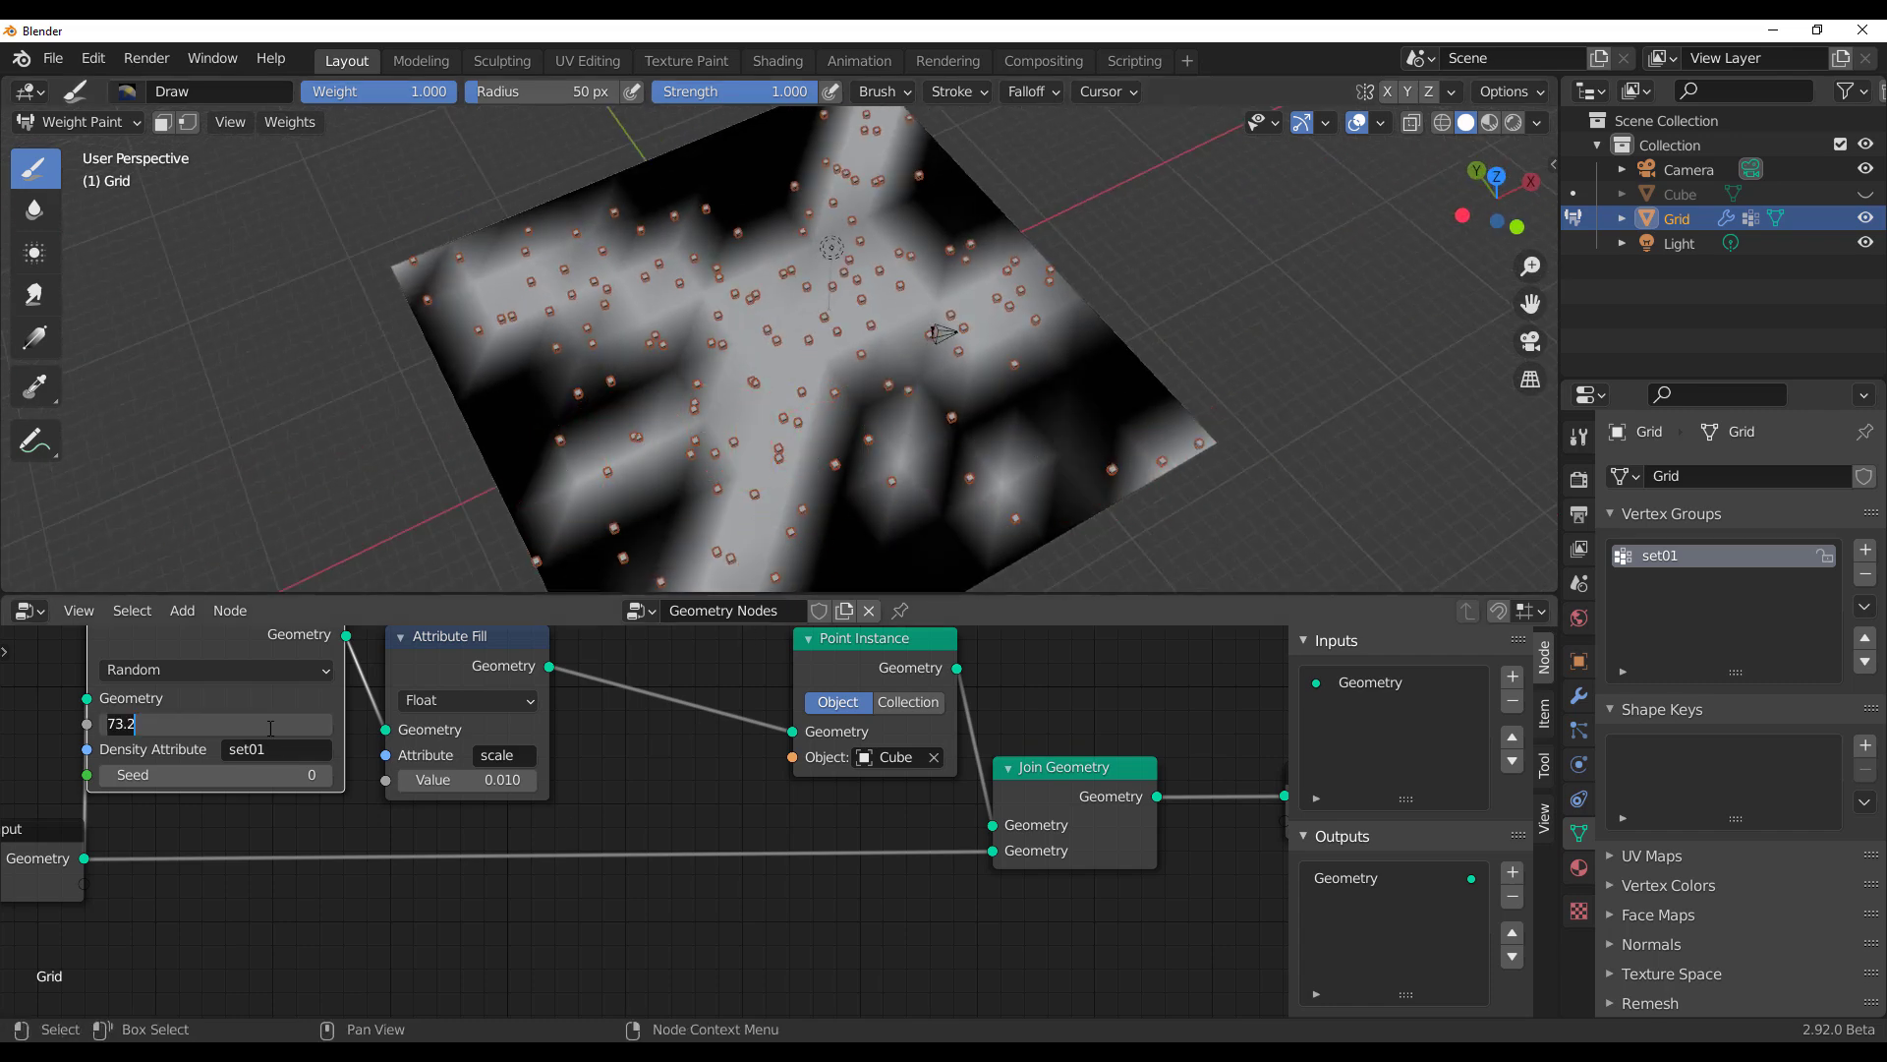
pyautogui.write('50')
pyautogui.press('Return')
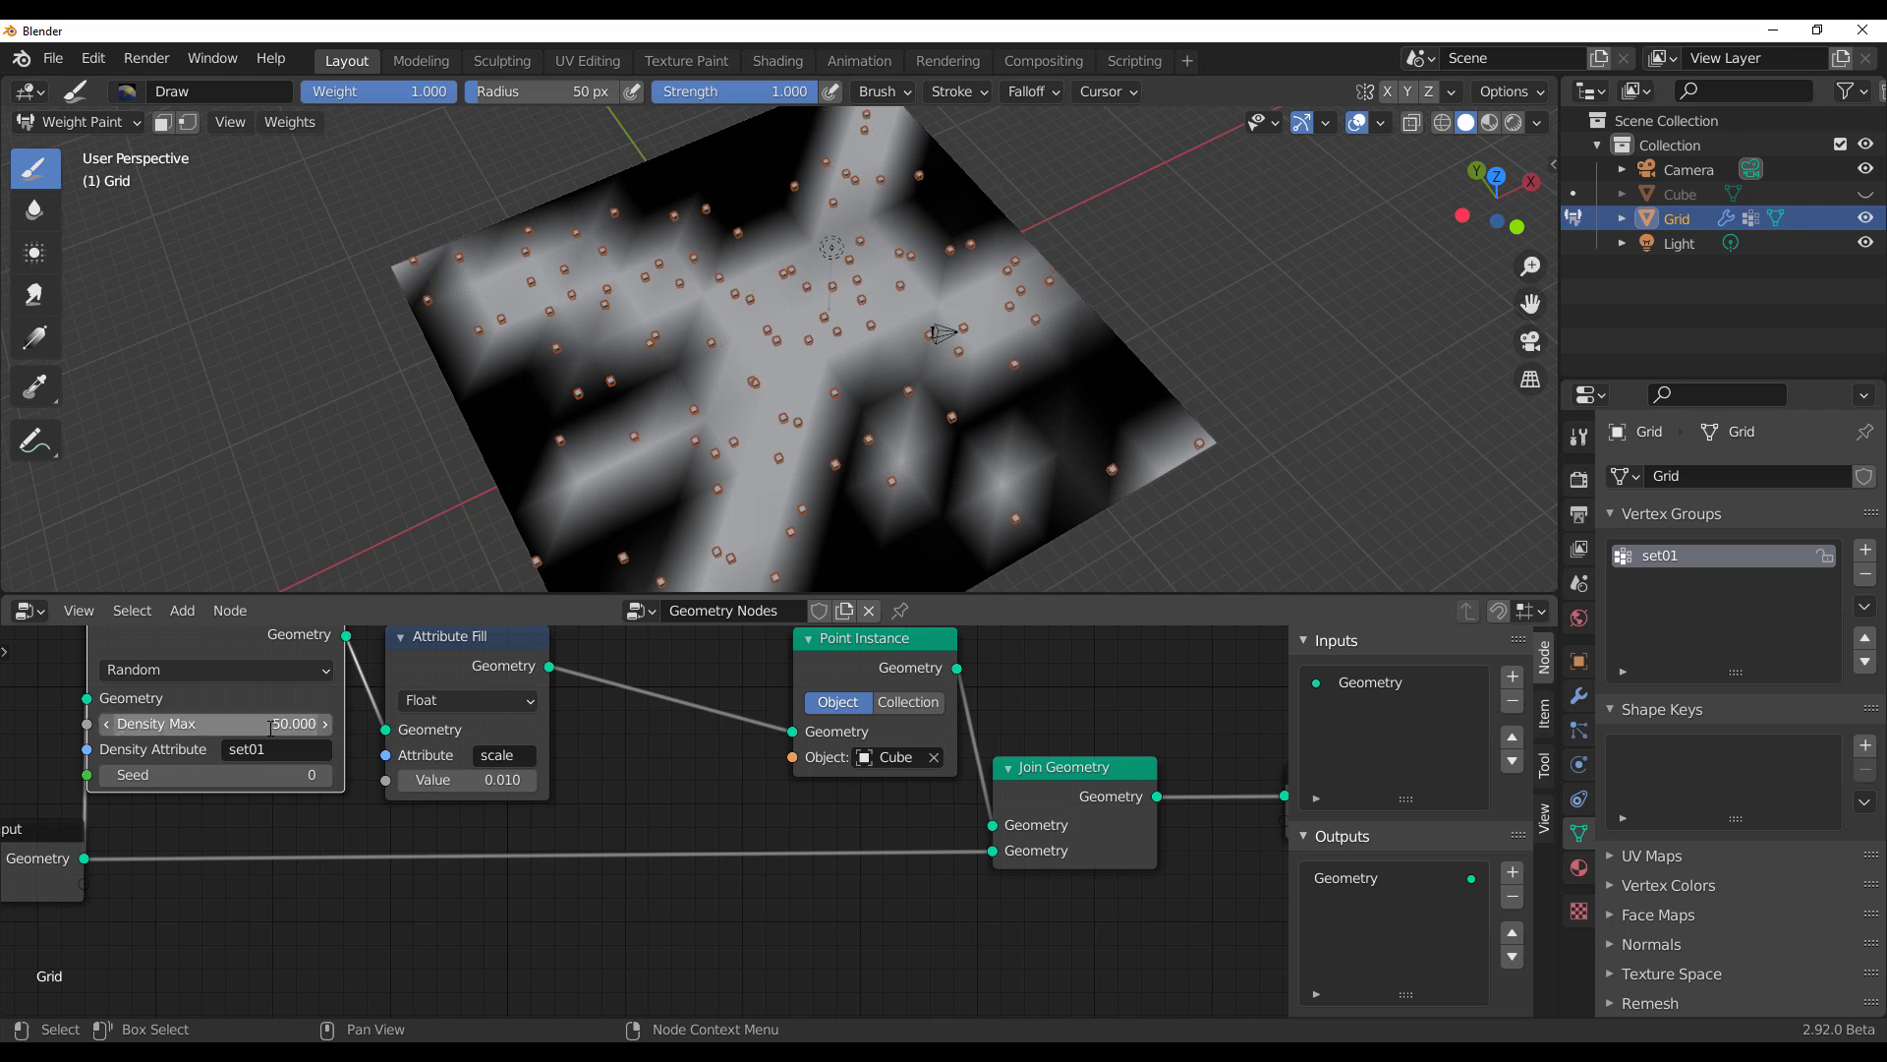
# Step: Fill most of the black areas between the painted bands with weight 1.000 and inspect the instances across the grid
pyautogui.moveTo(1134, 445)
pyautogui.mouseDown()
pyautogui.moveTo(810, 487)
pyautogui.moveTo(884, 472)
pyautogui.moveTo(943, 531)
pyautogui.moveTo(550, 482)
pyautogui.moveTo(669, 415)
pyautogui.moveTo(673, 466)
pyautogui.mouseUp()
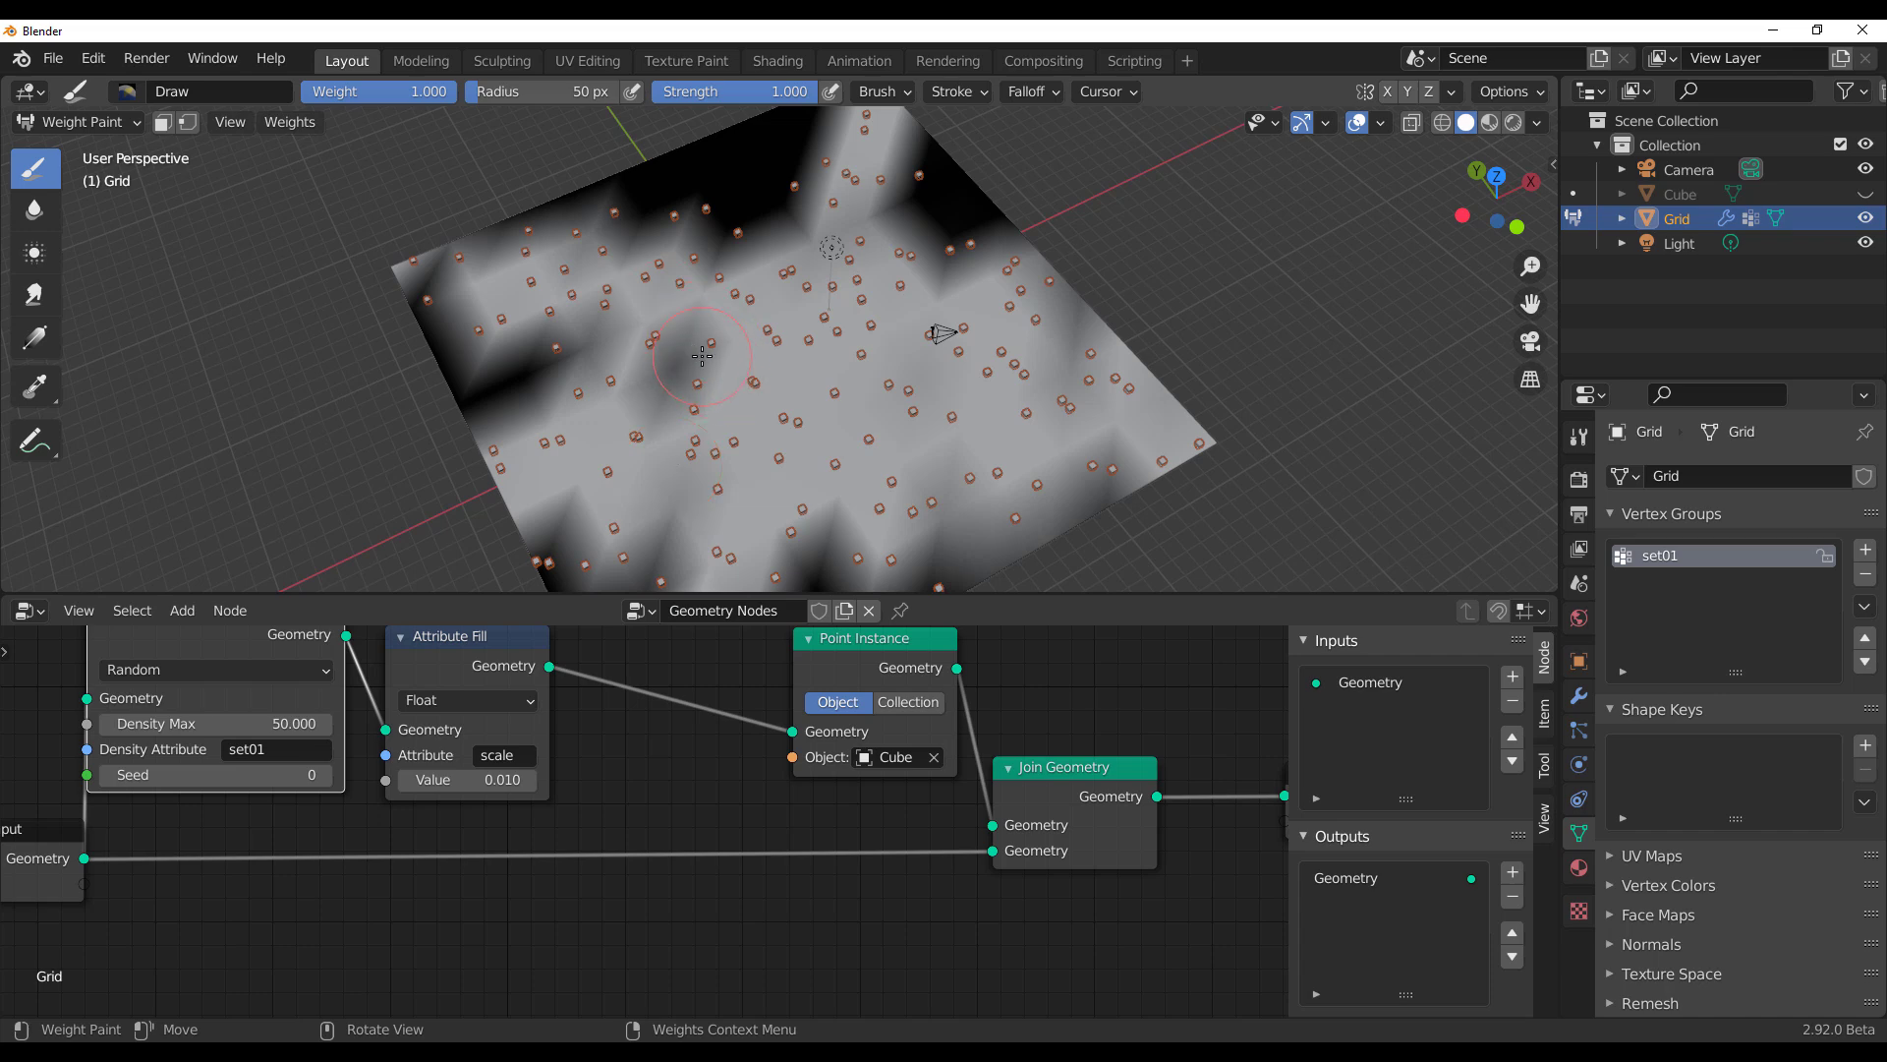
pyautogui.moveTo(702, 355)
pyautogui.mouseDown(button='middle')
pyautogui.moveTo(788, 372)
pyautogui.moveTo(752, 370)
pyautogui.mouseUp(button='middle')
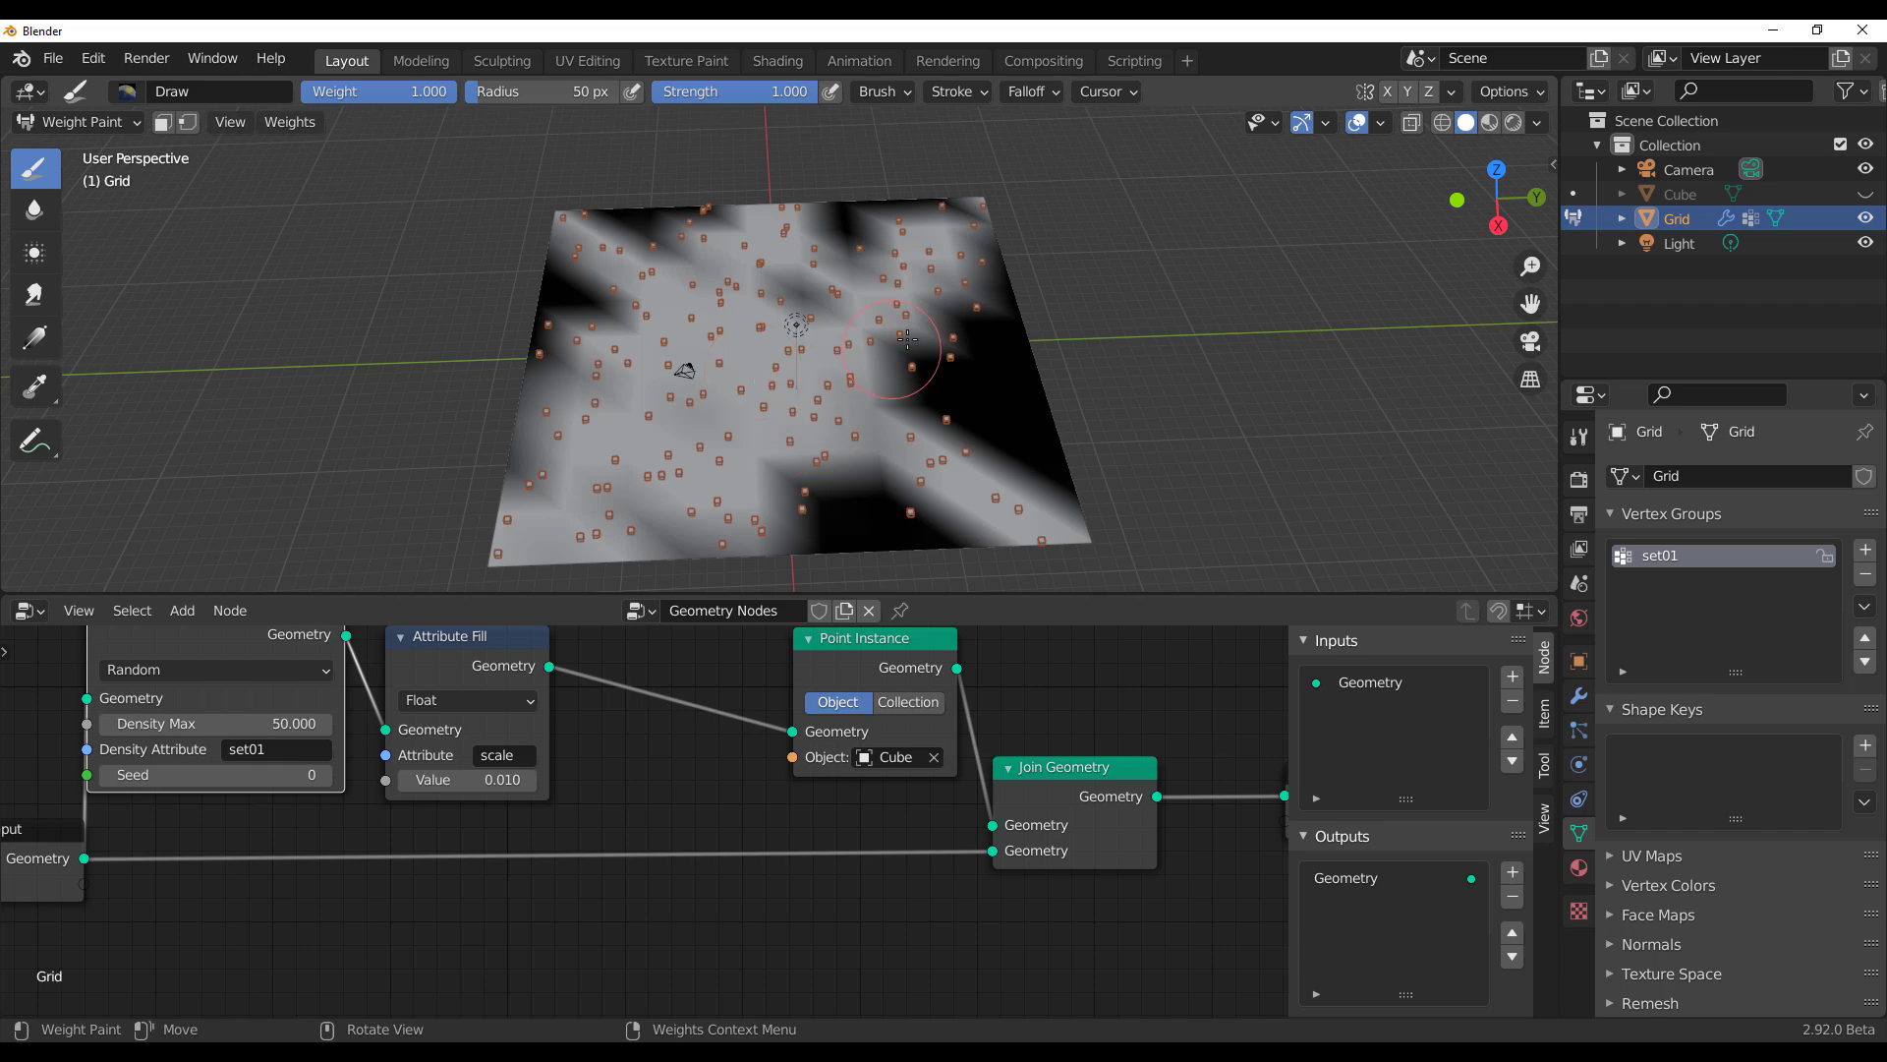
pyautogui.moveTo(906, 340); pyautogui.dragTo(609, 413, button='middle')
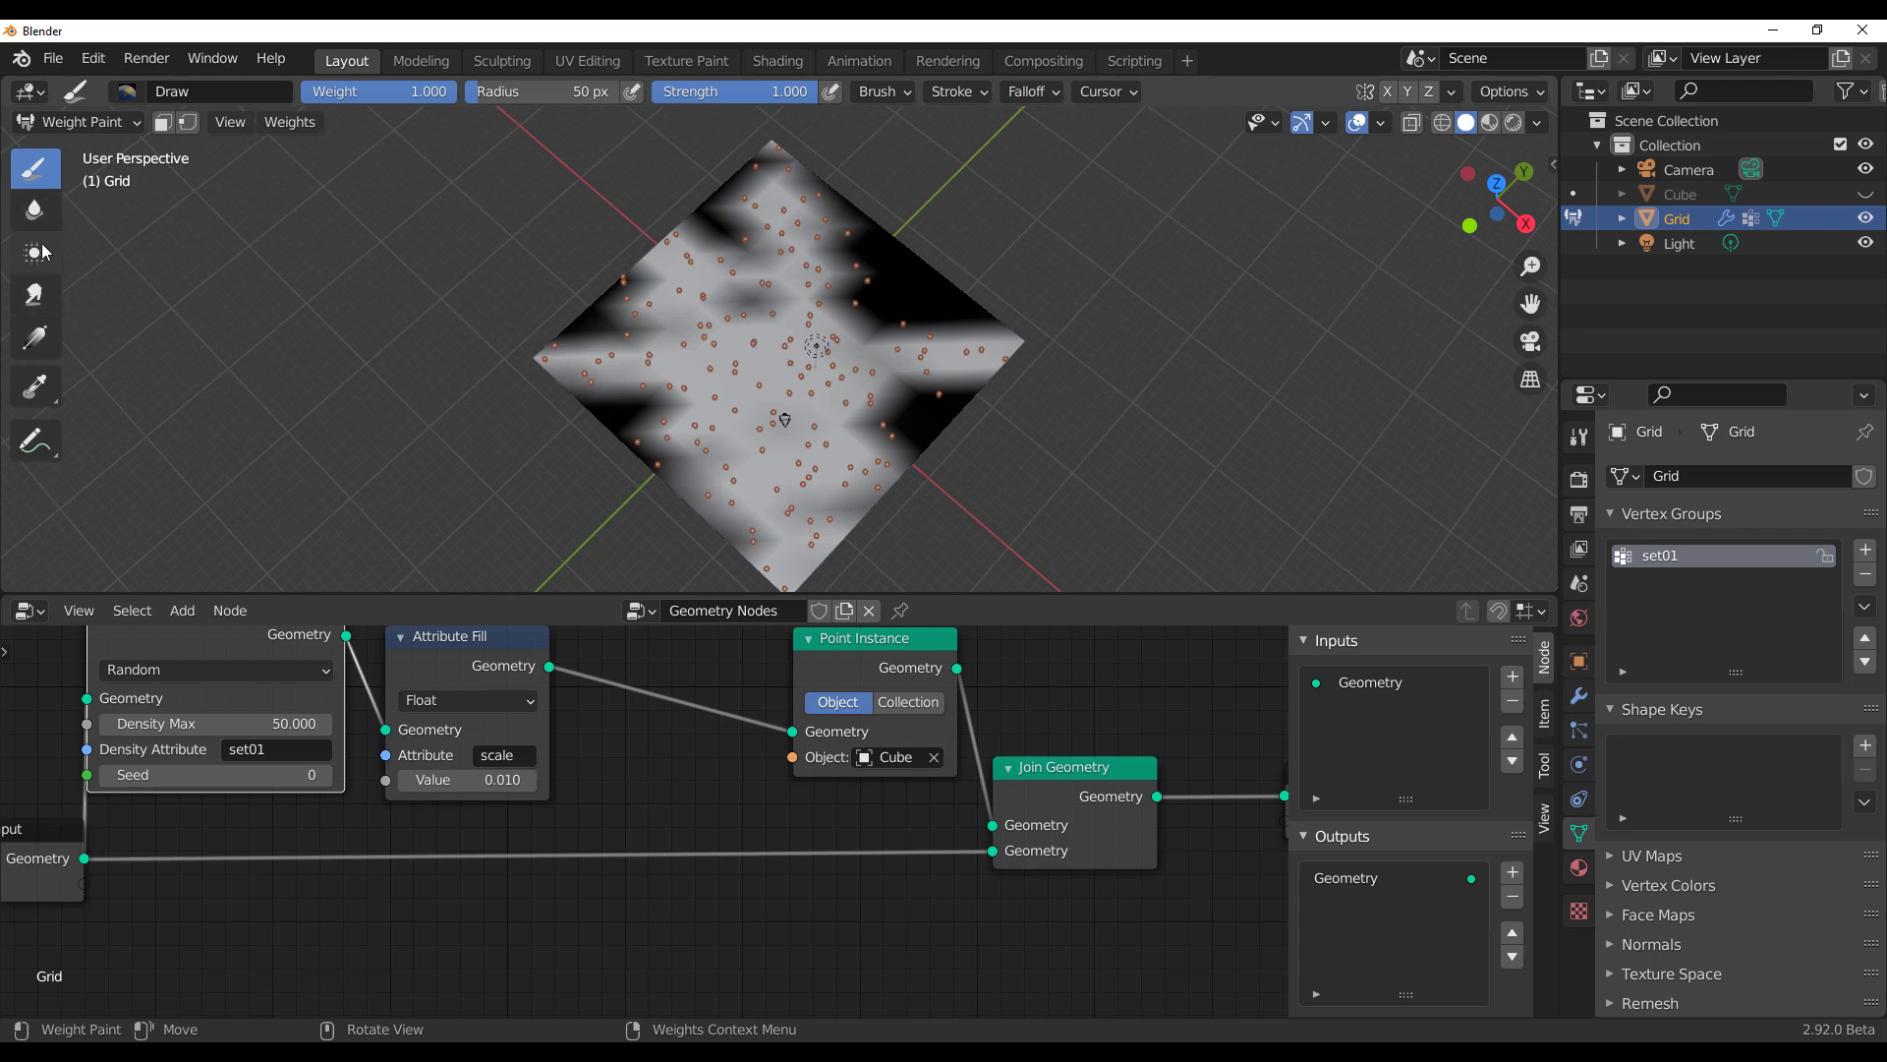
# Step: Set the brush weight to 0.000 and paint over the whole grid to clear its weights
pyautogui.moveTo(429, 94); pyautogui.dragTo(298, 92)
pyautogui.moveTo(1003, 314)
pyautogui.mouseDown()
pyautogui.moveTo(835, 394)
pyautogui.moveTo(773, 465)
pyautogui.mouseUp()
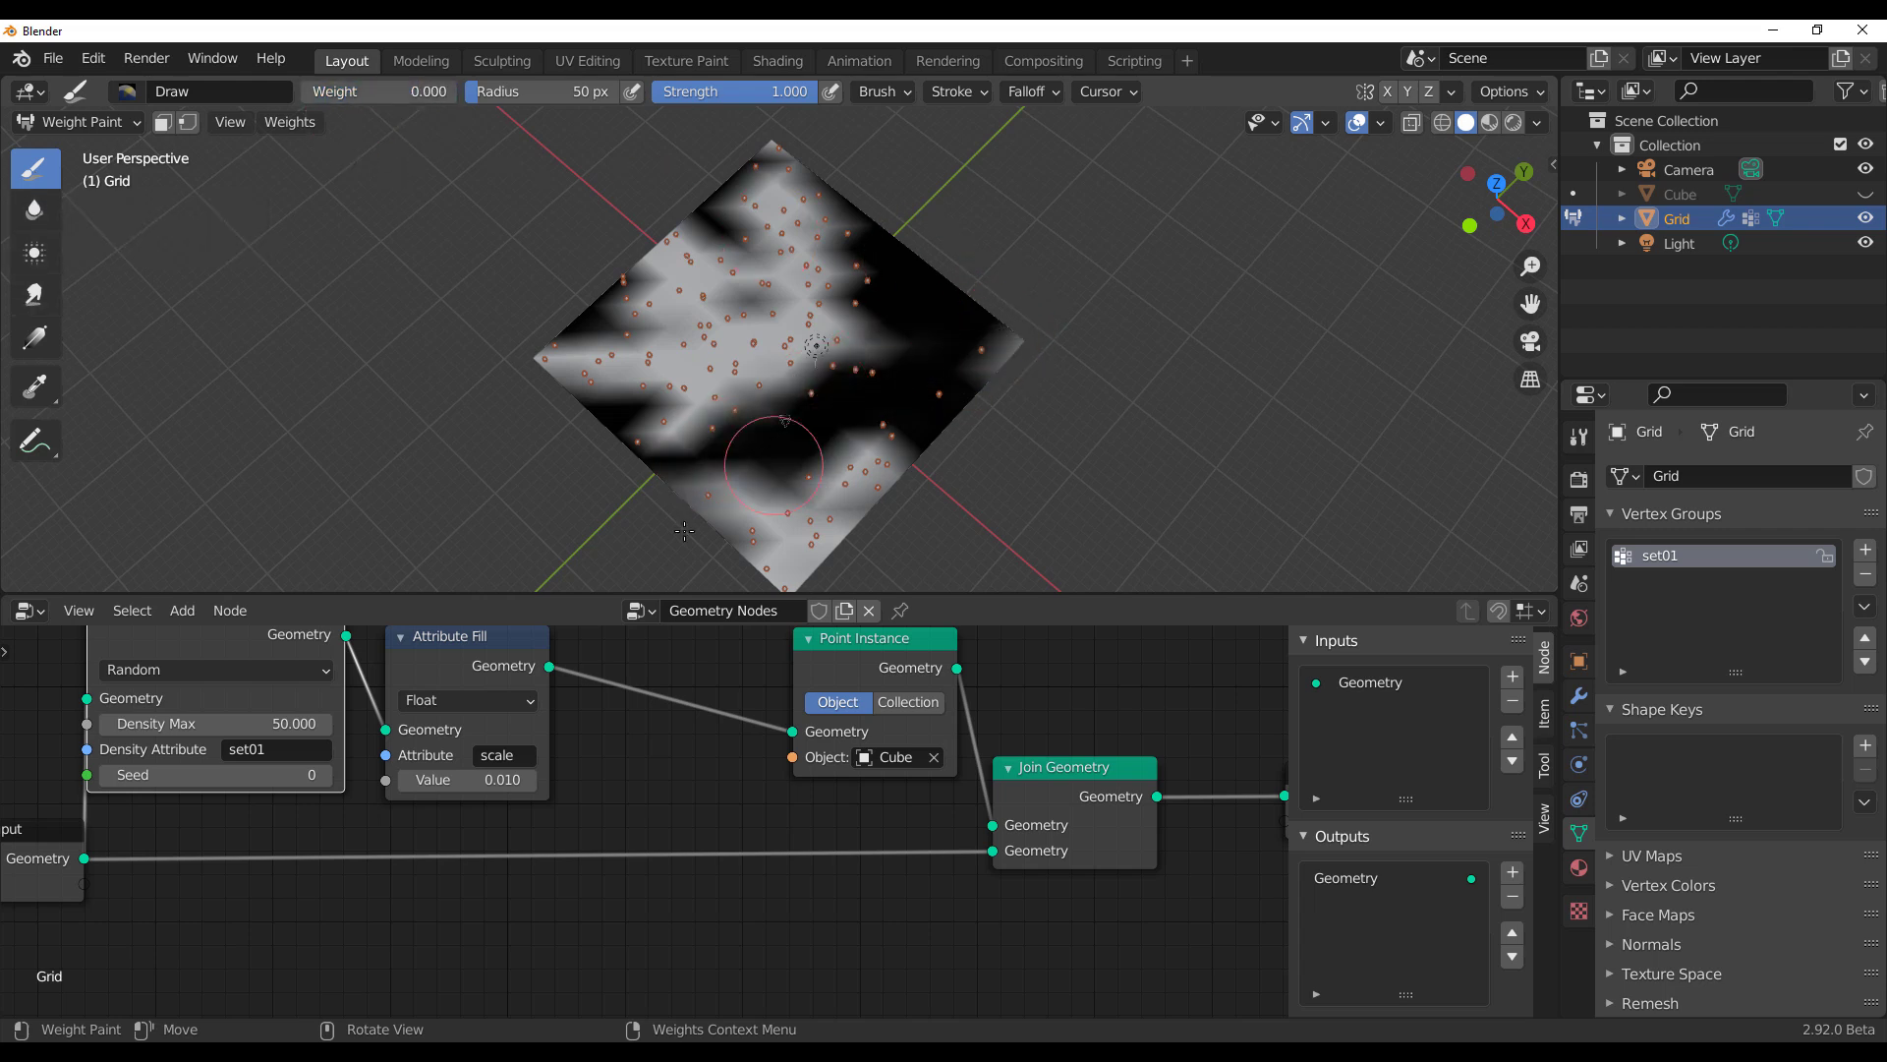
pyautogui.moveTo(684, 531)
pyautogui.mouseDown()
pyautogui.moveTo(786, 536)
pyautogui.moveTo(1004, 388)
pyautogui.moveTo(728, 565)
pyautogui.mouseUp()
pyautogui.scroll(2, 814, 387)
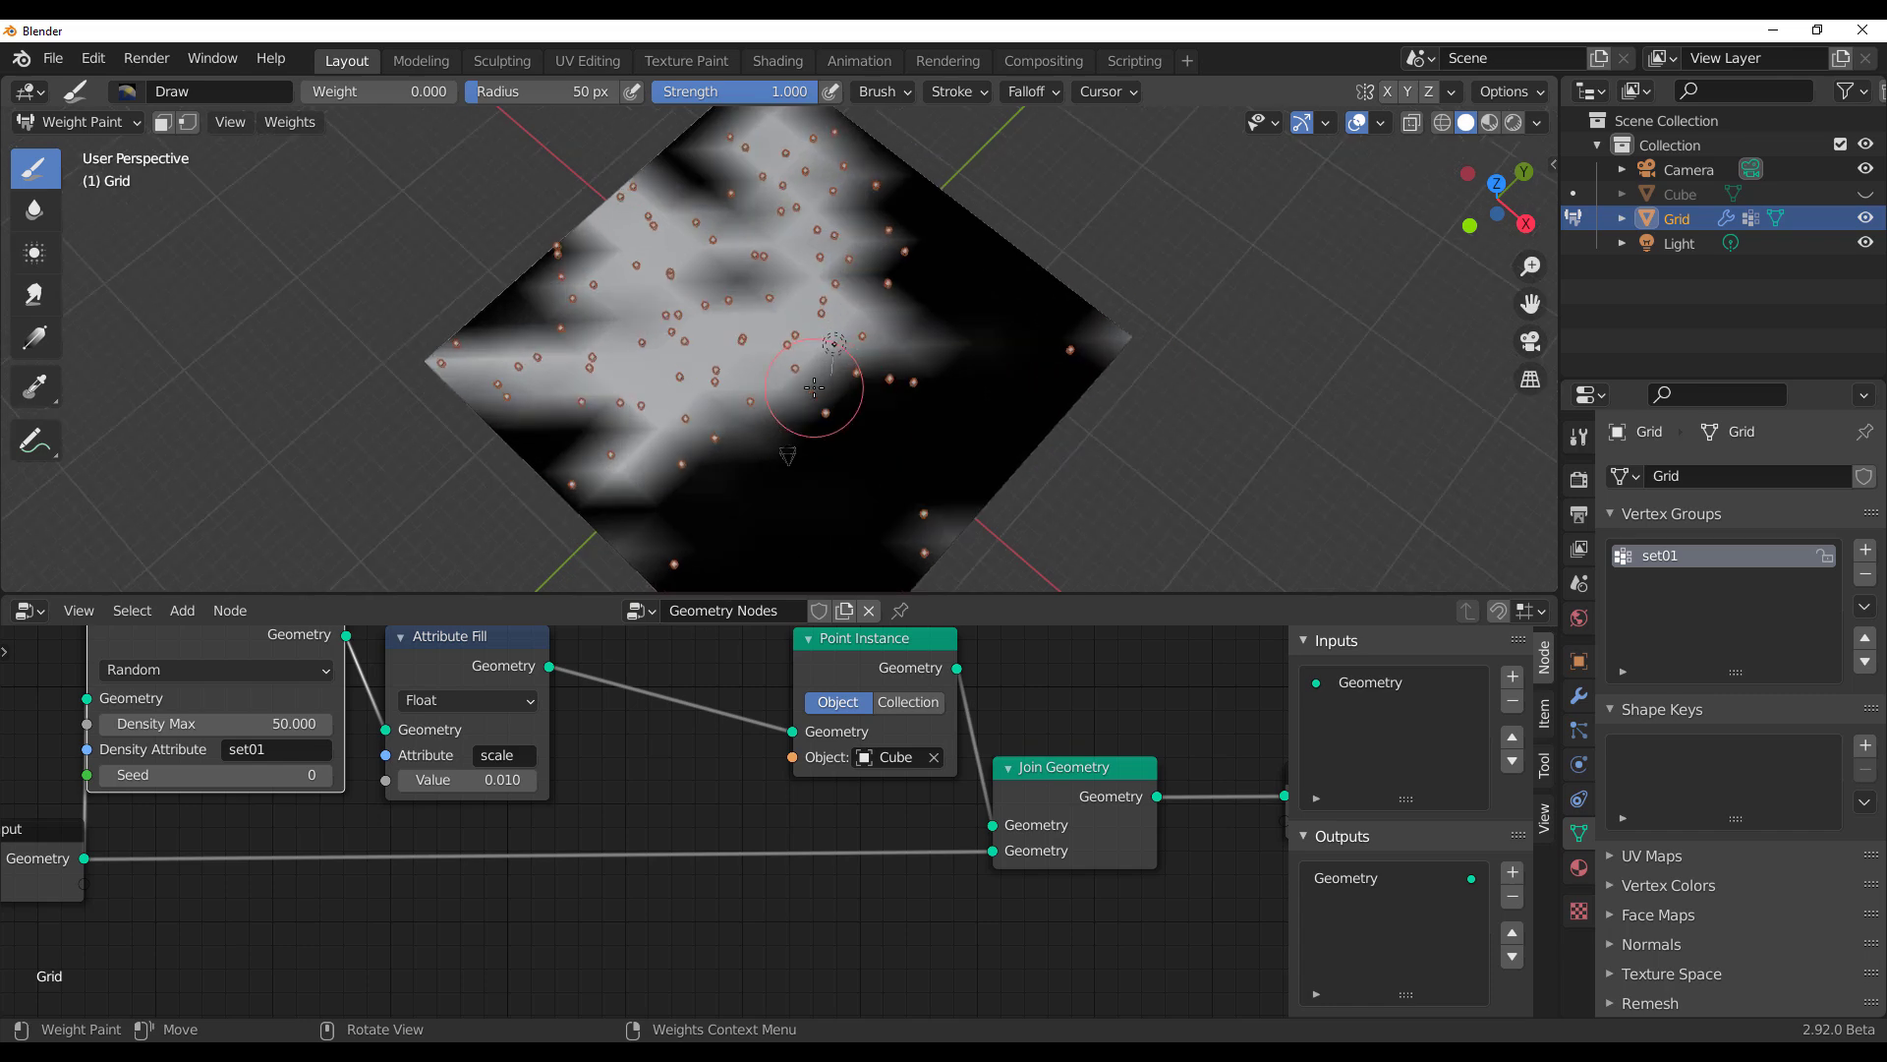
pyautogui.scroll(-8, 814, 386)
pyautogui.moveTo(776, 369)
pyautogui.mouseDown()
pyautogui.moveTo(757, 339)
pyautogui.moveTo(855, 226)
pyautogui.moveTo(788, 292)
pyautogui.mouseUp()
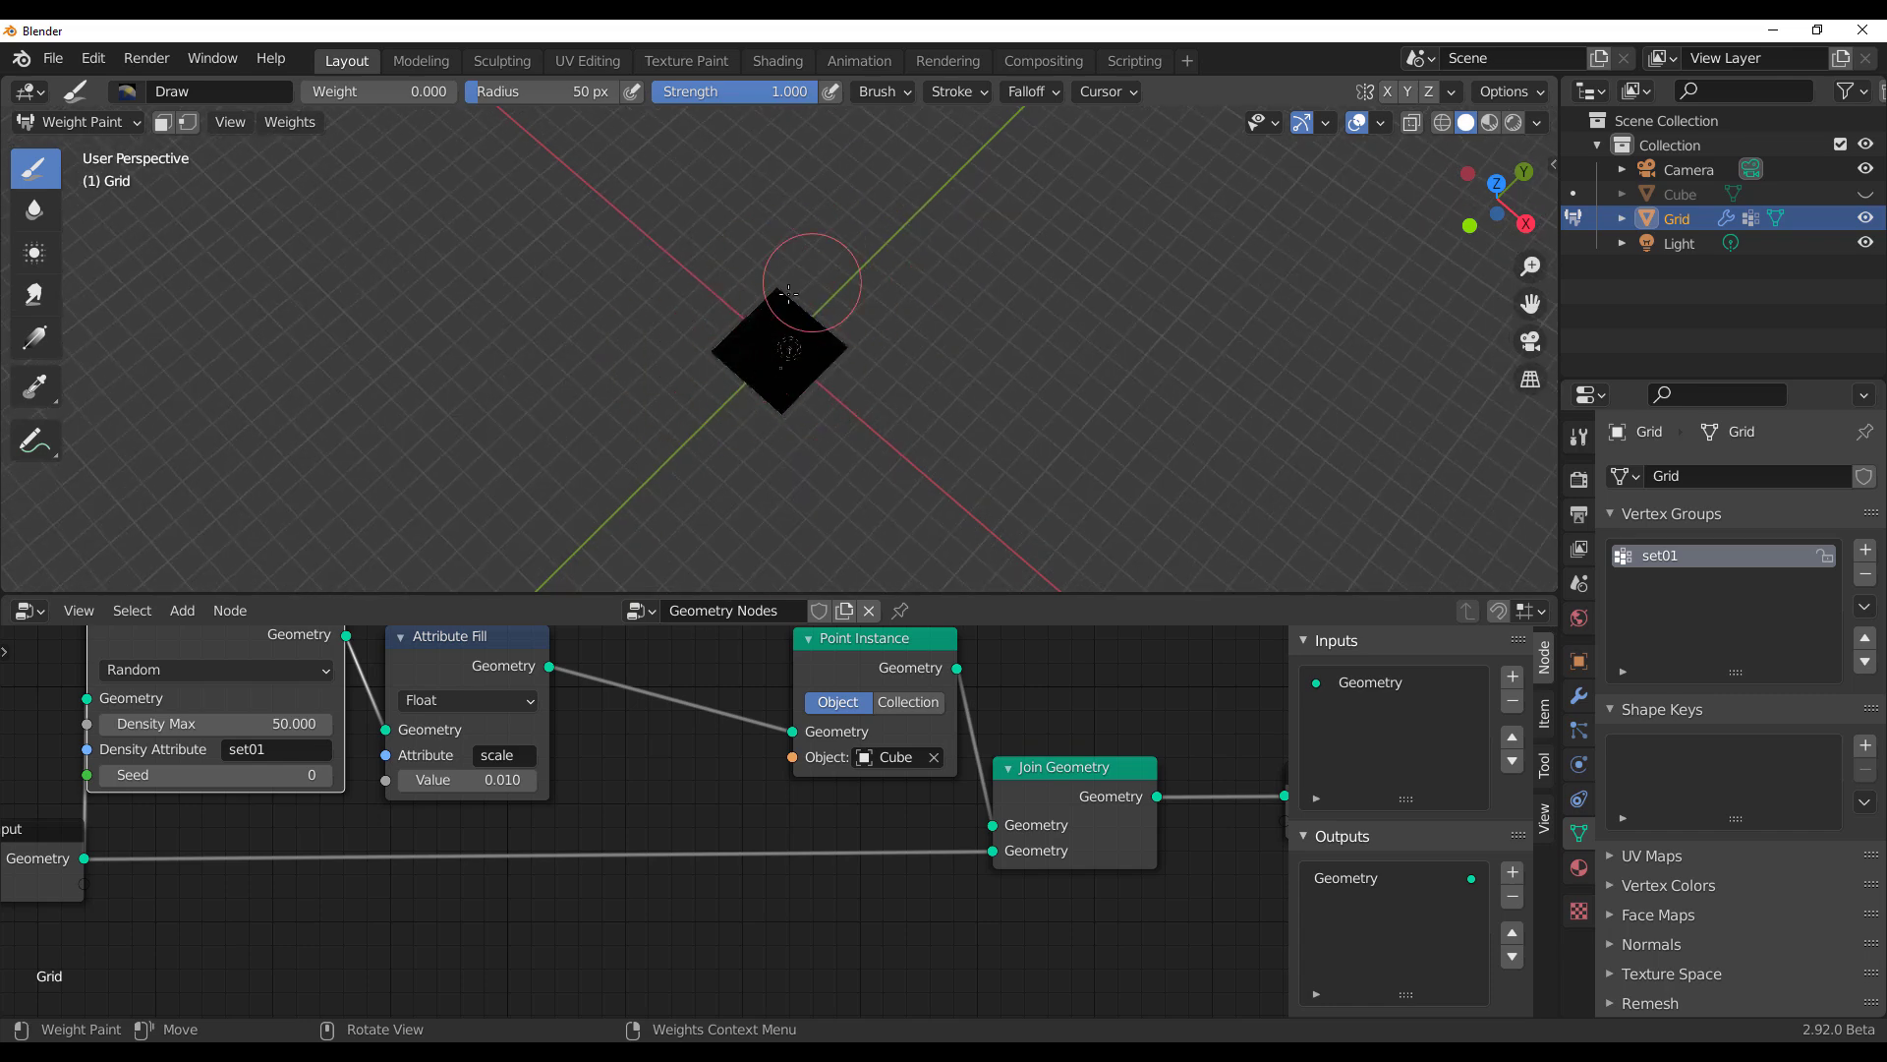
pyautogui.scroll(10, 786, 295)
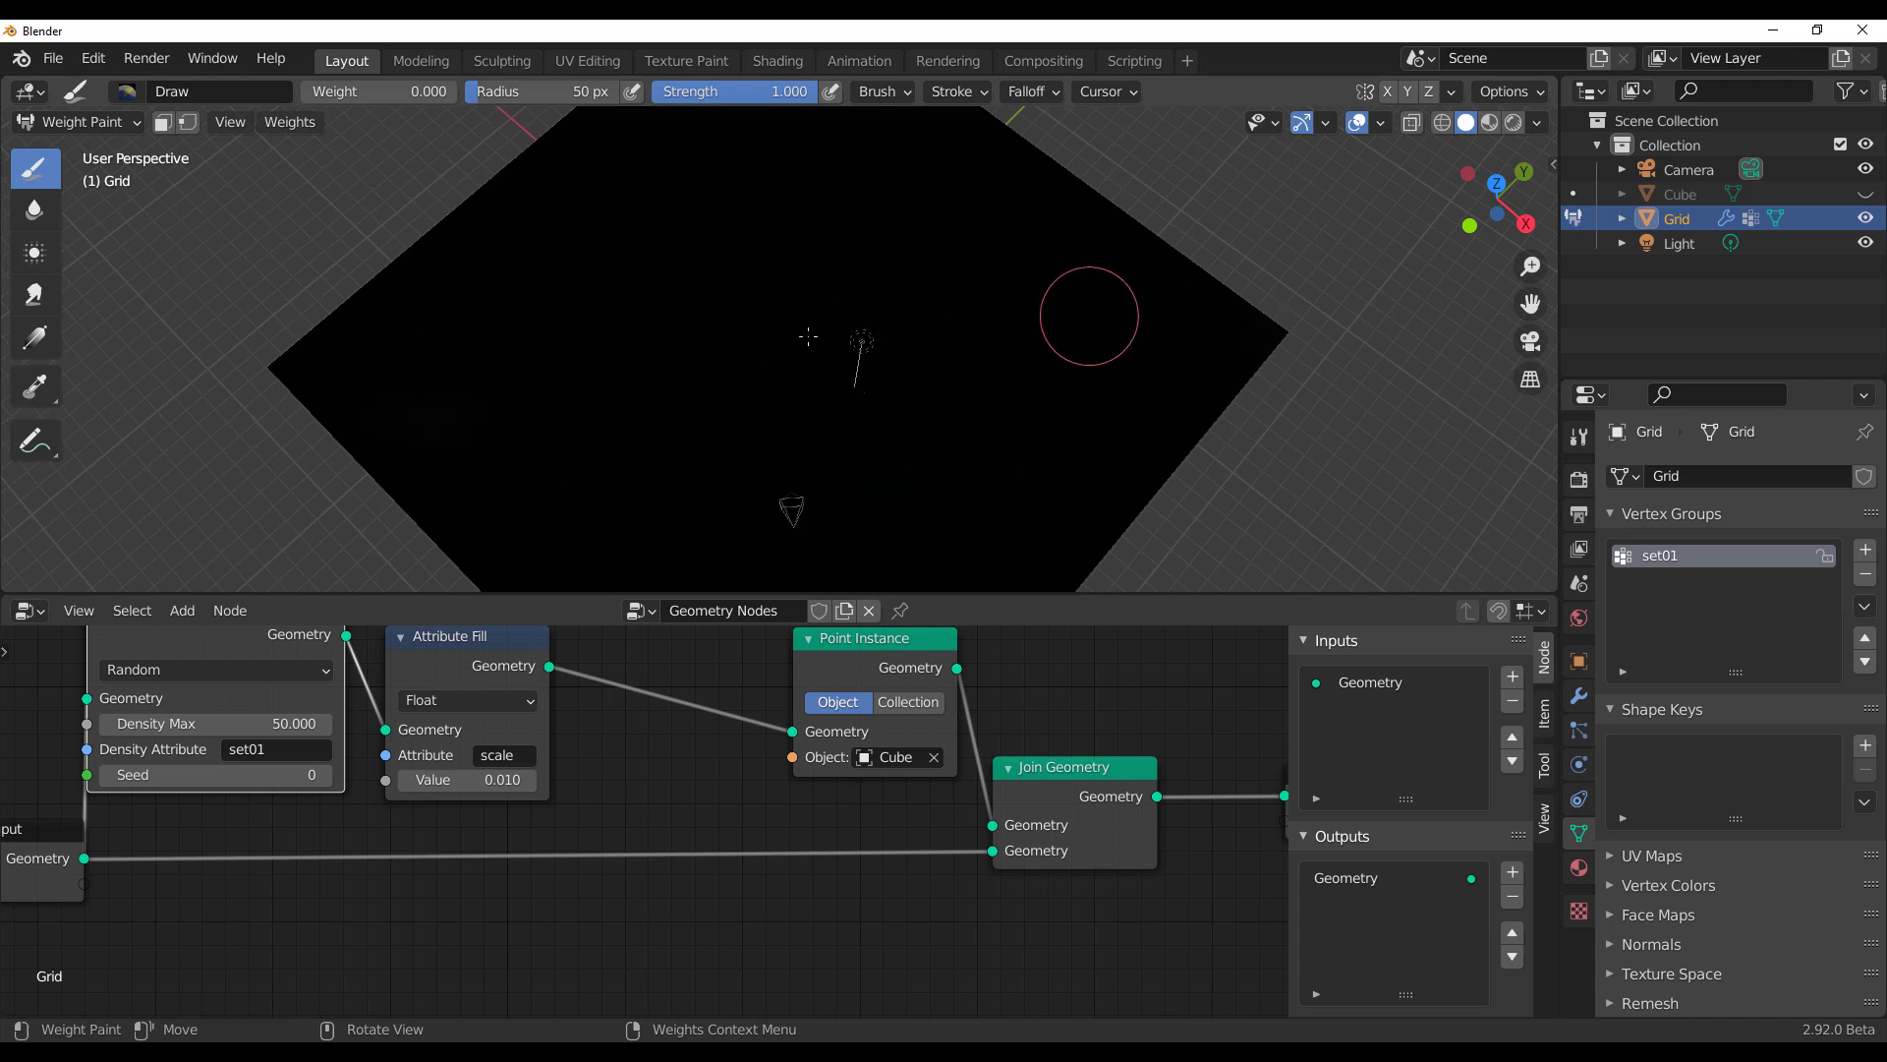
# Step: Try a patch of weight 1.000 in the middle of the cleared grid and undo it
pyautogui.moveTo(371, 87); pyautogui.dragTo(457, 87)
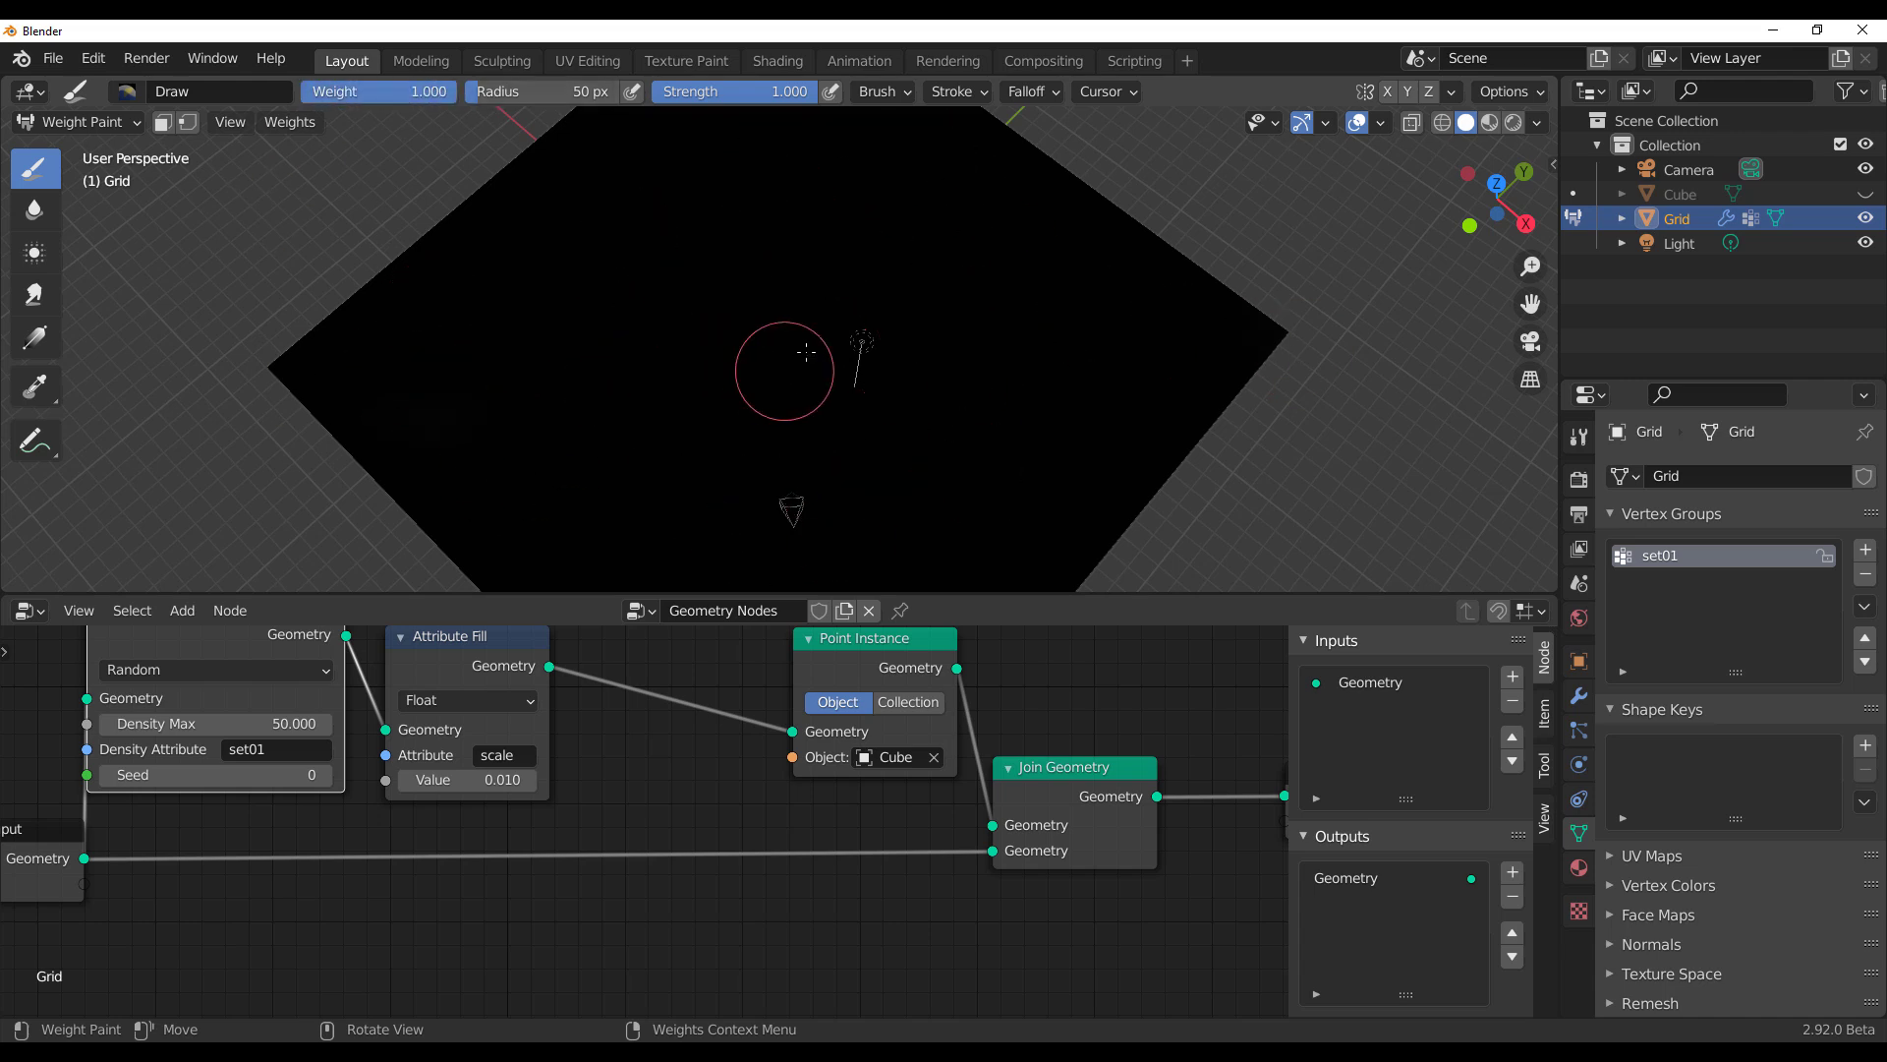
pyautogui.moveTo(806, 351)
pyautogui.mouseDown()
pyautogui.moveTo(763, 312)
pyautogui.moveTo(870, 400)
pyautogui.moveTo(713, 408)
pyautogui.moveTo(844, 364)
pyautogui.mouseUp()
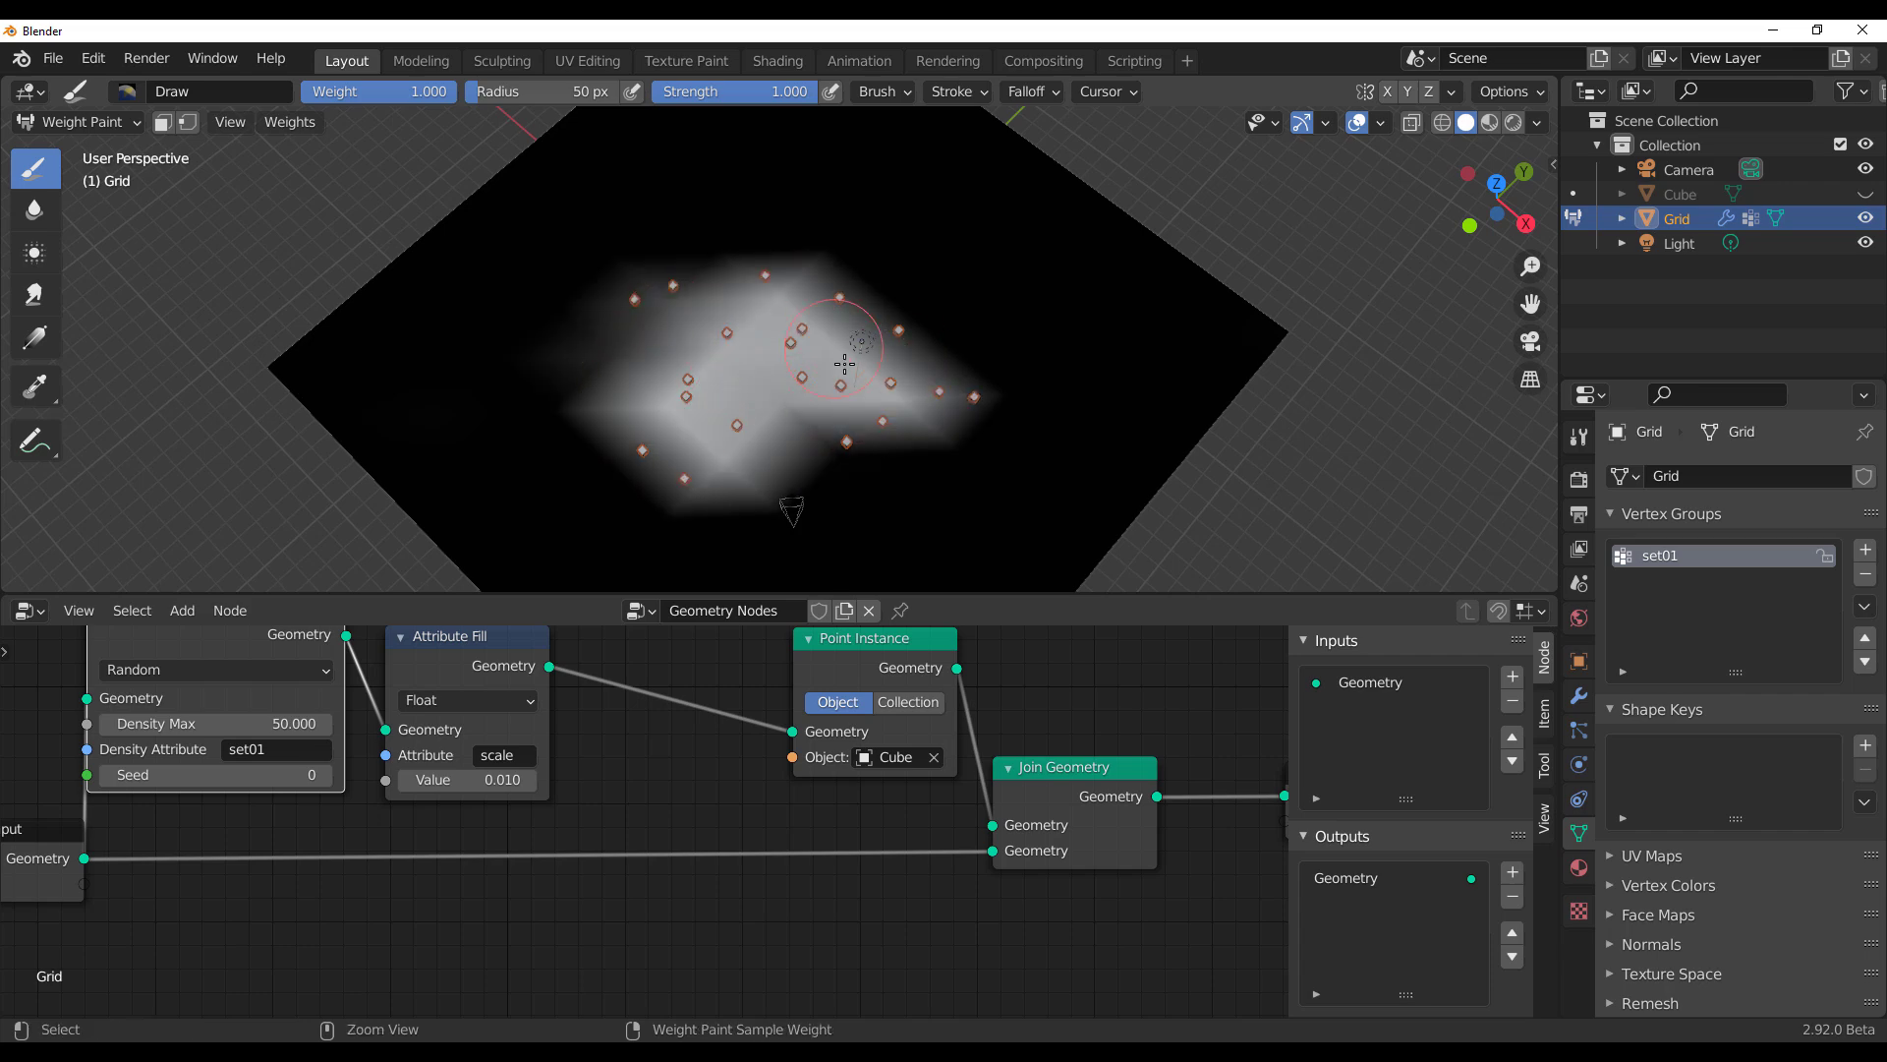
pyautogui.hotkey('ctrl', 'z')
# Step: Subdivide the whole grid mesh twice in Edit Mode and return to Weight Paint
pyautogui.scroll(-2, 926, 418)
pyautogui.press('Tab')
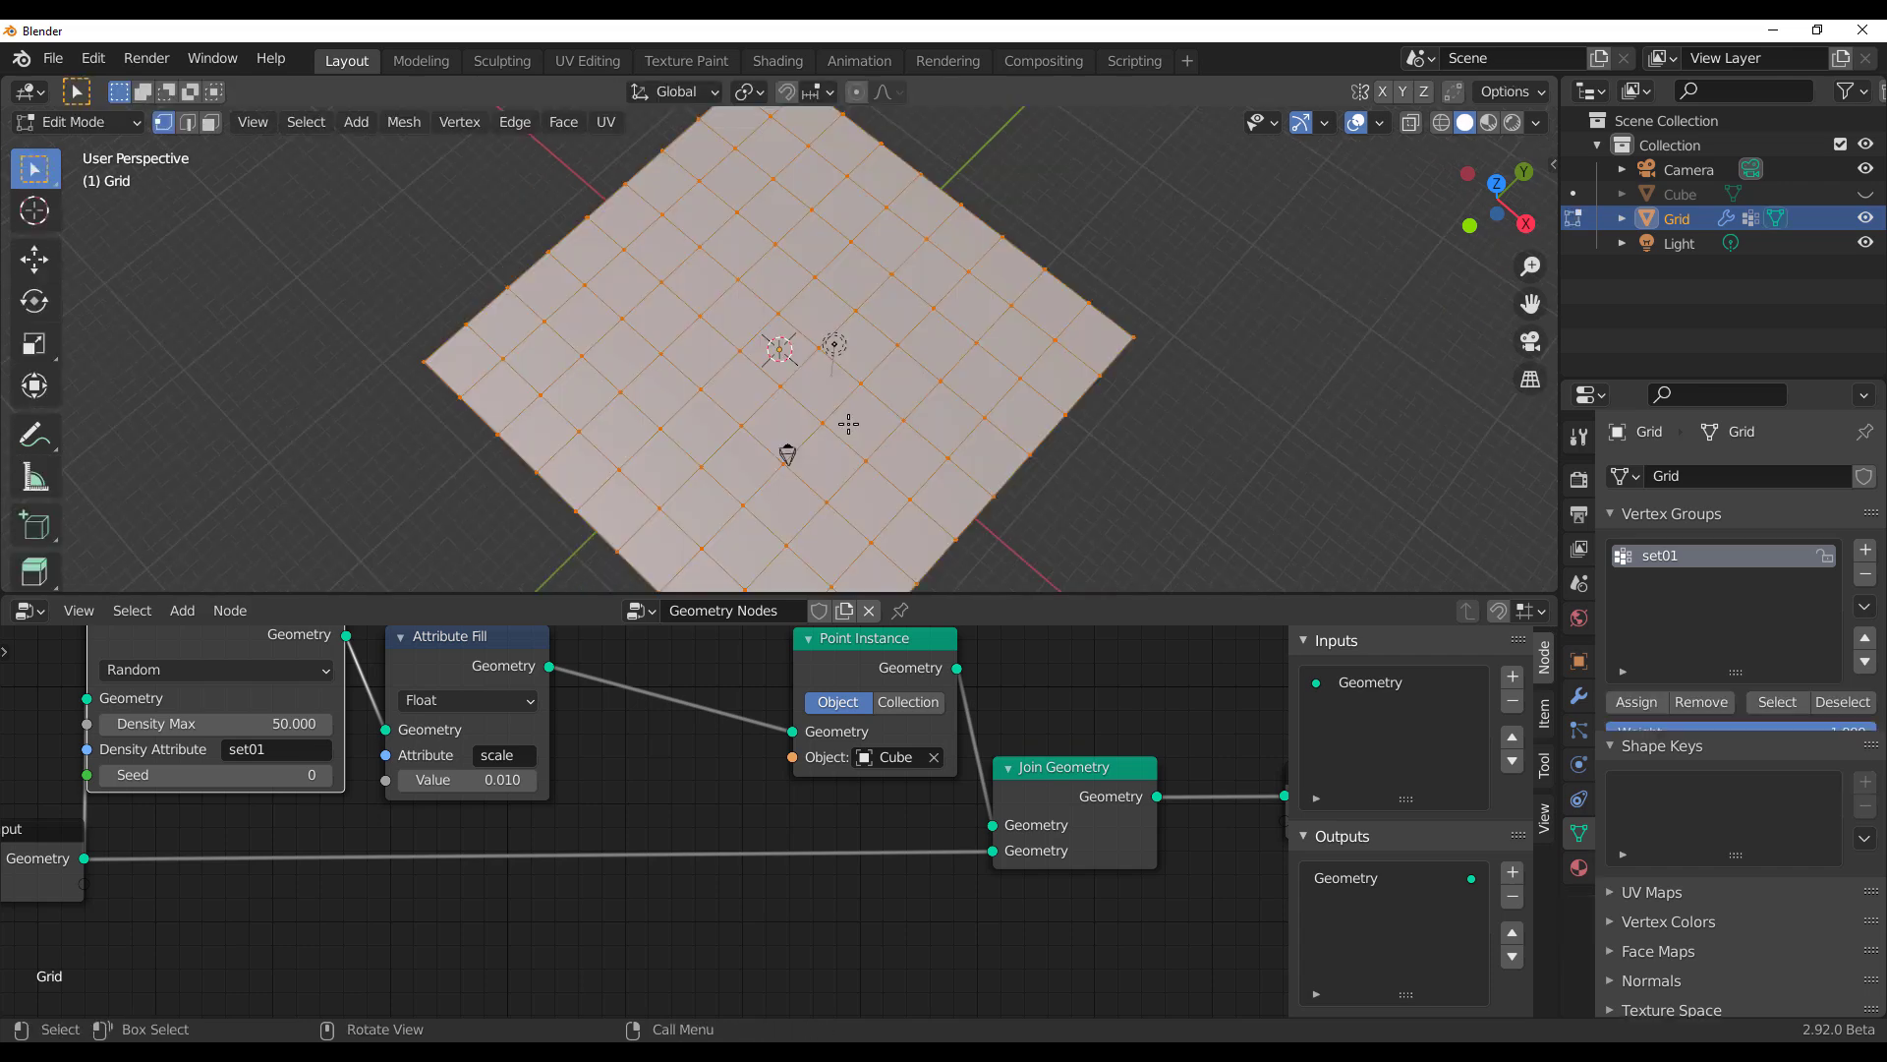
pyautogui.rightClick(770, 293)
pyautogui.click(770, 293)
pyautogui.rightClick(770, 292)
pyautogui.click(771, 293)
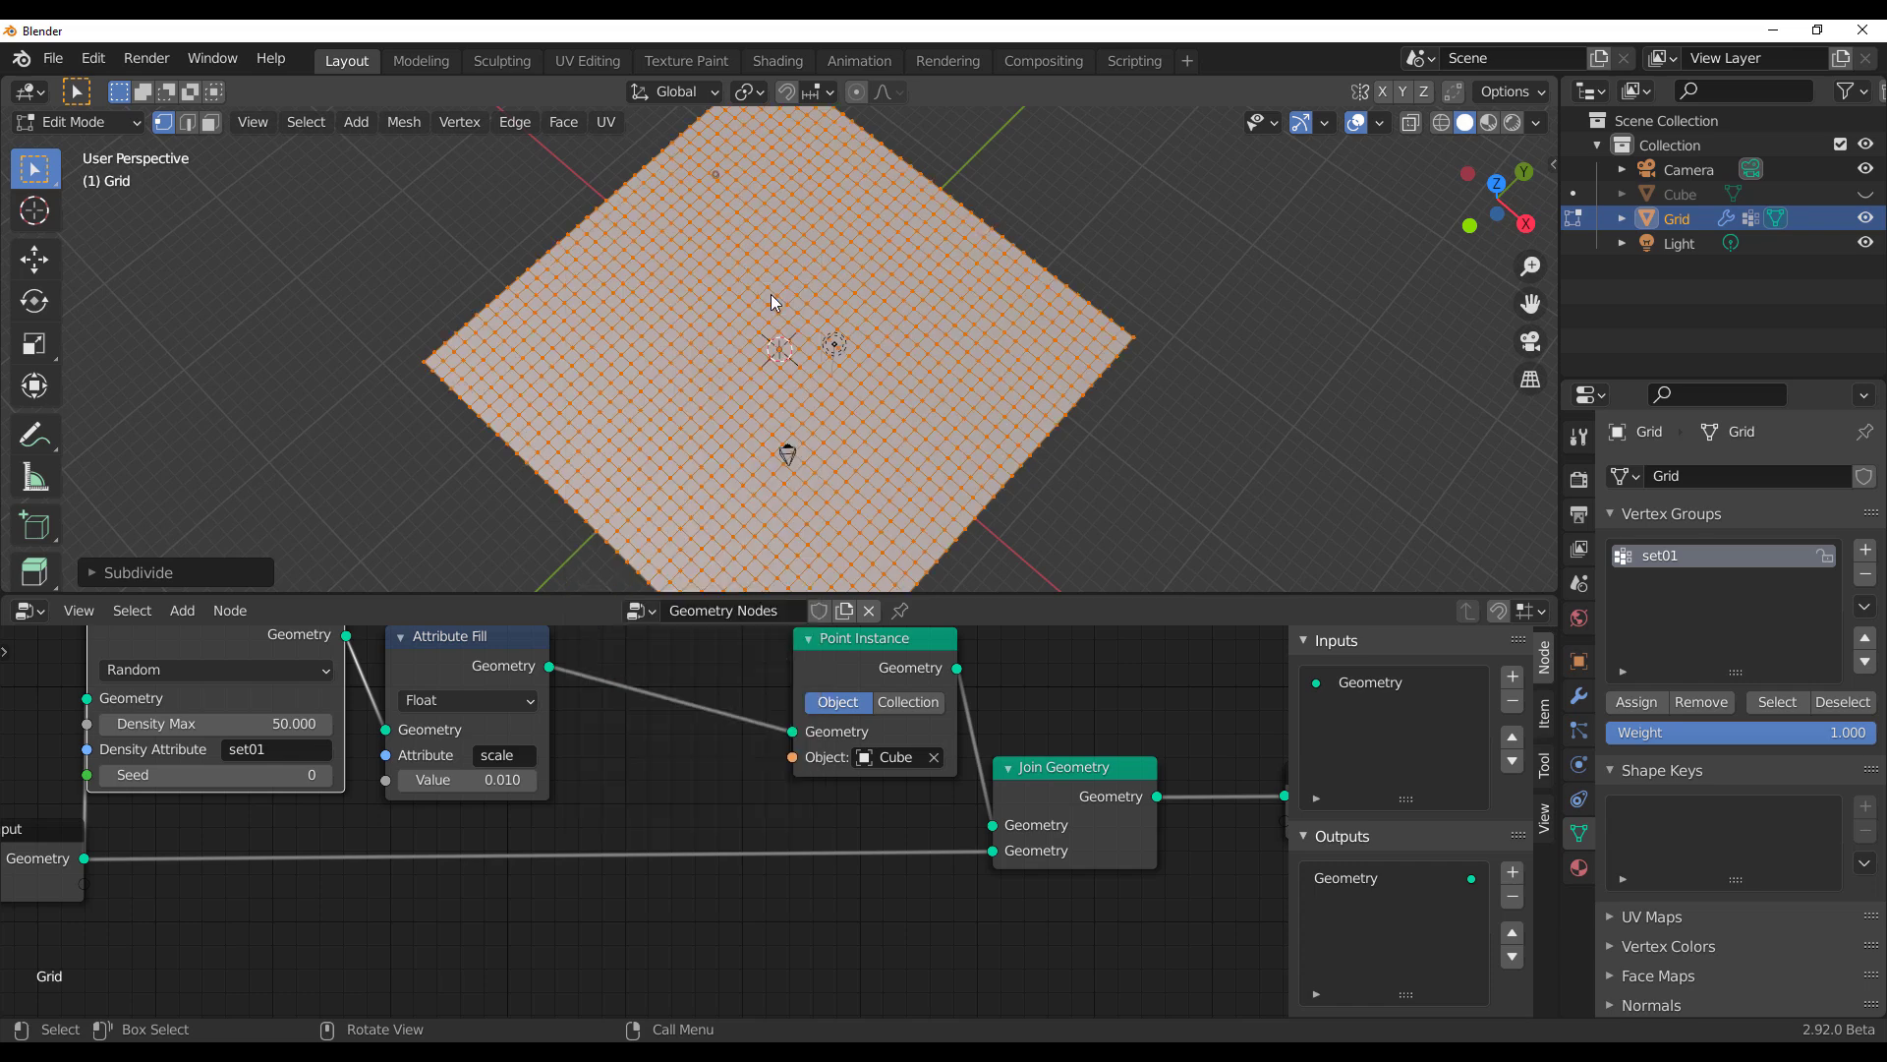
pyautogui.press('Tab')
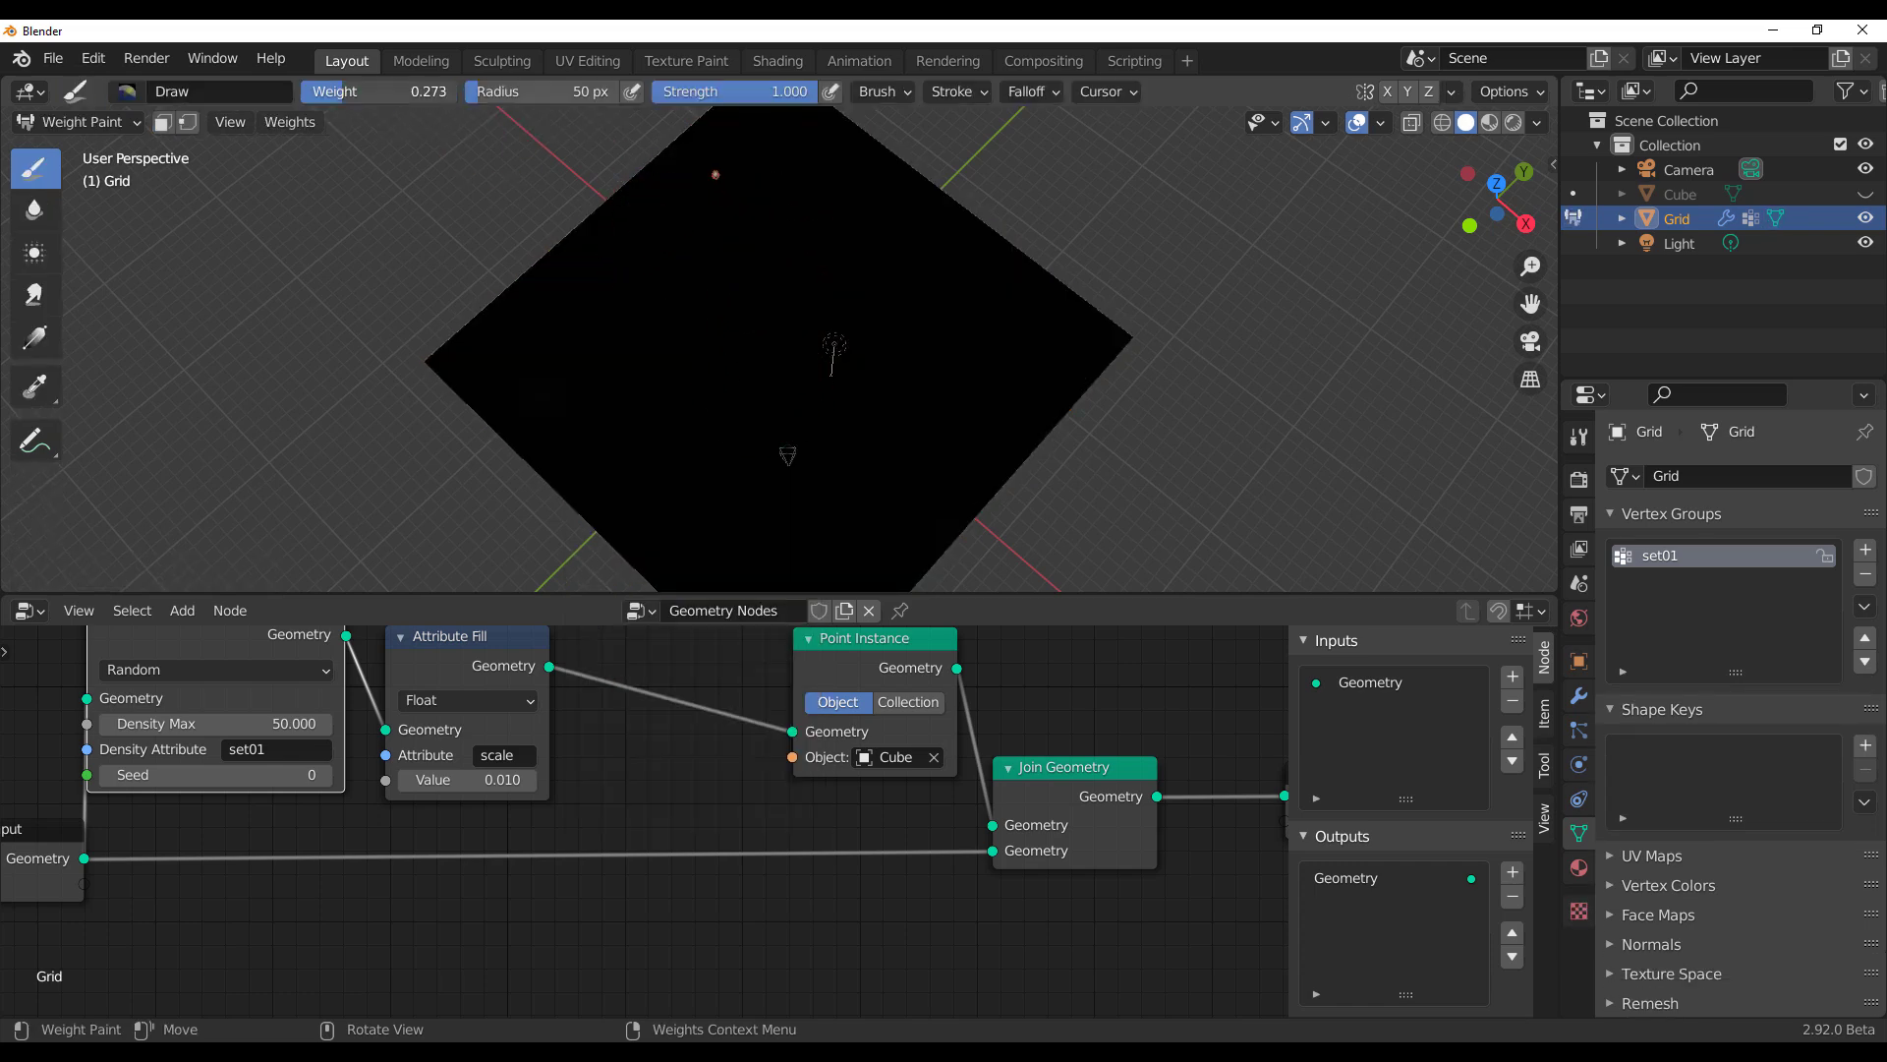
# Step: Clear the stray weight near the grid's far edge and paint a rounded patch of weight 1.000 in its middle
pyautogui.moveTo(343, 91)
pyautogui.mouseDown()
pyautogui.moveTo(300, 92)
pyautogui.moveTo(462, 90)
pyautogui.mouseUp()
pyautogui.click(711, 169)
pyautogui.moveTo(772, 375)
pyautogui.mouseDown()
pyautogui.moveTo(792, 366)
pyautogui.moveTo(703, 362)
pyautogui.moveTo(794, 351)
pyautogui.mouseUp()
pyautogui.scroll(5, 797, 384)
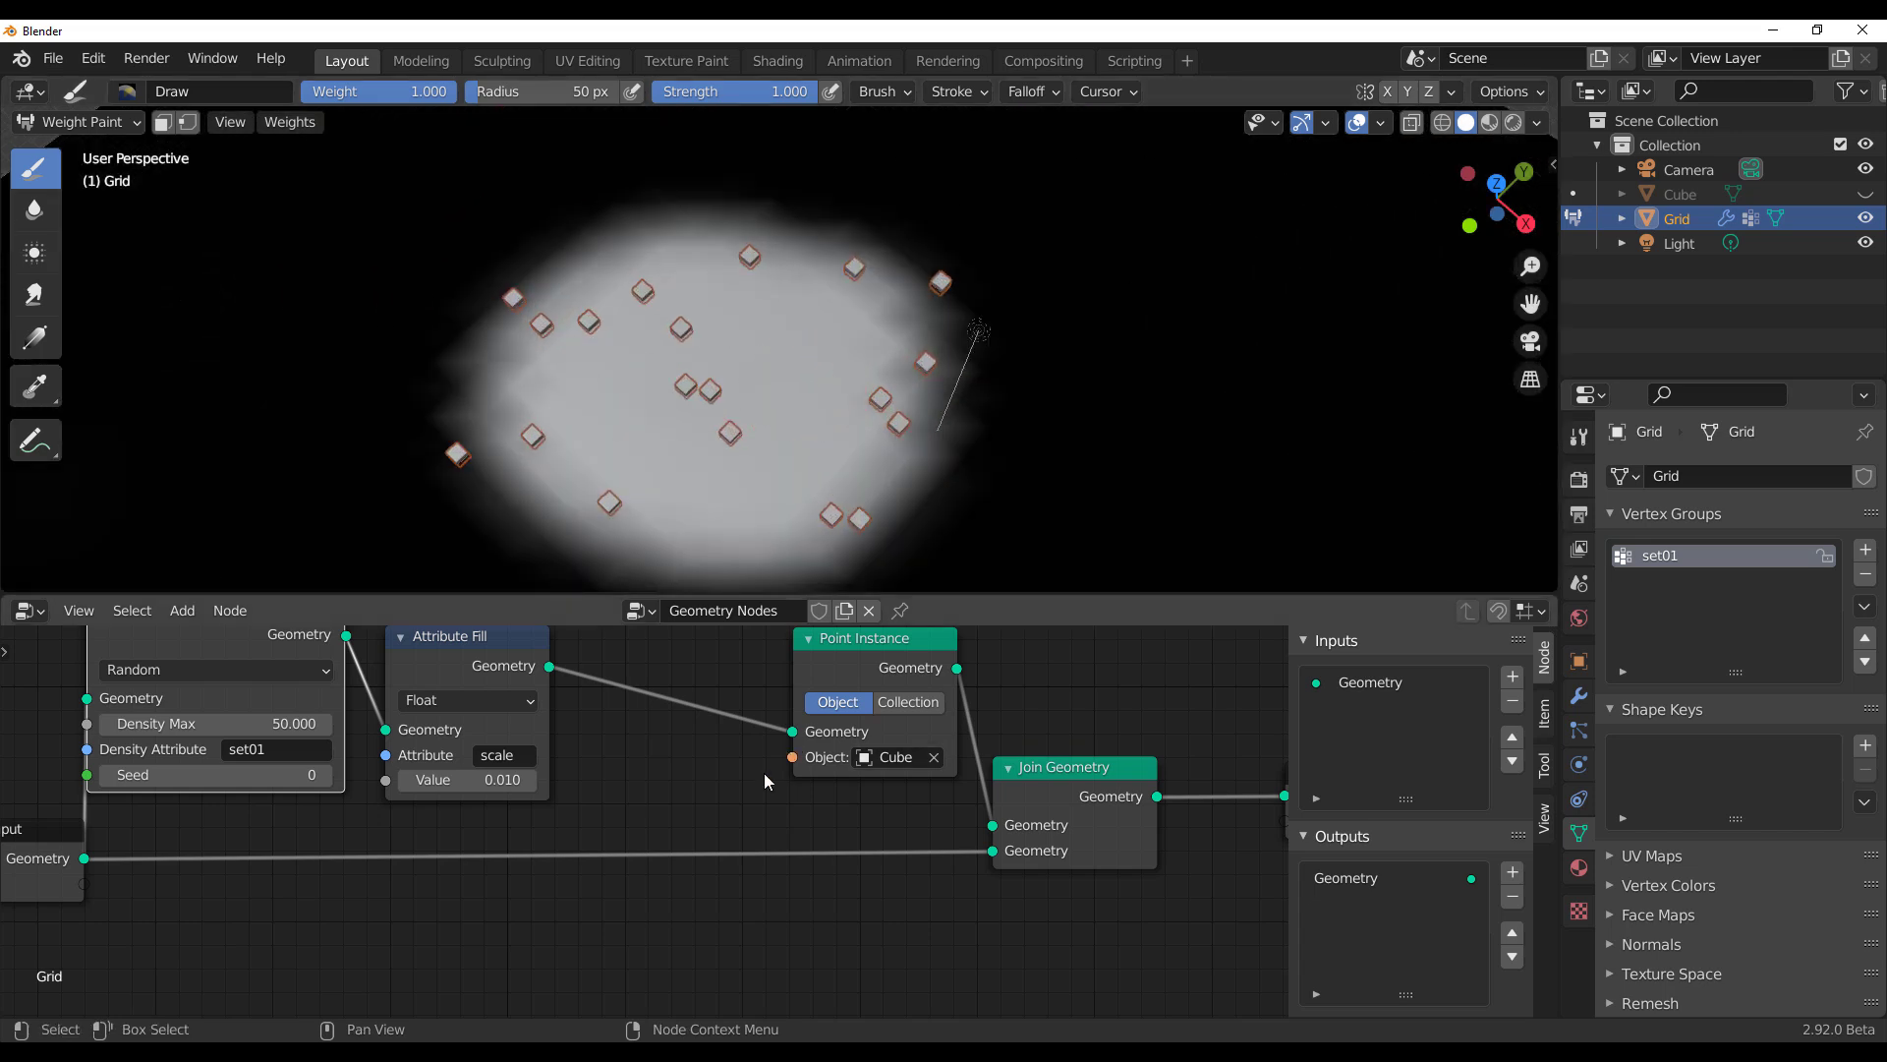
pyautogui.moveTo(764, 772); pyautogui.dragTo(454, 836, button='middle')
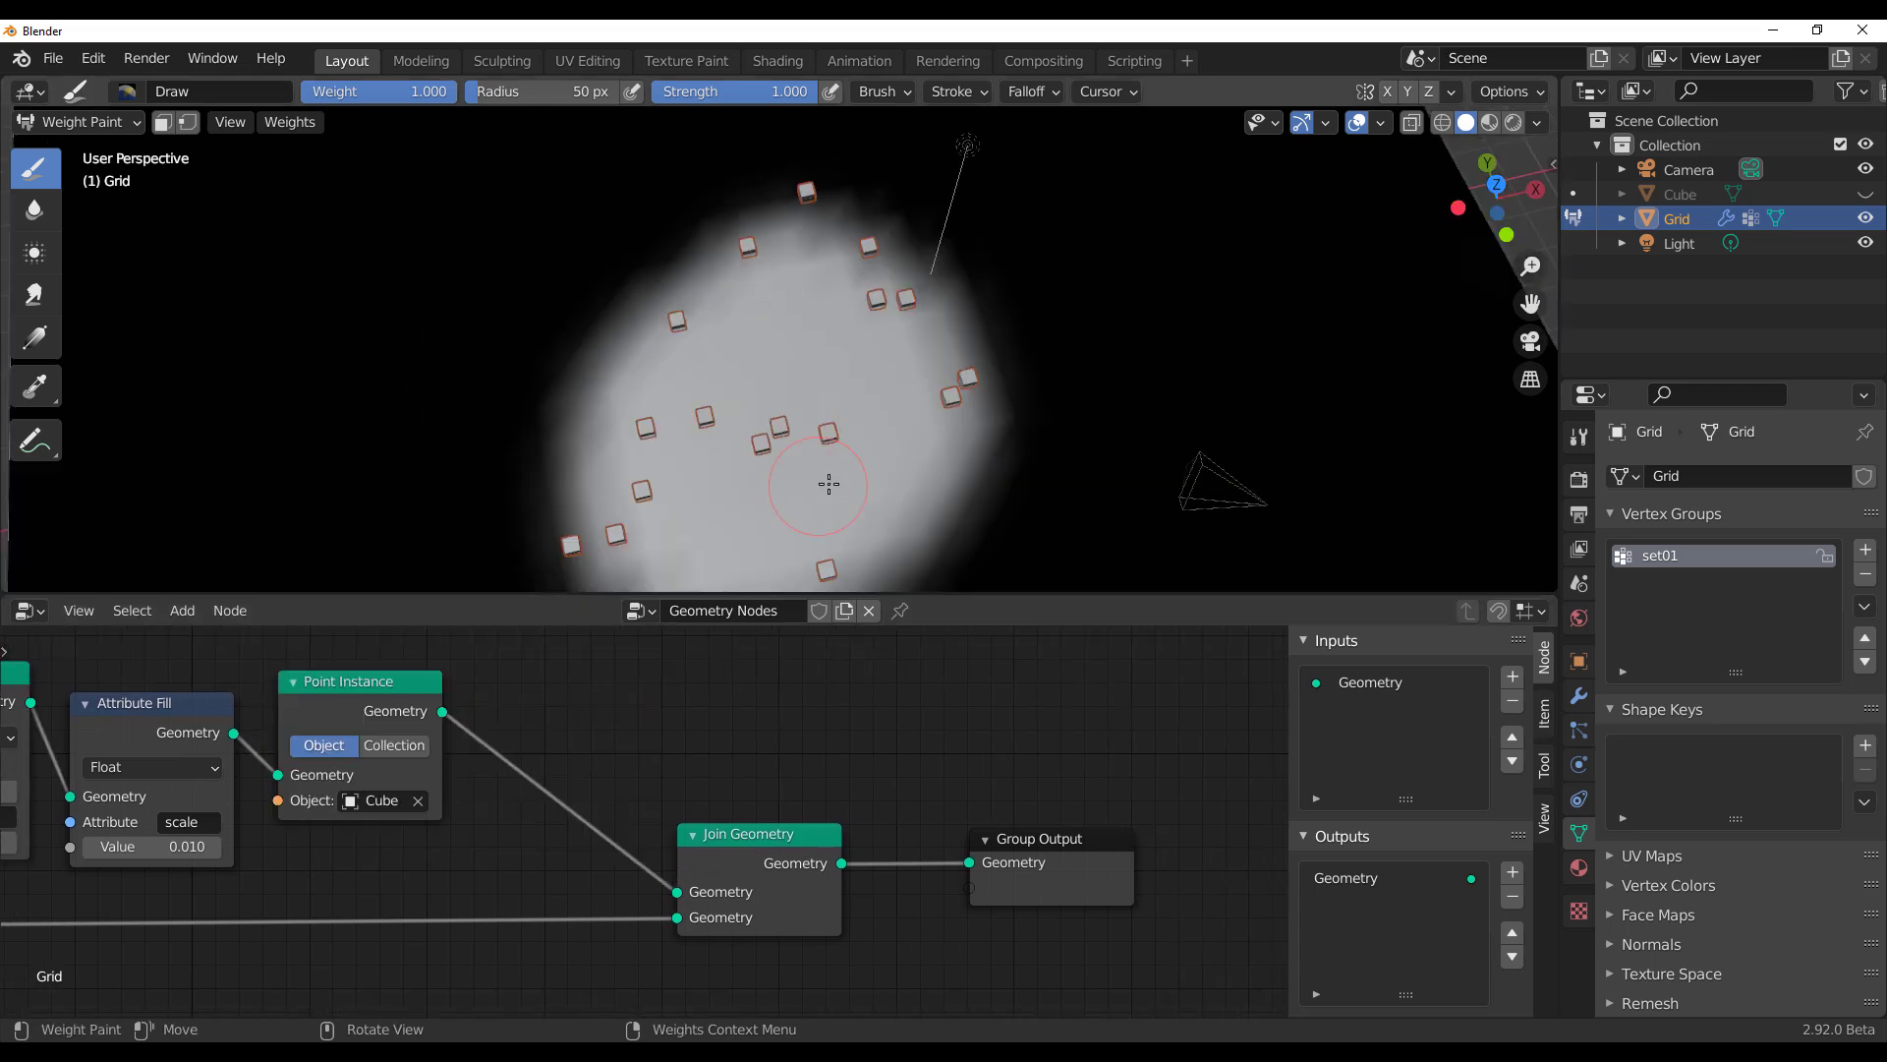
pyautogui.moveTo(829, 484); pyautogui.dragTo(750, 396, button='middle')
pyautogui.scroll(-4, 750, 396)
pyautogui.moveTo(644, 737); pyautogui.dragTo(1177, 759, button='middle')
pyautogui.scroll(-3, 902, 405)
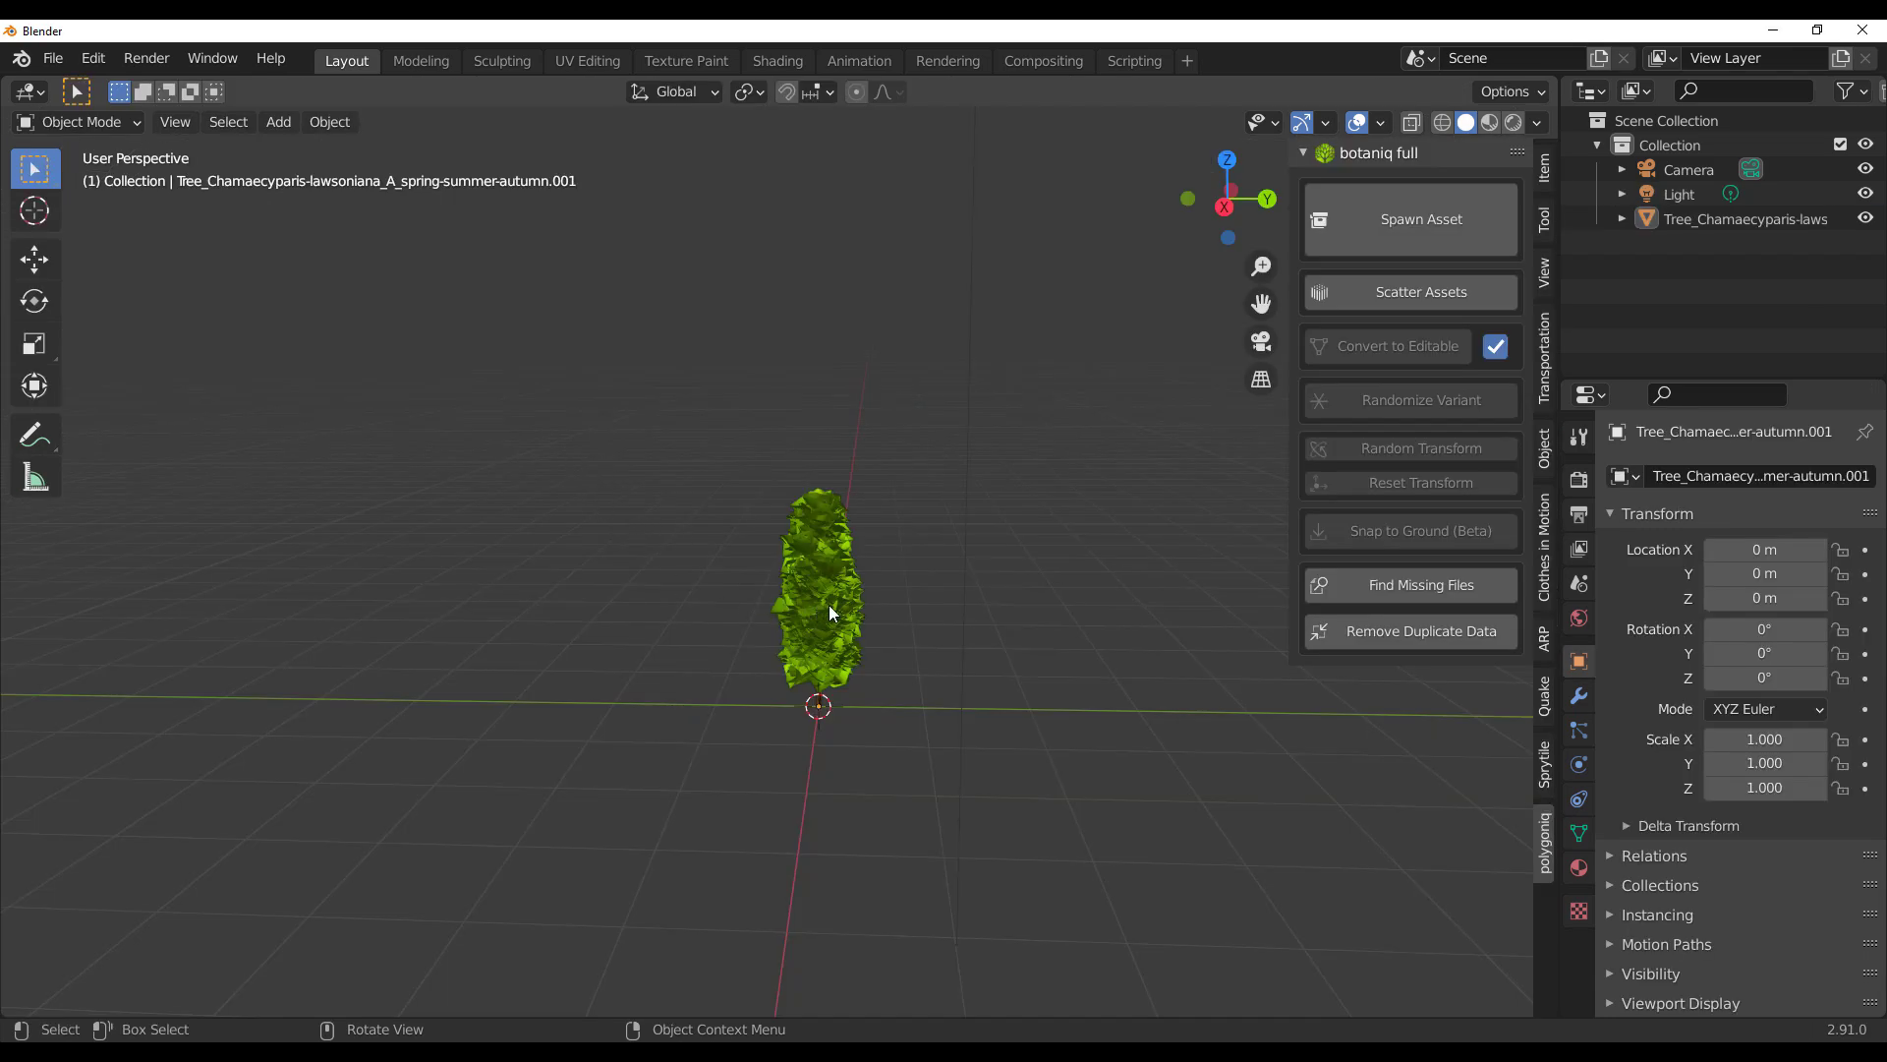
# Step: Switch to the Blender 2.91 scene with the cypress tree, look at the Spawn Asset options and copy the selected tree
pyautogui.moveTo(828, 605); pyautogui.dragTo(687, 629, button='middle')
pyautogui.scroll(5, 693, 637)
pyautogui.click(739, 665)
pyautogui.moveTo(875, 688); pyautogui.dragTo(944, 644, button='middle')
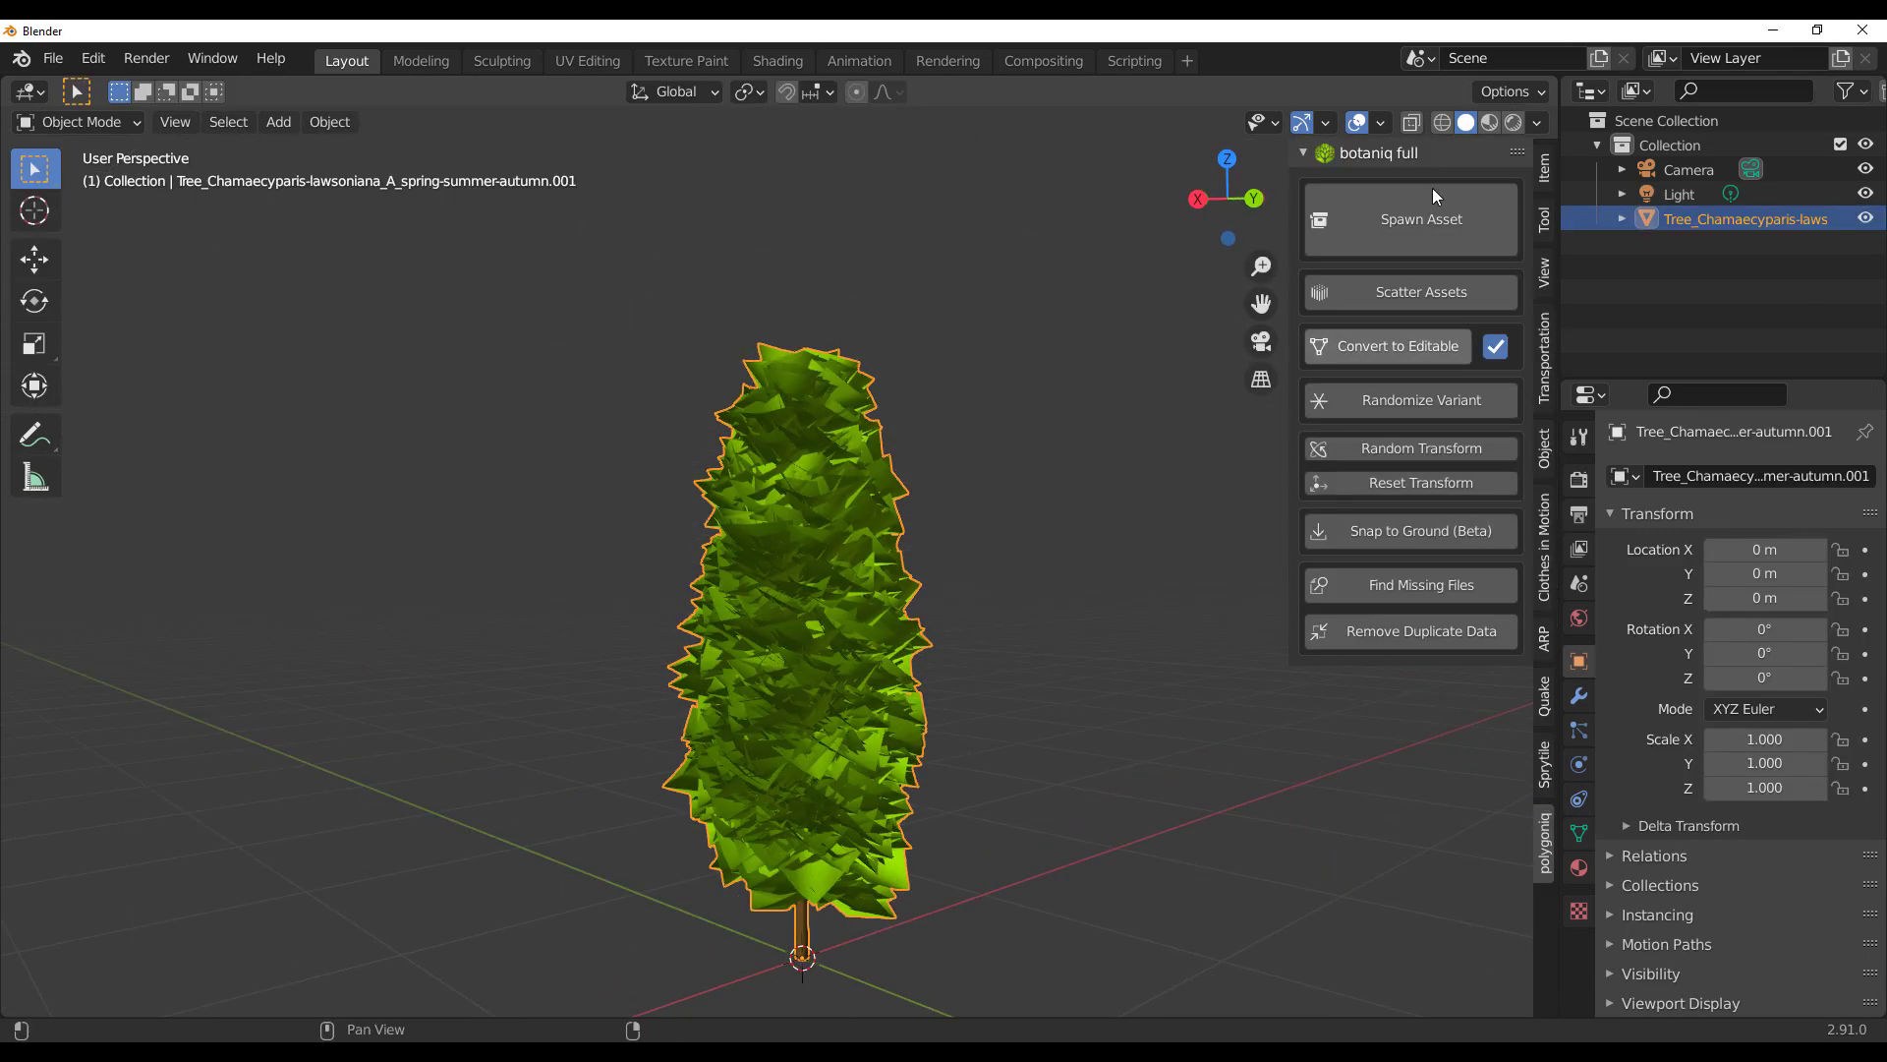
pyautogui.click(1376, 236)
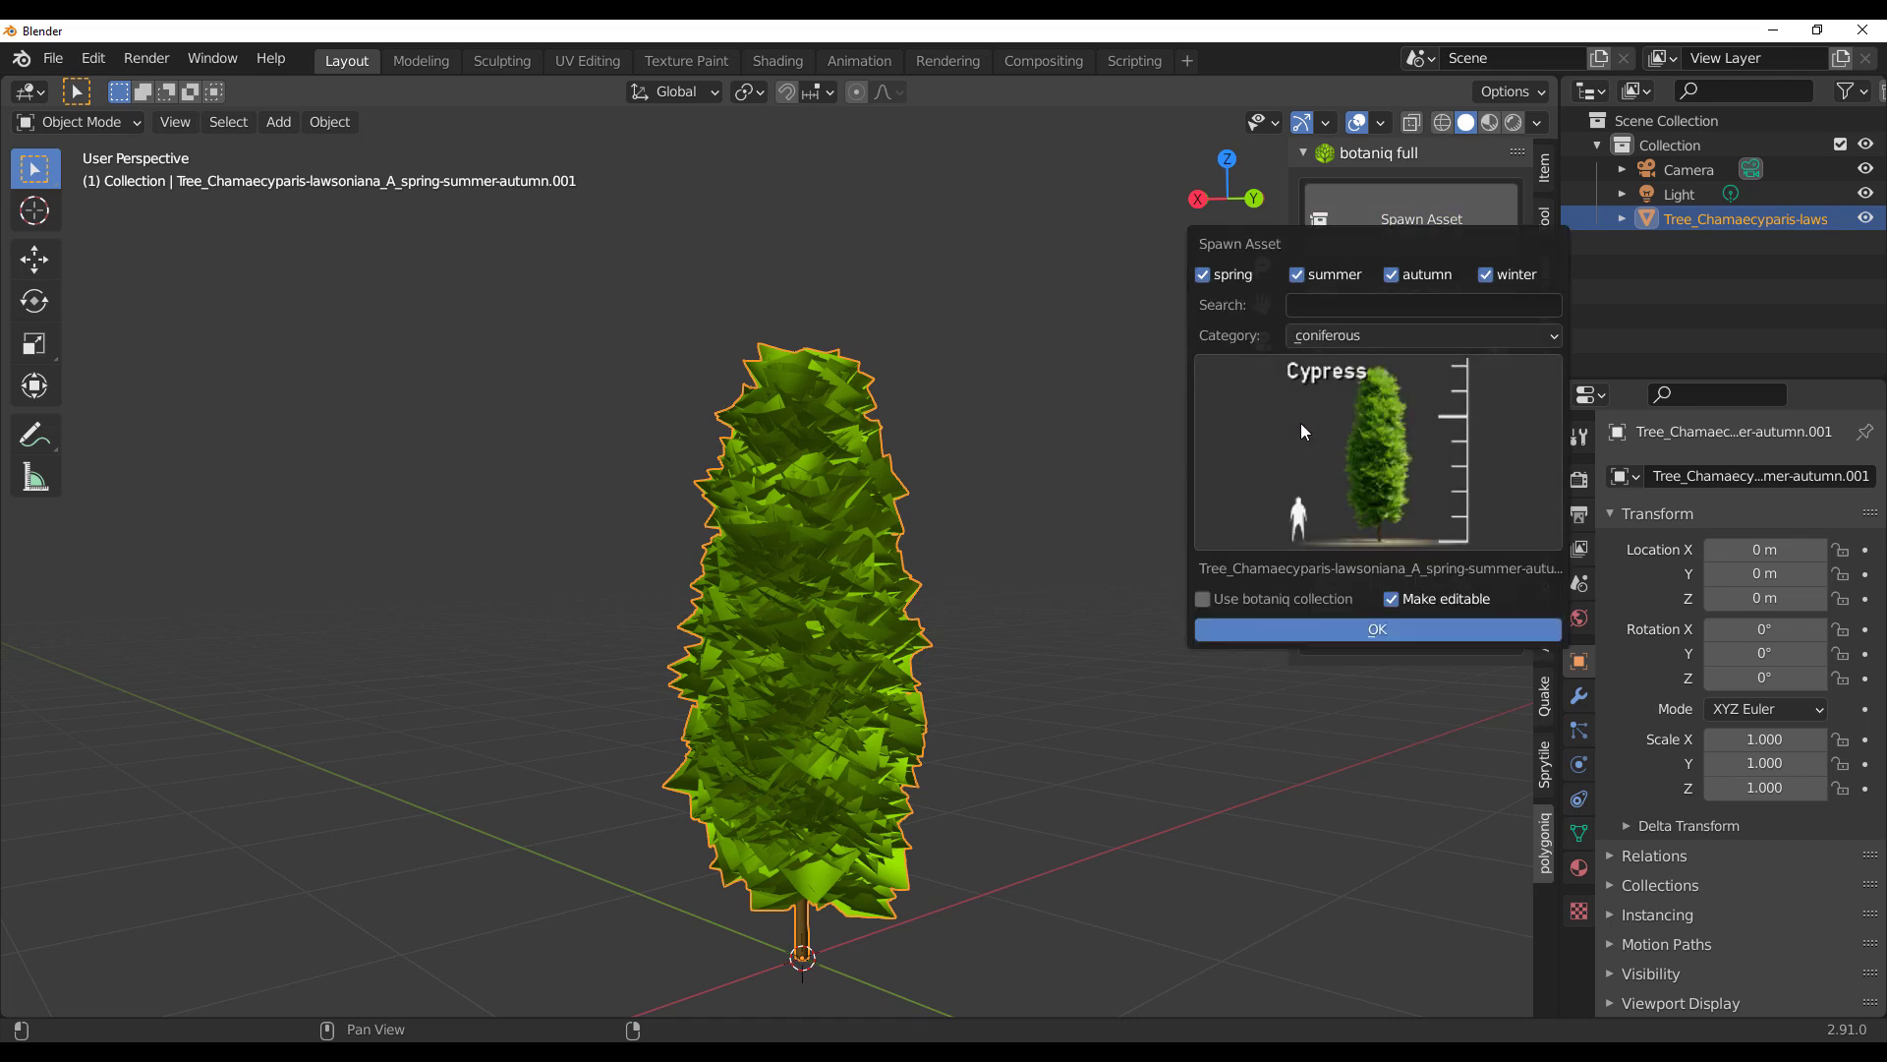
pyautogui.click(620, 547)
pyautogui.hotkey('ctrl', 'c')
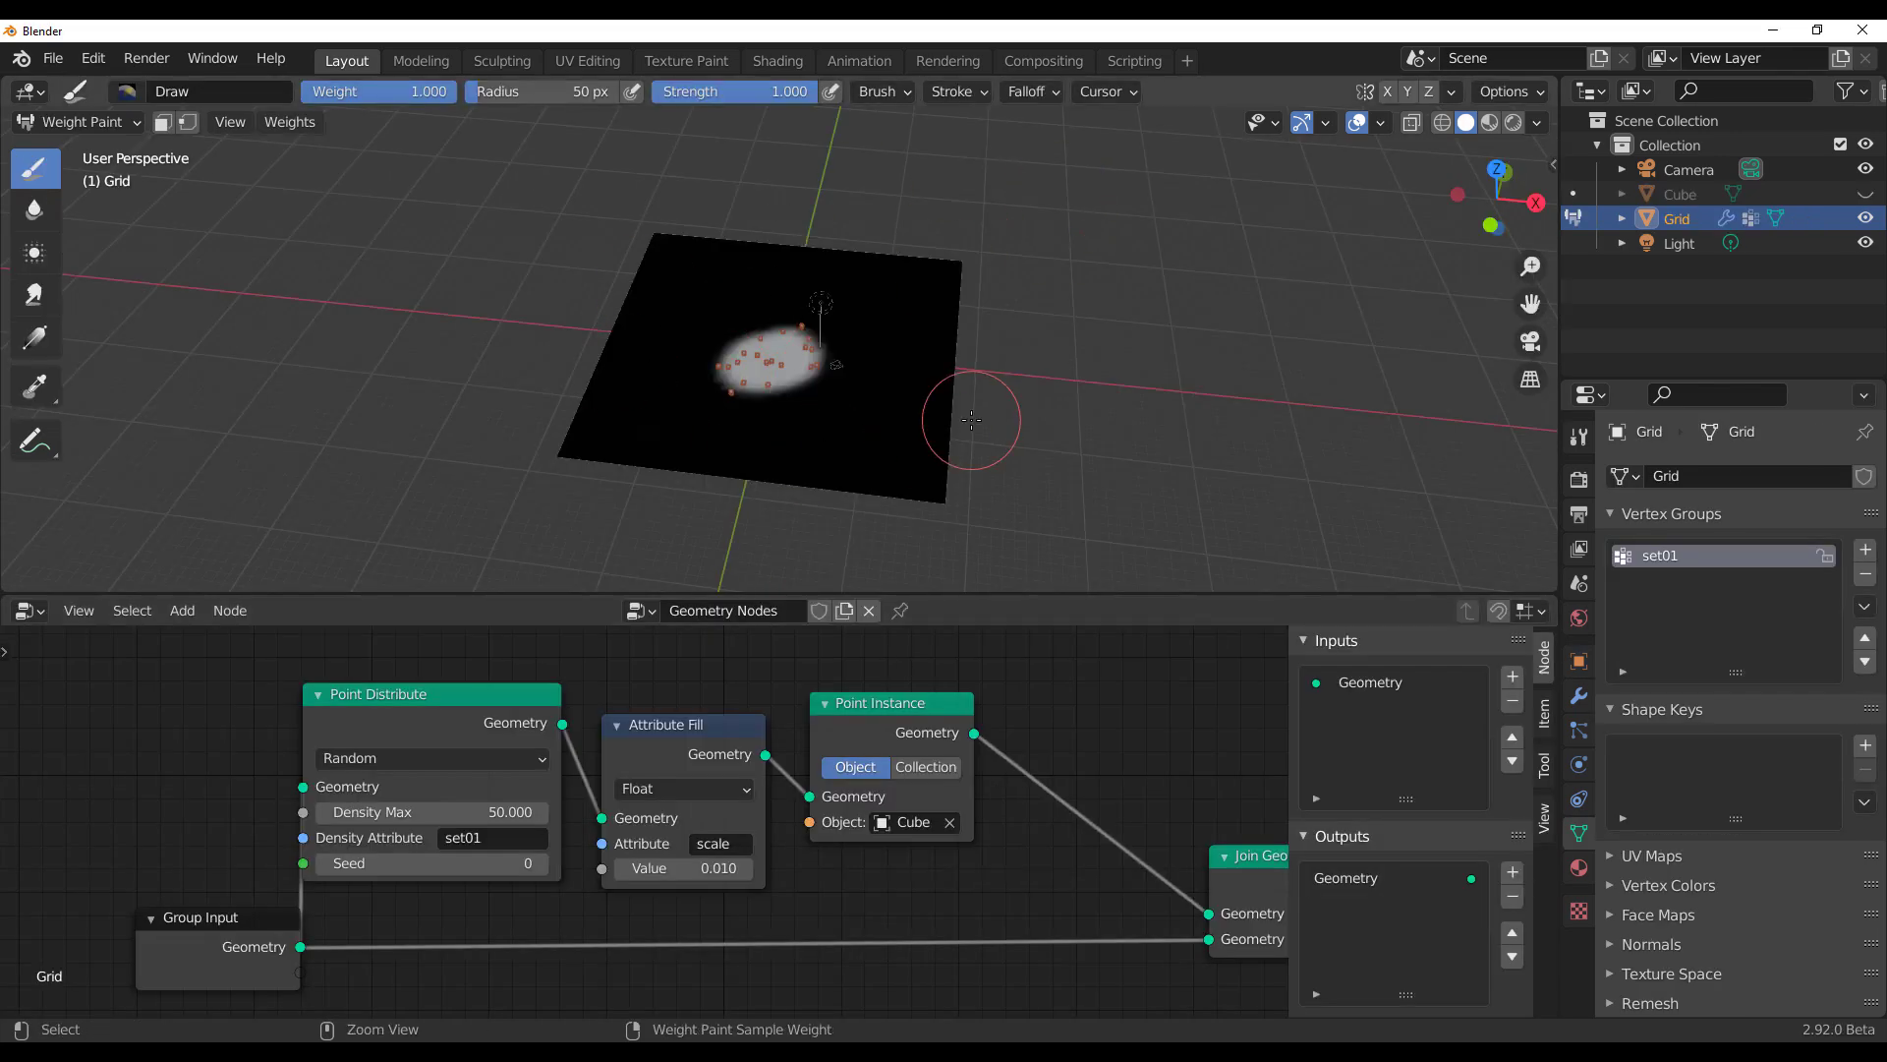
# Step: Paste the copied cypress tree into the grid scene, switch to Object Mode and deselect everything
pyautogui.hotkey('ctrl', 'v')
pyautogui.scroll(10, 802, 307)
pyautogui.moveTo(788, 380)
pyautogui.mouseDown(button='middle')
pyautogui.moveTo(747, 324)
pyautogui.moveTo(911, 400)
pyautogui.mouseUp(button='middle')
pyautogui.click(94, 124)
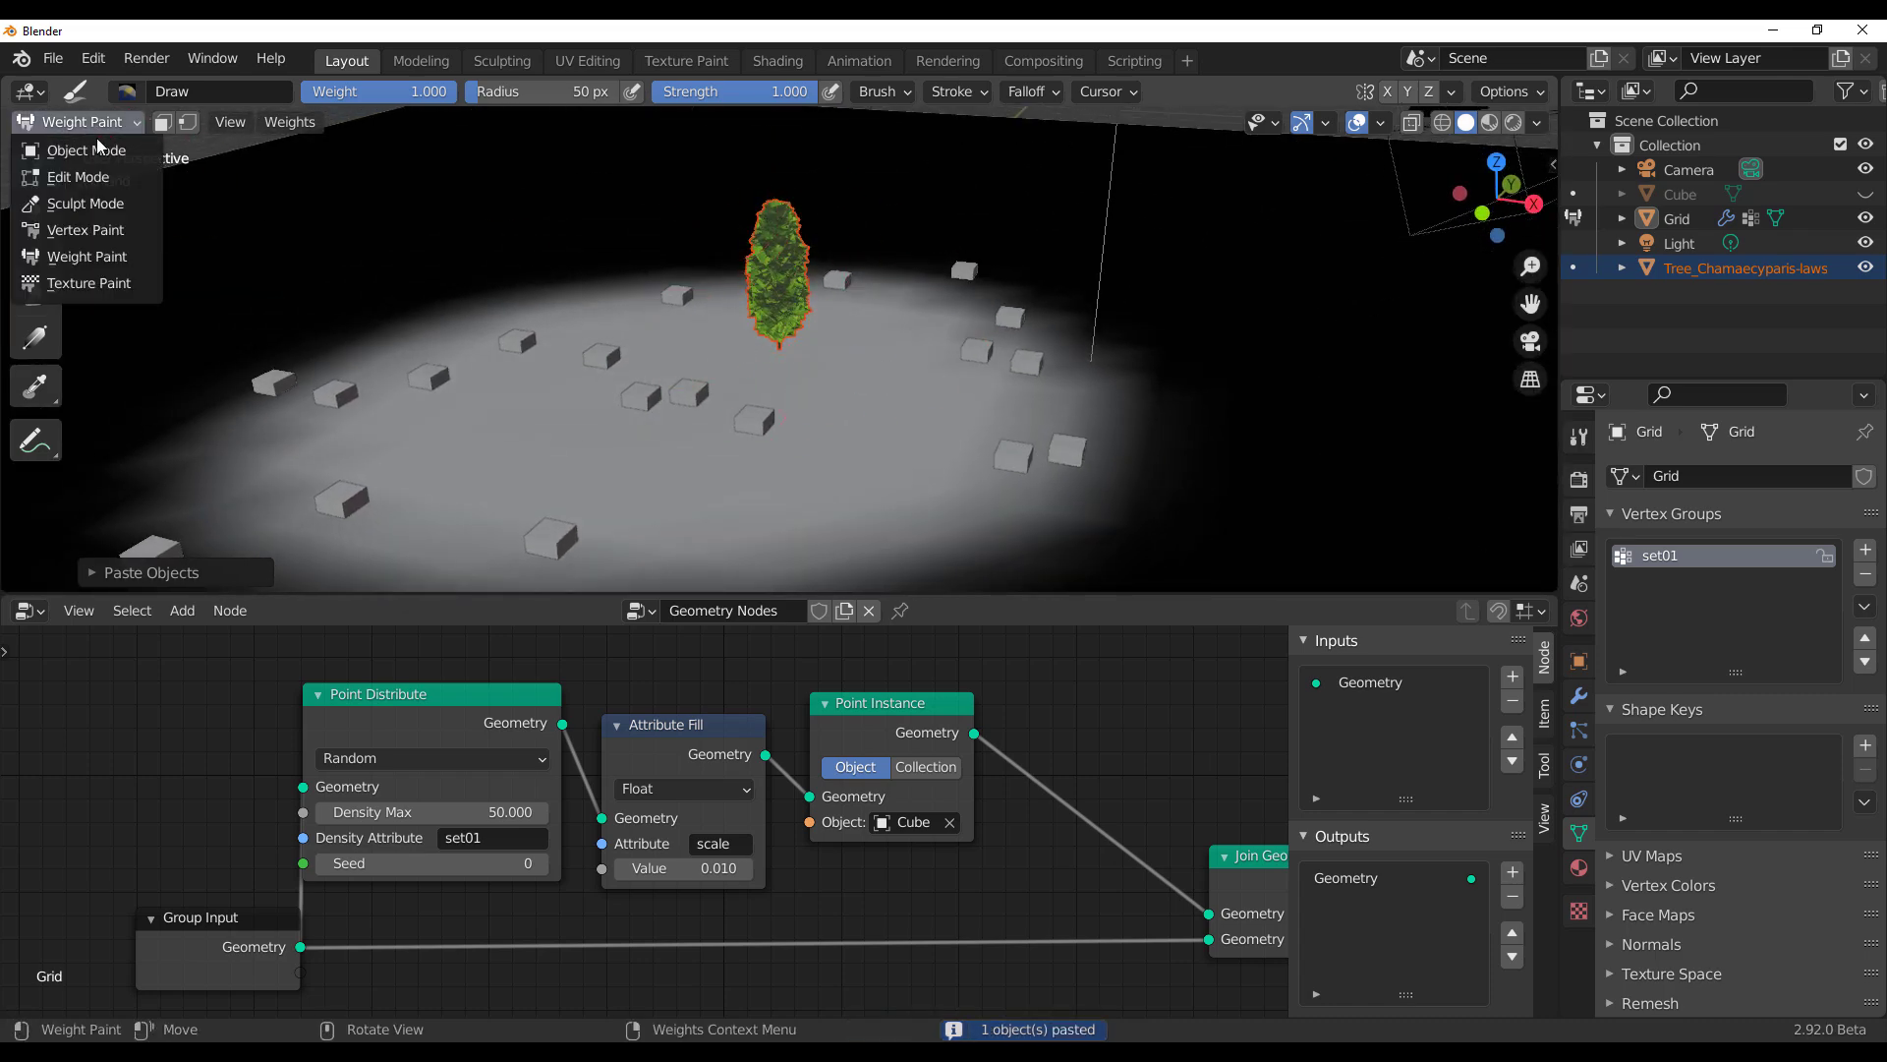
pyautogui.click(96, 151)
pyautogui.scroll(-6, 818, 399)
pyautogui.moveTo(818, 399)
pyautogui.mouseDown(button='middle')
pyautogui.moveTo(655, 449)
pyautogui.moveTo(485, 378)
pyautogui.moveTo(766, 298)
pyautogui.mouseUp(button='middle')
pyautogui.hotkey('alt', 'a')
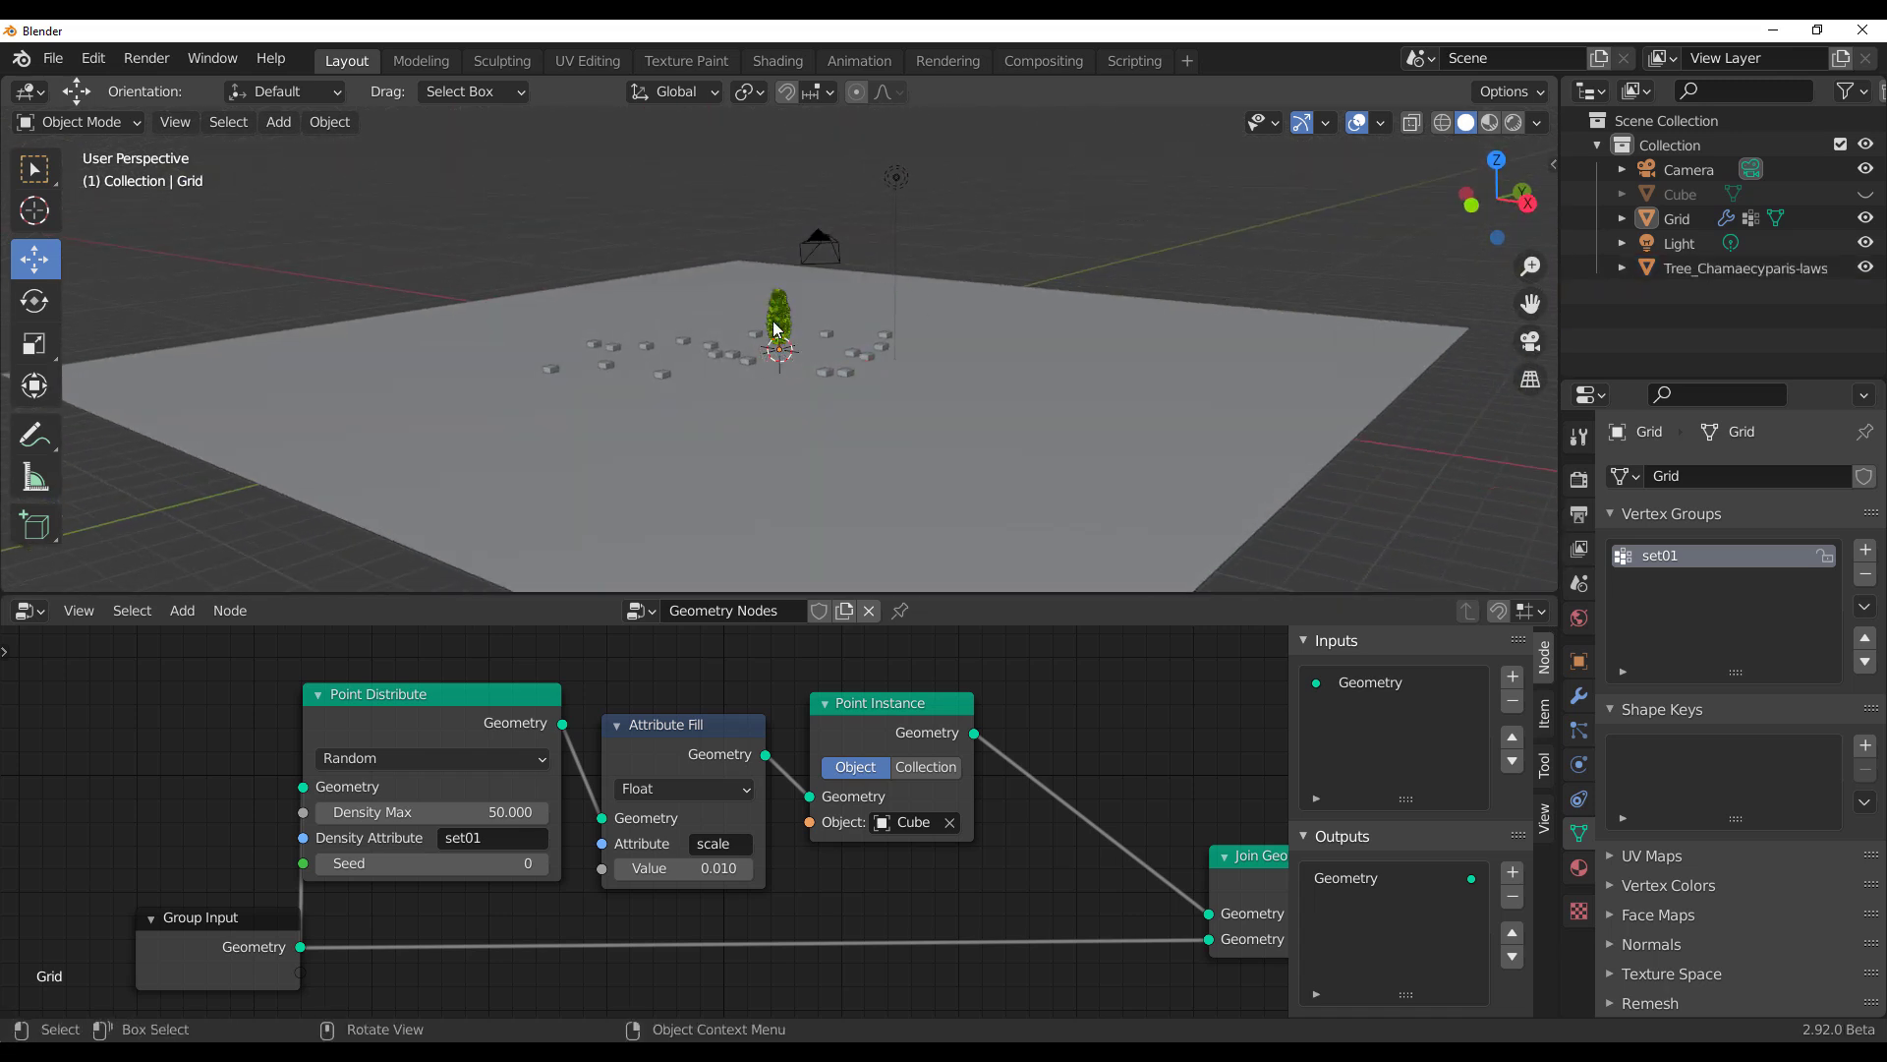
# Step: Select the grid, add a second vertex group to it and lock set01
pyautogui.moveTo(784, 325); pyautogui.dragTo(742, 535, button='middle')
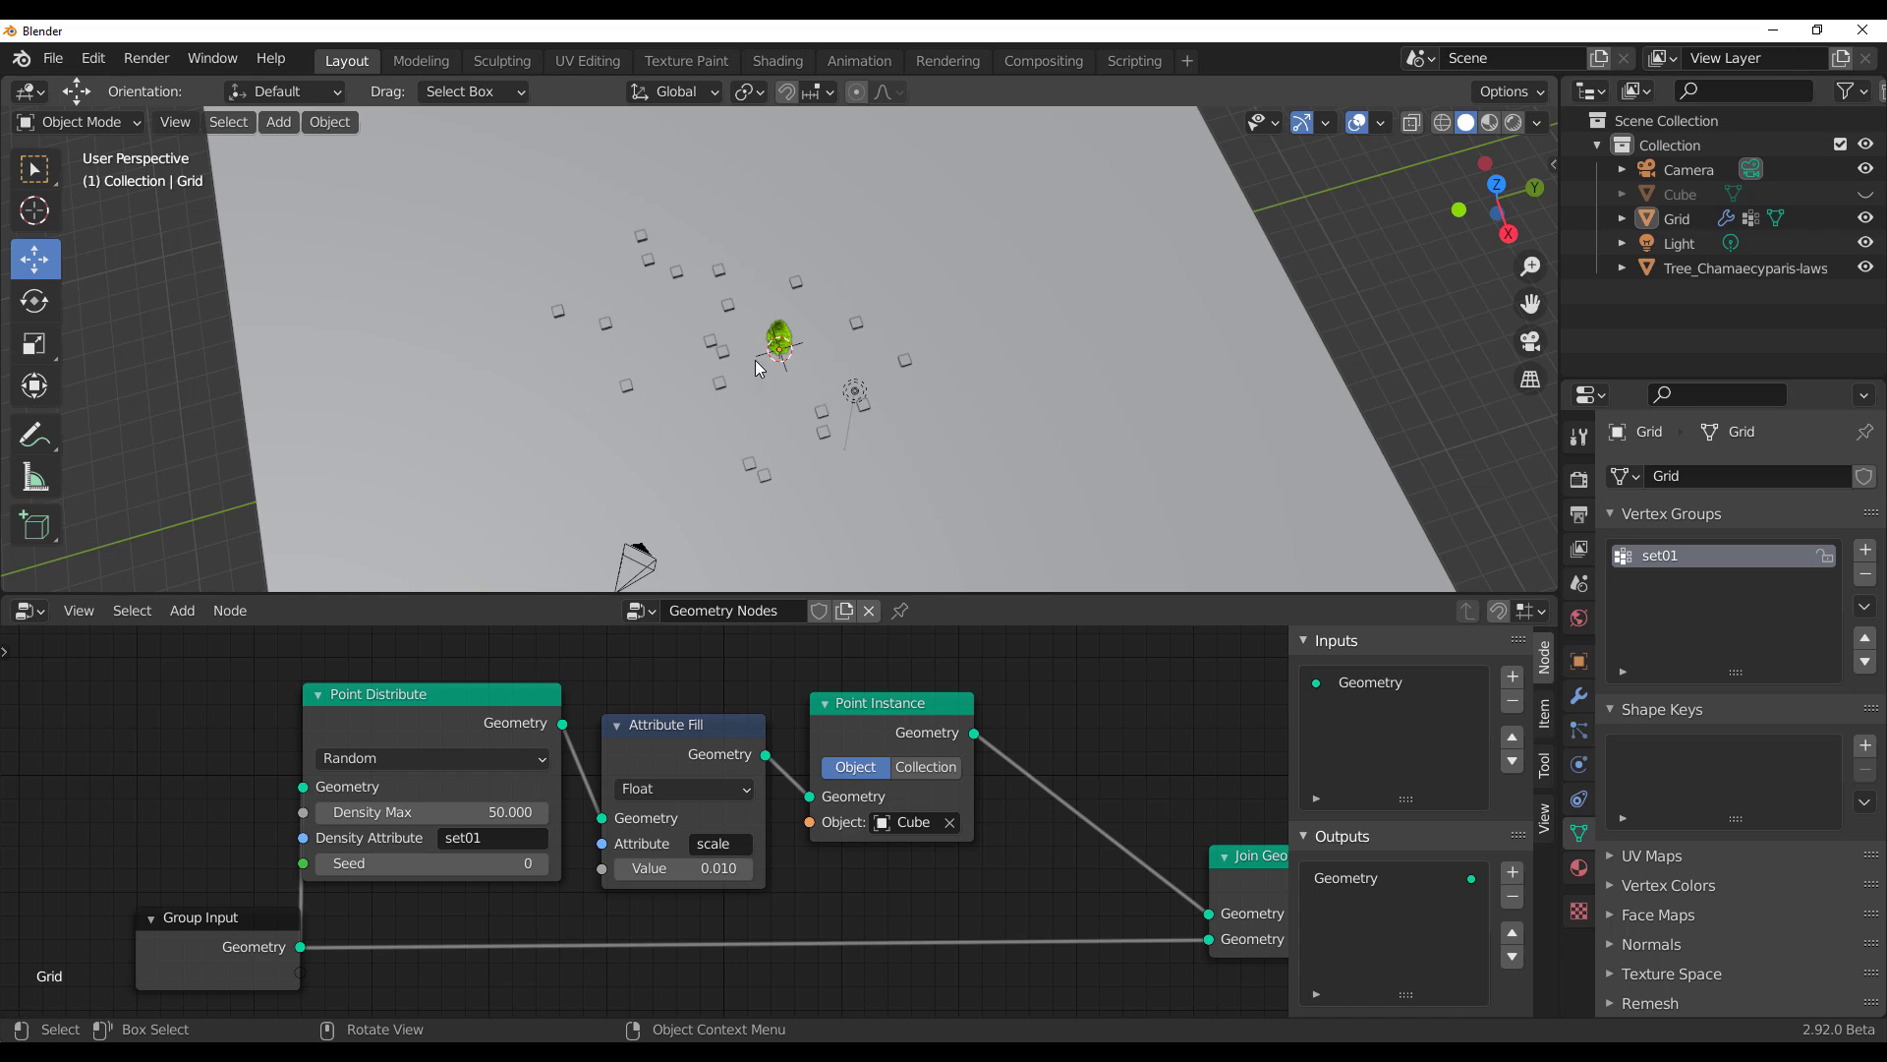
pyautogui.click(1153, 360)
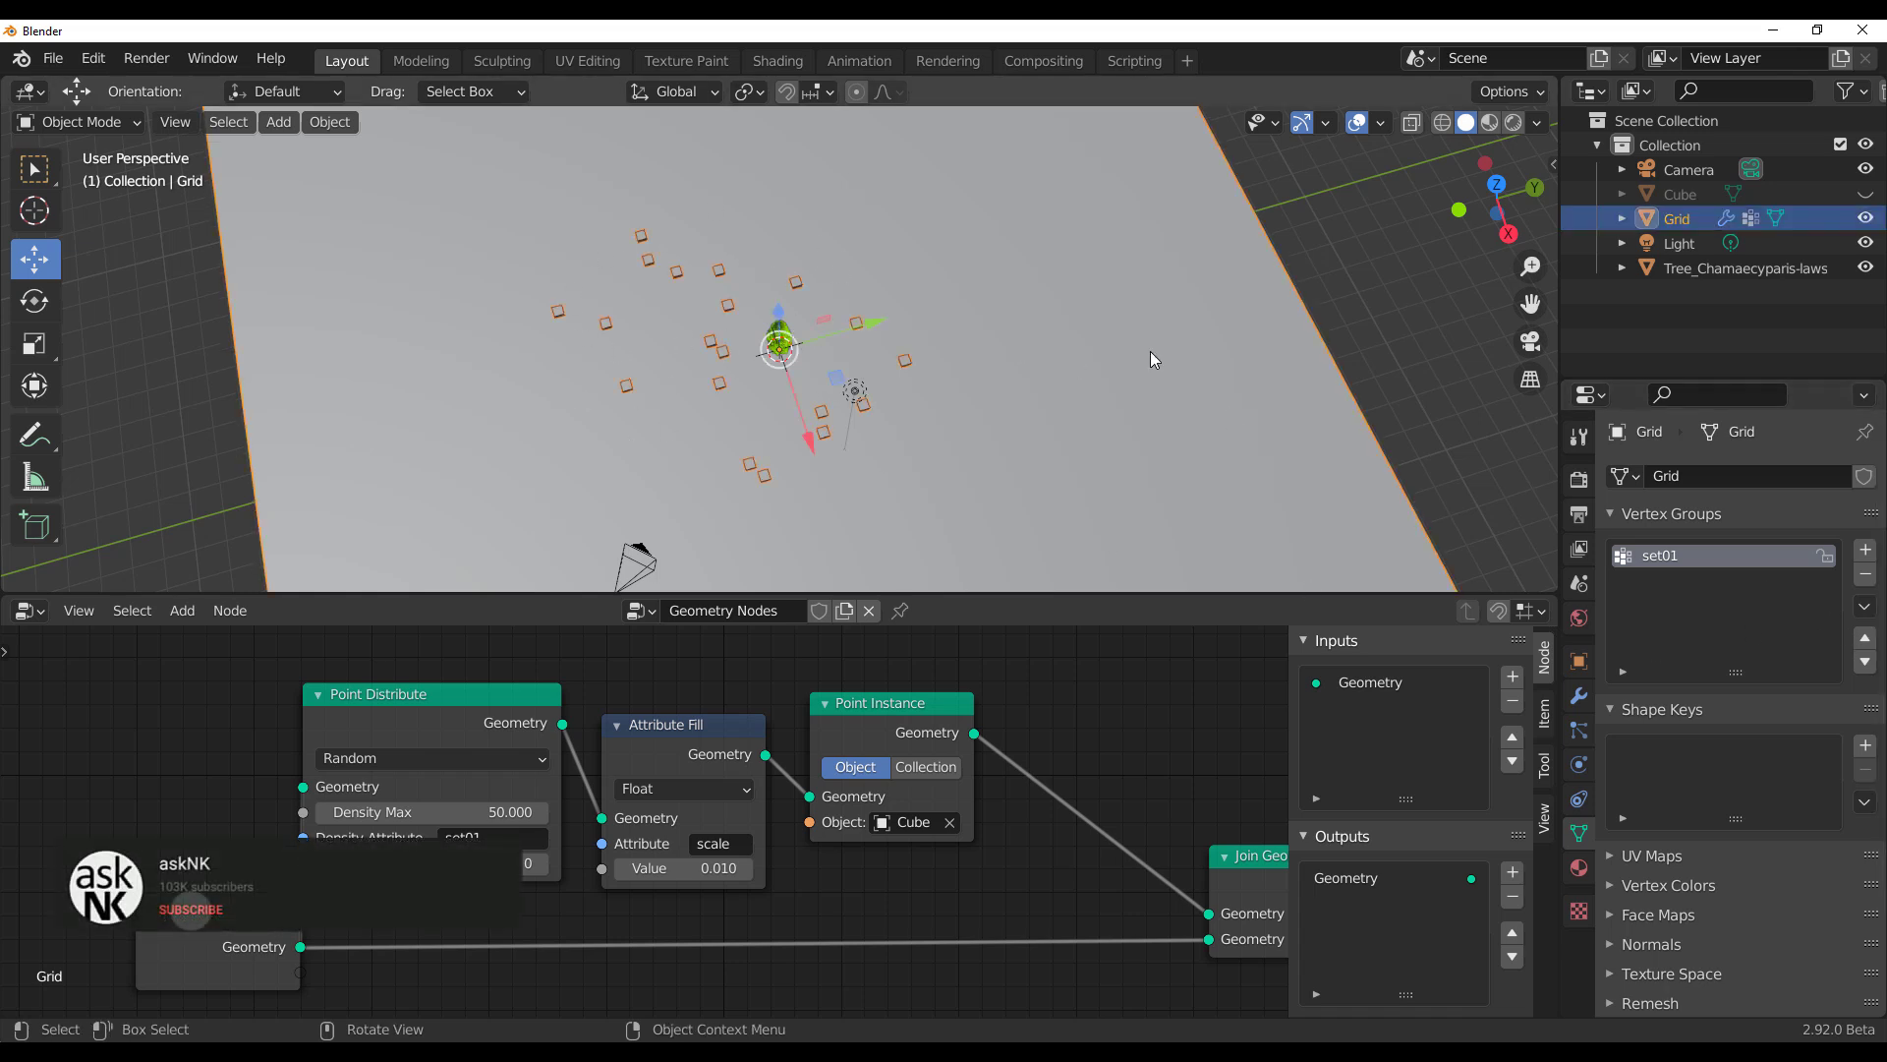
pyautogui.click(1368, 360)
pyautogui.scroll(-2, 1168, 366)
pyautogui.moveTo(1115, 428); pyautogui.dragTo(1030, 382, button='middle')
pyautogui.click(926, 329)
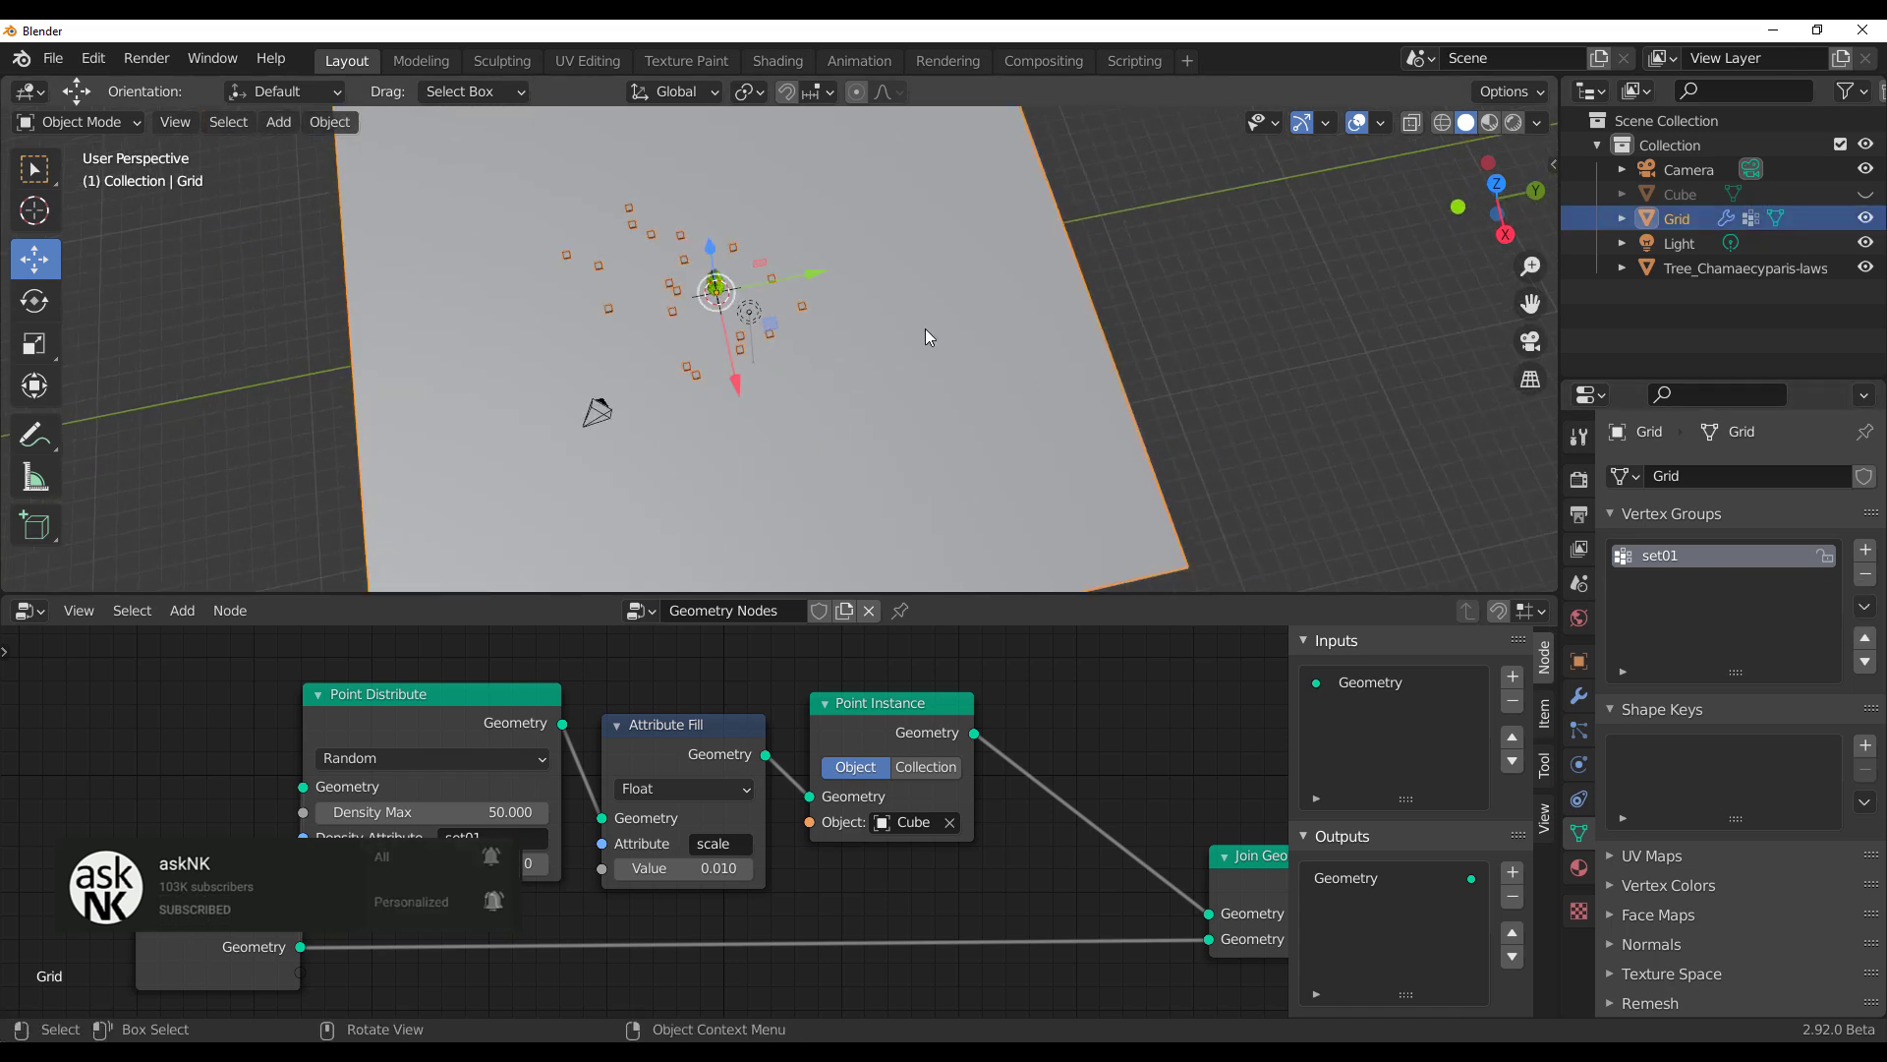
pyautogui.click(1865, 553)
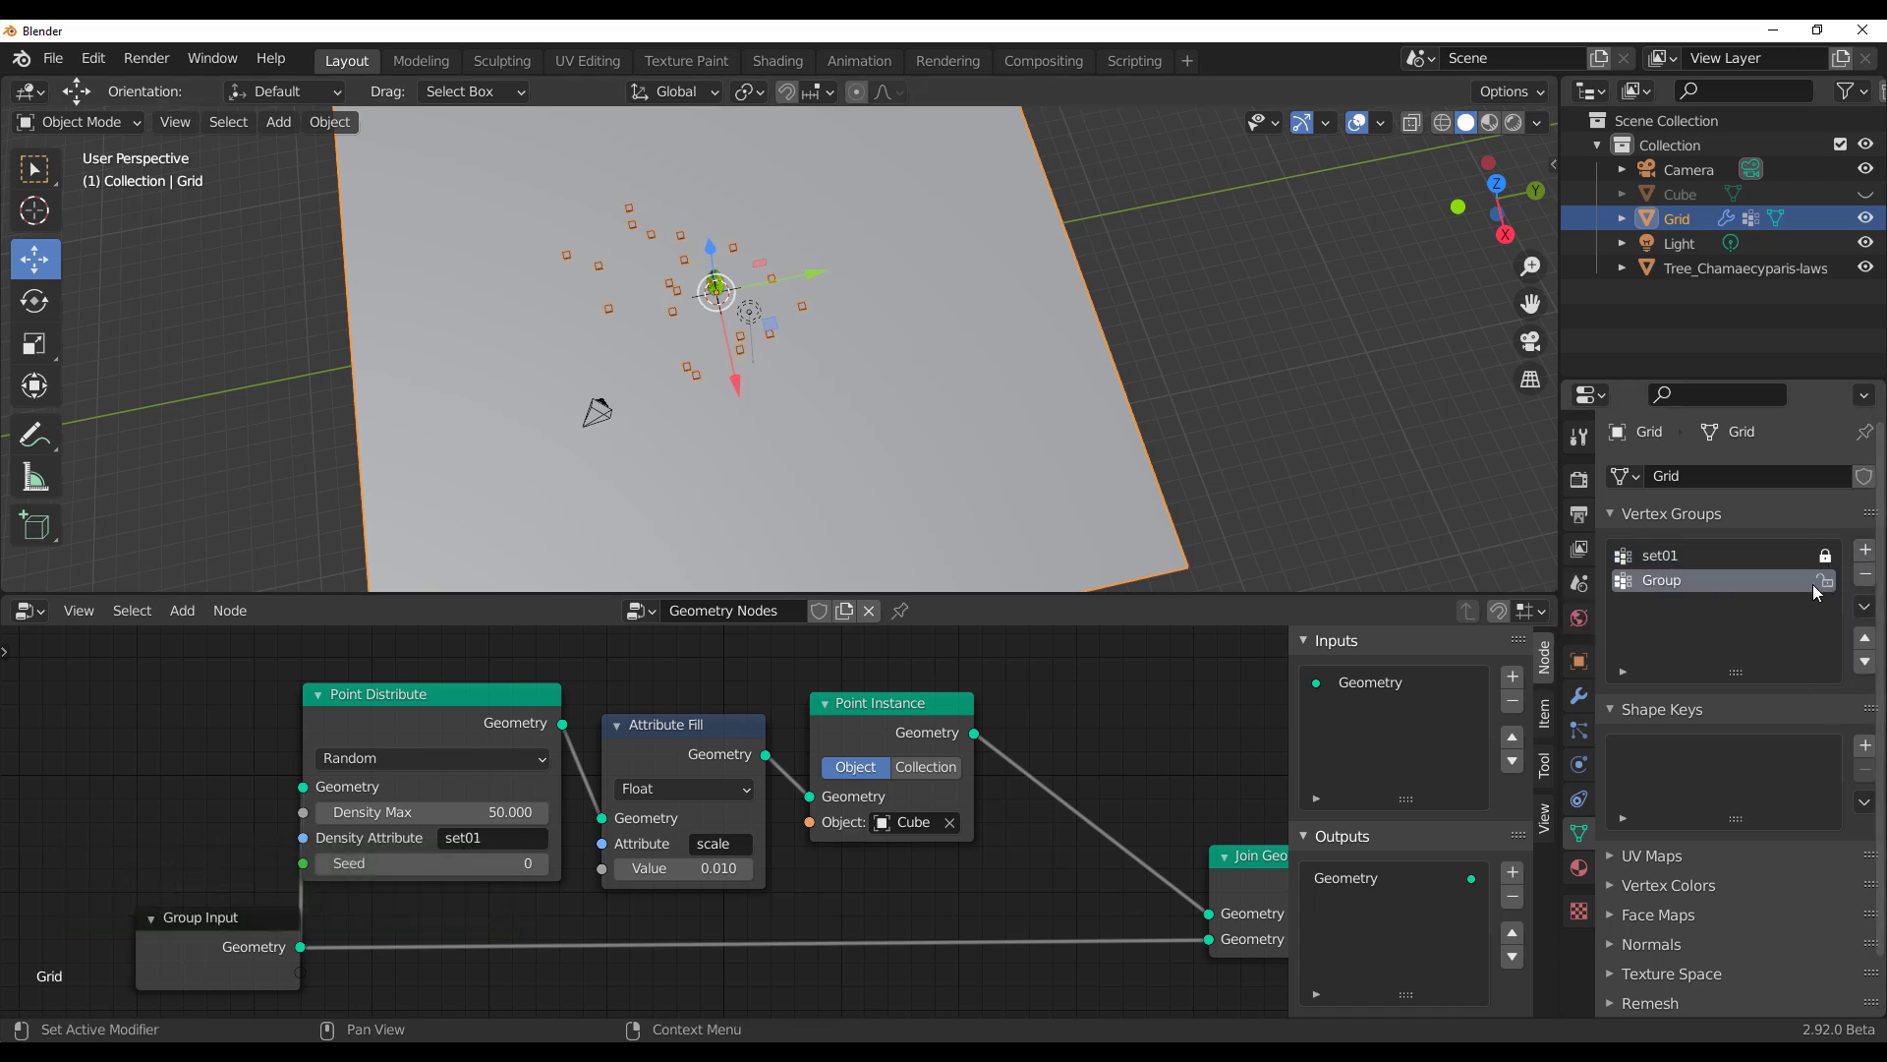
# Step: Switch the grid to Weight Paint and cover all of it with weight 1.000 in the new vertex group
pyautogui.click(103, 121)
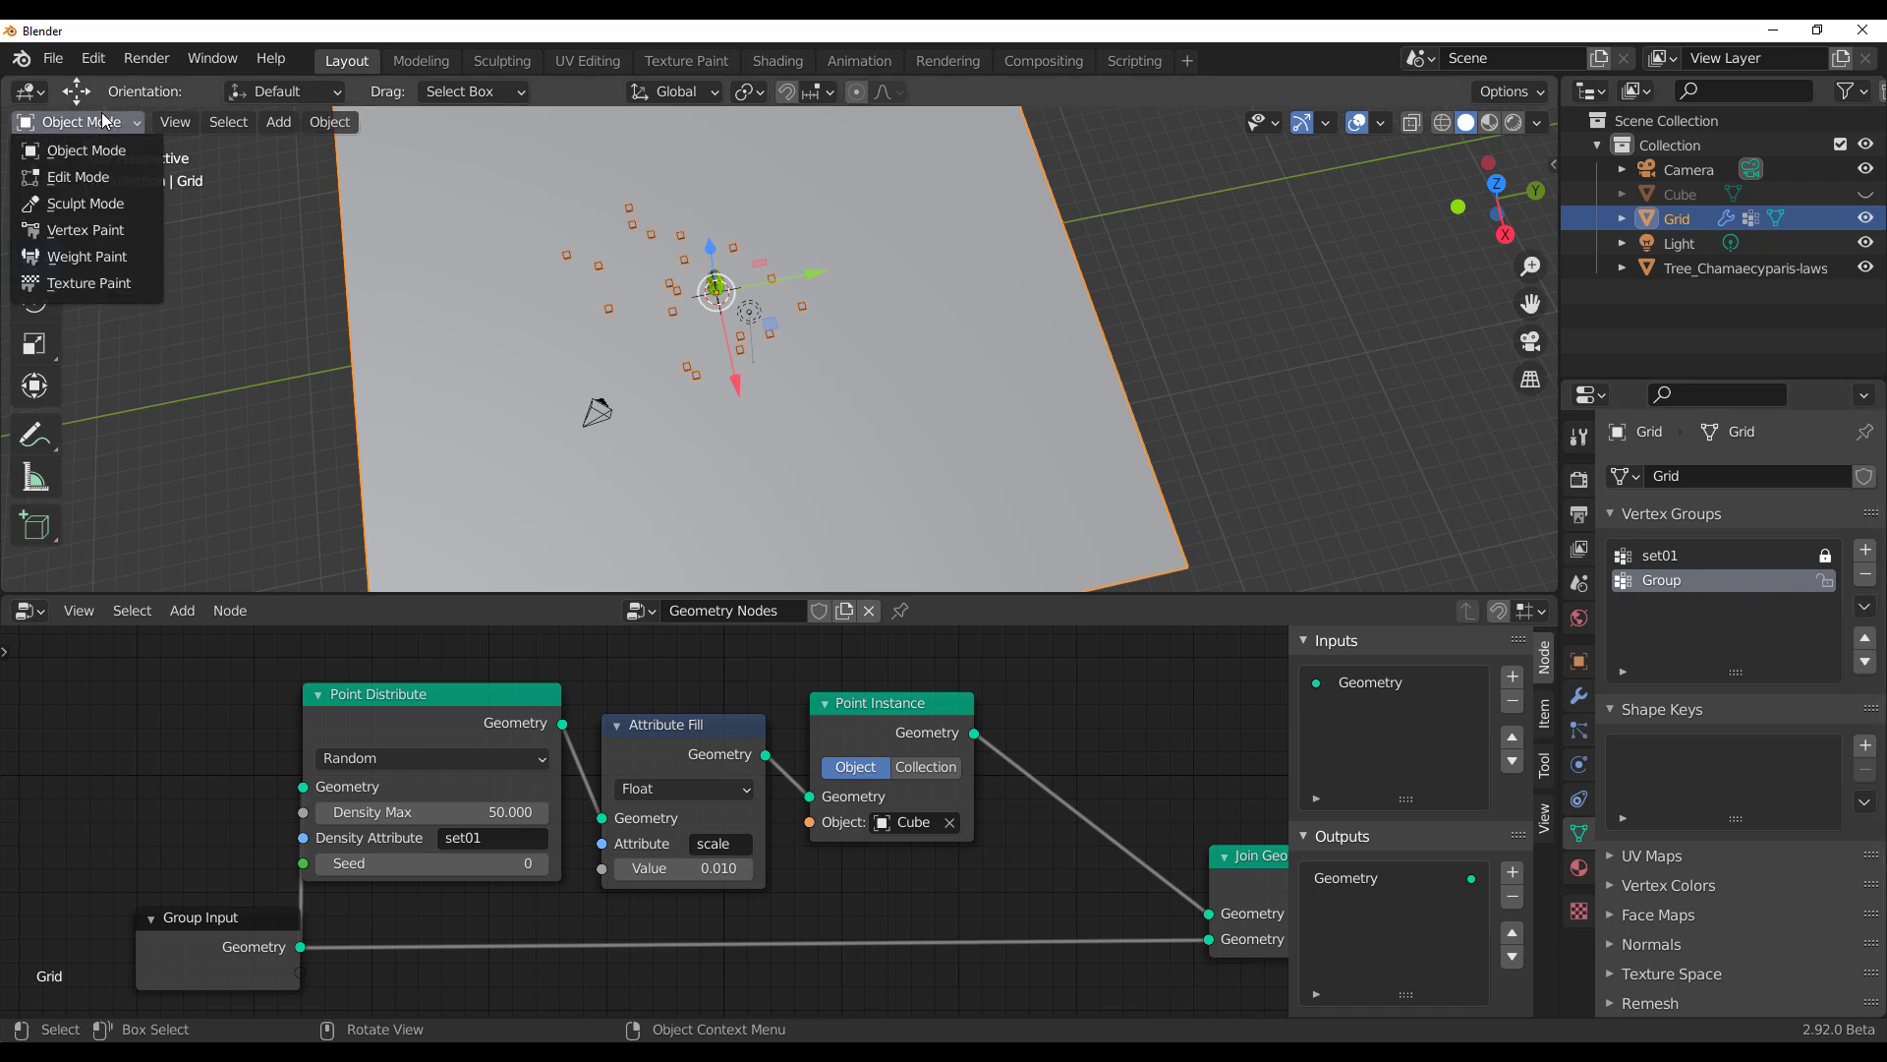
pyautogui.click(84, 256)
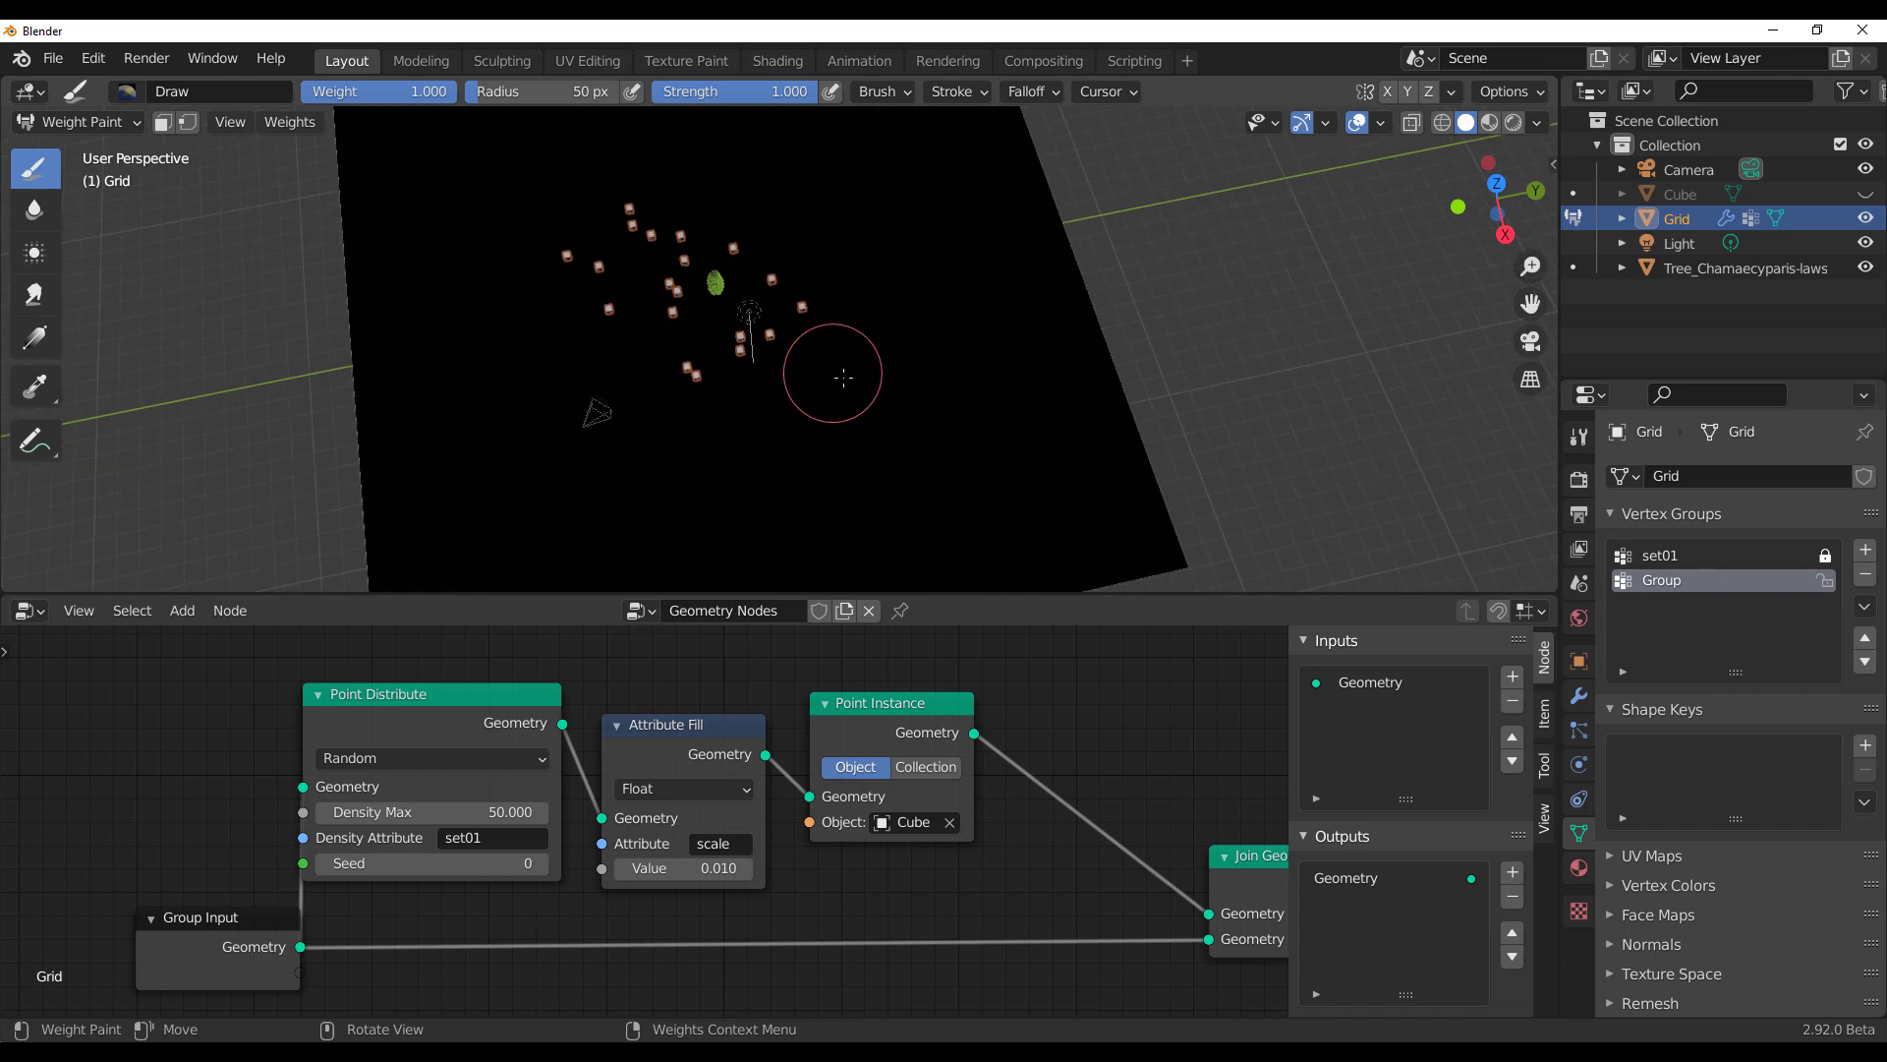
pyautogui.keyDown('shift'); pyautogui.moveTo(843, 377); pyautogui.dragTo(931, 460, button='middle'); pyautogui.keyUp('shift')
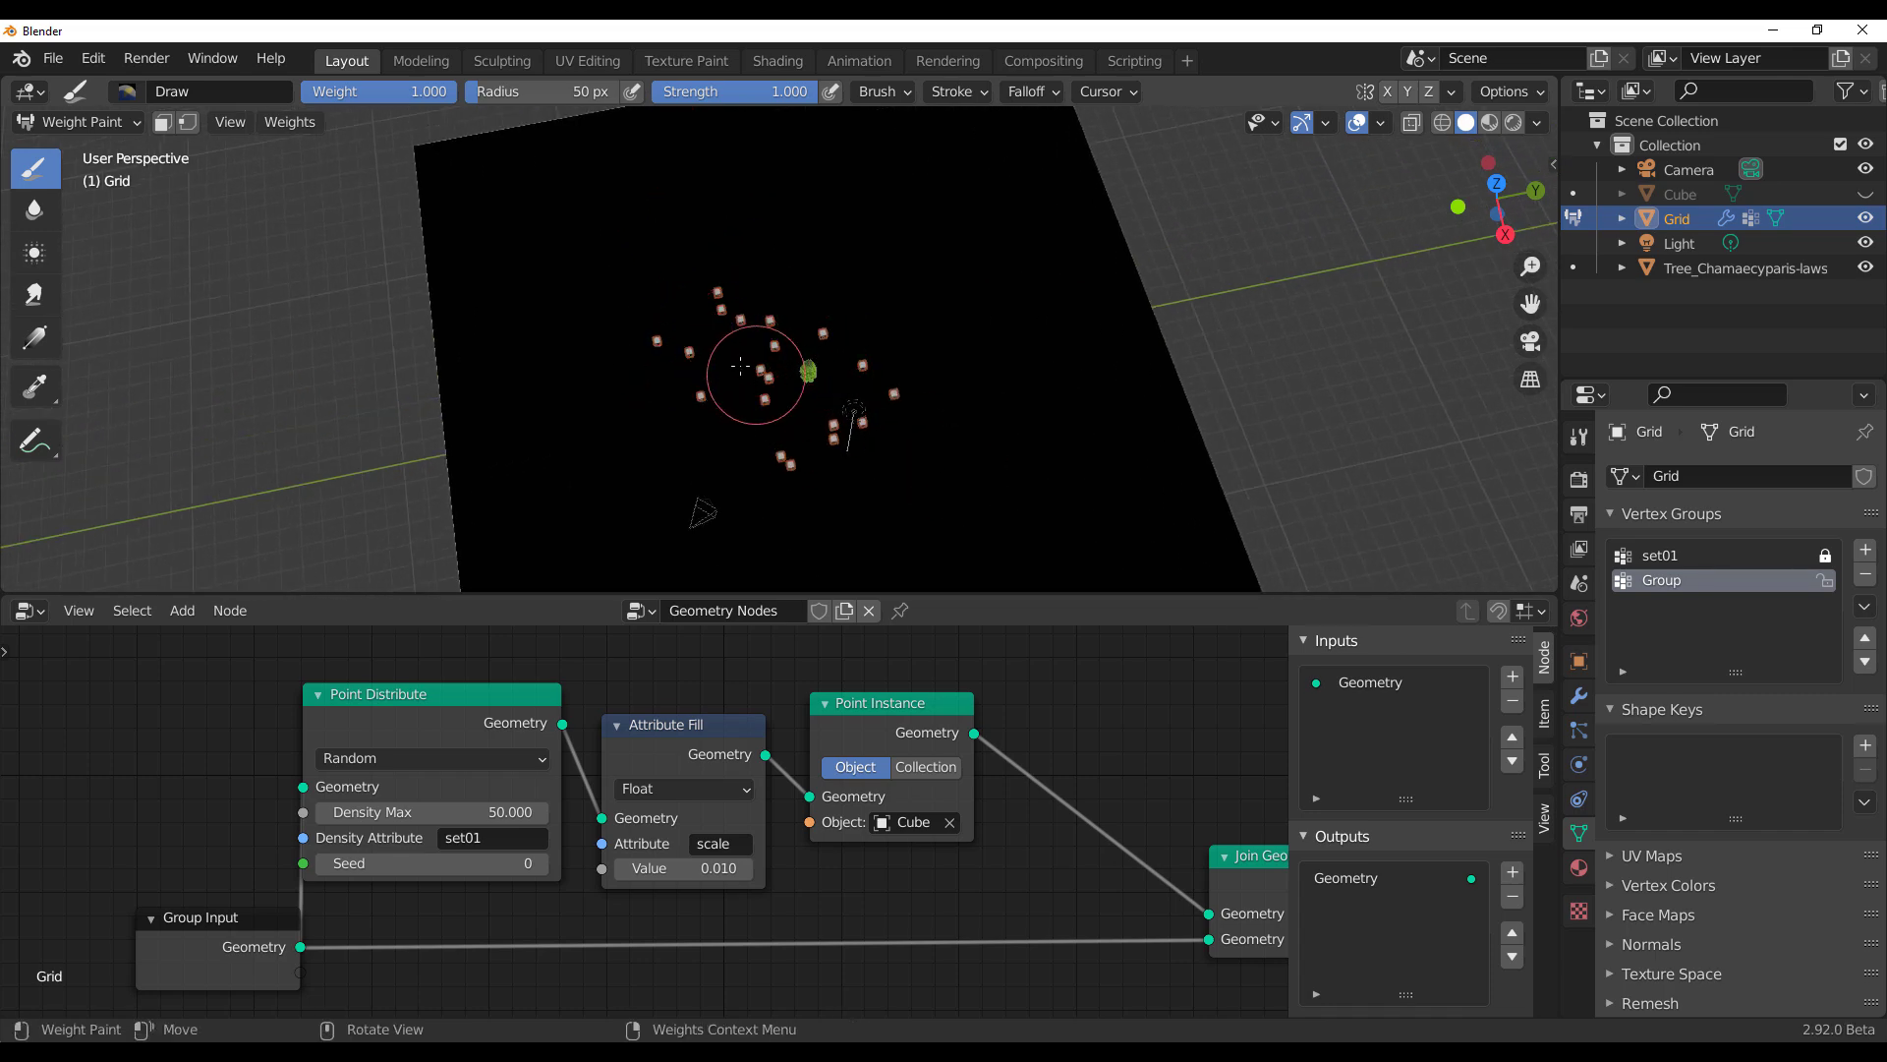
pyautogui.moveTo(375, 91)
pyautogui.mouseDown()
pyautogui.moveTo(310, 91)
pyautogui.moveTo(456, 92)
pyautogui.mouseUp()
pyautogui.scroll(-10, 728, 325)
pyautogui.moveTo(759, 366)
pyautogui.mouseDown()
pyautogui.moveTo(761, 306)
pyautogui.moveTo(778, 346)
pyautogui.moveTo(801, 315)
pyautogui.moveTo(864, 337)
pyautogui.moveTo(813, 240)
pyautogui.mouseUp()
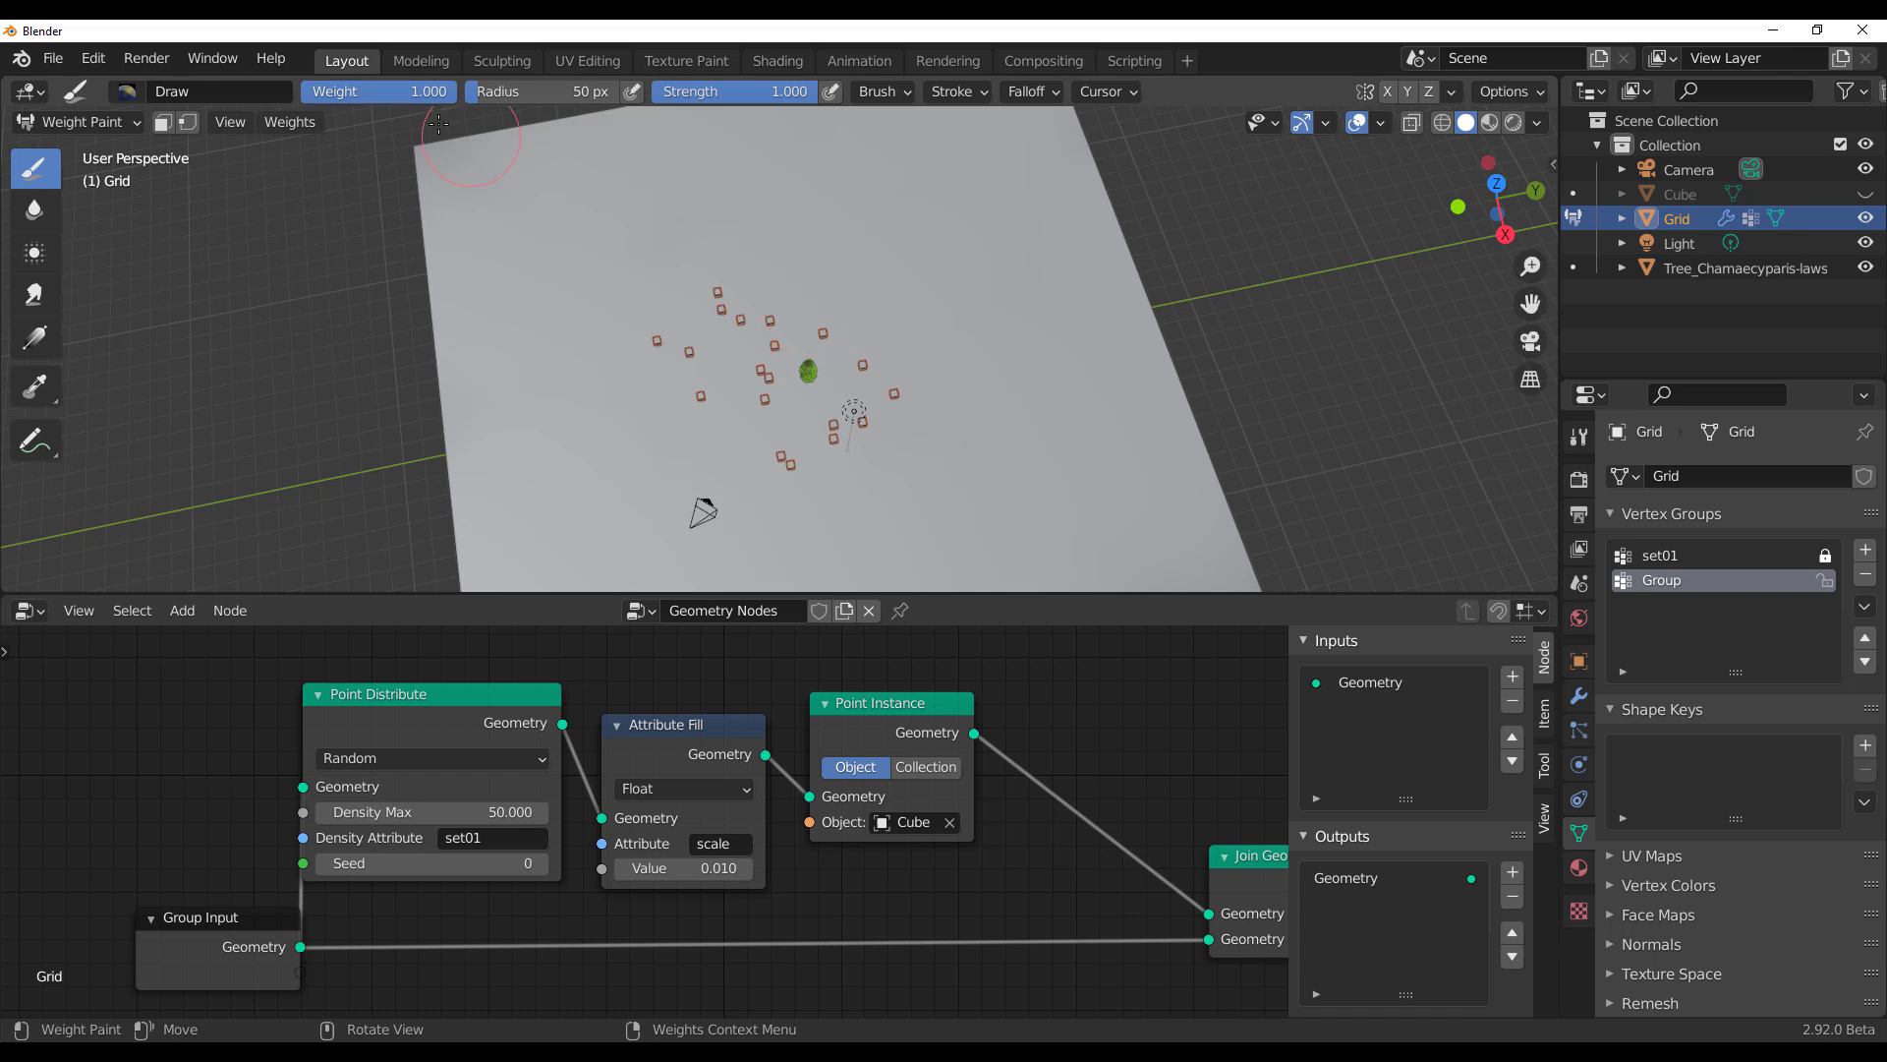
# Step: Set the brush weight to 0.000 and fill the entire grid with it in the second vertex group
pyautogui.moveTo(434, 93); pyautogui.dragTo(301, 93)
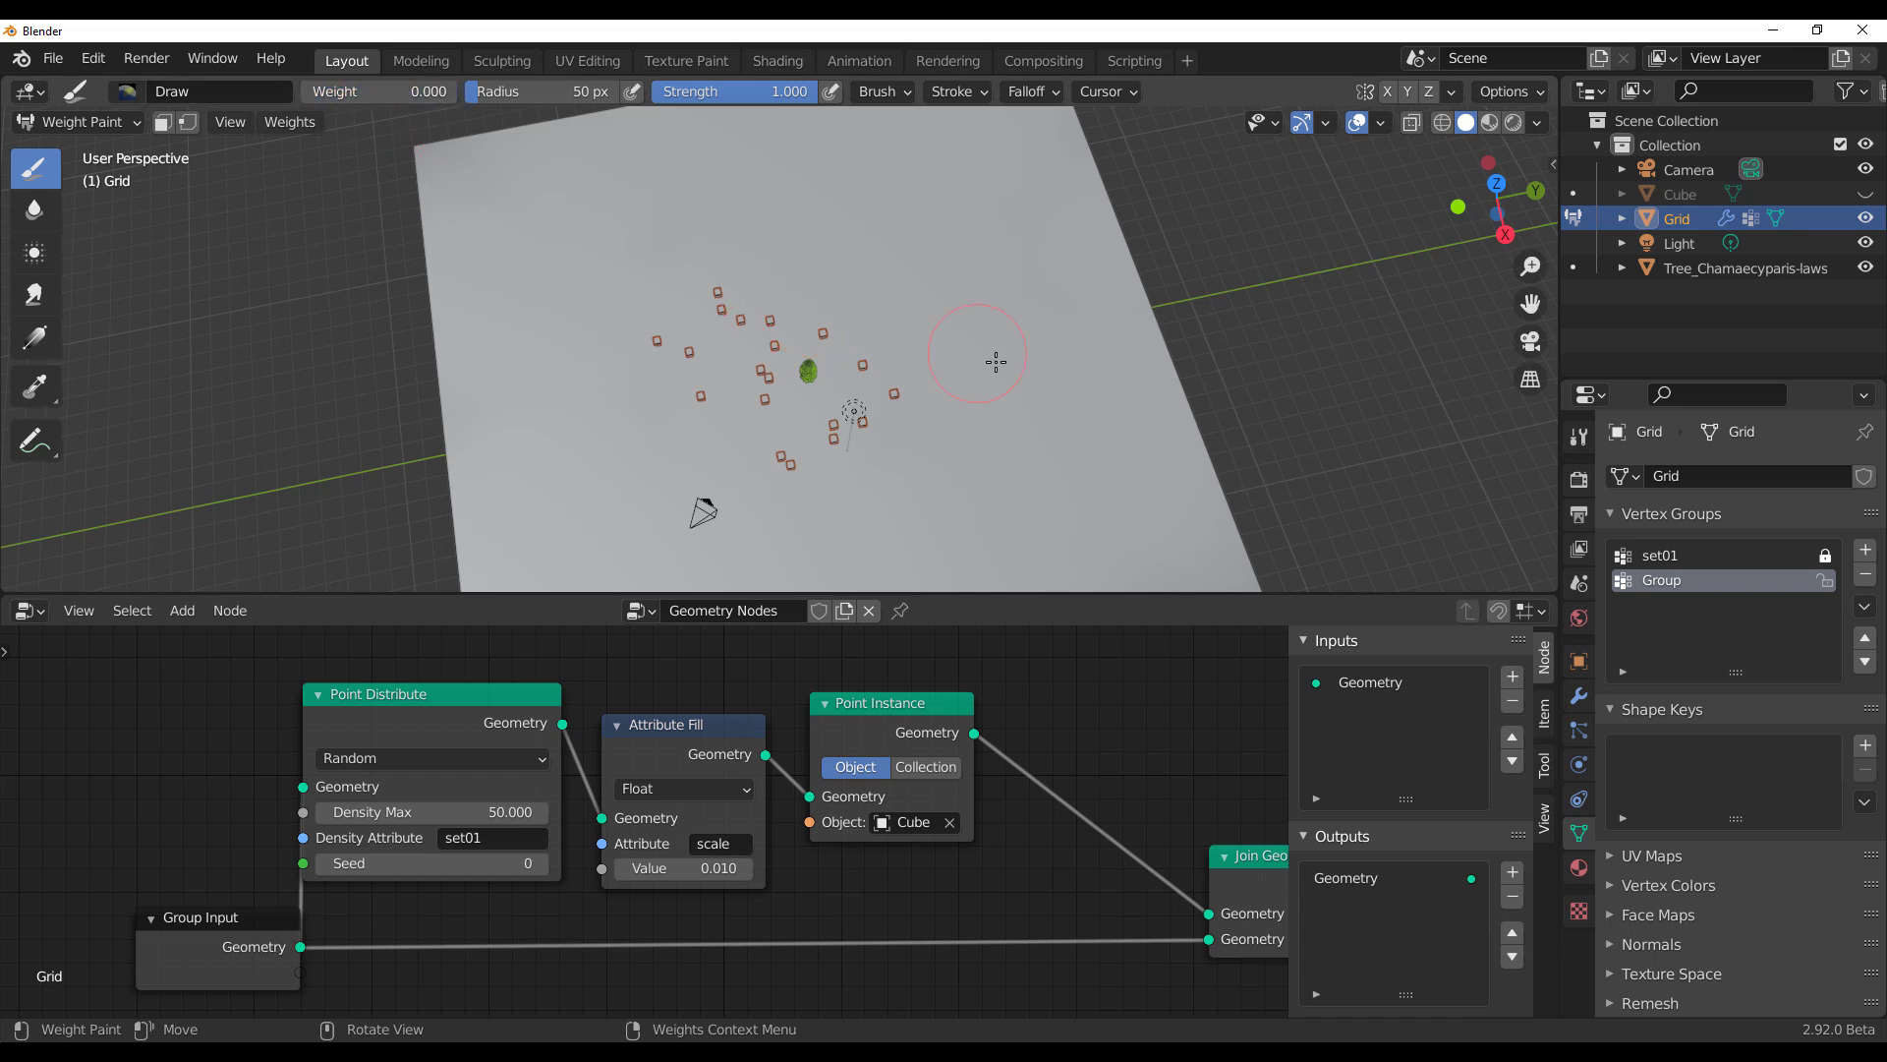
pyautogui.moveTo(798, 362)
pyautogui.mouseDown()
pyautogui.moveTo(687, 345)
pyautogui.moveTo(767, 404)
pyautogui.mouseUp()
pyautogui.hotkey('shift', 'k')
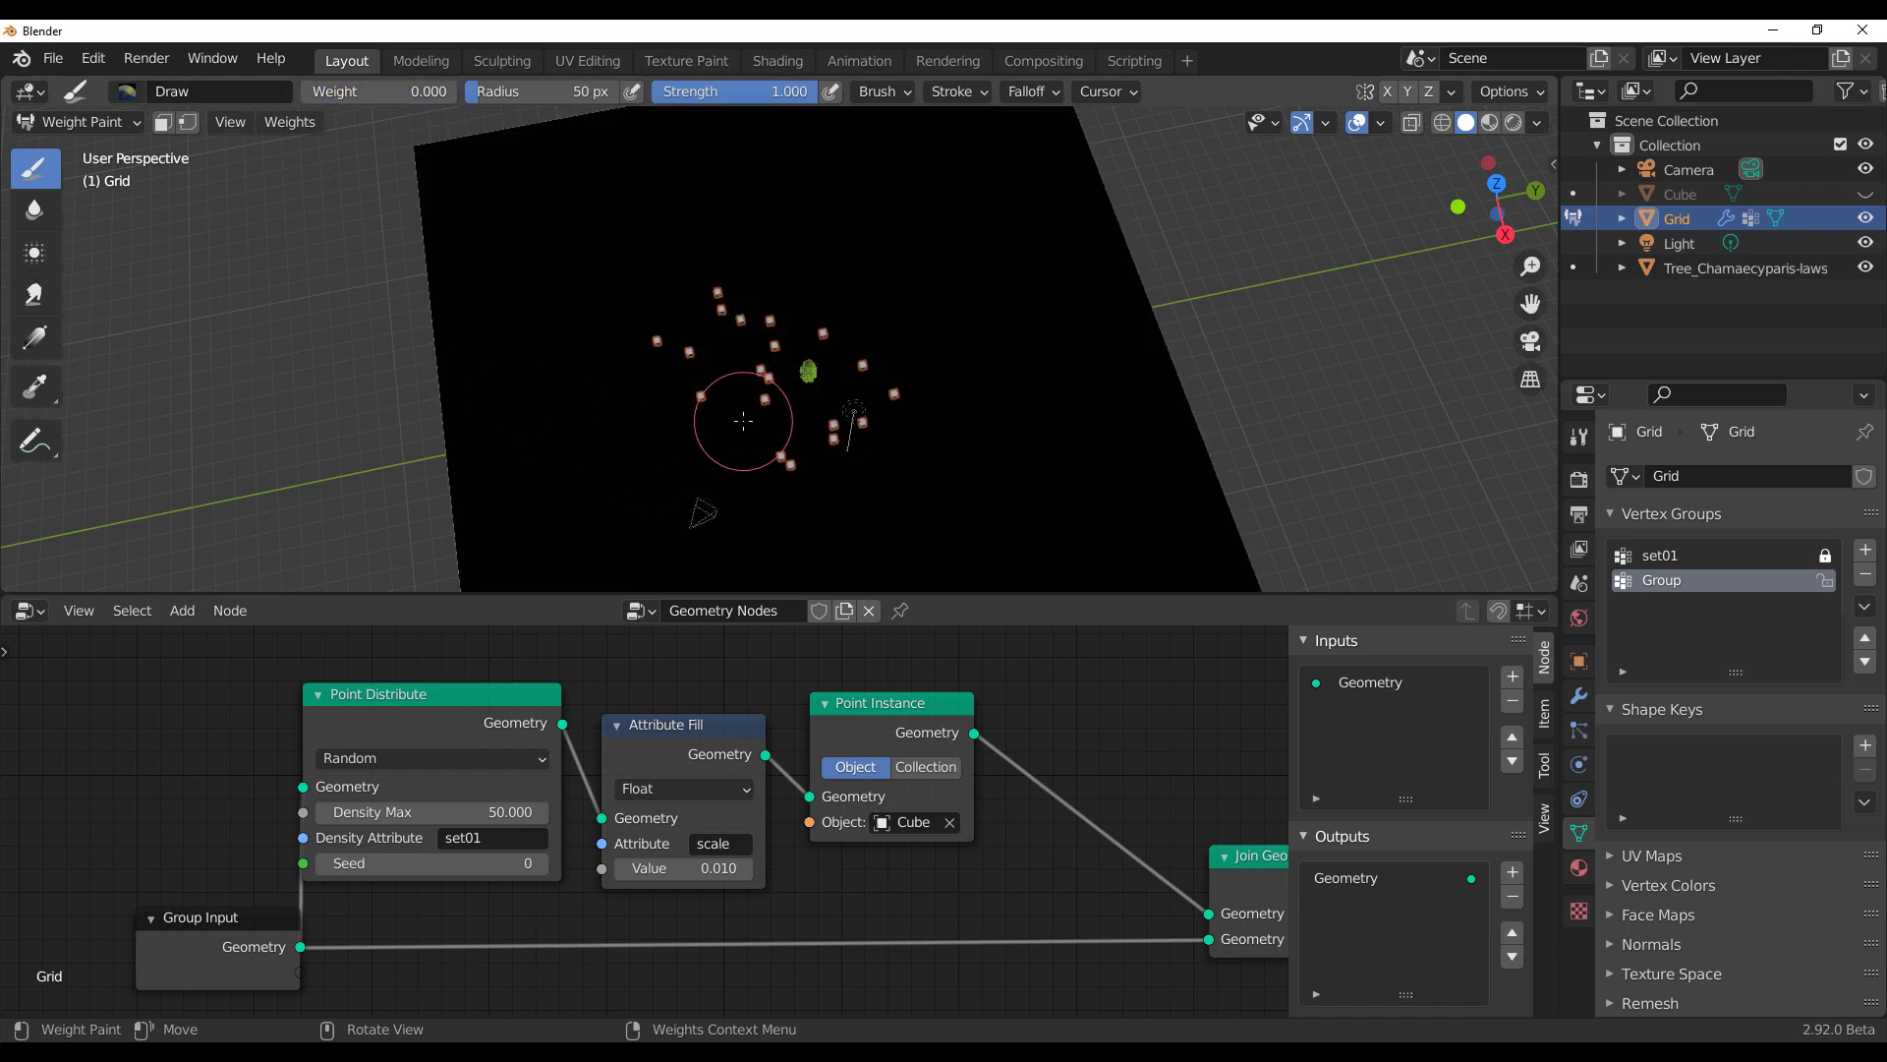
# Step: Paint a radial weight gradient outward from the grid's centre with weight 1.000 and strength 1.000
pyautogui.click(34, 337)
pyautogui.click(787, 526)
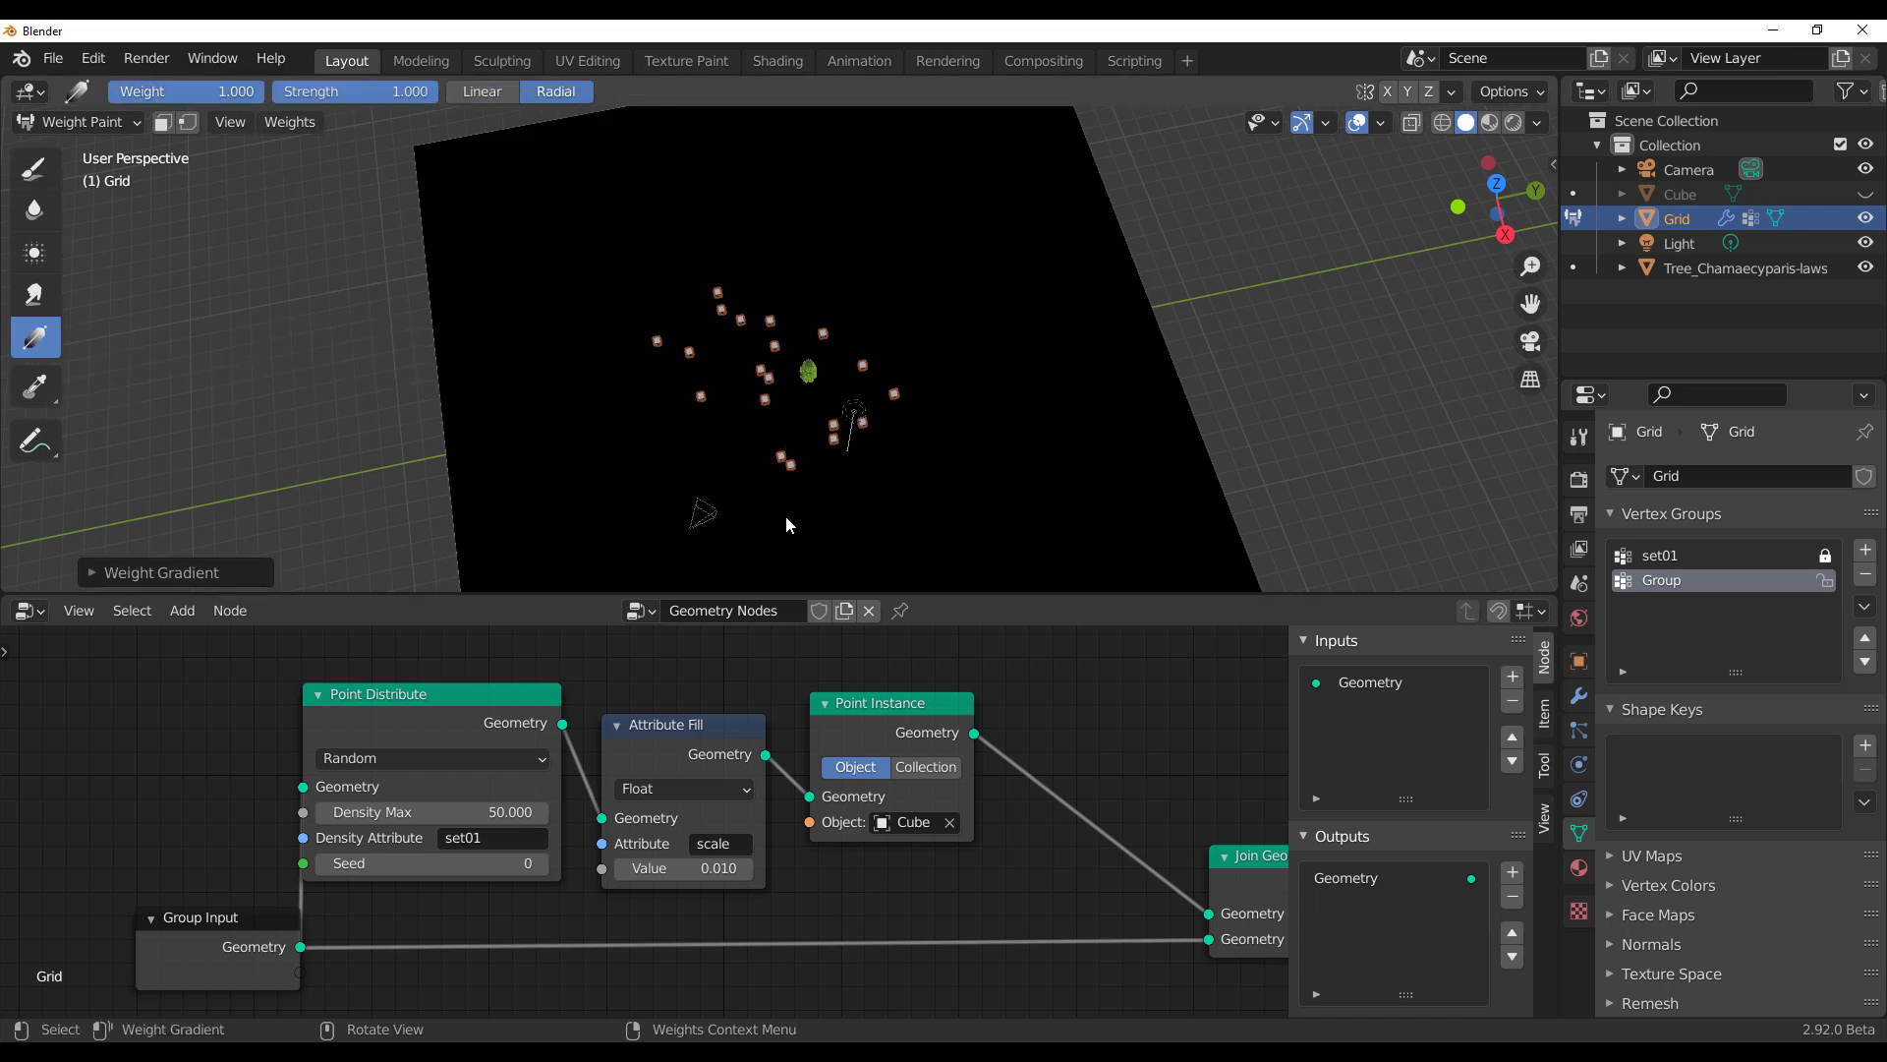
pyautogui.moveTo(800, 397); pyautogui.dragTo(1096, 601)
pyautogui.moveTo(885, 413); pyautogui.dragTo(680, 373, button='middle')
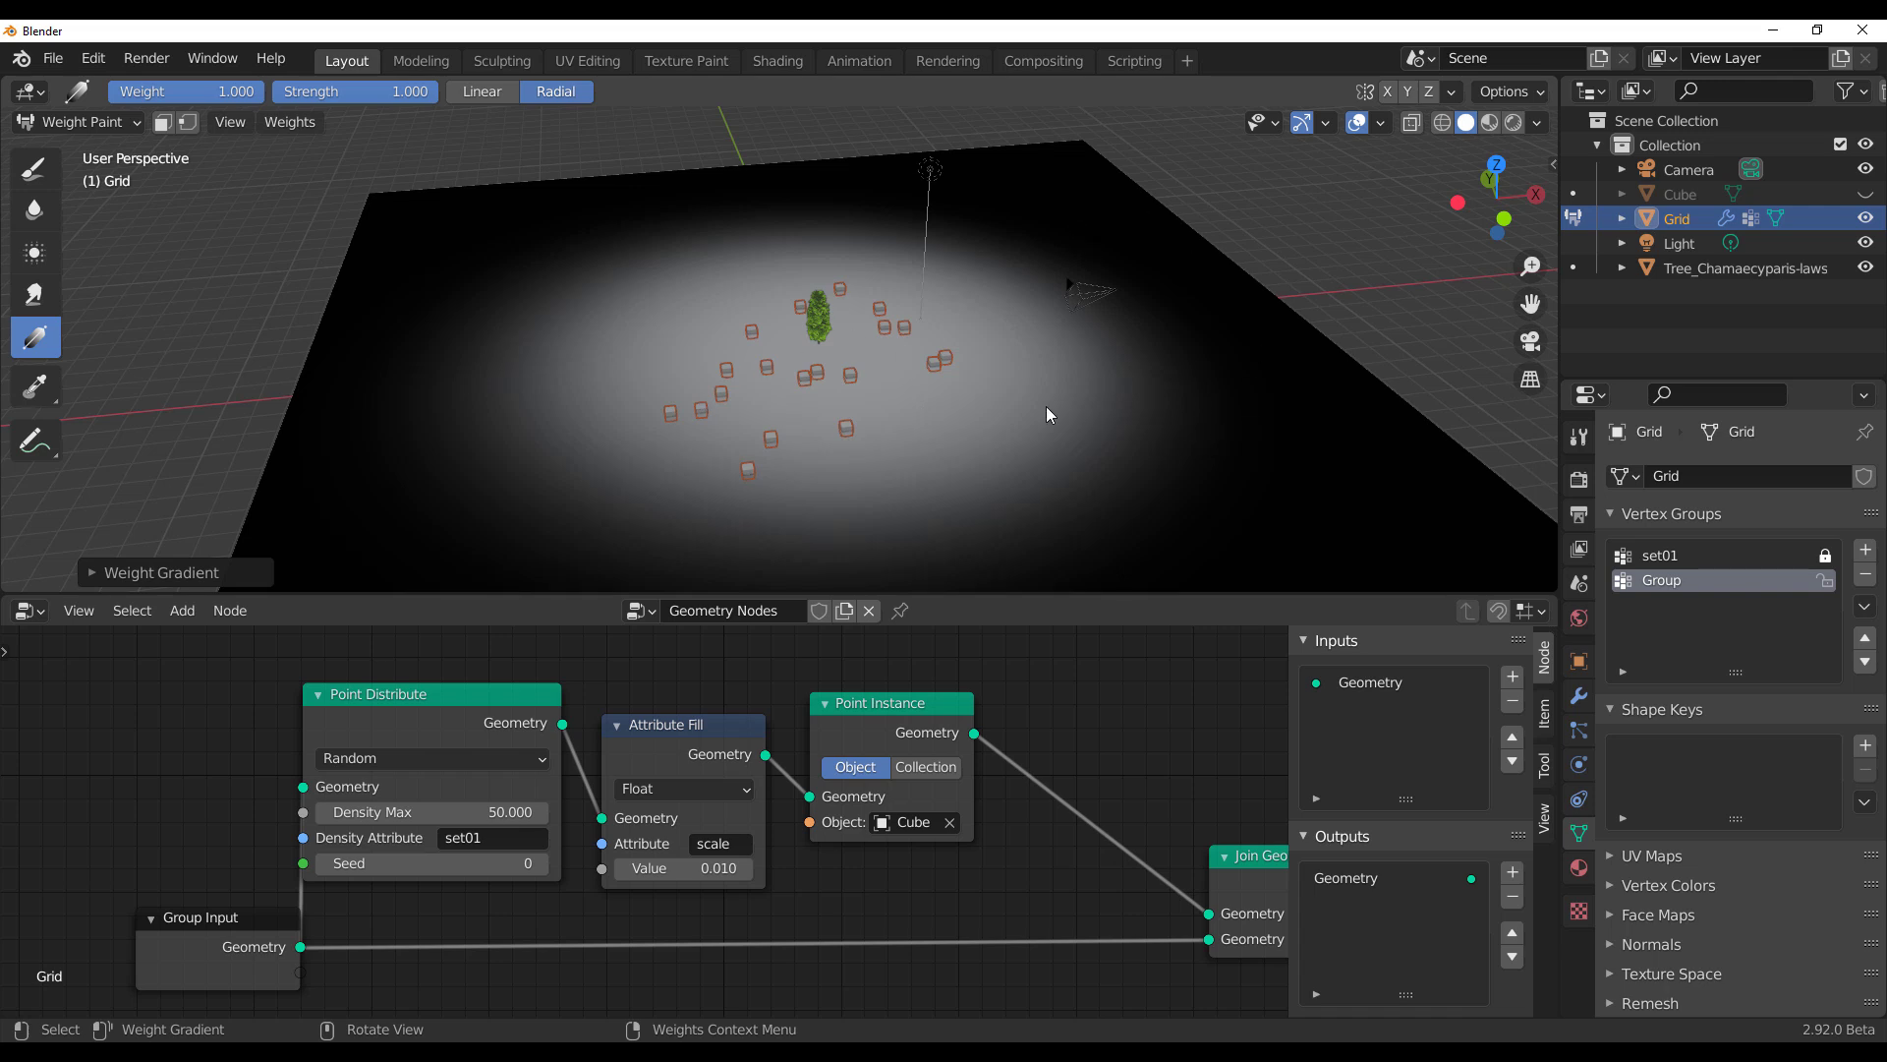
# Step: Invert the painted weights of the second vertex group
pyautogui.click(291, 123)
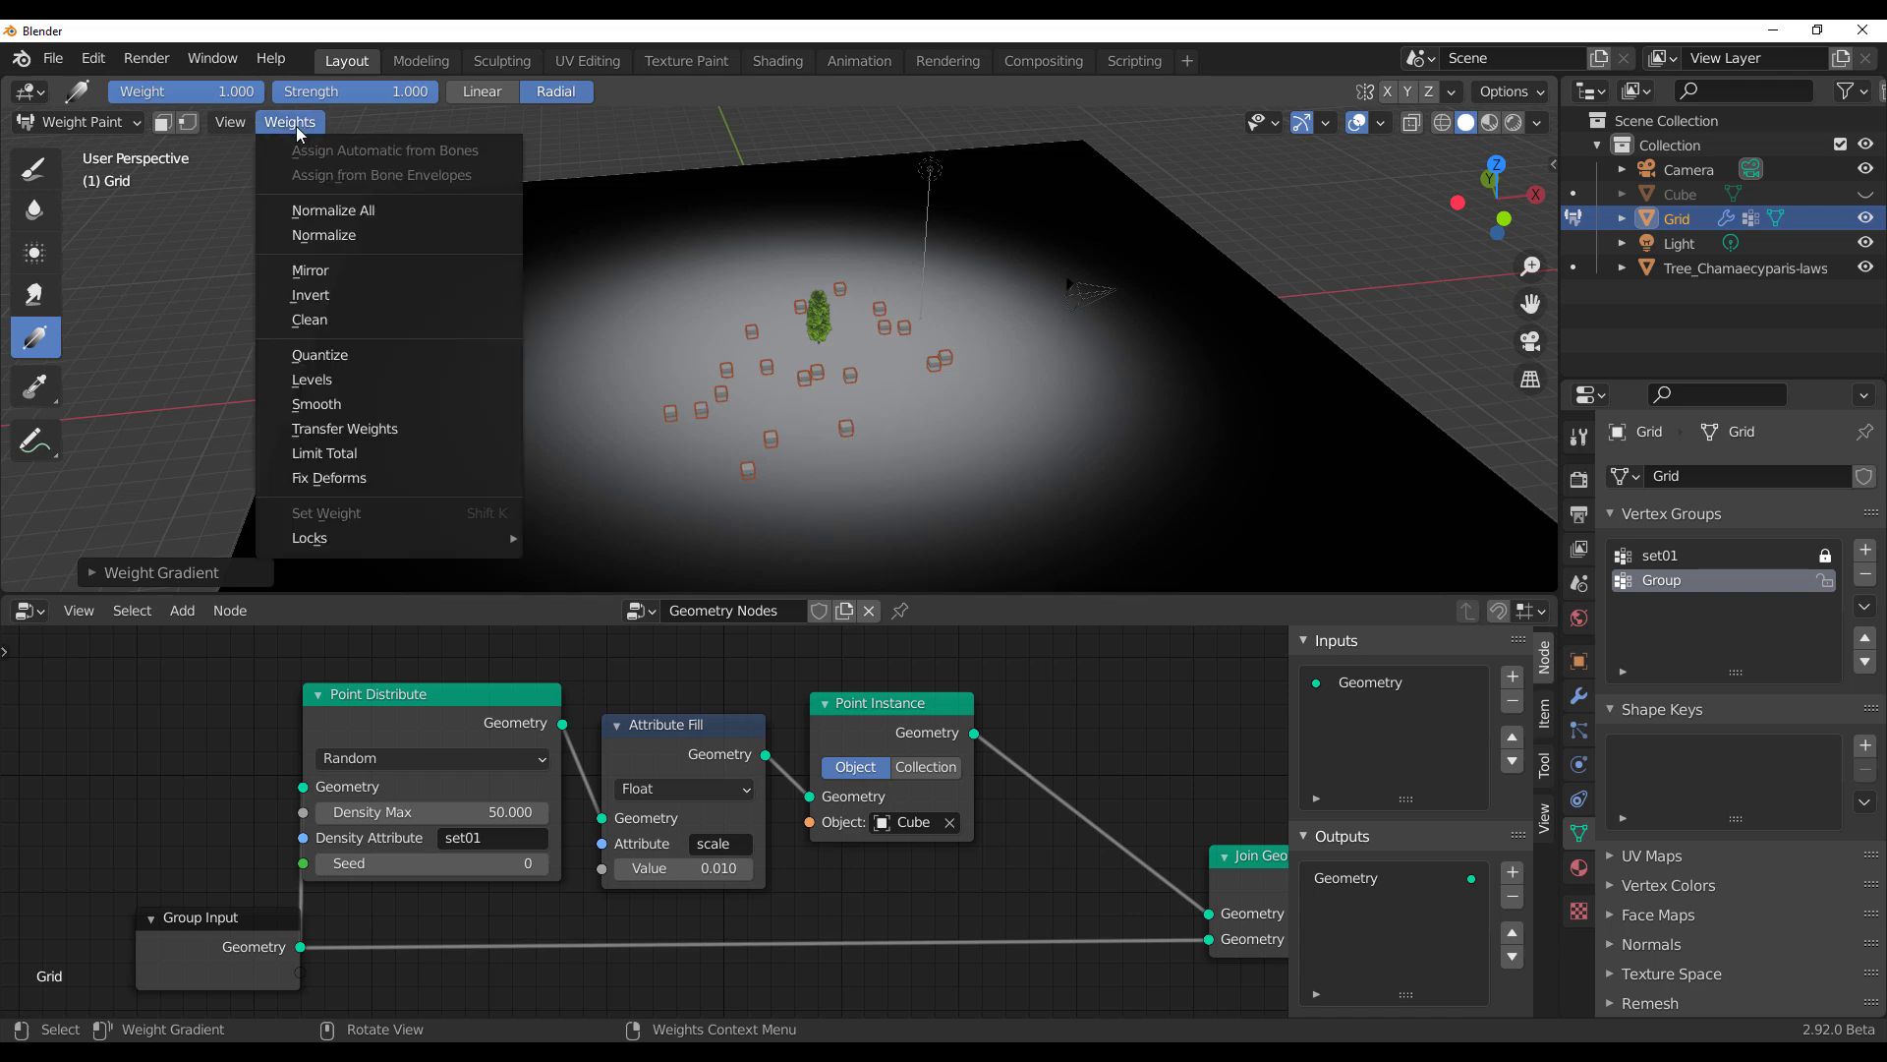
pyautogui.click(330, 294)
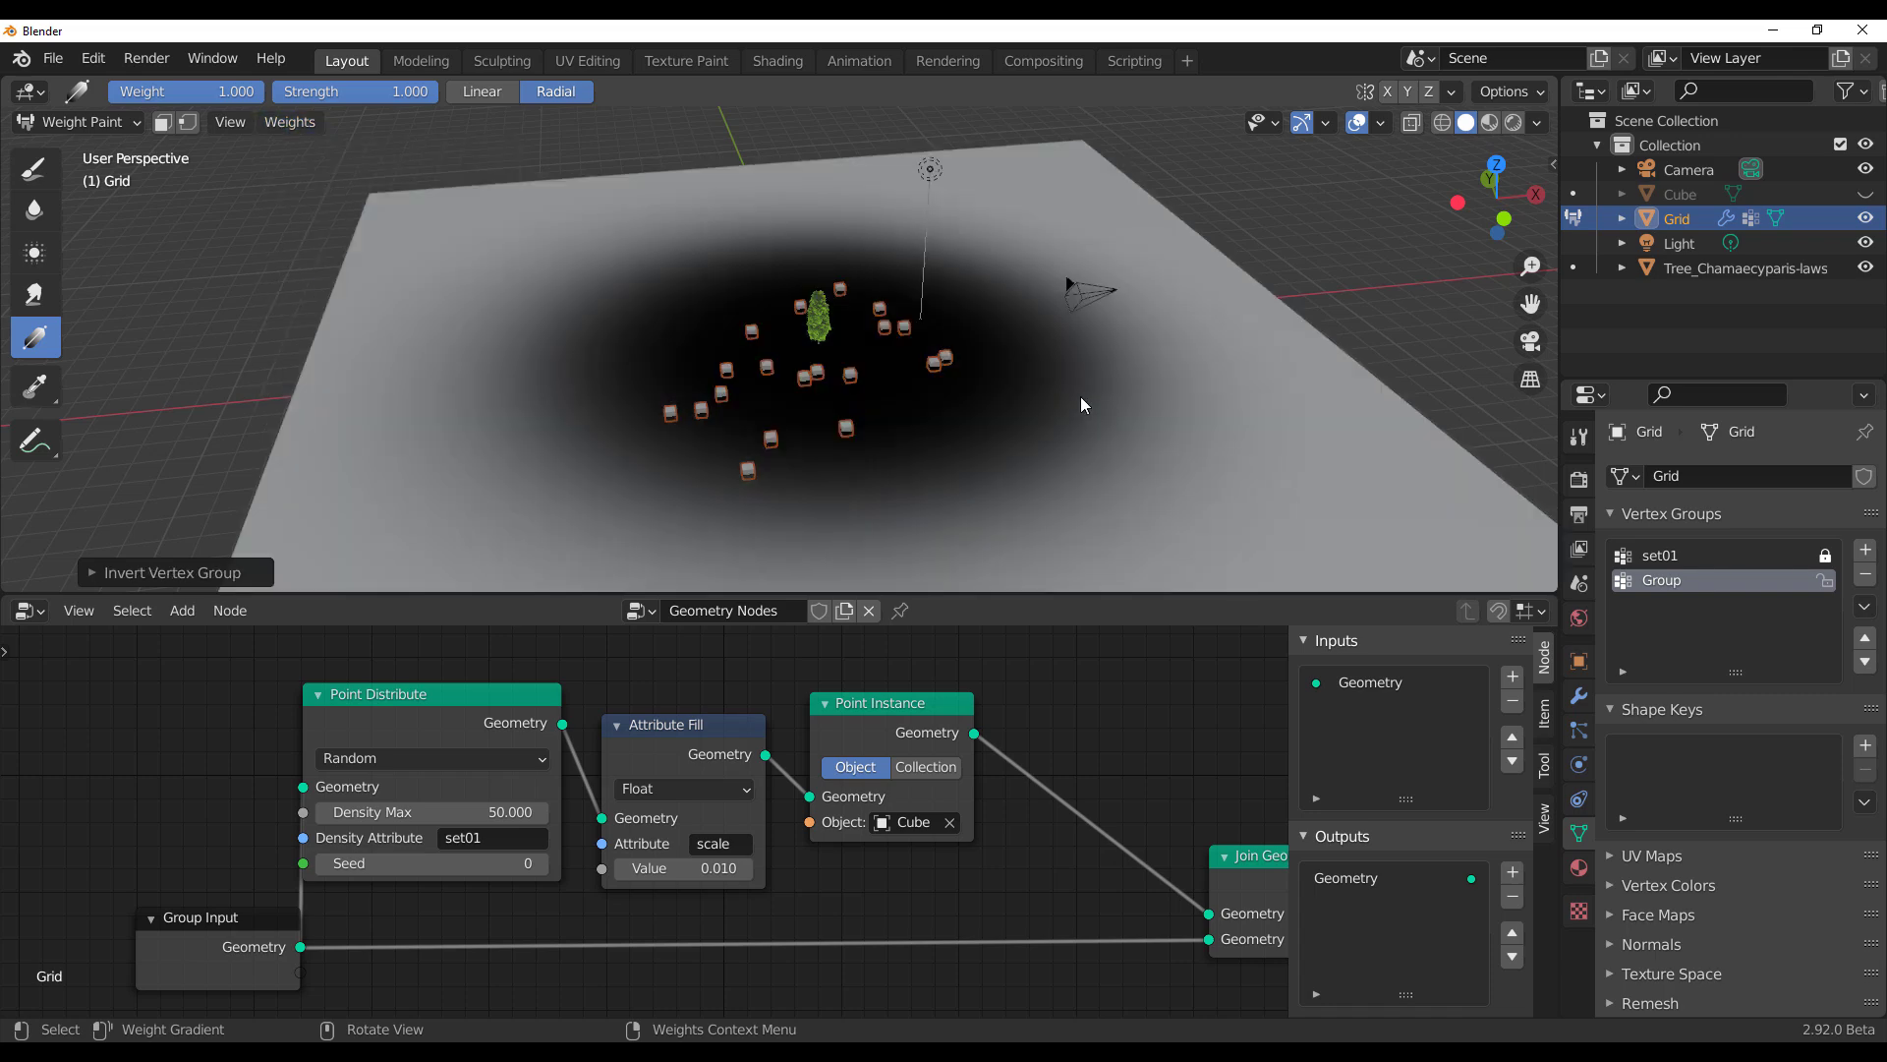
pyautogui.moveTo(1081, 398); pyautogui.dragTo(831, 374, button='middle')
# Step: Apply a radial gradient from the grid's centre and several linear gradients across it from different directions, using weight 1.000
pyautogui.moveTo(832, 374); pyautogui.dragTo(998, 491)
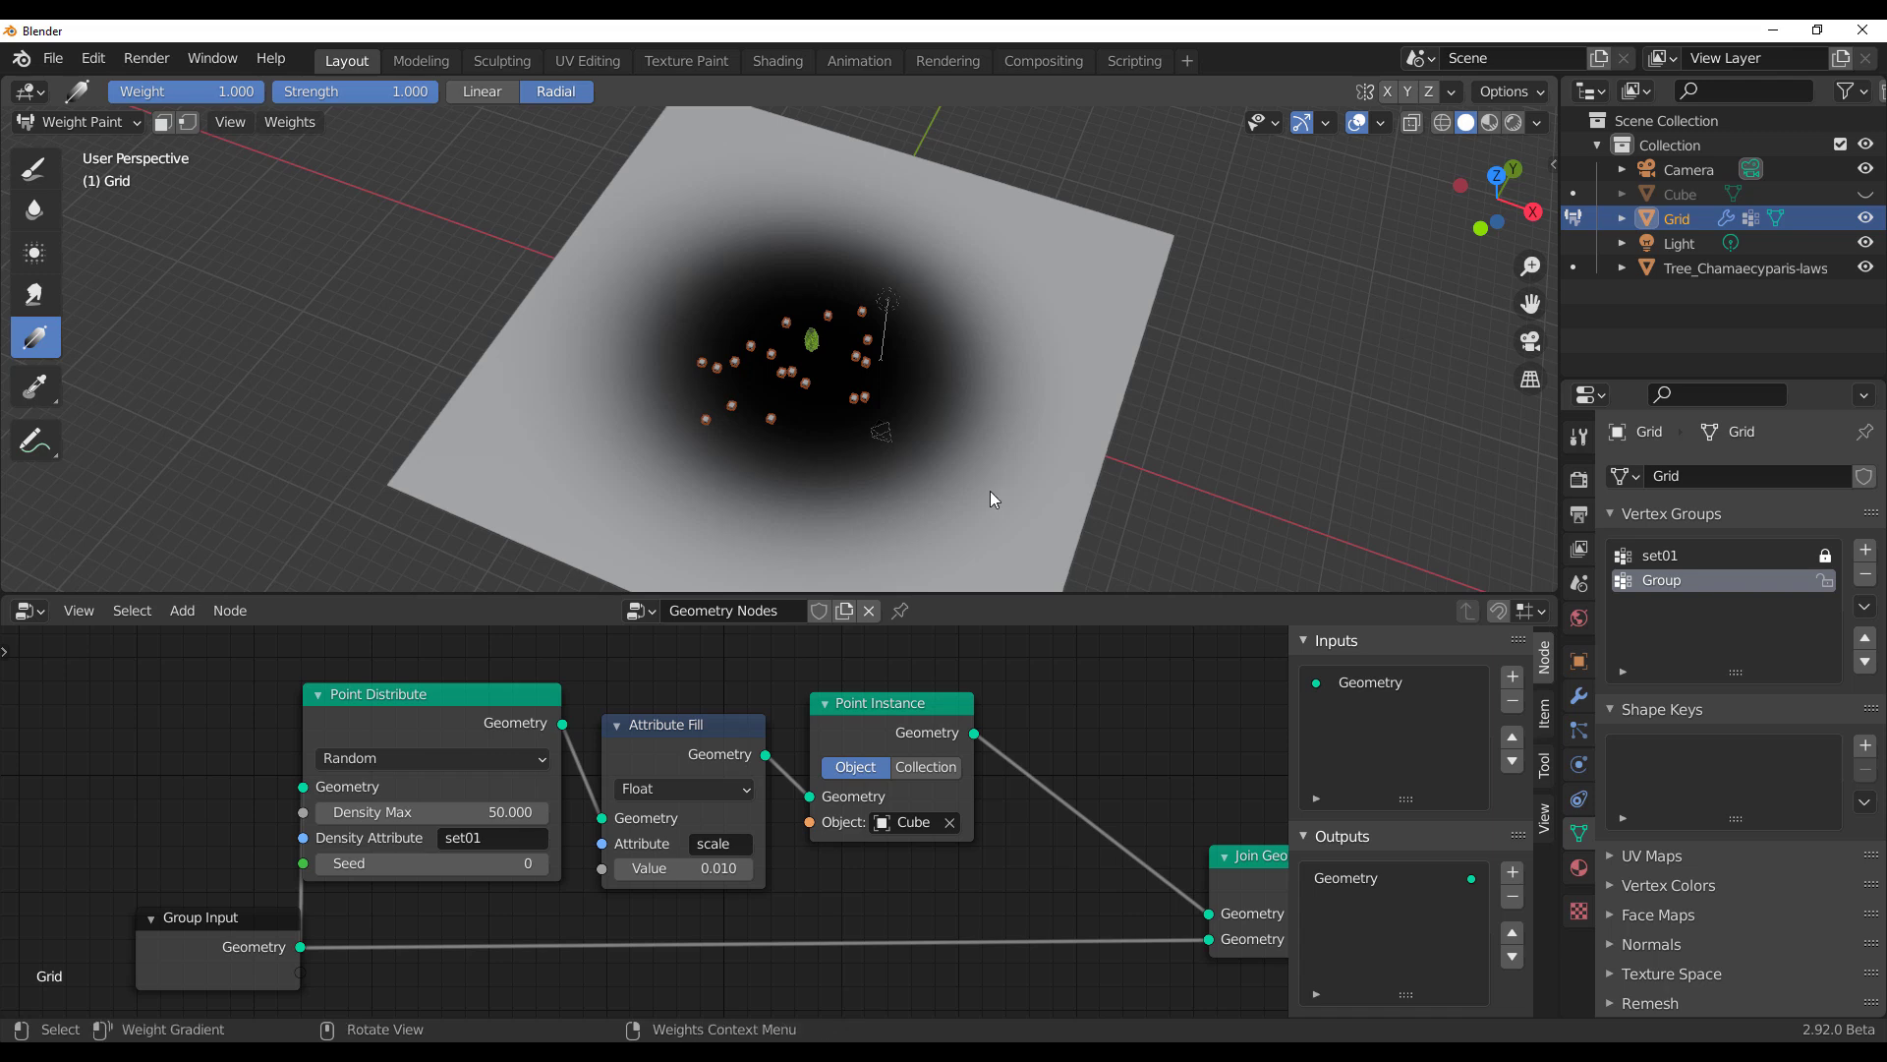
pyautogui.click(481, 91)
pyautogui.moveTo(753, 521); pyautogui.dragTo(838, 429)
pyautogui.moveTo(1001, 278); pyautogui.dragTo(833, 383)
pyautogui.moveTo(679, 245); pyautogui.dragTo(779, 356)
pyautogui.moveTo(899, 457); pyautogui.dragTo(794, 350)
pyautogui.moveTo(794, 350); pyautogui.dragTo(694, 391, button='middle')
pyautogui.moveTo(257, 262); pyautogui.dragTo(594, 328, button='middle')
# Step: Switch the grid from Weight Paint to Object Mode and deselect it
pyautogui.press('Tab')
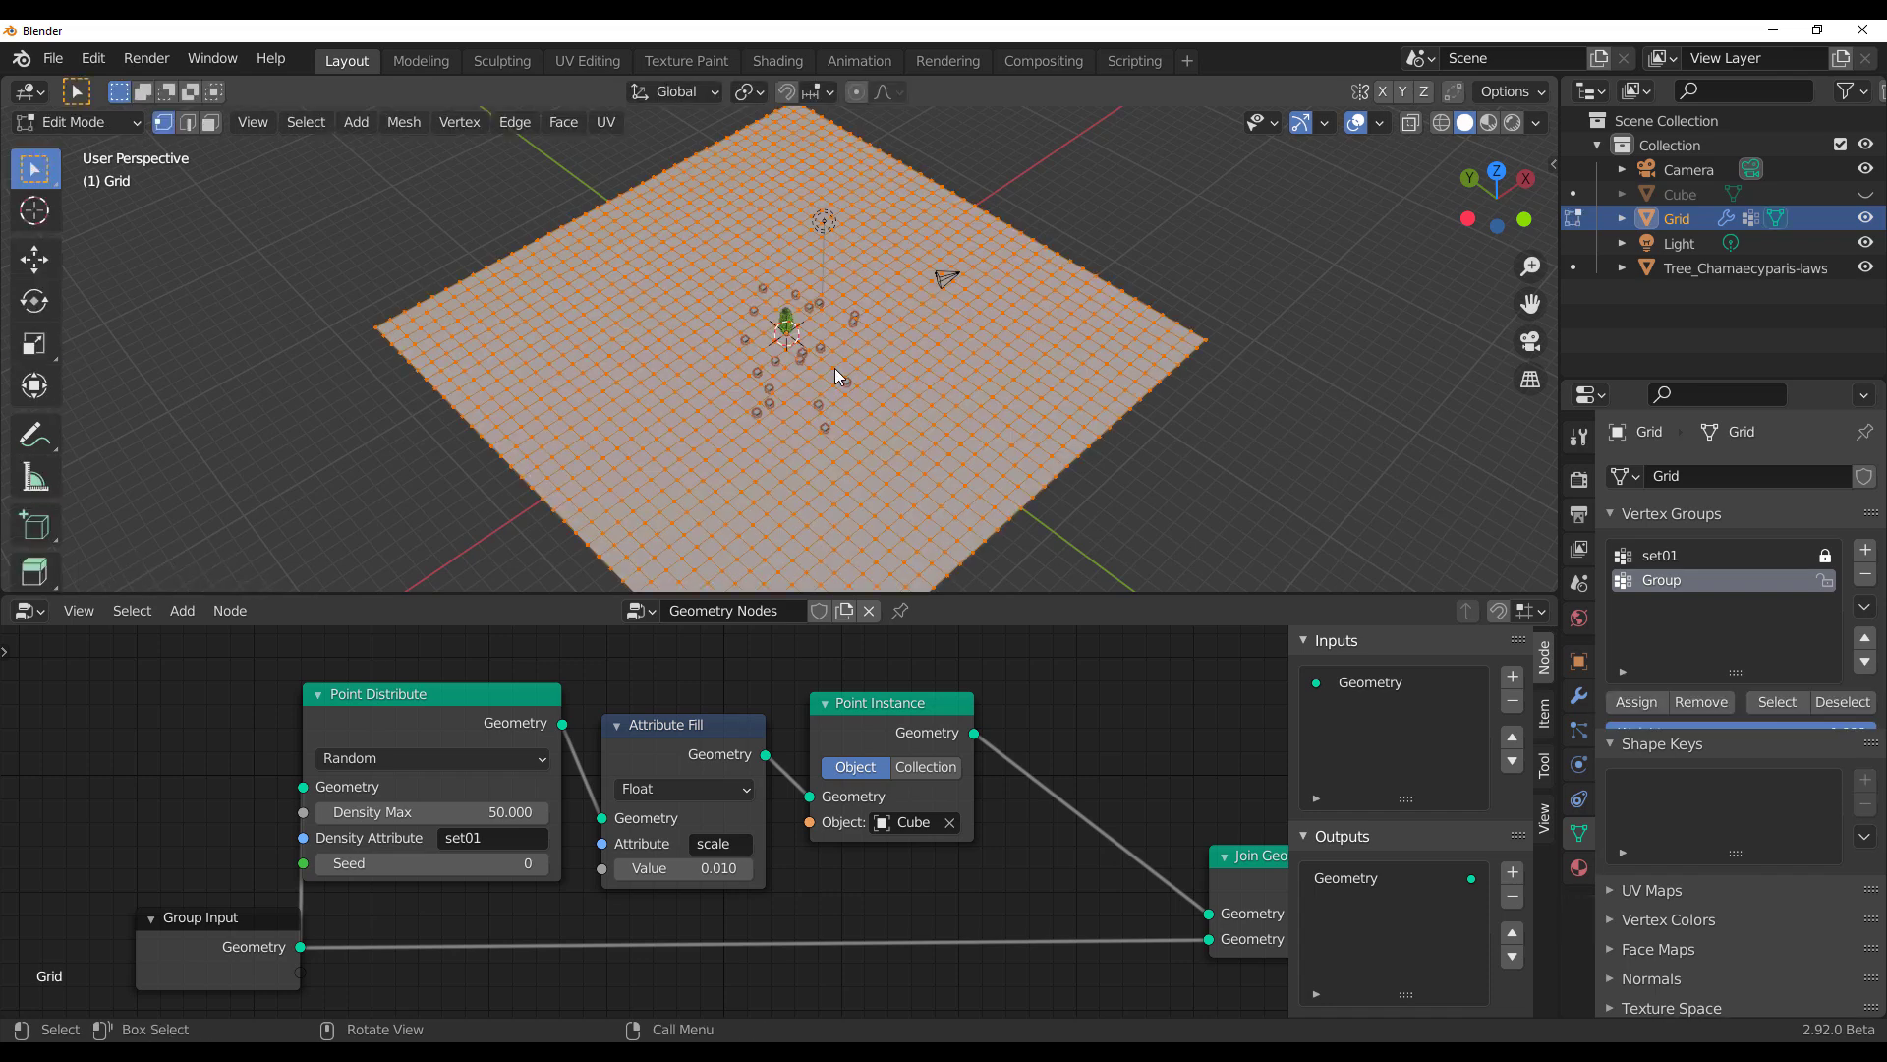
pyautogui.press('Tab')
pyautogui.click(78, 122)
pyautogui.click(75, 150)
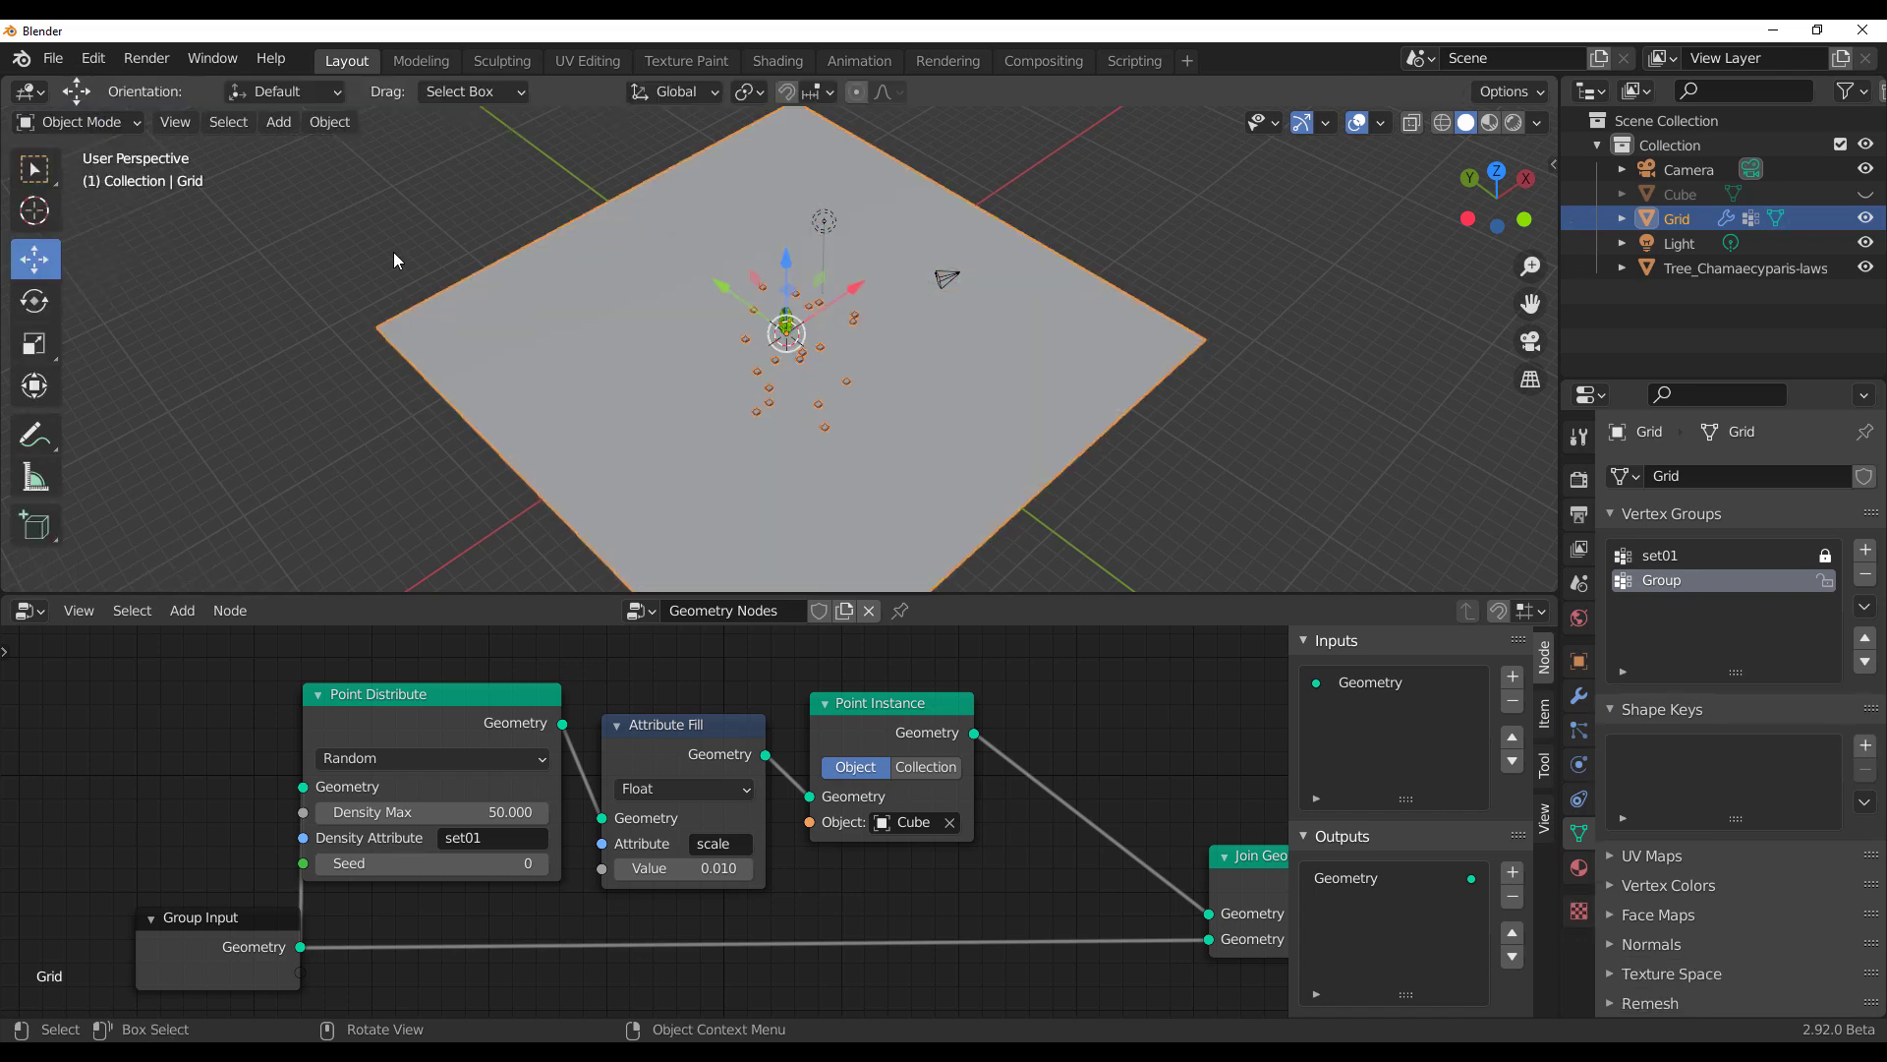
pyautogui.moveTo(393, 252); pyautogui.dragTo(883, 336, button='middle')
pyautogui.click(1188, 403)
# Step: Move the Group Input node farther away from the Point Distribute node
pyautogui.scroll(7, 883, 336)
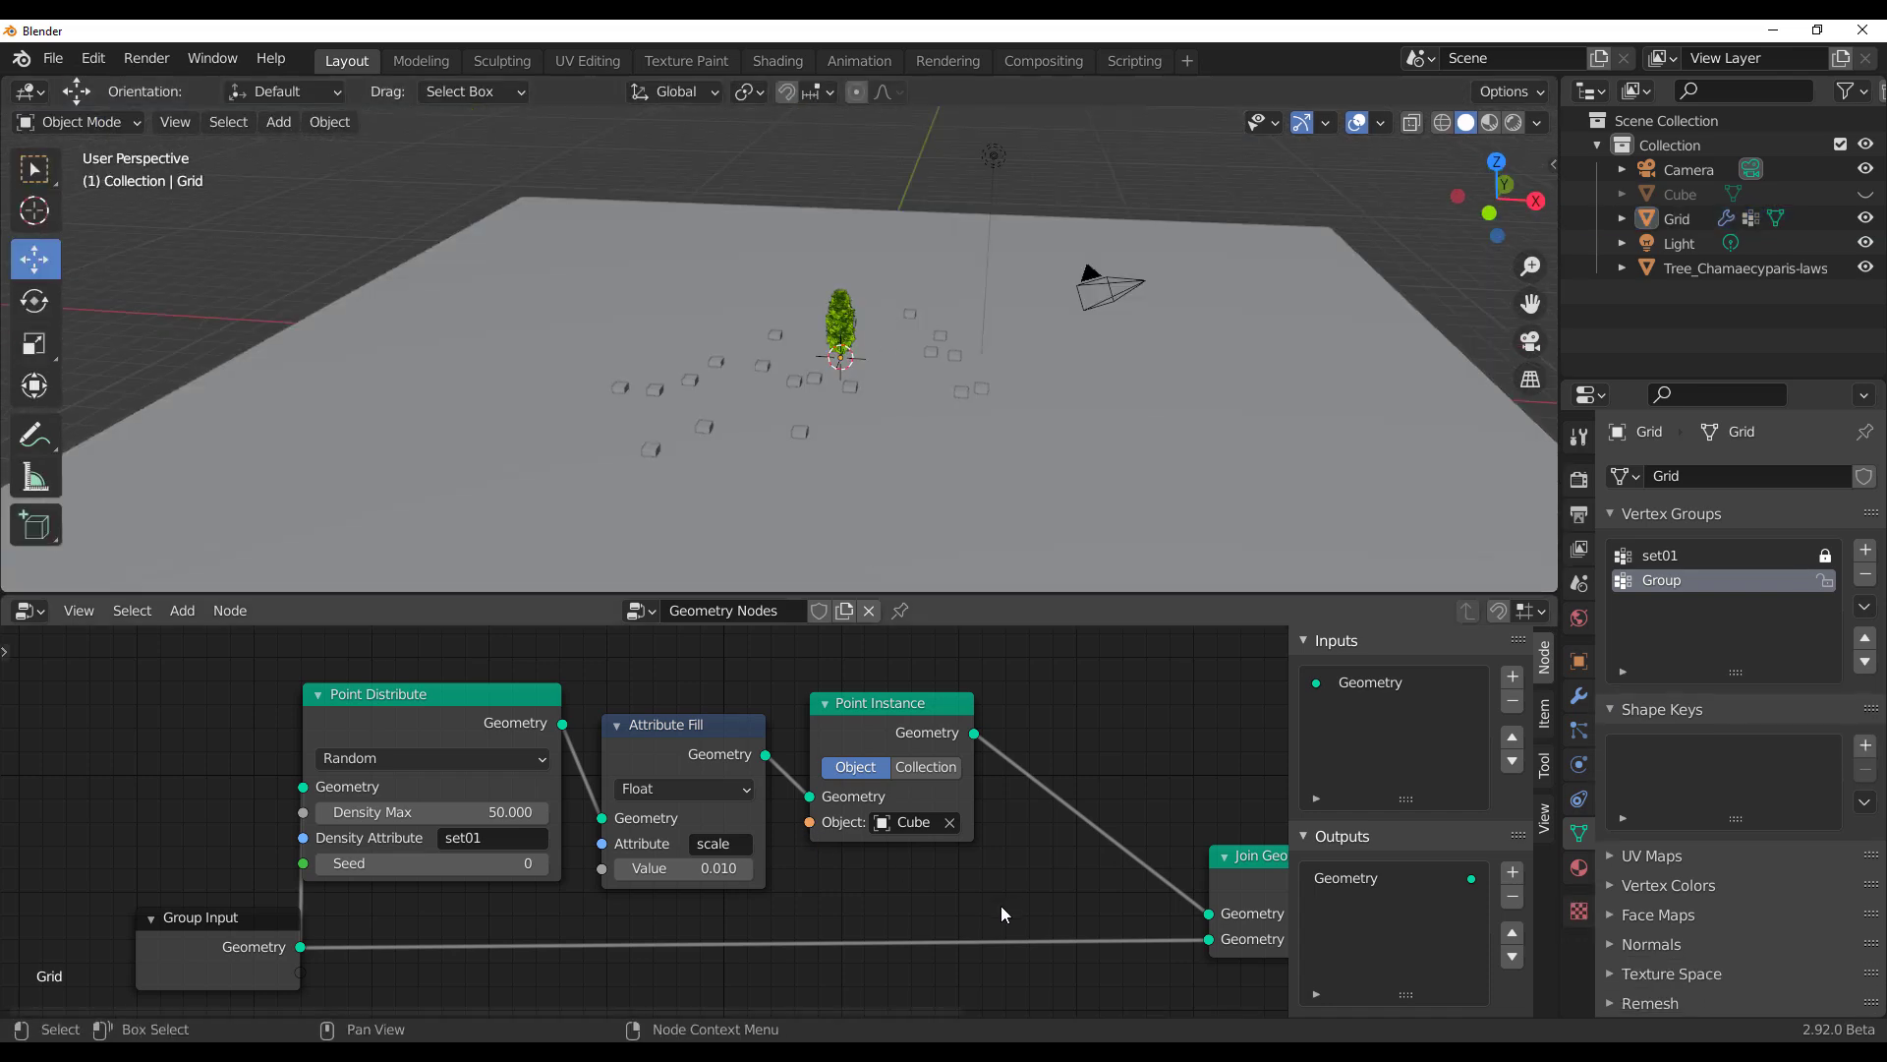
pyautogui.scroll(-4, 1001, 906)
pyautogui.moveTo(1001, 905); pyautogui.dragTo(809, 669, button='middle')
pyautogui.moveTo(575, 896); pyautogui.dragTo(532, 888, button='middle')
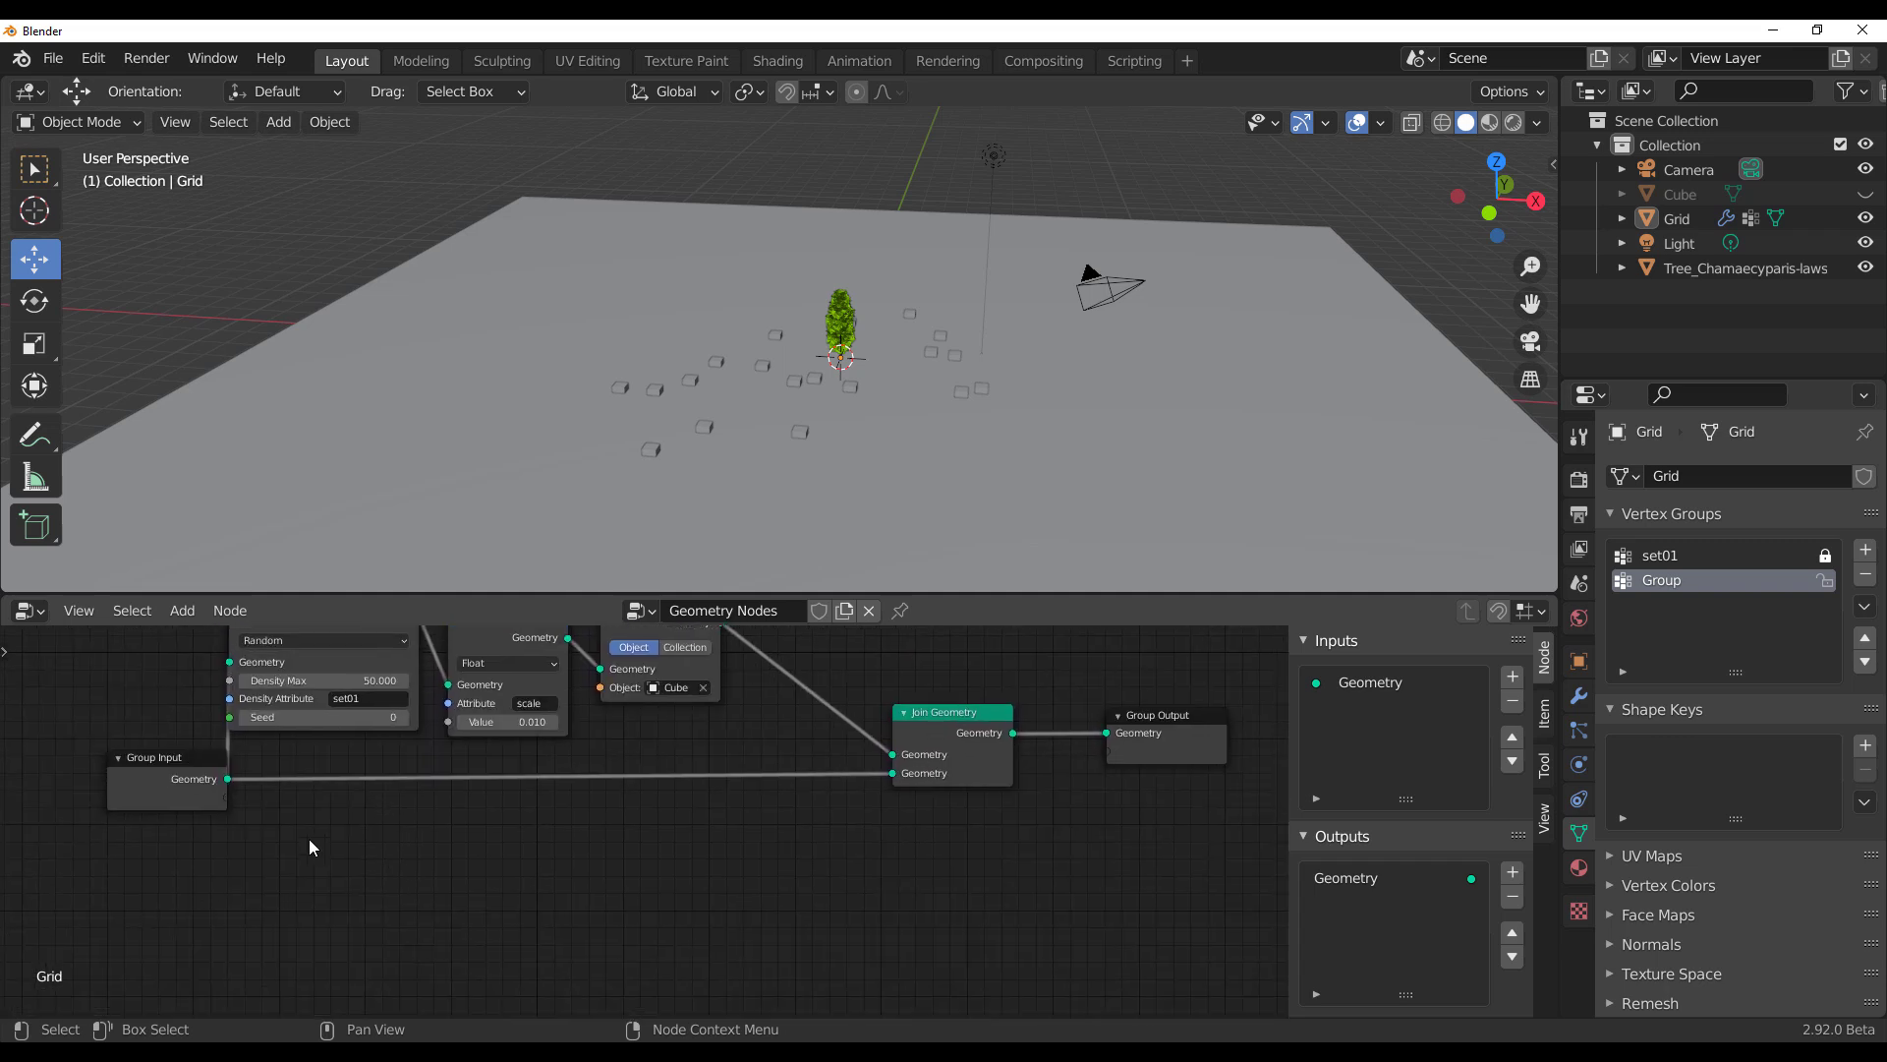
pyautogui.moveTo(131, 791); pyautogui.dragTo(17, 773)
pyautogui.scroll(3, 252, 786)
pyautogui.moveTo(251, 787); pyautogui.dragTo(511, 895, button='middle')
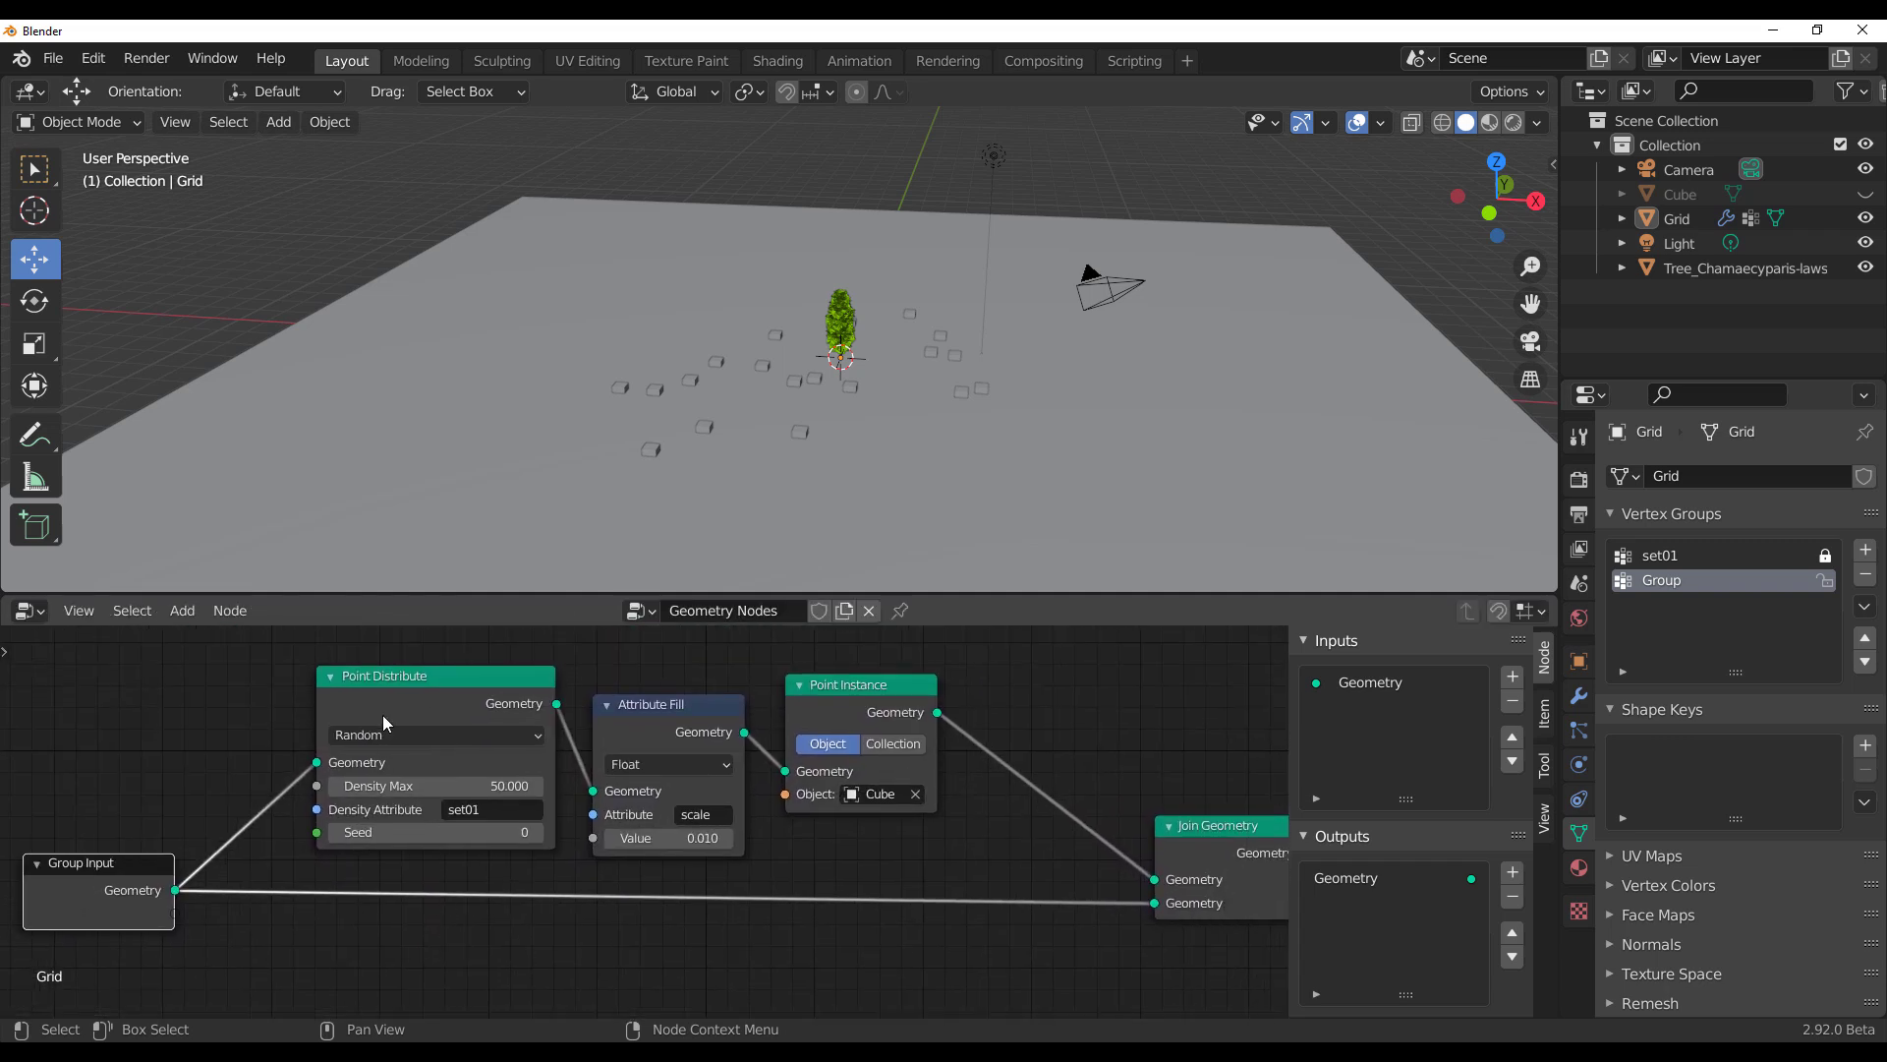
# Step: Duplicate the Point Distribute, Attribute Fill and Point Instance nodes and place the copies below the existing node chain
pyautogui.moveTo(286, 672); pyautogui.dragTo(1006, 698)
pyautogui.scroll(-2, 1007, 698)
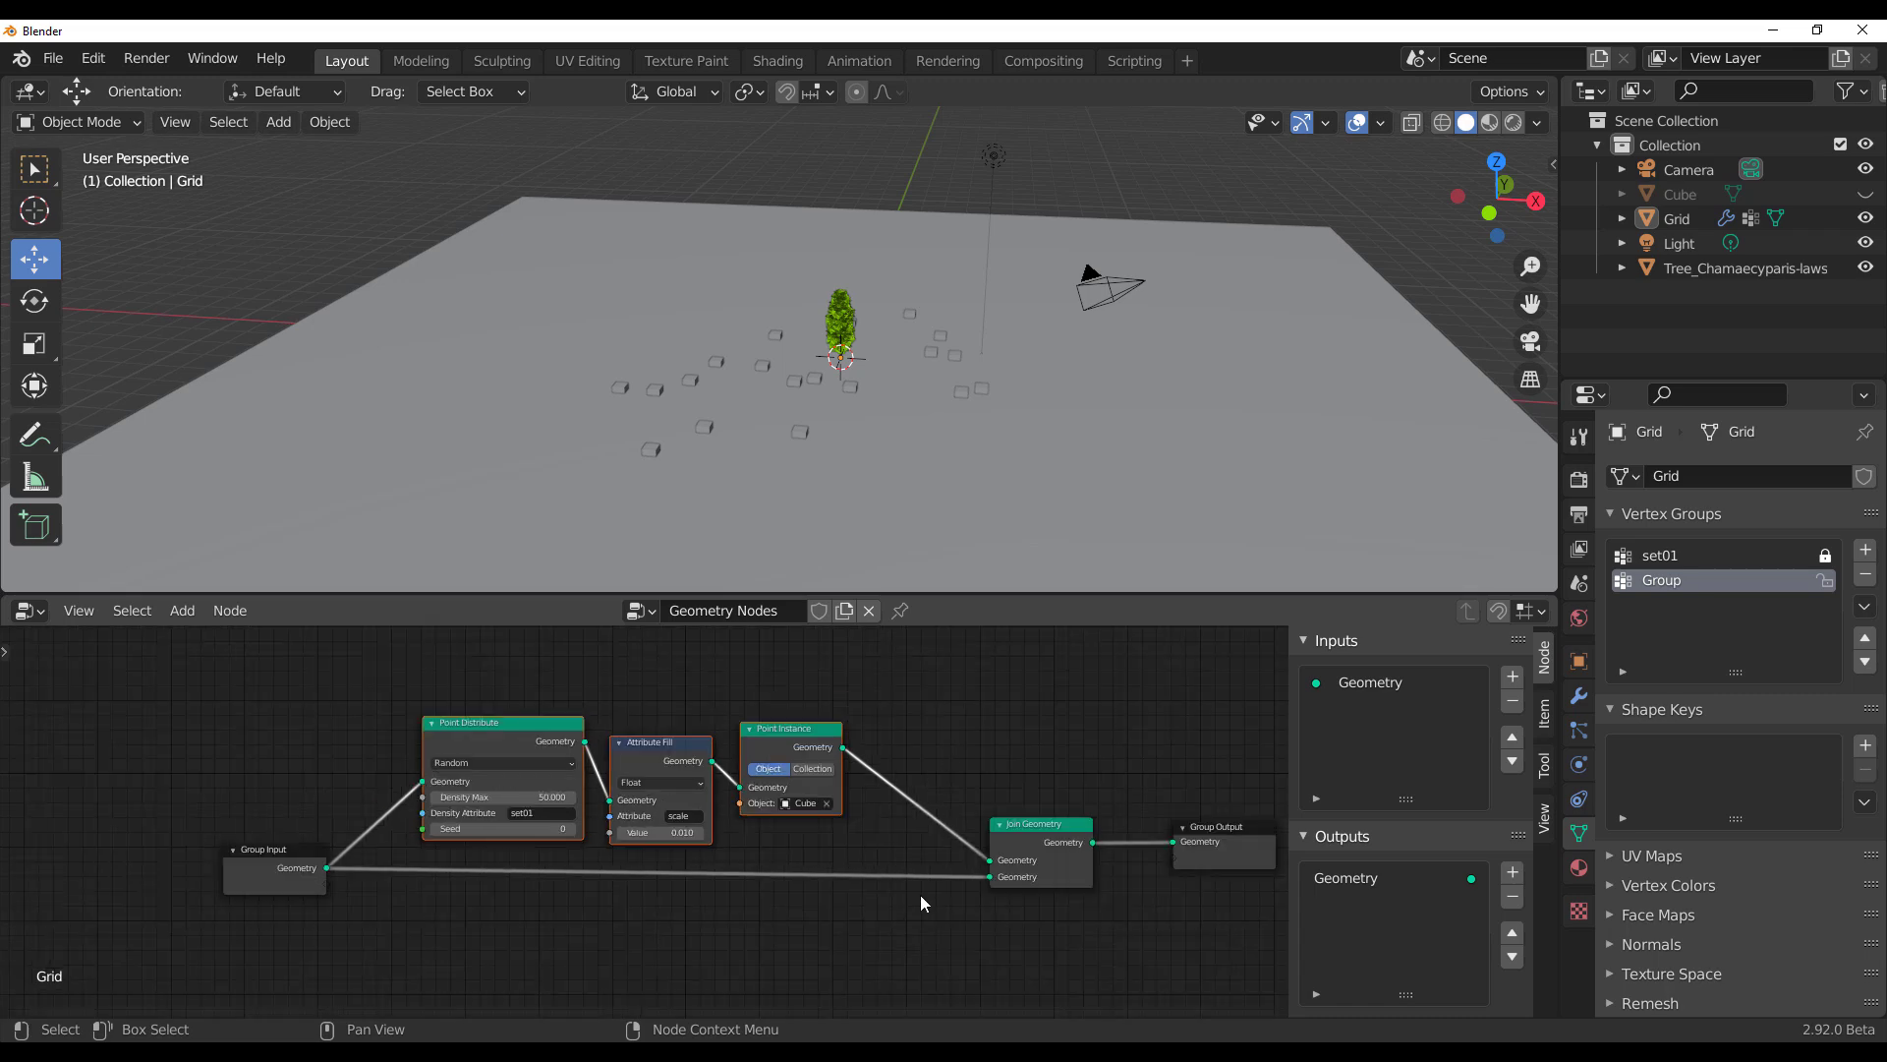
pyautogui.moveTo(920, 895); pyautogui.dragTo(806, 745, button='middle')
pyautogui.scroll(-1, 686, 837)
pyautogui.moveTo(686, 838); pyautogui.dragTo(628, 877, button='middle')
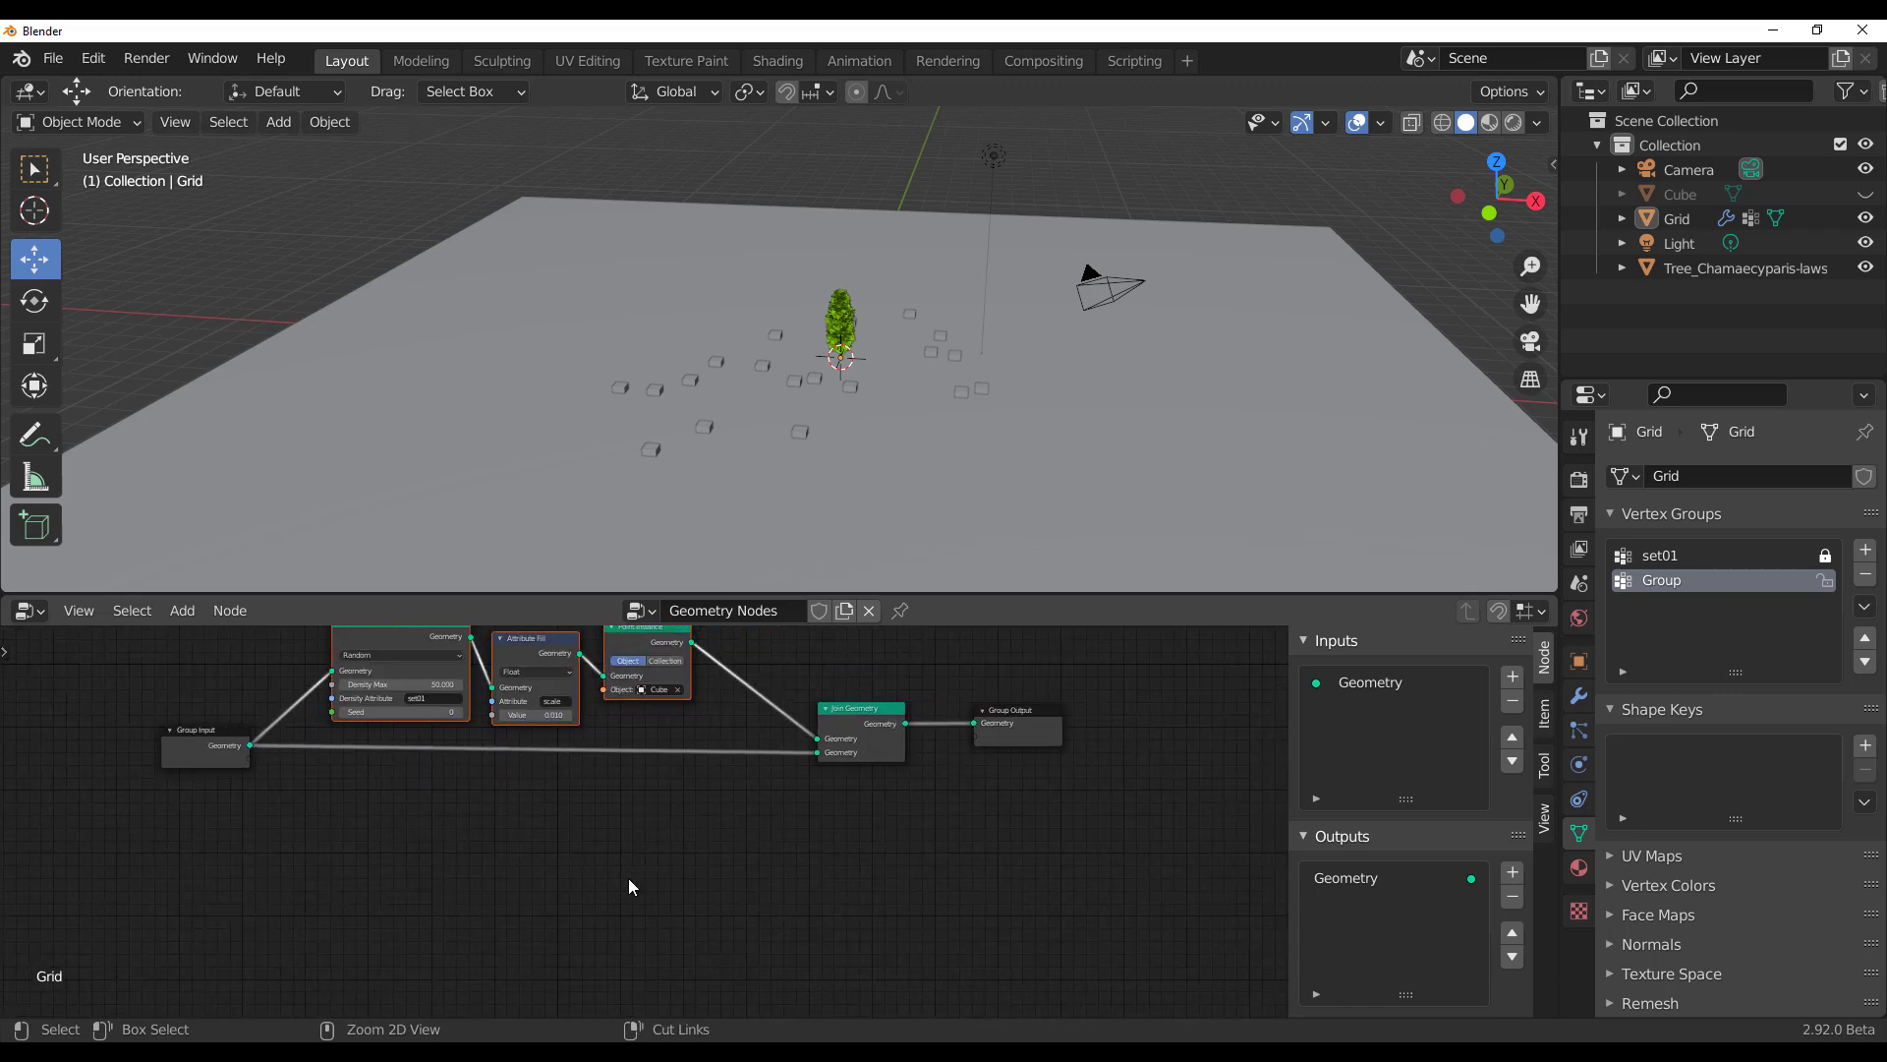
pyautogui.hotkey('shift', 'd')
pyautogui.click(641, 900)
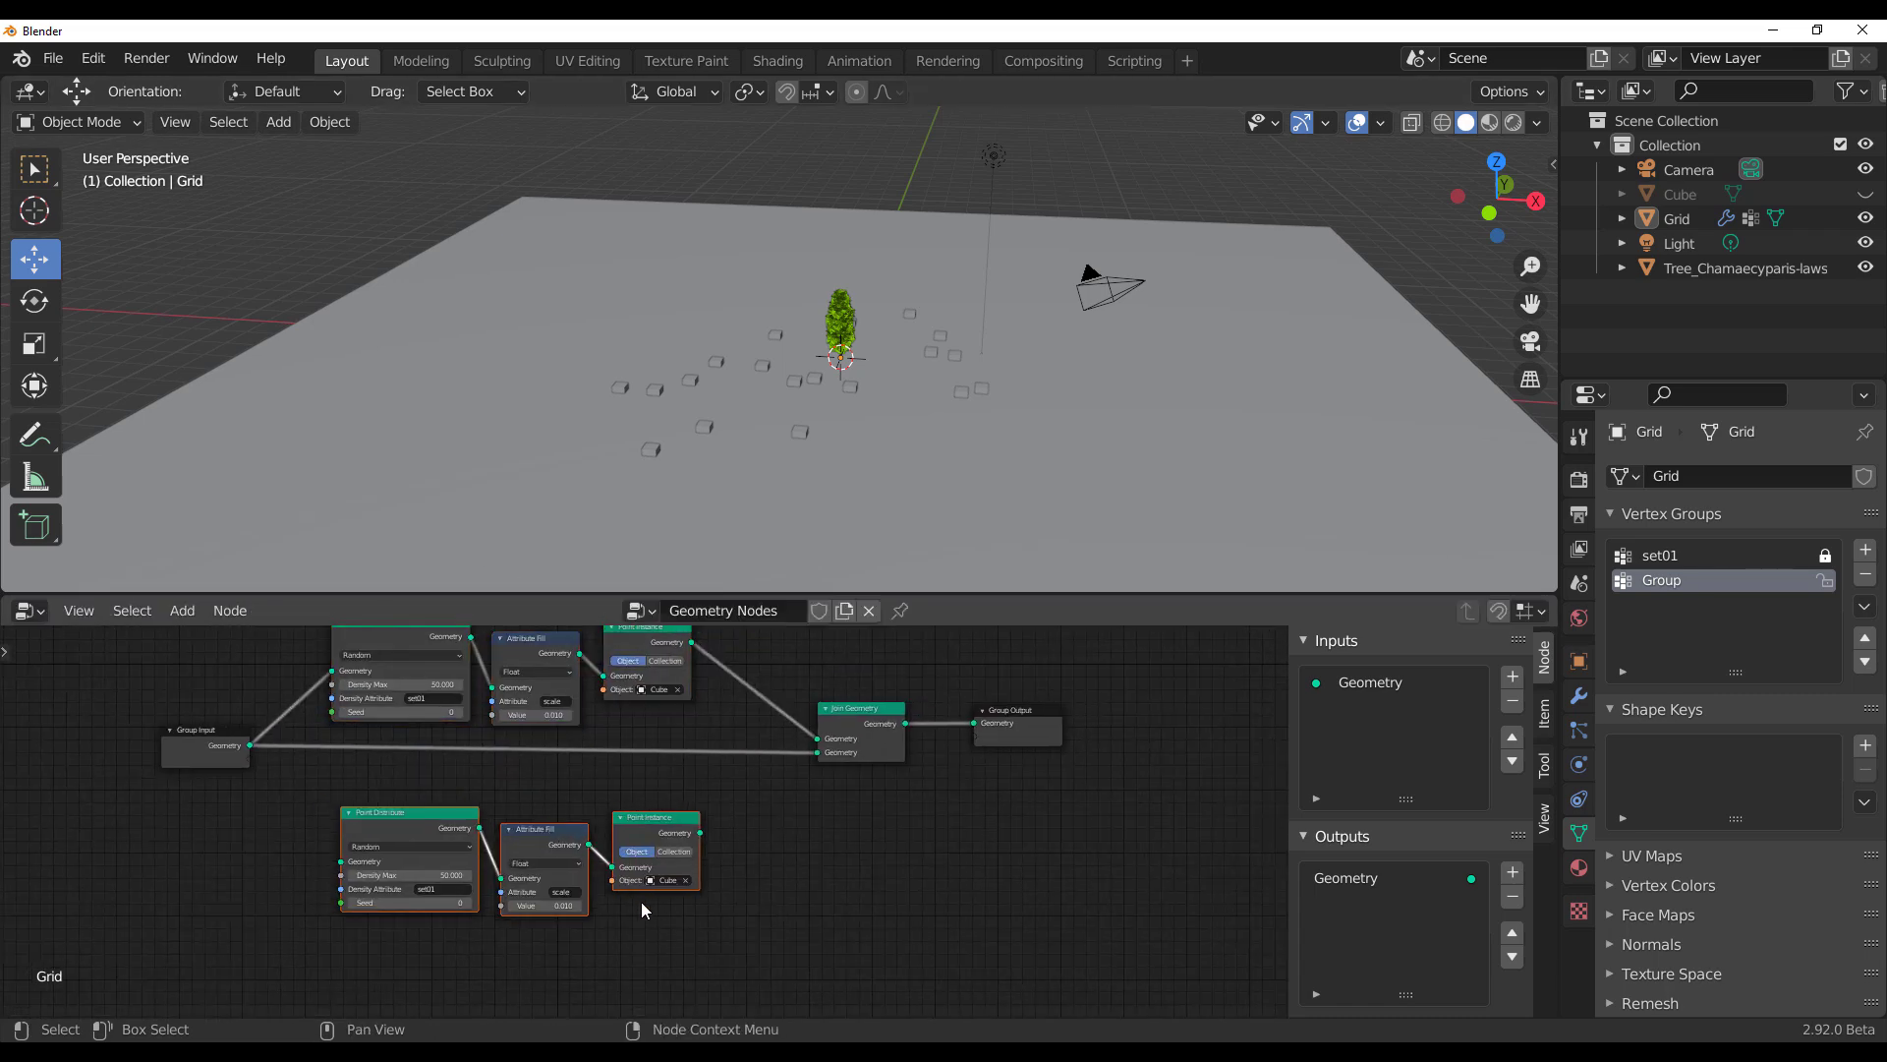
# Step: Set the object of the duplicated Point Instance node to the Tree_Chamaecyparis tree
pyautogui.scroll(4, 640, 903)
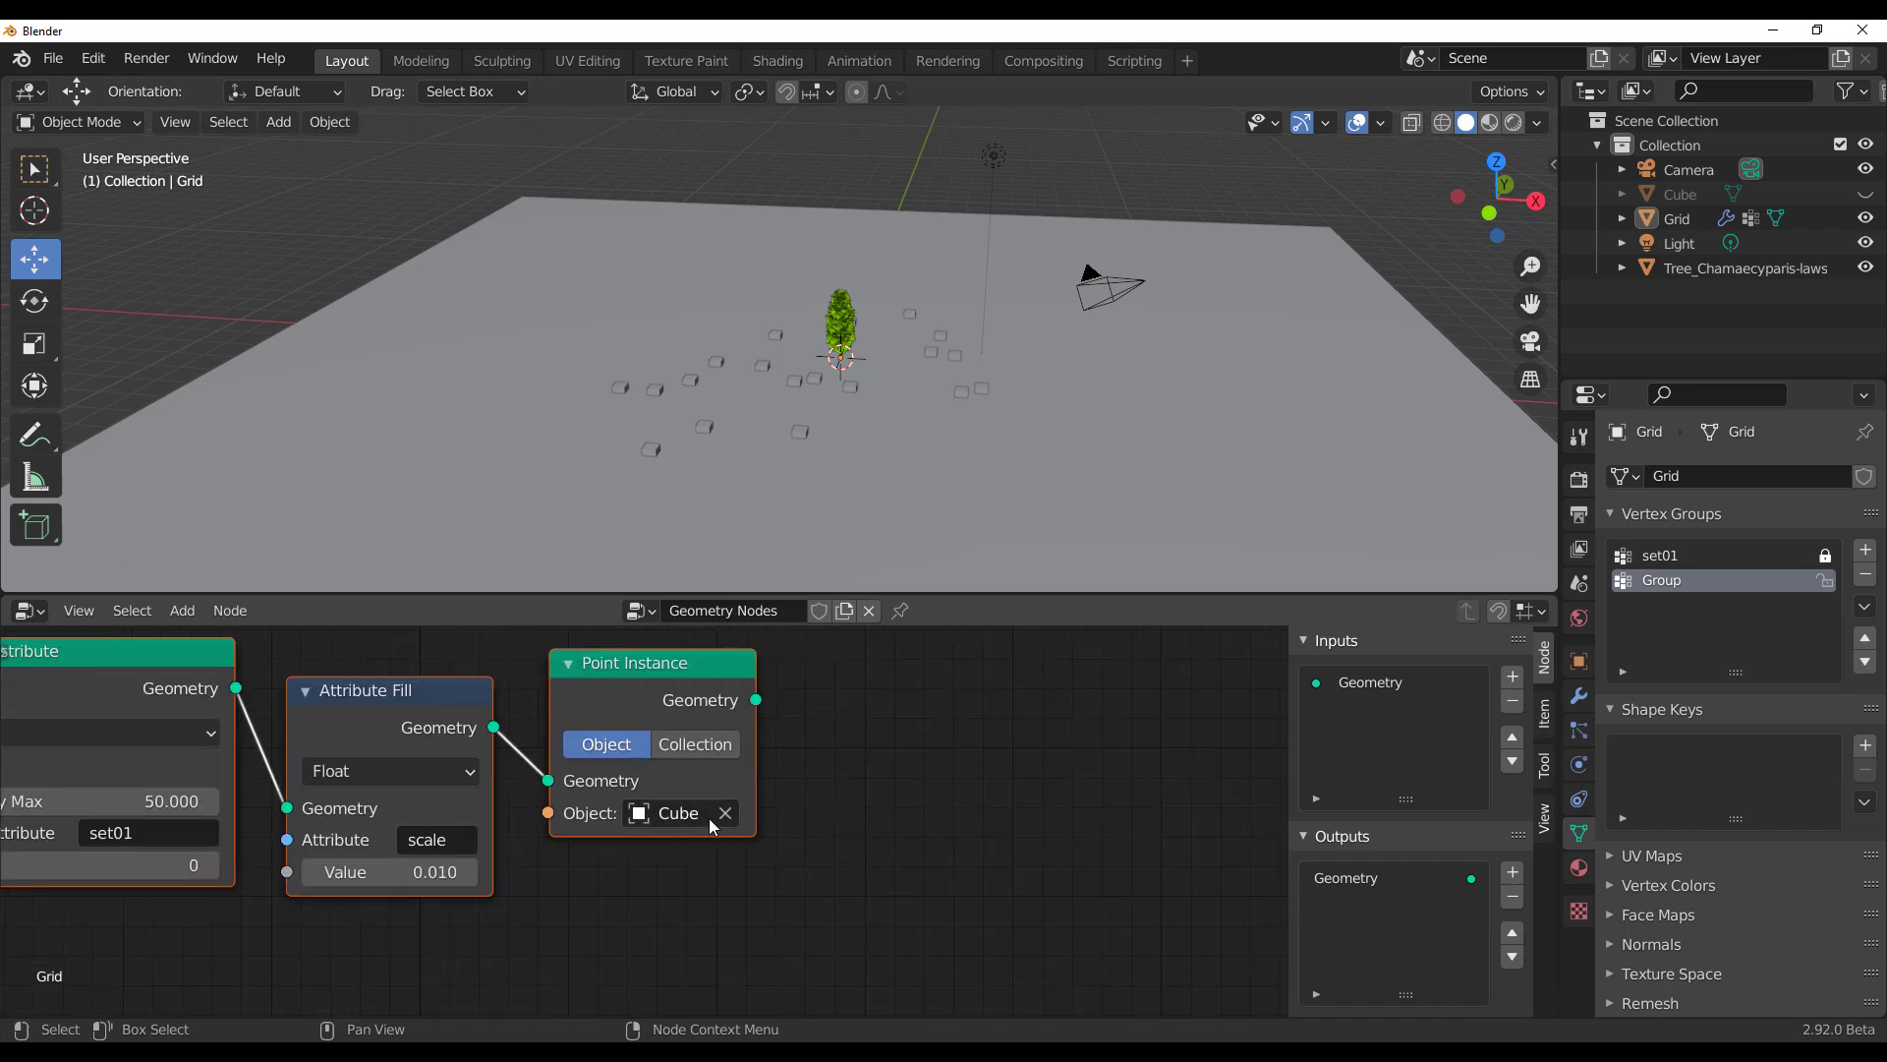
pyautogui.click(691, 832)
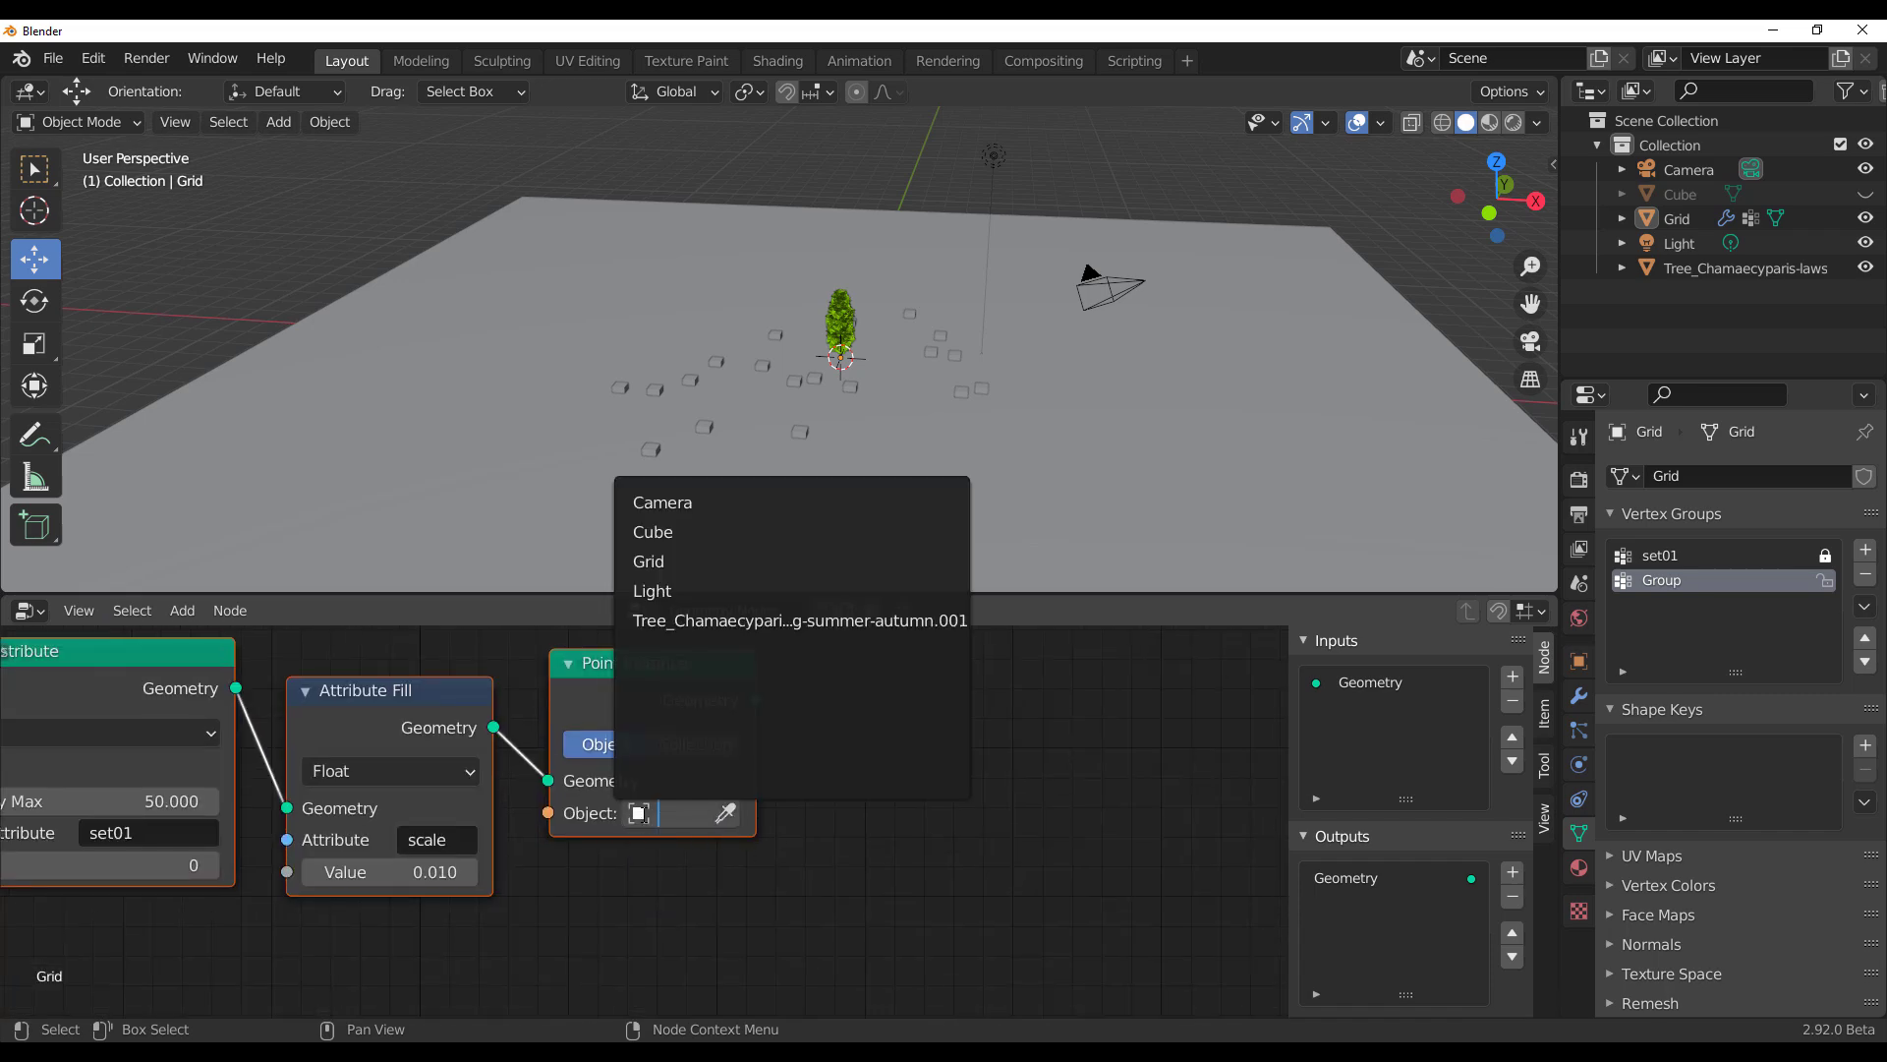
pyautogui.click(699, 620)
pyautogui.scroll(-5, 882, 771)
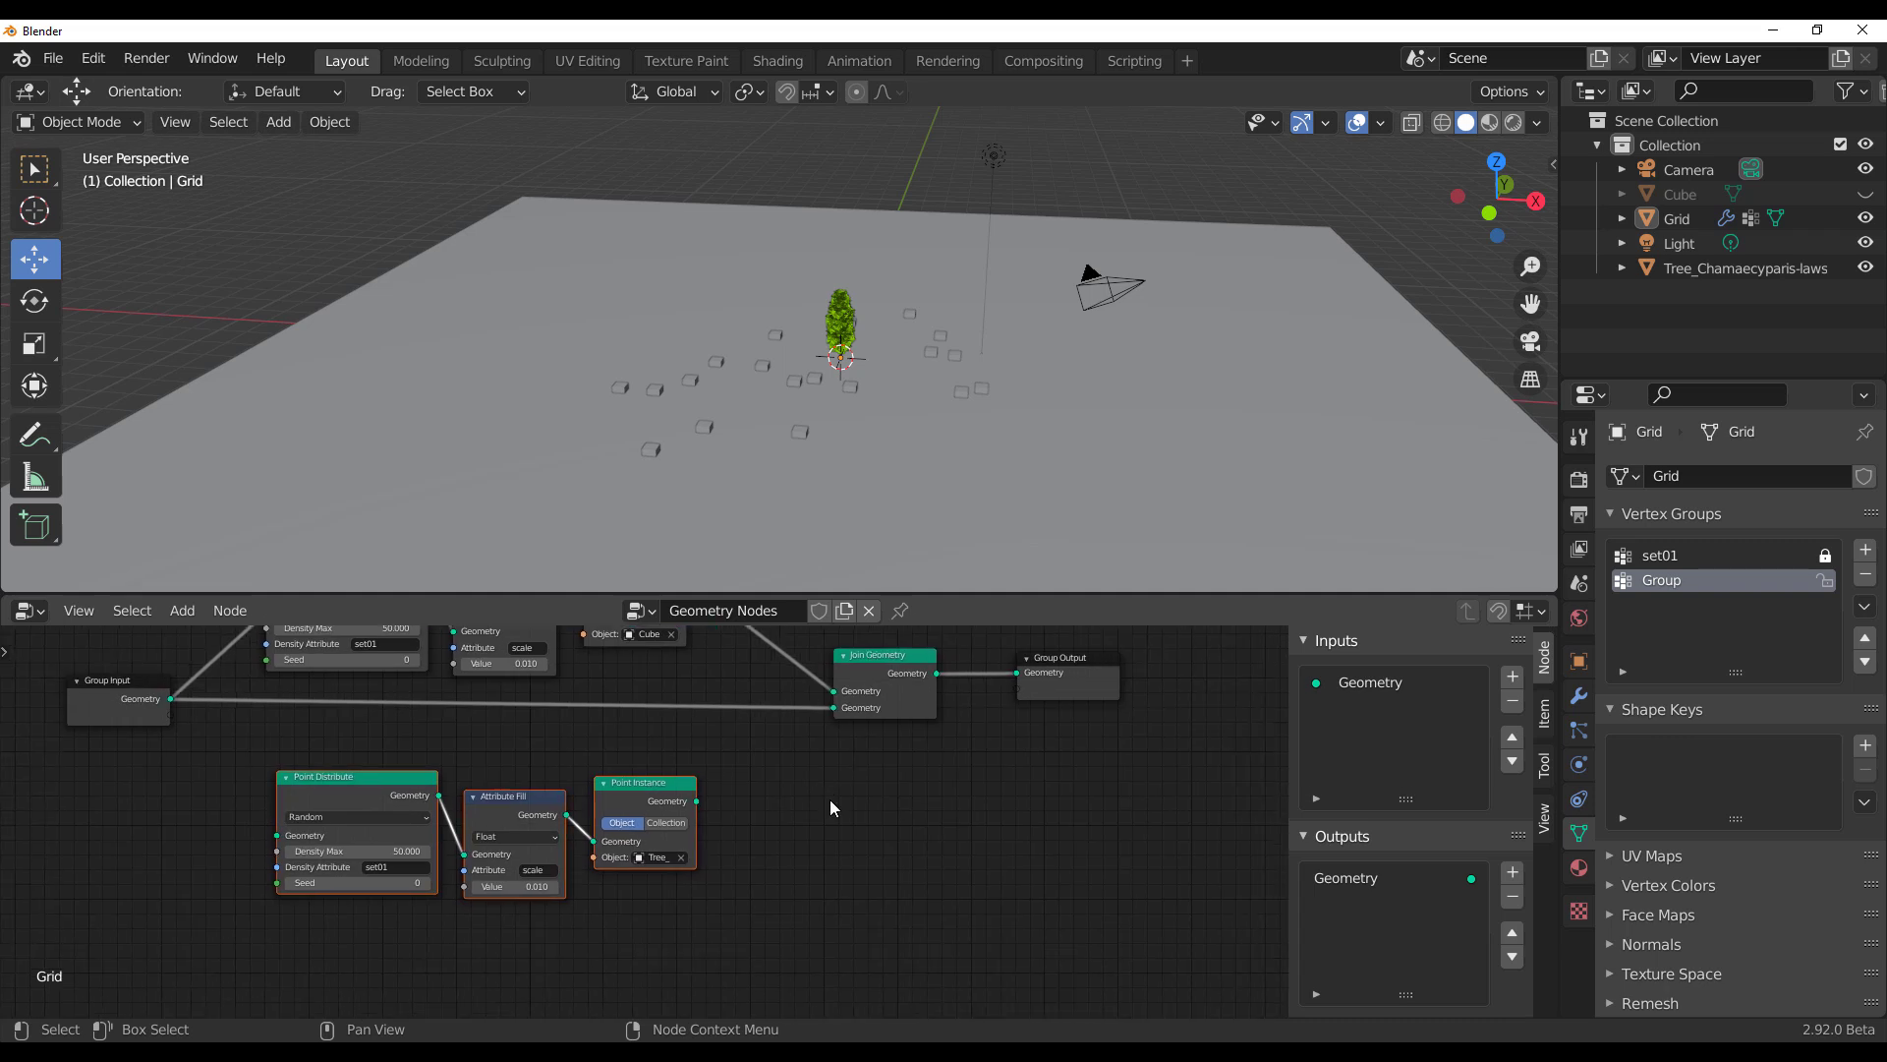
# Step: Add a second Join Geometry node combining the first Join Geometry with the tree's Point Instance, and feed it into Group Output
pyautogui.hotkey('shift', 'a')
pyautogui.click(729, 753)
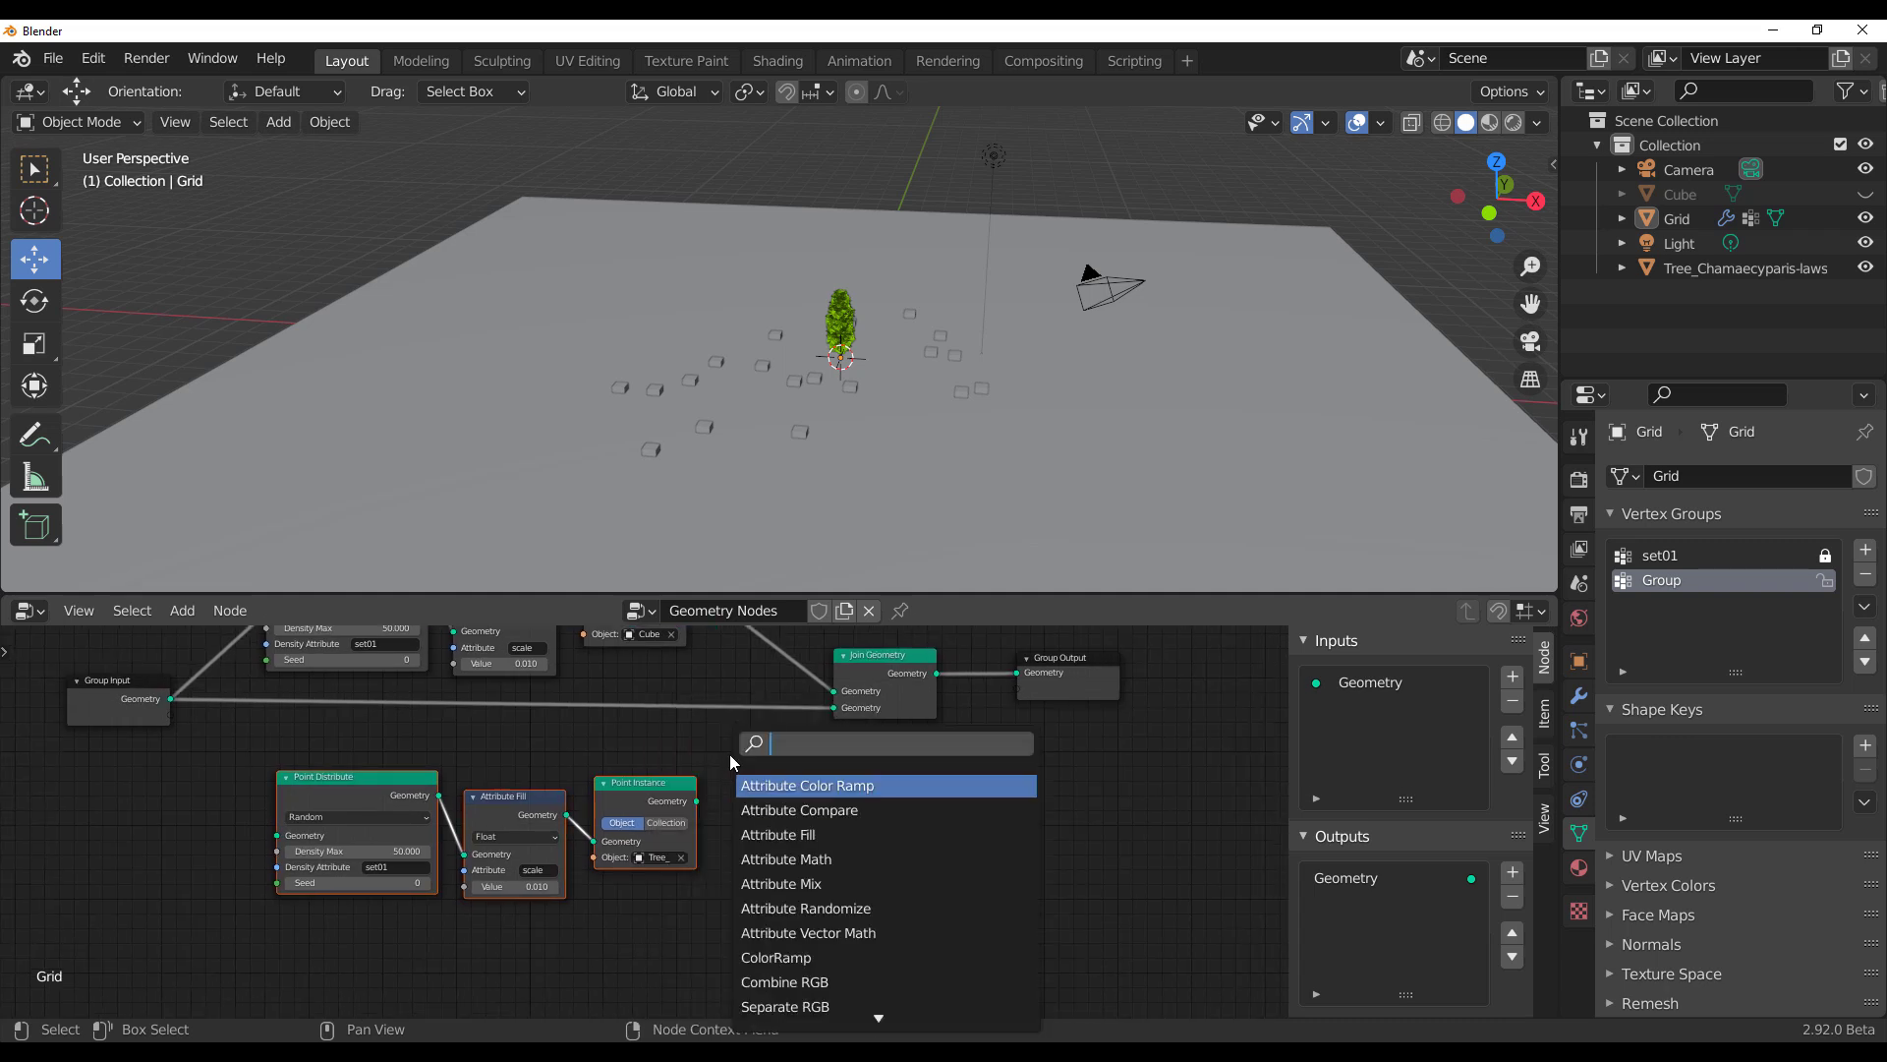
pyautogui.write('join')
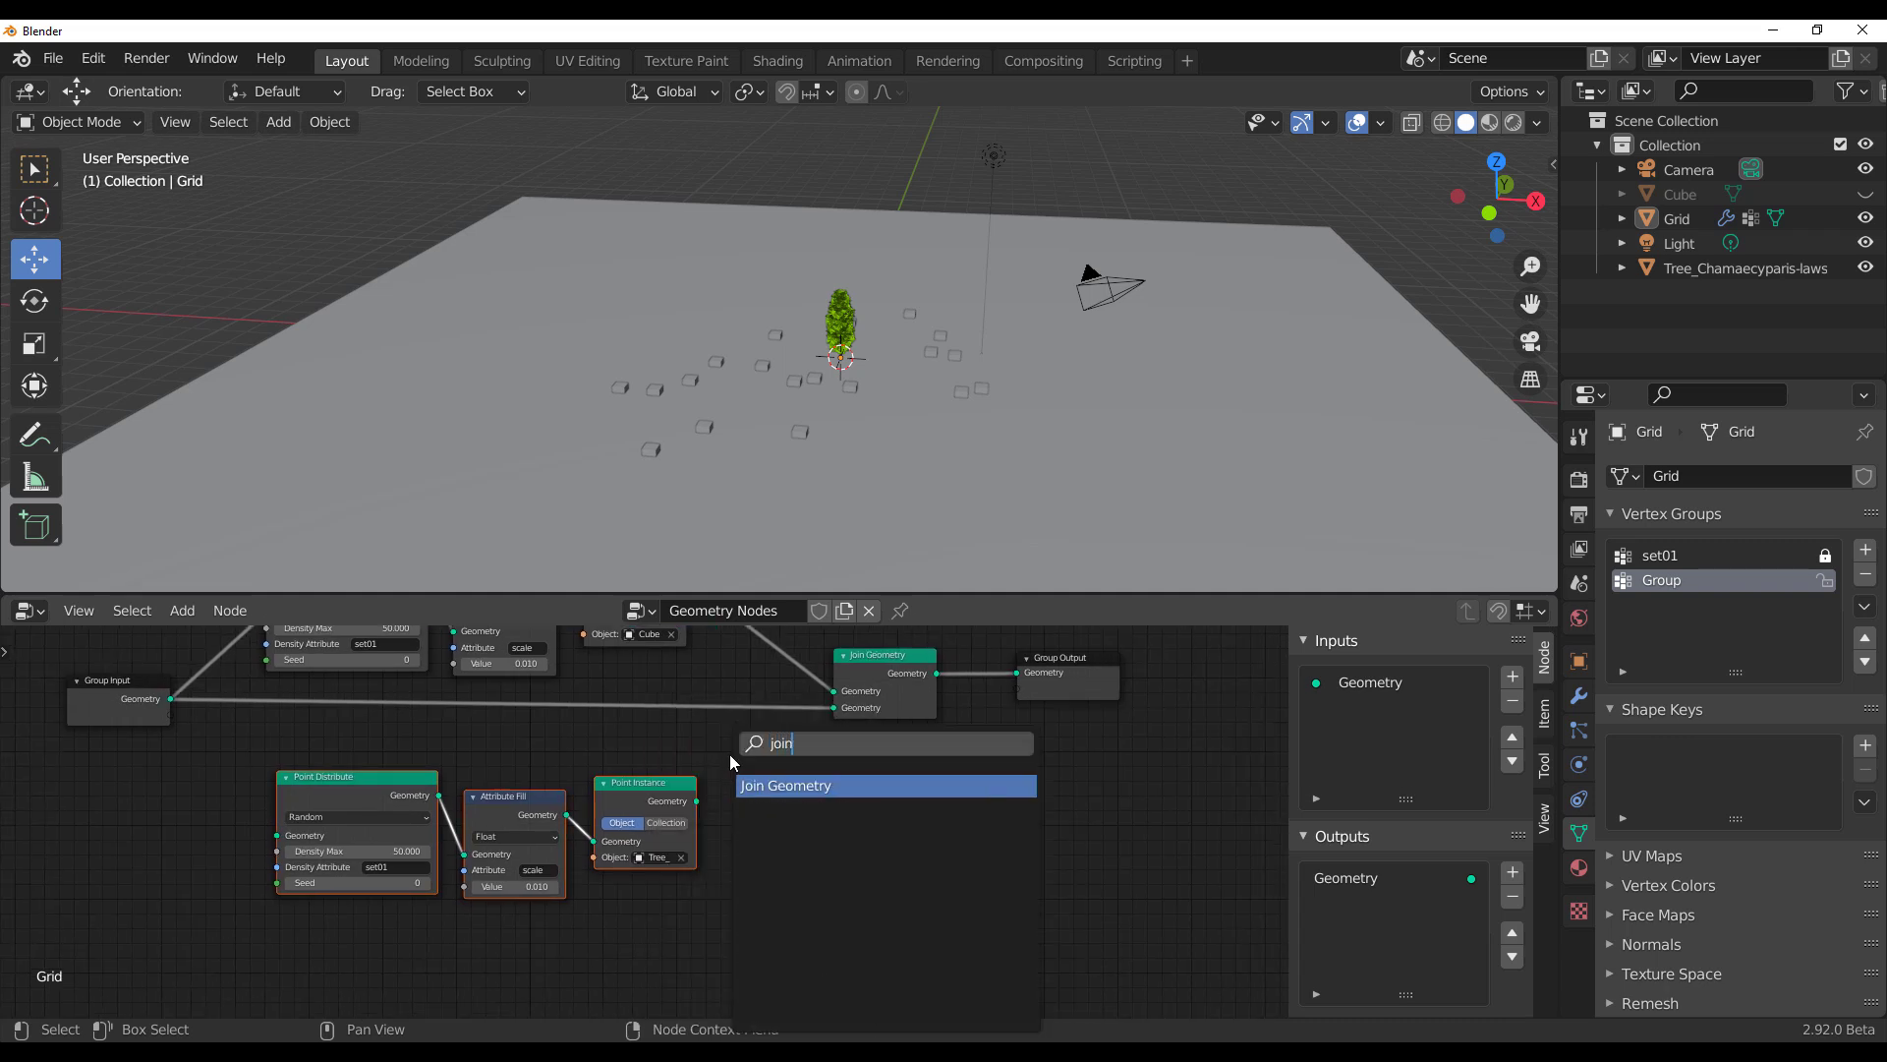
pyautogui.press('Return')
pyautogui.click(758, 768)
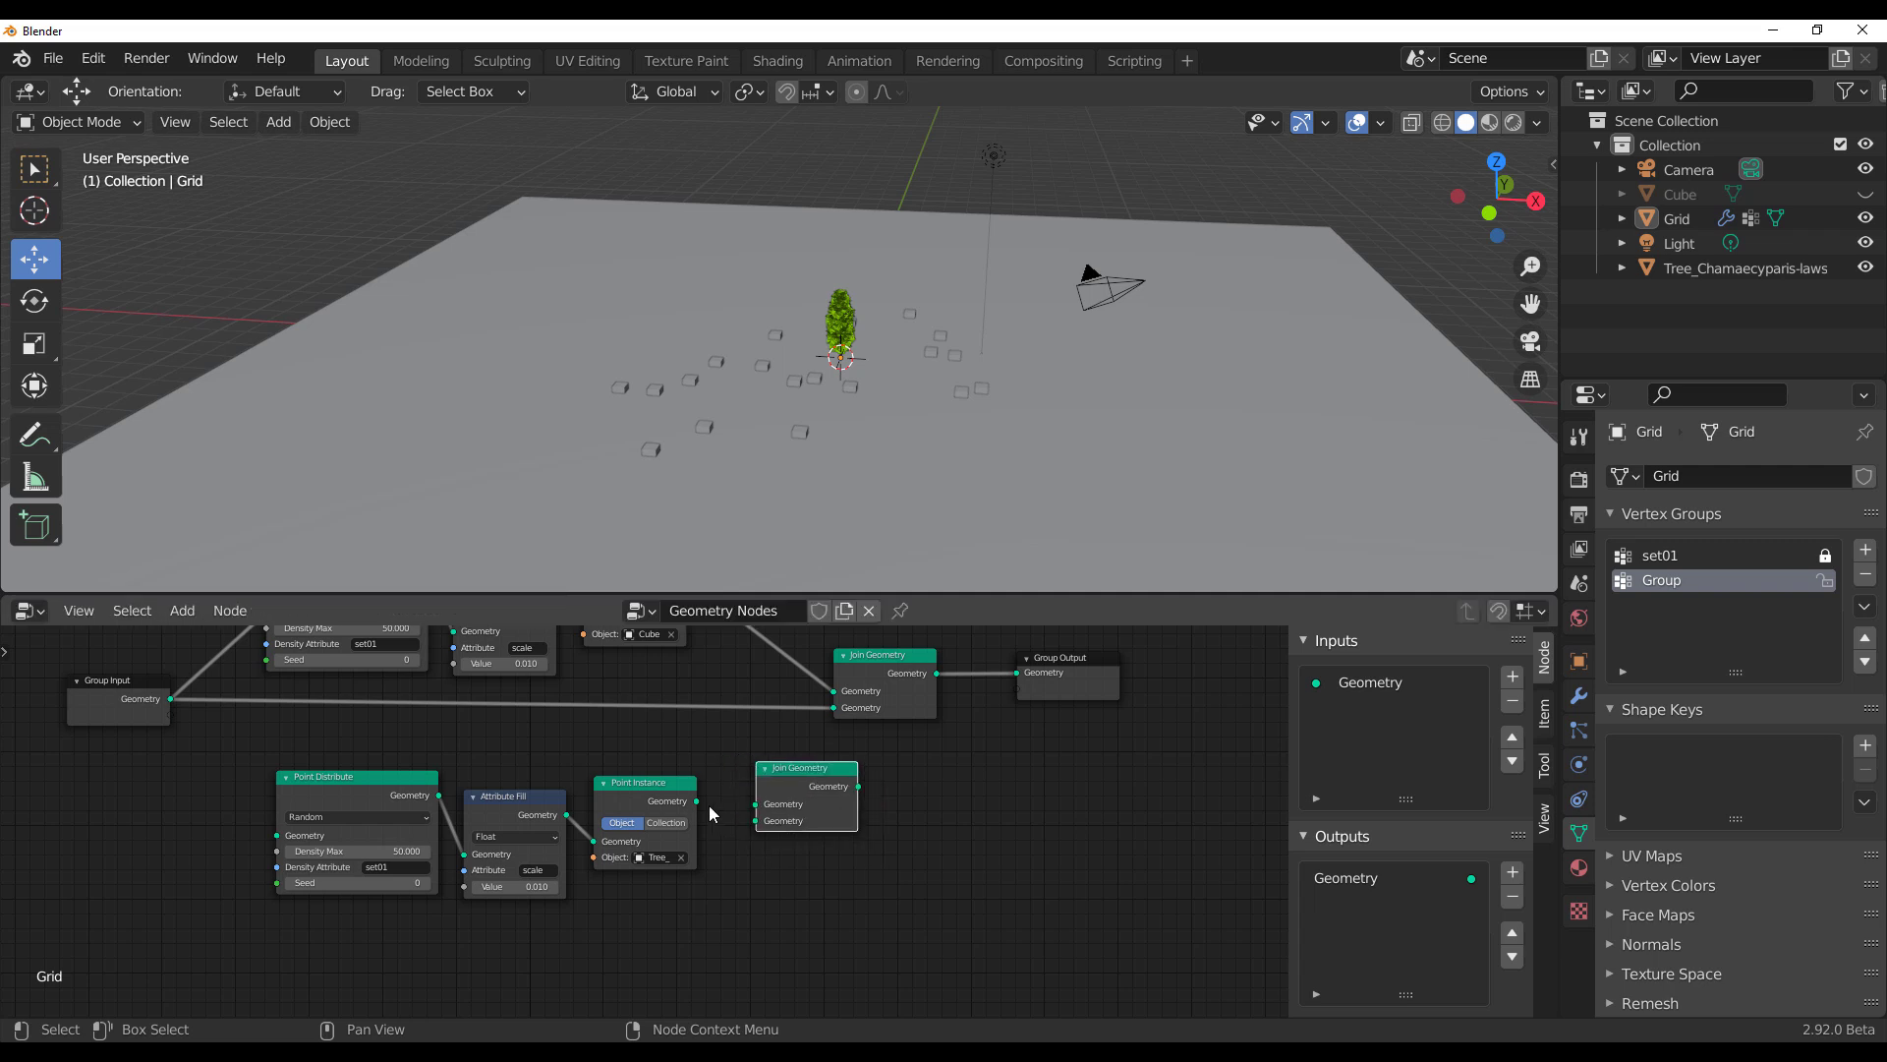
pyautogui.moveTo(694, 800); pyautogui.dragTo(995, 758)
pyautogui.moveTo(938, 673); pyautogui.dragTo(1021, 672)
pyautogui.moveTo(1053, 681); pyautogui.dragTo(1155, 695)
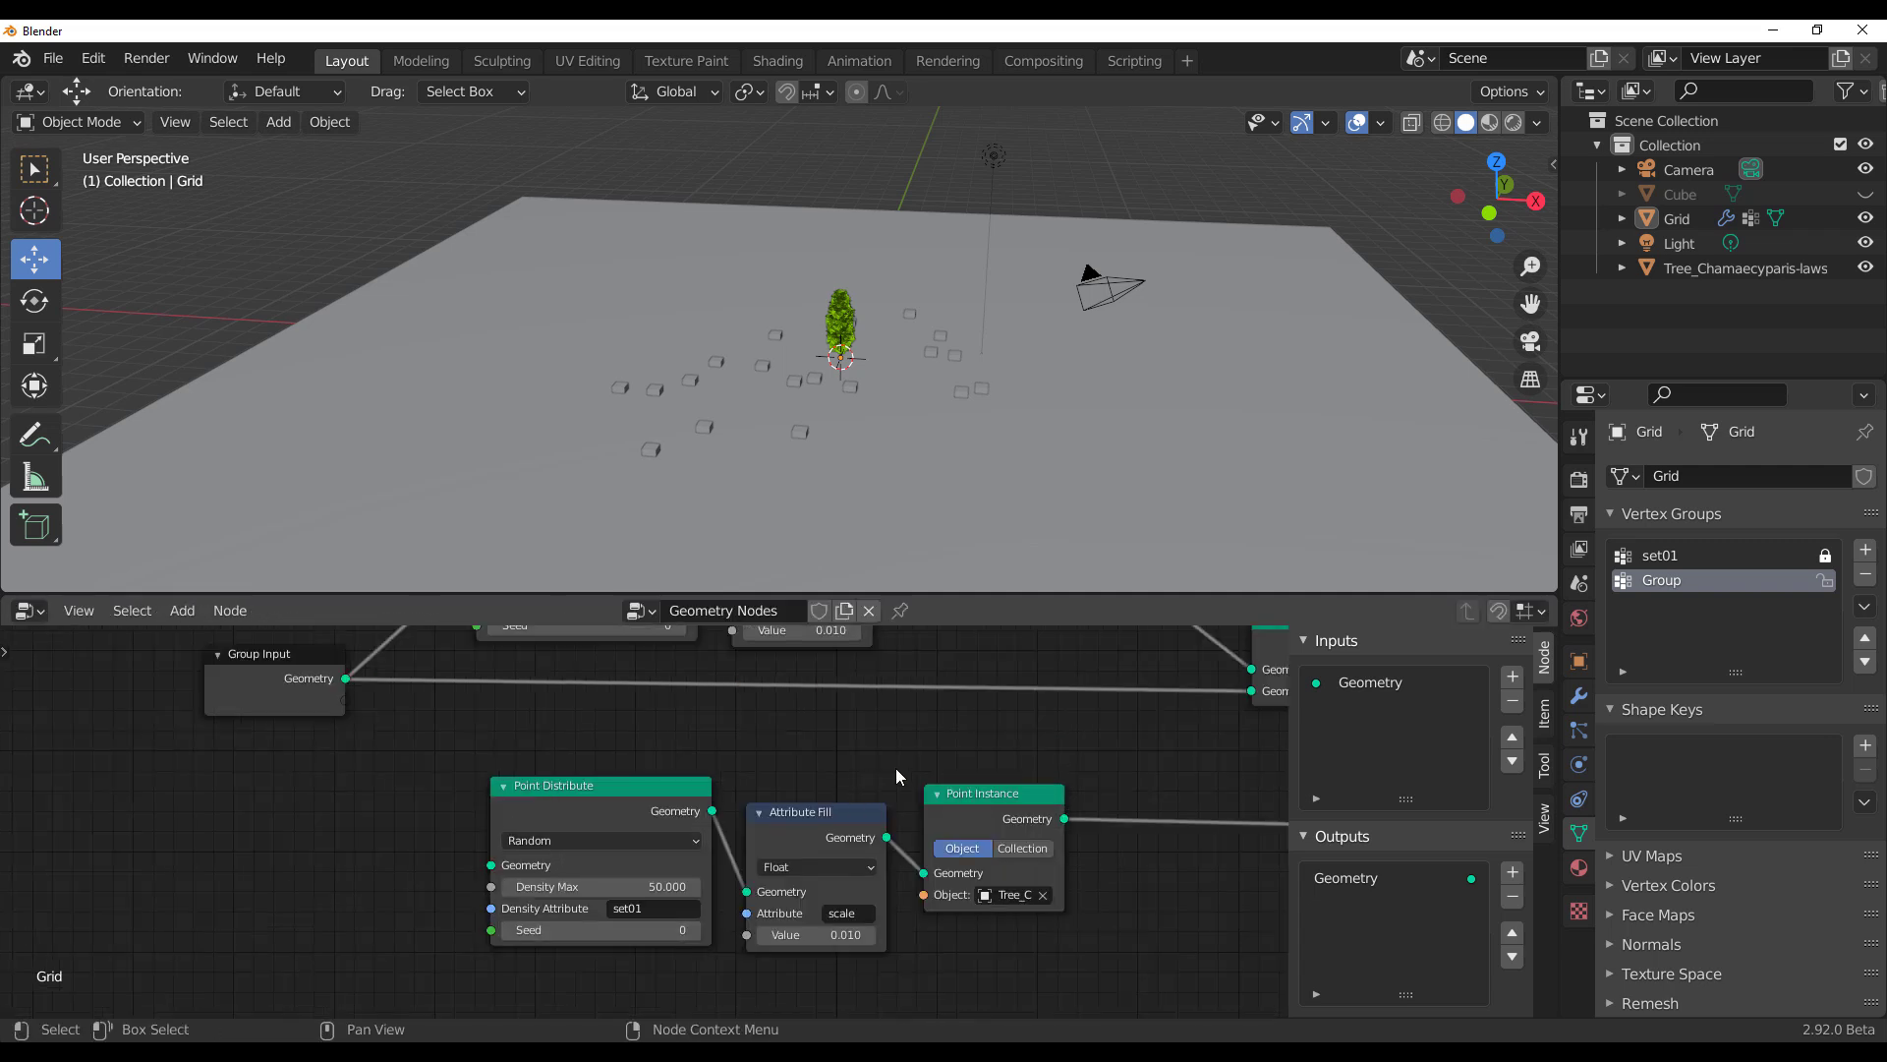
# Step: Connect the Group Input geometry to the geometry input of the duplicated Point Distribute node
pyautogui.moveTo(897, 774); pyautogui.dragTo(732, 722, button='middle')
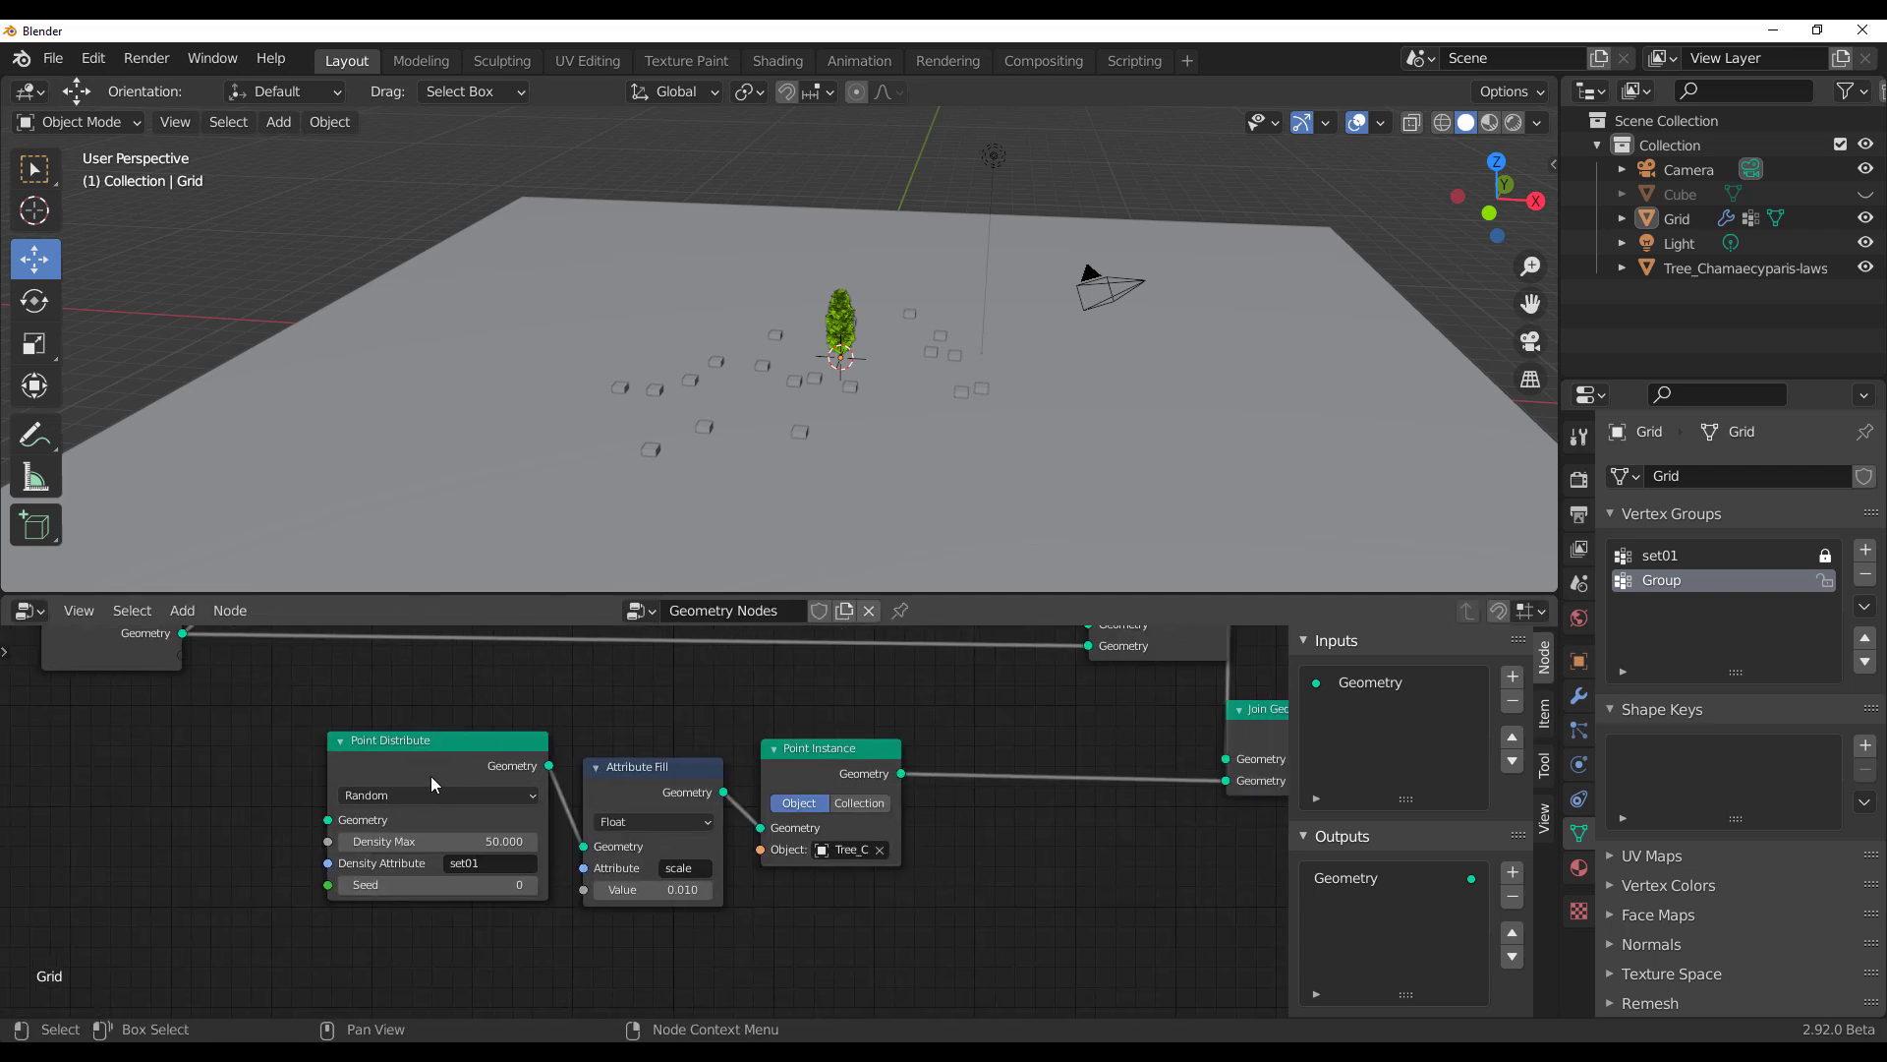
pyautogui.moveTo(455, 705); pyautogui.dragTo(610, 768, button='middle')
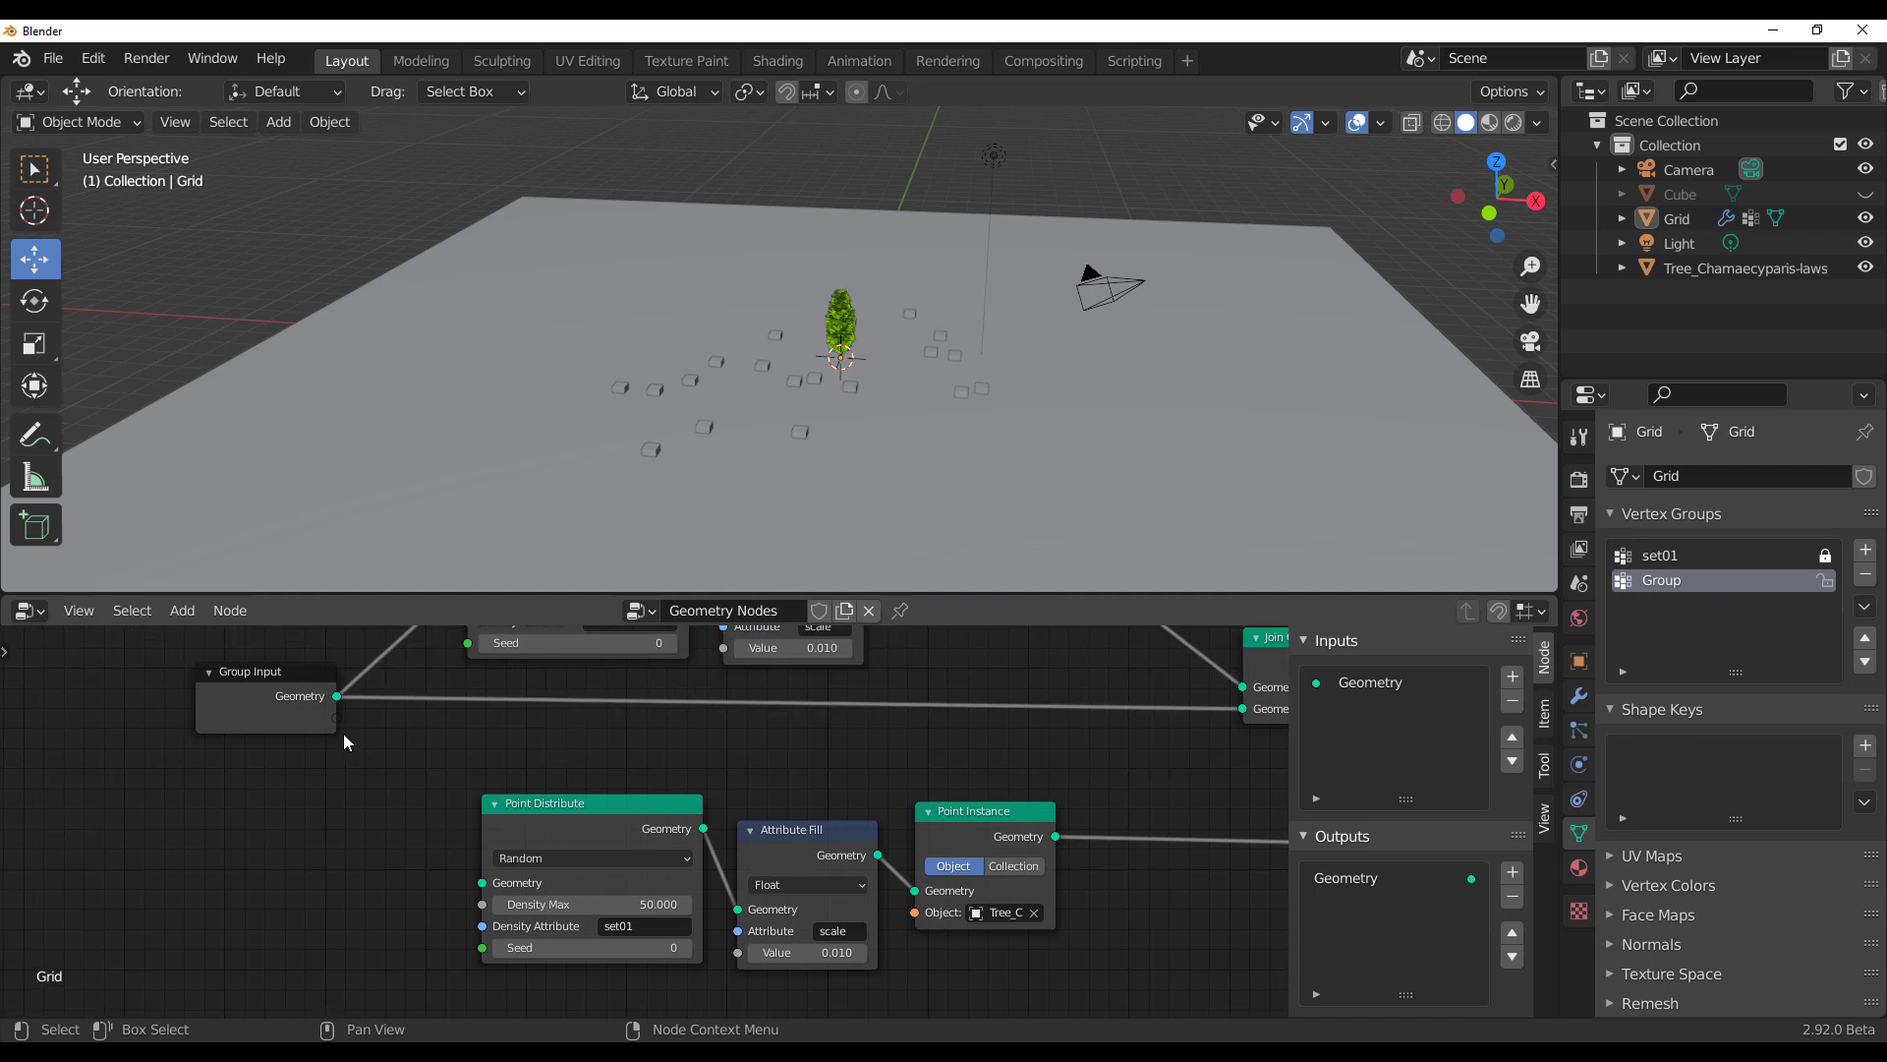
pyautogui.moveTo(338, 697); pyautogui.dragTo(482, 883)
pyautogui.moveTo(751, 760); pyautogui.dragTo(539, 726, button='middle')
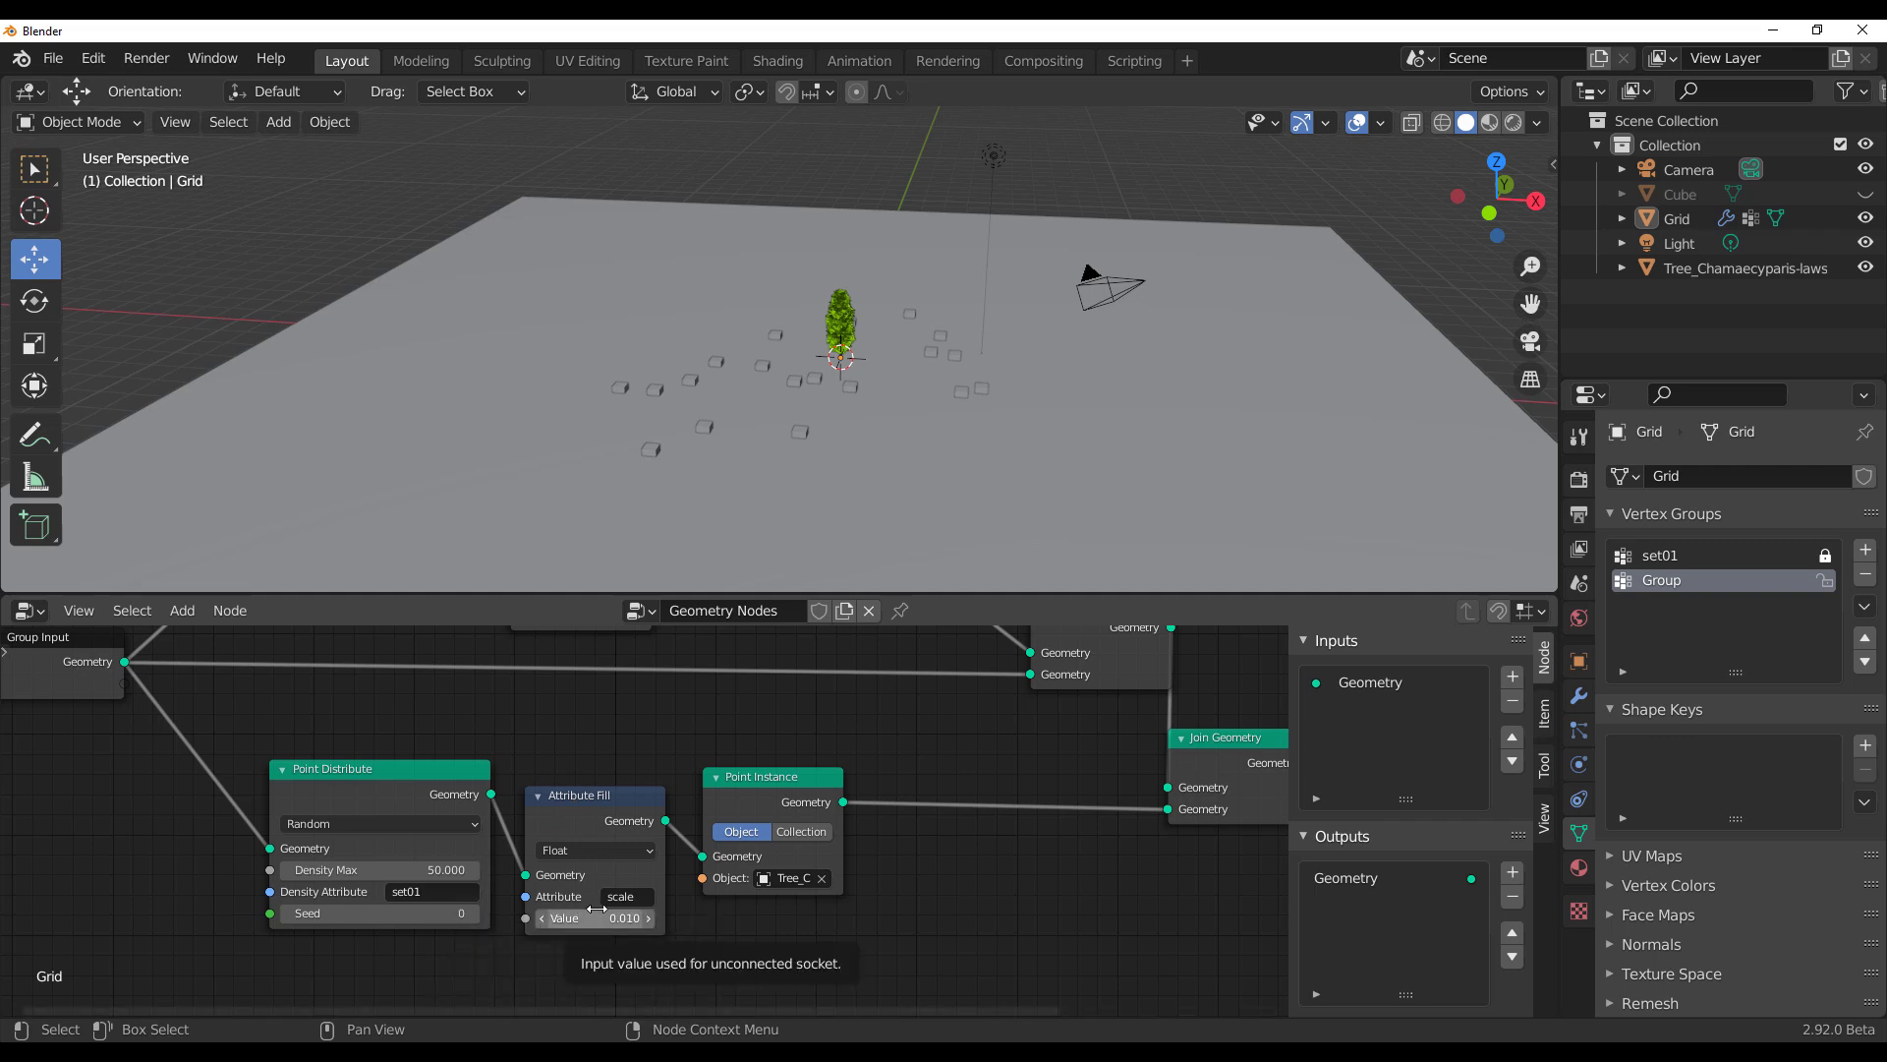
# Step: Delete the duplicated Attribute Fill node and connect the tree chain's Point Distribute directly to its Point Instance
pyautogui.click(565, 806)
pyautogui.press('x')
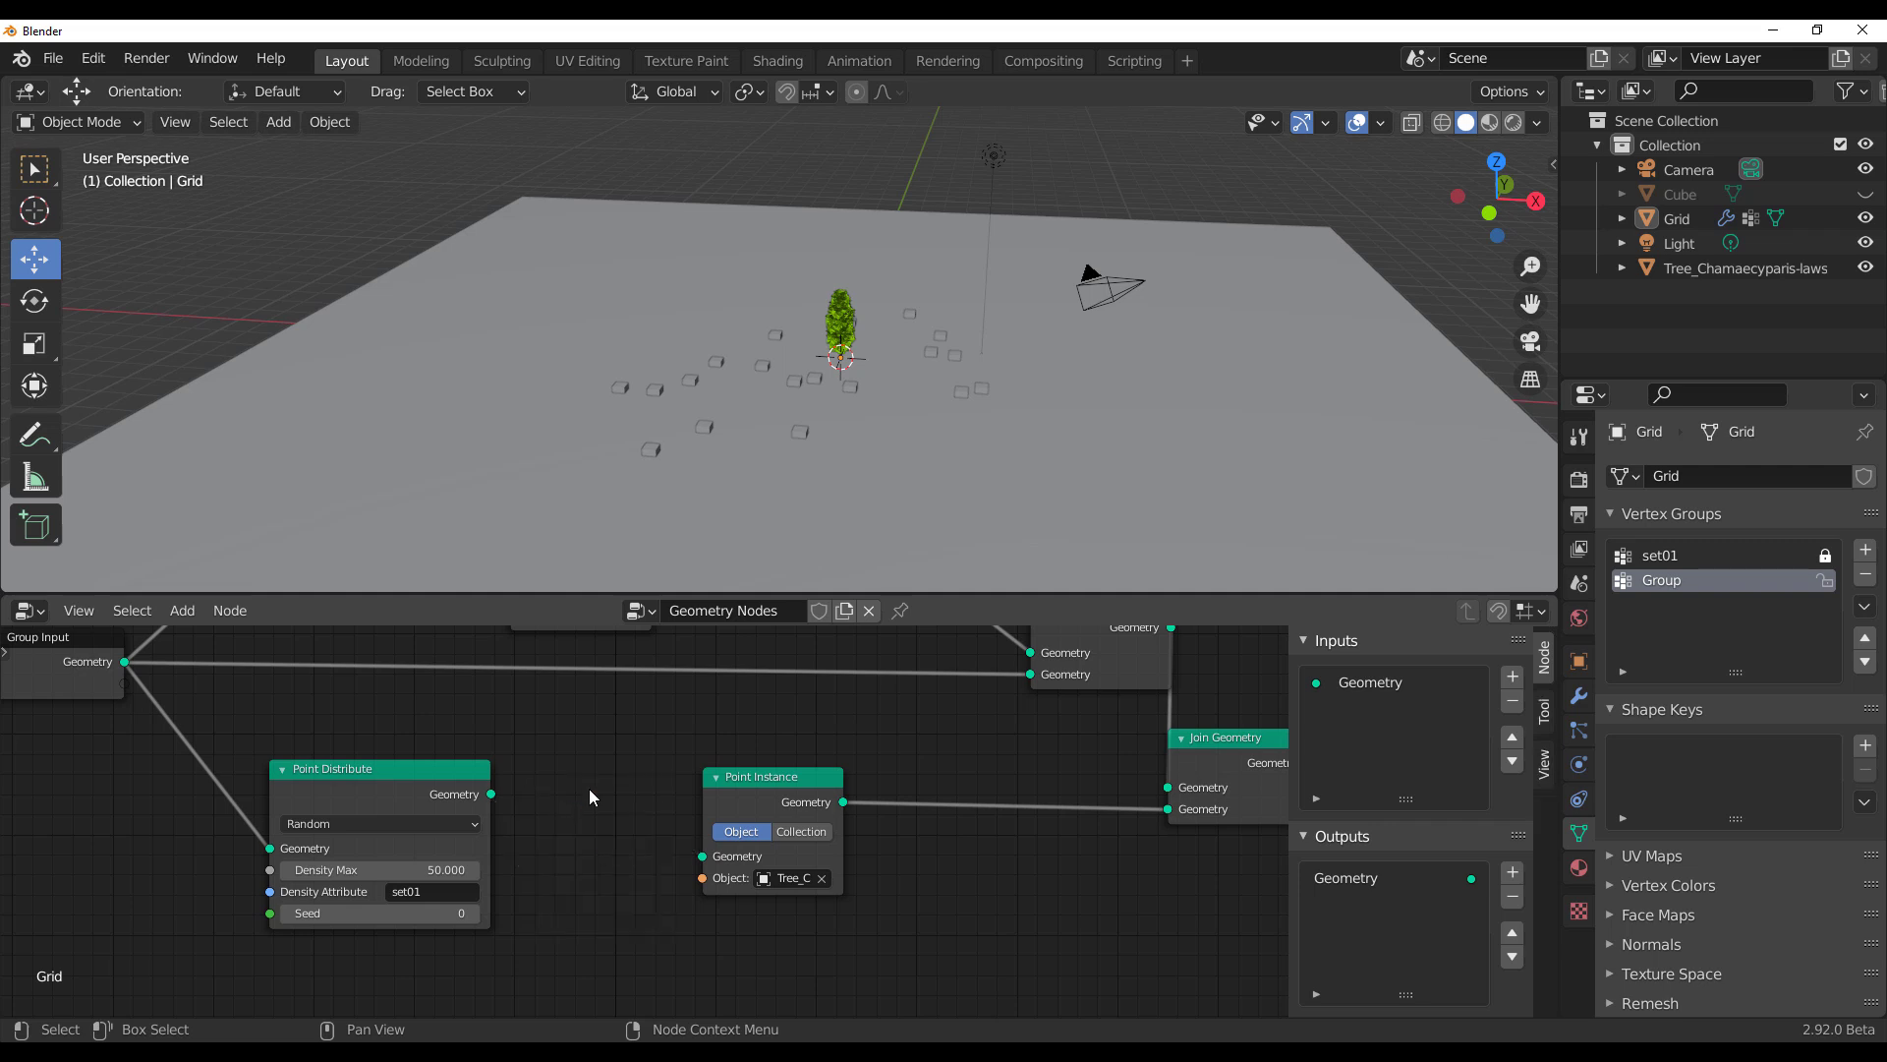
pyautogui.scroll(-1, 642, 864)
pyautogui.moveTo(492, 804); pyautogui.dragTo(398, 788, button='middle')
pyautogui.moveTo(426, 778); pyautogui.dragTo(606, 831)
pyautogui.moveTo(629, 767); pyautogui.dragTo(603, 855, button='middle')
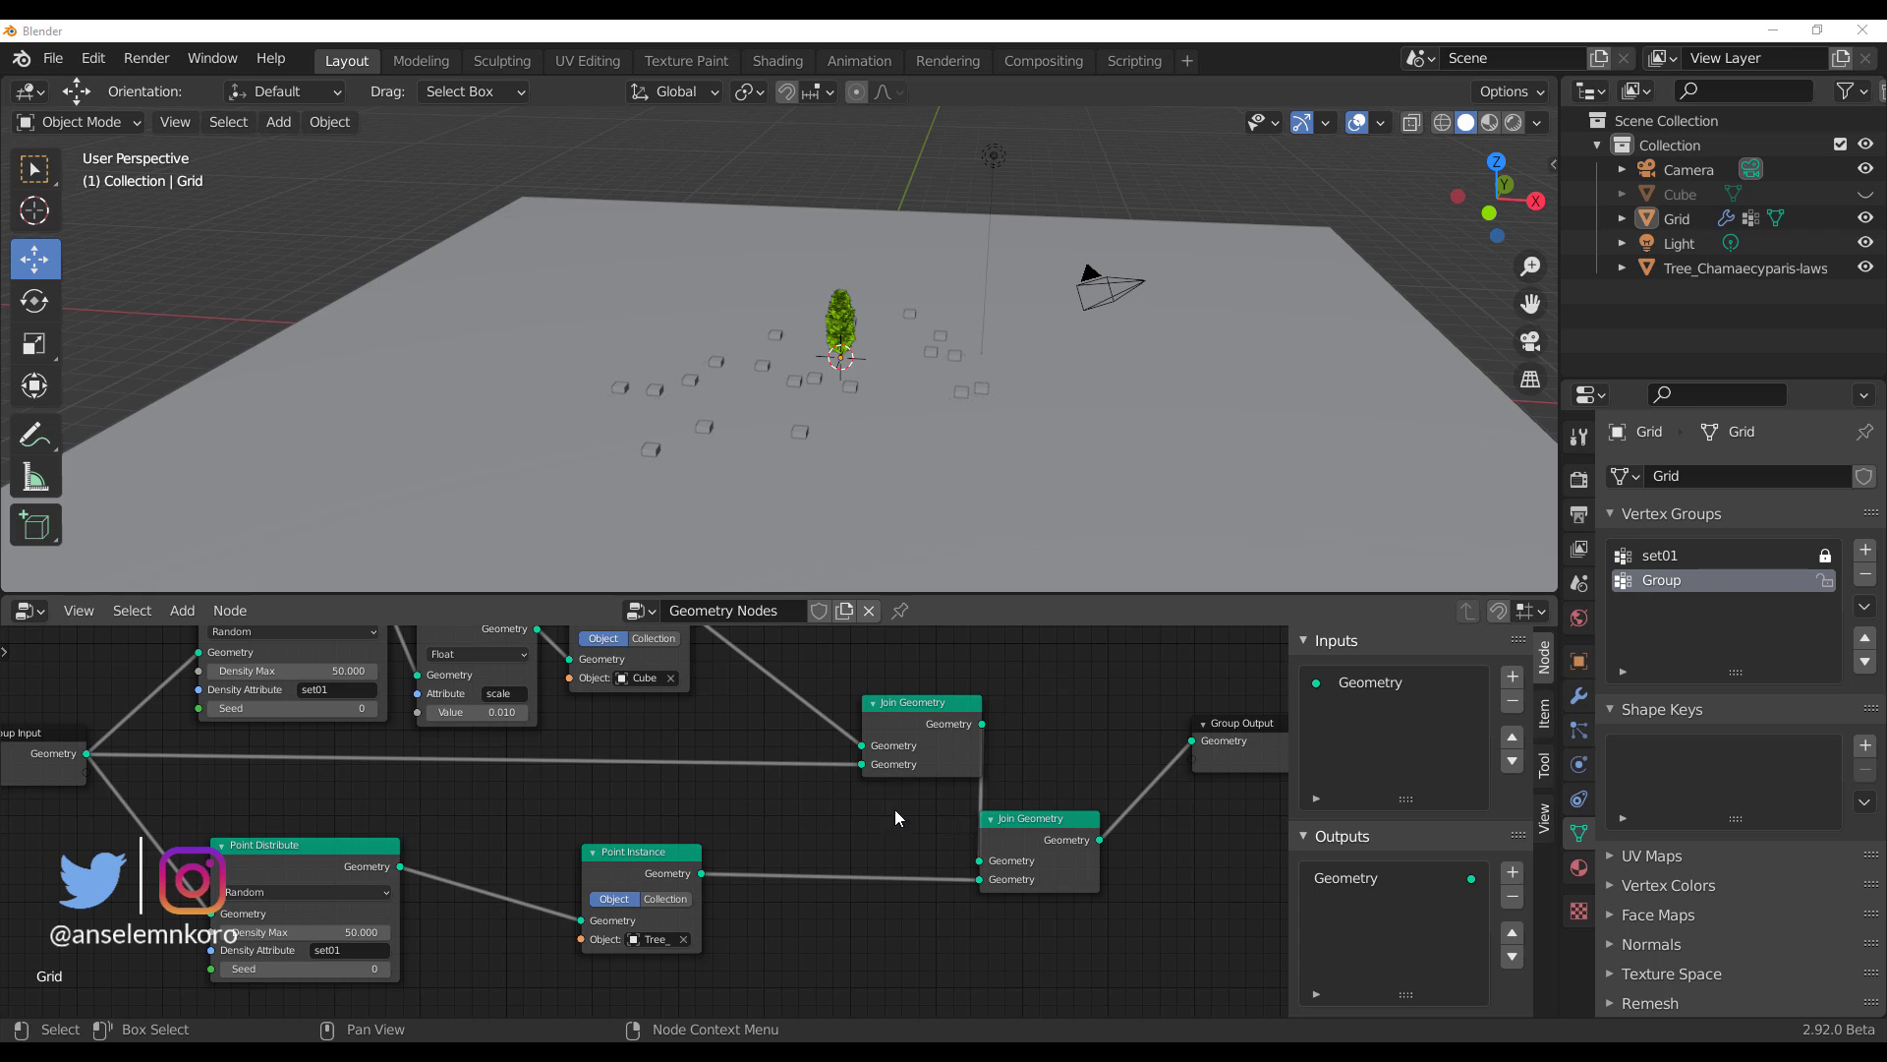
pyautogui.moveTo(896, 811); pyautogui.dragTo(847, 872, button='middle')
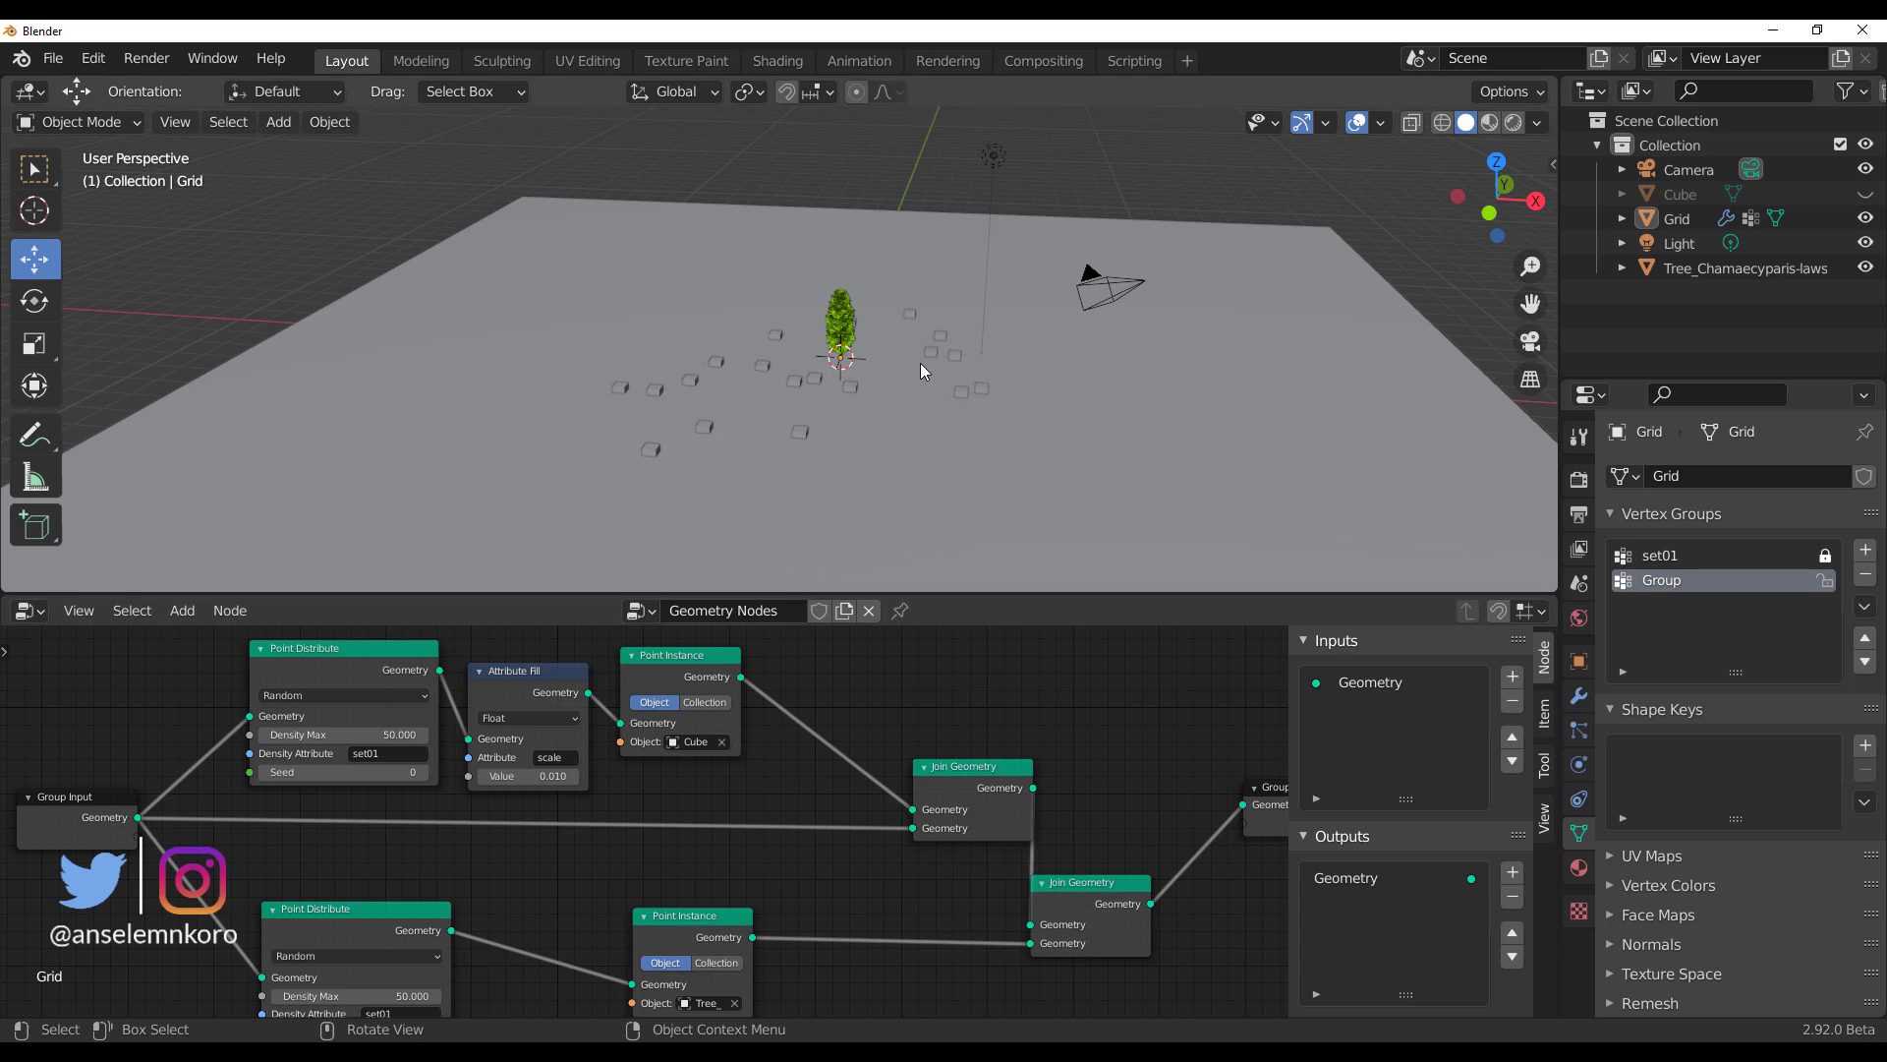
# Step: Set the Density Attribute of the tree chain's Point Distribute node to Group and inspect the scattered trees
pyautogui.doubleClick(1701, 580)
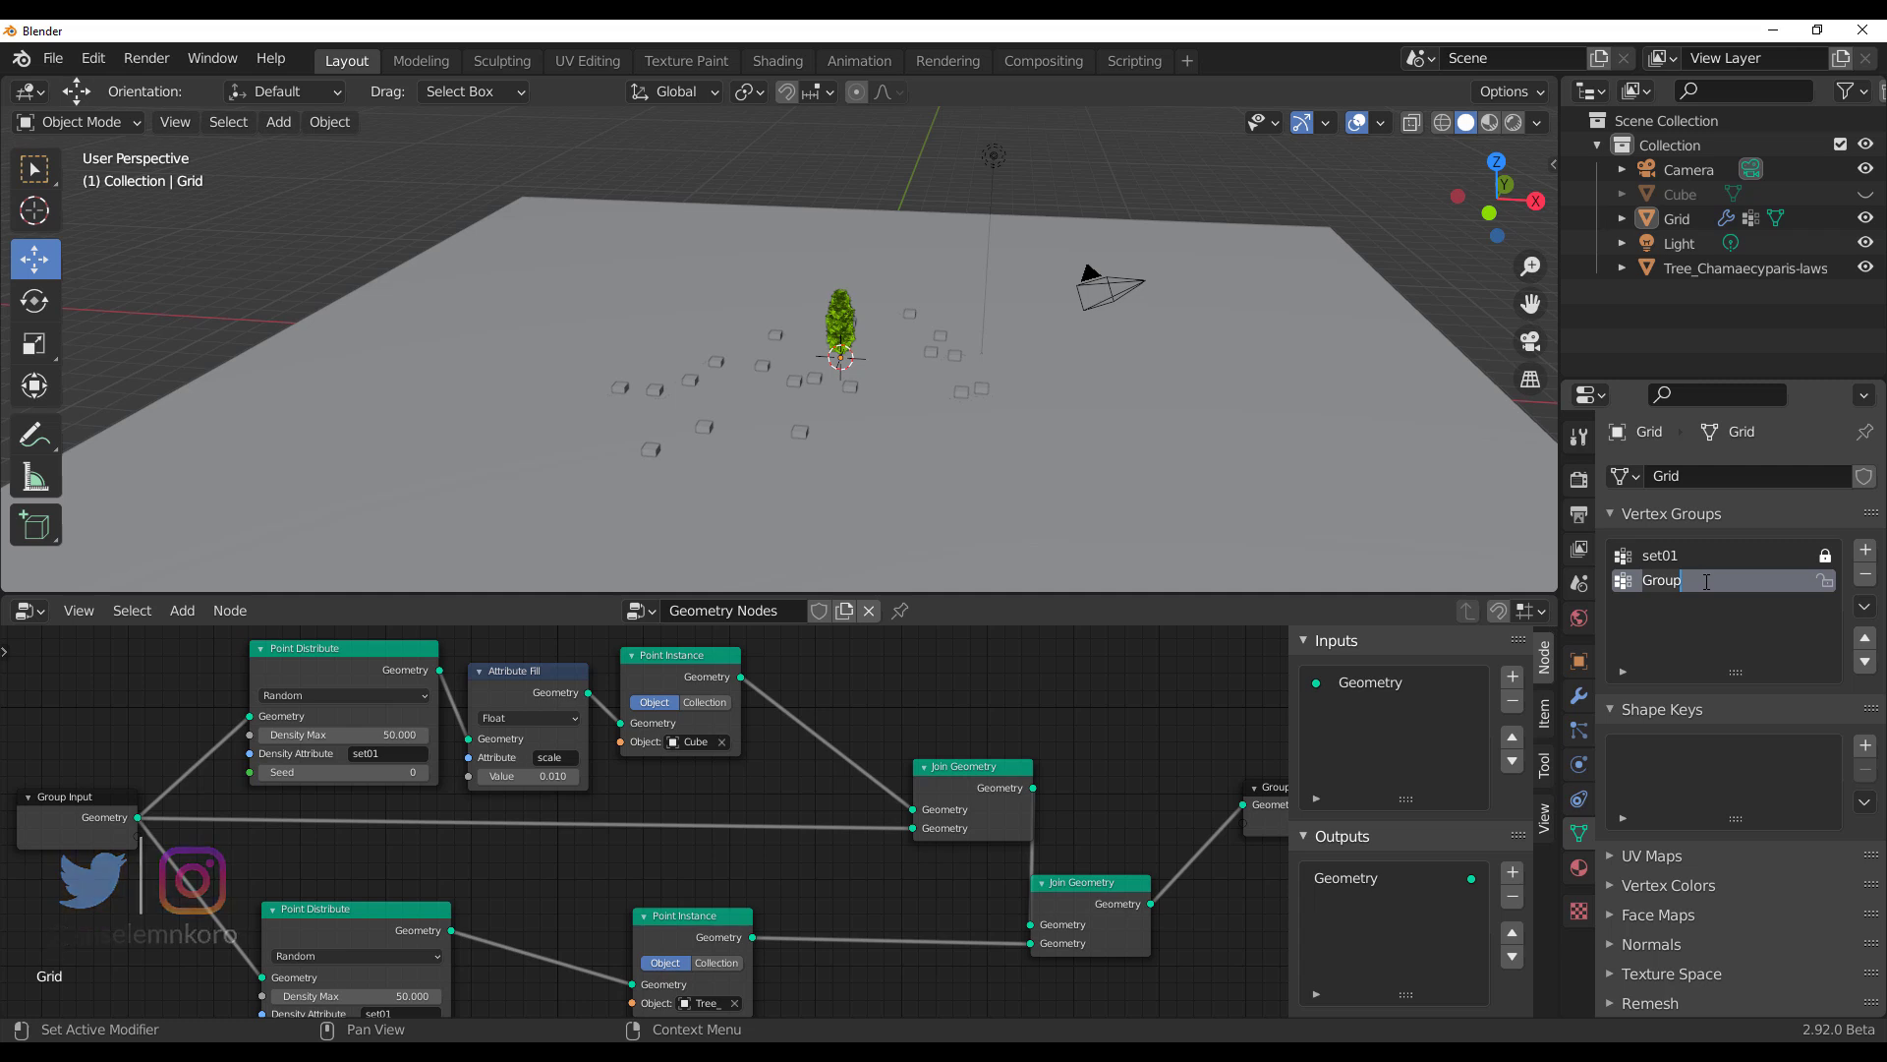
pyautogui.click(675, 780)
pyautogui.moveTo(567, 883); pyautogui.dragTo(647, 729, button='middle')
pyautogui.click(505, 860)
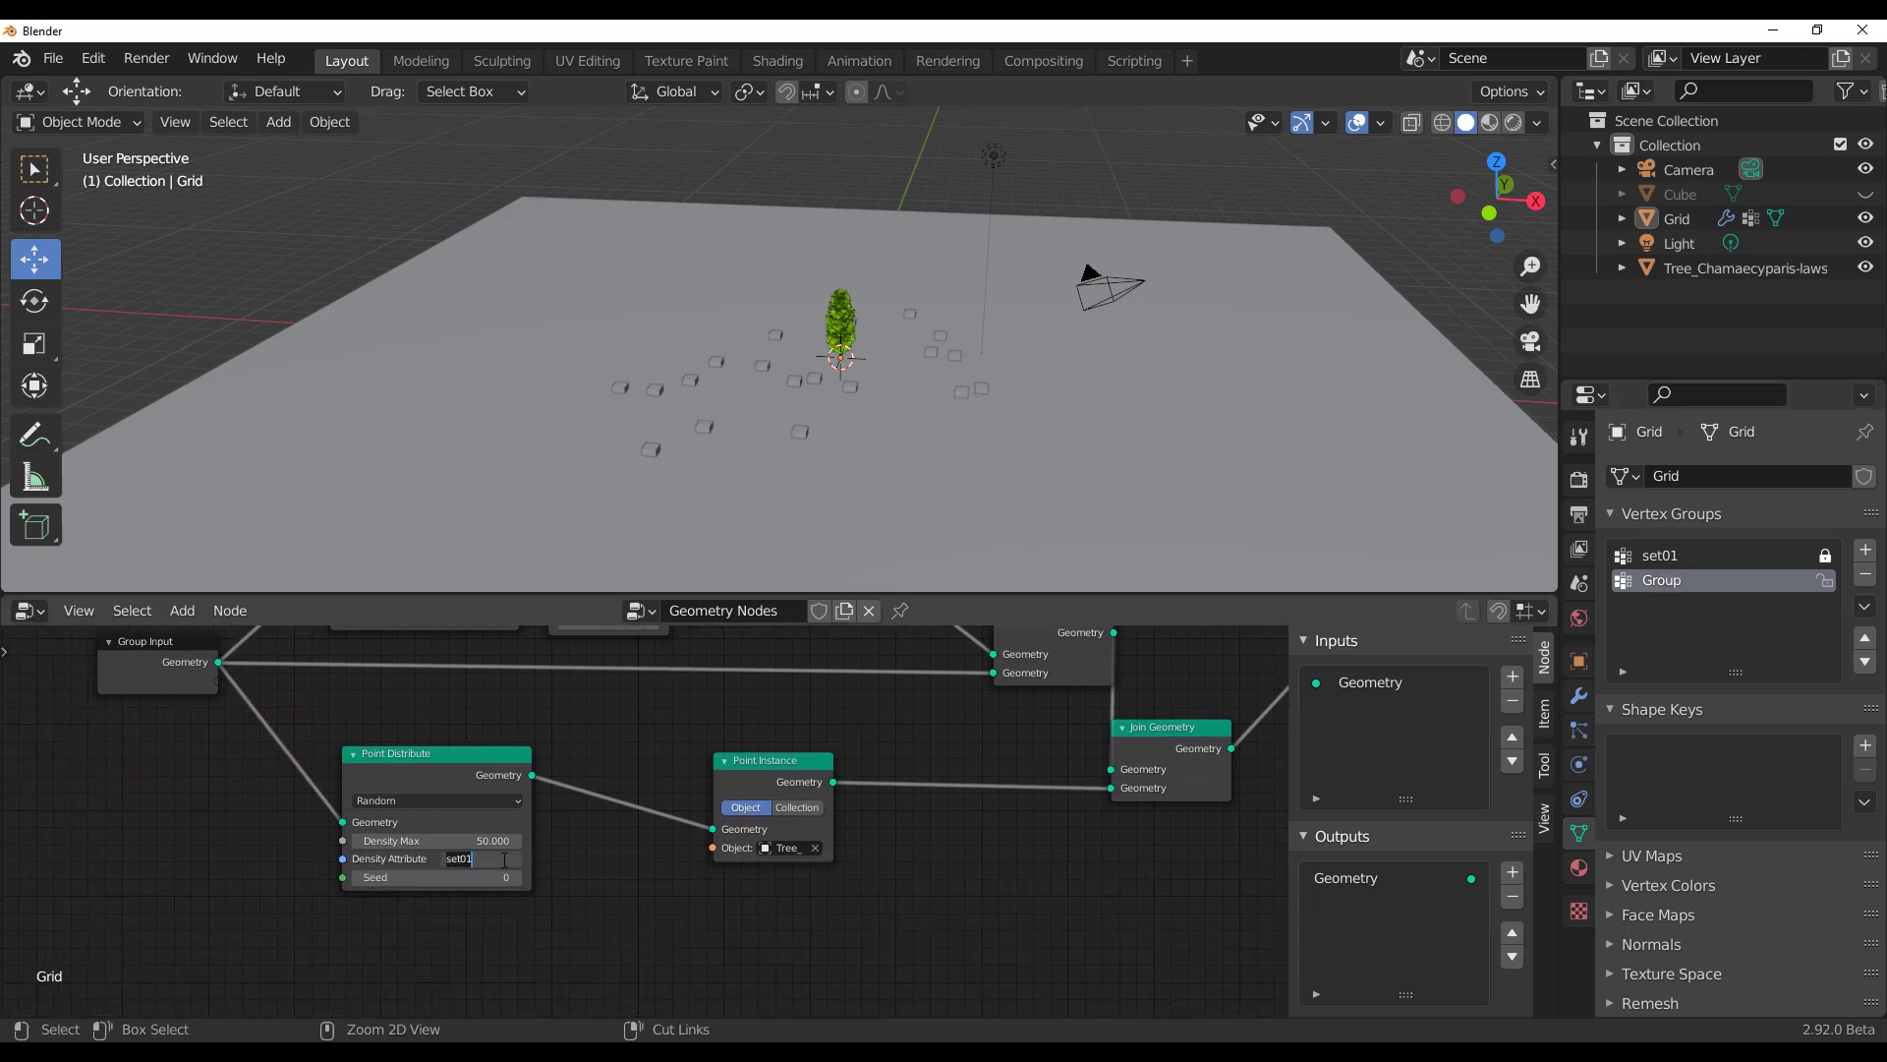
pyautogui.write('Group')
pyautogui.press('Return')
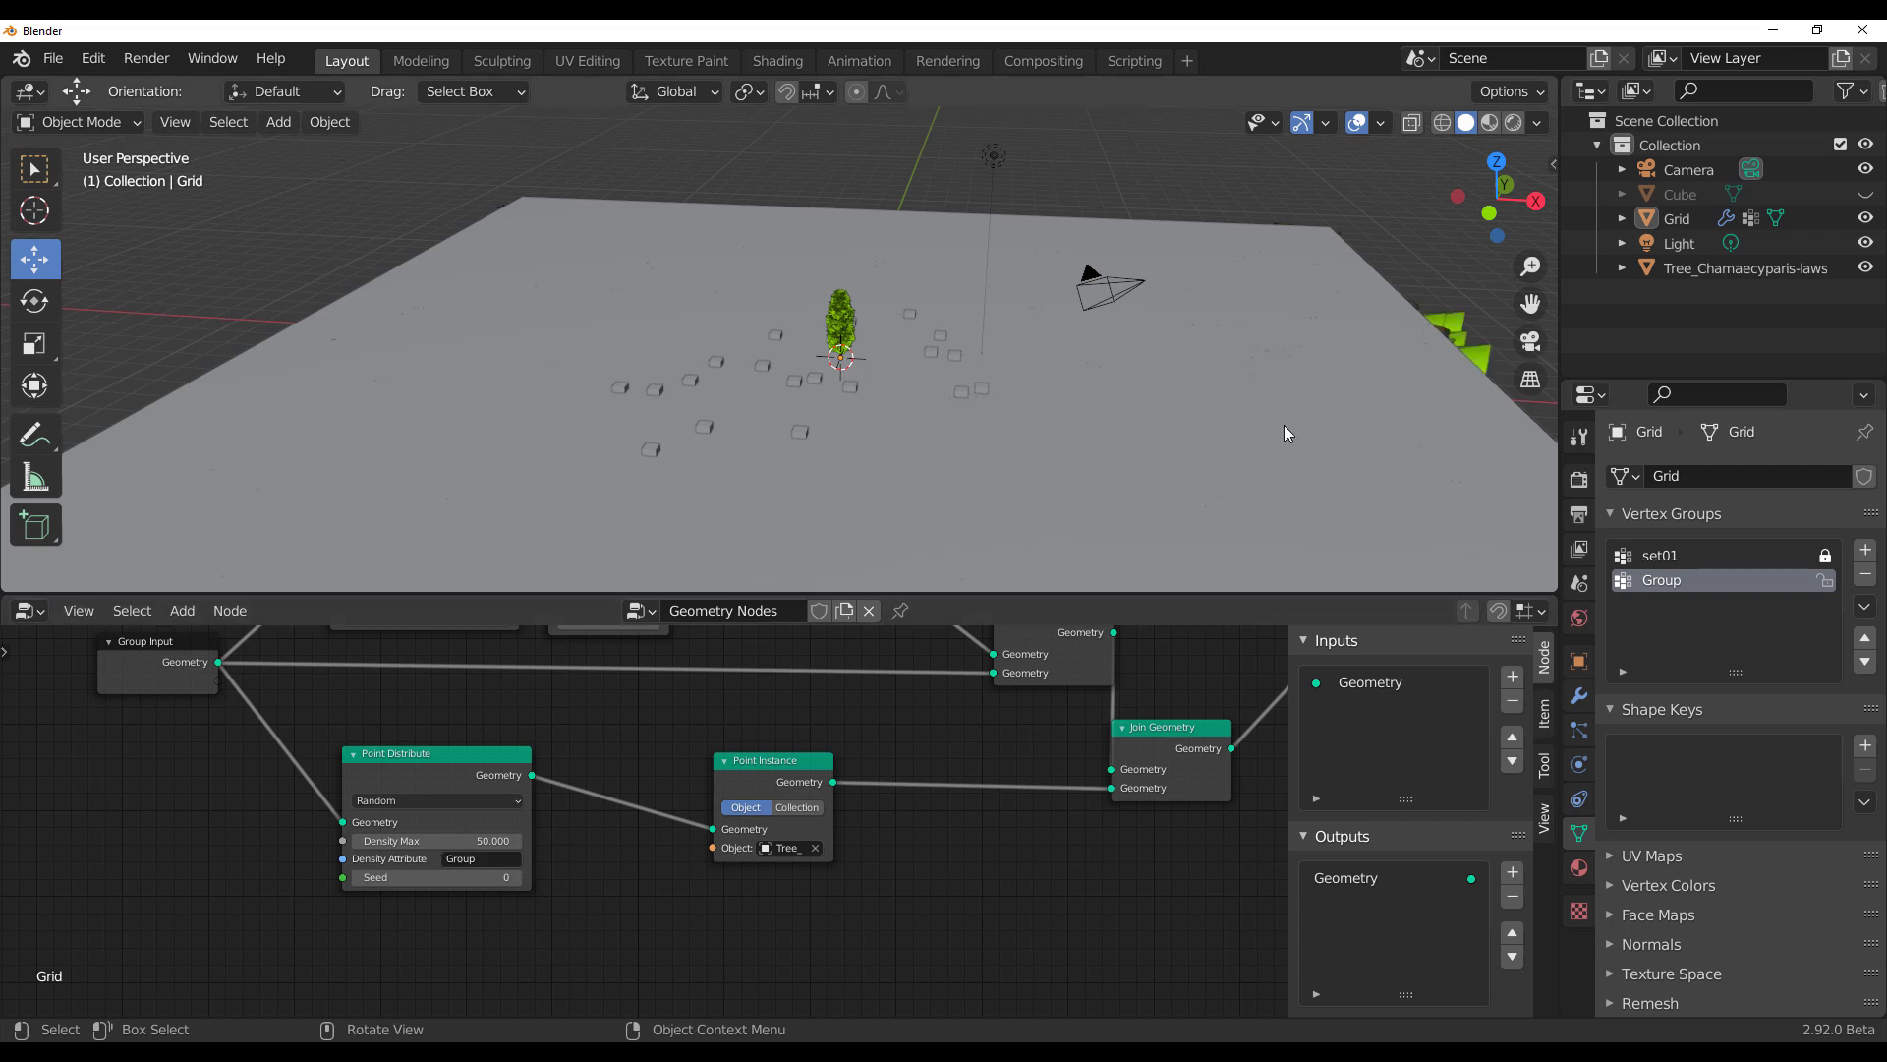
pyautogui.moveTo(947, 482); pyautogui.dragTo(896, 505, button='middle')
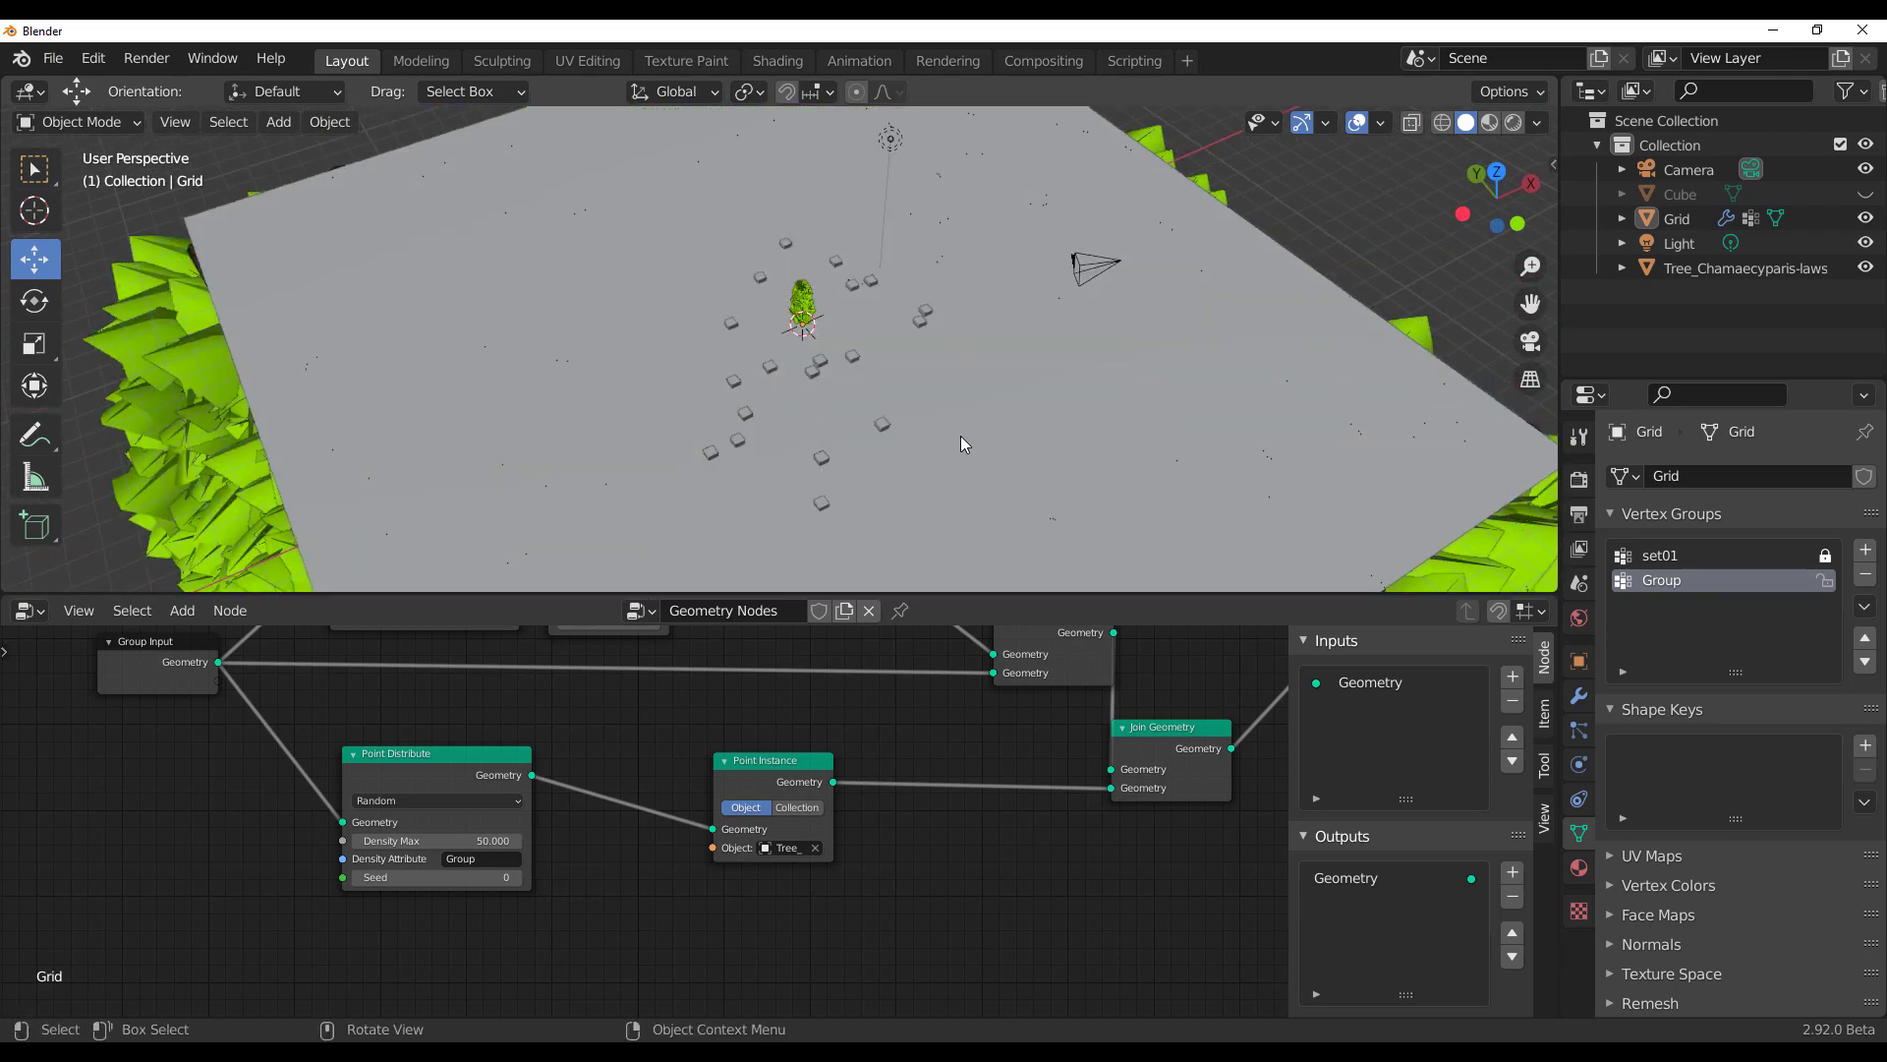
pyautogui.scroll(5, 934, 425)
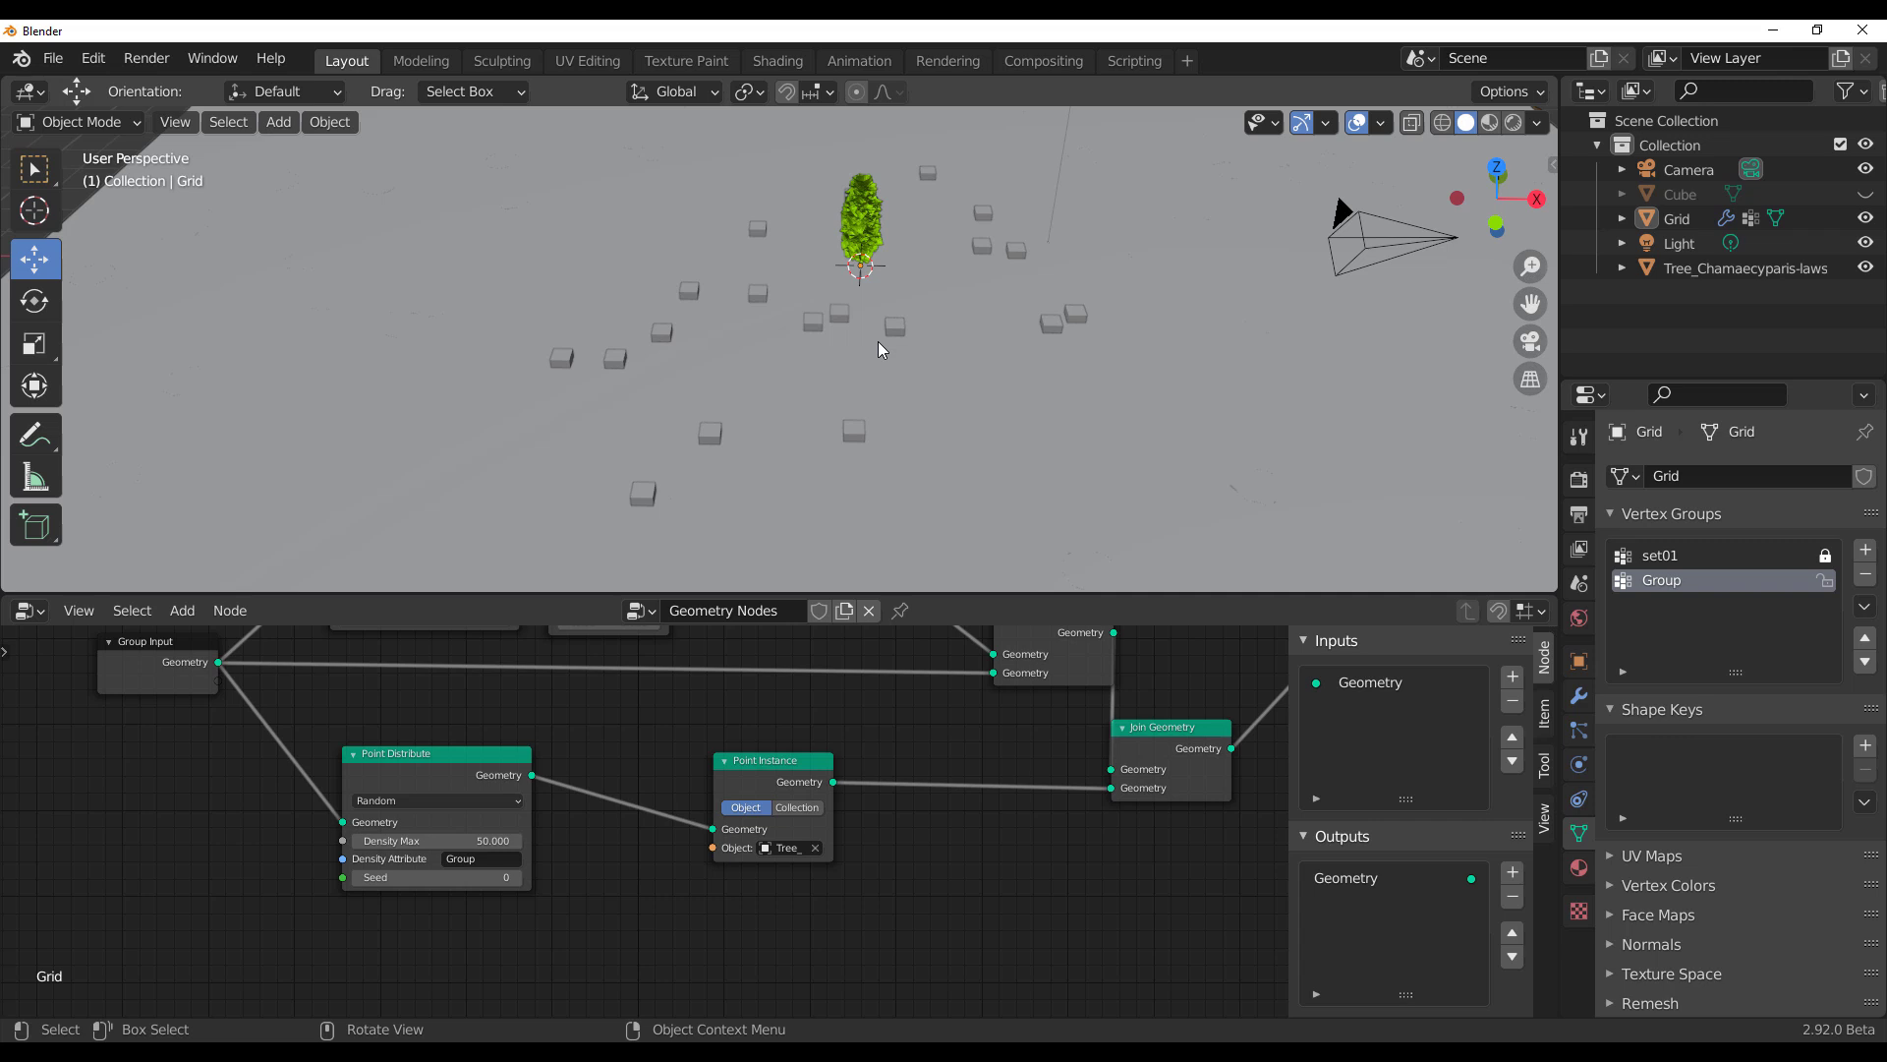
pyautogui.moveTo(736, 914)
pyautogui.mouseDown(button='middle')
pyautogui.moveTo(698, 914)
pyautogui.moveTo(709, 929)
pyautogui.mouseUp(button='middle')
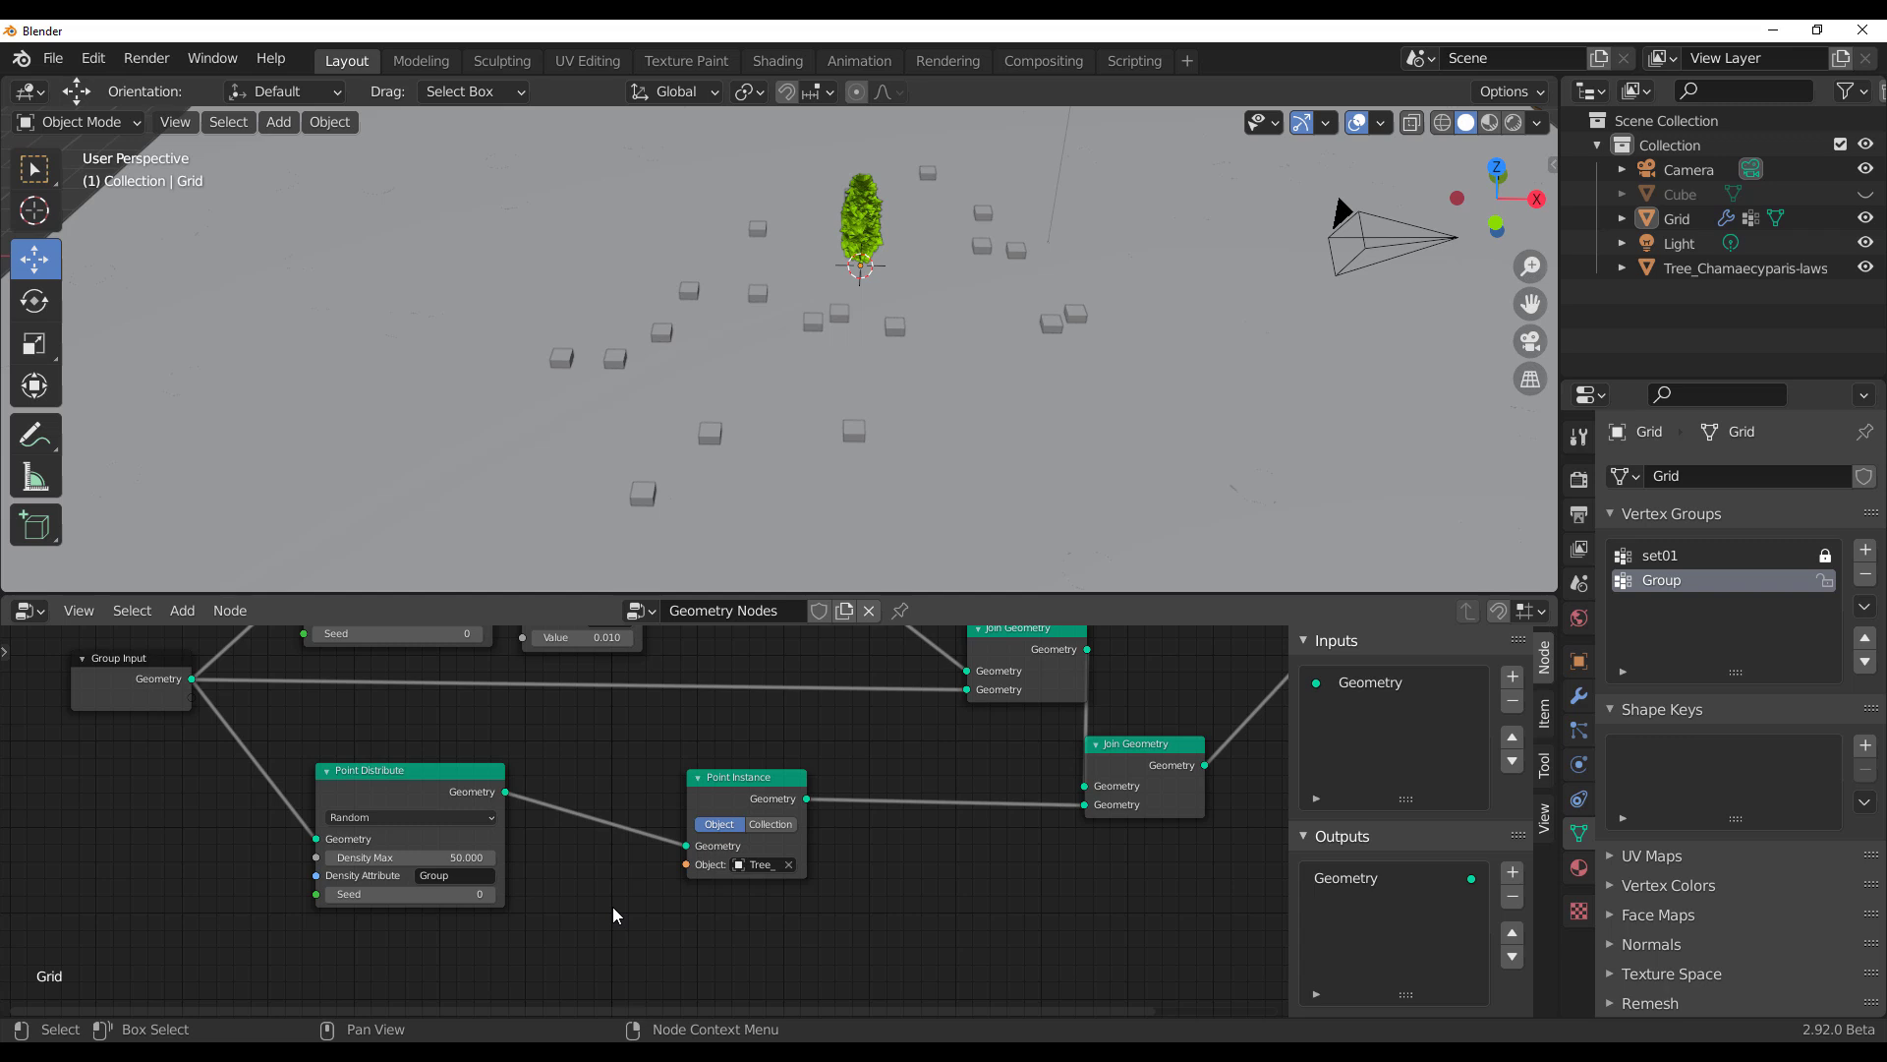
pyautogui.hotkey('shift', 'a')
pyautogui.moveTo(612, 906)
pyautogui.click(736, 807)
pyautogui.click(745, 814)
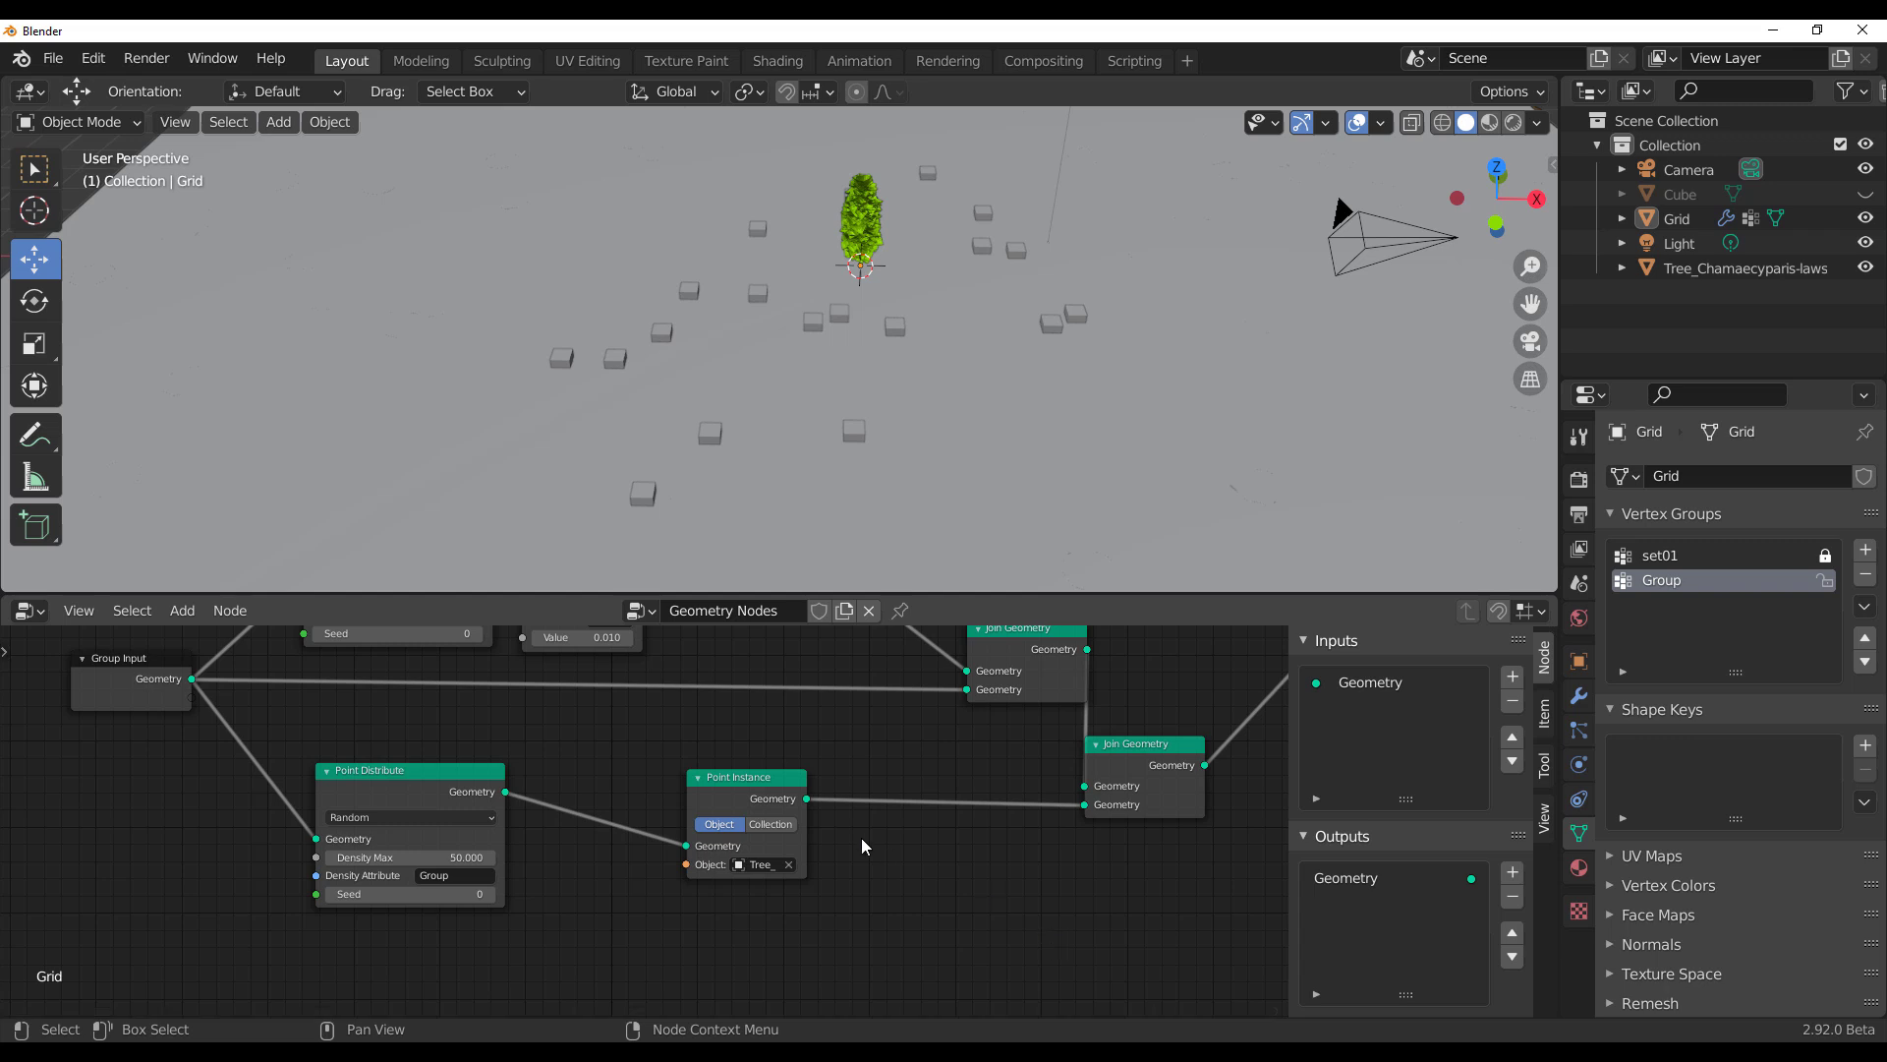
# Step: Make room before the tree chain's Point Instance and insert a Point Rotate node between it and Point Distribute
pyautogui.moveTo(741, 777); pyautogui.dragTo(927, 762)
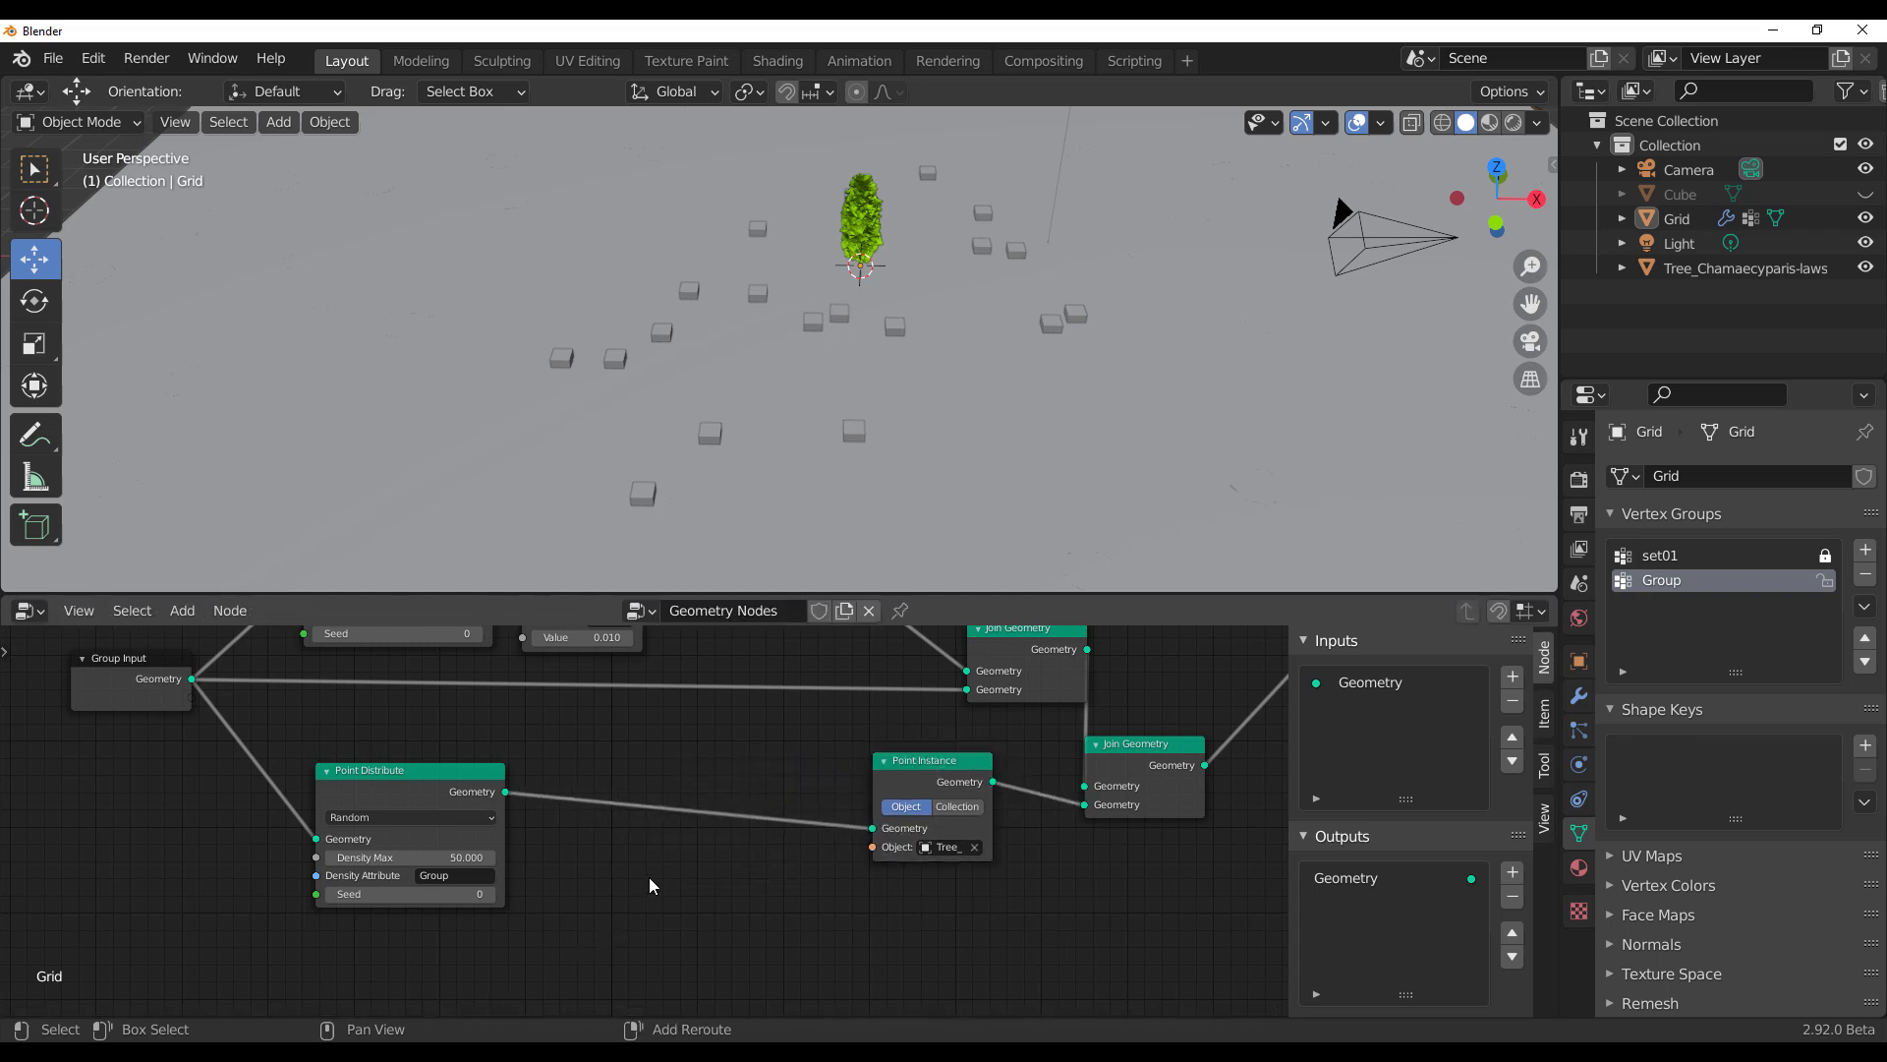
pyautogui.hotkey('shift', 'a')
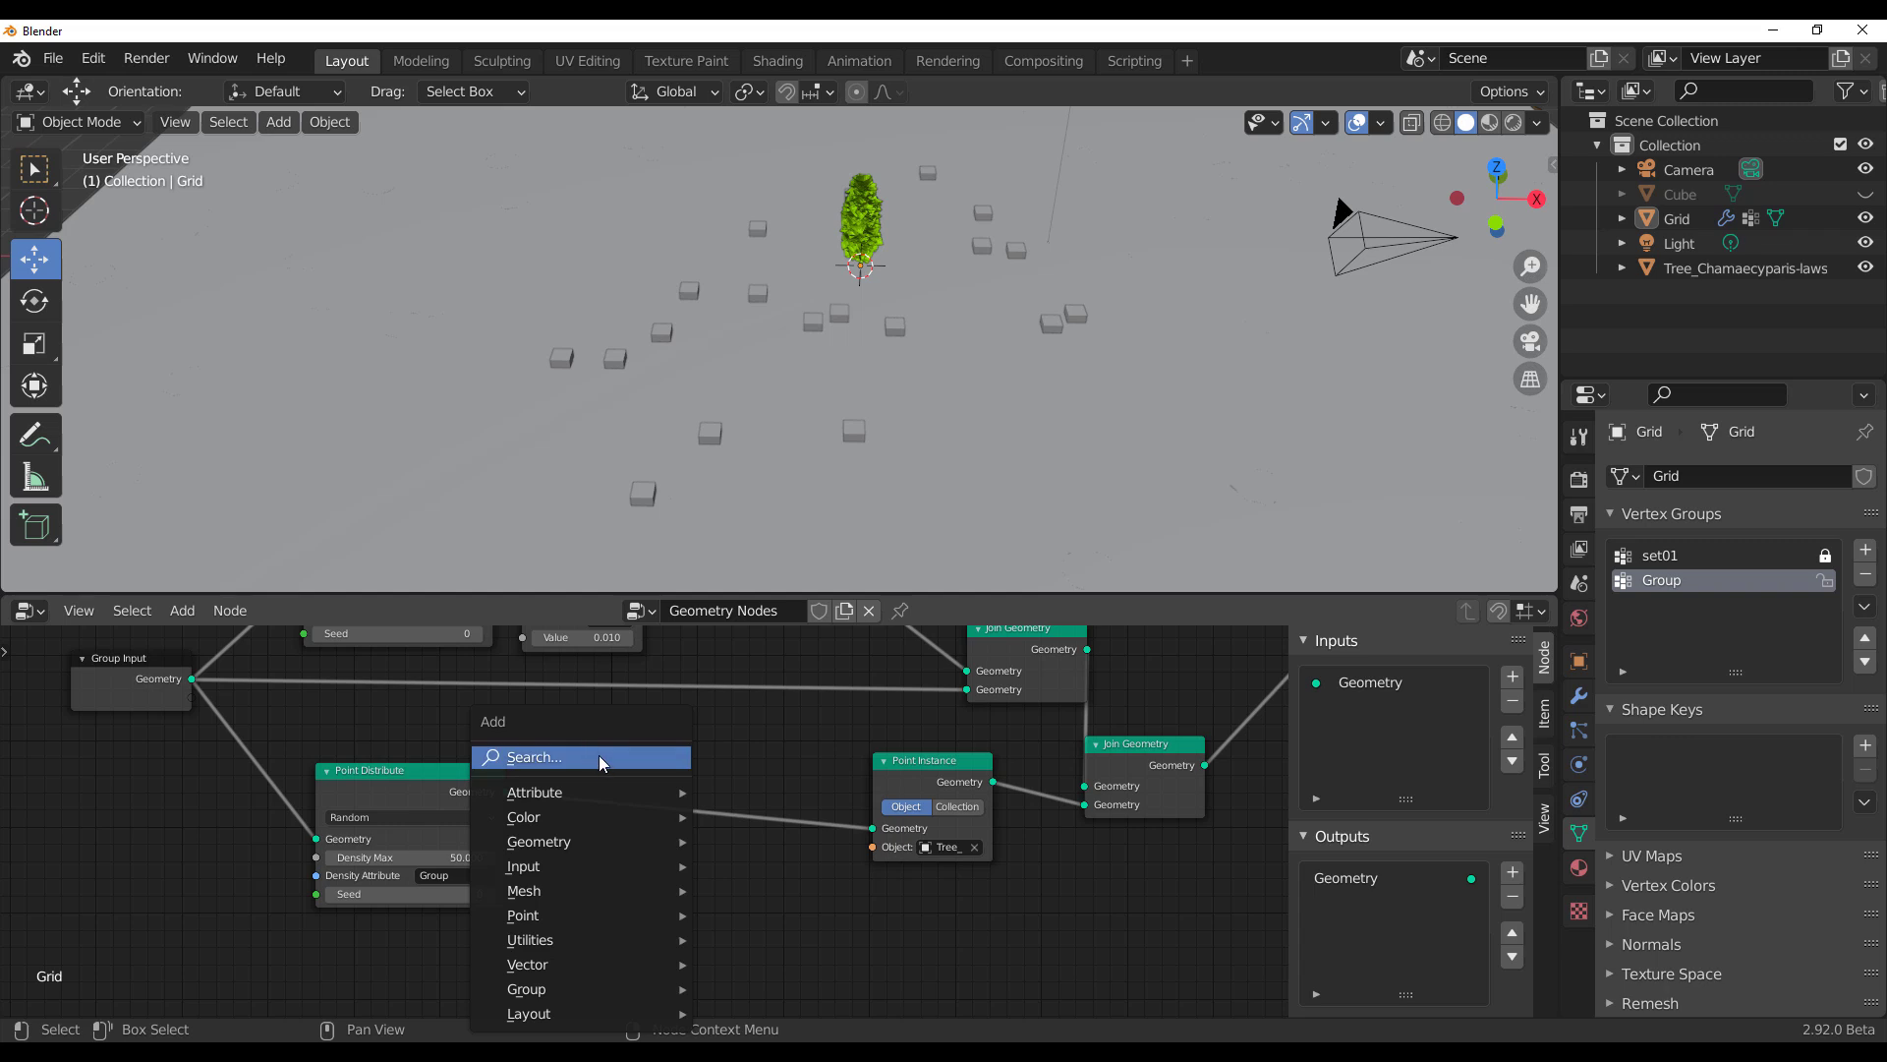
pyautogui.click(599, 755)
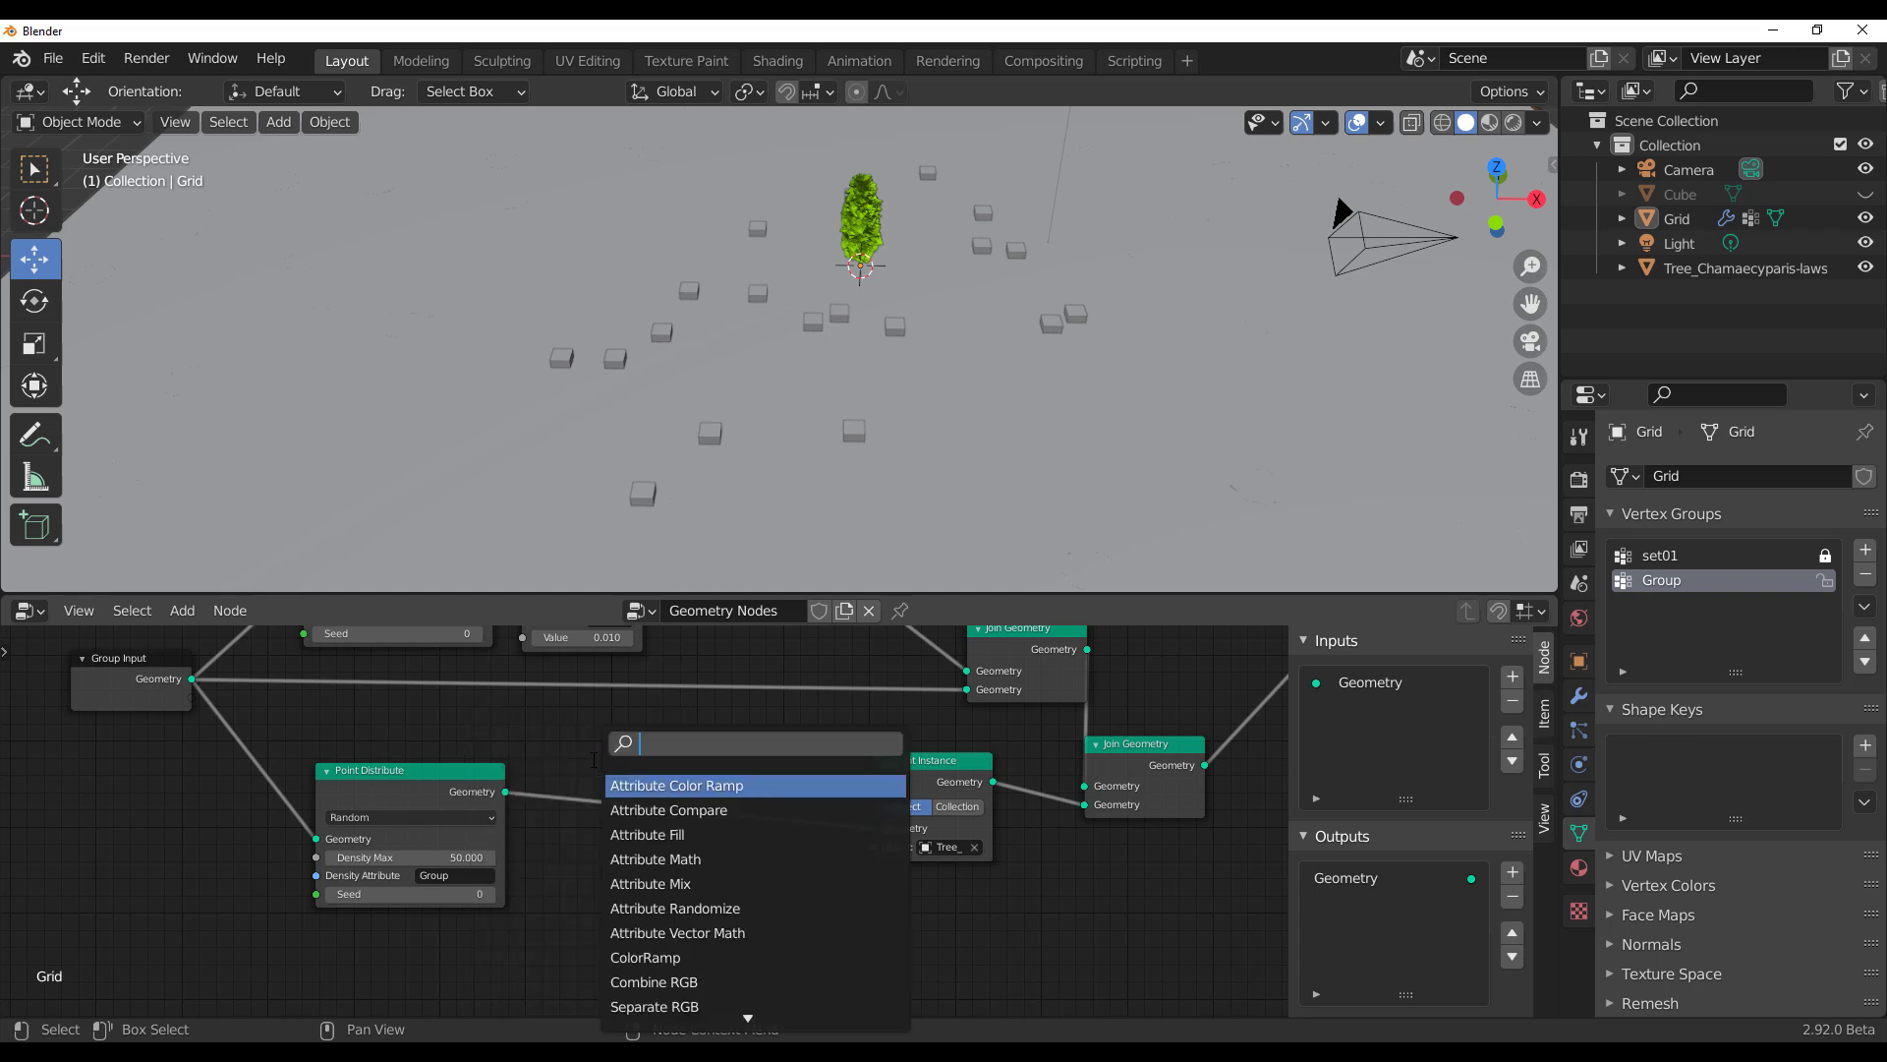
pyautogui.write('rot')
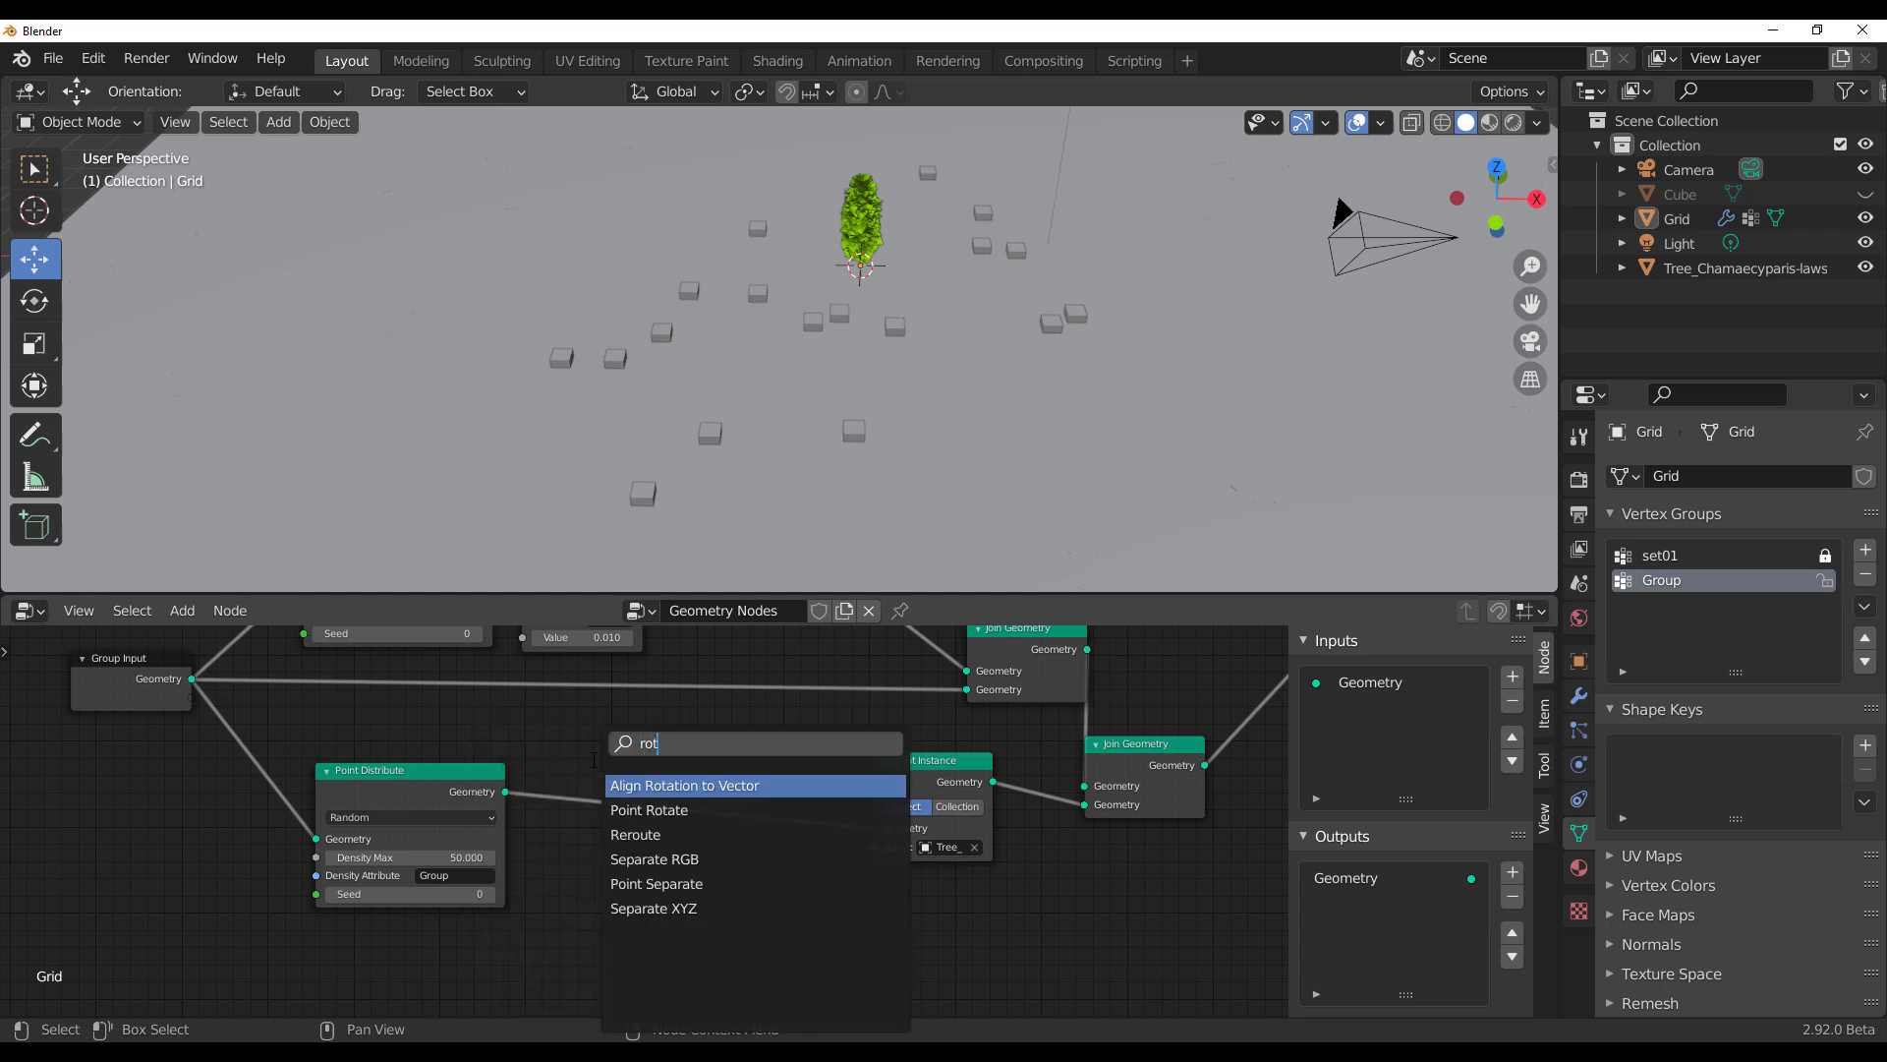
pyautogui.click(639, 809)
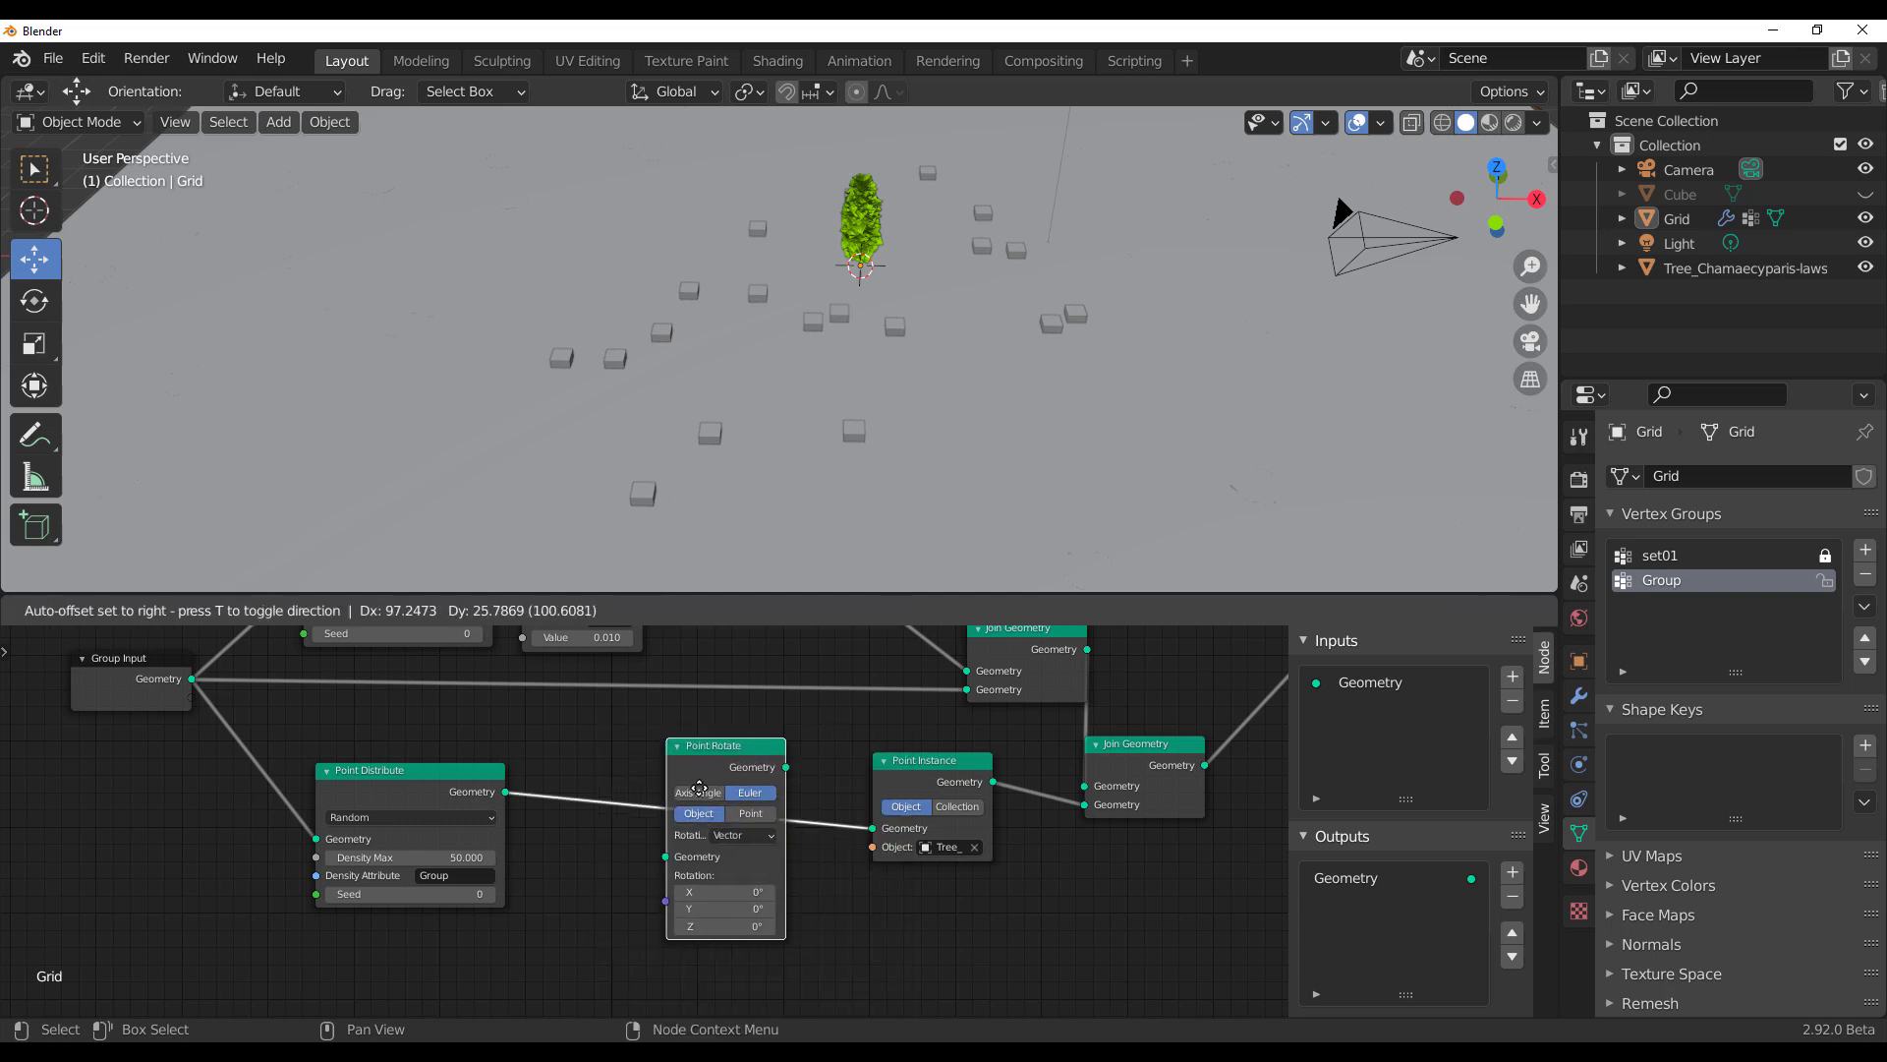
pyautogui.click(699, 789)
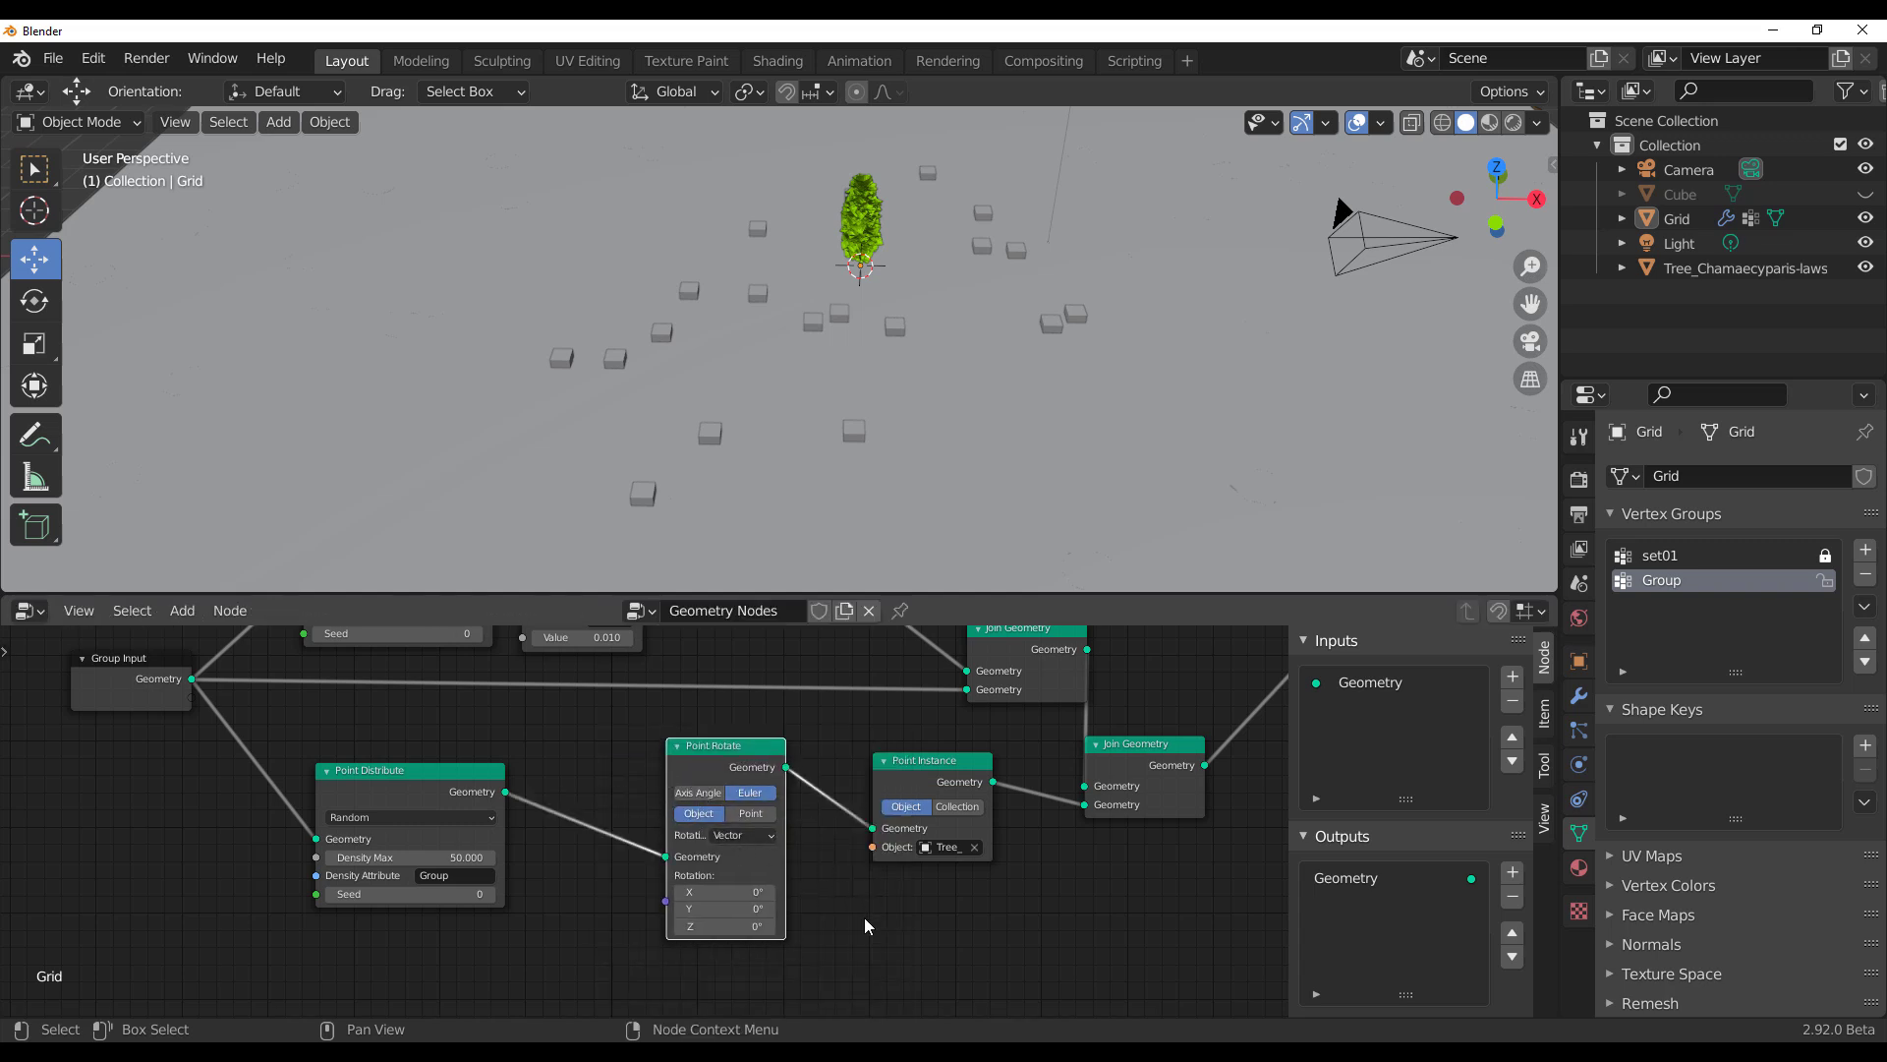
# Step: Set the Point Rotate node's X rotation to 180° and inspect the orientation of the scattered trees
pyautogui.scroll(2, 869, 922)
pyautogui.scroll(3, 871, 922)
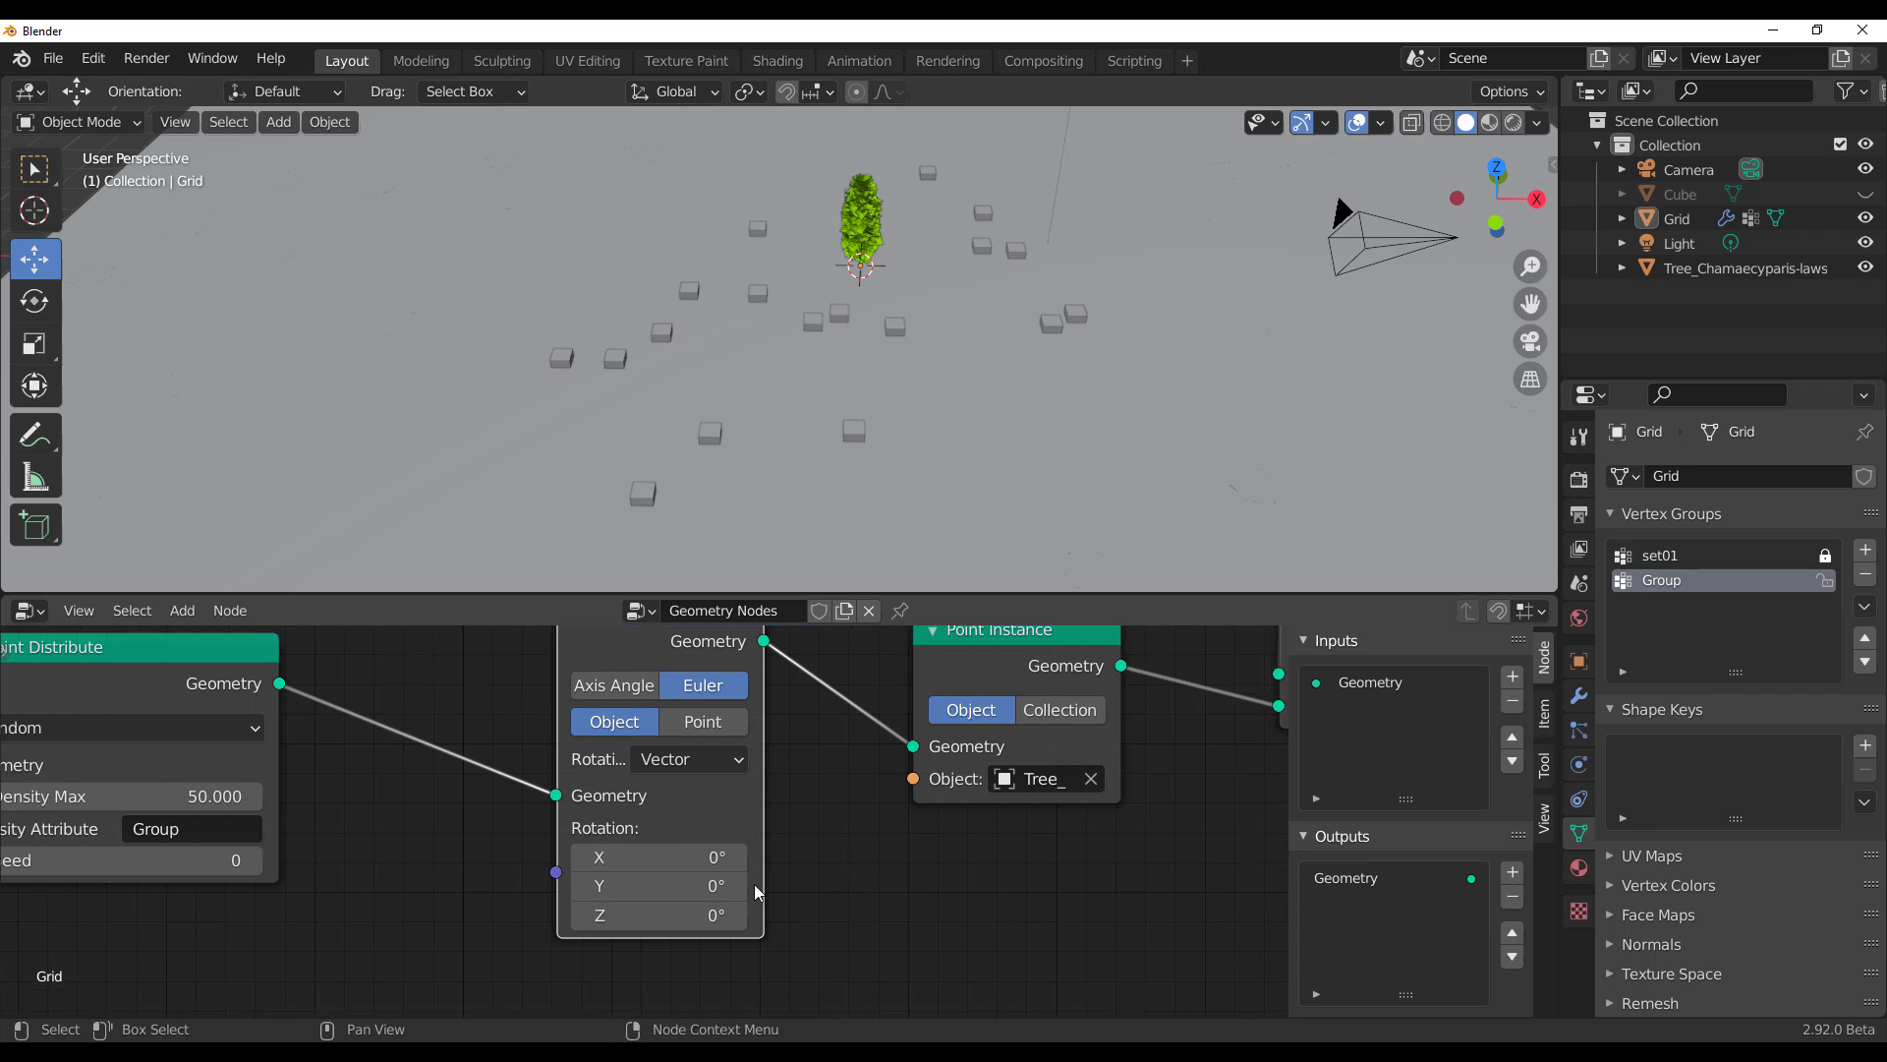
pyautogui.click(670, 856)
pyautogui.write('180')
pyautogui.press('Return')
pyautogui.scroll(-10, 781, 332)
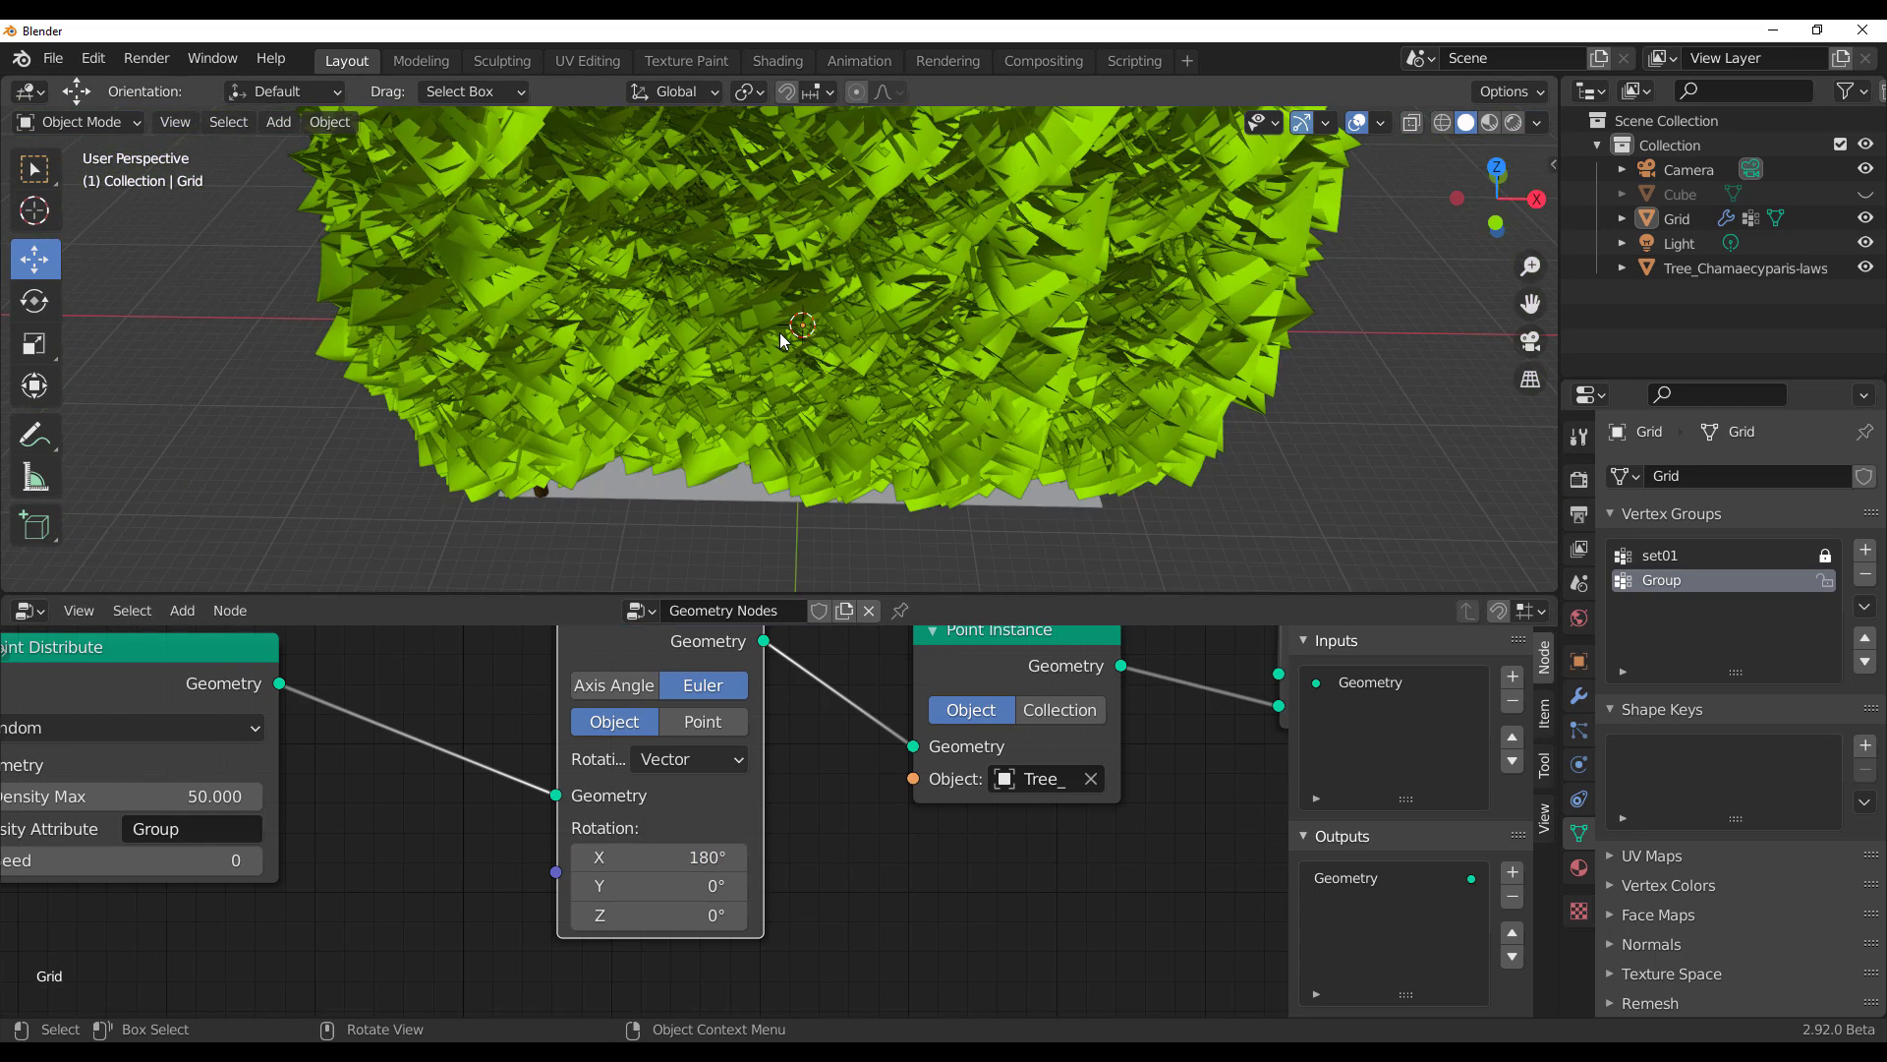
pyautogui.moveTo(1068, 401); pyautogui.dragTo(883, 303, button='middle')
pyautogui.scroll(4, 882, 302)
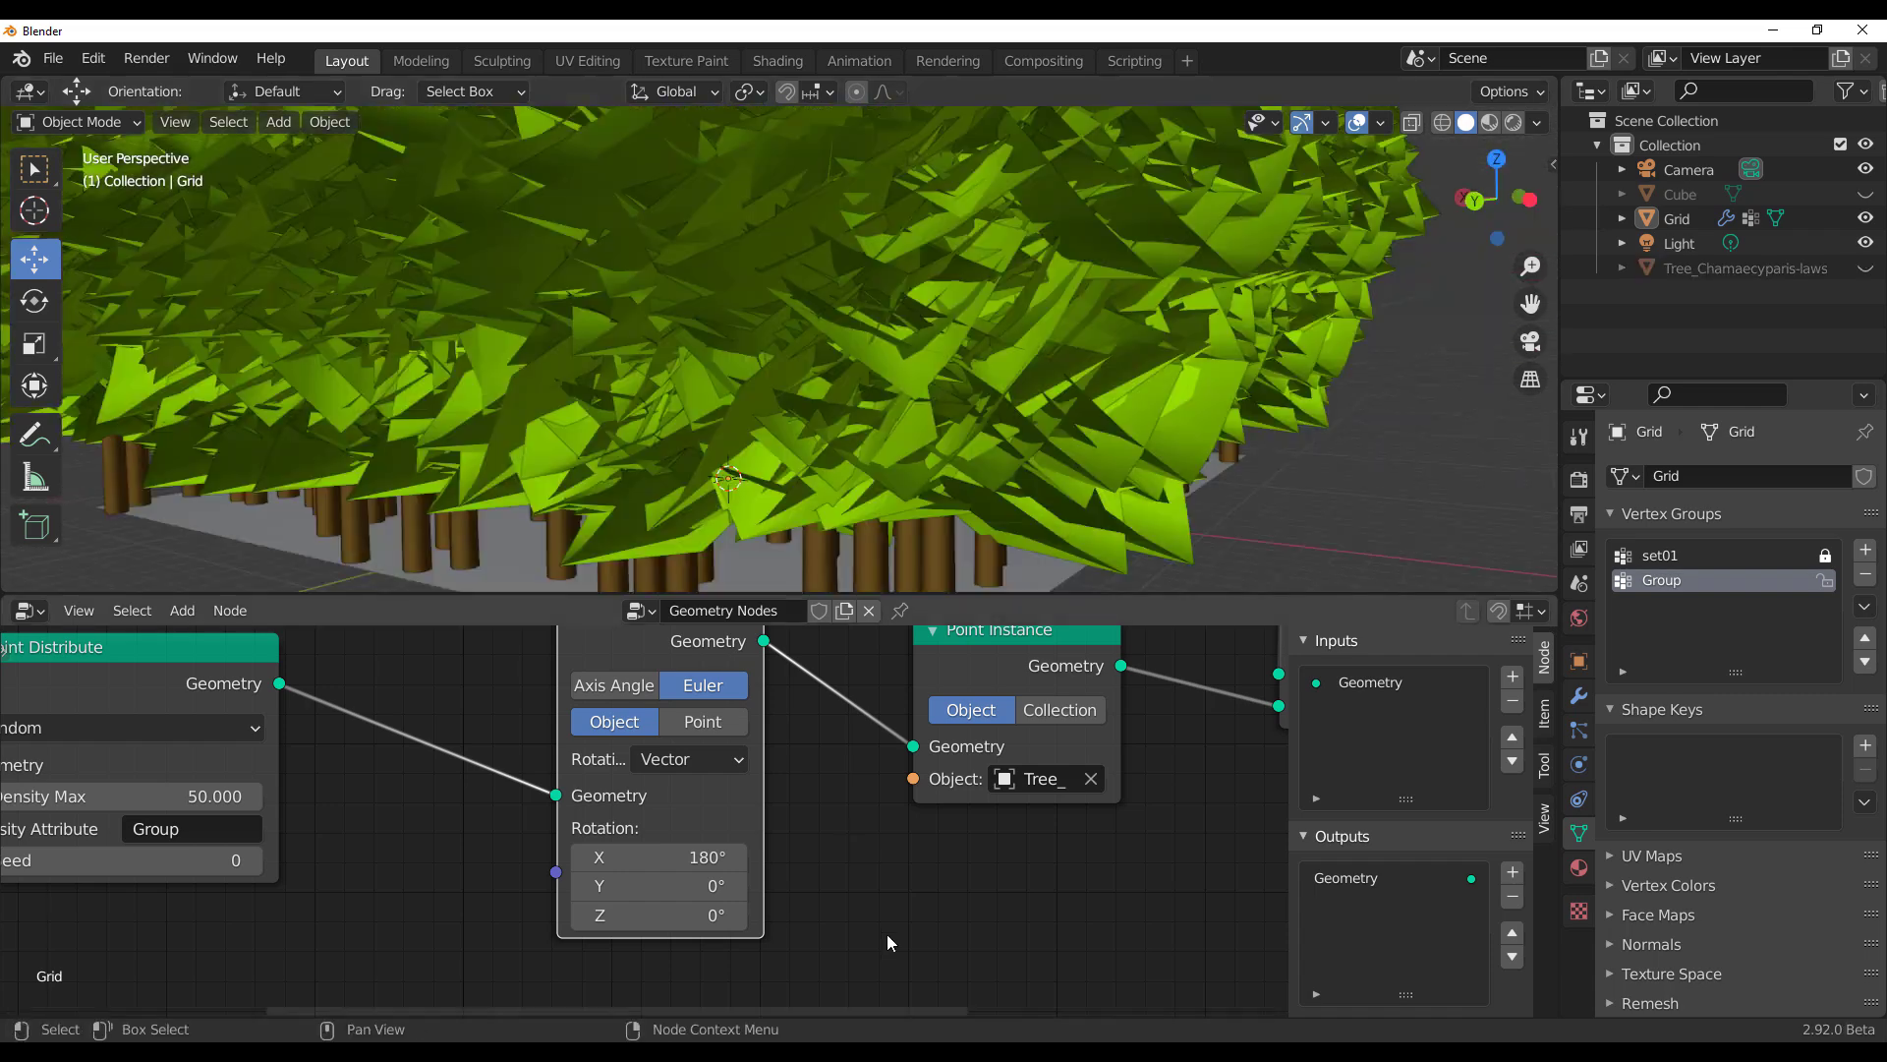
# Step: Move the tree chain's Point Distribute aside and insert an Attribute Randomize node between it and Point Rotate
pyautogui.scroll(-2, 804, 834)
pyautogui.moveTo(804, 833); pyautogui.dragTo(938, 939, button='middle')
pyautogui.scroll(-1, 939, 932)
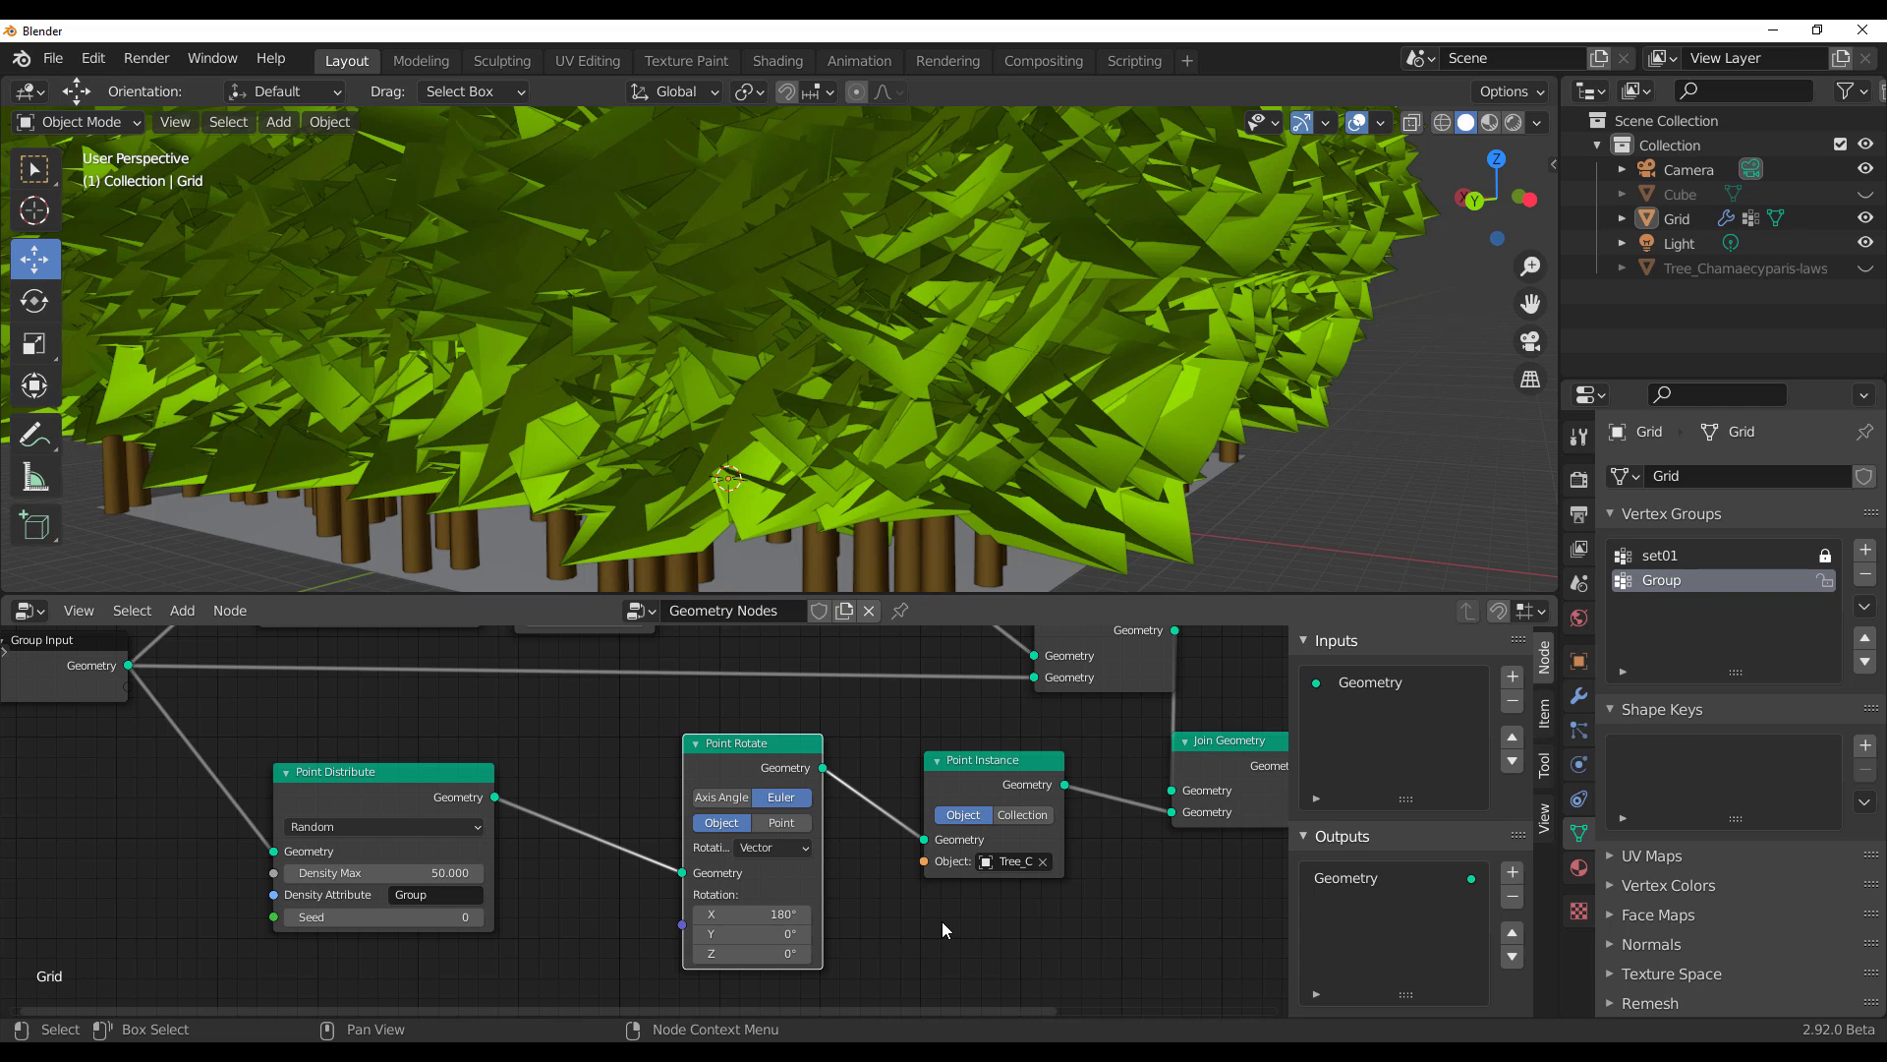
pyautogui.moveTo(311, 795); pyautogui.dragTo(67, 772)
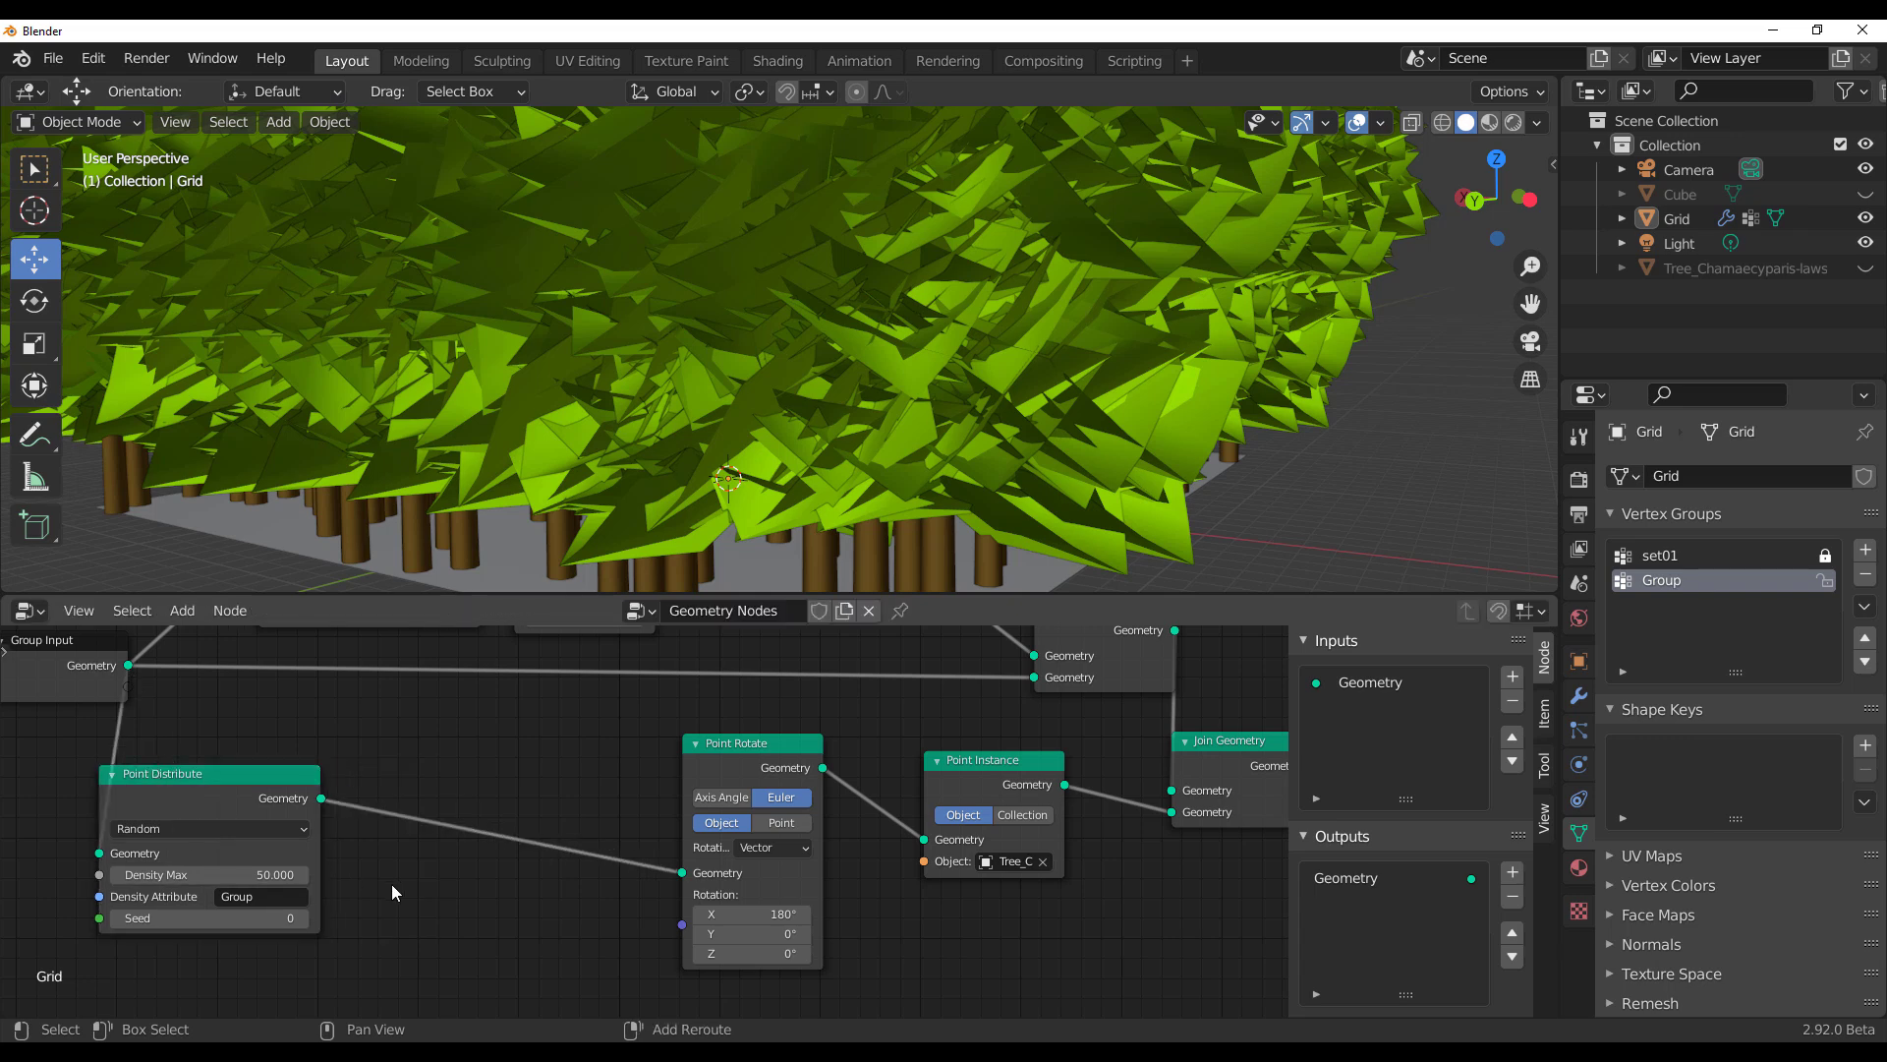
pyautogui.hotkey('shift', 'a')
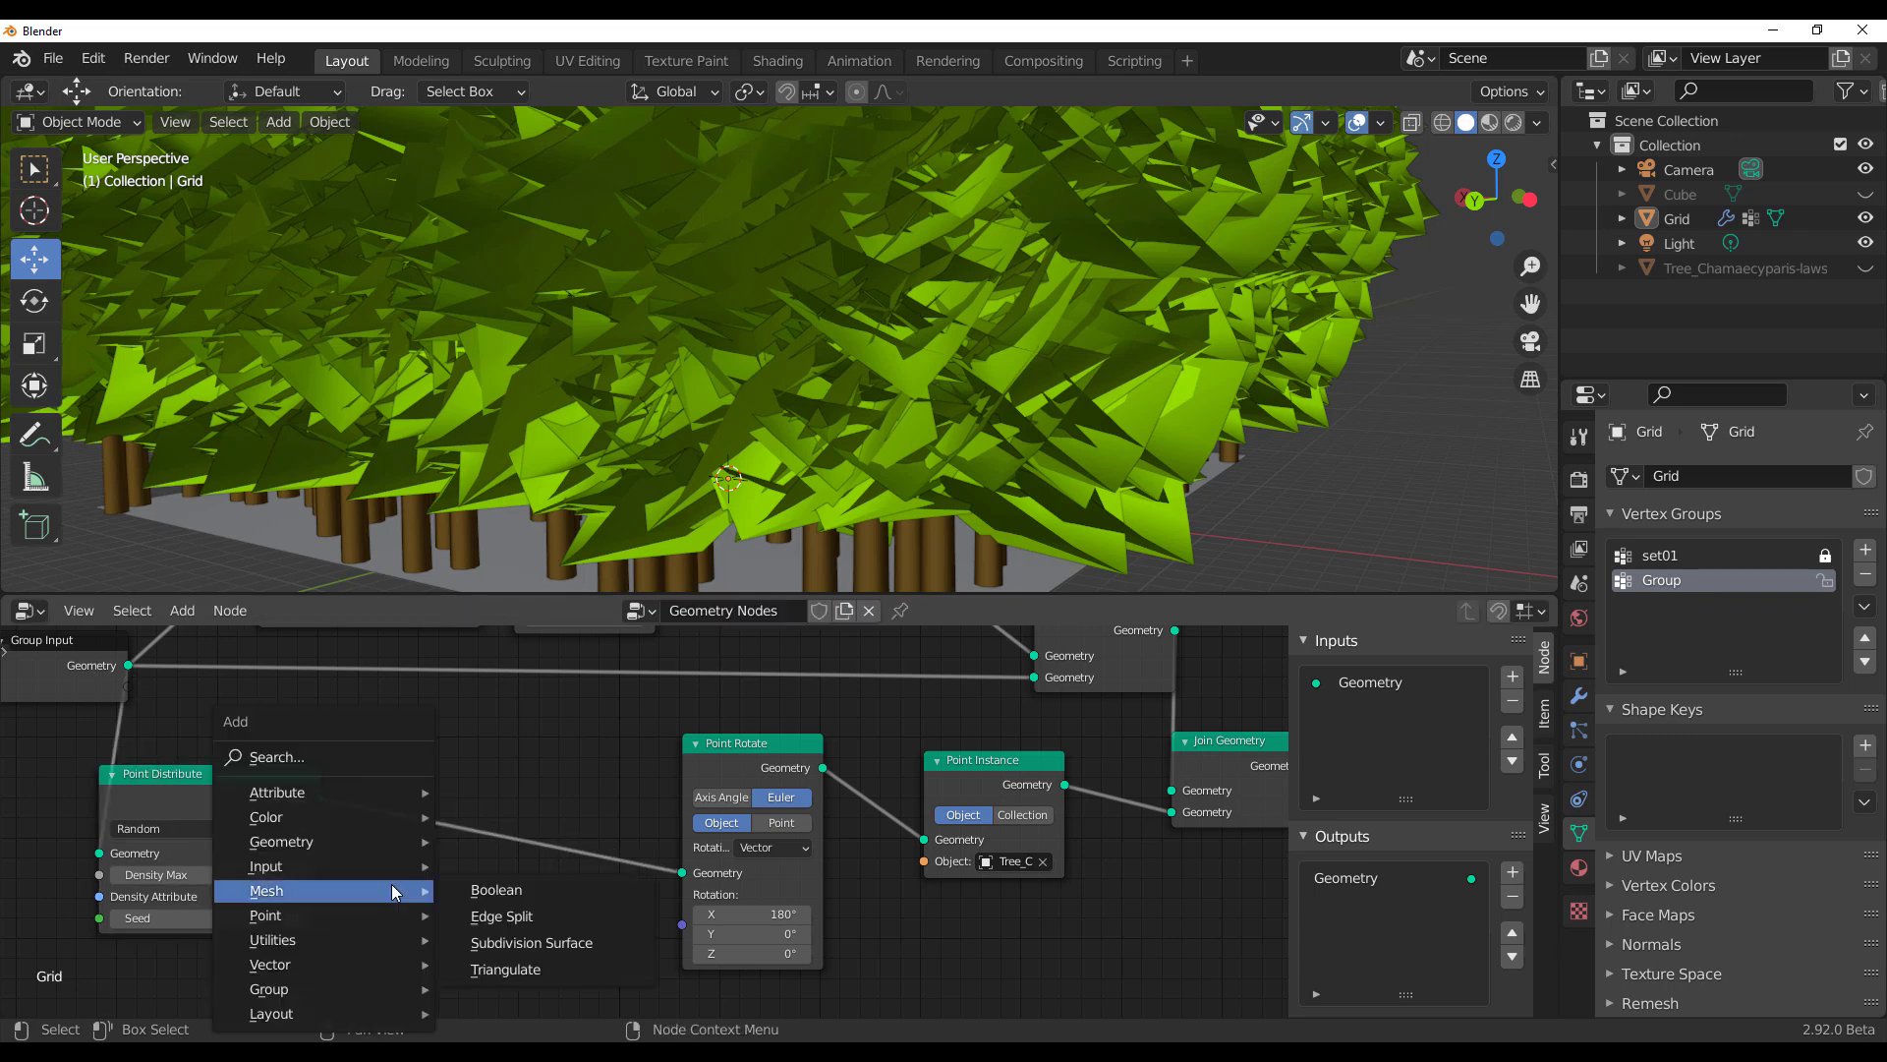
pyautogui.moveTo(350, 775)
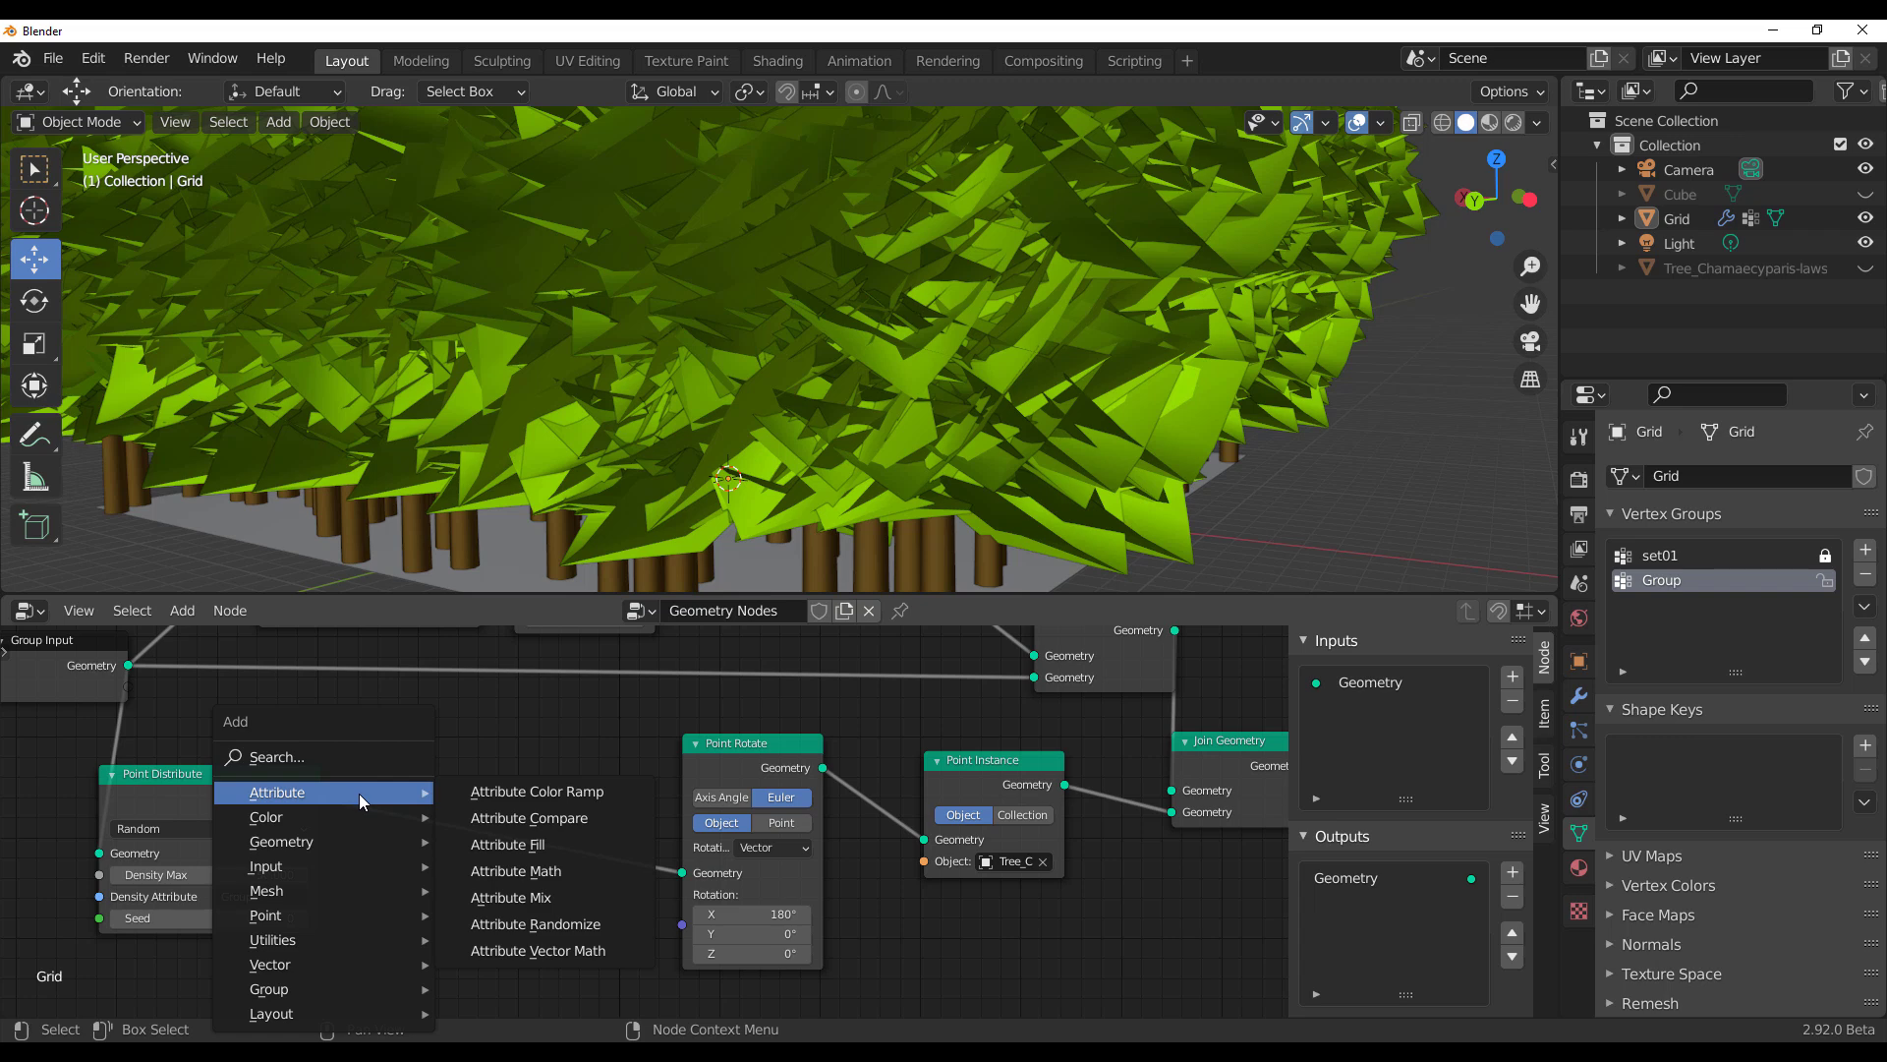
pyautogui.click(583, 928)
pyautogui.click(457, 761)
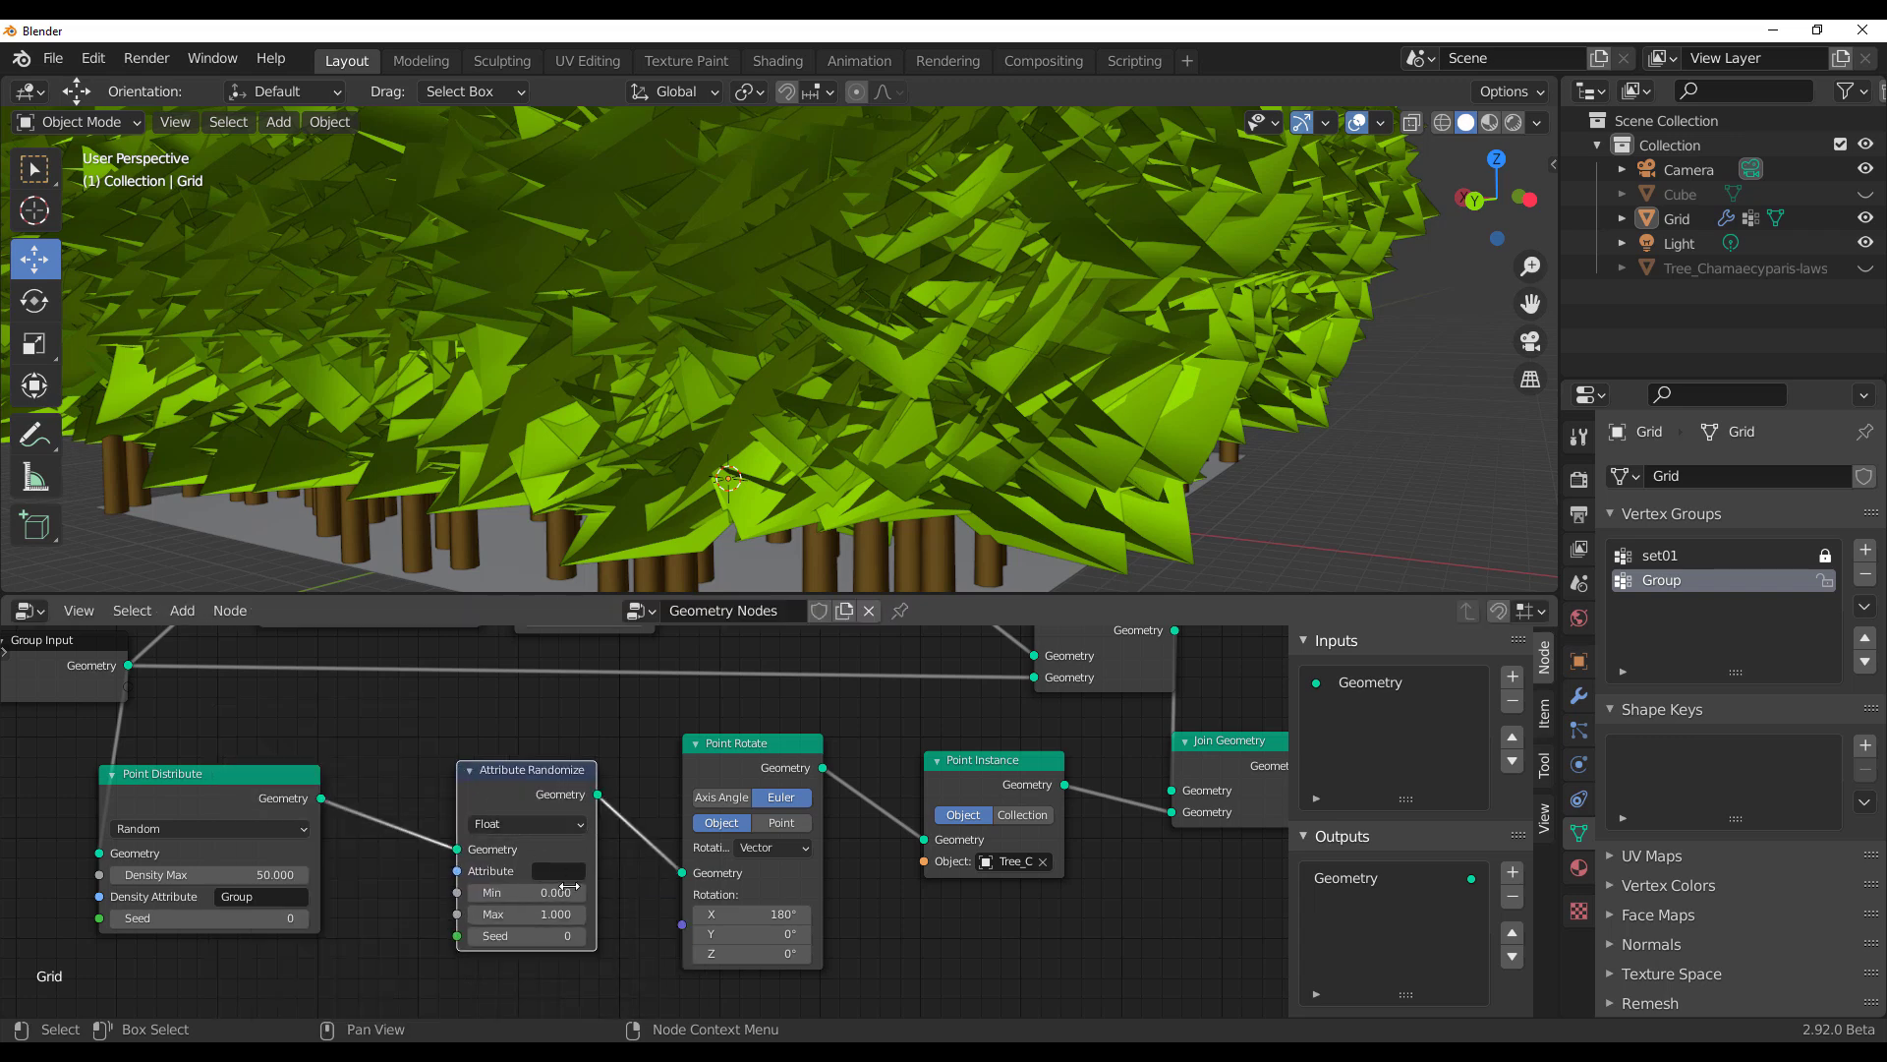
# Step: Set the Attribute Randomize node's attribute to scale and check the size variation of the trees
pyautogui.moveTo(649, 871); pyautogui.dragTo(849, 865, button='middle')
pyautogui.scroll(3, 812, 858)
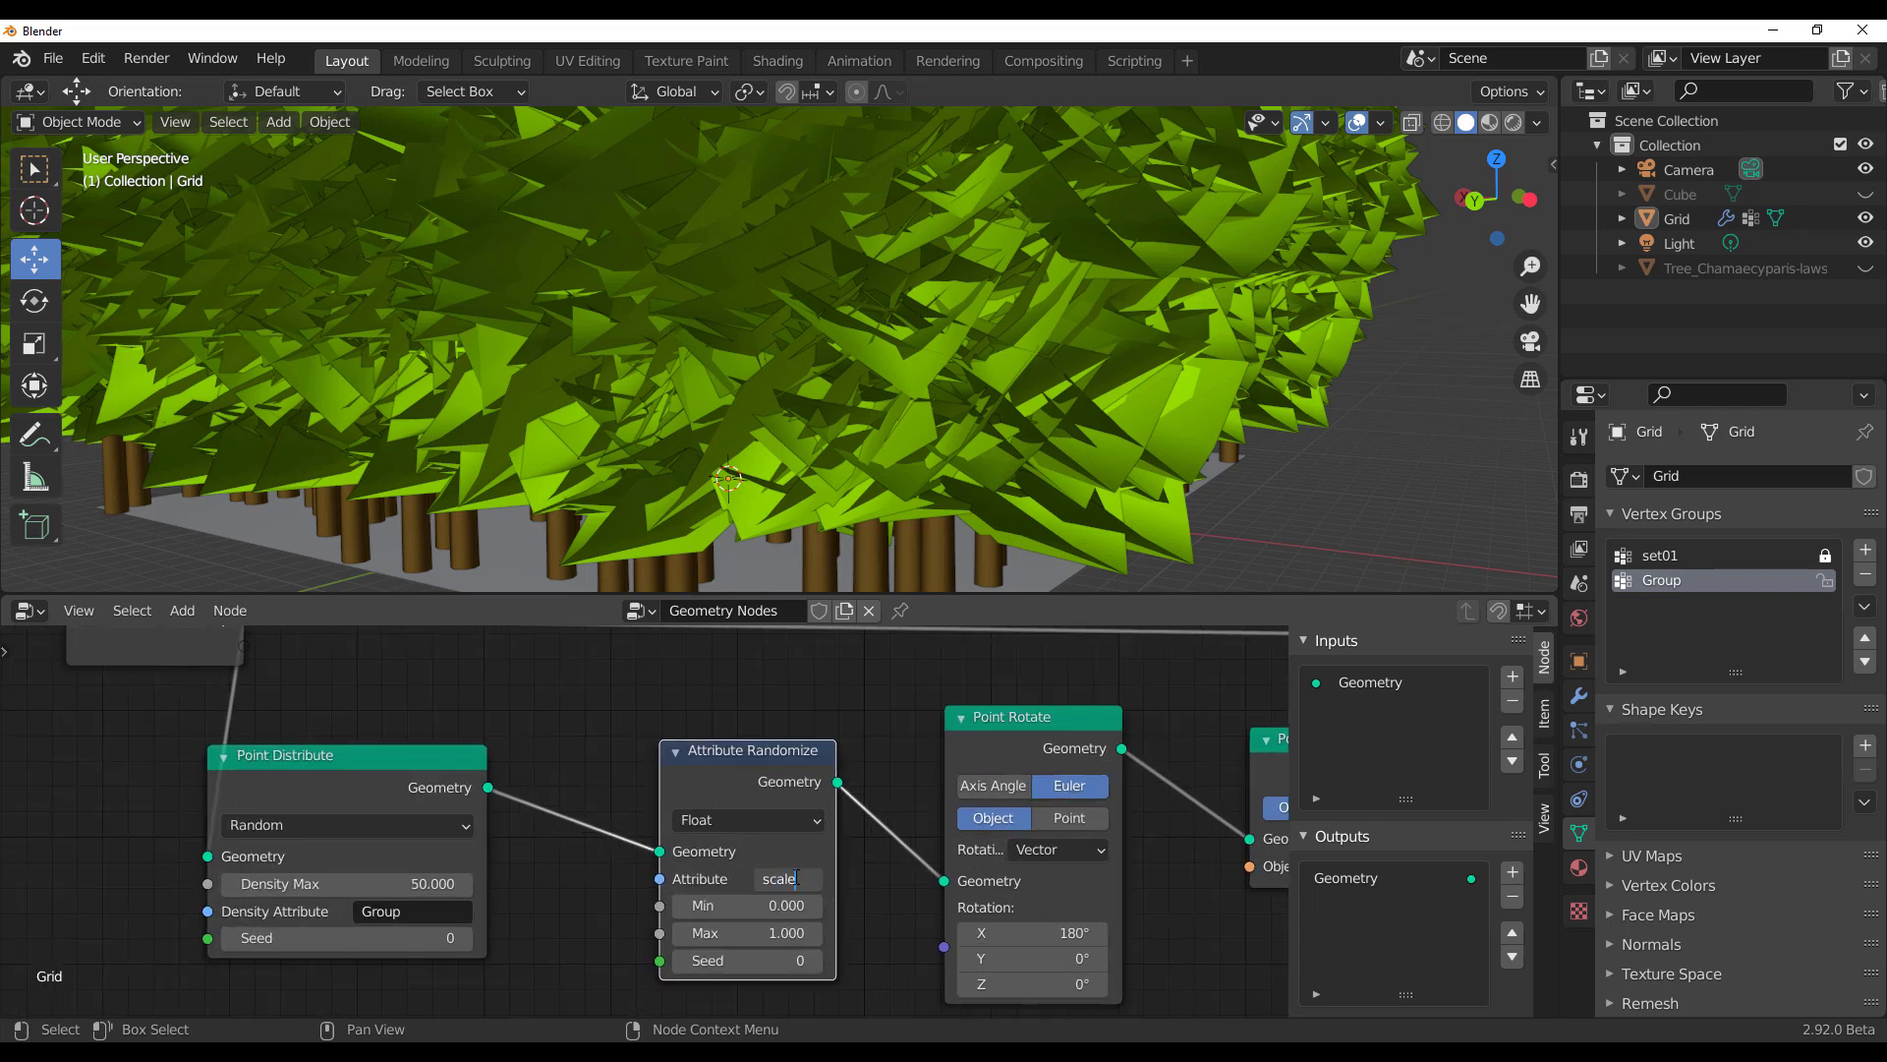
pyautogui.press('Return')
pyautogui.moveTo(658, 530); pyautogui.dragTo(425, 430, button='middle')
pyautogui.scroll(2, 825, 816)
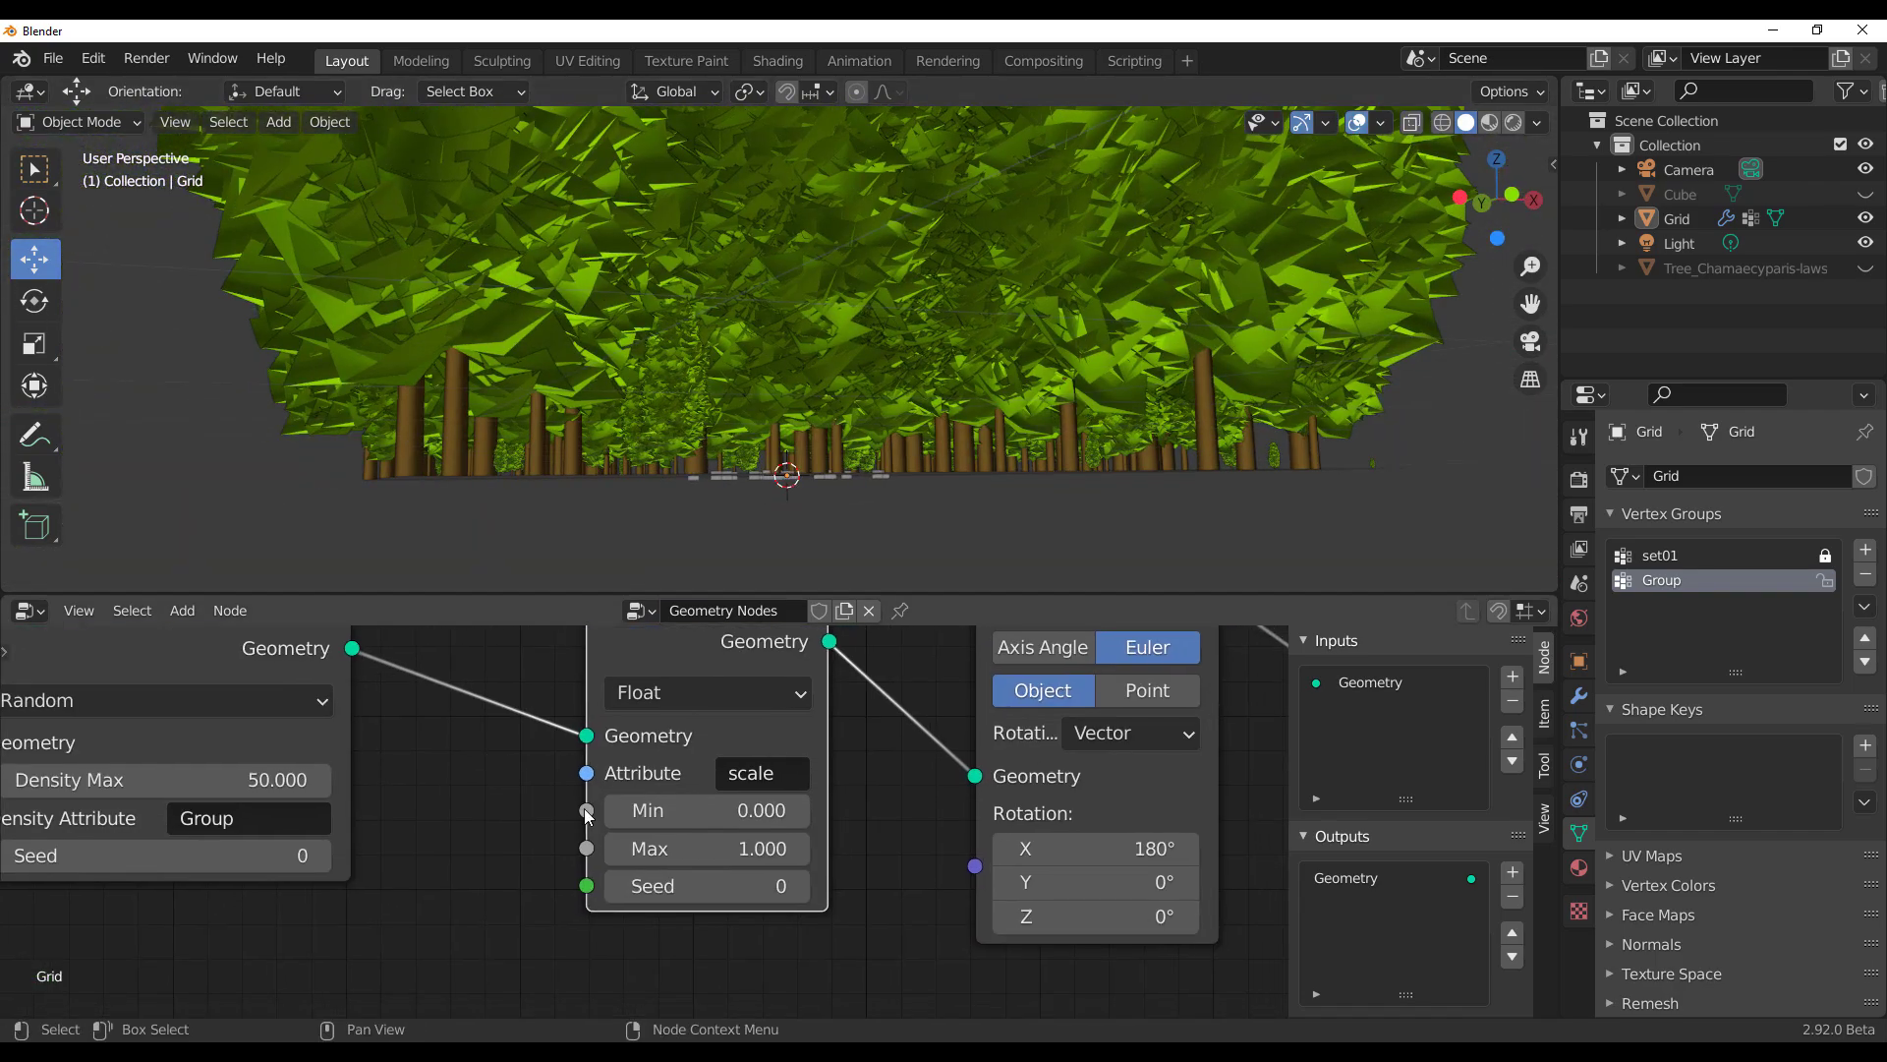
pyautogui.scroll(1, 825, 816)
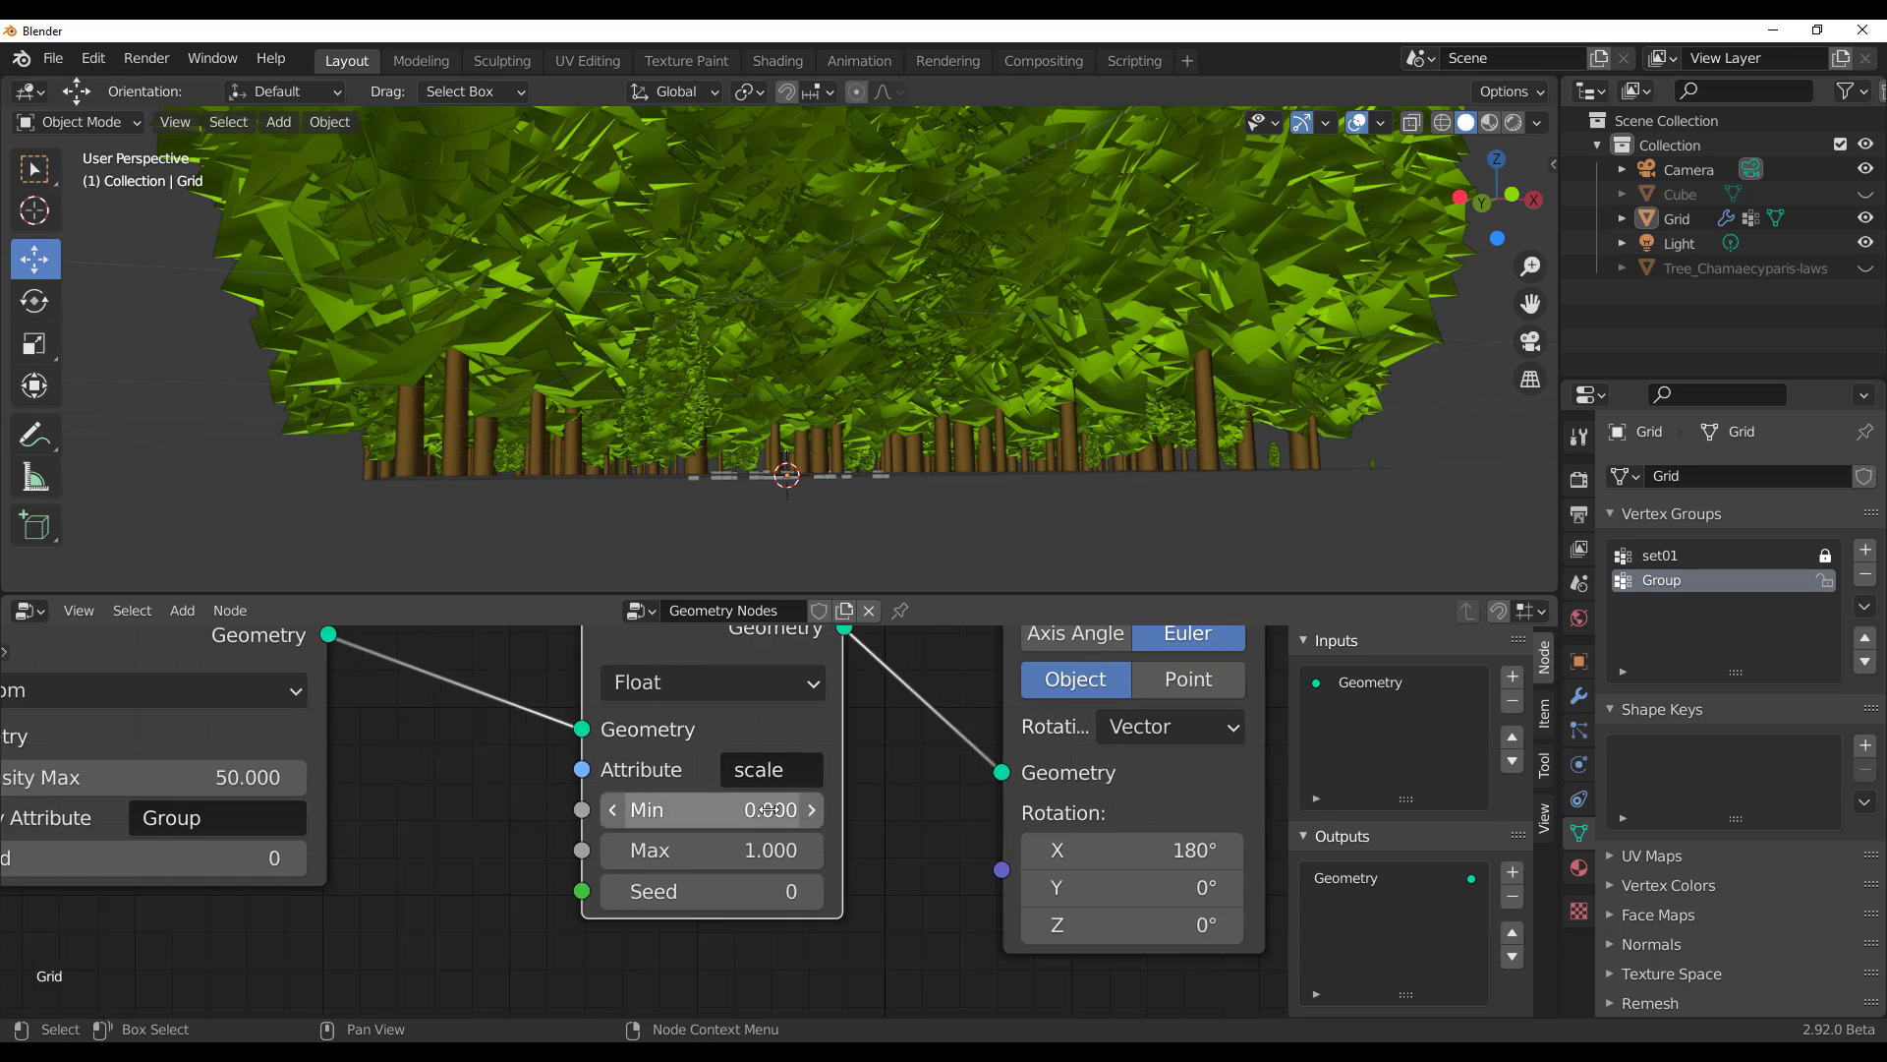
# Step: Set the Attribute Randomize node's Max to 0.01 and inspect the tree sizes across the grid
pyautogui.click(764, 860)
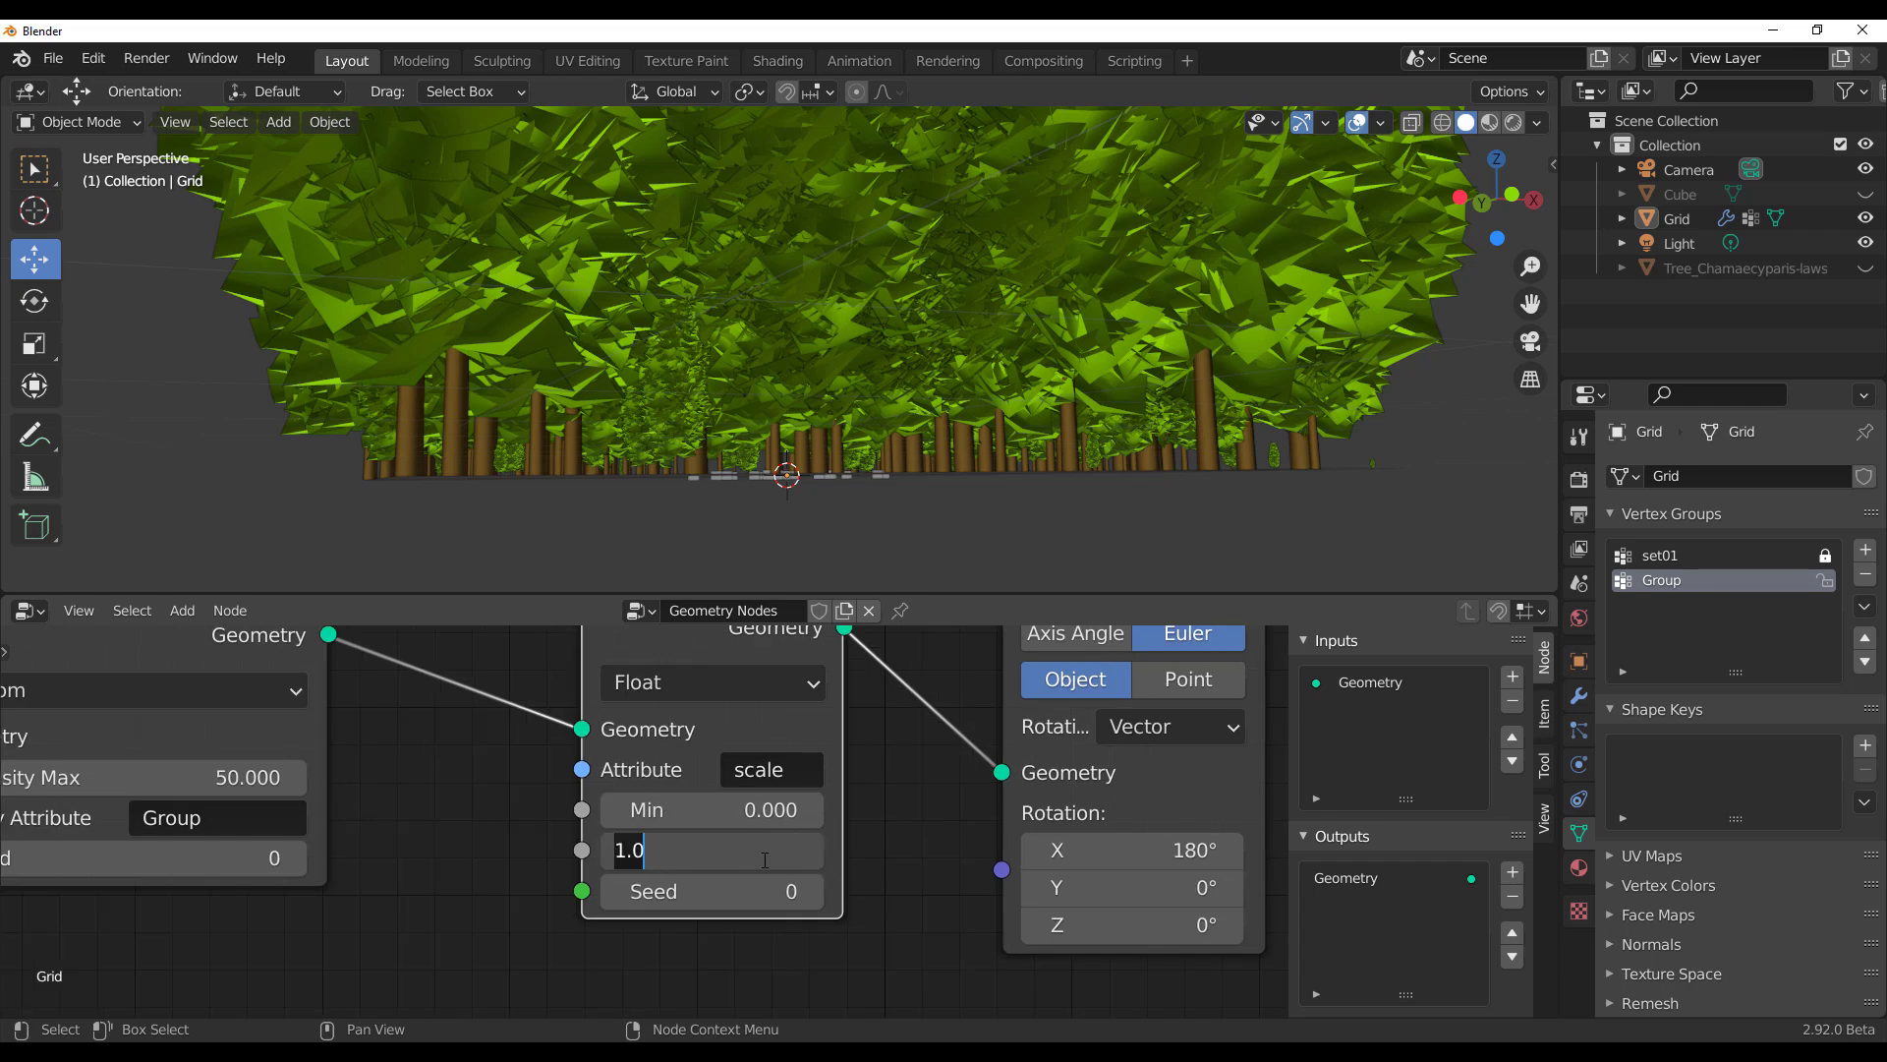
pyautogui.write('0.01')
pyautogui.press('Return')
pyautogui.moveTo(698, 446); pyautogui.dragTo(721, 662, button='middle')
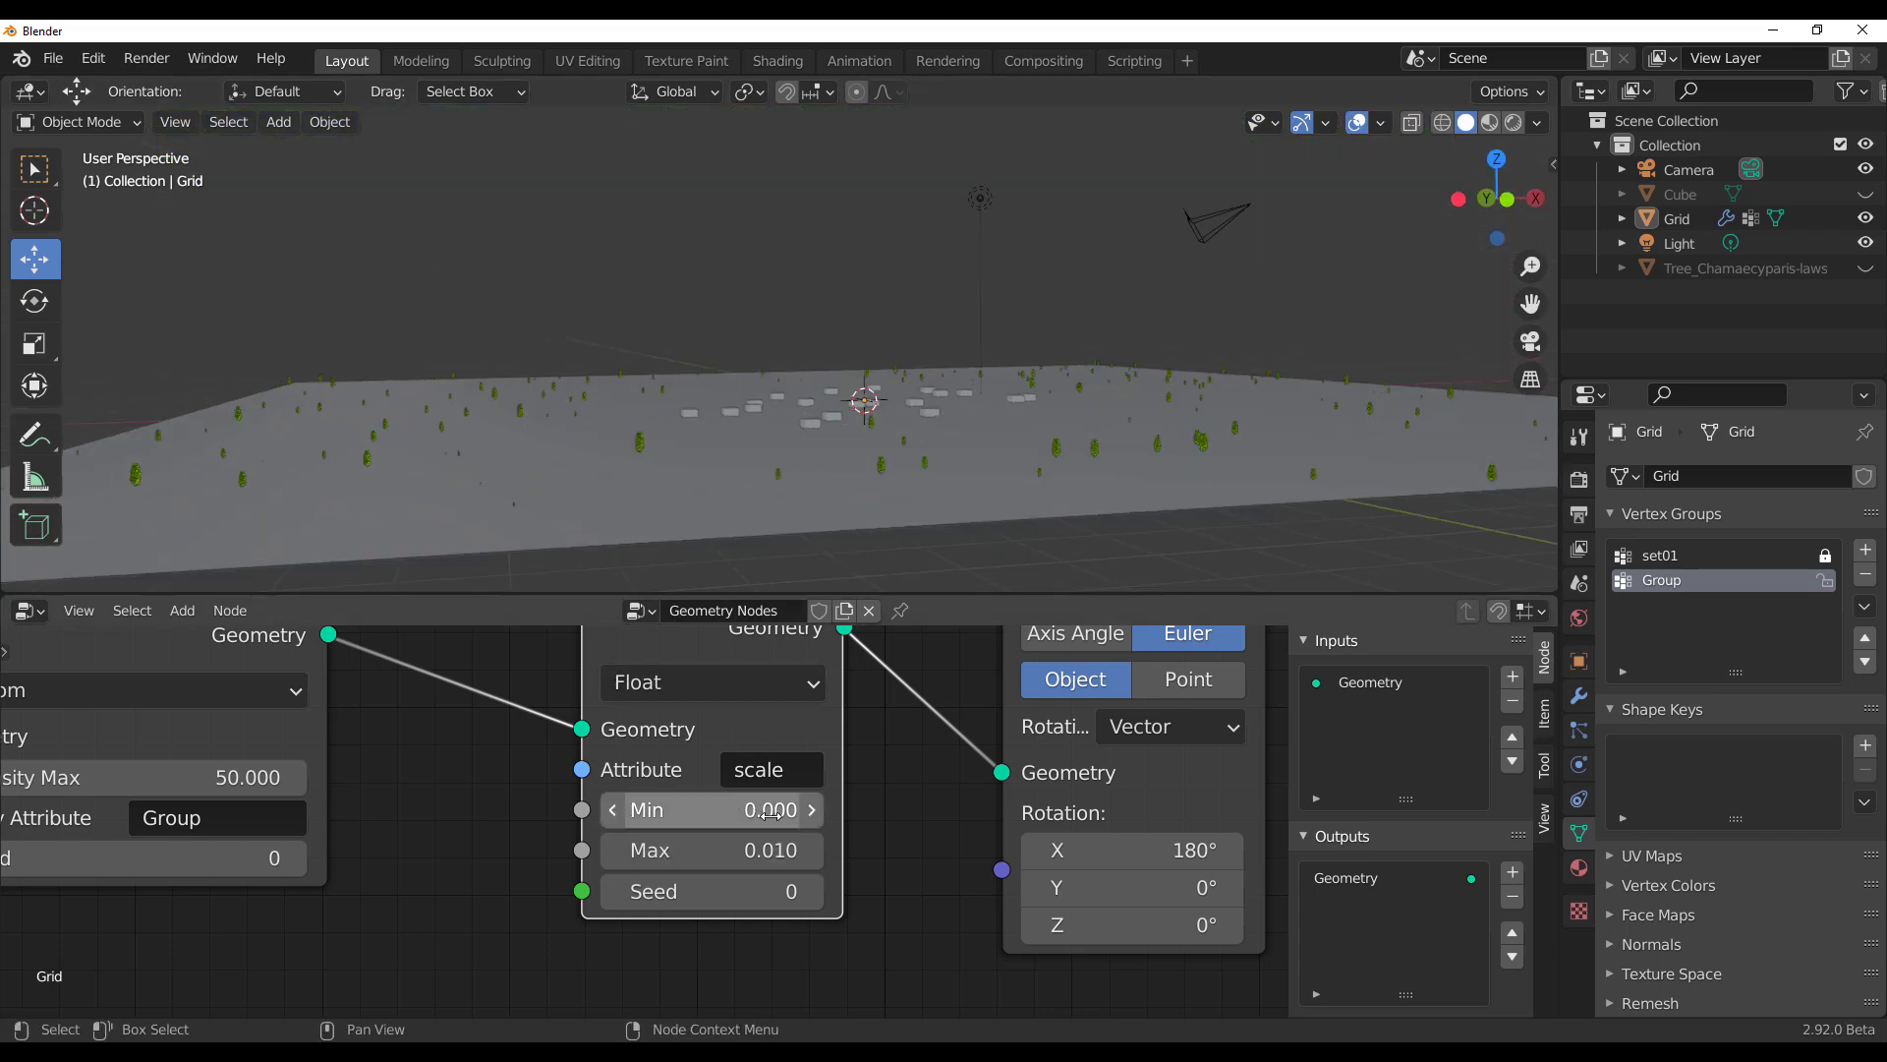
pyautogui.moveTo(633, 458); pyautogui.dragTo(610, 334, button='middle')
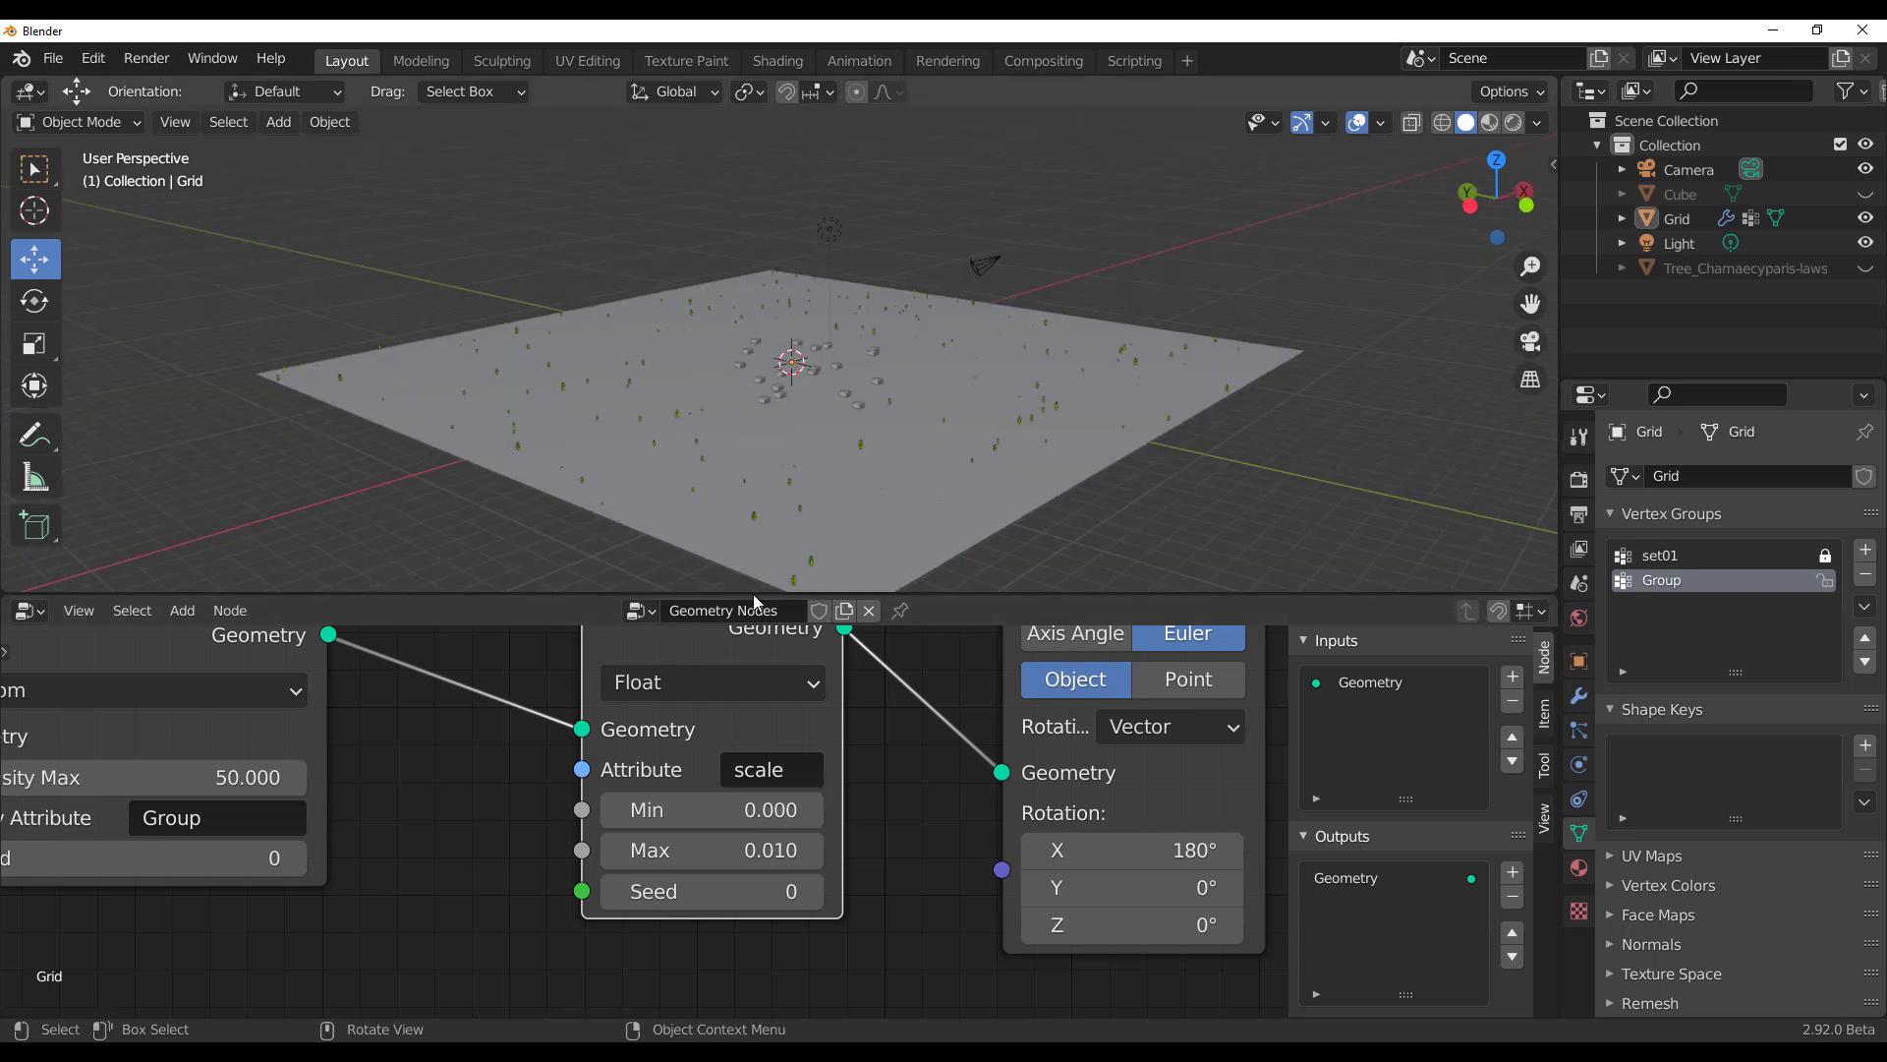
# Step: Raise the Attribute Randomize node's Max to 0.05 and look over the trees on the grid
pyautogui.click(758, 854)
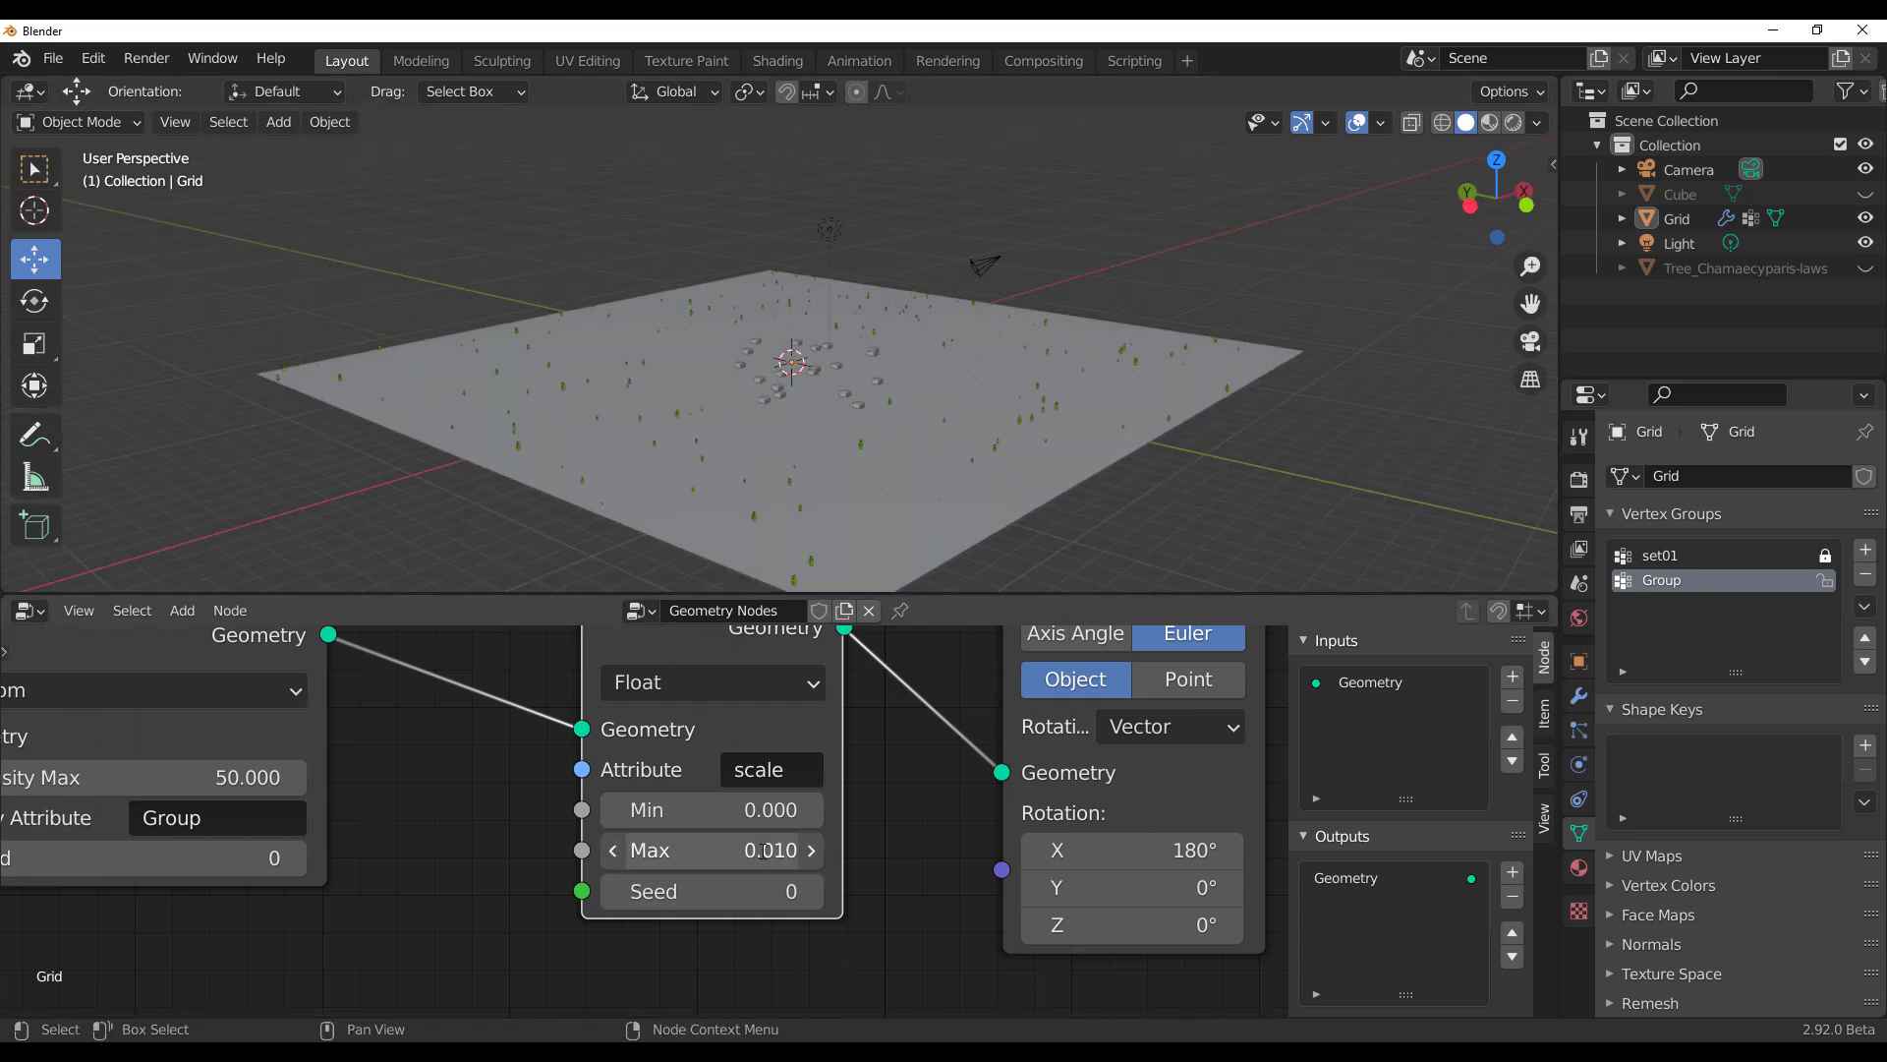
pyautogui.click(683, 850)
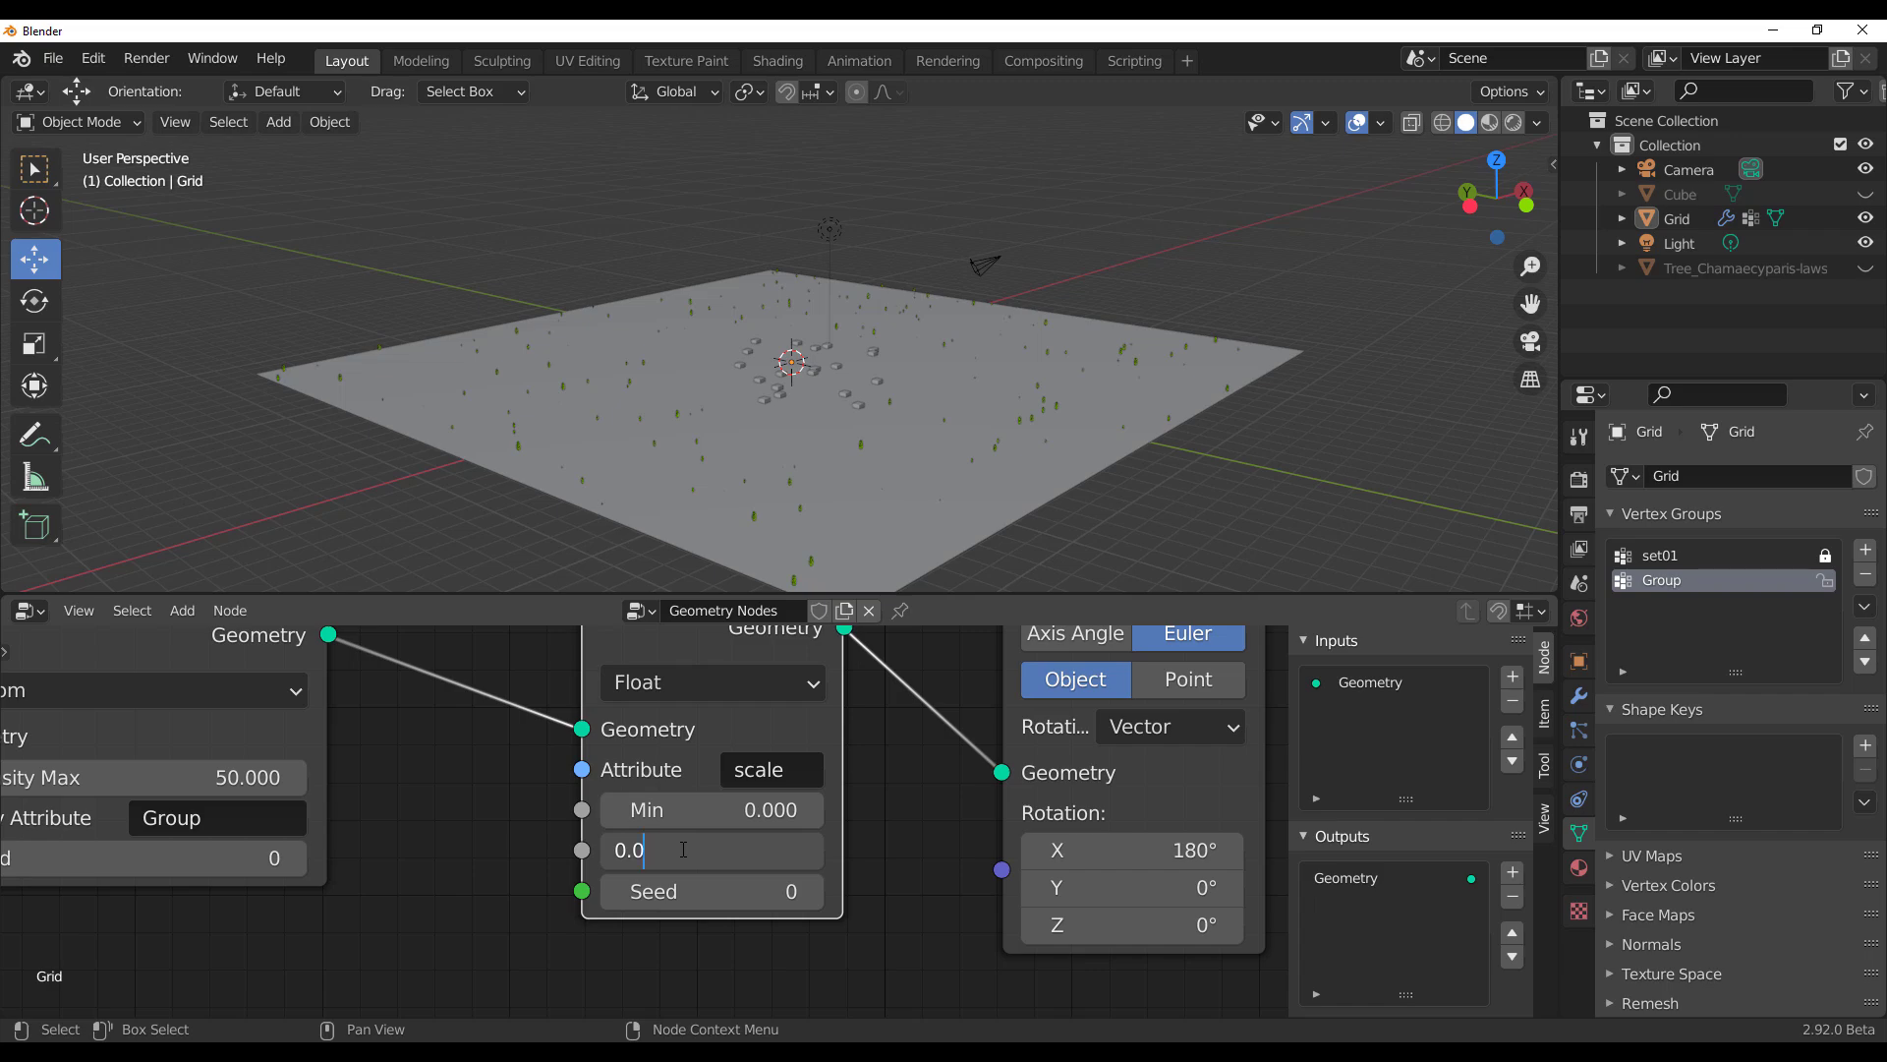
pyautogui.press('Return')
pyautogui.moveTo(863, 362); pyautogui.dragTo(753, 367, button='middle')
pyautogui.scroll(-3, 753, 375)
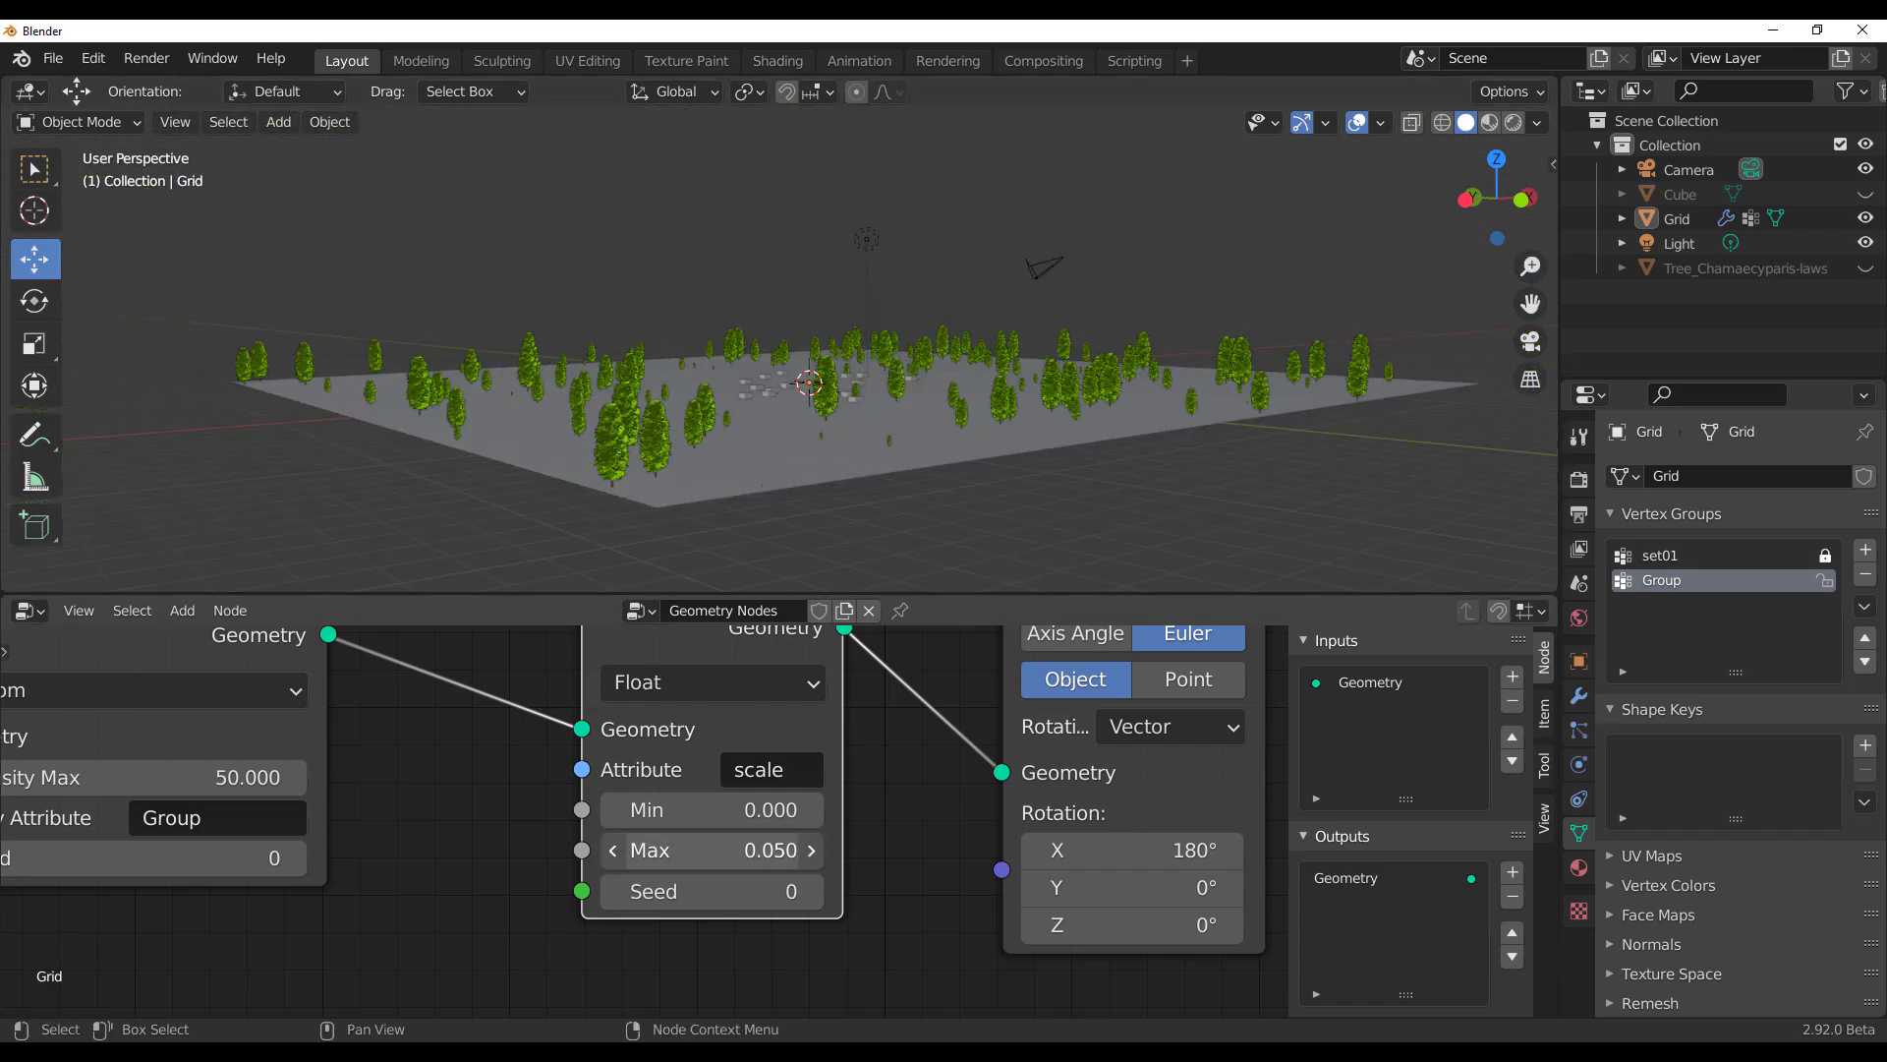
# Step: Set the Attribute Randomize node's Max to 0.08 and its Seed to 48
pyautogui.moveTo(725, 853); pyautogui.dragTo(816, 853)
pyautogui.click(768, 863)
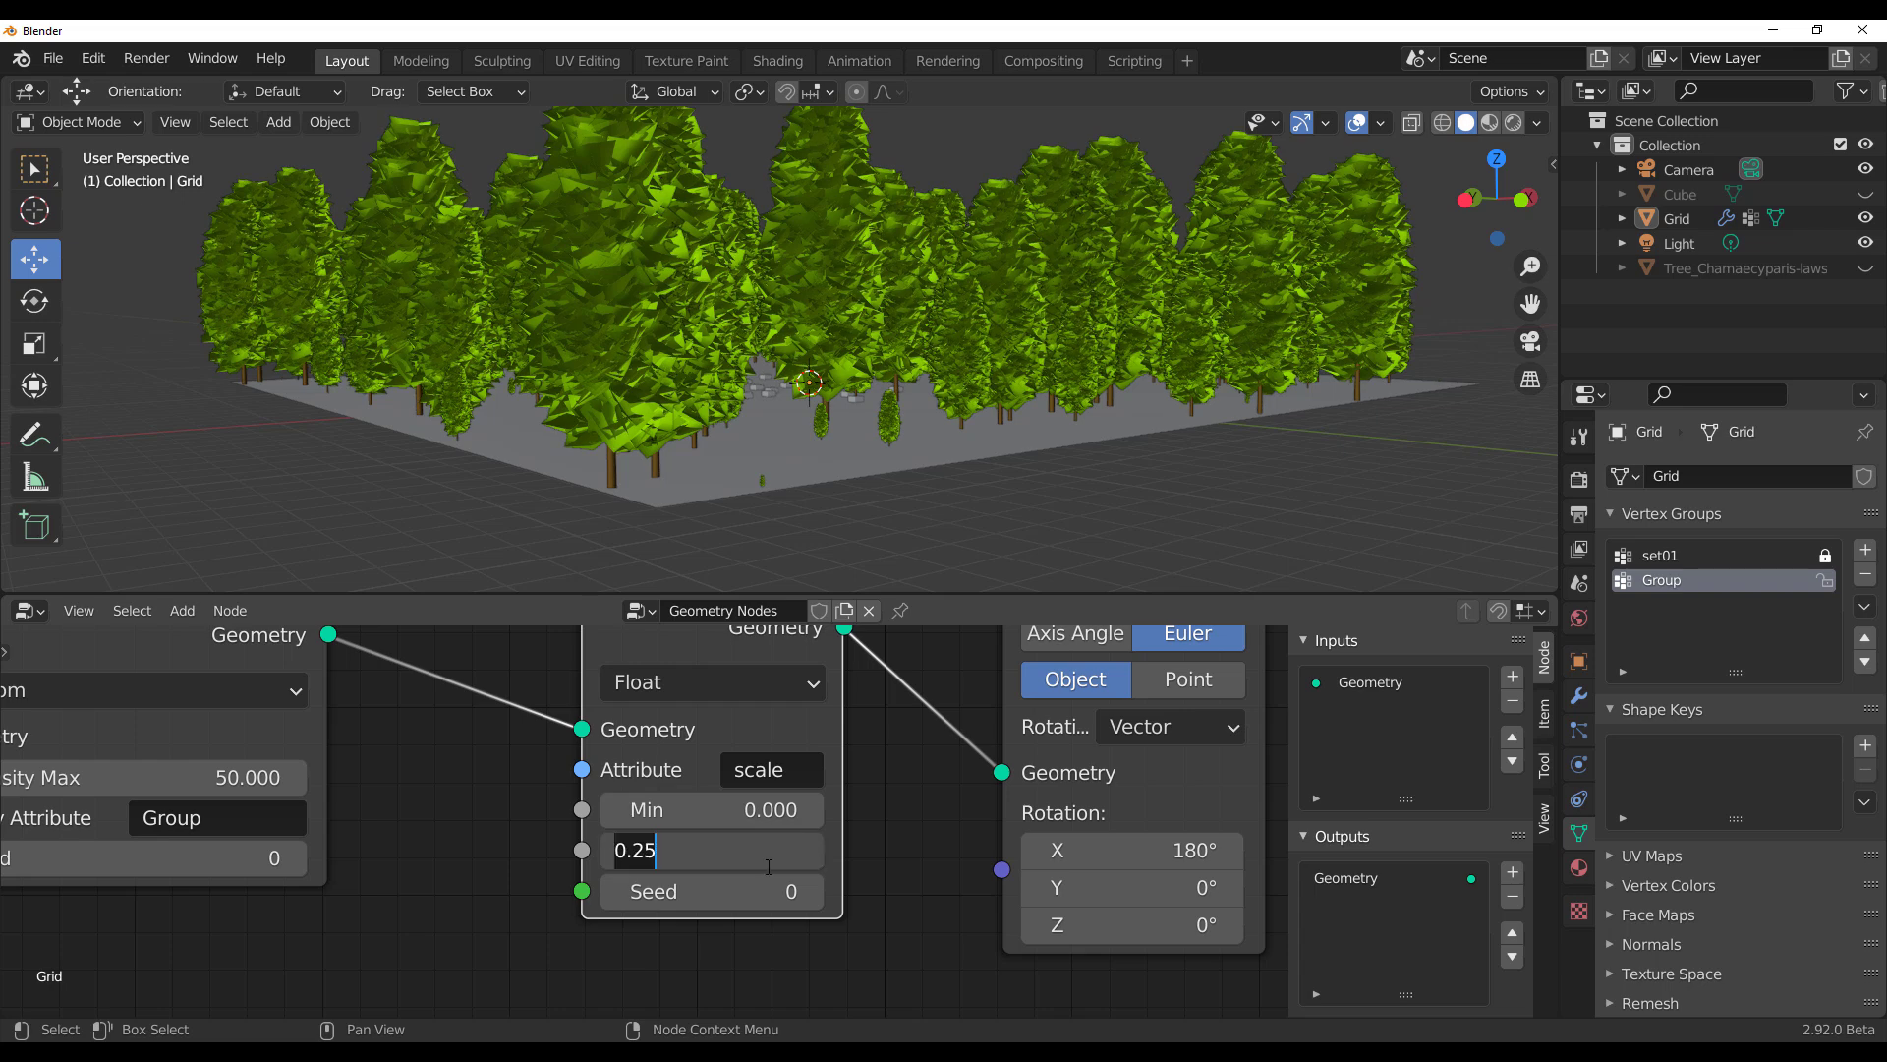
pyautogui.write('0.08')
pyautogui.press('Return')
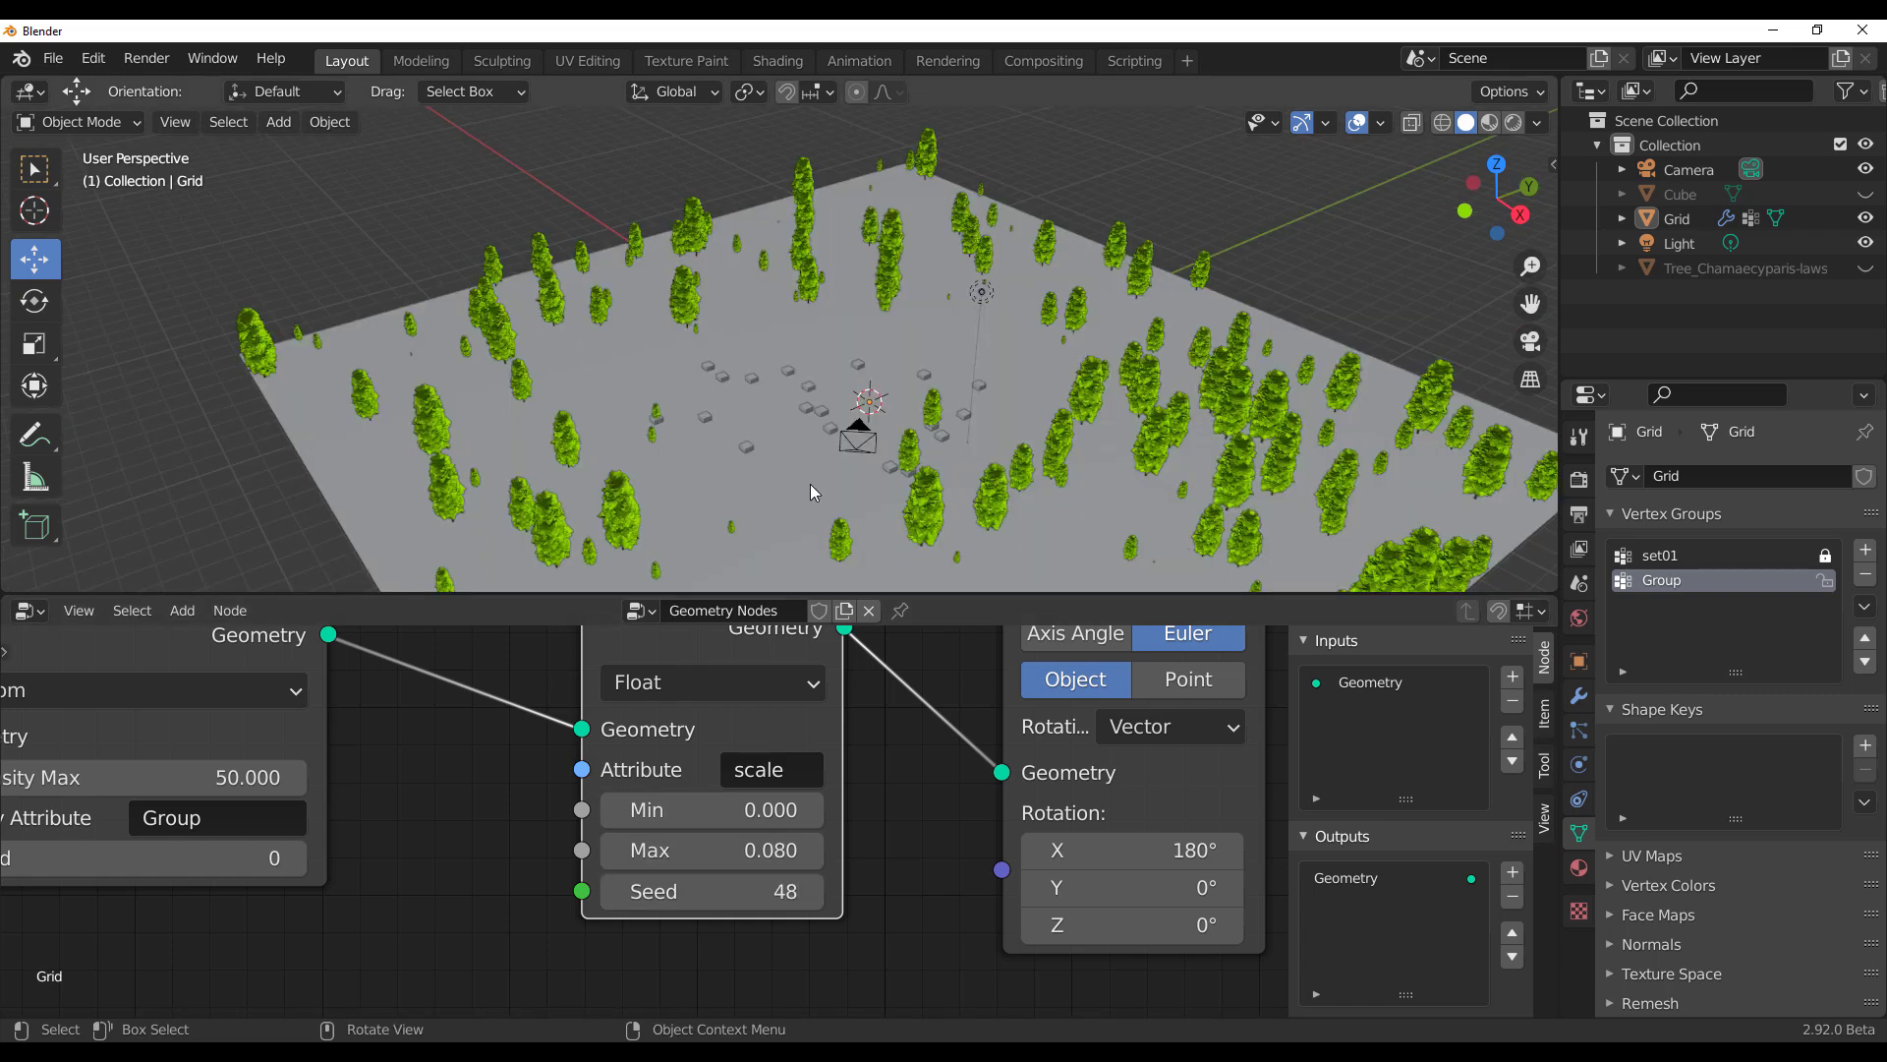
# Step: Select the grid and increase the Density Max of the tree chain's Point Distribute node, checking the denser trees
pyautogui.scroll(-3, 827, 328)
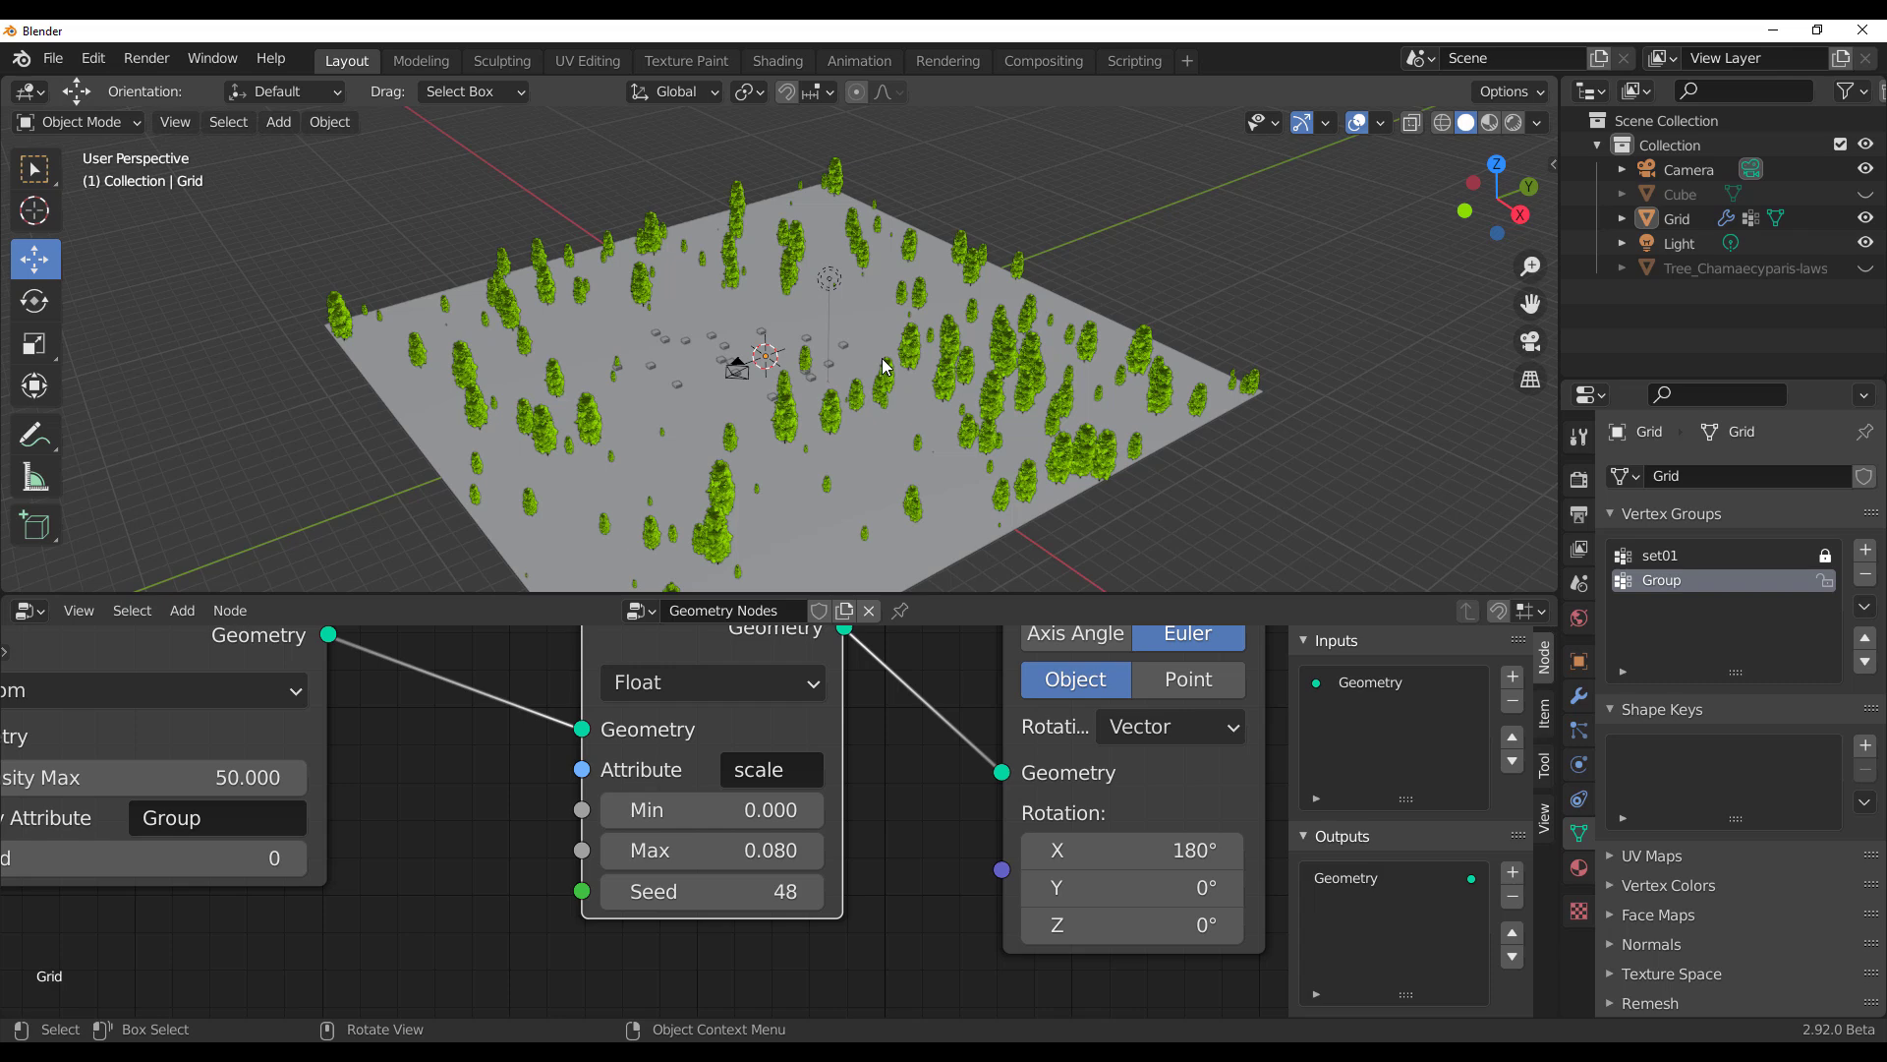
pyautogui.moveTo(884, 366); pyautogui.dragTo(976, 460, button='middle')
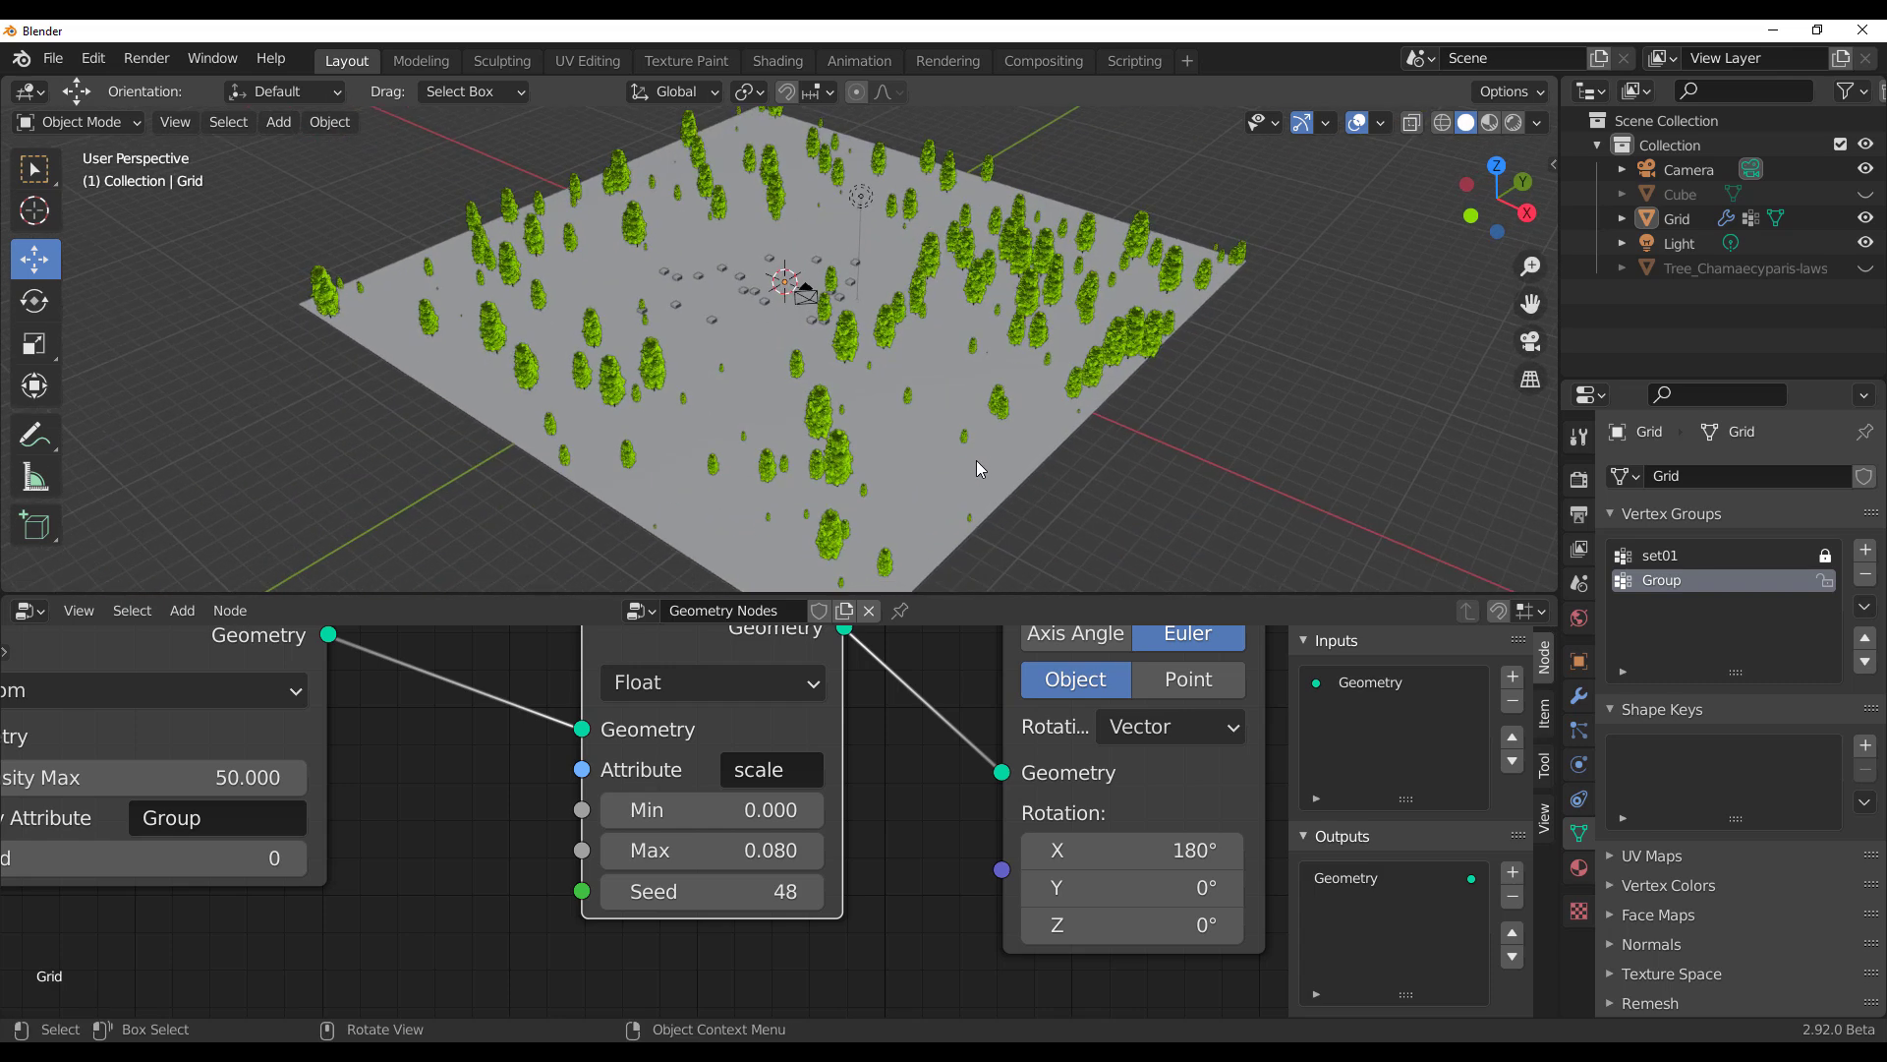
pyautogui.click(984, 484)
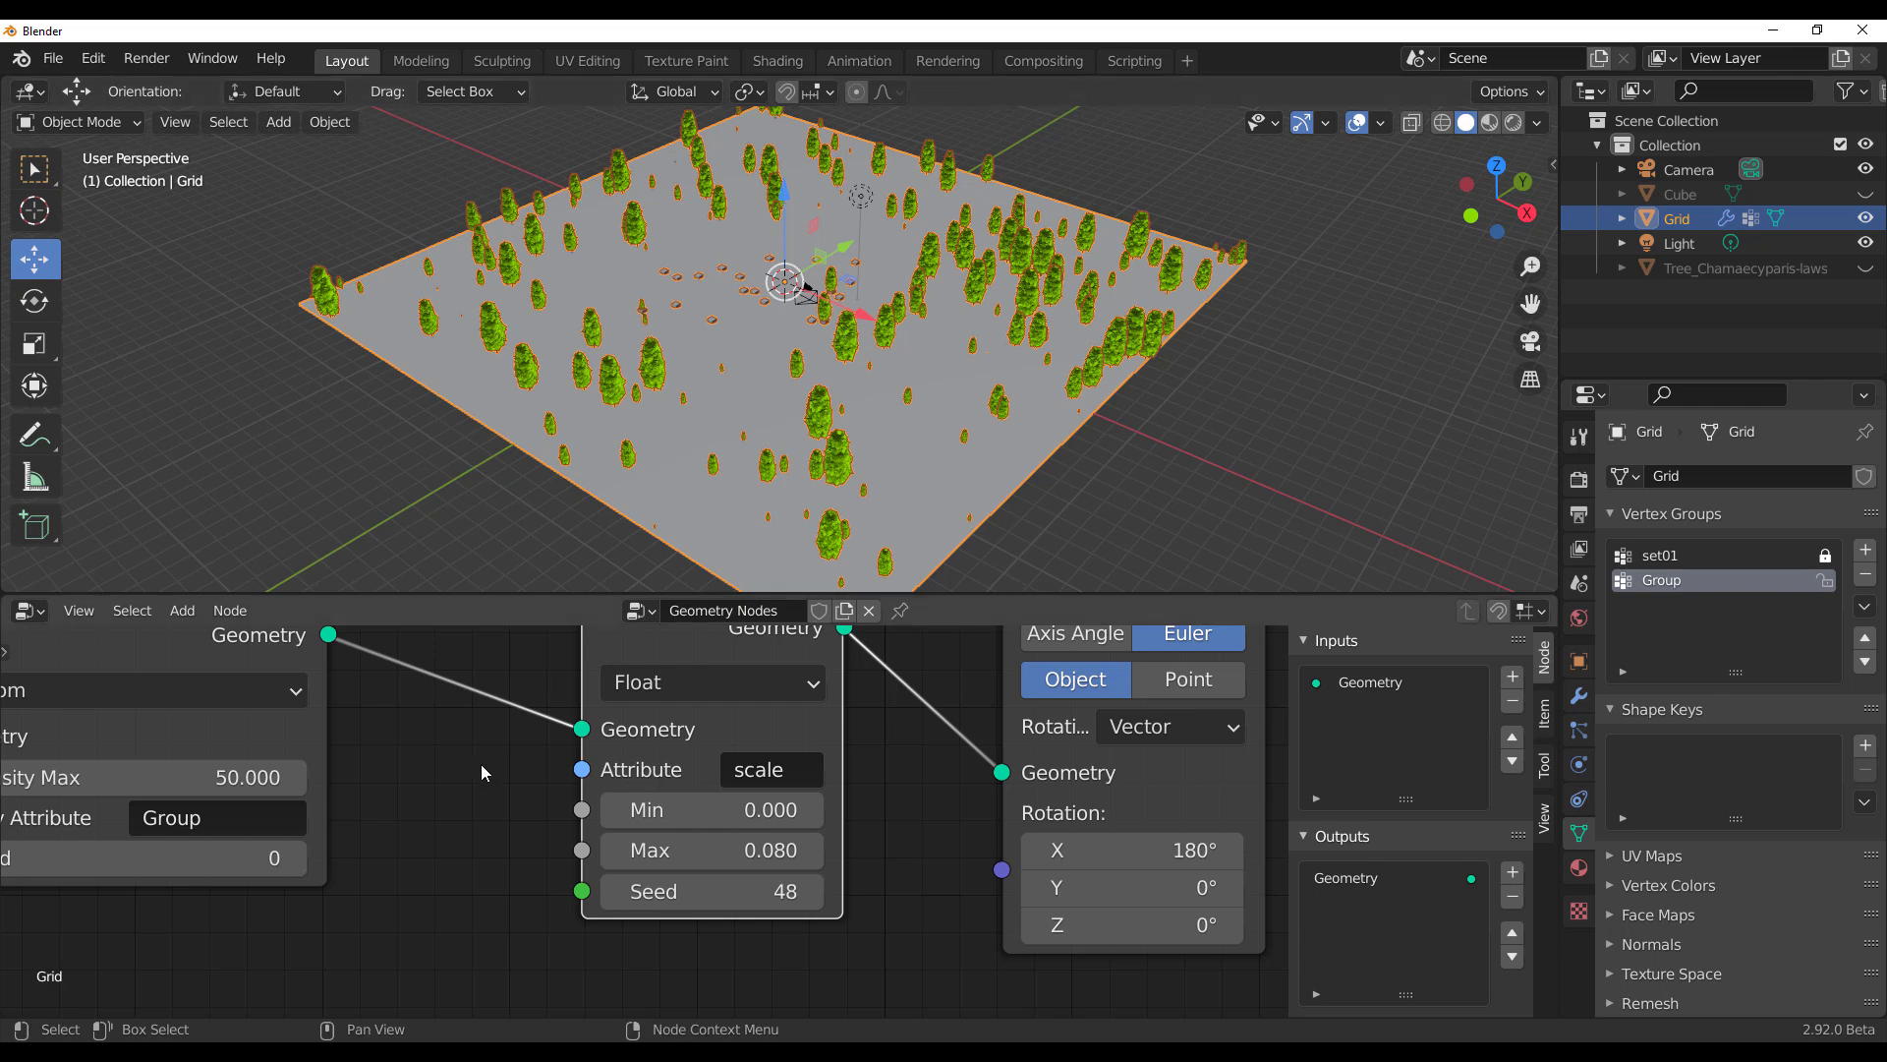
pyautogui.moveTo(481, 764); pyautogui.dragTo(694, 846, button='middle')
pyautogui.moveTo(271, 858); pyautogui.dragTo(444, 858)
pyautogui.scroll(4, 842, 372)
pyautogui.moveTo(631, 292); pyautogui.dragTo(713, 335, button='middle')
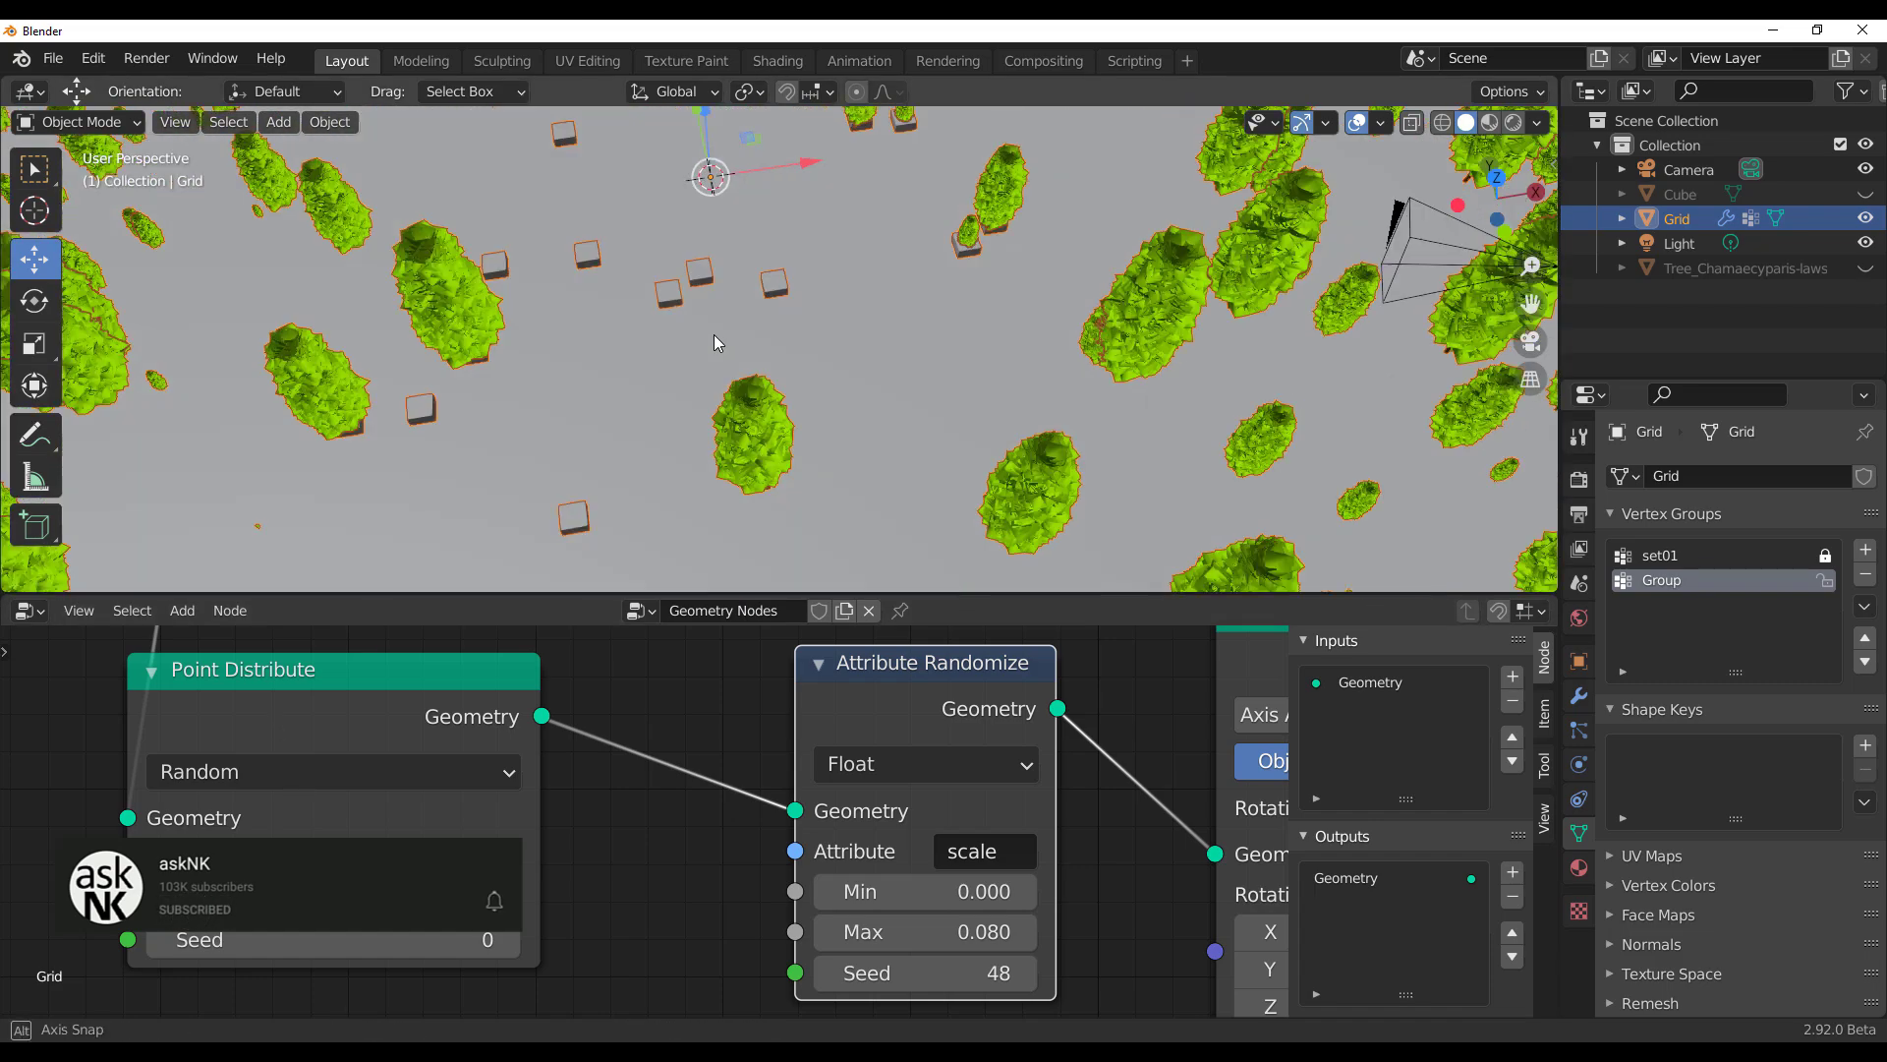
# Step: Increase the Density Max of the cube chain's Point Distribute node, which uses set01, to scatter more cubes
pyautogui.scroll(-5, 714, 334)
pyautogui.moveTo(705, 721); pyautogui.dragTo(692, 865, button='middle')
pyautogui.scroll(-4, 692, 782)
pyautogui.moveTo(692, 782); pyautogui.dragTo(600, 933, button='middle')
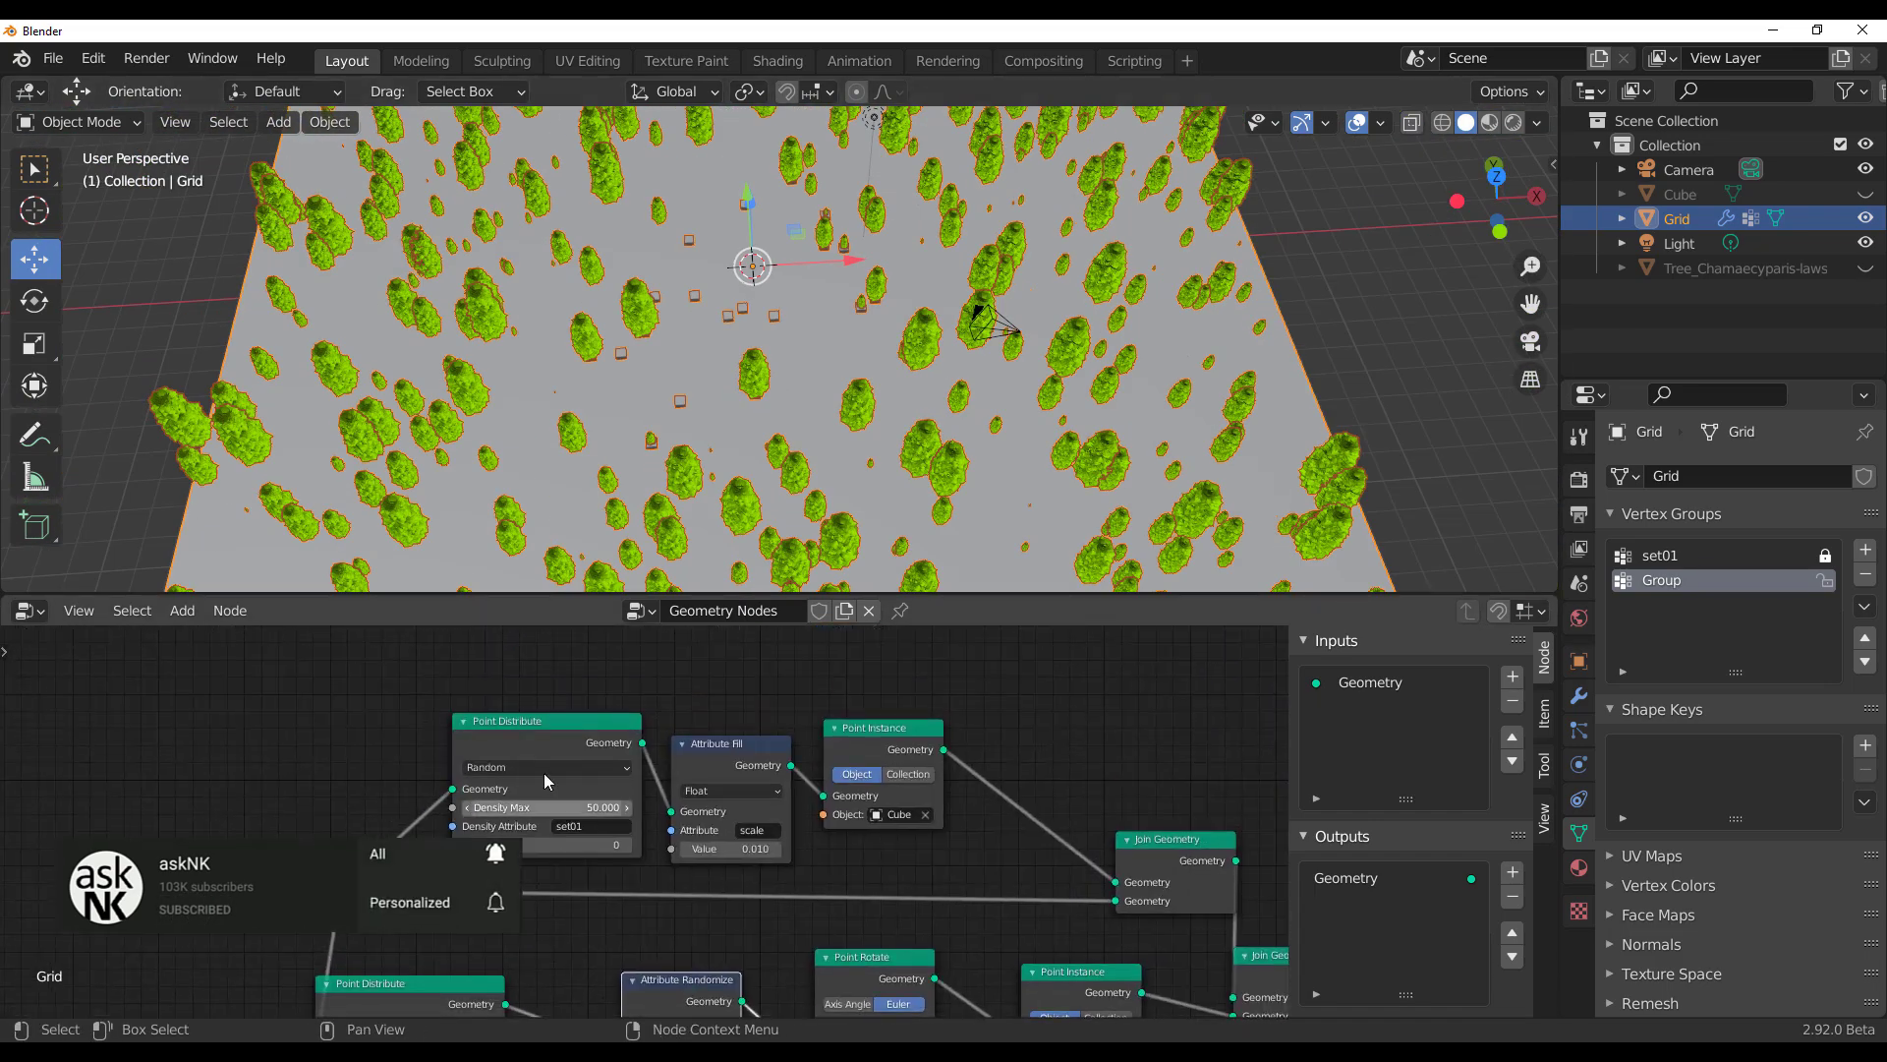
pyautogui.moveTo(776, 324); pyautogui.dragTo(788, 391, button='middle')
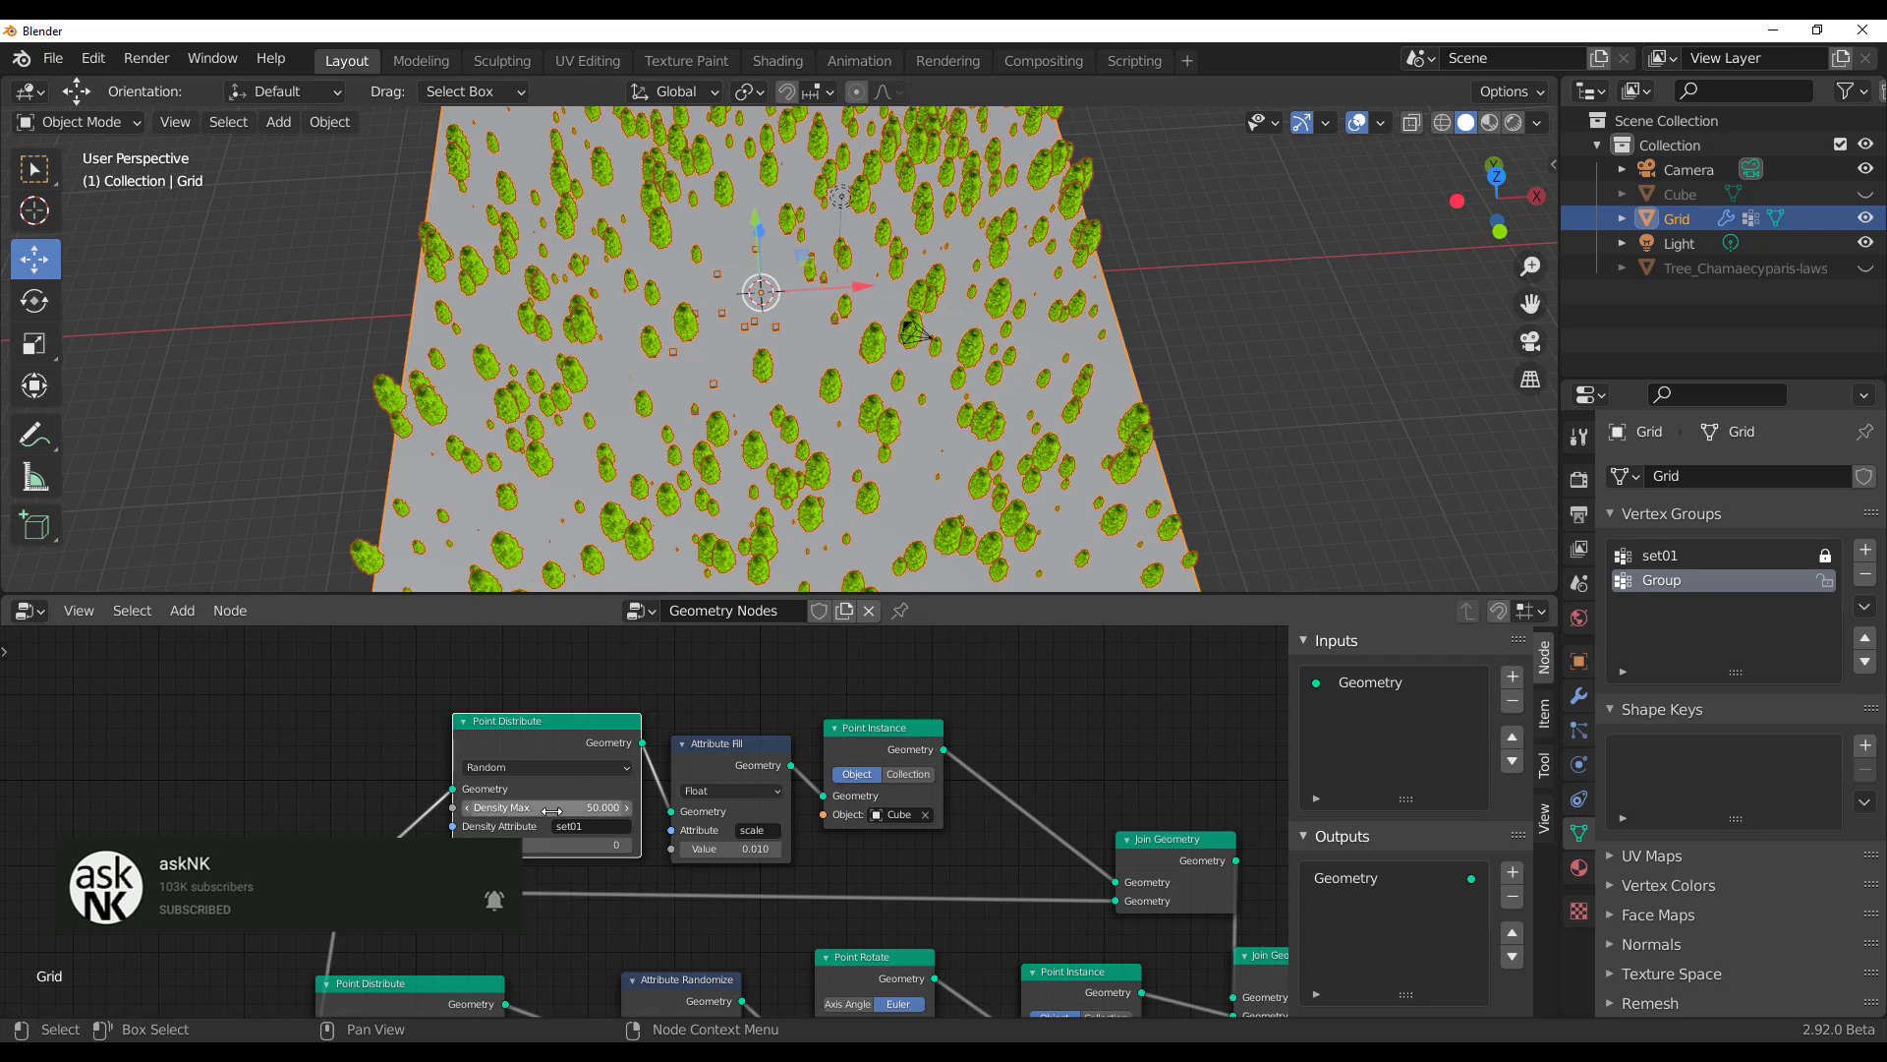
pyautogui.moveTo(547, 807); pyautogui.dragTo(580, 807)
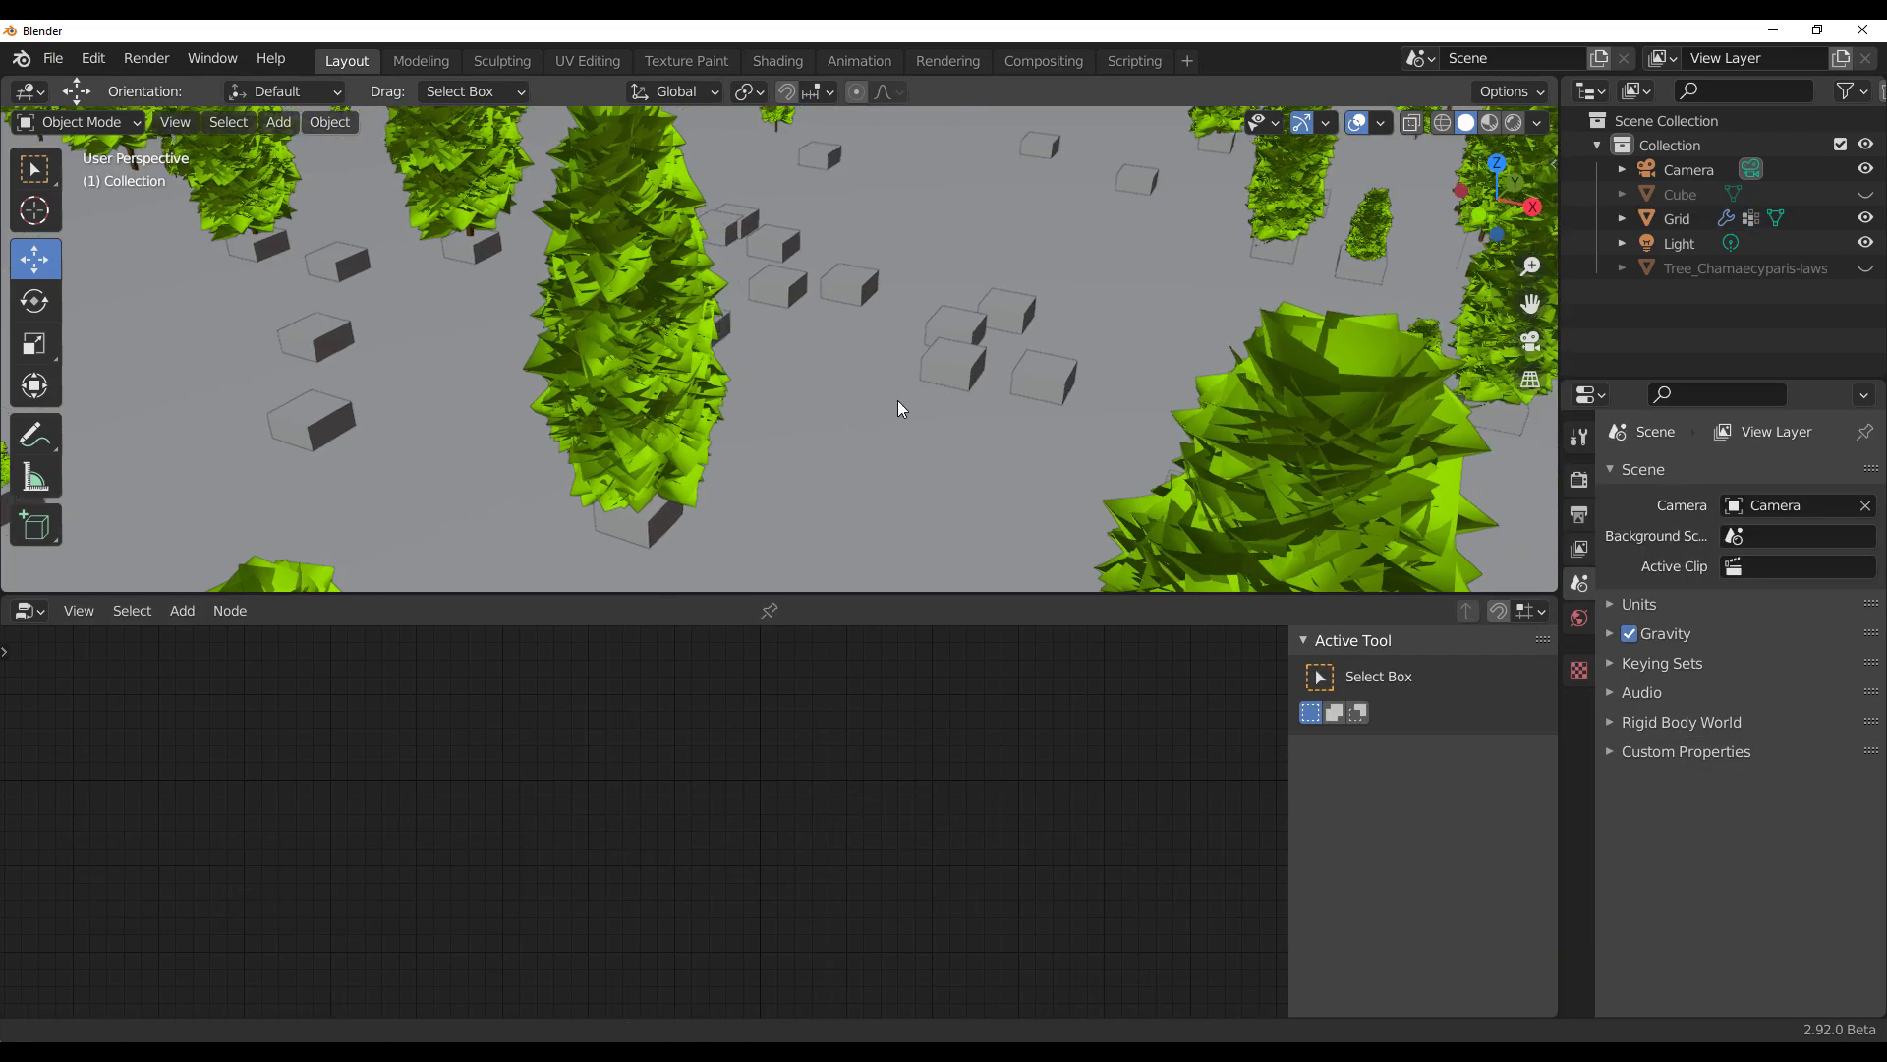
# Step: Examine the scattered cubes and trees on the grid up close and from a distance
pyautogui.moveTo(899, 399); pyautogui.dragTo(708, 339, button='middle')
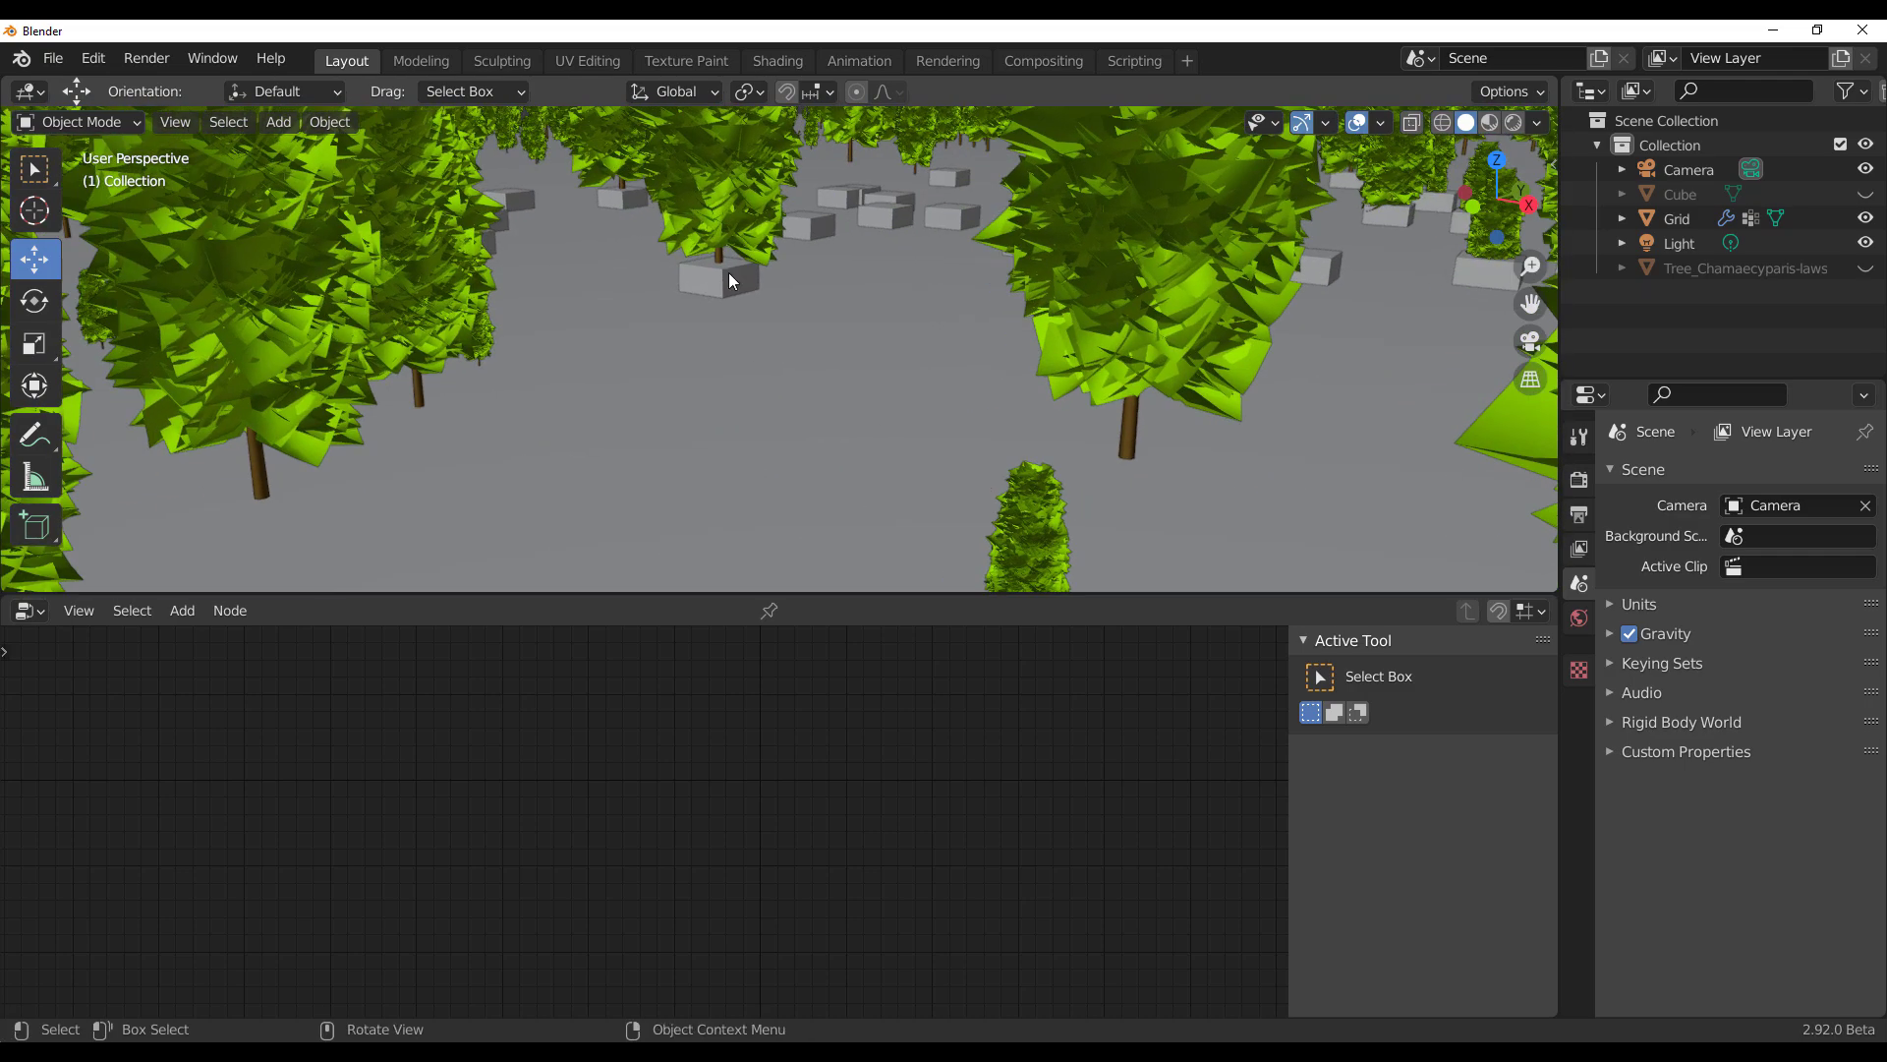
pyautogui.scroll(-8, 779, 224)
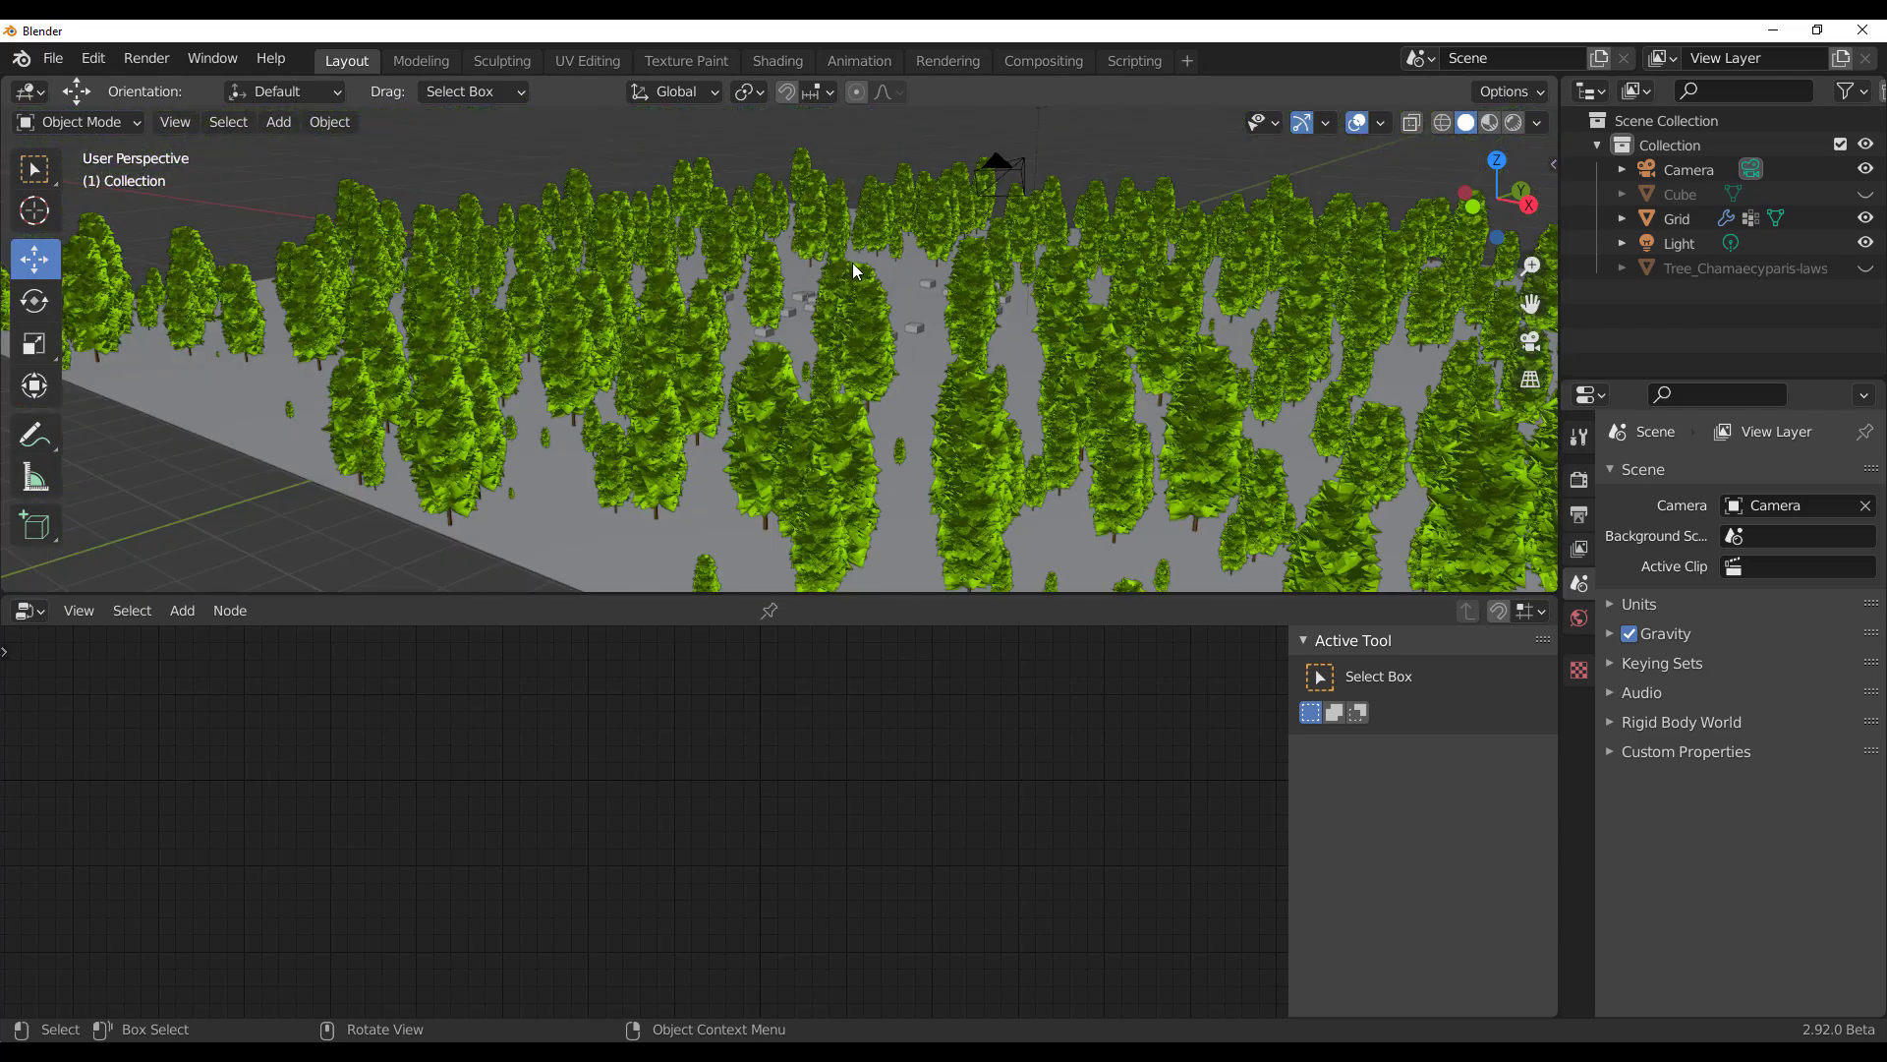
pyautogui.scroll(10, 965, 271)
pyautogui.scroll(-12, 967, 434)
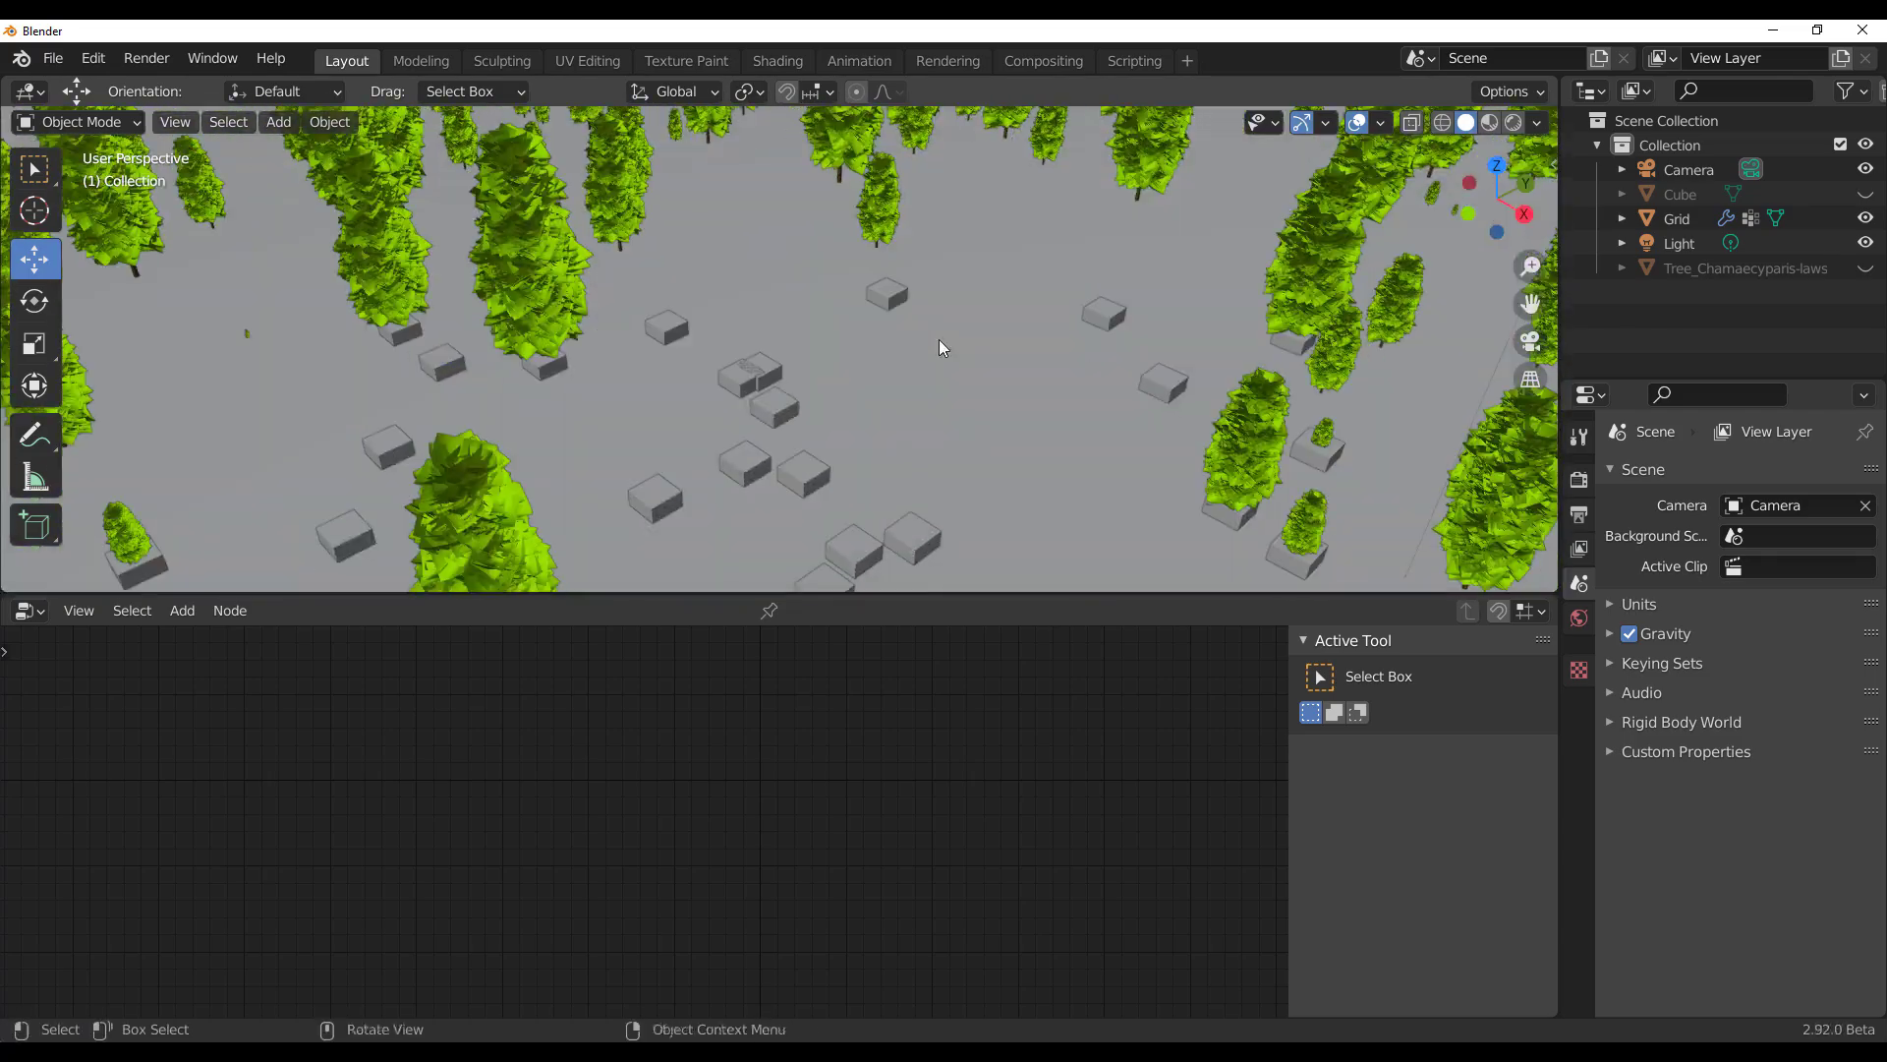
# Step: Select the grid and connect the cube chain's Point Instance node to the first Join Geometry node, leaving space before it
pyautogui.moveTo(907, 413); pyautogui.dragTo(633, 407, button='middle')
pyautogui.scroll(5, 633, 407)
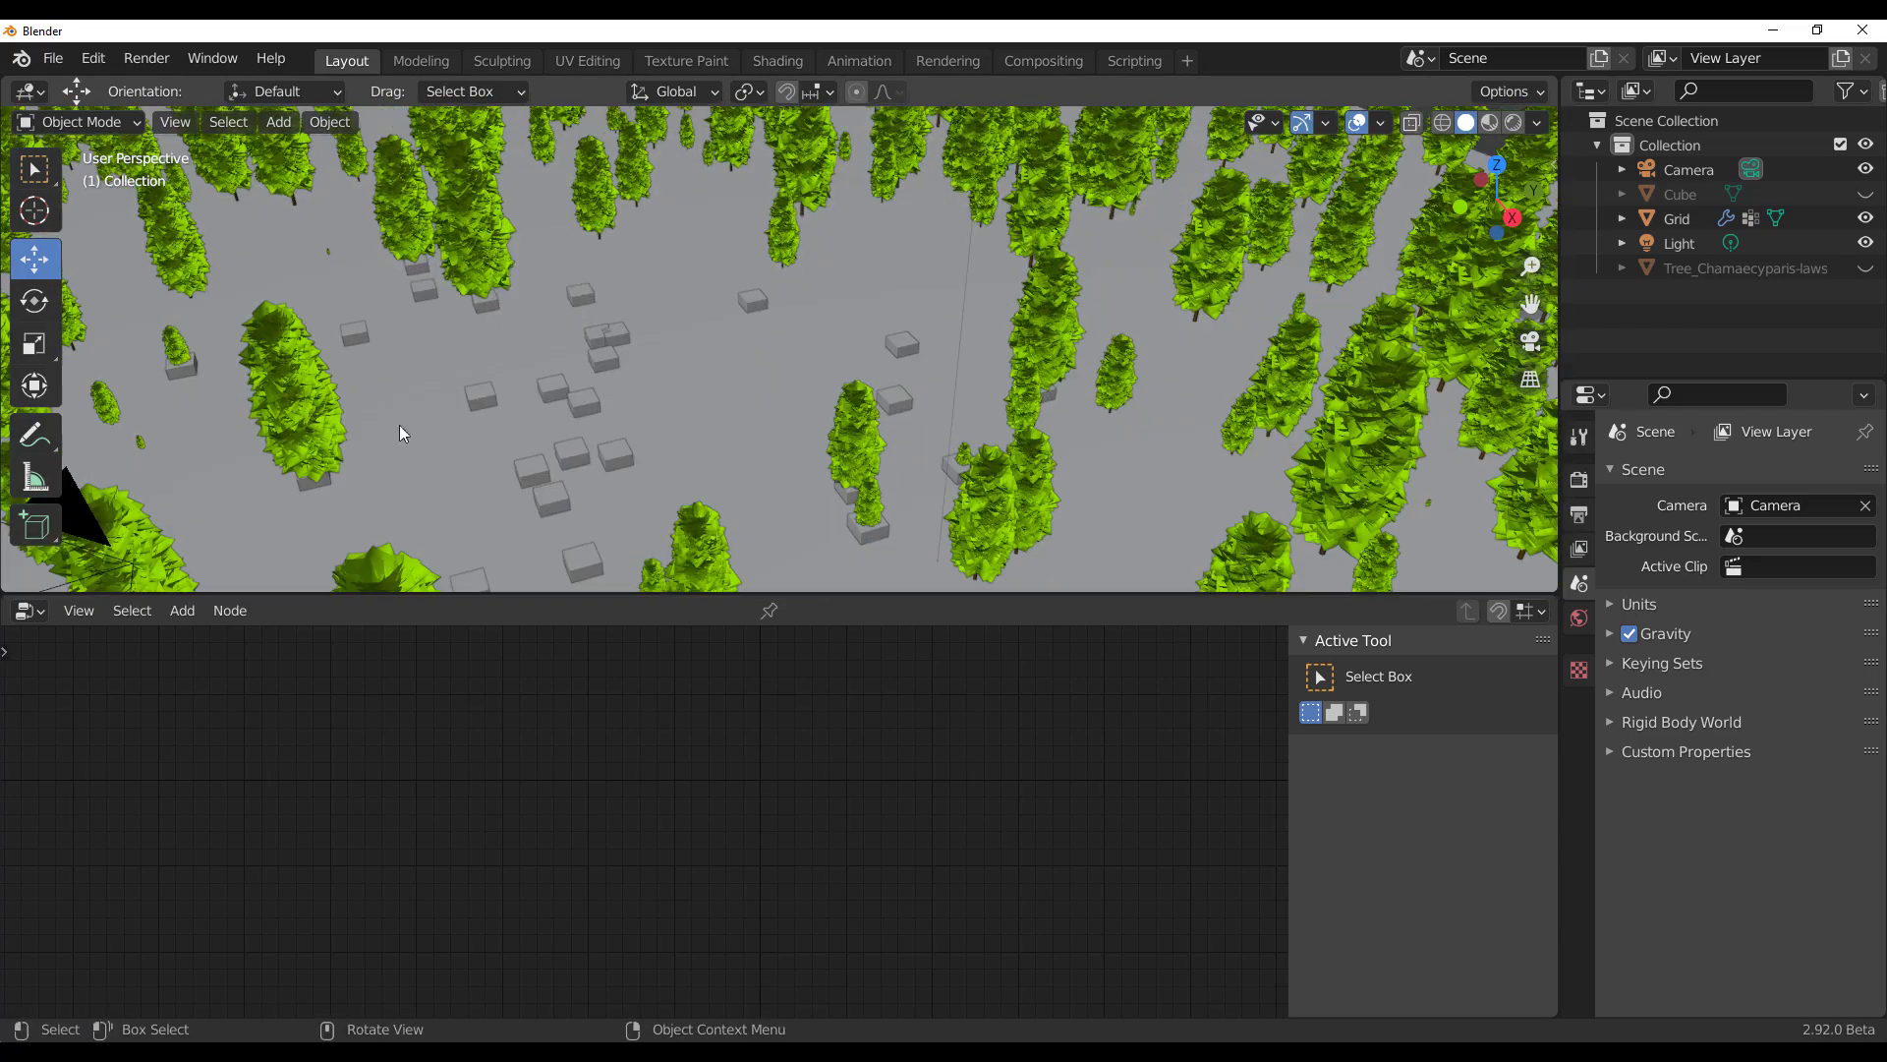
pyautogui.click(679, 526)
pyautogui.moveTo(1107, 746); pyautogui.dragTo(834, 770, button='middle')
pyautogui.hotkey('shift', 'a')
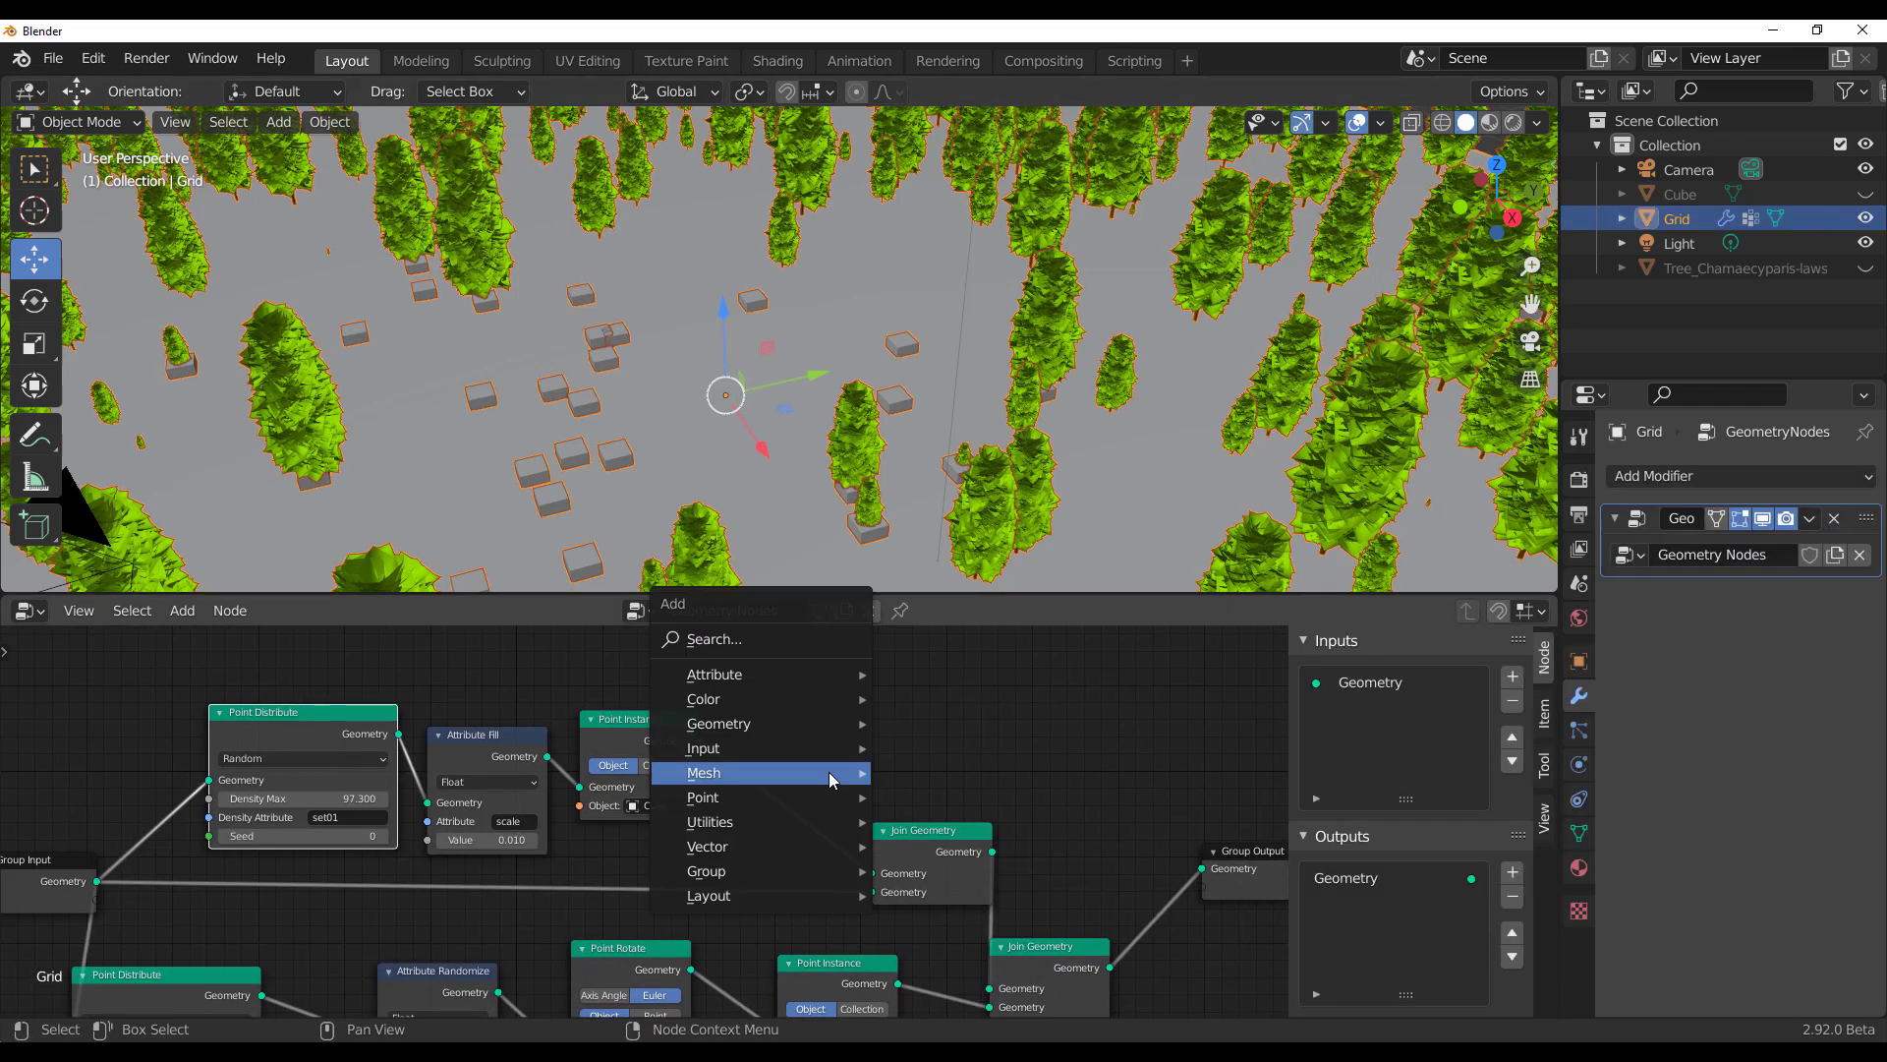
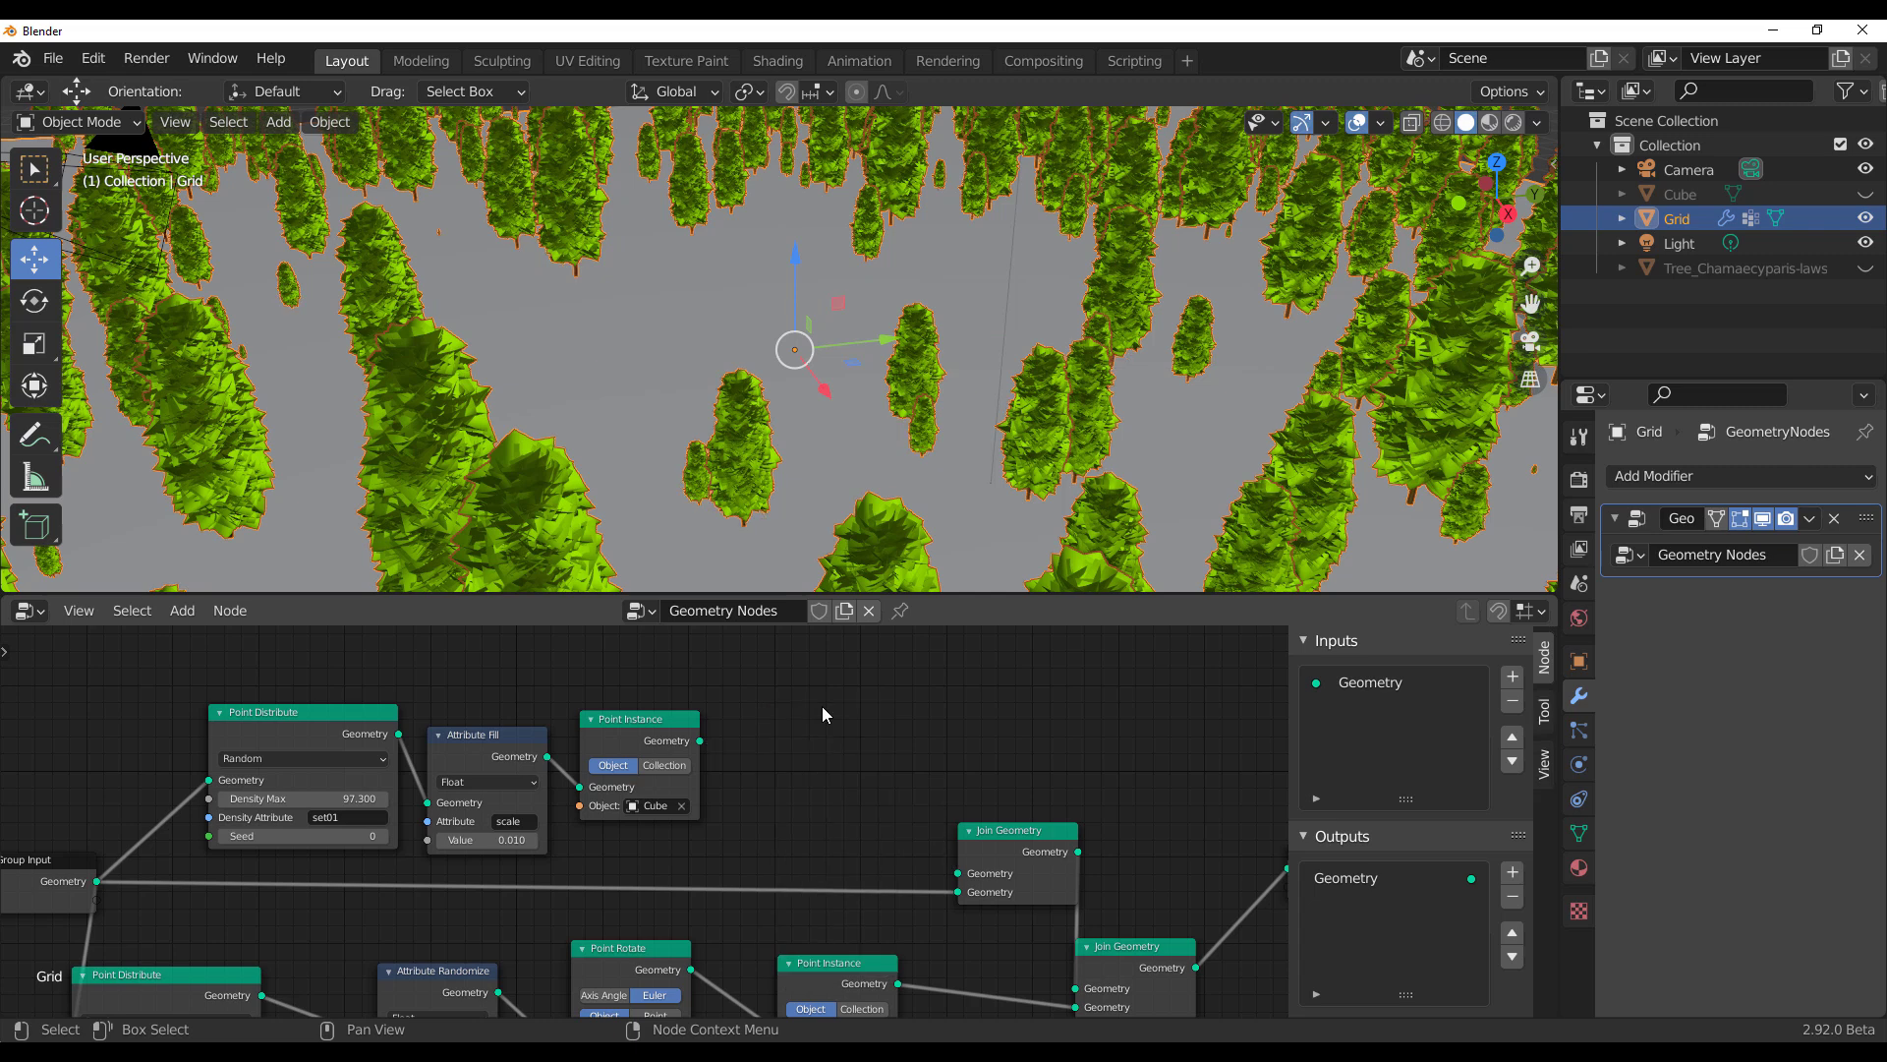
pyautogui.moveTo(656, 719); pyautogui.dragTo(808, 706)
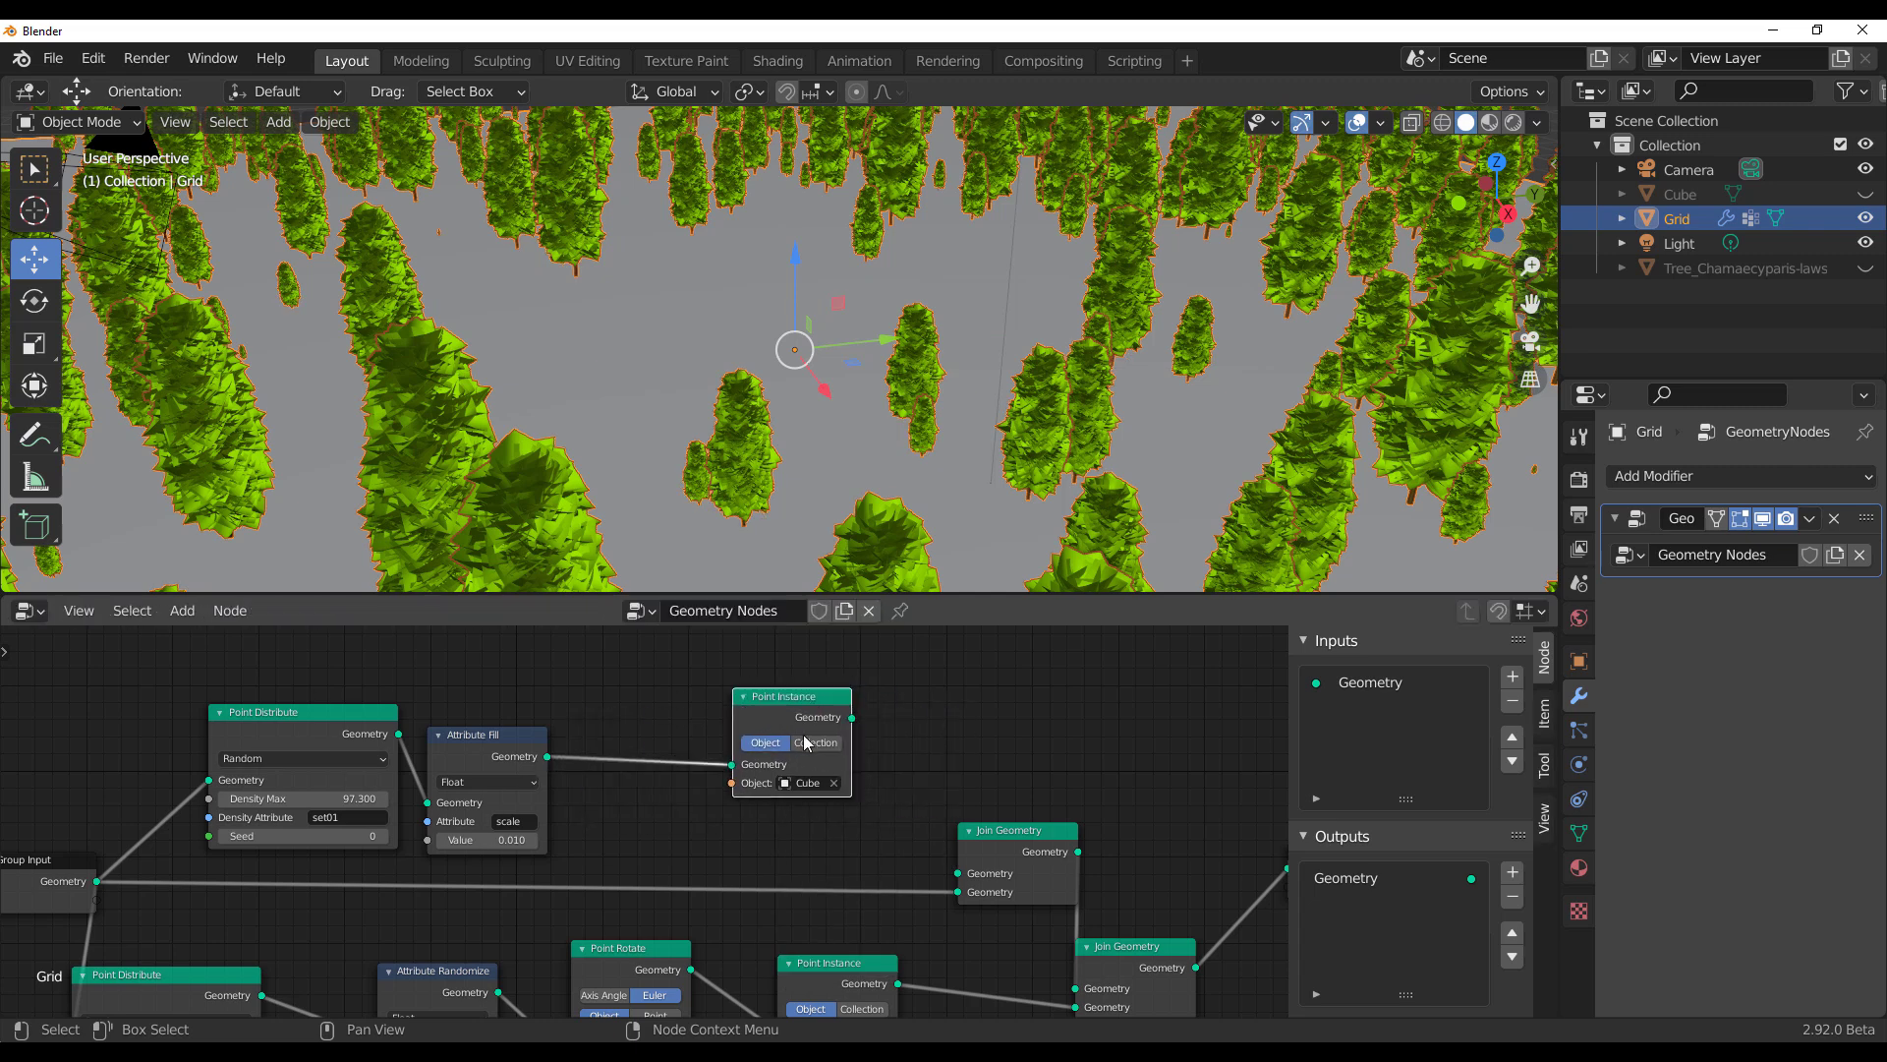
pyautogui.moveTo(957, 881); pyautogui.dragTo(957, 874)
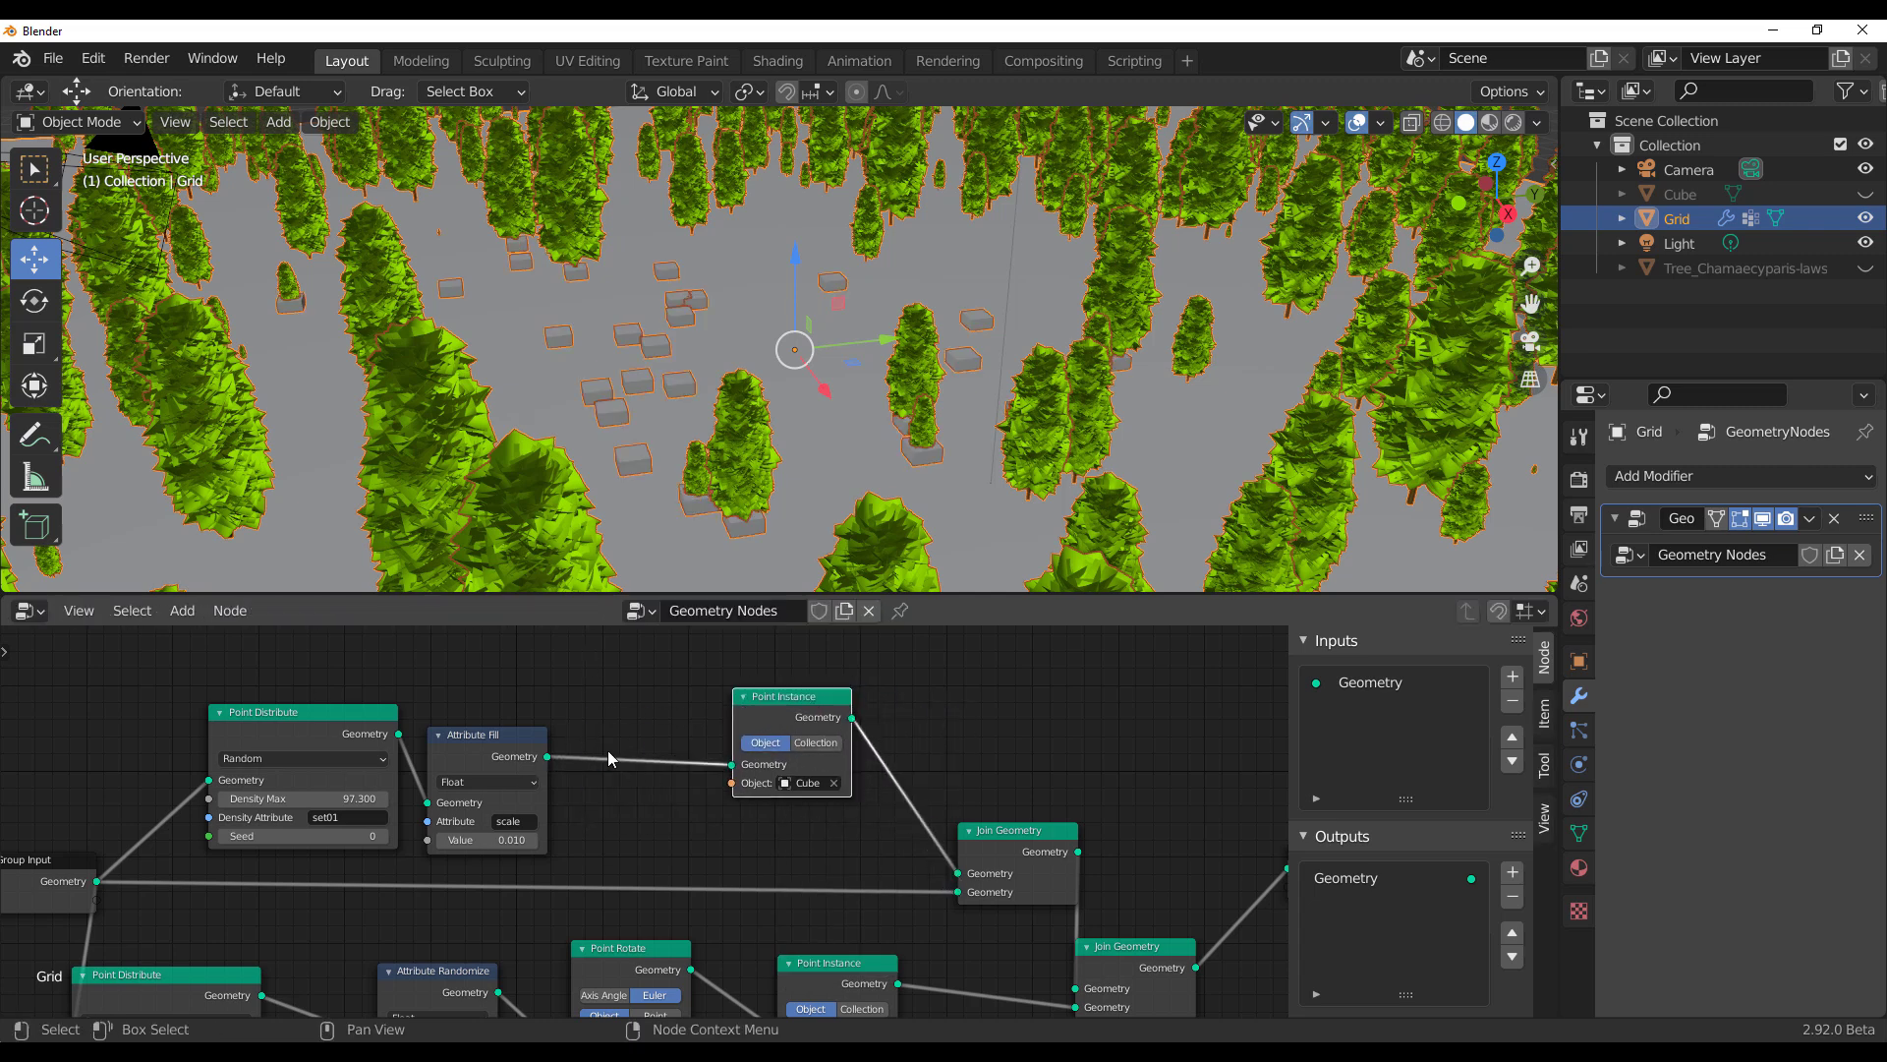
# Step: Insert a Point Translate node between the Attribute Fill and Point Instance nodes of the cube chain
pyautogui.hotkey('shift', 'a')
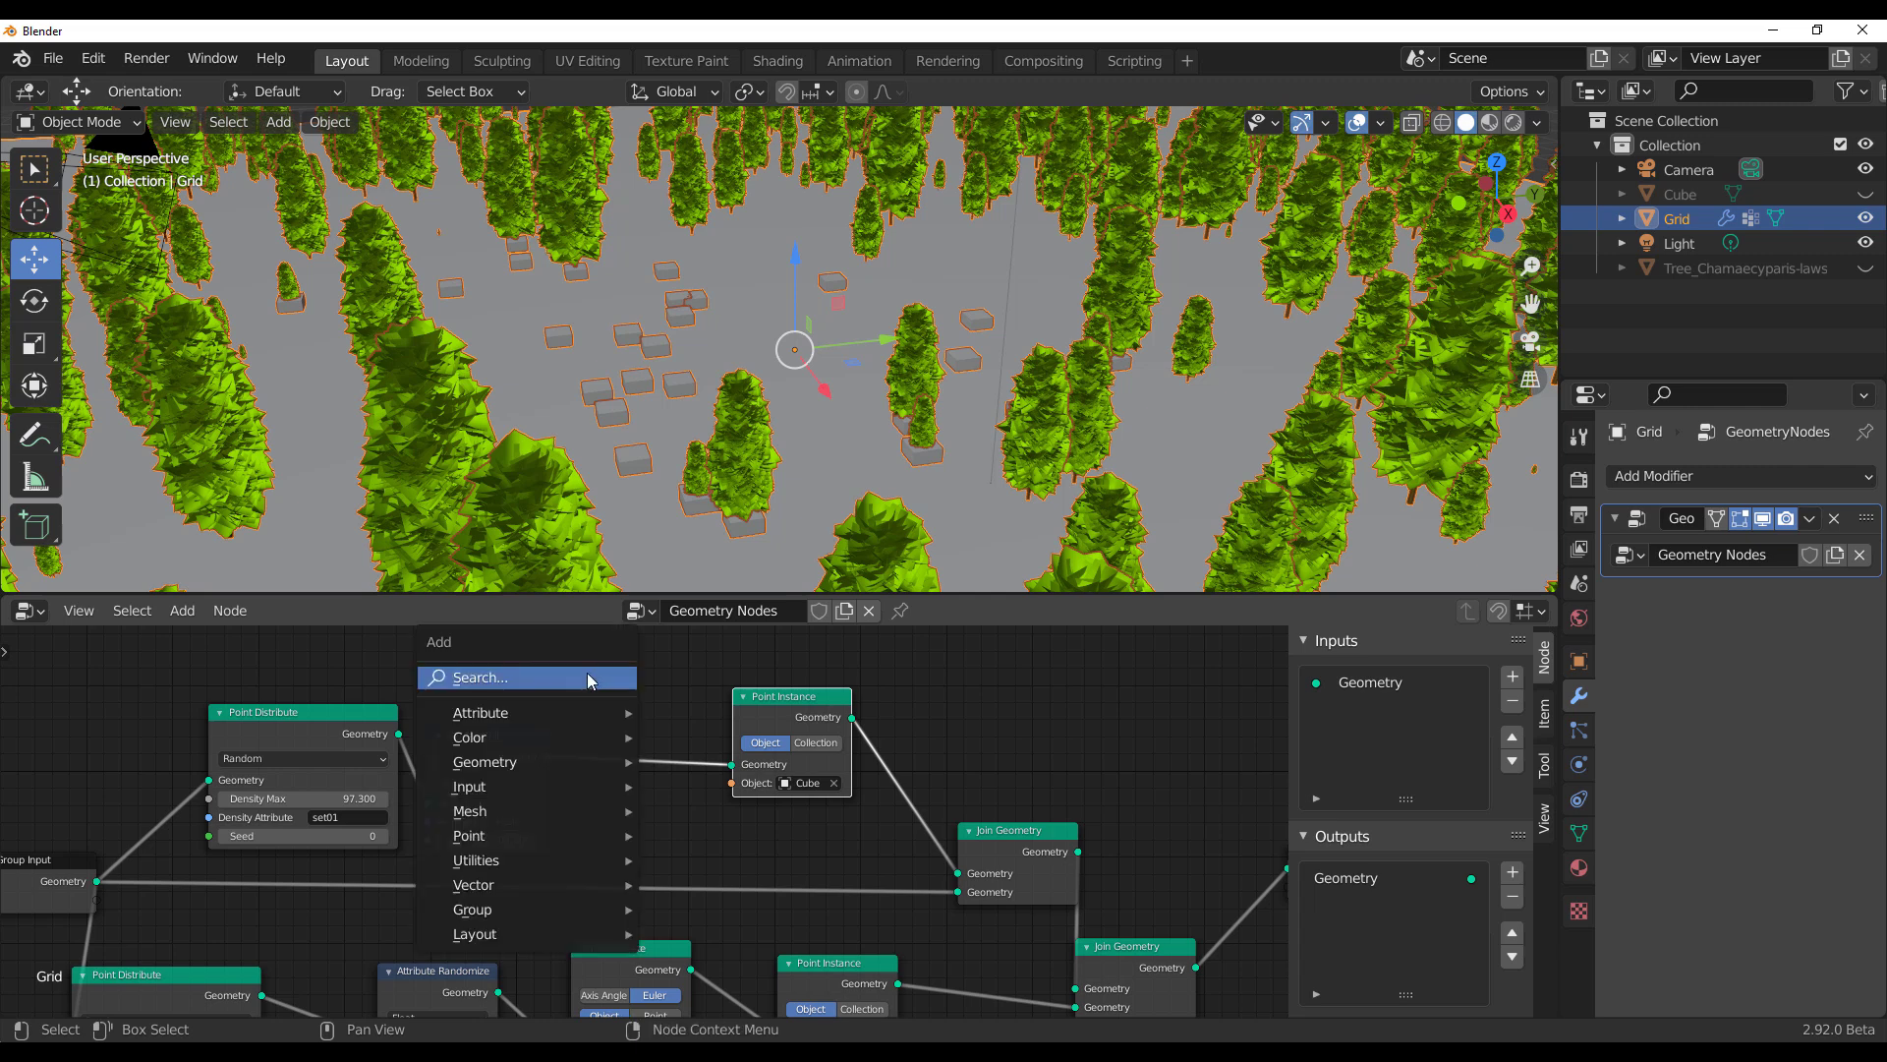
pyautogui.click(587, 673)
pyautogui.write('trans')
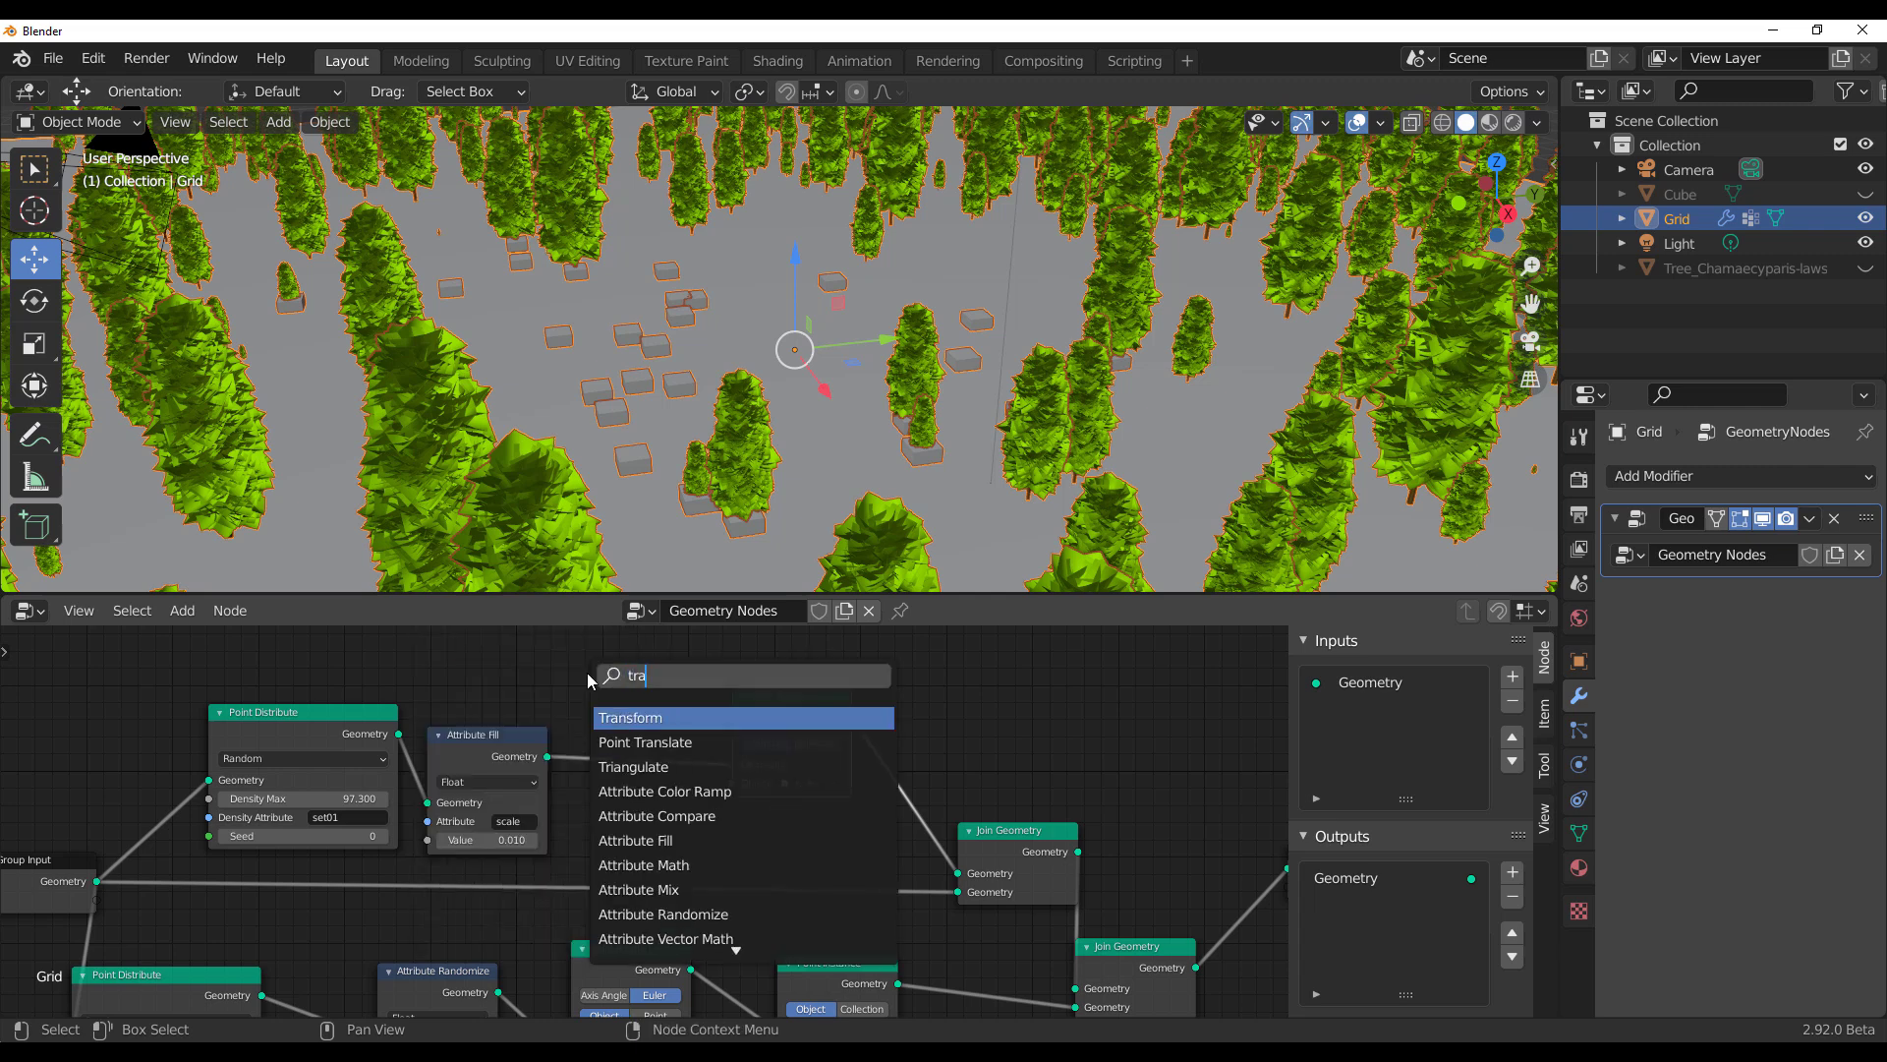
pyautogui.press('Return')
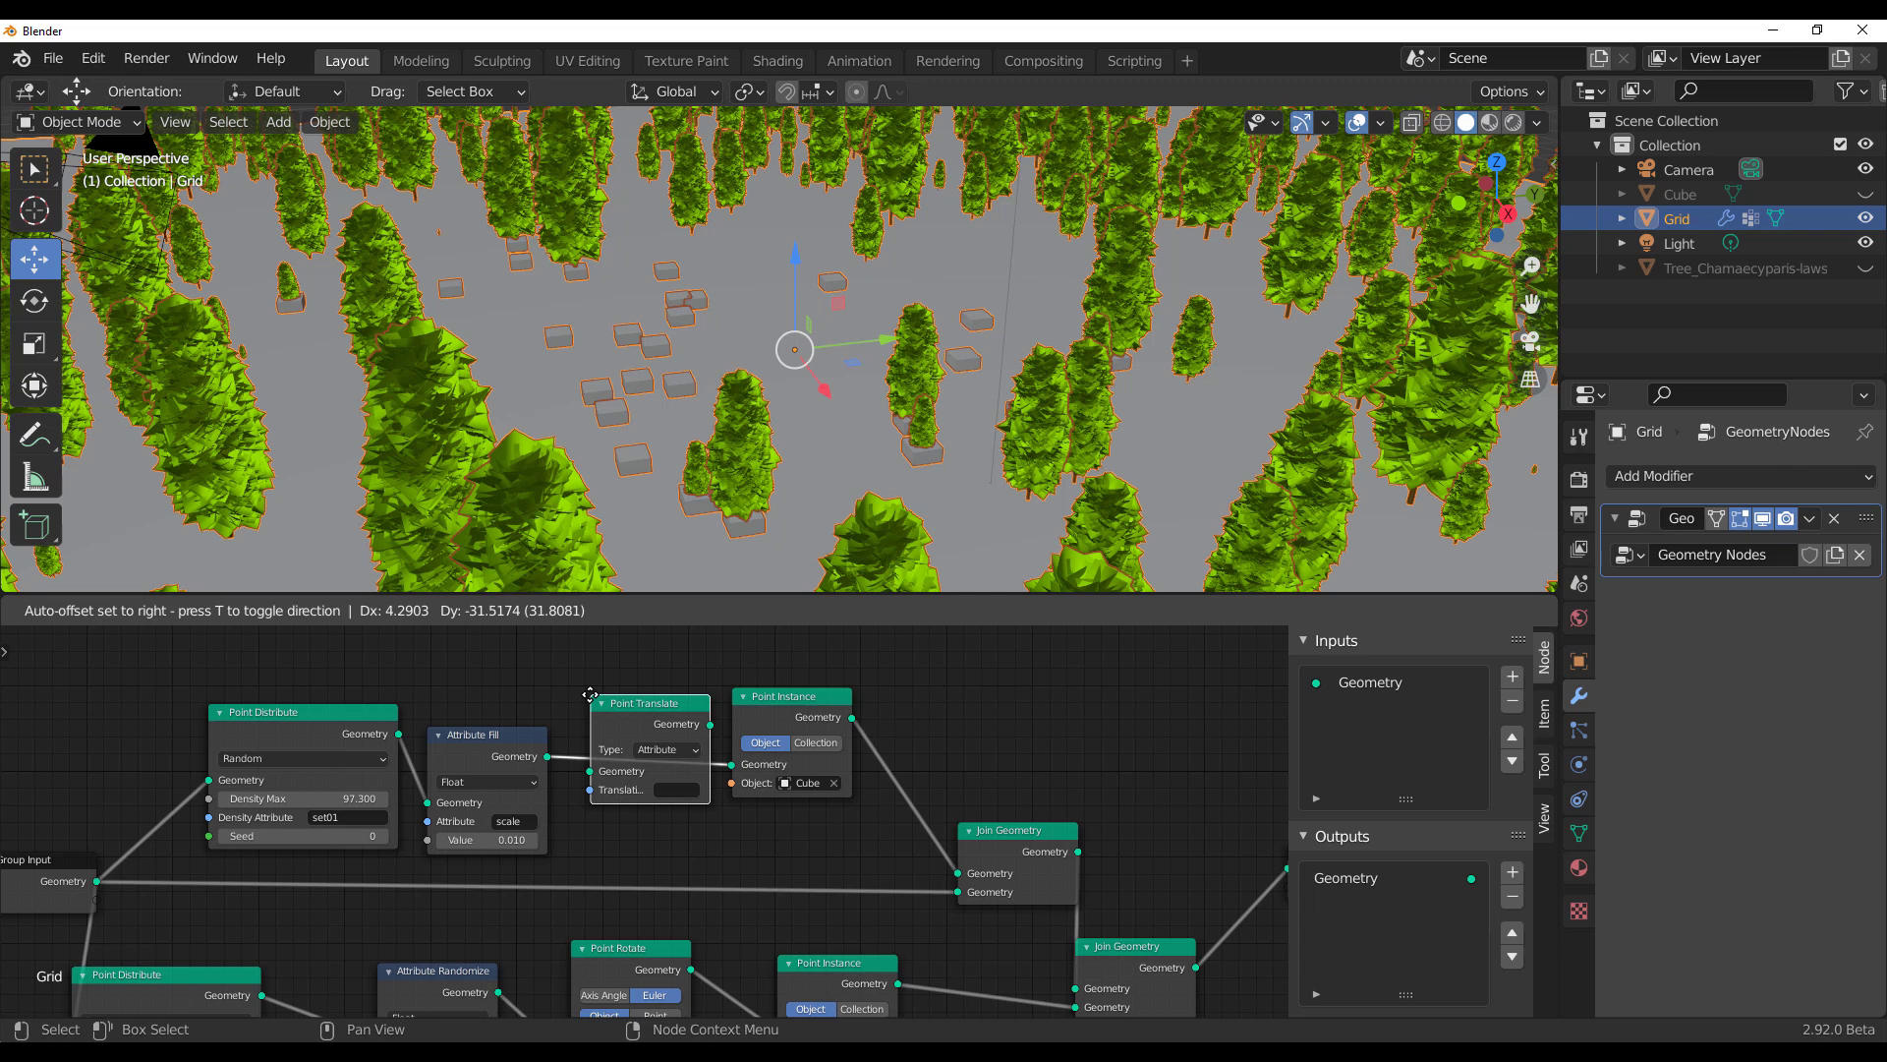
pyautogui.click(617, 695)
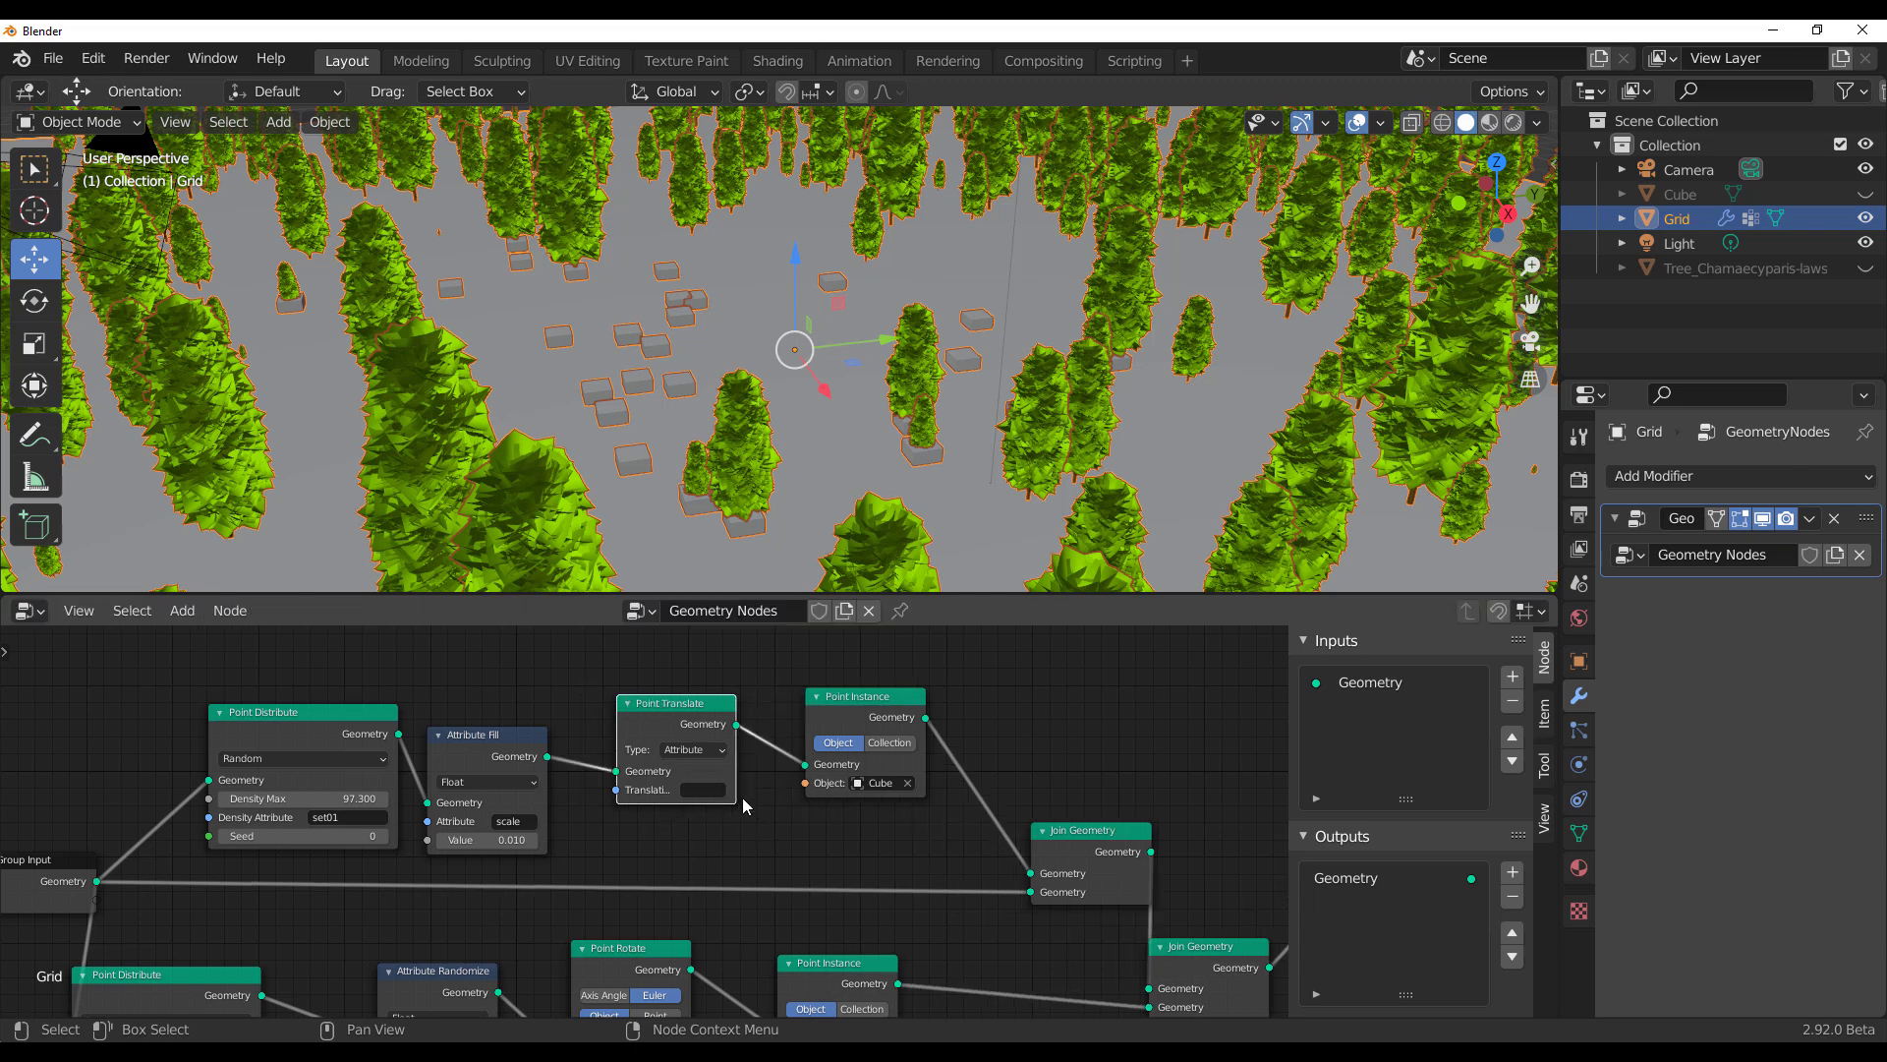
# Step: Switch the Point Translate node's type to Vector and set its Z translation to -0.02 m
pyautogui.scroll(3, 743, 798)
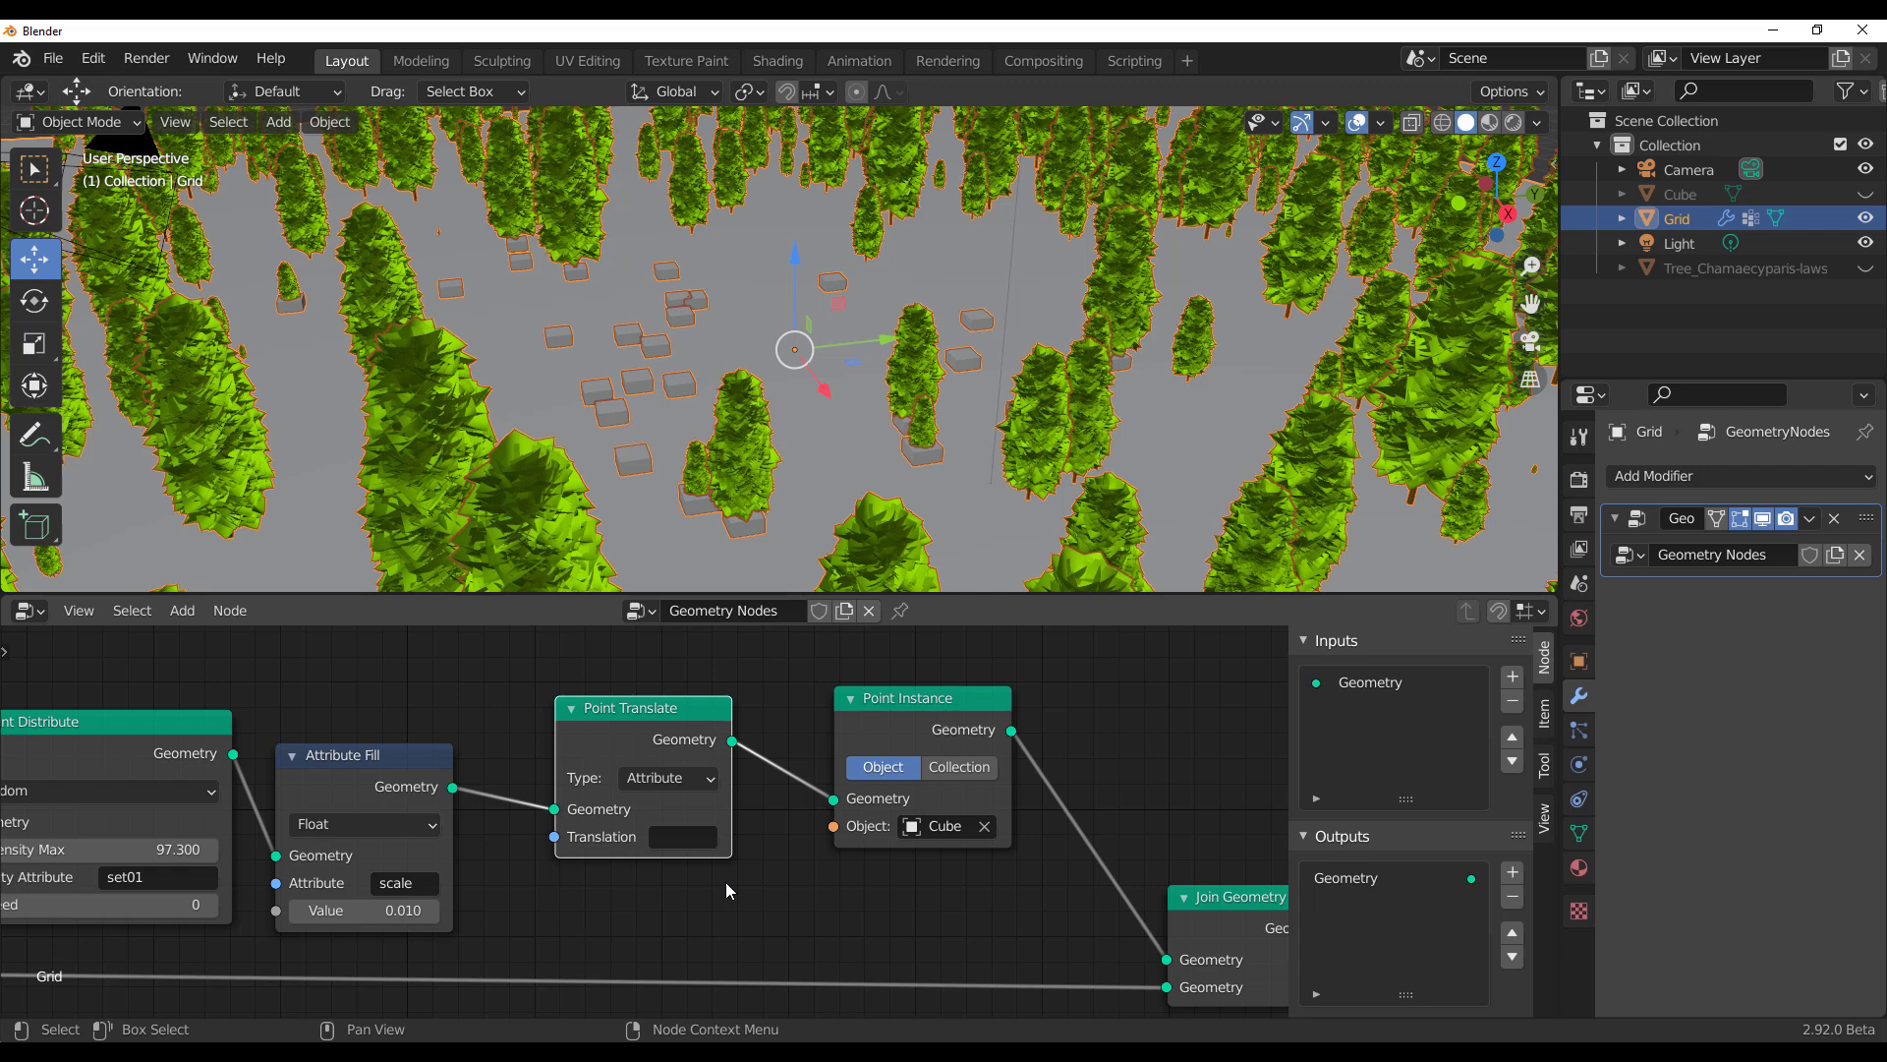
pyautogui.click(685, 778)
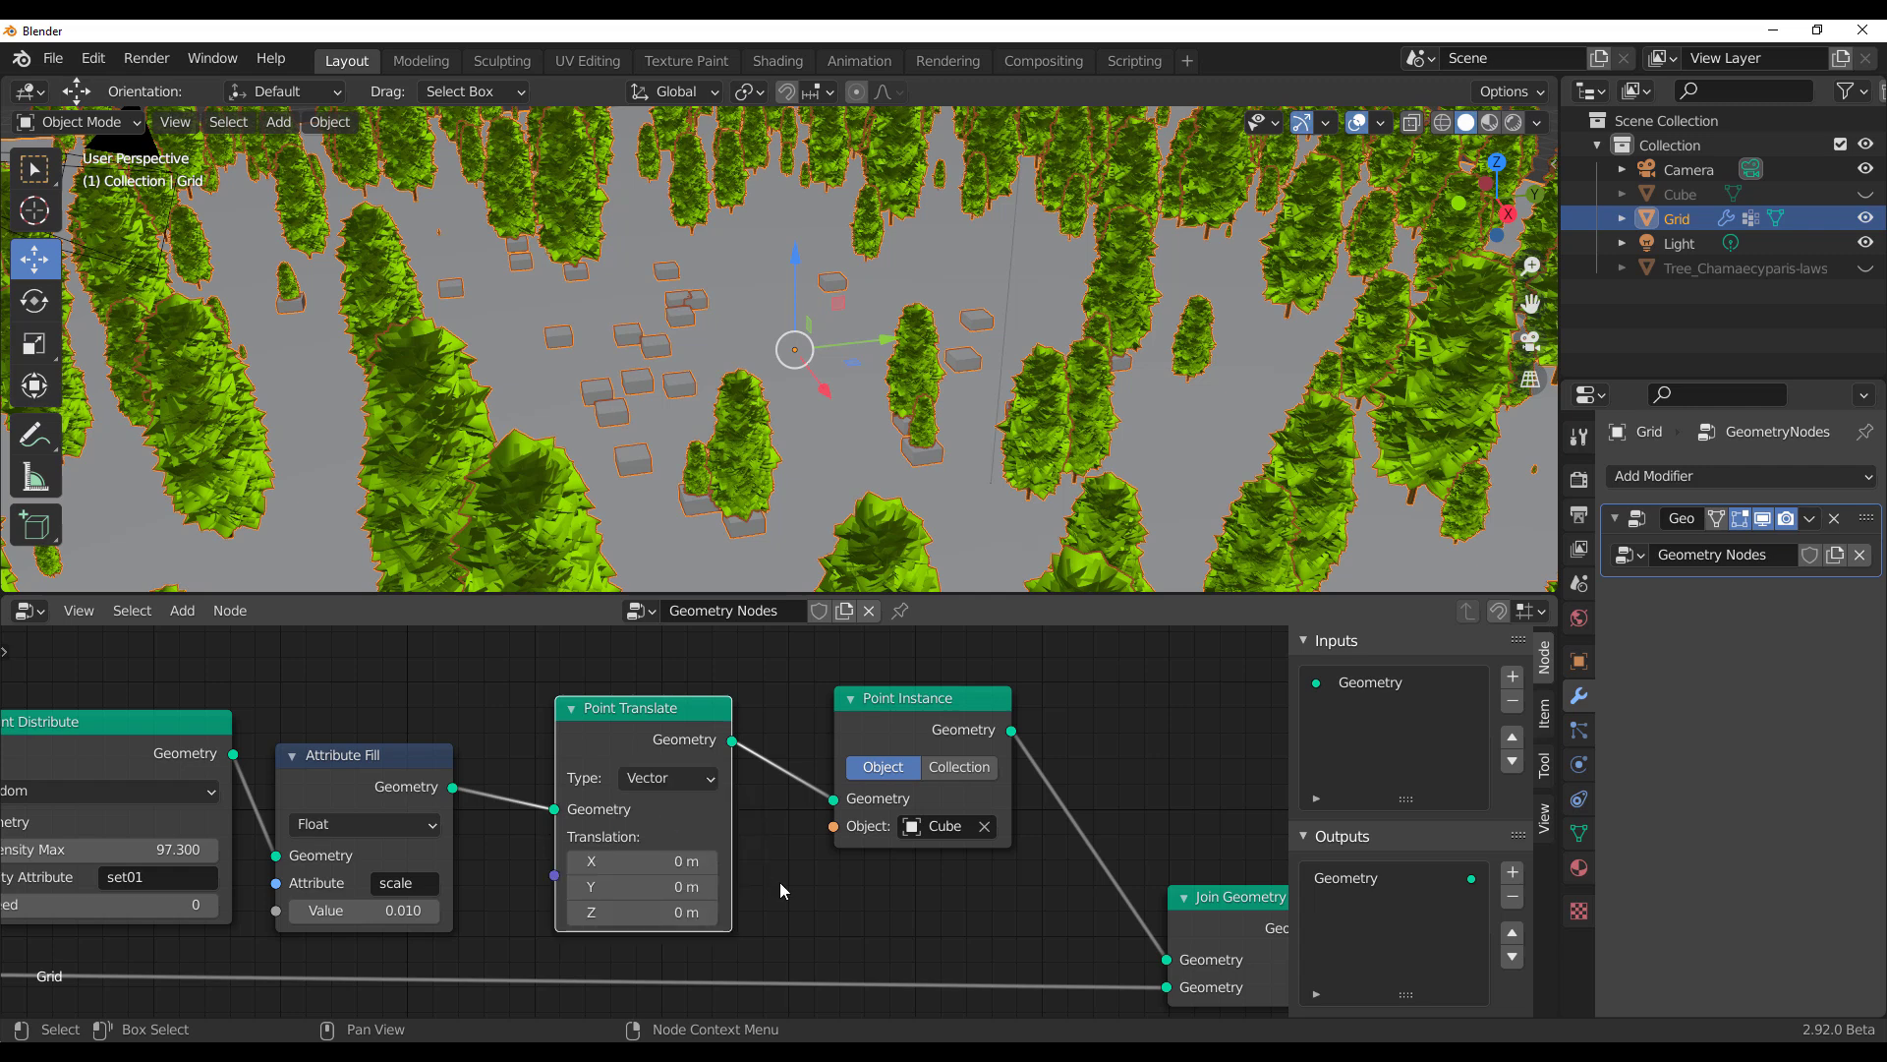
pyautogui.moveTo(781, 882); pyautogui.dragTo(809, 794, button='middle')
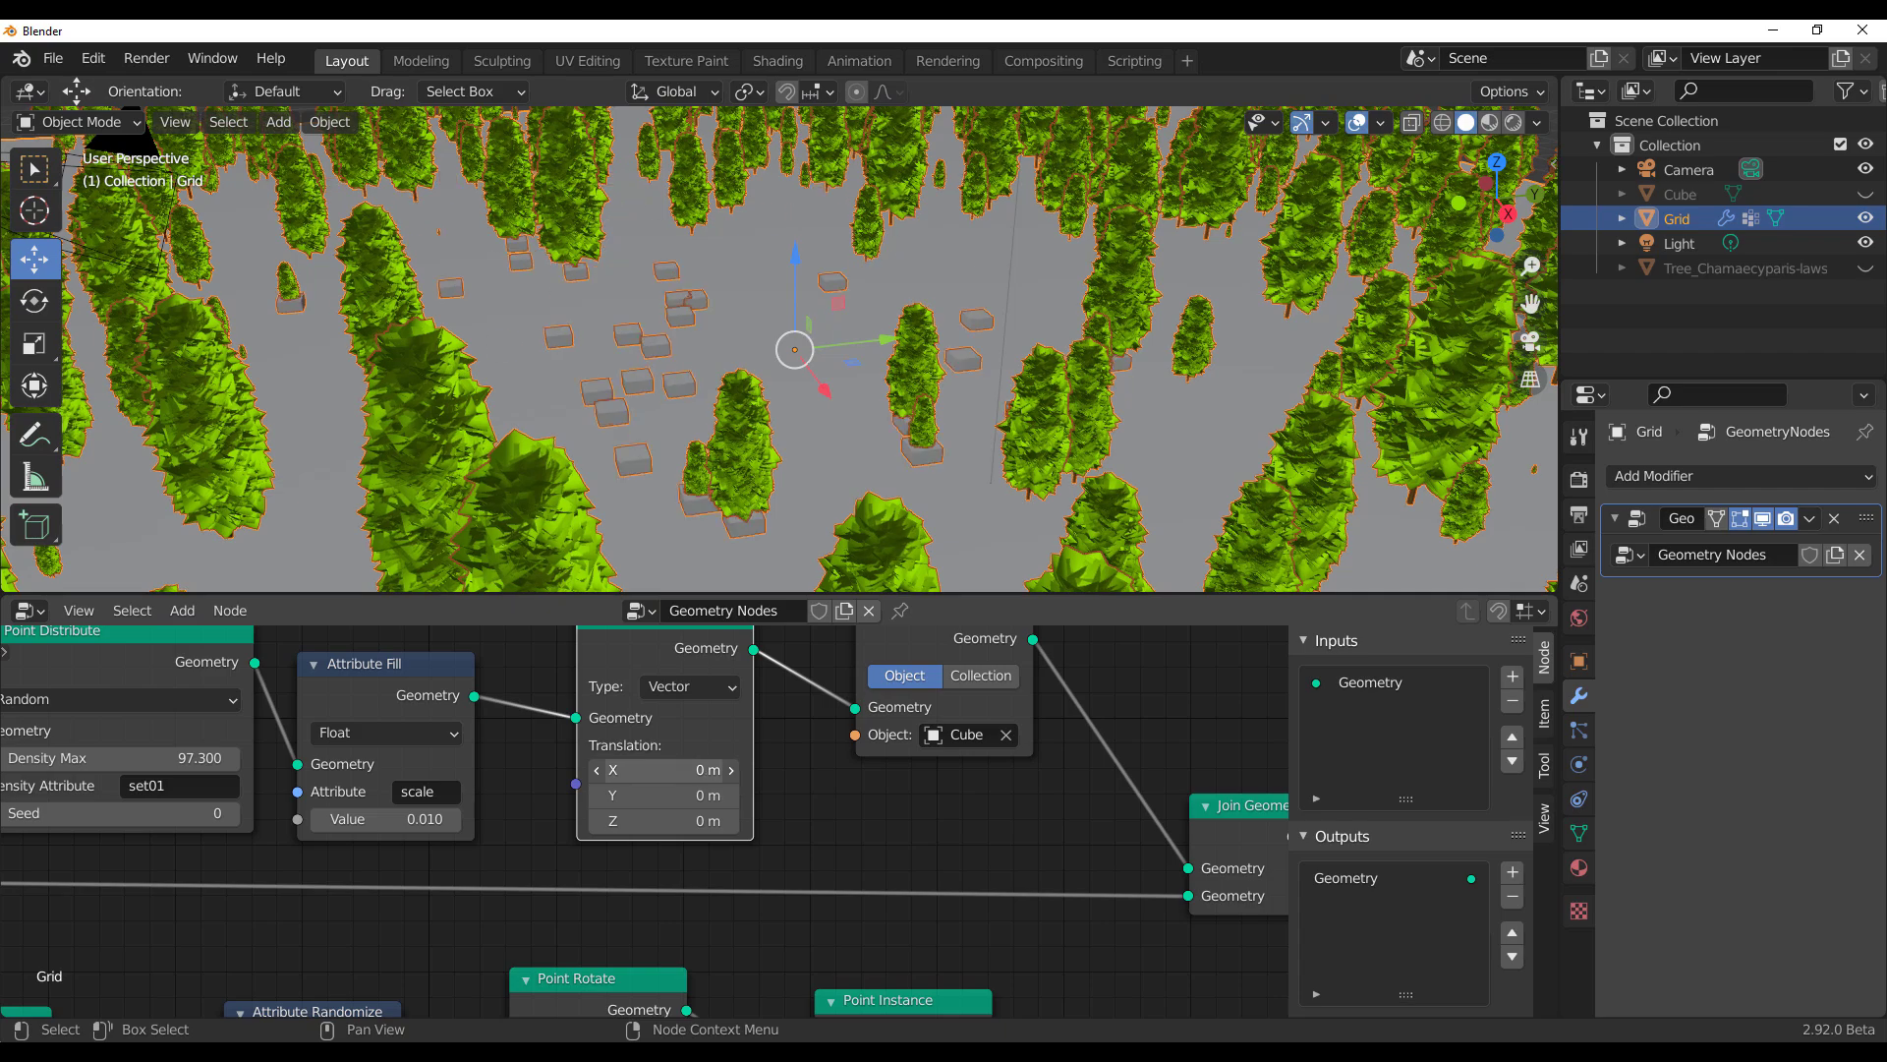
pyautogui.press('BackSpace')
pyautogui.scroll(-3, 924, 491)
pyautogui.moveTo(934, 496); pyautogui.dragTo(892, 504, button='middle')
pyautogui.scroll(3, 1023, 384)
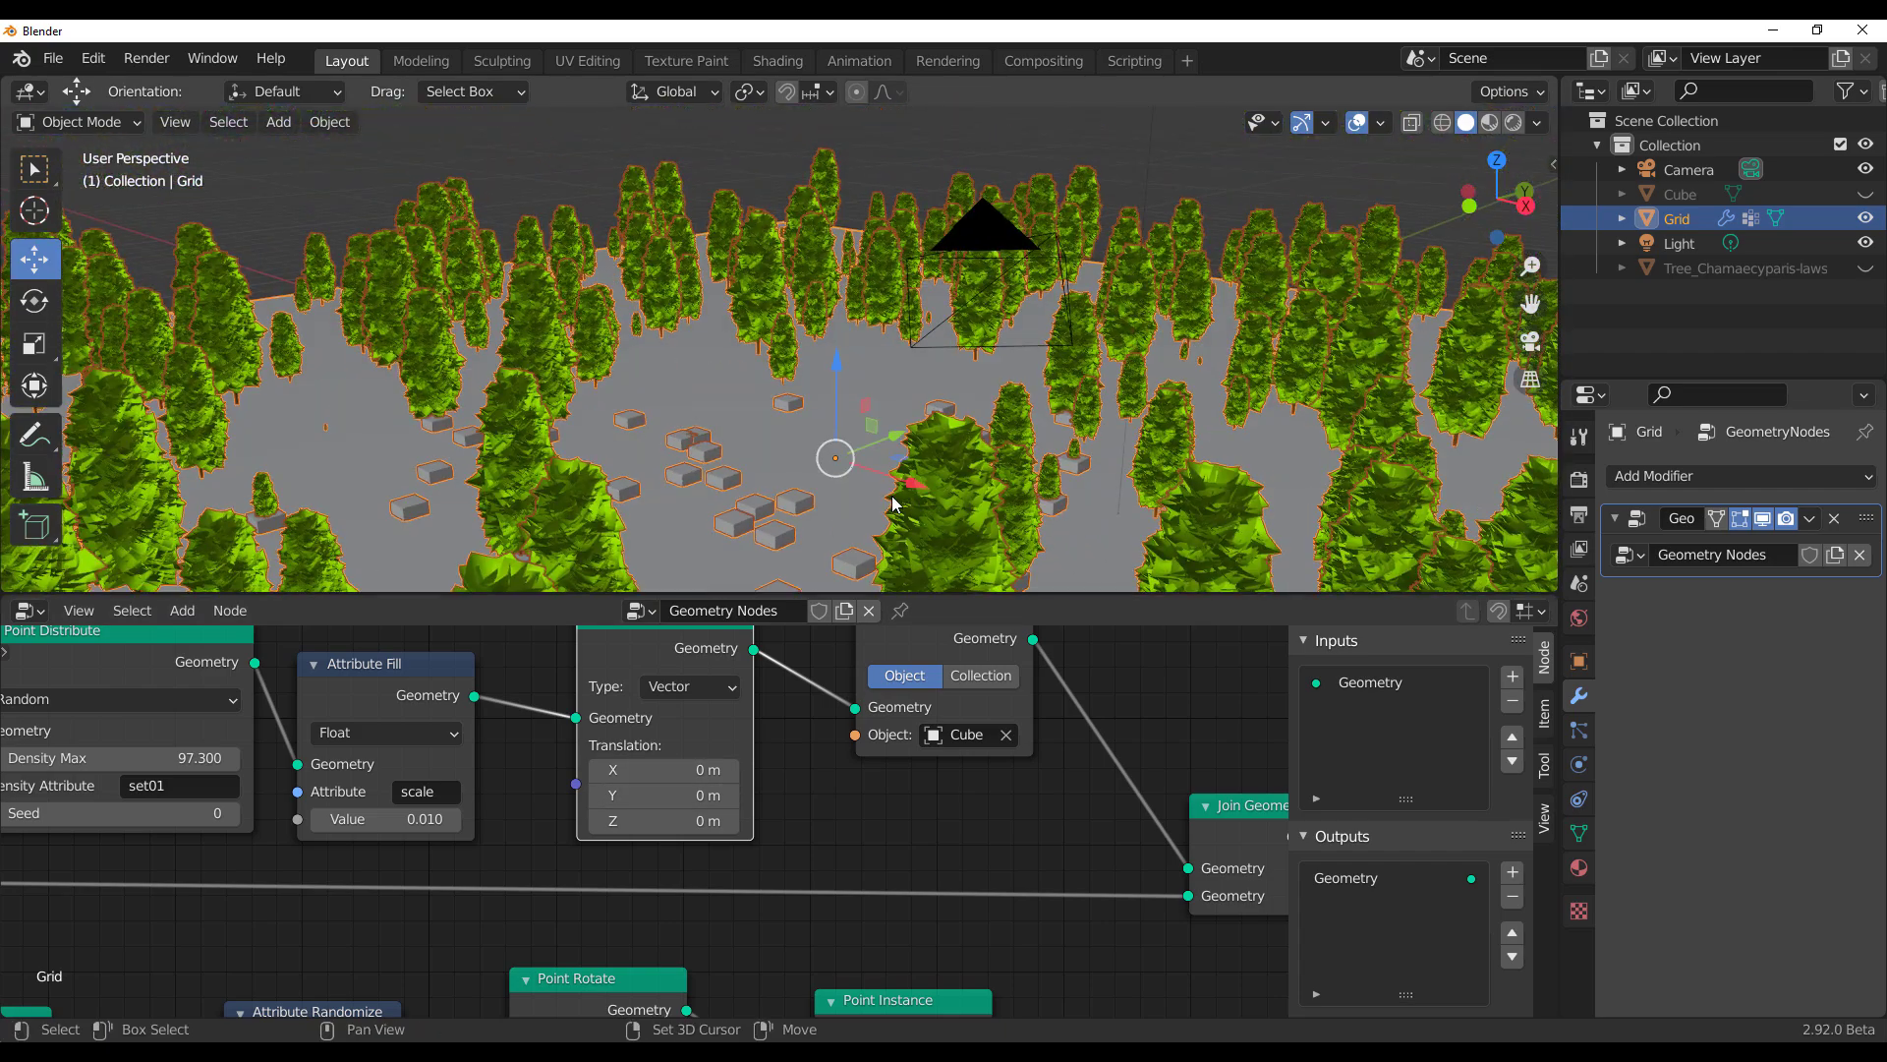
pyautogui.keyDown('shift'); pyautogui.moveTo(707, 488); pyautogui.dragTo(720, 391, button='middle'); pyautogui.keyUp('shift')
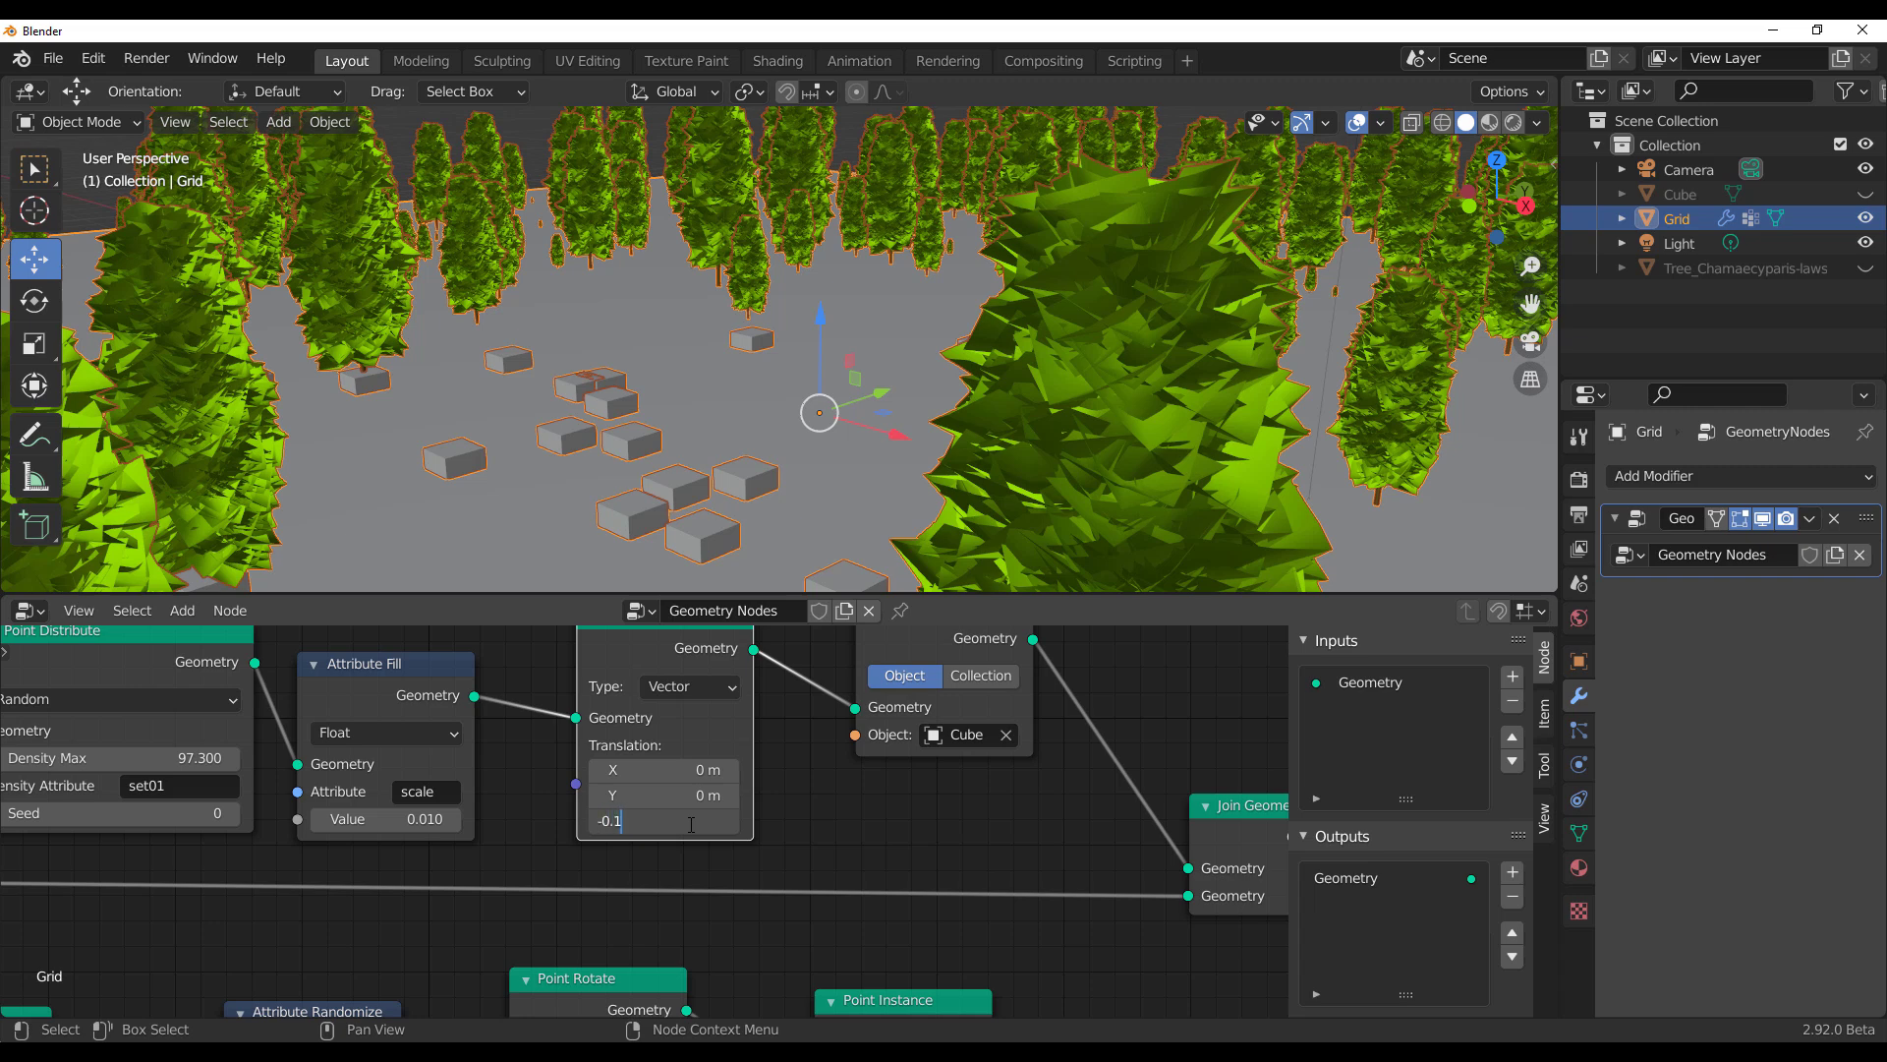
pyautogui.press('Return')
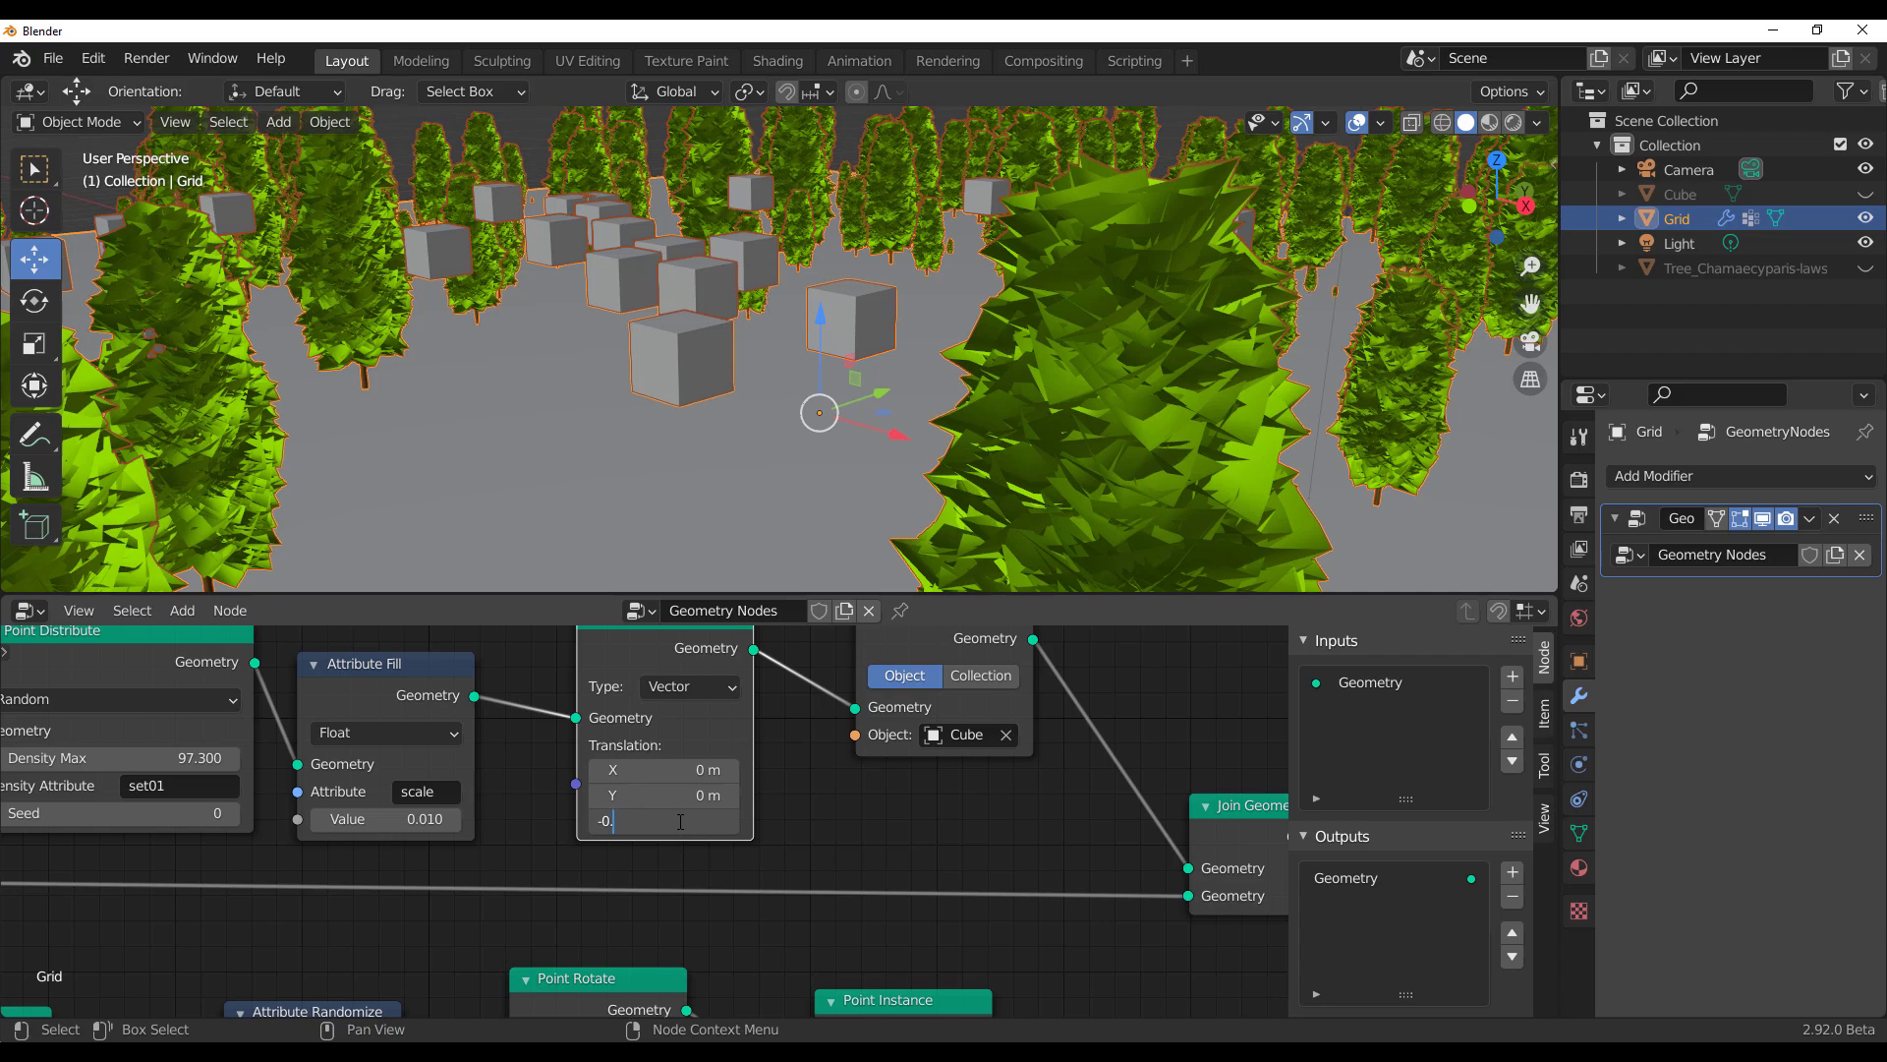
pyautogui.press('Return')
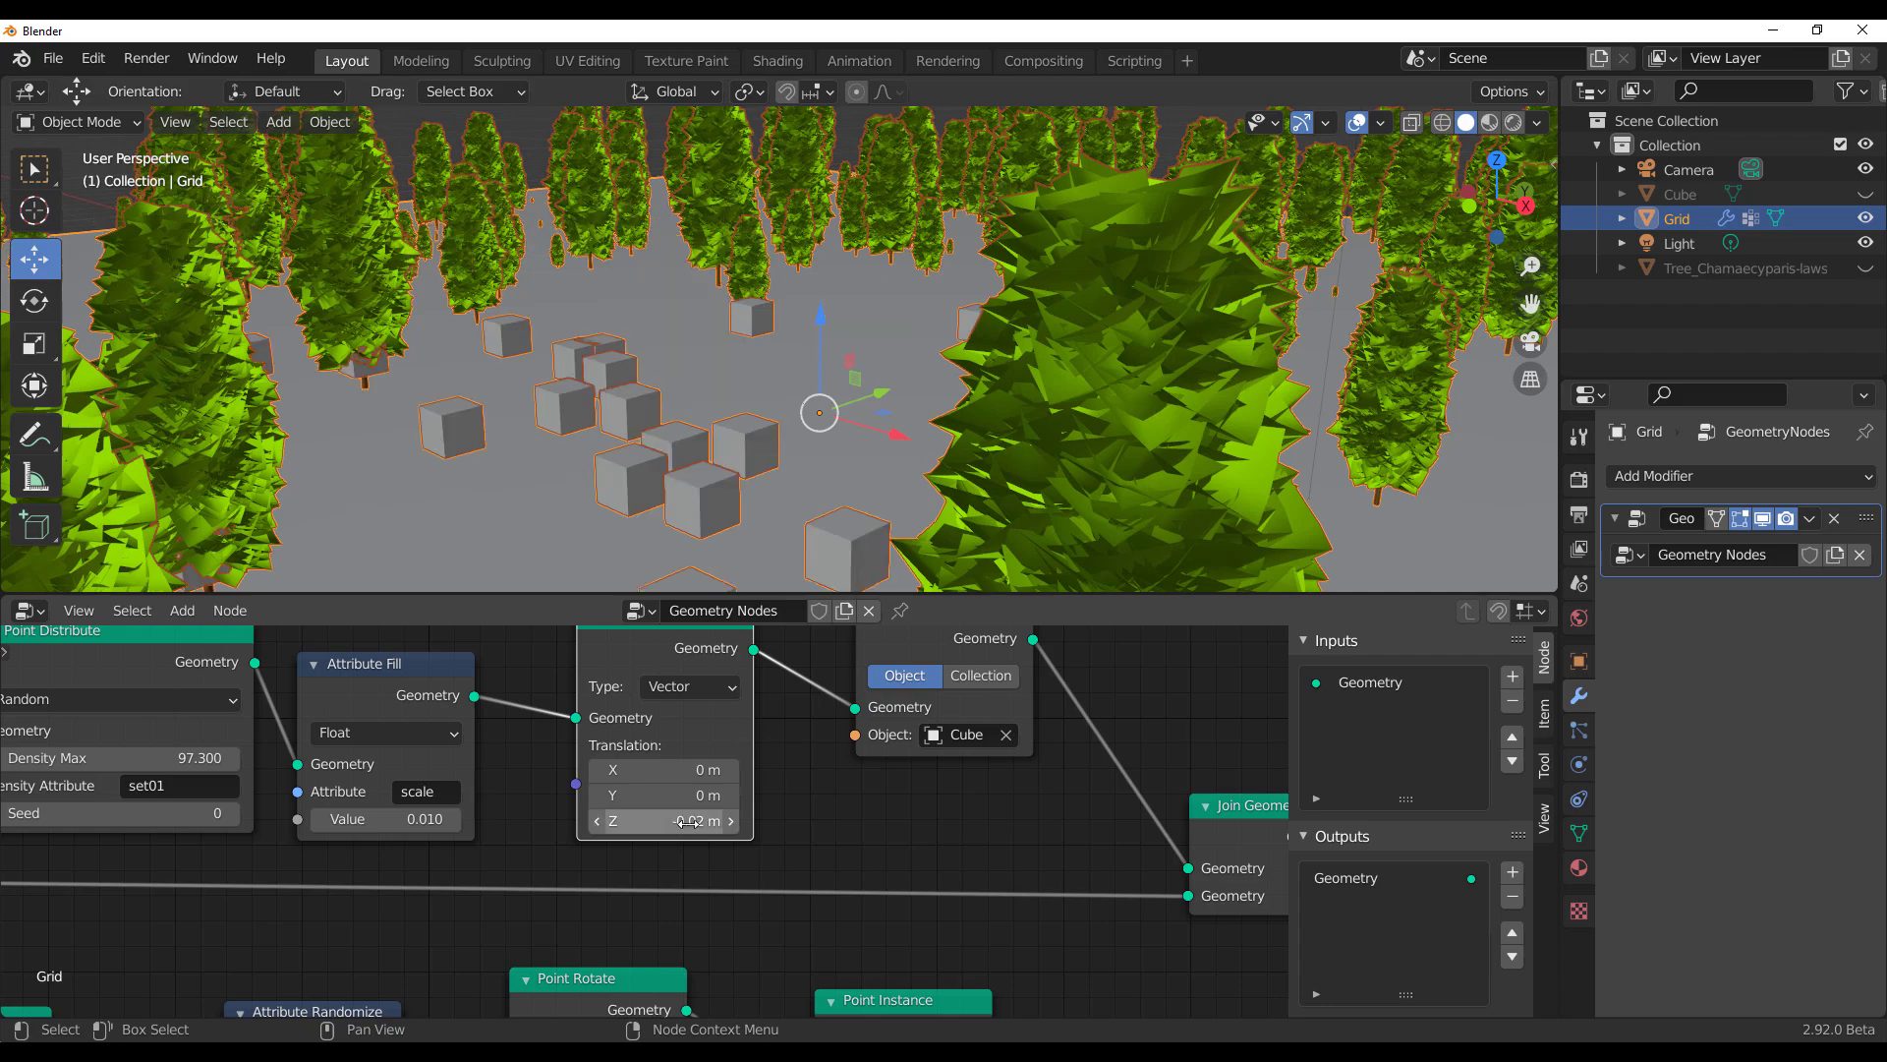
# Step: Show the grid's vertex groups and switch the grid to Weight Paint mode for the Group vertex group
pyautogui.scroll(-10, 662, 460)
pyautogui.moveTo(658, 458); pyautogui.dragTo(792, 397, button='middle')
pyautogui.scroll(-3, 943, 555)
pyautogui.click(1579, 834)
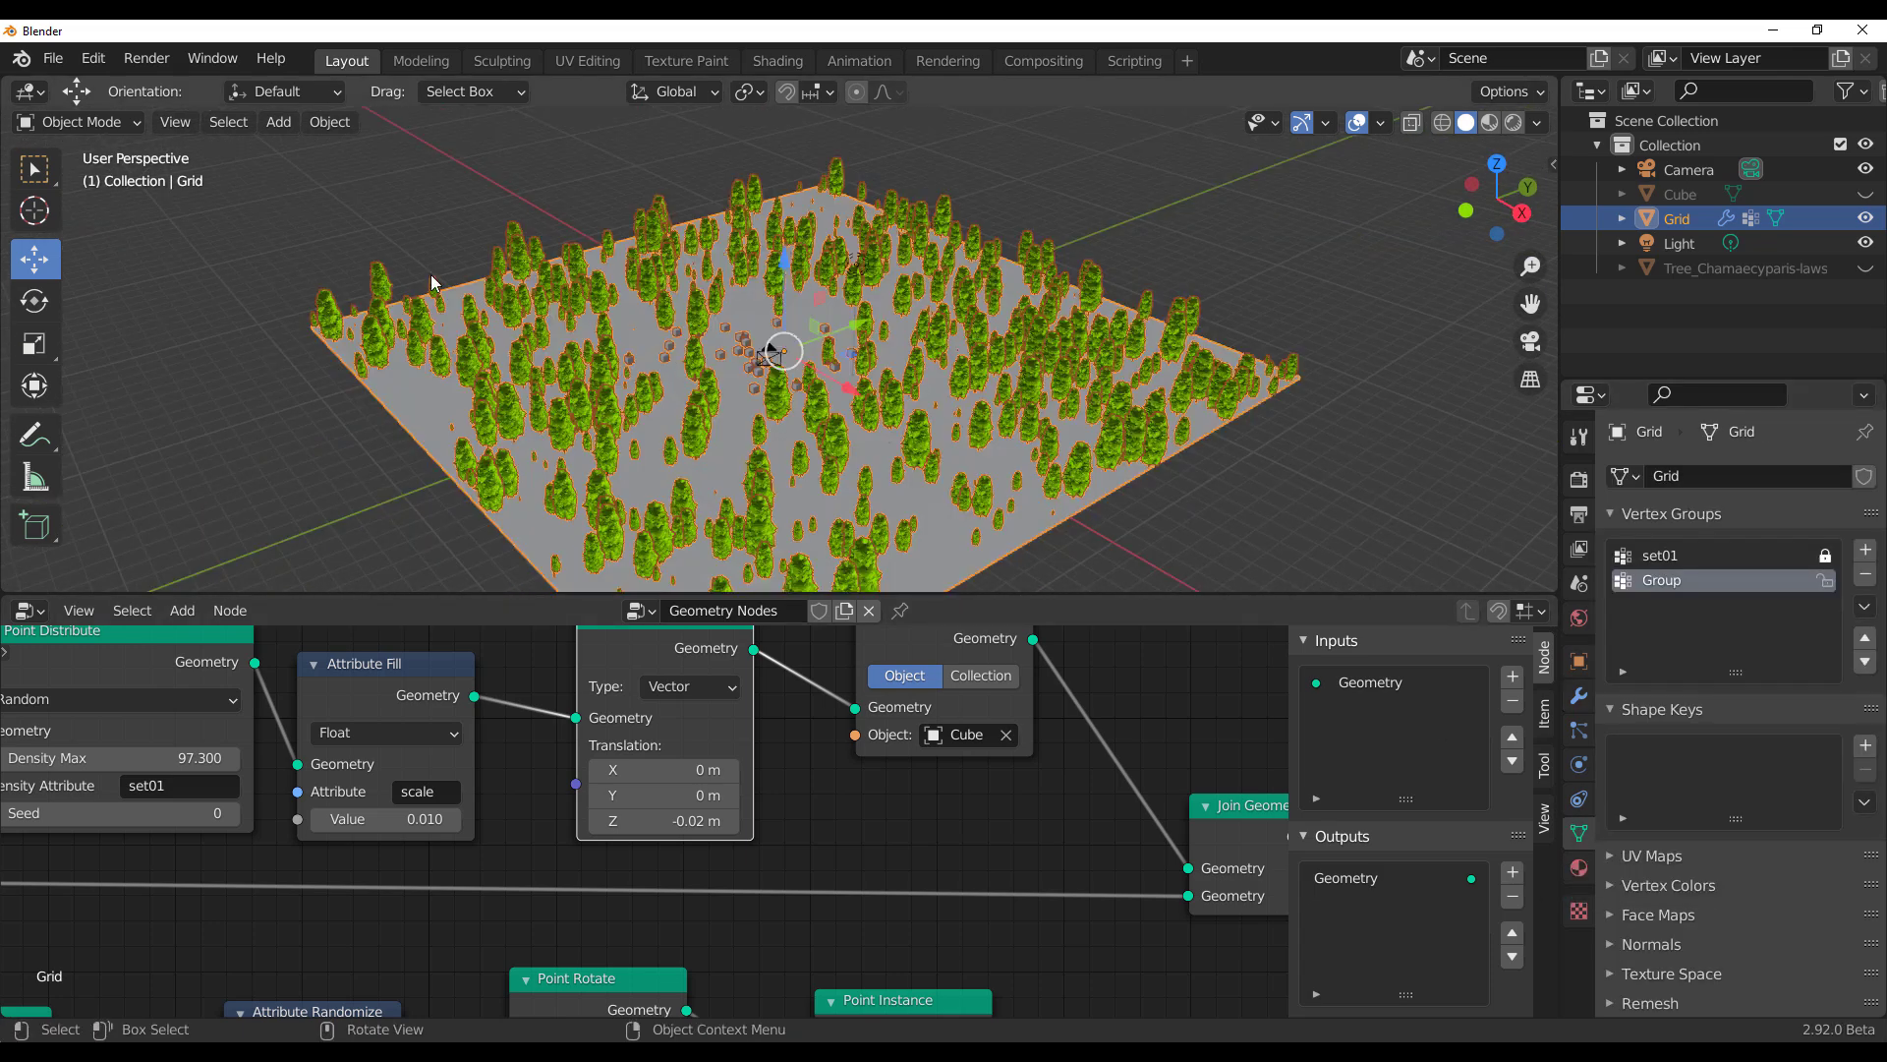
pyautogui.click(97, 122)
pyautogui.click(59, 256)
# Step: Paint weight 0 into the Group vertex group, clearing trees over the grid's centre and along a band to its near corner
pyautogui.moveTo(728, 412)
pyautogui.mouseDown(button='middle')
pyautogui.moveTo(708, 354)
pyautogui.moveTo(755, 393)
pyautogui.moveTo(570, 344)
pyautogui.mouseUp(button='middle')
pyautogui.click(34, 169)
pyautogui.moveTo(688, 354); pyautogui.dragTo(995, 409, button='middle')
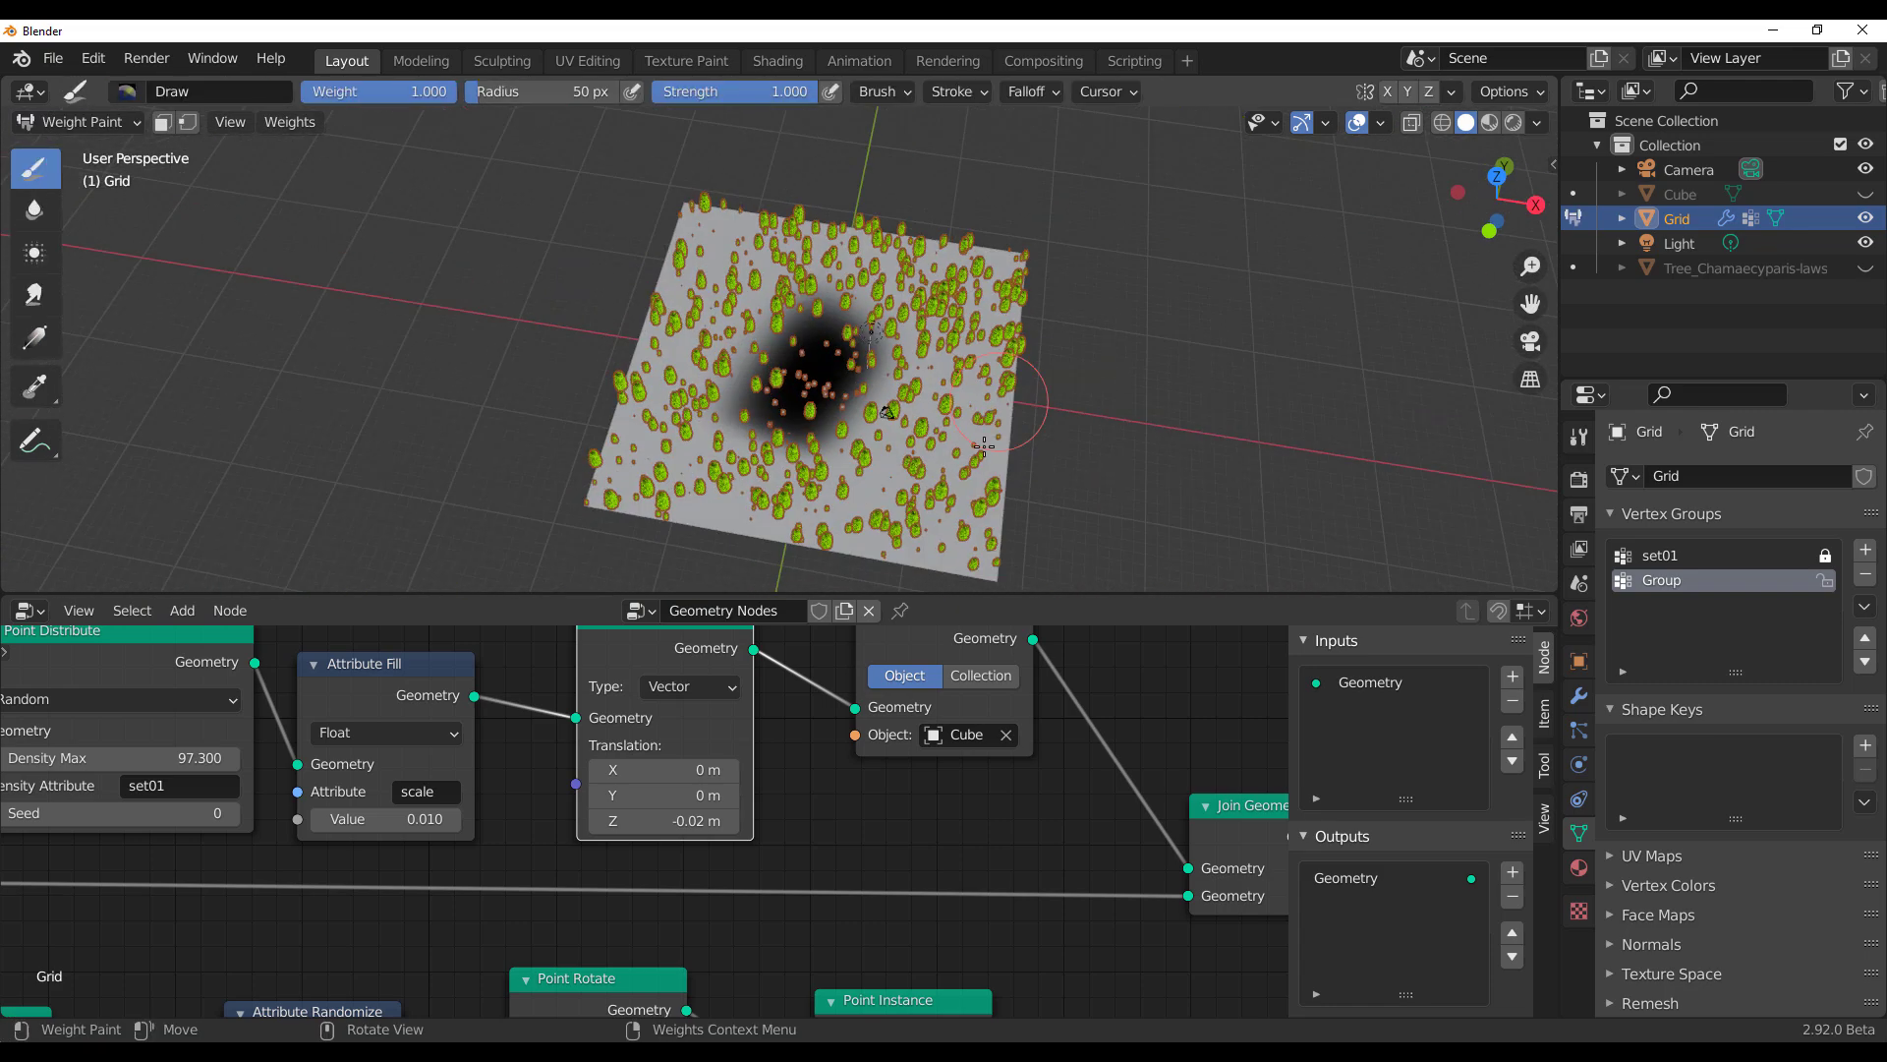
pyautogui.scroll(3, 984, 448)
pyautogui.scroll(-1, 984, 448)
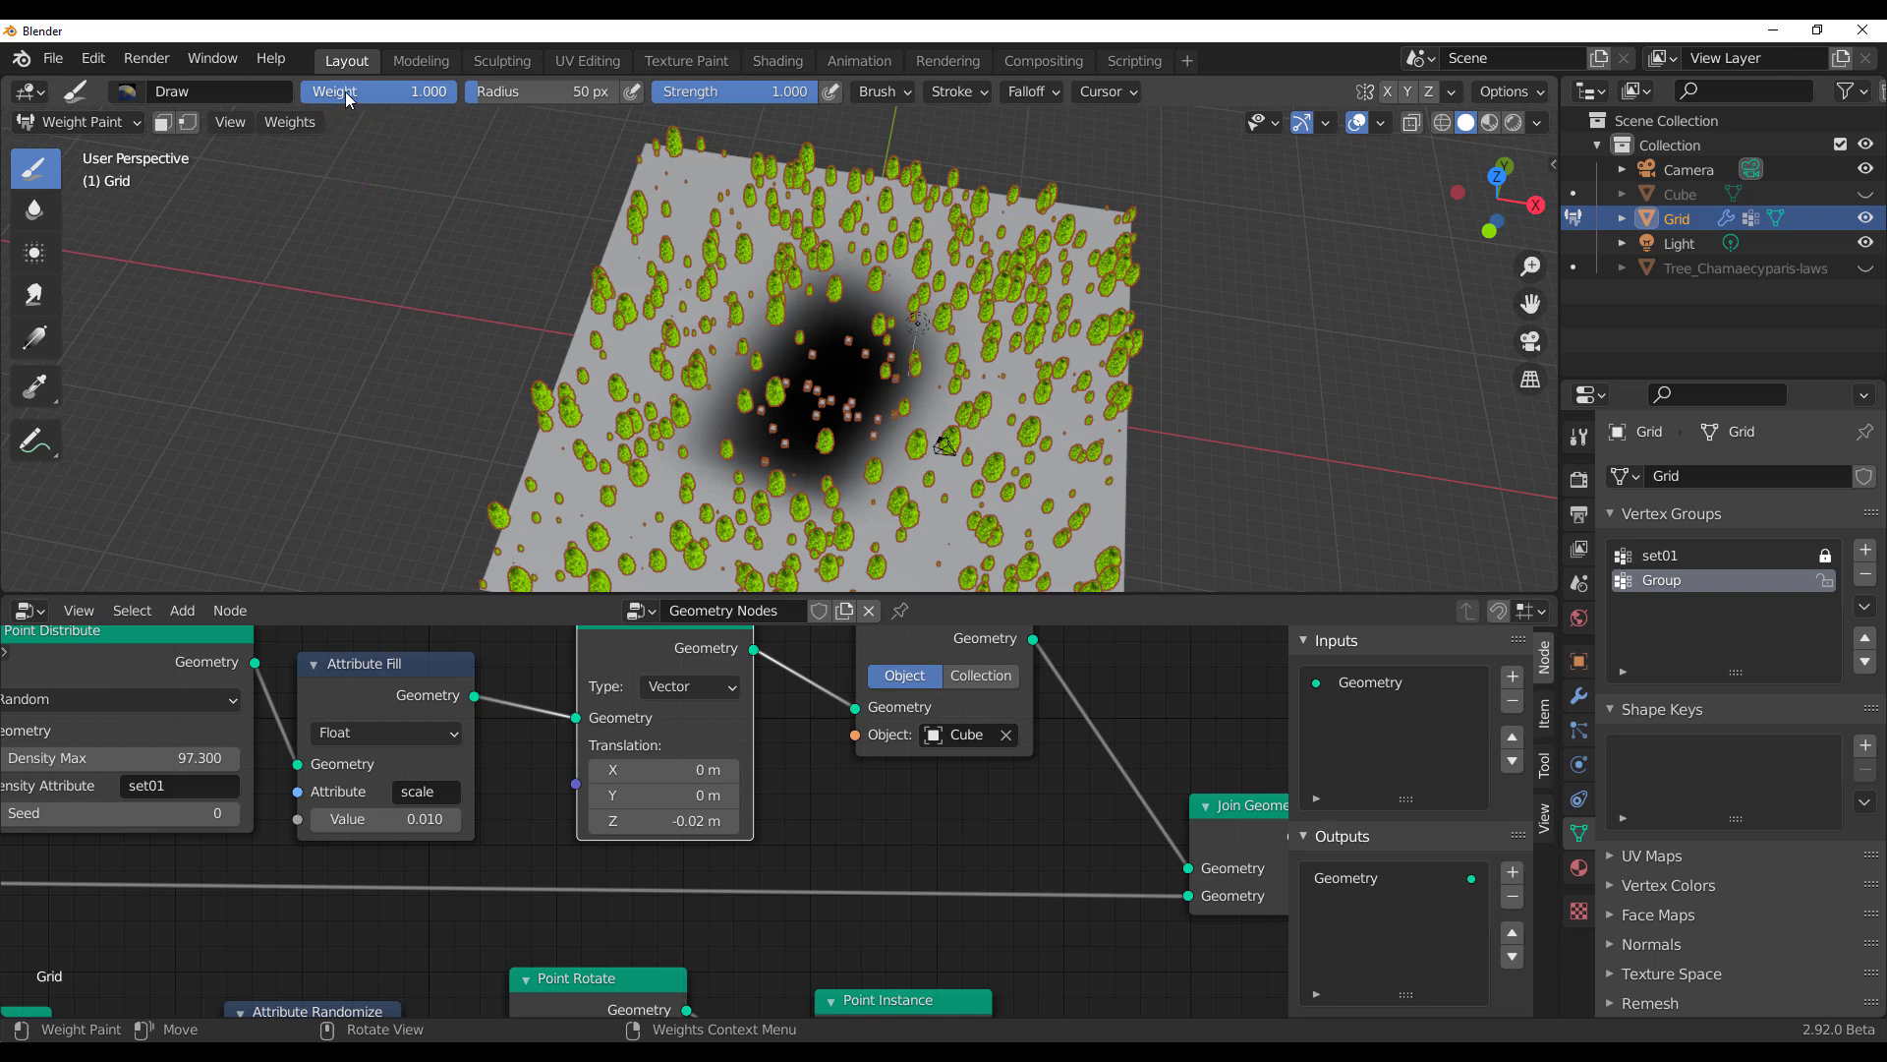
pyautogui.moveTo(859, 380)
pyautogui.mouseDown()
pyautogui.moveTo(1018, 521)
pyautogui.moveTo(1030, 483)
pyautogui.mouseUp()
pyautogui.moveTo(888, 393); pyautogui.dragTo(1037, 445)
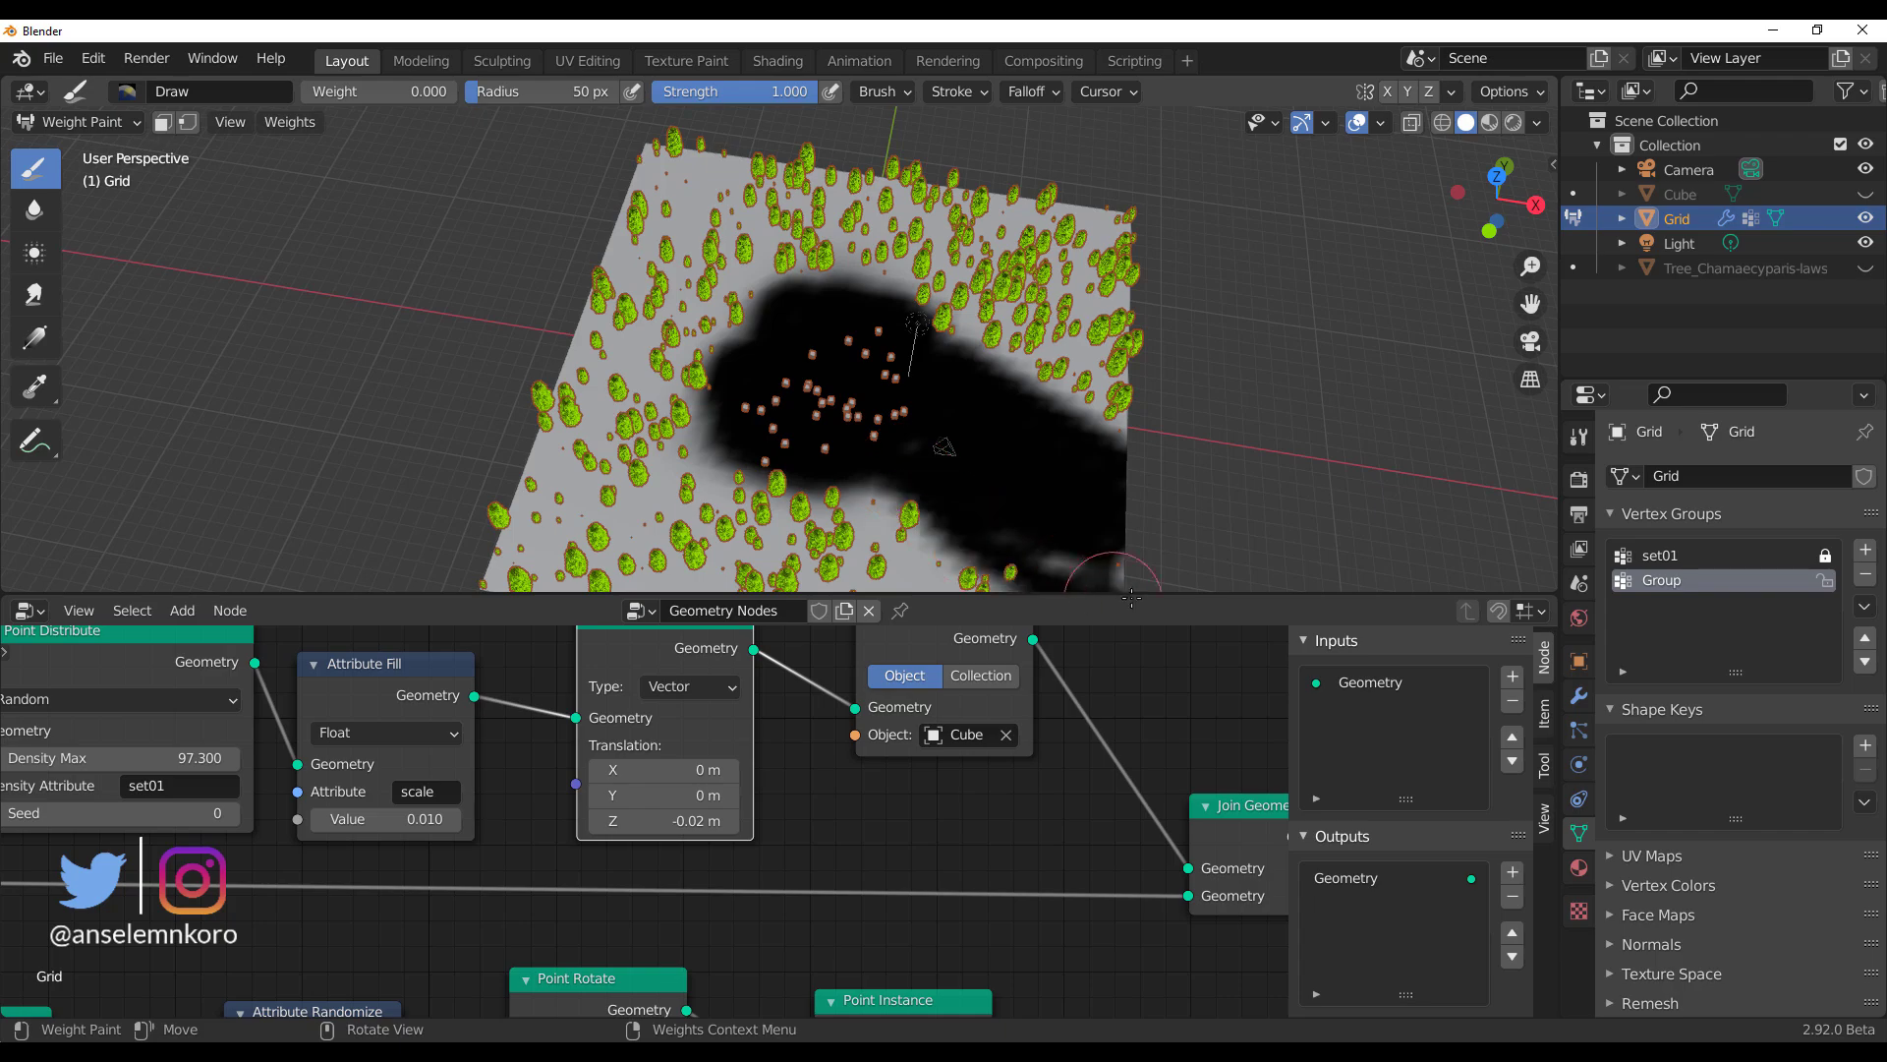
pyautogui.moveTo(931, 358)
pyautogui.mouseDown(button='middle')
pyautogui.moveTo(766, 275)
pyautogui.moveTo(927, 368)
pyautogui.mouseUp(button='middle')
pyautogui.scroll(4, 767, 276)
pyautogui.scroll(-4, 879, 344)
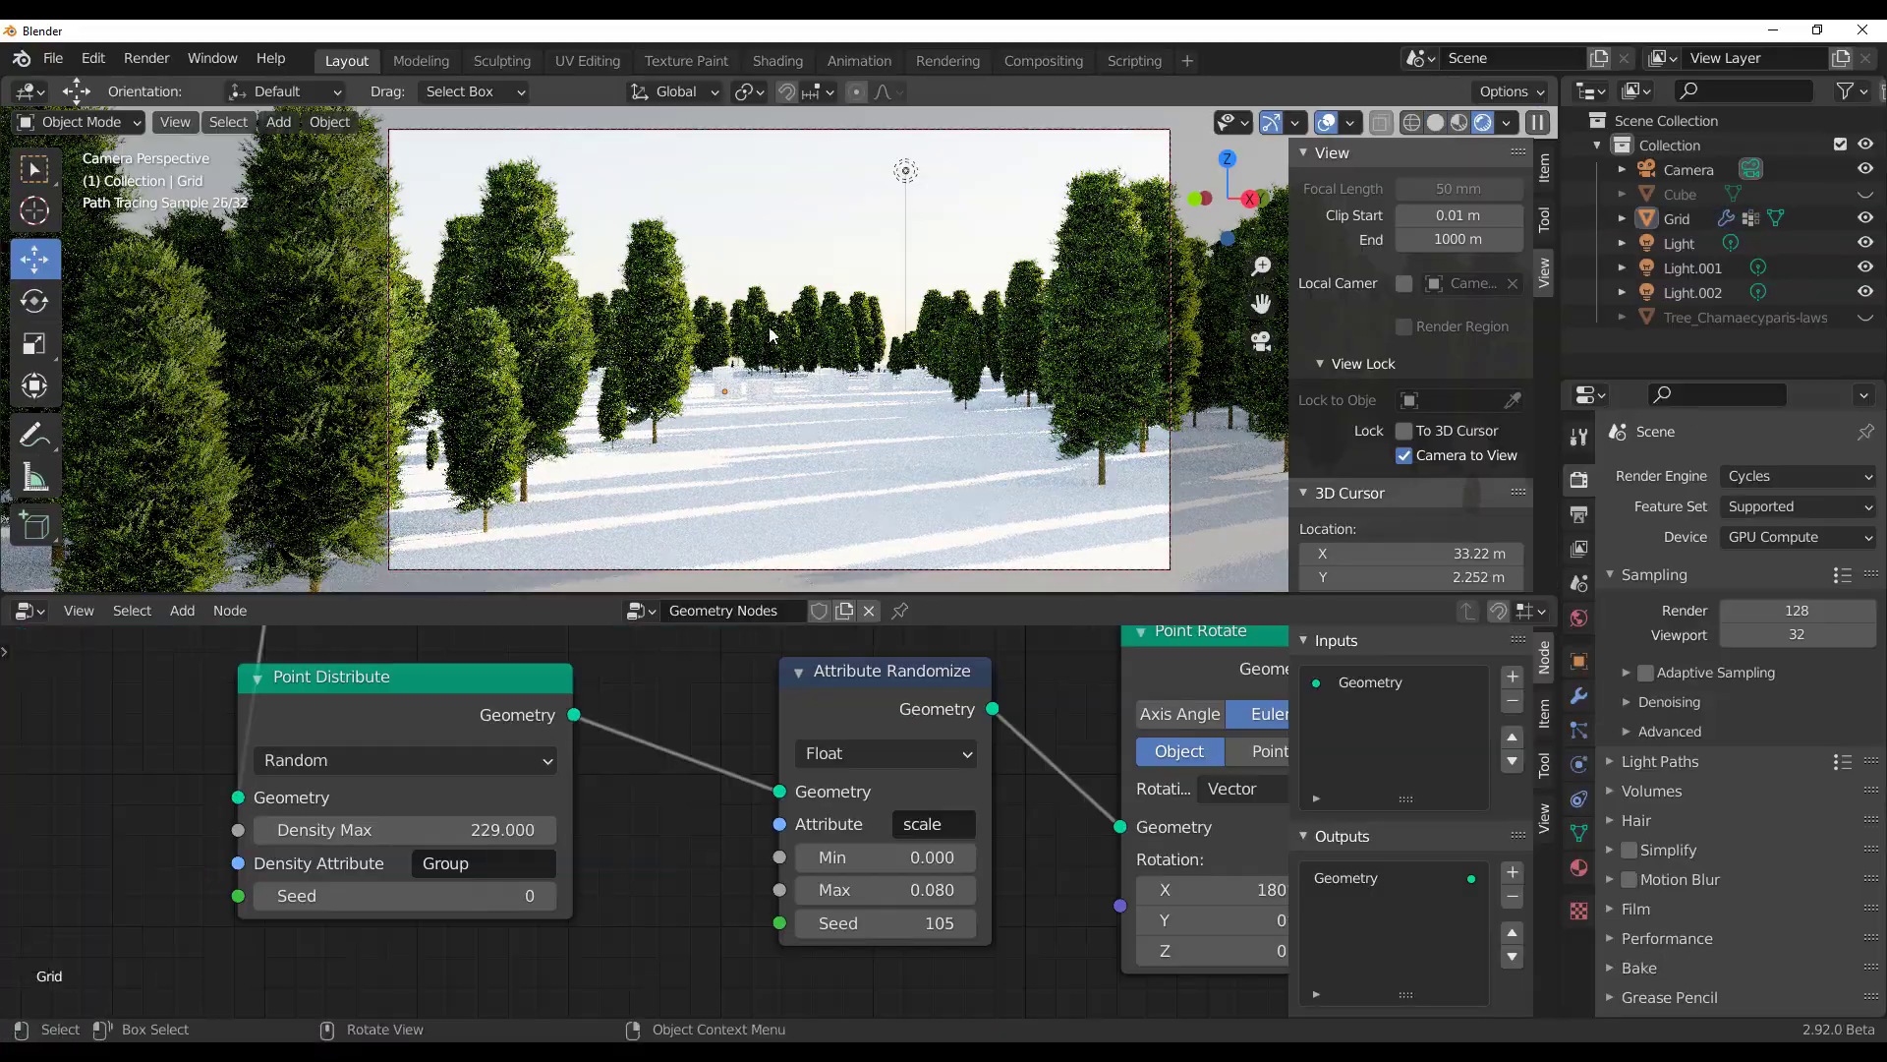
# Step: Select the grid, make set01 the active vertex group and switch to Weight Paint mode
pyautogui.scroll(-3, 586, 906)
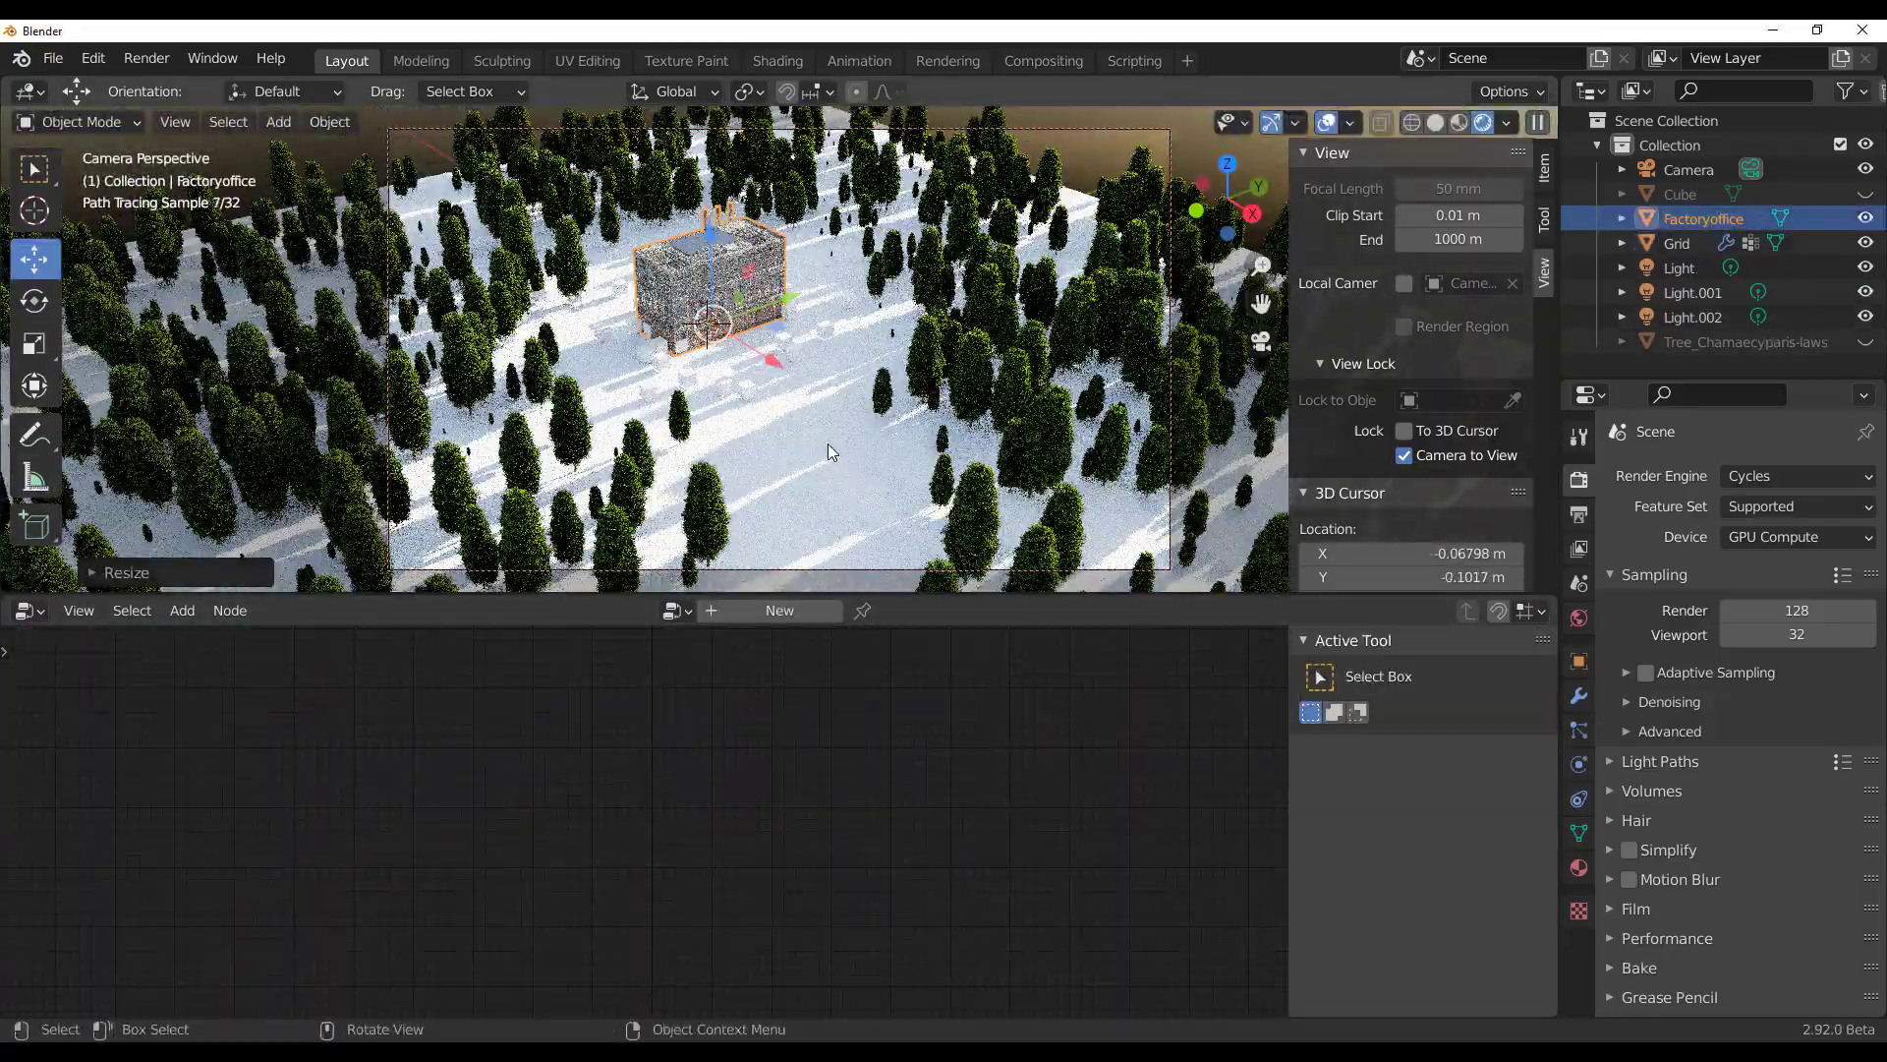
pyautogui.click(721, 414)
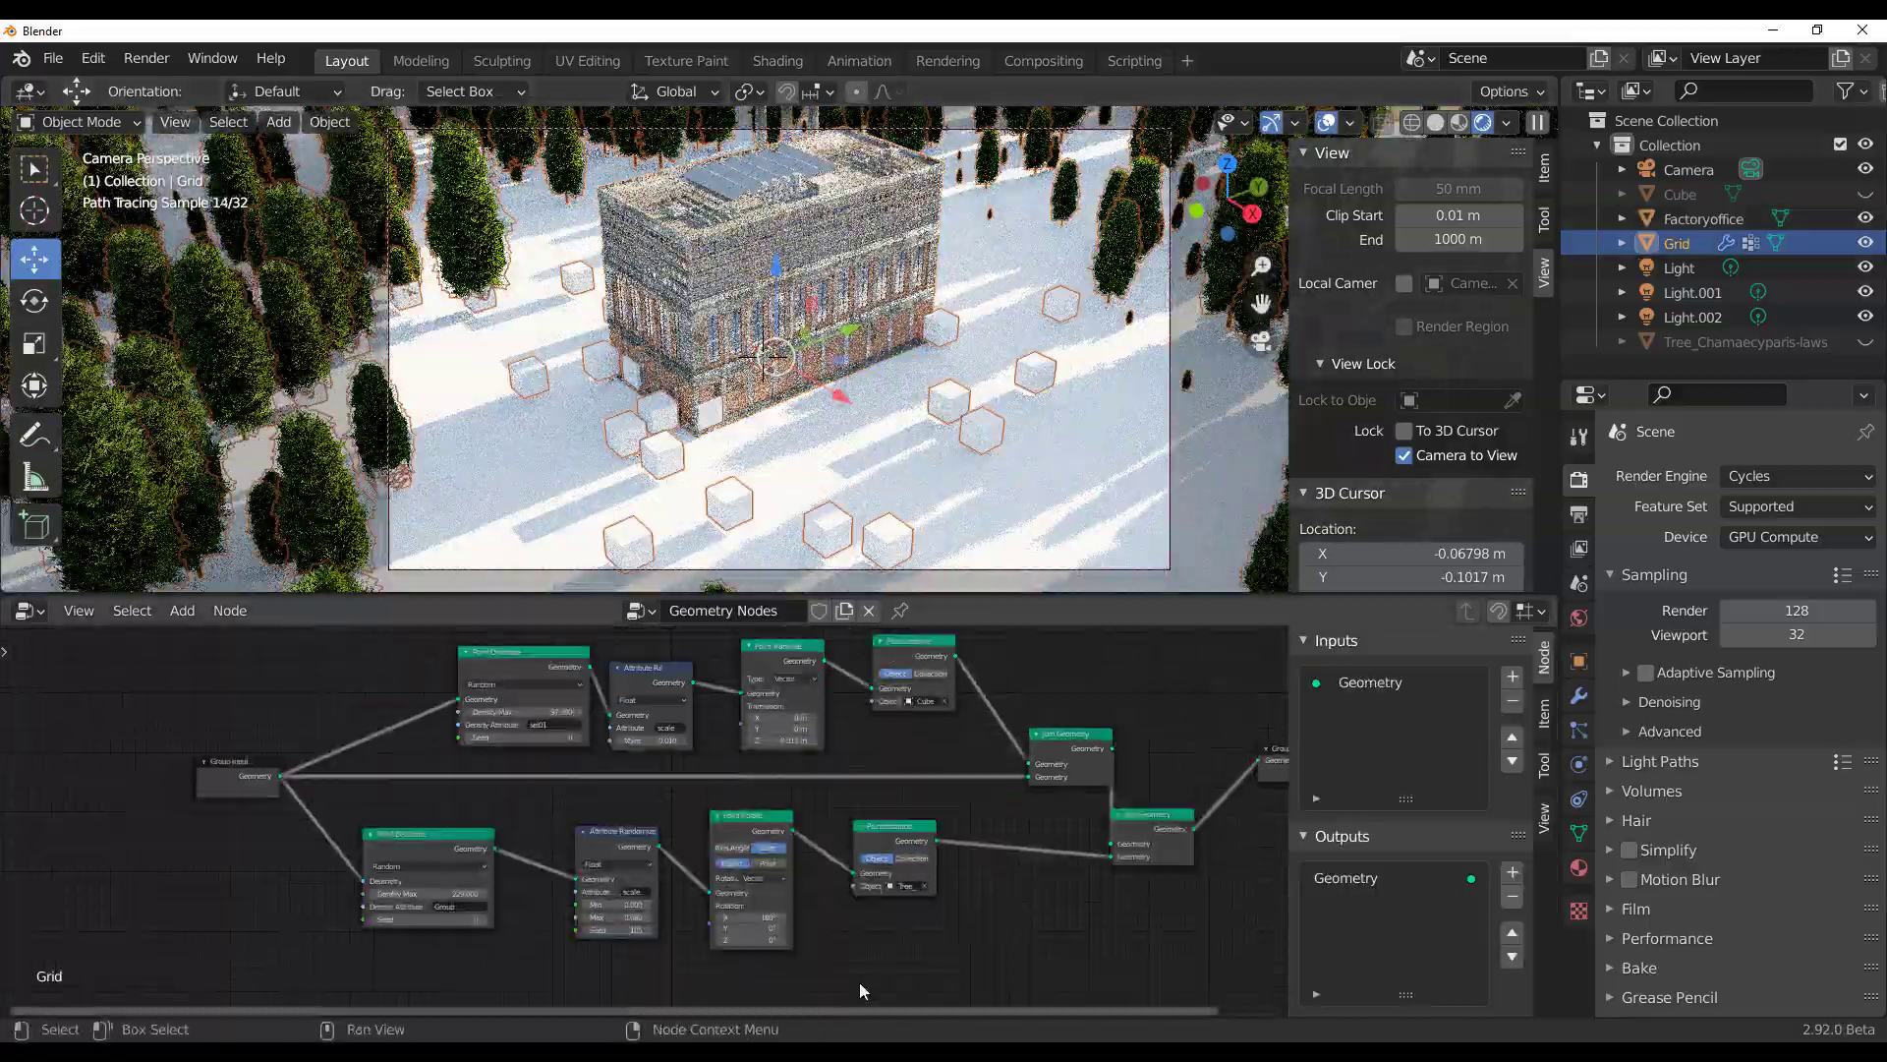
pyautogui.scroll(3, 639, 865)
pyautogui.click(1579, 833)
pyautogui.click(1661, 556)
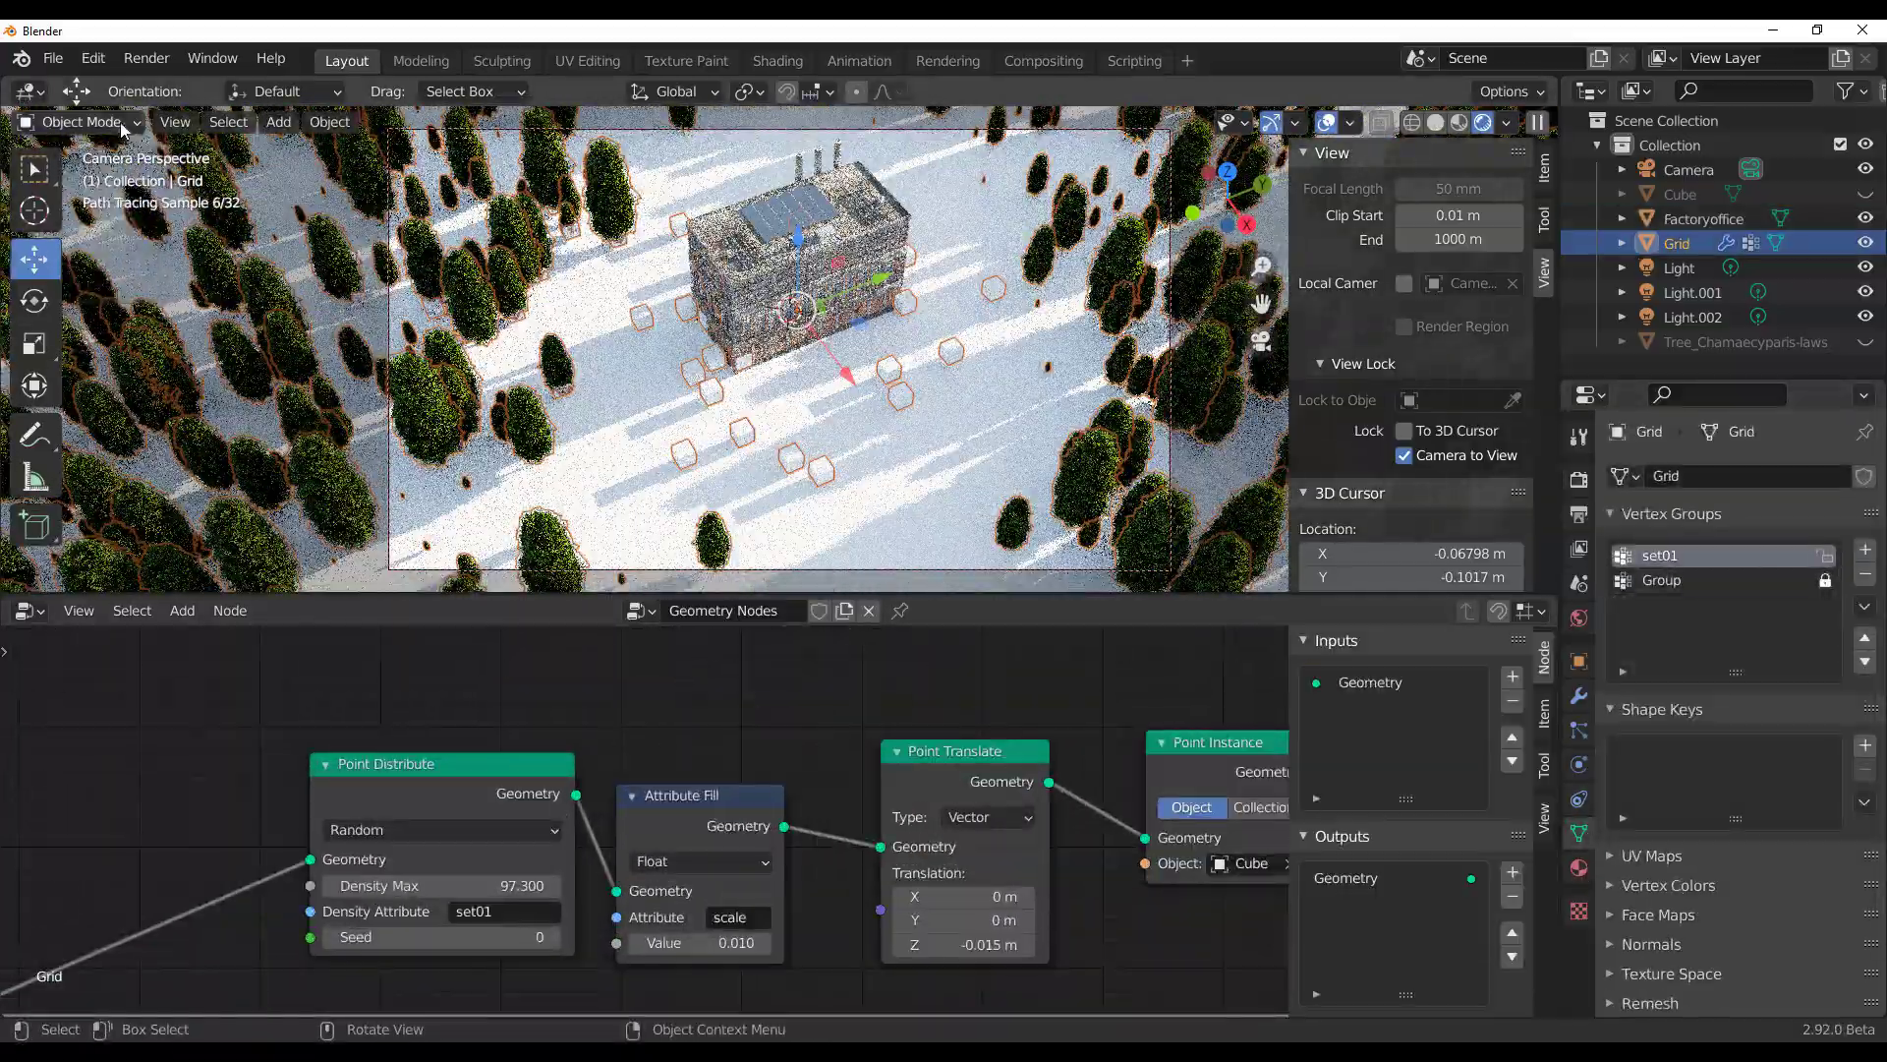
pyautogui.click(79, 121)
pyautogui.click(59, 241)
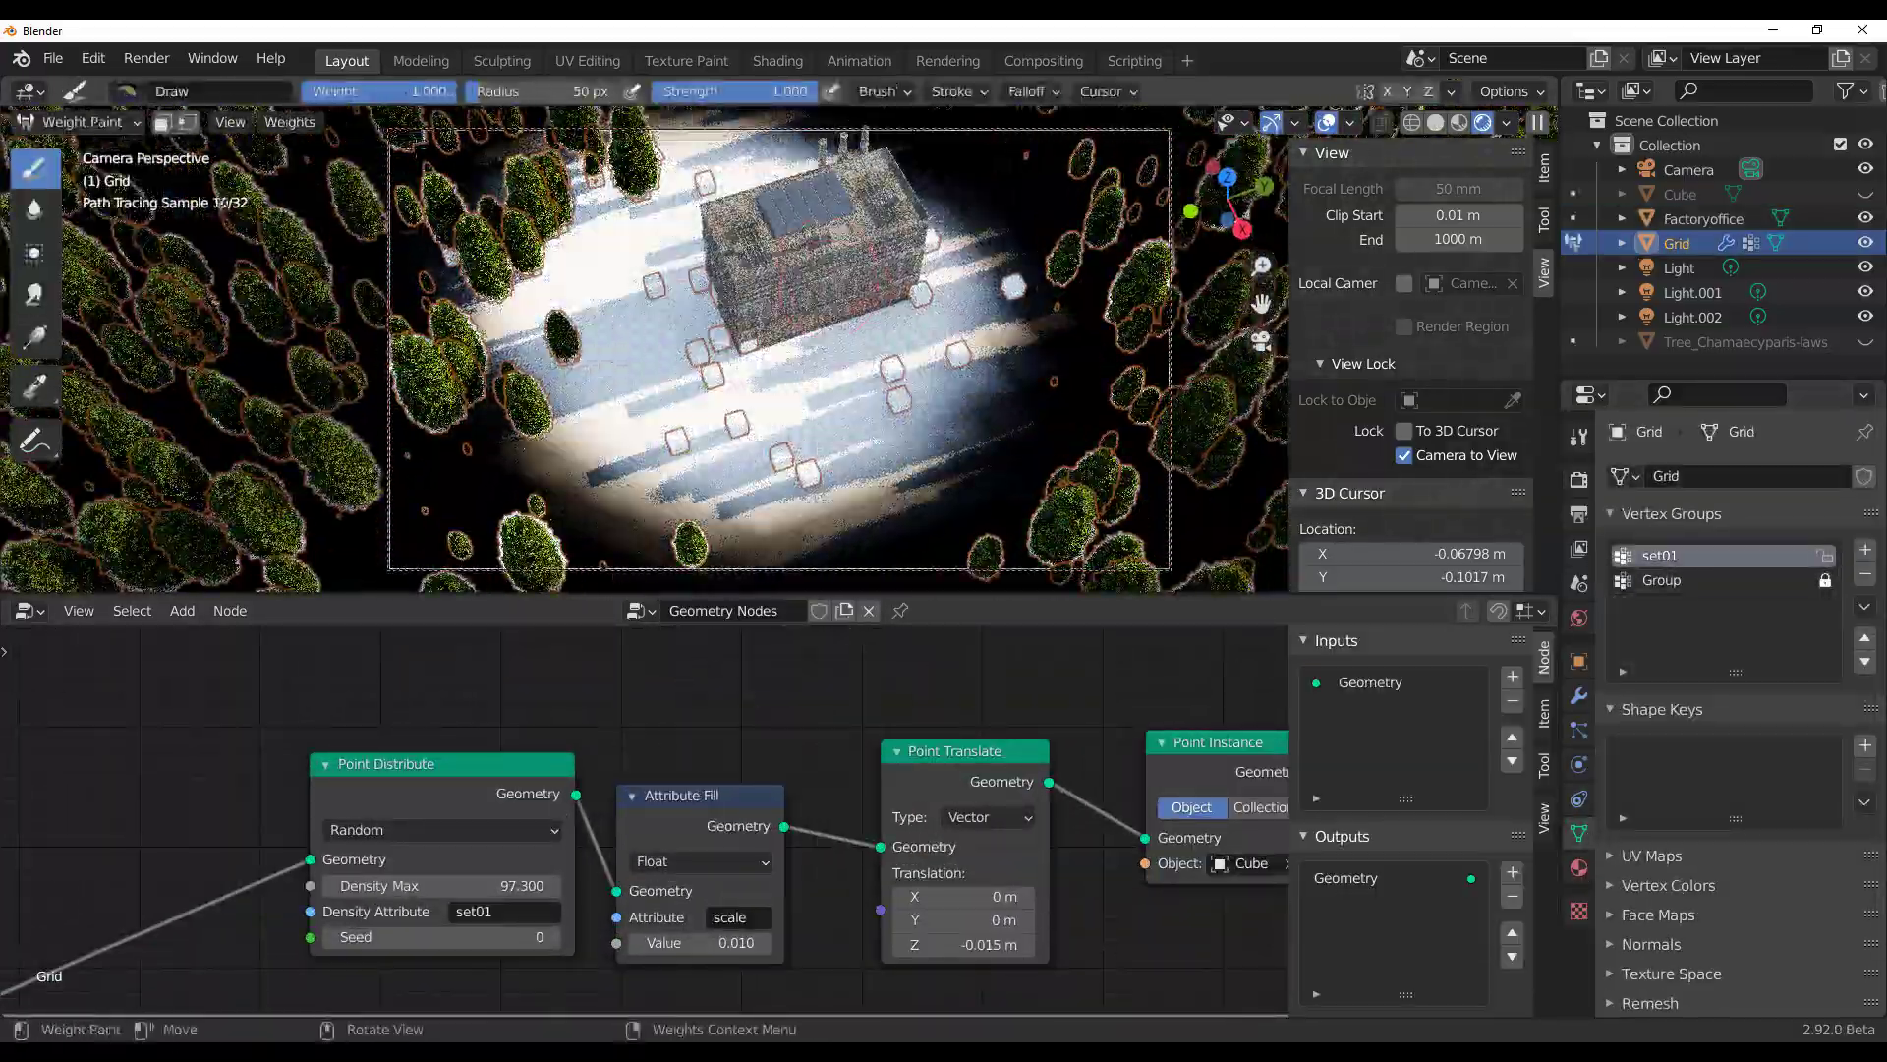
# Step: Lower the weight brush's value for set01, return the grid to Object Mode and deselect everything
pyautogui.moveTo(432, 91); pyautogui.dragTo(303, 91)
pyautogui.moveTo(678, 325)
pyautogui.mouseDown(button='middle')
pyautogui.moveTo(871, 364)
pyautogui.moveTo(949, 295)
pyautogui.moveTo(815, 409)
pyautogui.moveTo(919, 432)
pyautogui.moveTo(898, 319)
pyautogui.moveTo(822, 446)
pyautogui.moveTo(918, 528)
pyautogui.mouseUp(button='middle')
pyautogui.hotkey('shift', 'x')
pyautogui.click(80, 122)
pyautogui.click(84, 152)
pyautogui.hotkey('alt', 'a')
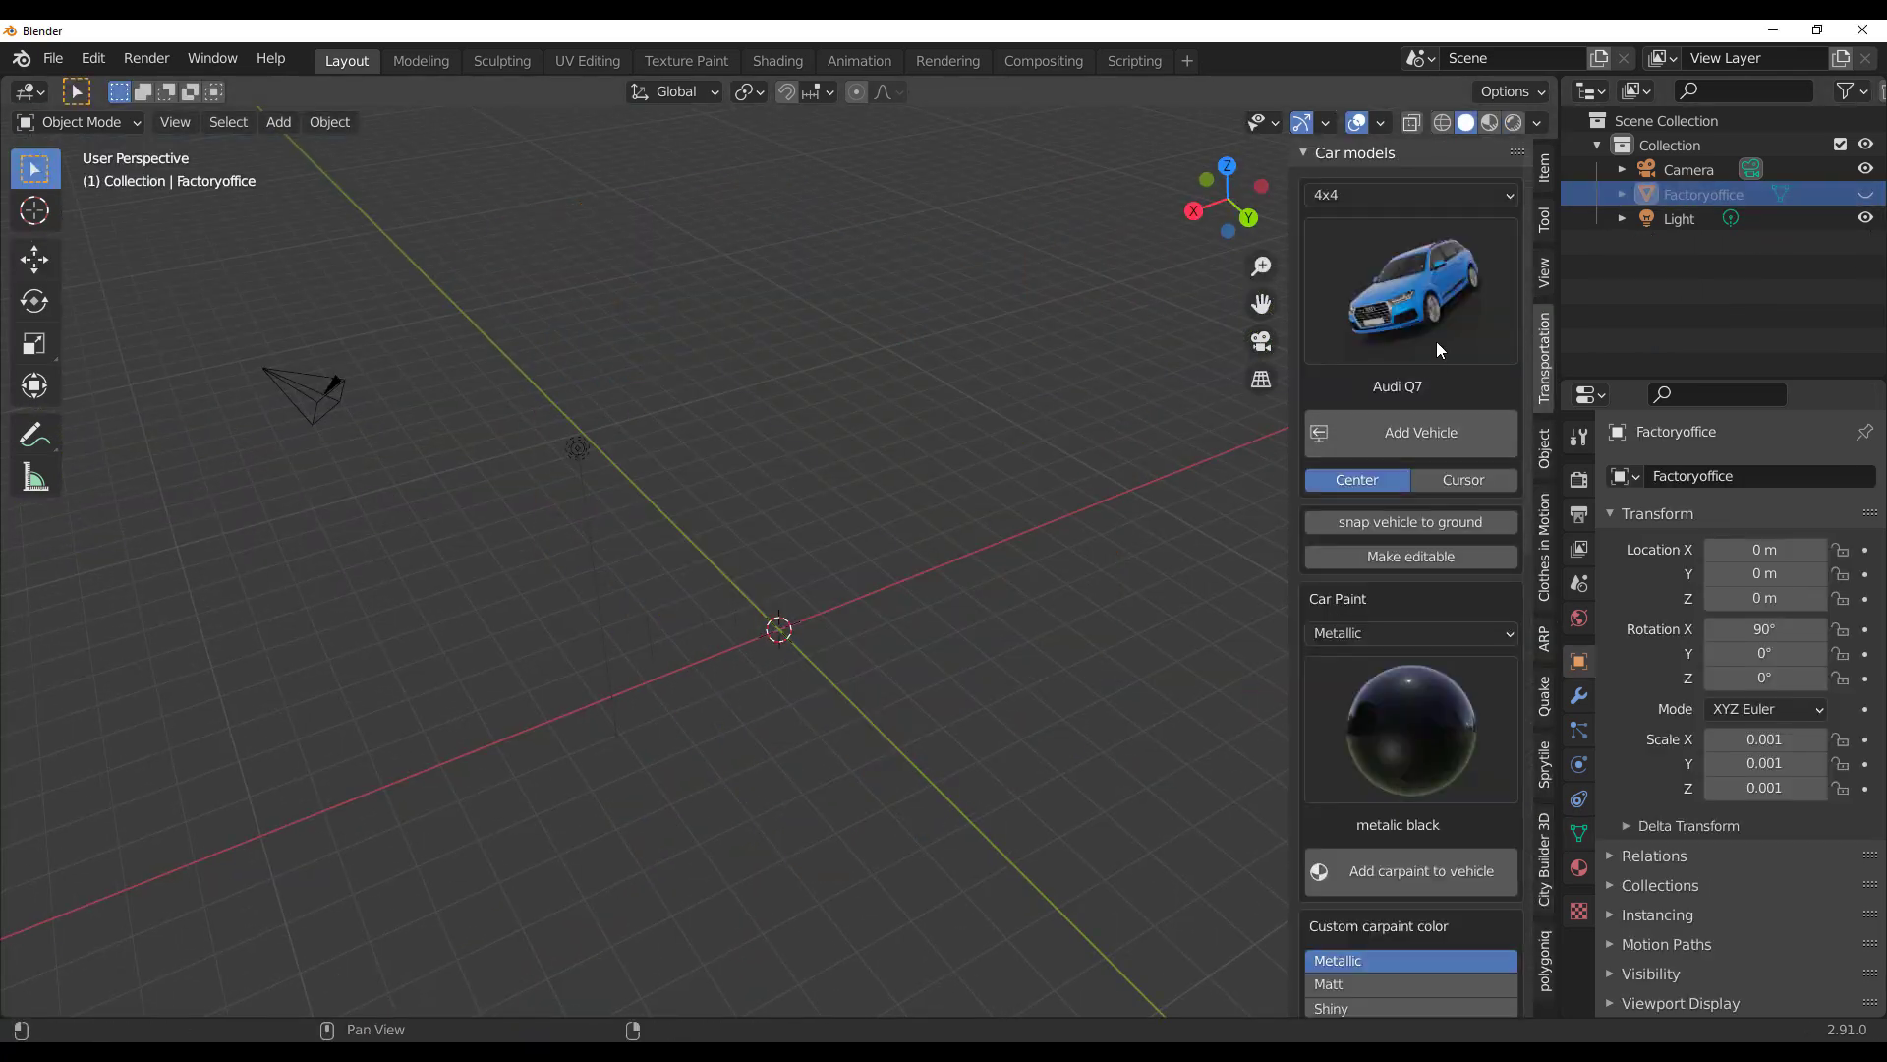
# Step: In the Blender 2.91 window, add the Lamborghini Urus from the 4x4 car models and make it editable
pyautogui.click(1436, 340)
pyautogui.click(1376, 439)
pyautogui.click(1376, 433)
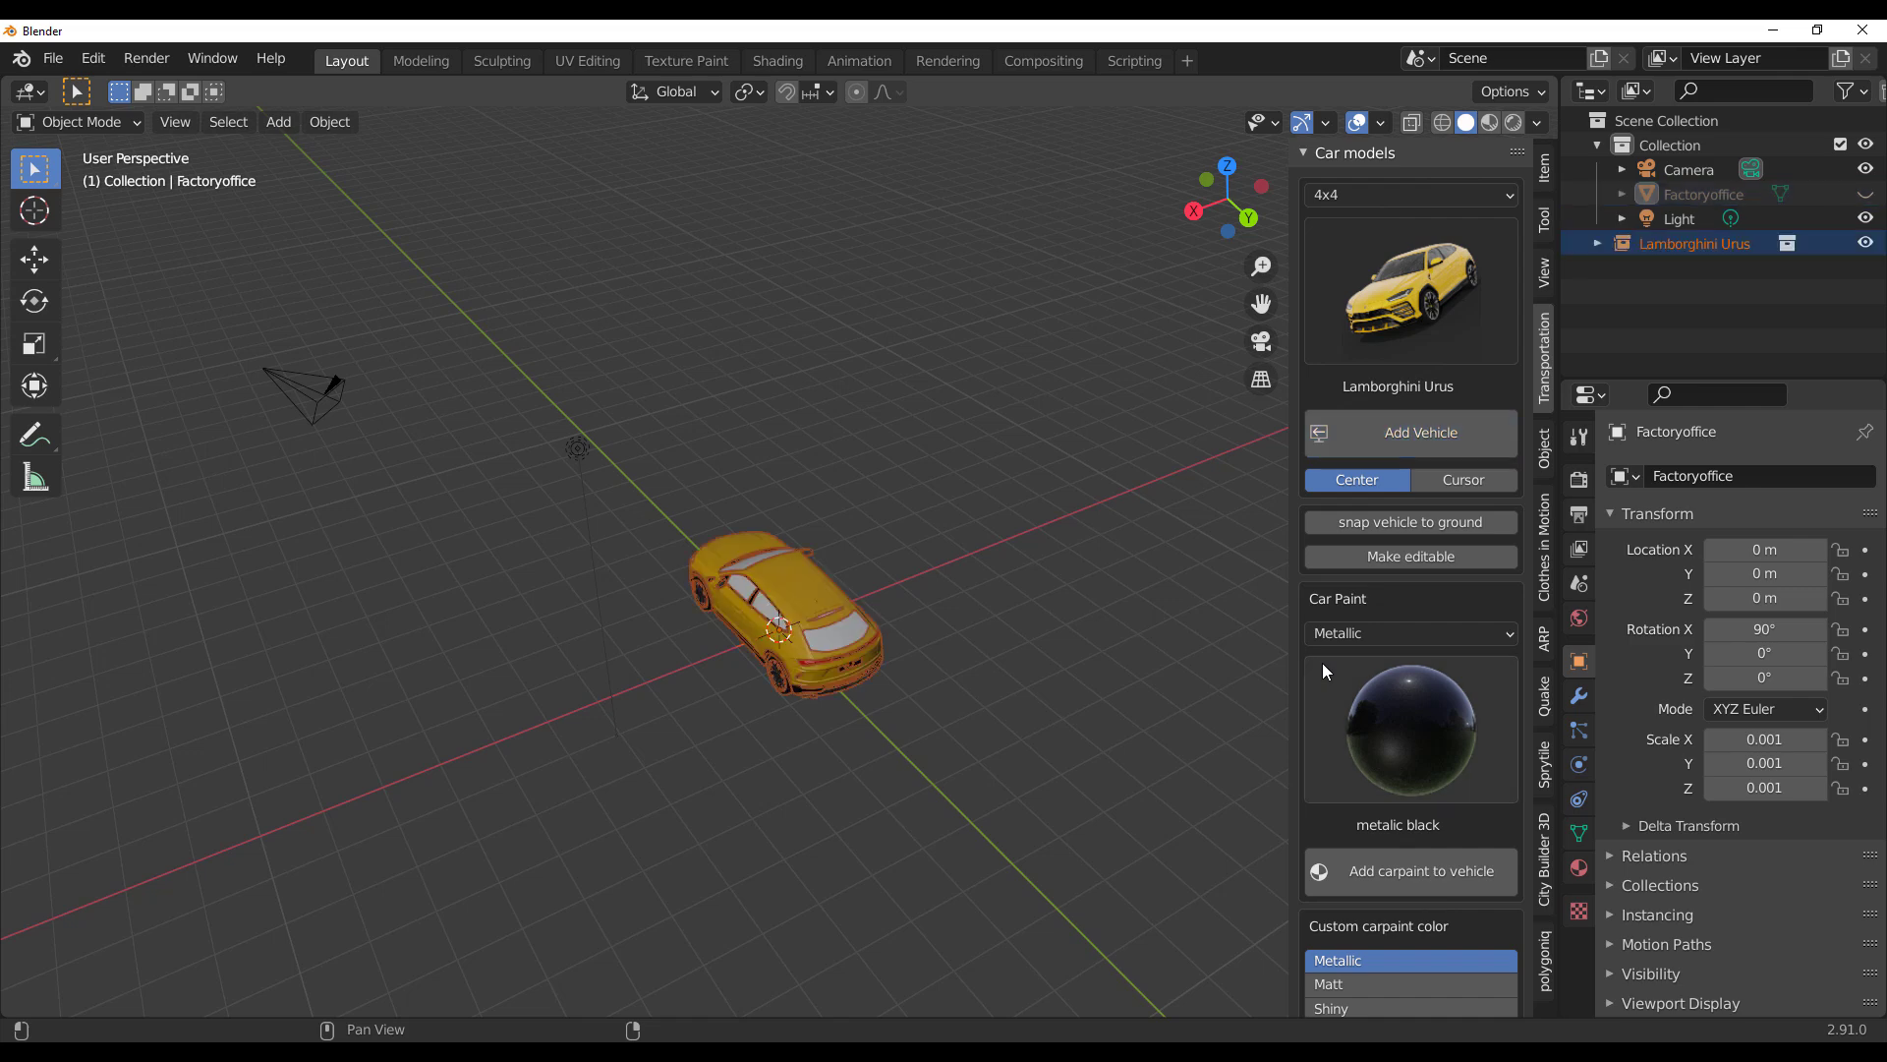
pyautogui.moveTo(826, 719); pyautogui.dragTo(956, 657, button='middle')
pyautogui.scroll(5, 957, 658)
pyautogui.click(957, 658)
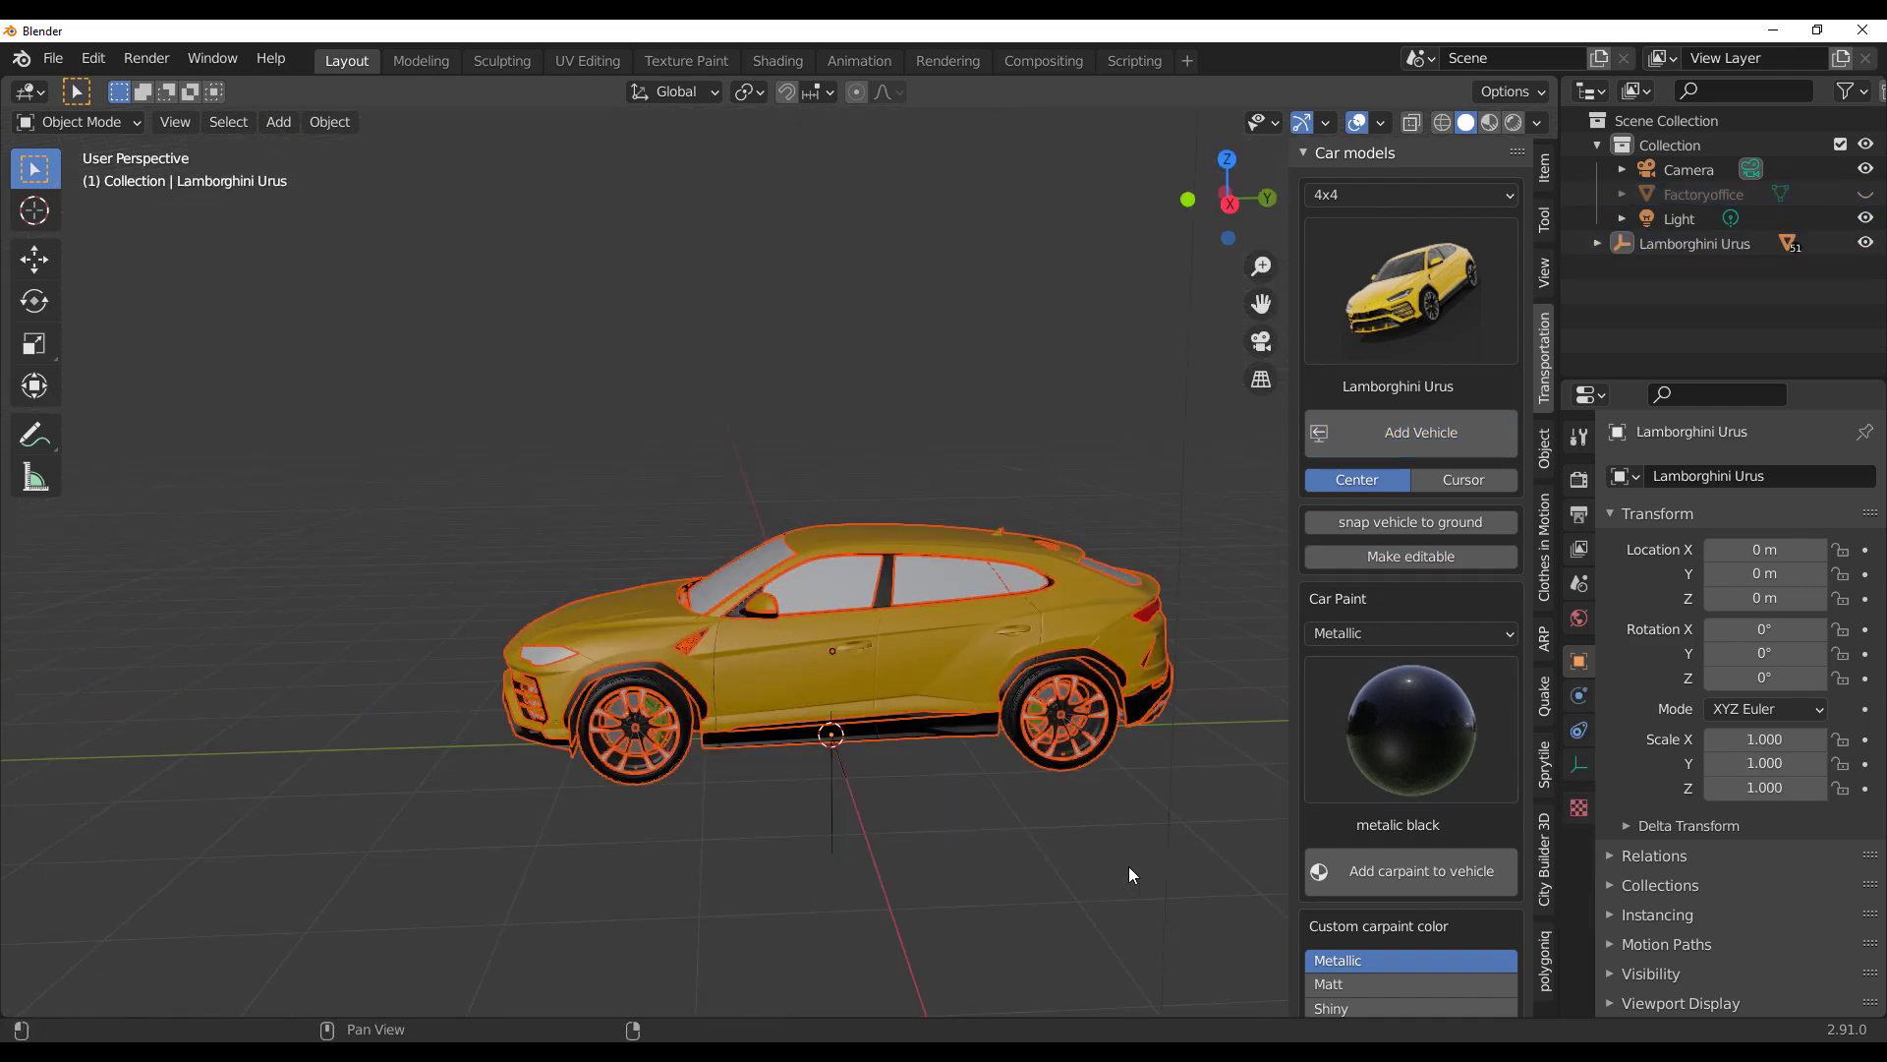
# Step: Select all parts of the Lamborghini Urus and copy them
pyautogui.moveTo(1128, 866); pyautogui.dragTo(1068, 862, button='middle')
pyautogui.click(832, 838)
pyautogui.moveTo(875, 847); pyautogui.dragTo(1002, 891, button='middle')
pyautogui.hotkey('shift', 'space')
pyautogui.press('g')
pyautogui.moveTo(443, 304); pyautogui.dragTo(1265, 938)
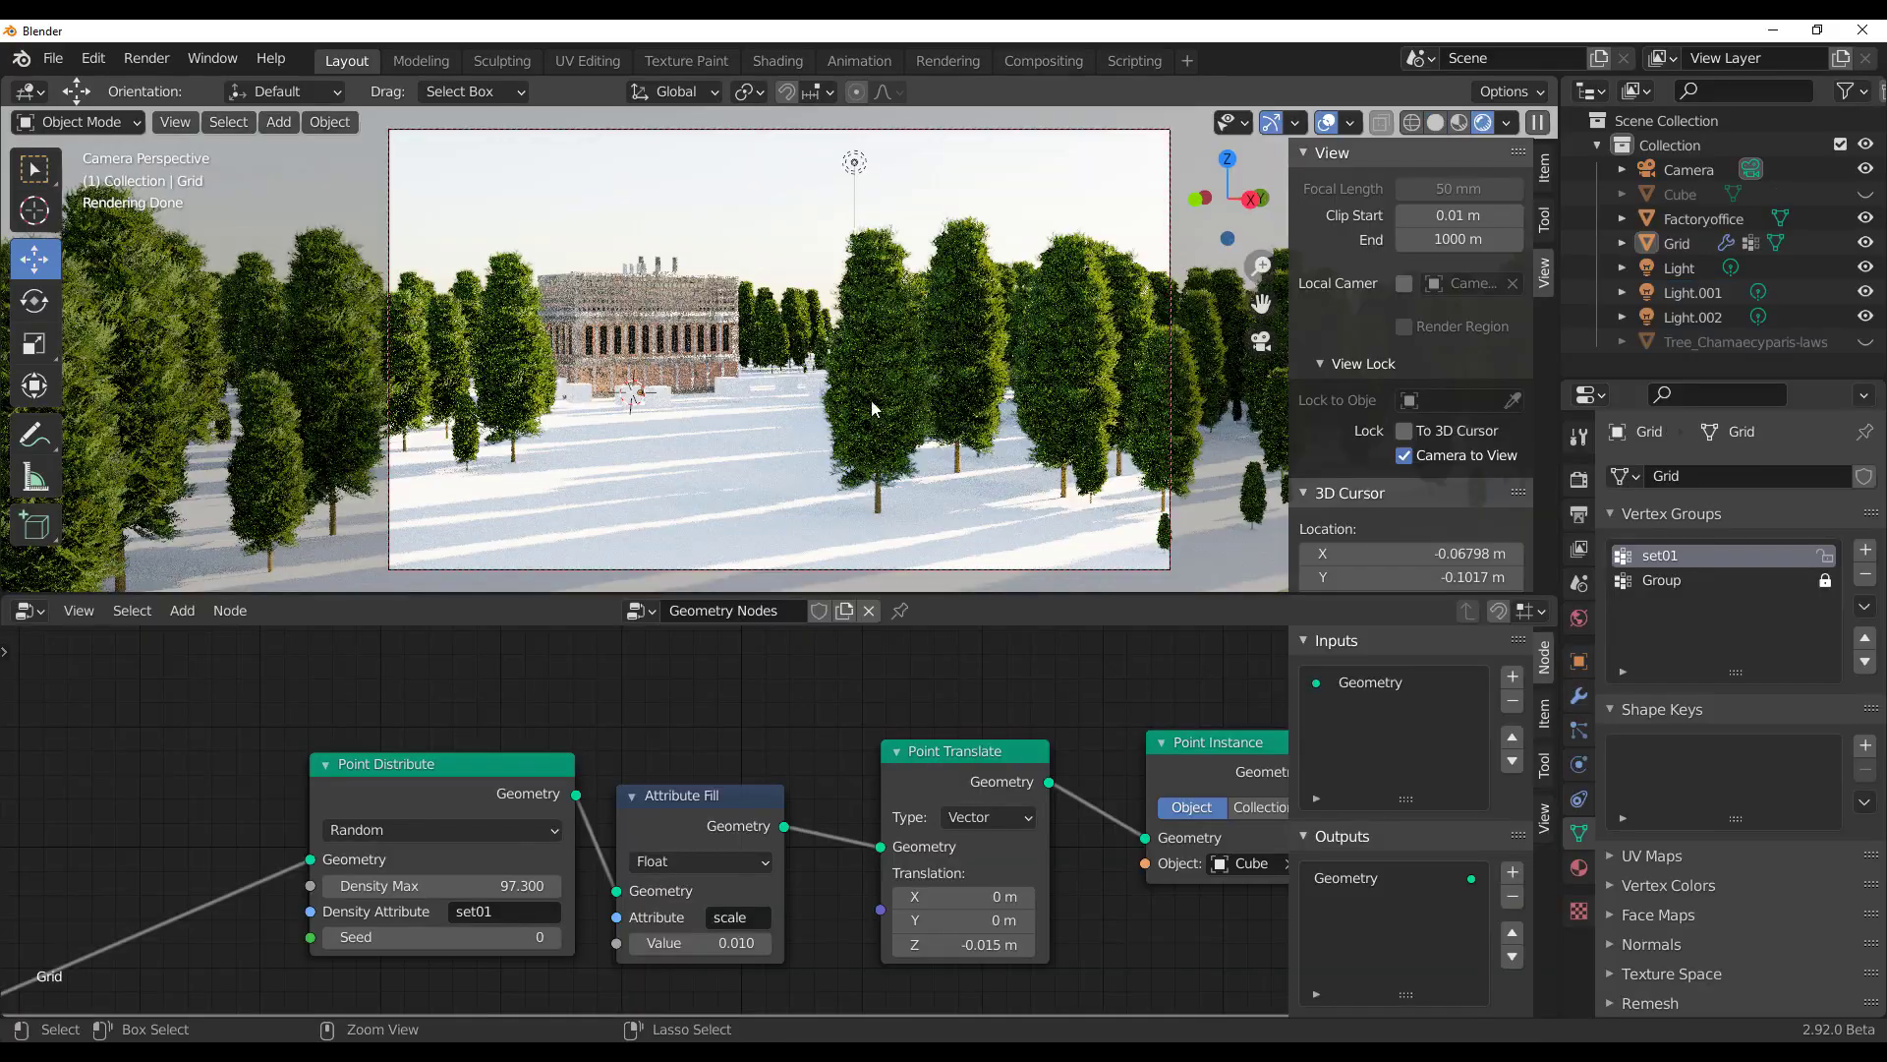
# Step: Paste the car into the snowy forest scene, then scale and place it in front of the factory building
pyautogui.hotkey('ctrl', 'v')
pyautogui.moveTo(872, 408); pyautogui.dragTo(865, 530, button='middle')
pyautogui.press('s')
pyautogui.click(688, 430)
pyautogui.moveTo(688, 429); pyautogui.dragTo(924, 425)
pyautogui.moveTo(924, 424); pyautogui.dragTo(1030, 442, button='middle')
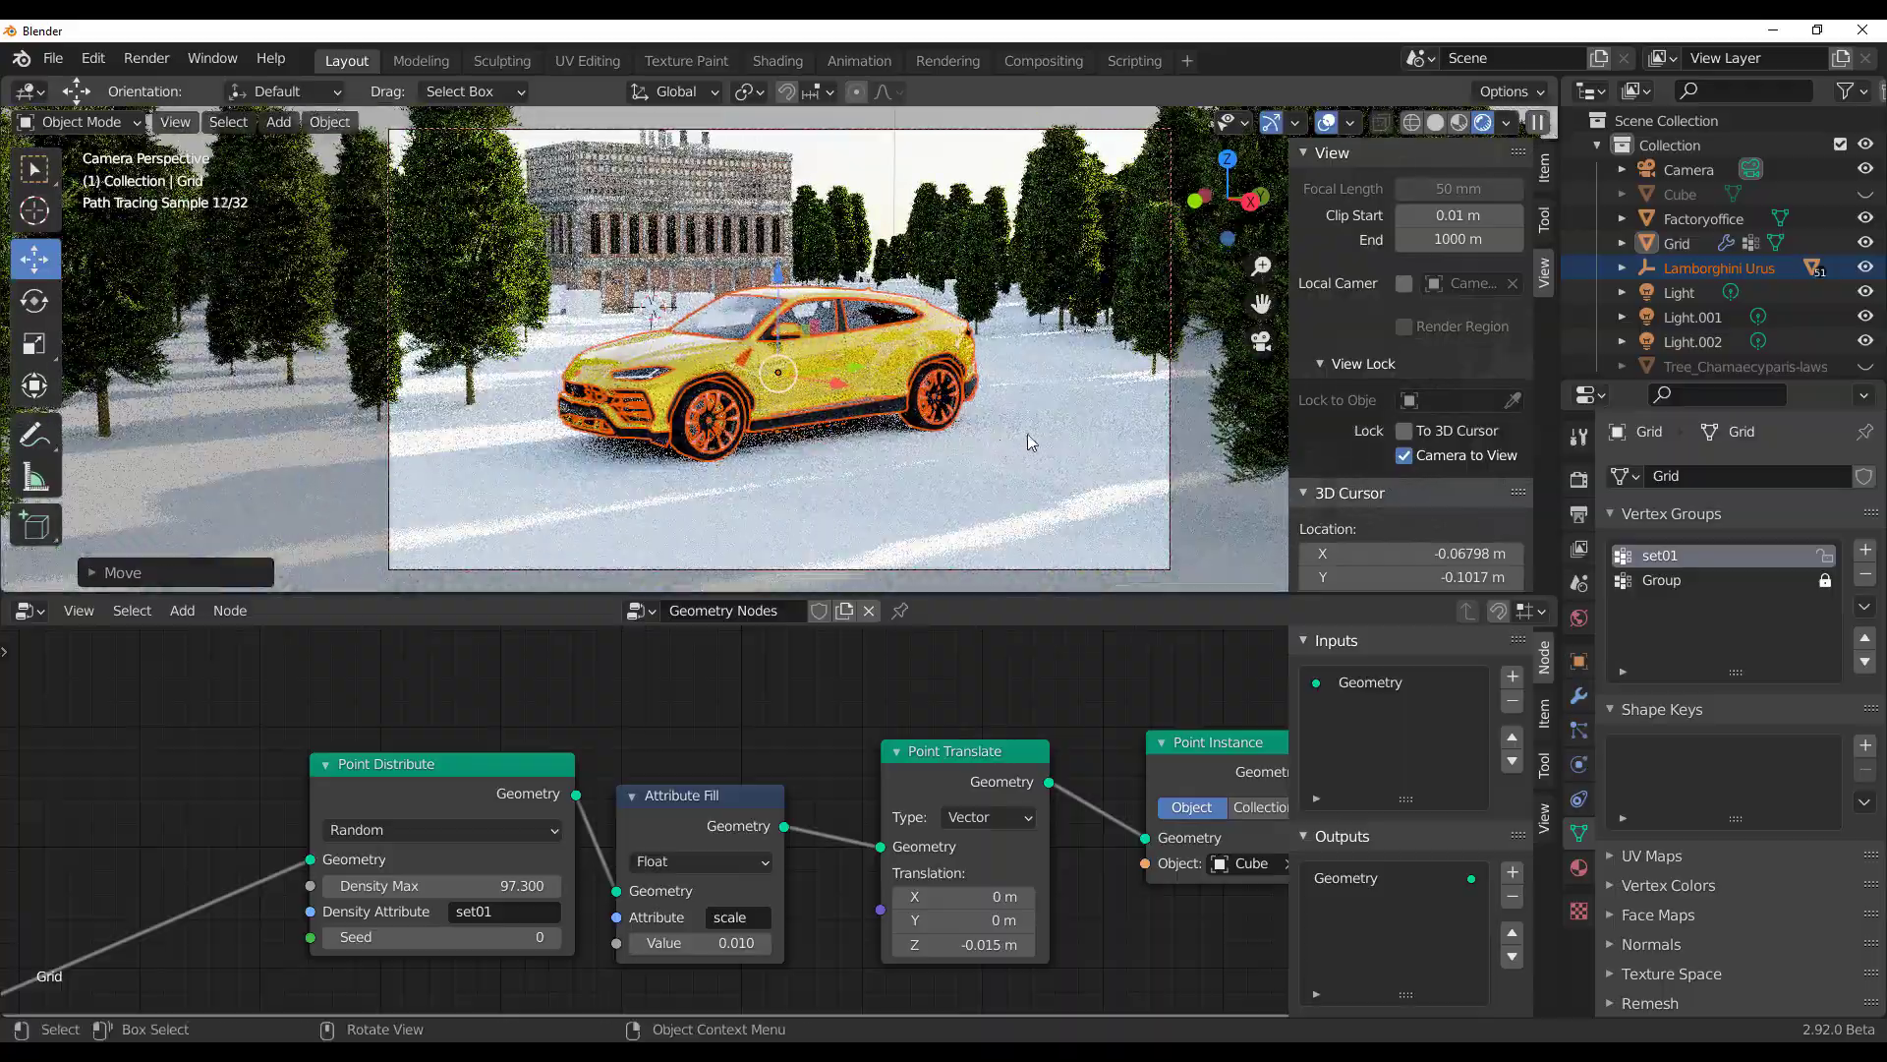
pyautogui.press('s')
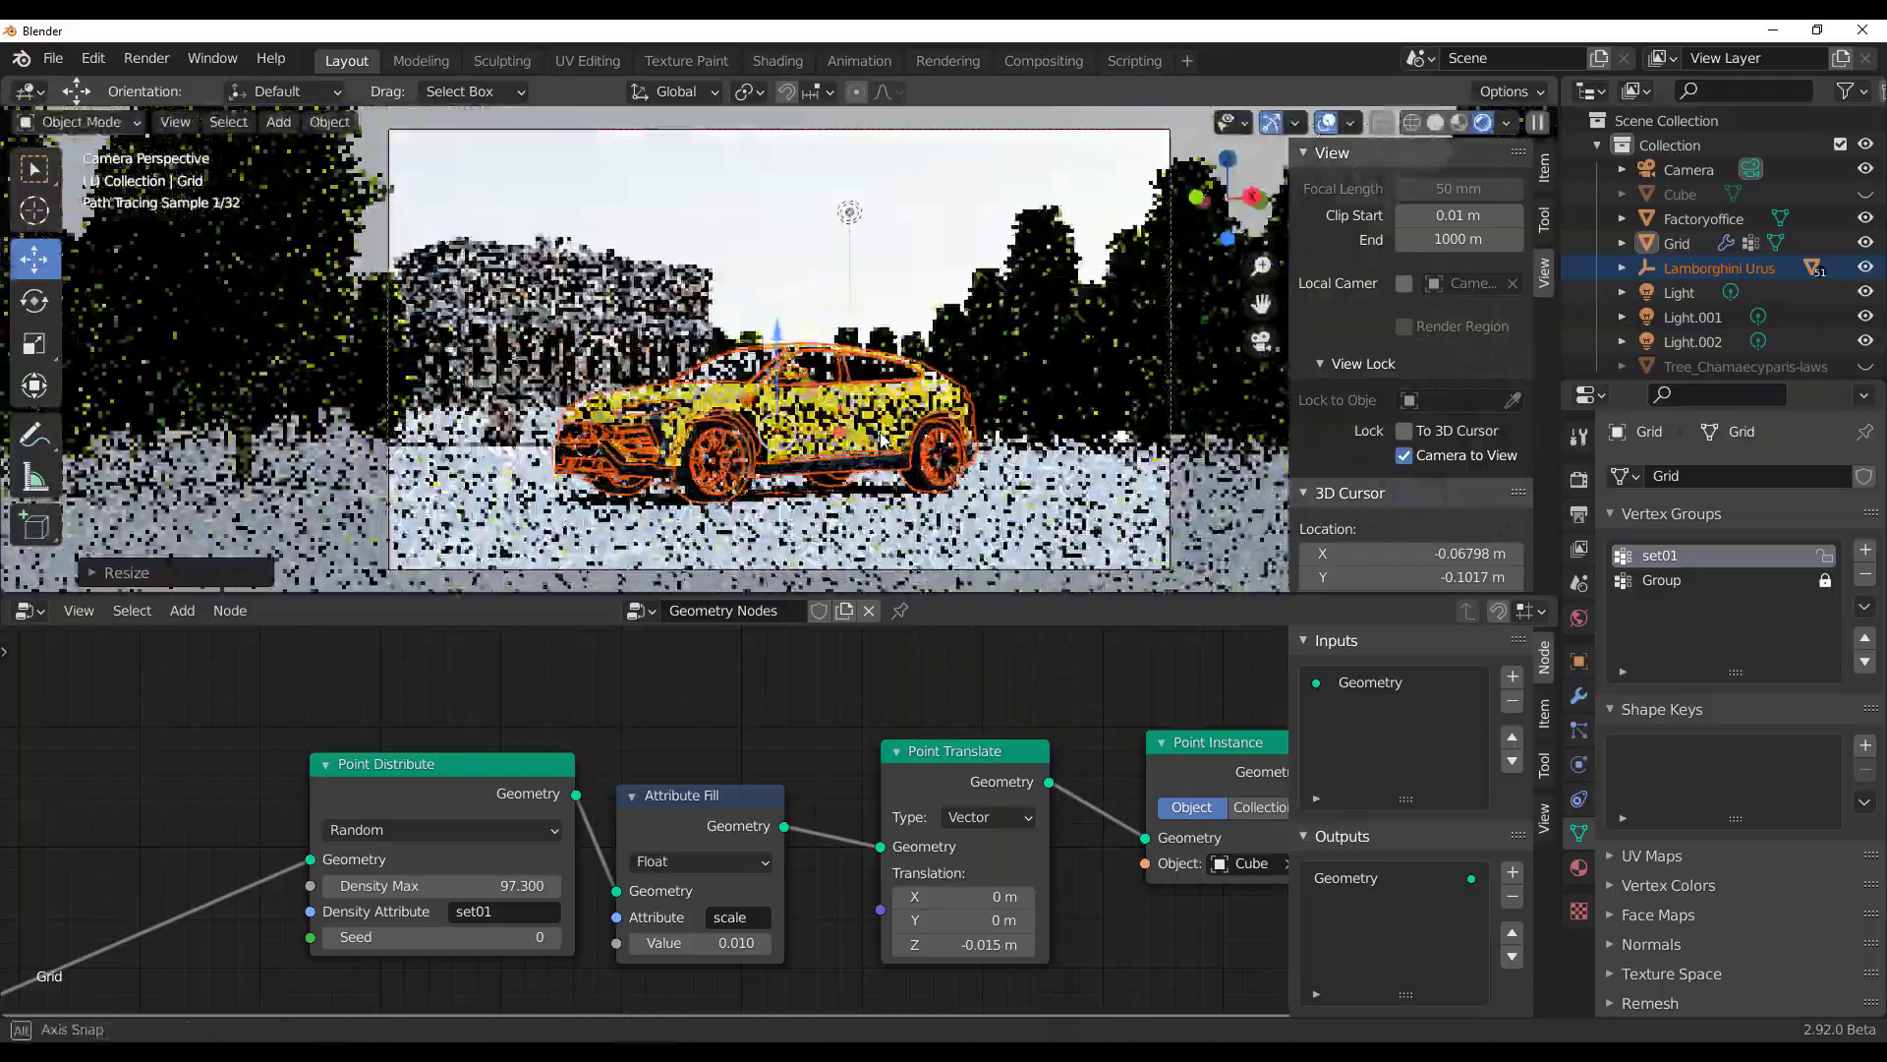
# Step: Rotate the car so its rear faces the camera and fit the camera view in an enlarged 3D viewport
pyautogui.moveTo(881, 440); pyautogui.dragTo(856, 449, button='middle')
pyautogui.hotkey('shift', 'space')
pyautogui.press('r')
pyautogui.moveTo(737, 440); pyautogui.dragTo(827, 521)
pyautogui.moveTo(828, 521); pyautogui.dragTo(946, 509, button='middle')
pyautogui.moveTo(947, 595); pyautogui.dragTo(960, 875)
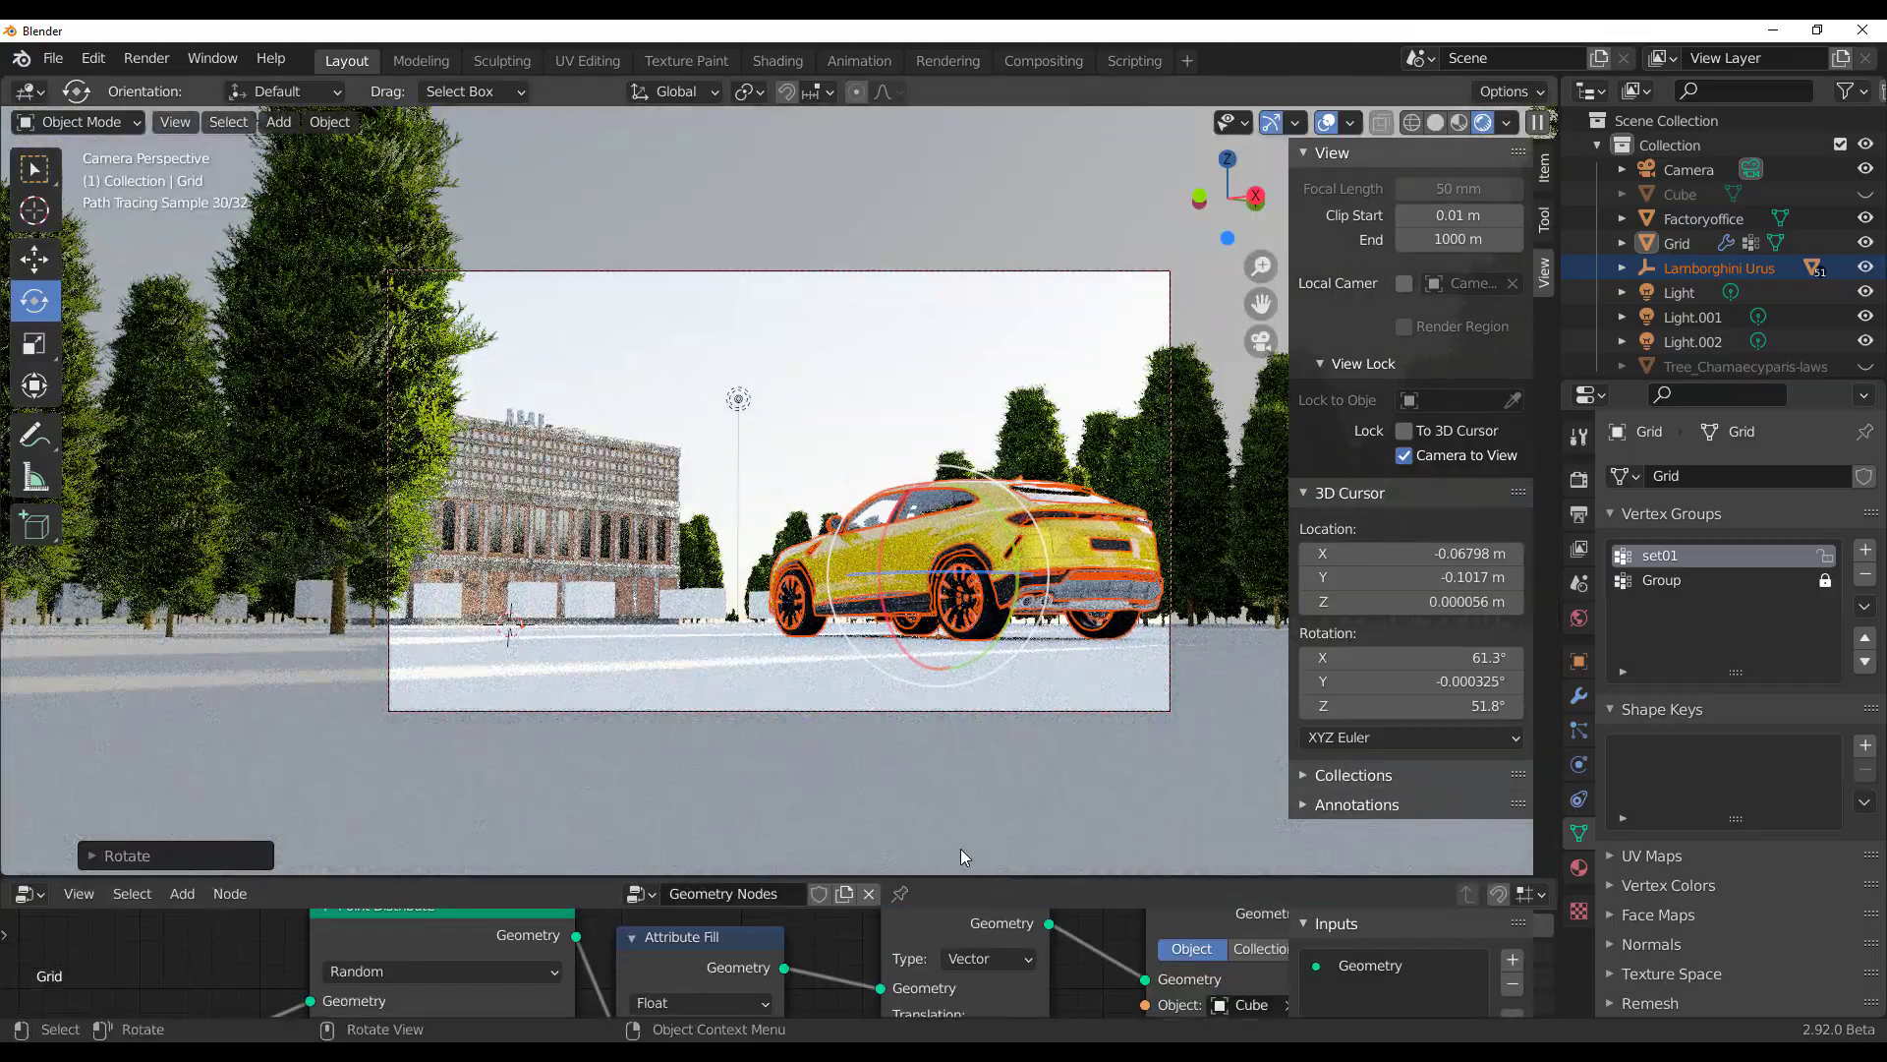
pyautogui.press('Home')
# Step: Select the grid and set the Z translation of the cube chain's Point Translate node to -0.01 m
pyautogui.click(898, 861)
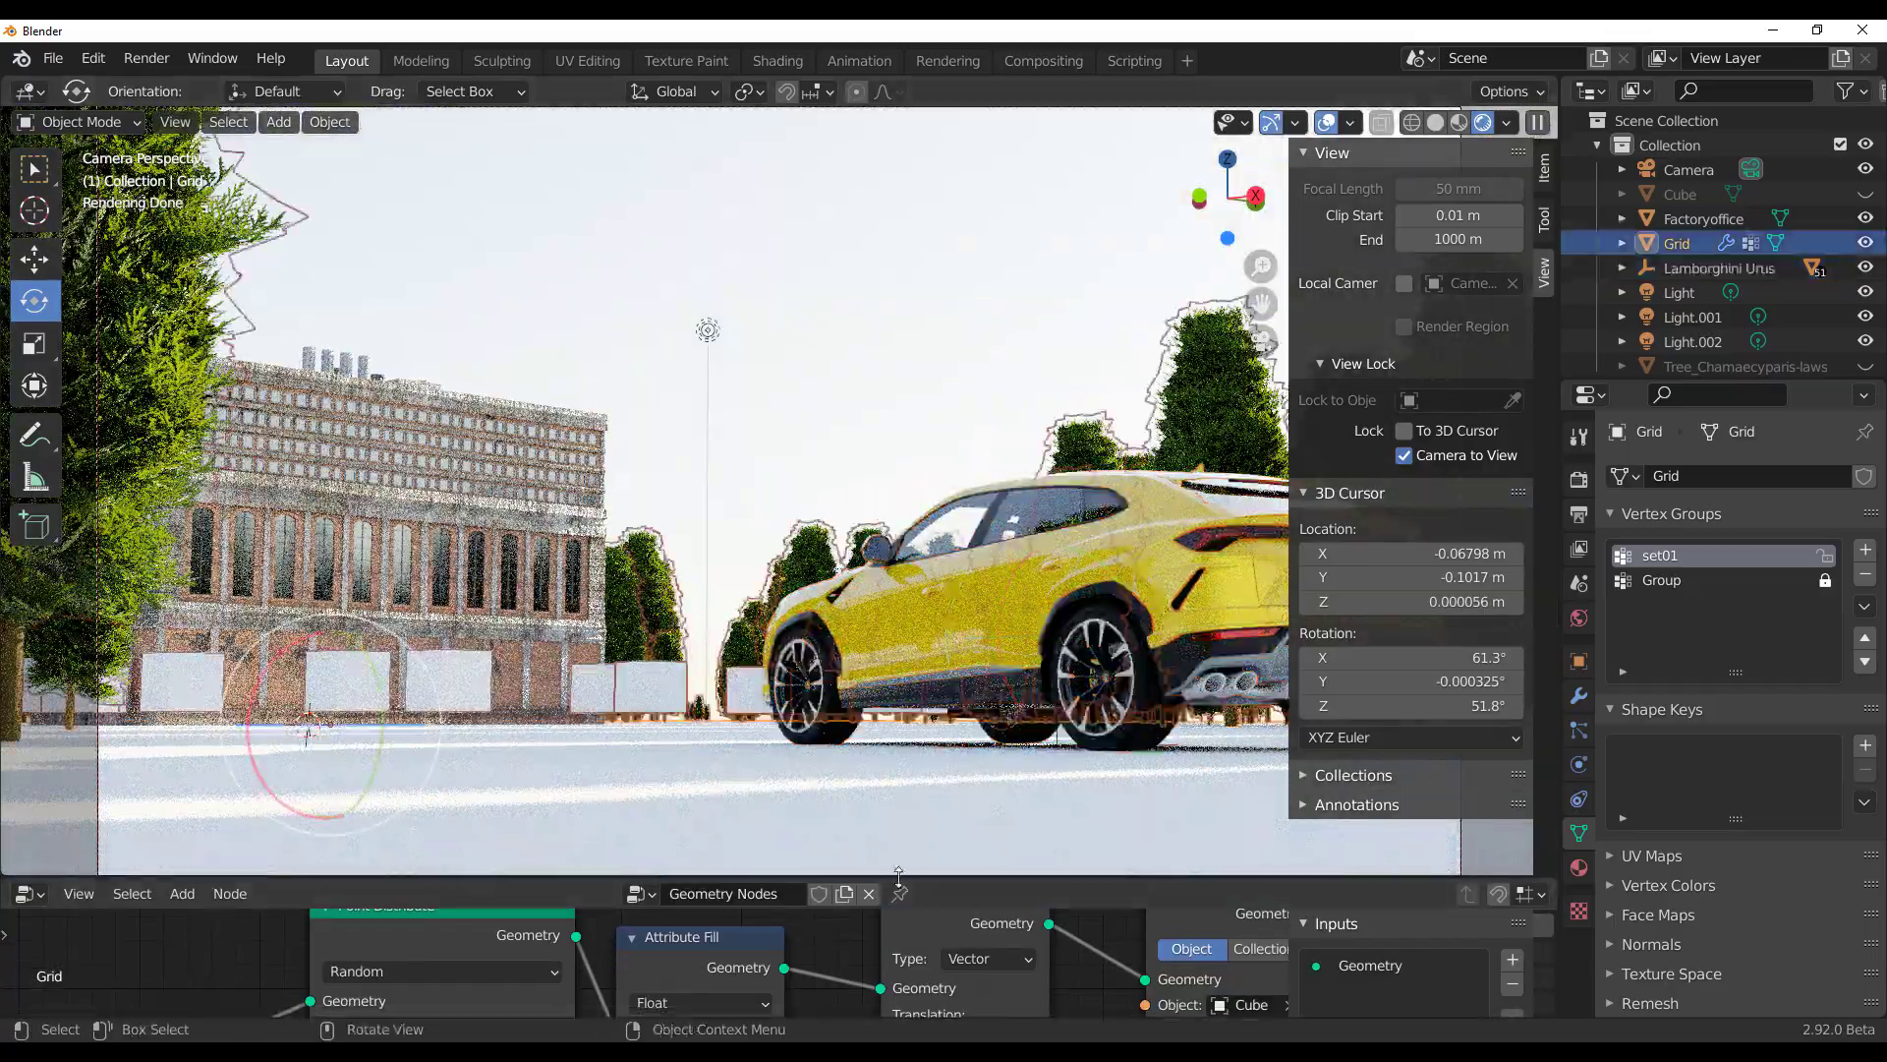
pyautogui.moveTo(899, 876); pyautogui.dragTo(898, 742)
pyautogui.scroll(-9, 865, 885)
pyautogui.scroll(8, 788, 948)
pyautogui.moveTo(788, 948); pyautogui.dragTo(863, 826, button='middle')
pyautogui.scroll(4, 845, 916)
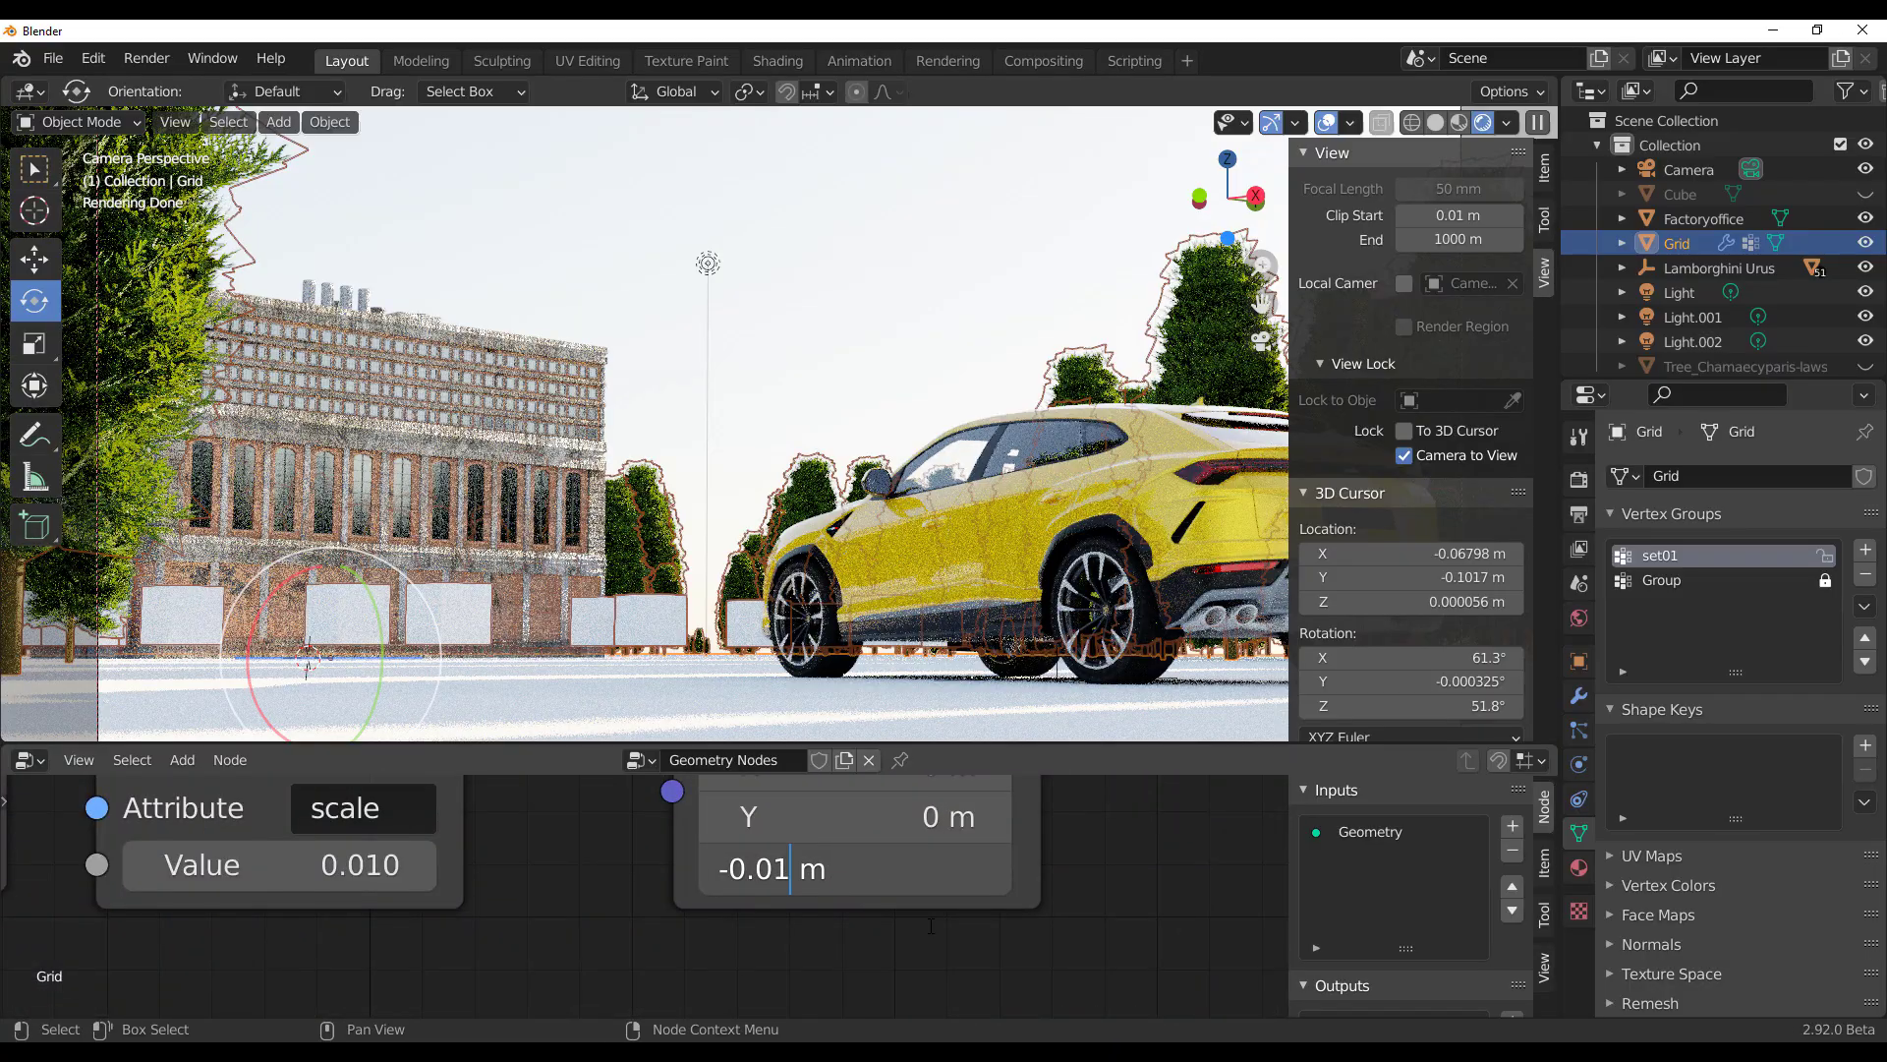
pyautogui.write('1')
pyautogui.press('Return')
pyautogui.write('01')
pyautogui.press('Return')
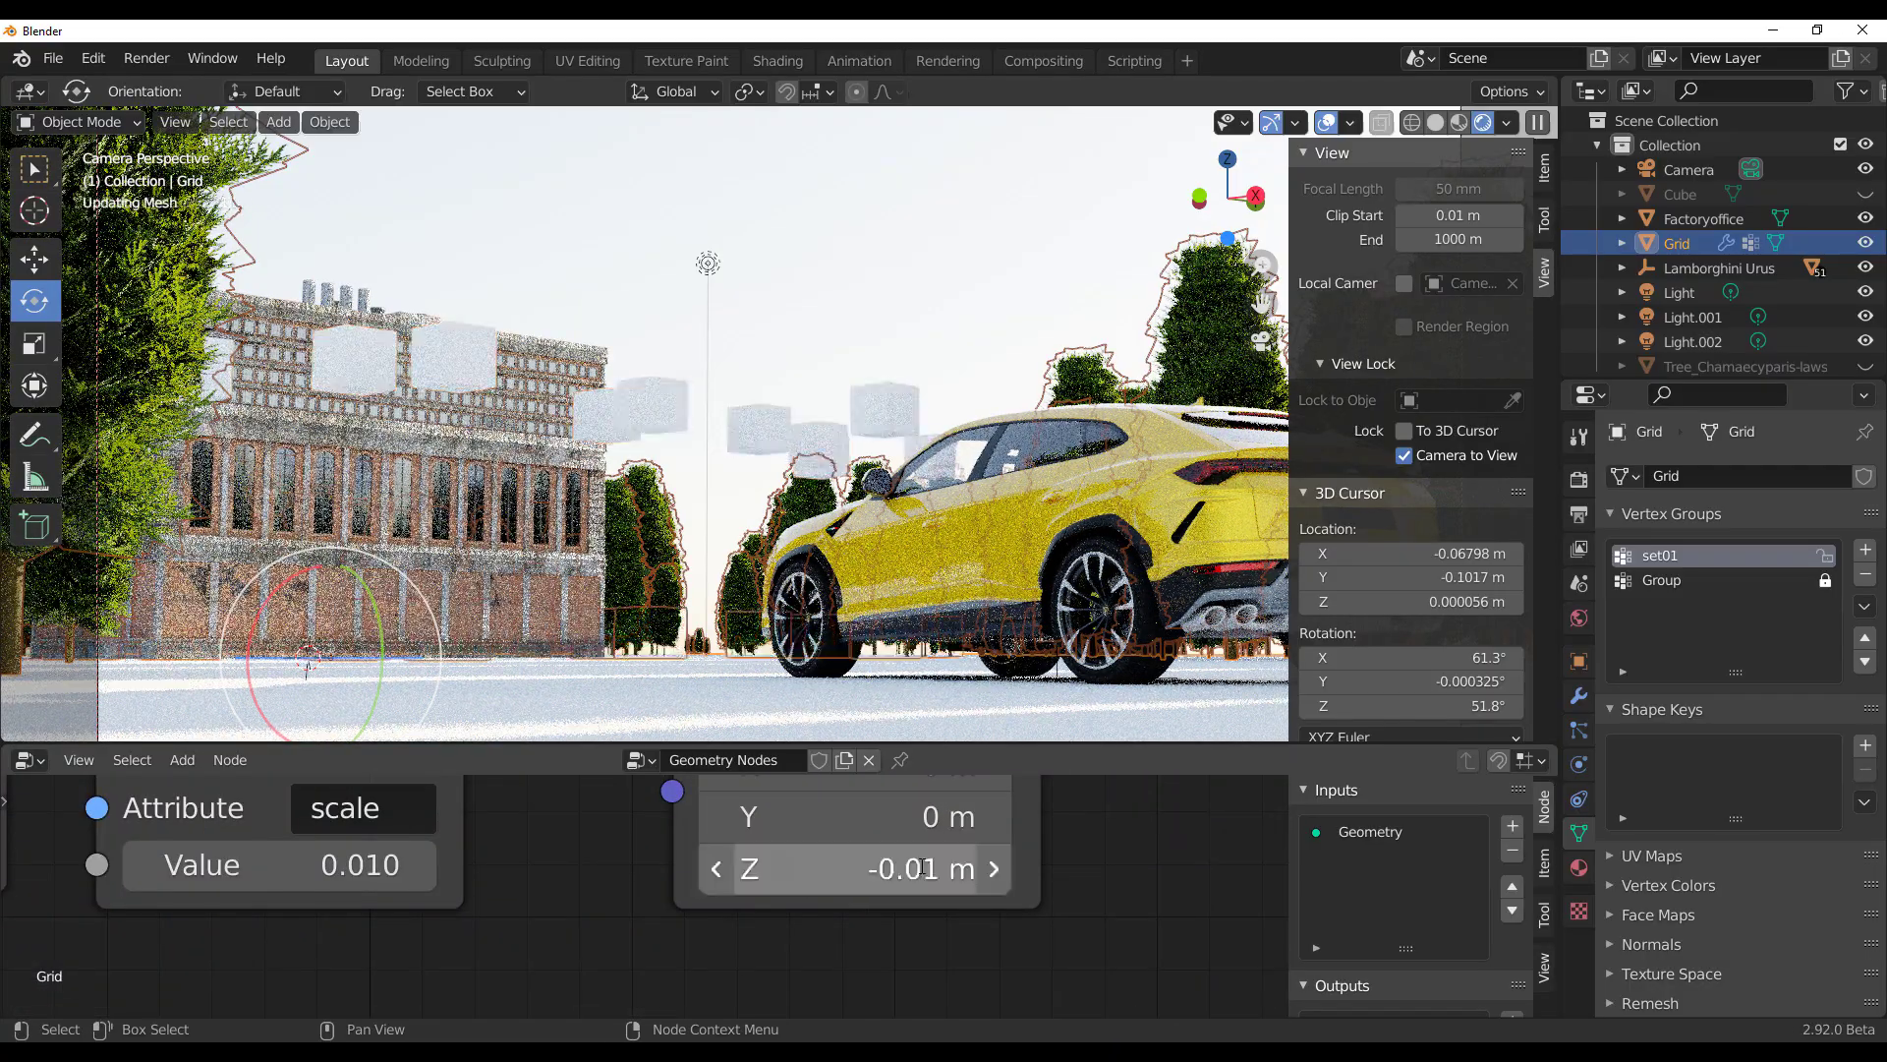
# Step: Set the cubes' Z translation to -0.008 m, then scale up the factory building and deselect it
pyautogui.press('Return')
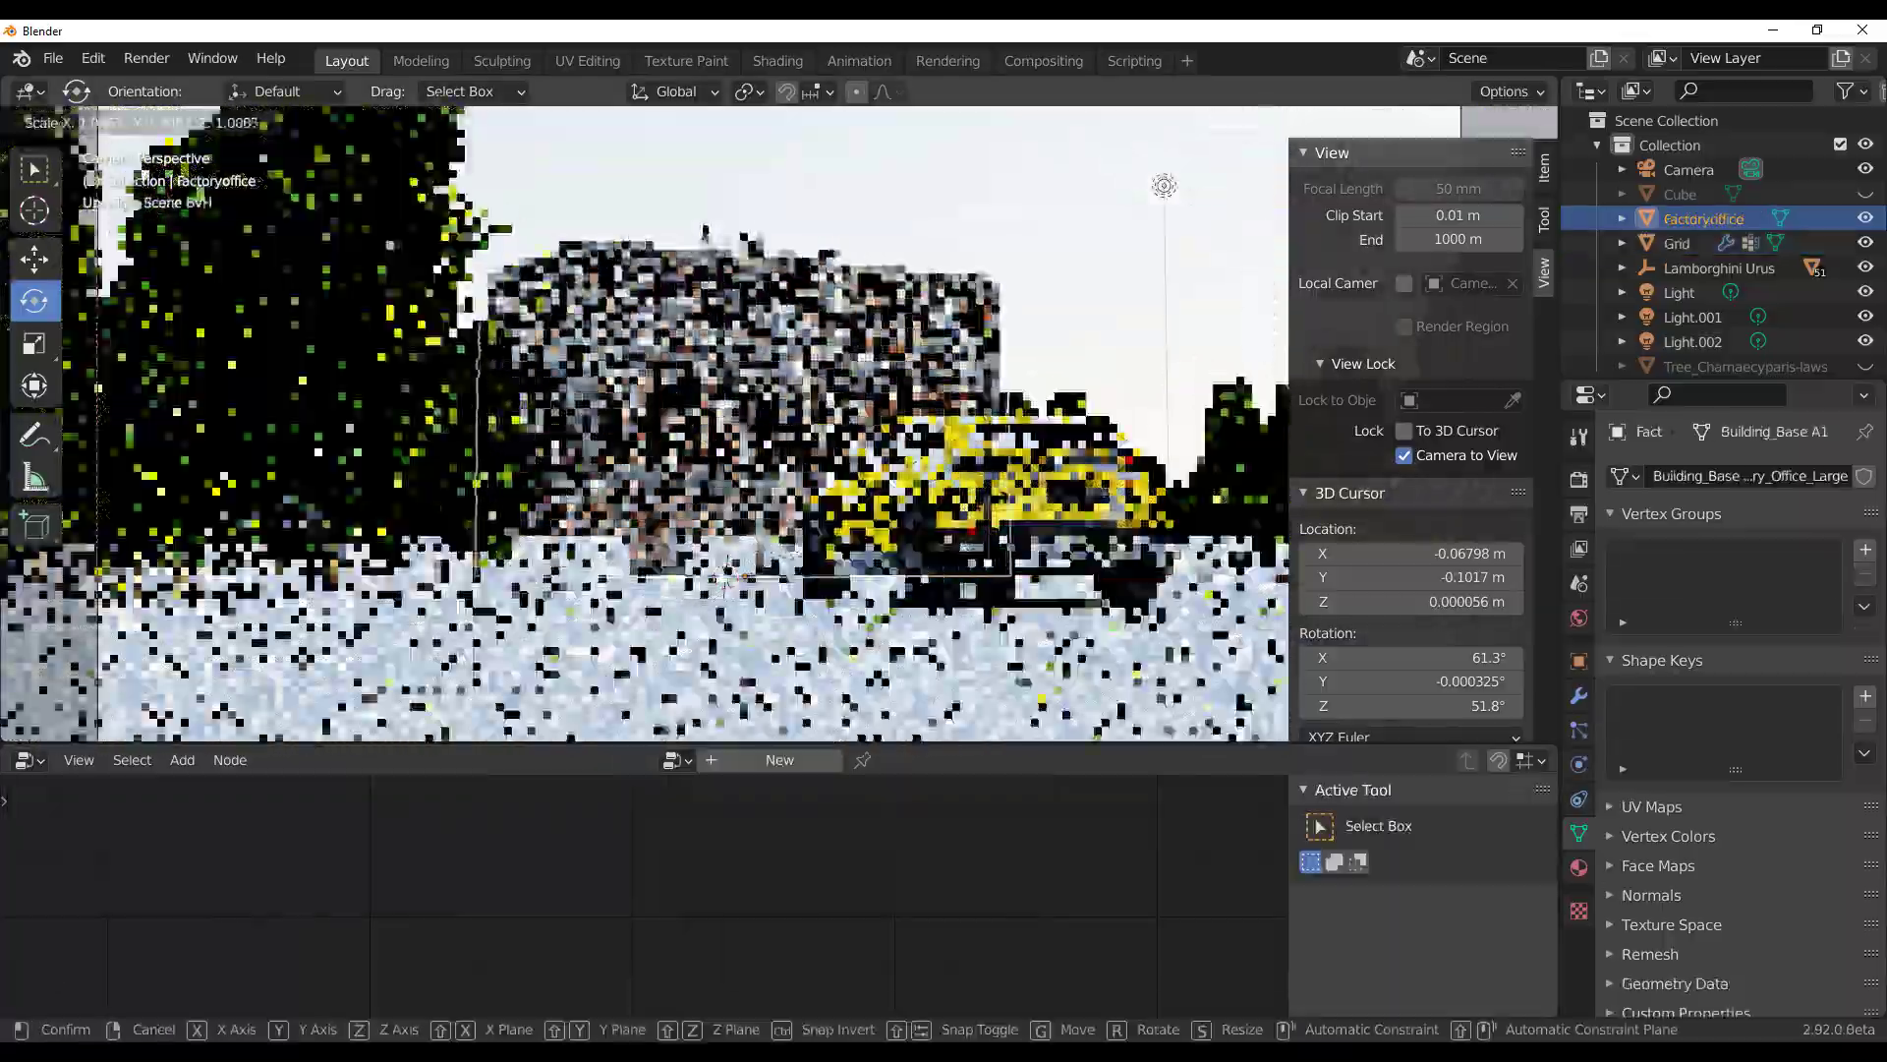
pyautogui.click(1025, 455)
pyautogui.hotkey('alt', 'a')
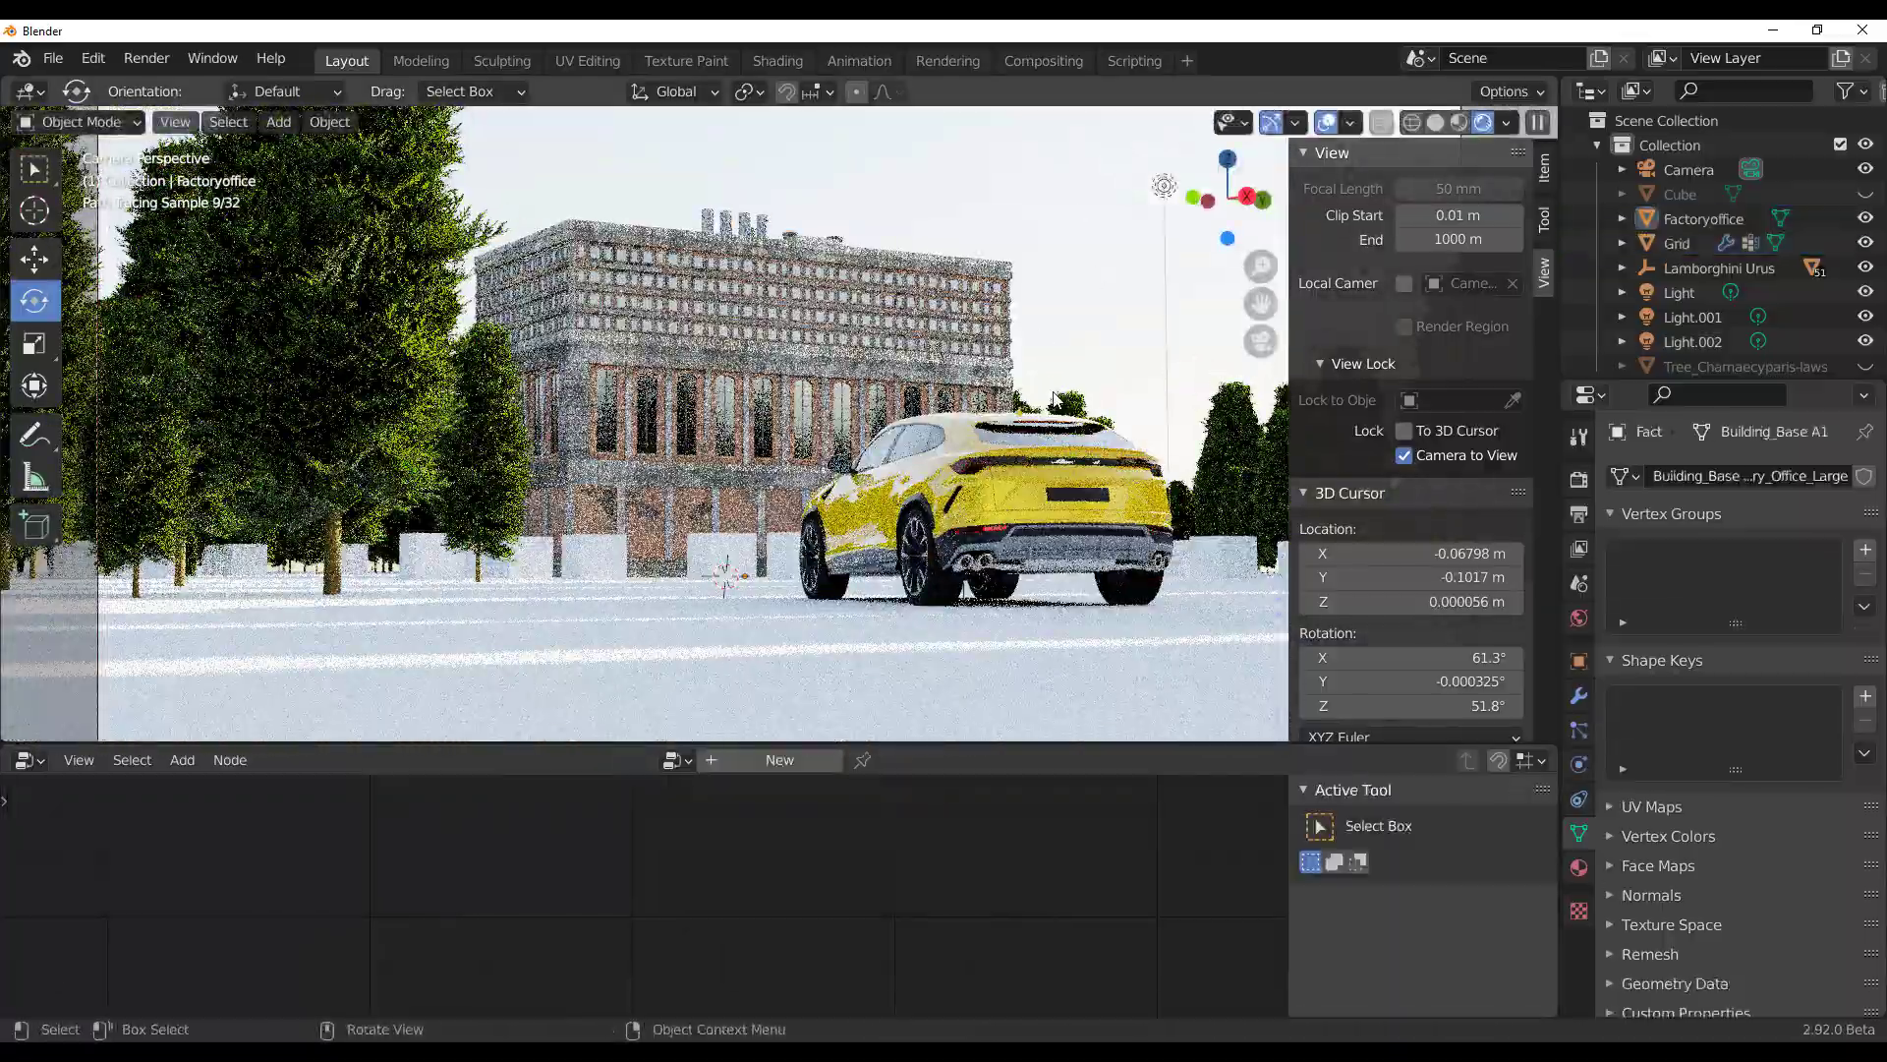
# Step: Select the Lamborghini Urus parent object and rescale it in the snowy scene
pyautogui.moveTo(1022, 442); pyautogui.dragTo(973, 629, button='middle')
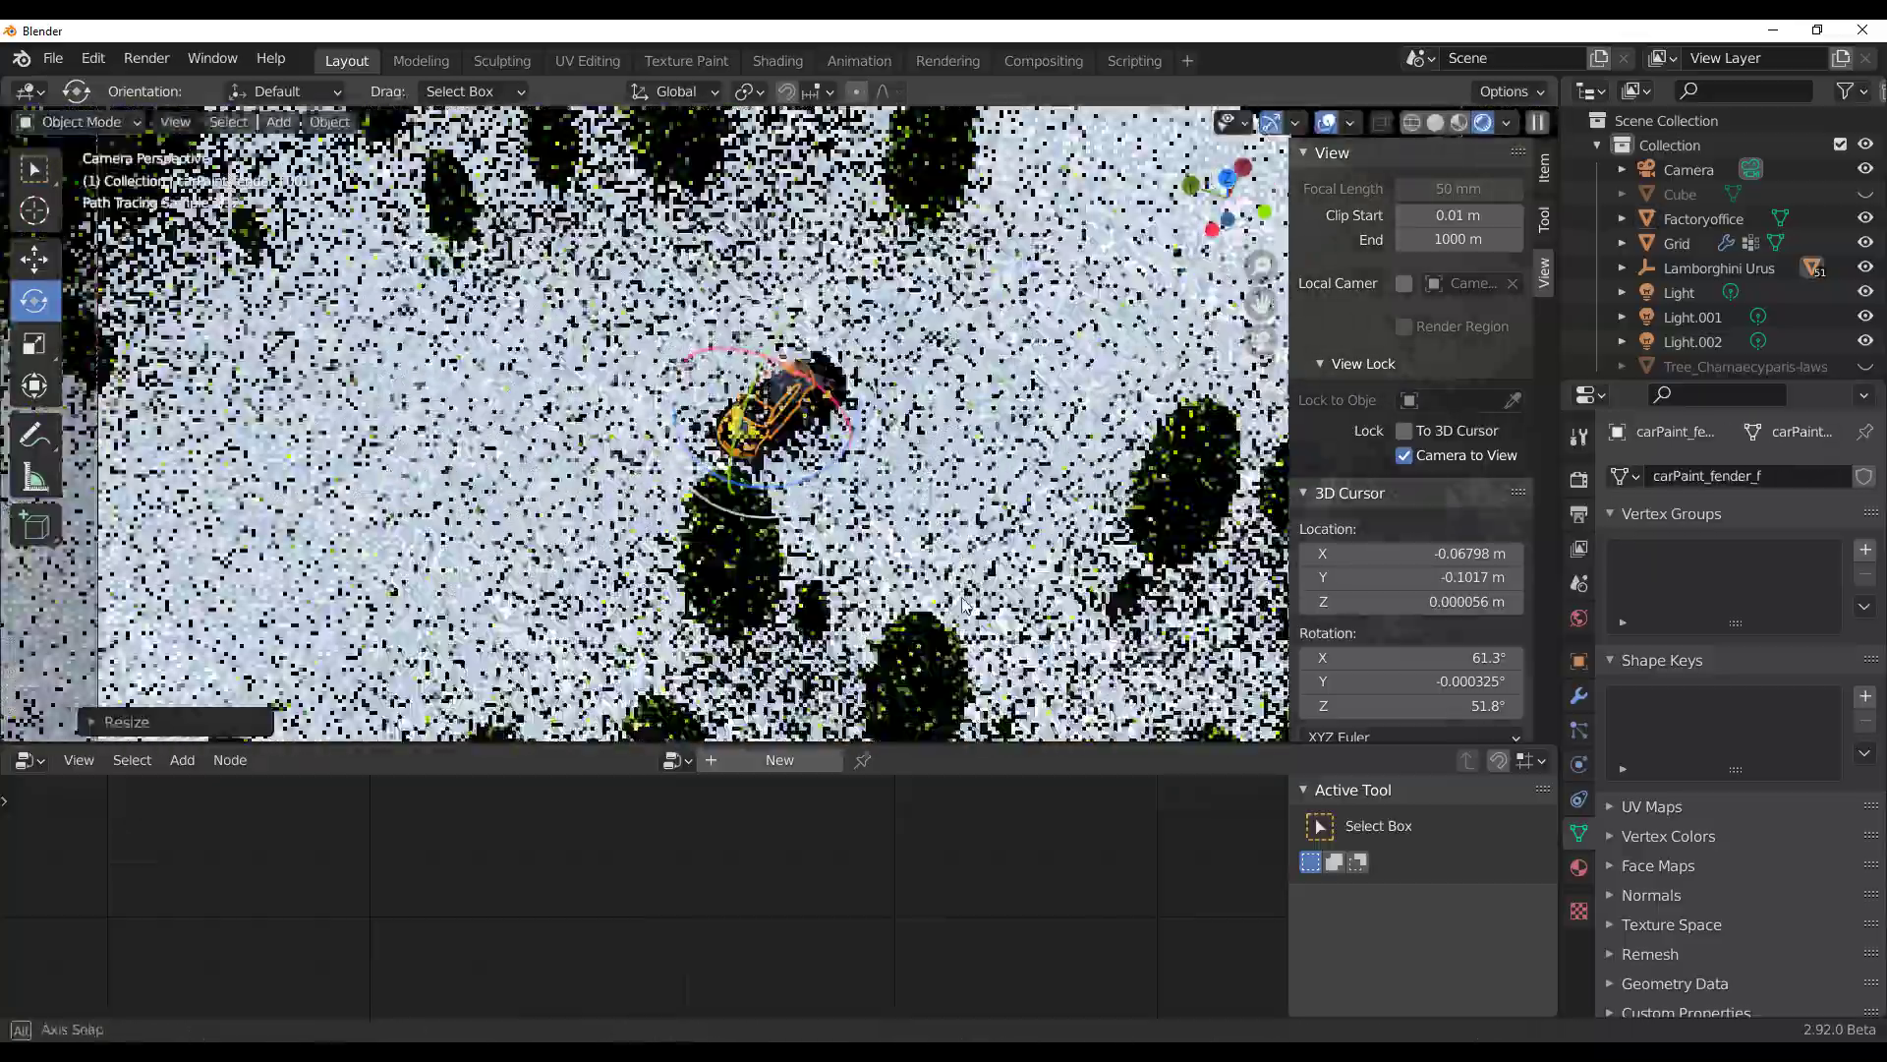
pyautogui.moveTo(964, 604); pyautogui.dragTo(1003, 550, button='middle')
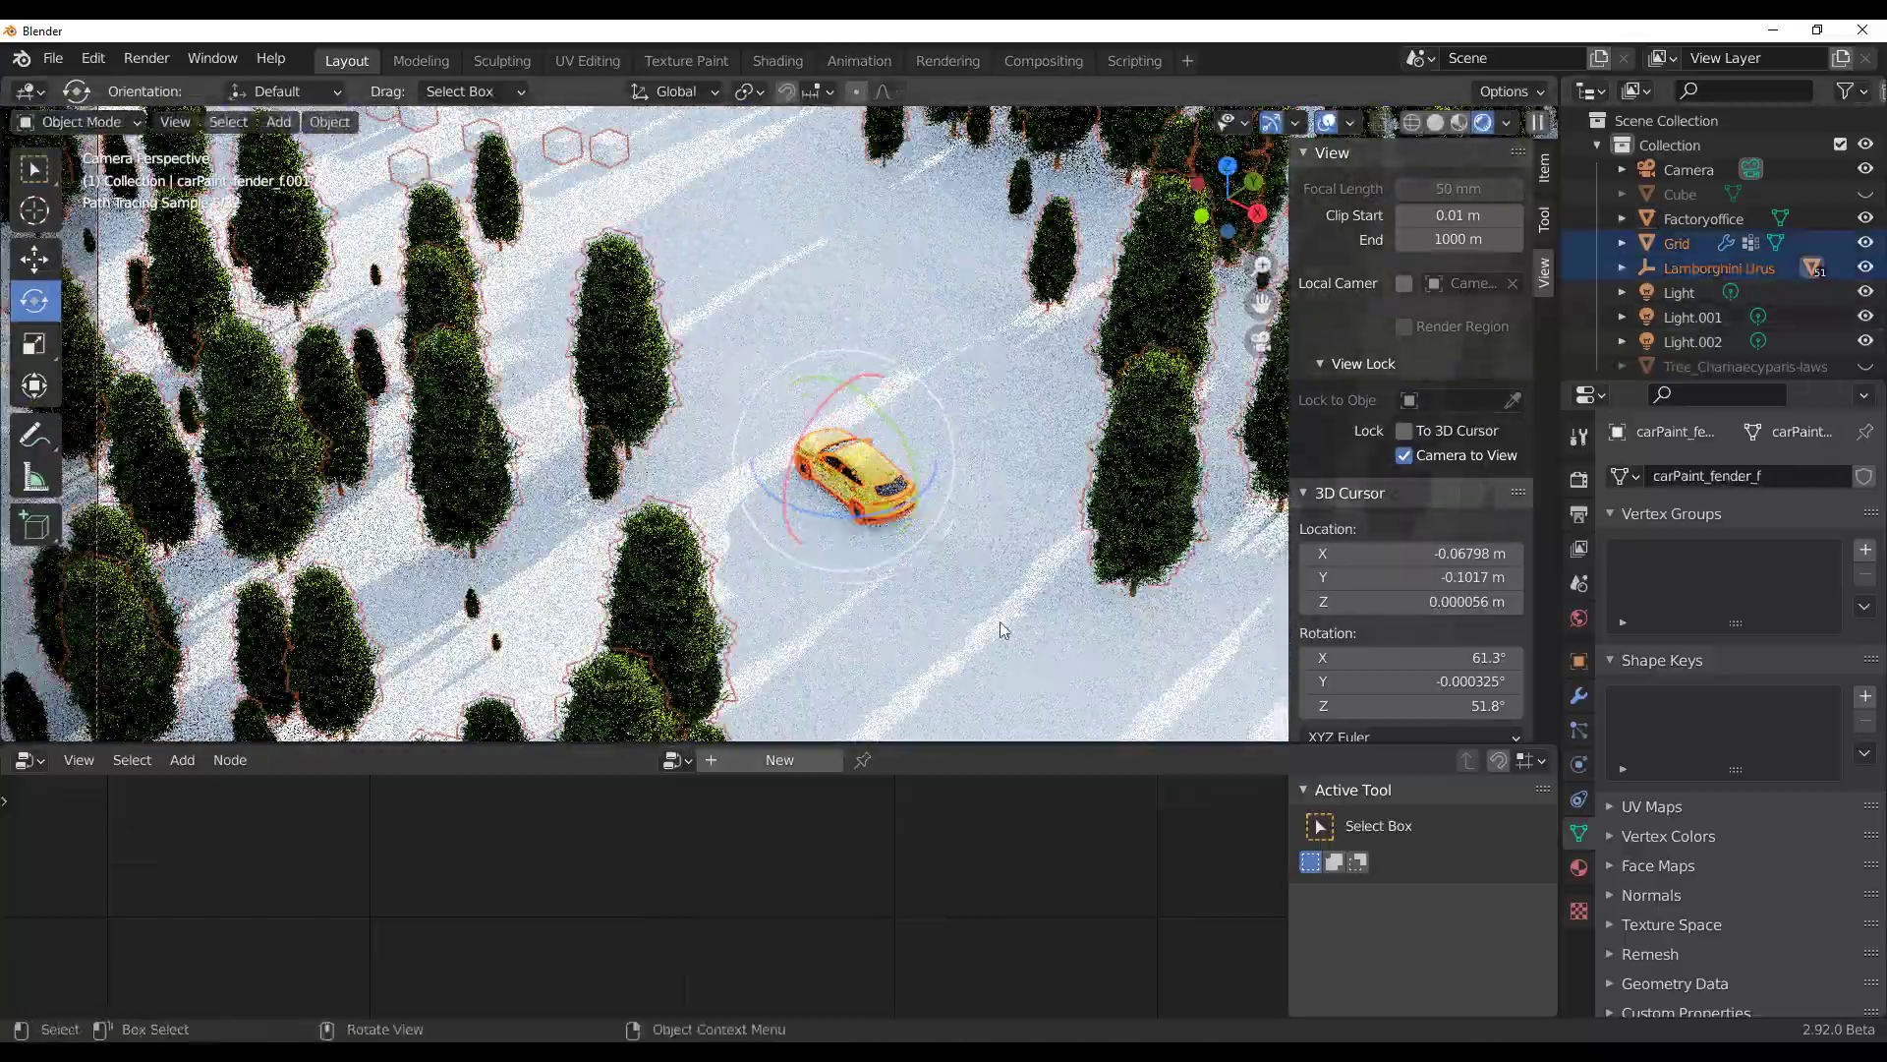
pyautogui.keyDown('shift'); pyautogui.click(1097, 692); pyautogui.keyUp('shift')
pyautogui.scroll(-6, 1097, 692)
pyautogui.scroll(-1, 1702, 324)
pyautogui.click(1702, 354)
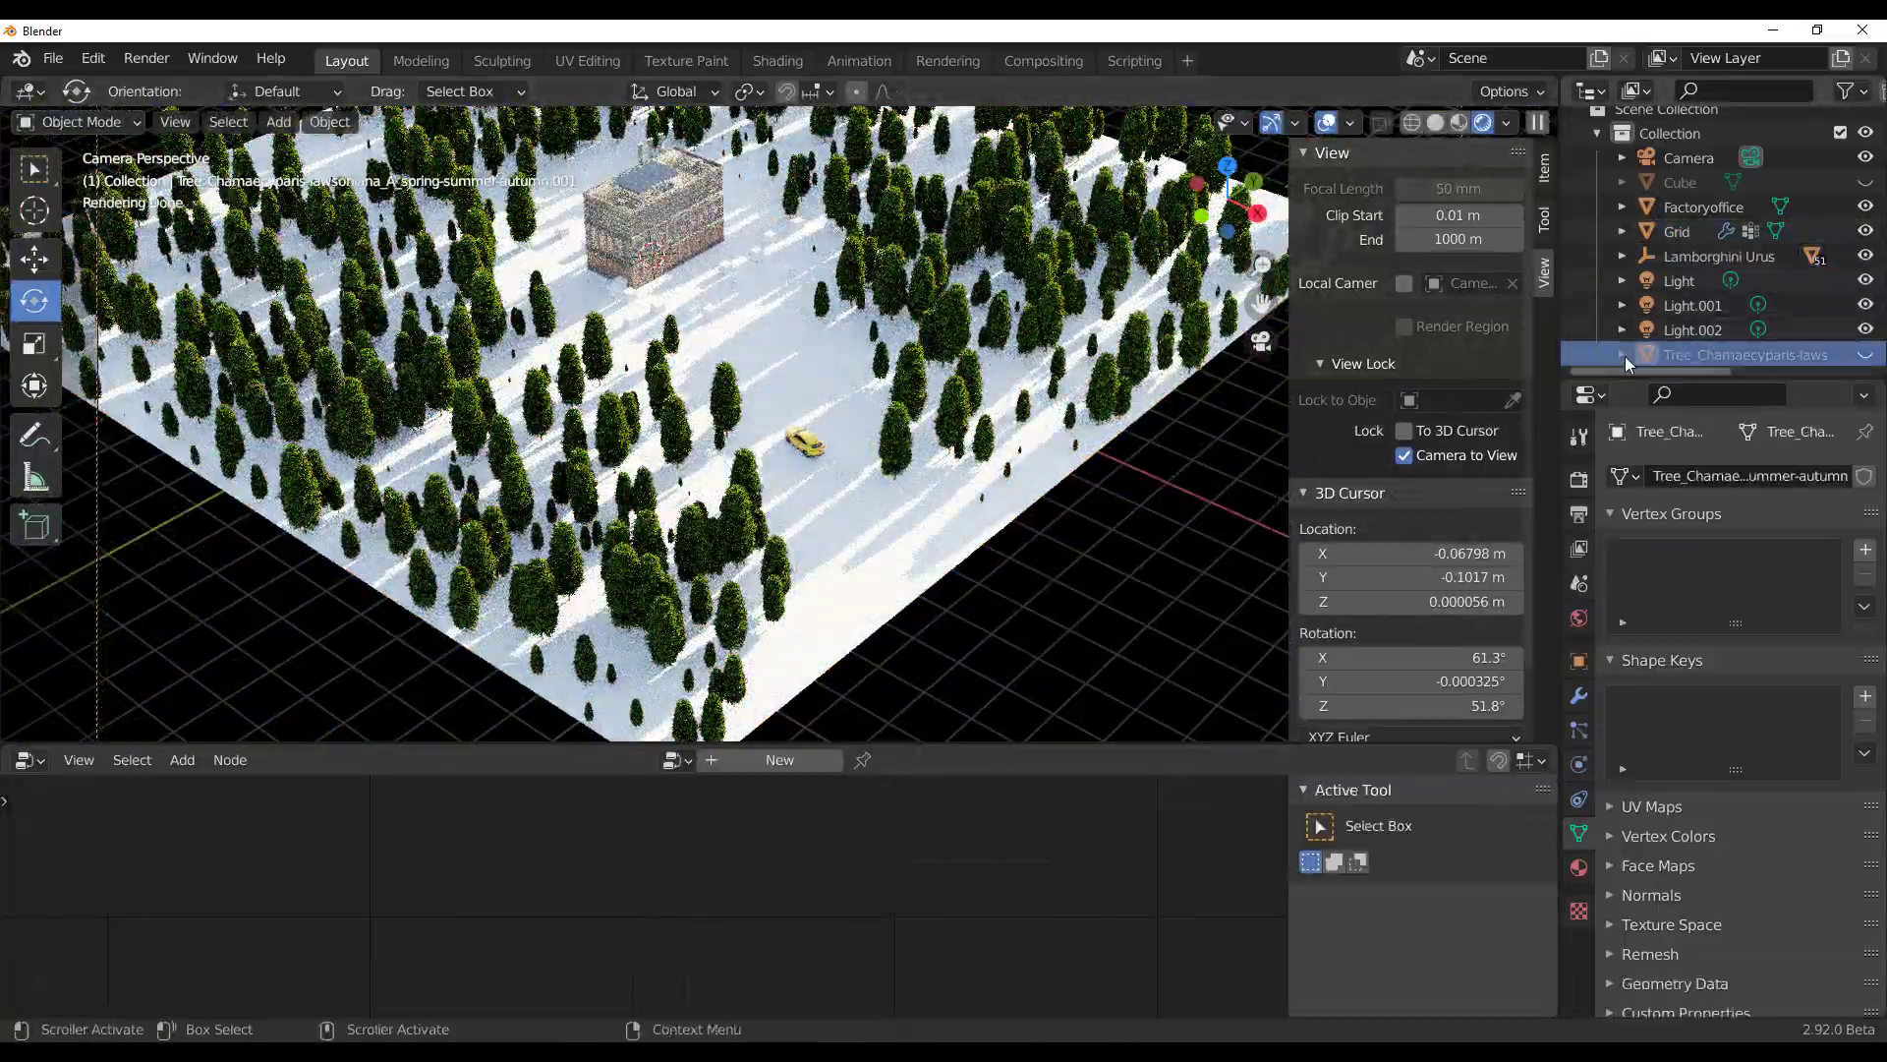
pyautogui.click(1676, 257)
pyautogui.press('s')
pyautogui.click(1032, 496)
pyautogui.scroll(8, 1032, 496)
# Step: Select the Lamborghini Urus together with all its parts and adjust the scale of the whole car
pyautogui.click(1704, 258)
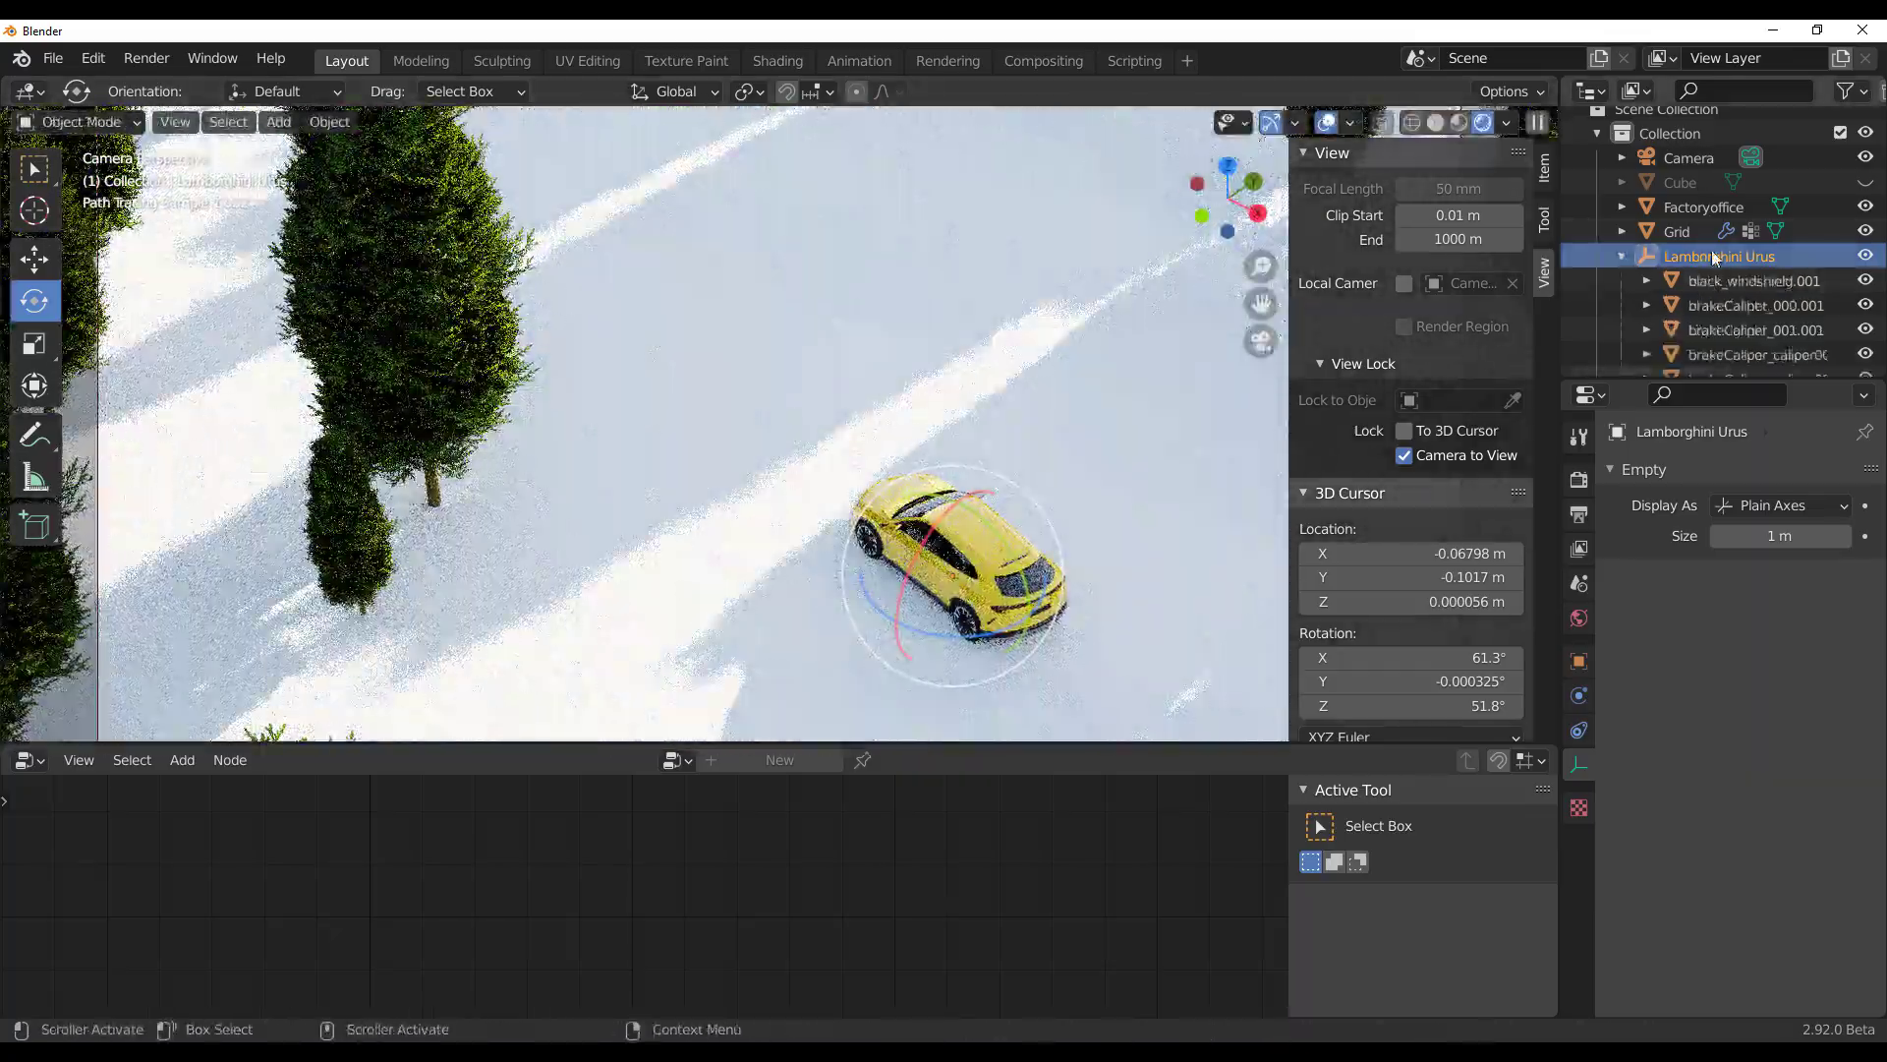
pyautogui.scroll(-12, 1769, 254)
pyautogui.keyDown('shift'); pyautogui.click(1795, 253); pyautogui.keyUp('shift')
pyautogui.press('s')
pyautogui.click(1078, 610)
pyautogui.moveTo(1078, 610); pyautogui.dragTo(918, 640, button='middle')
pyautogui.press('s')
pyautogui.click(983, 551)
# Step: Move the whole car across the snow to a new spot in front of the factory building and deselect it
pyautogui.click(34, 258)
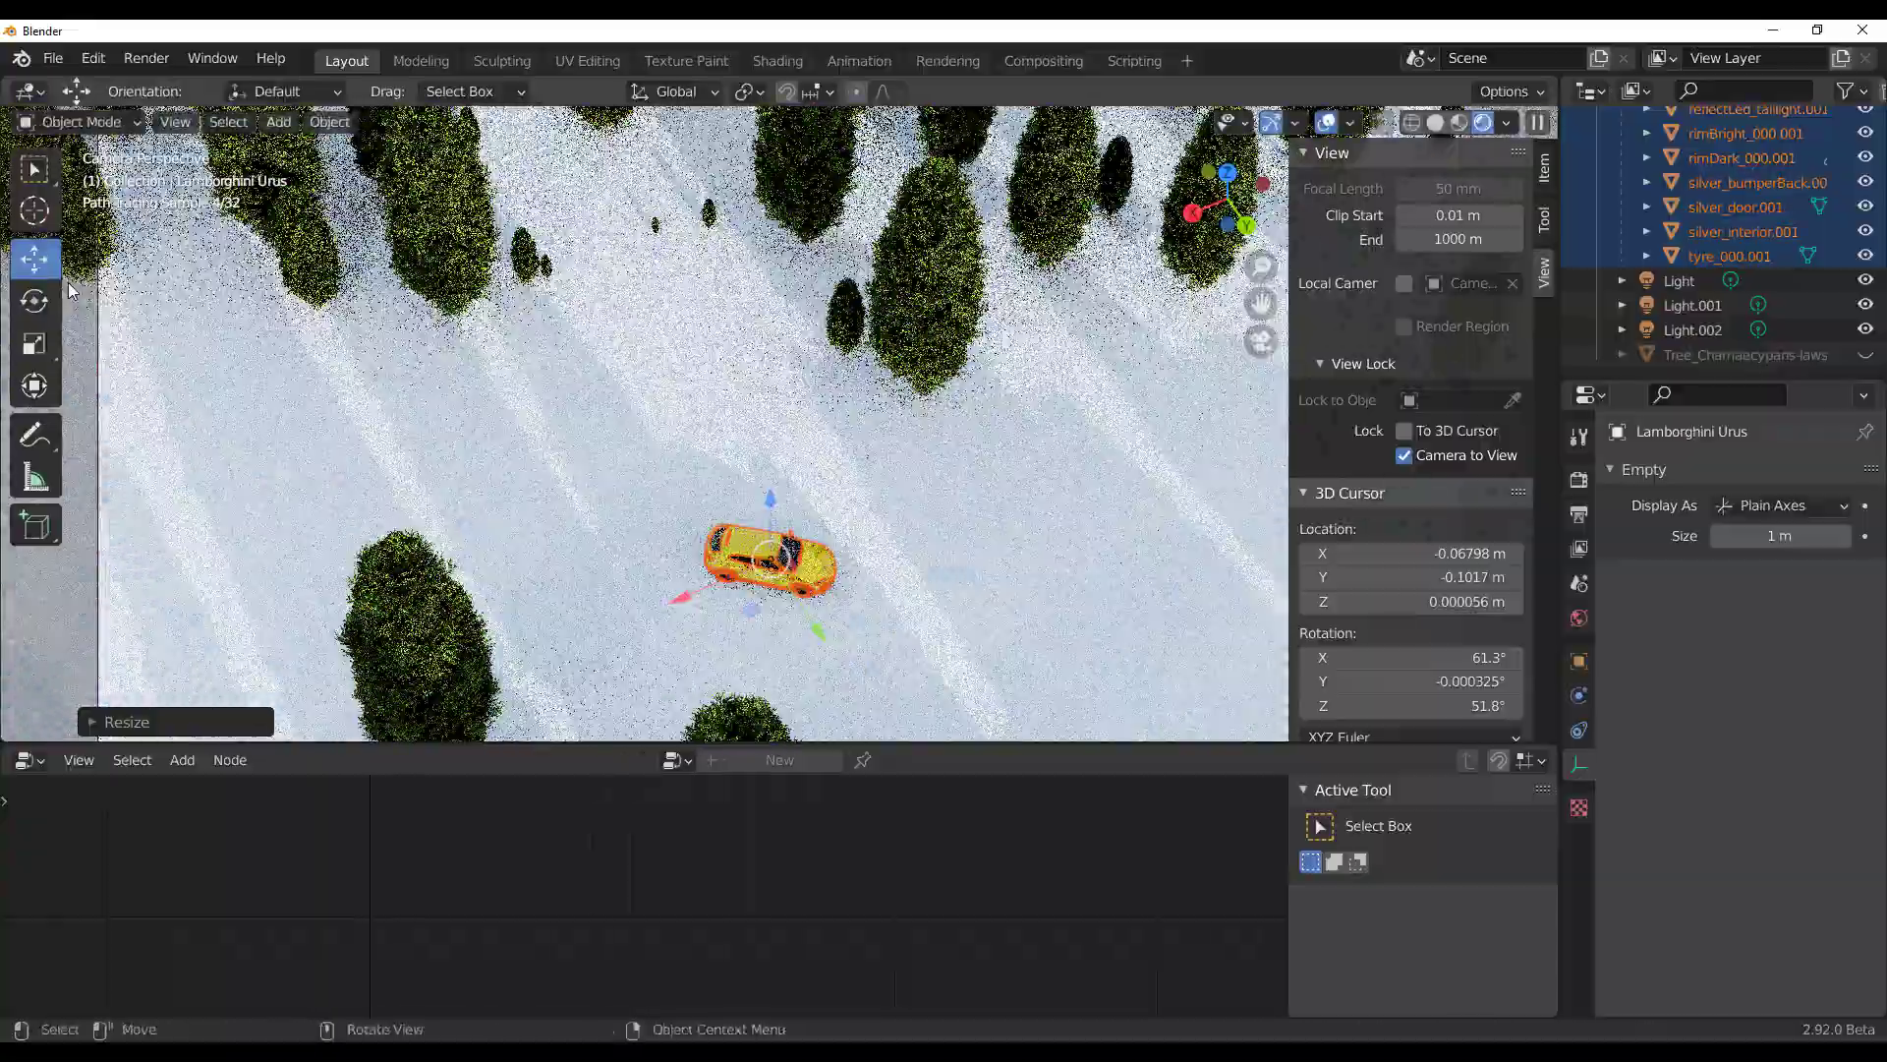
pyautogui.press('g')
pyautogui.click(771, 607)
pyautogui.moveTo(771, 607); pyautogui.dragTo(1046, 503, button='middle')
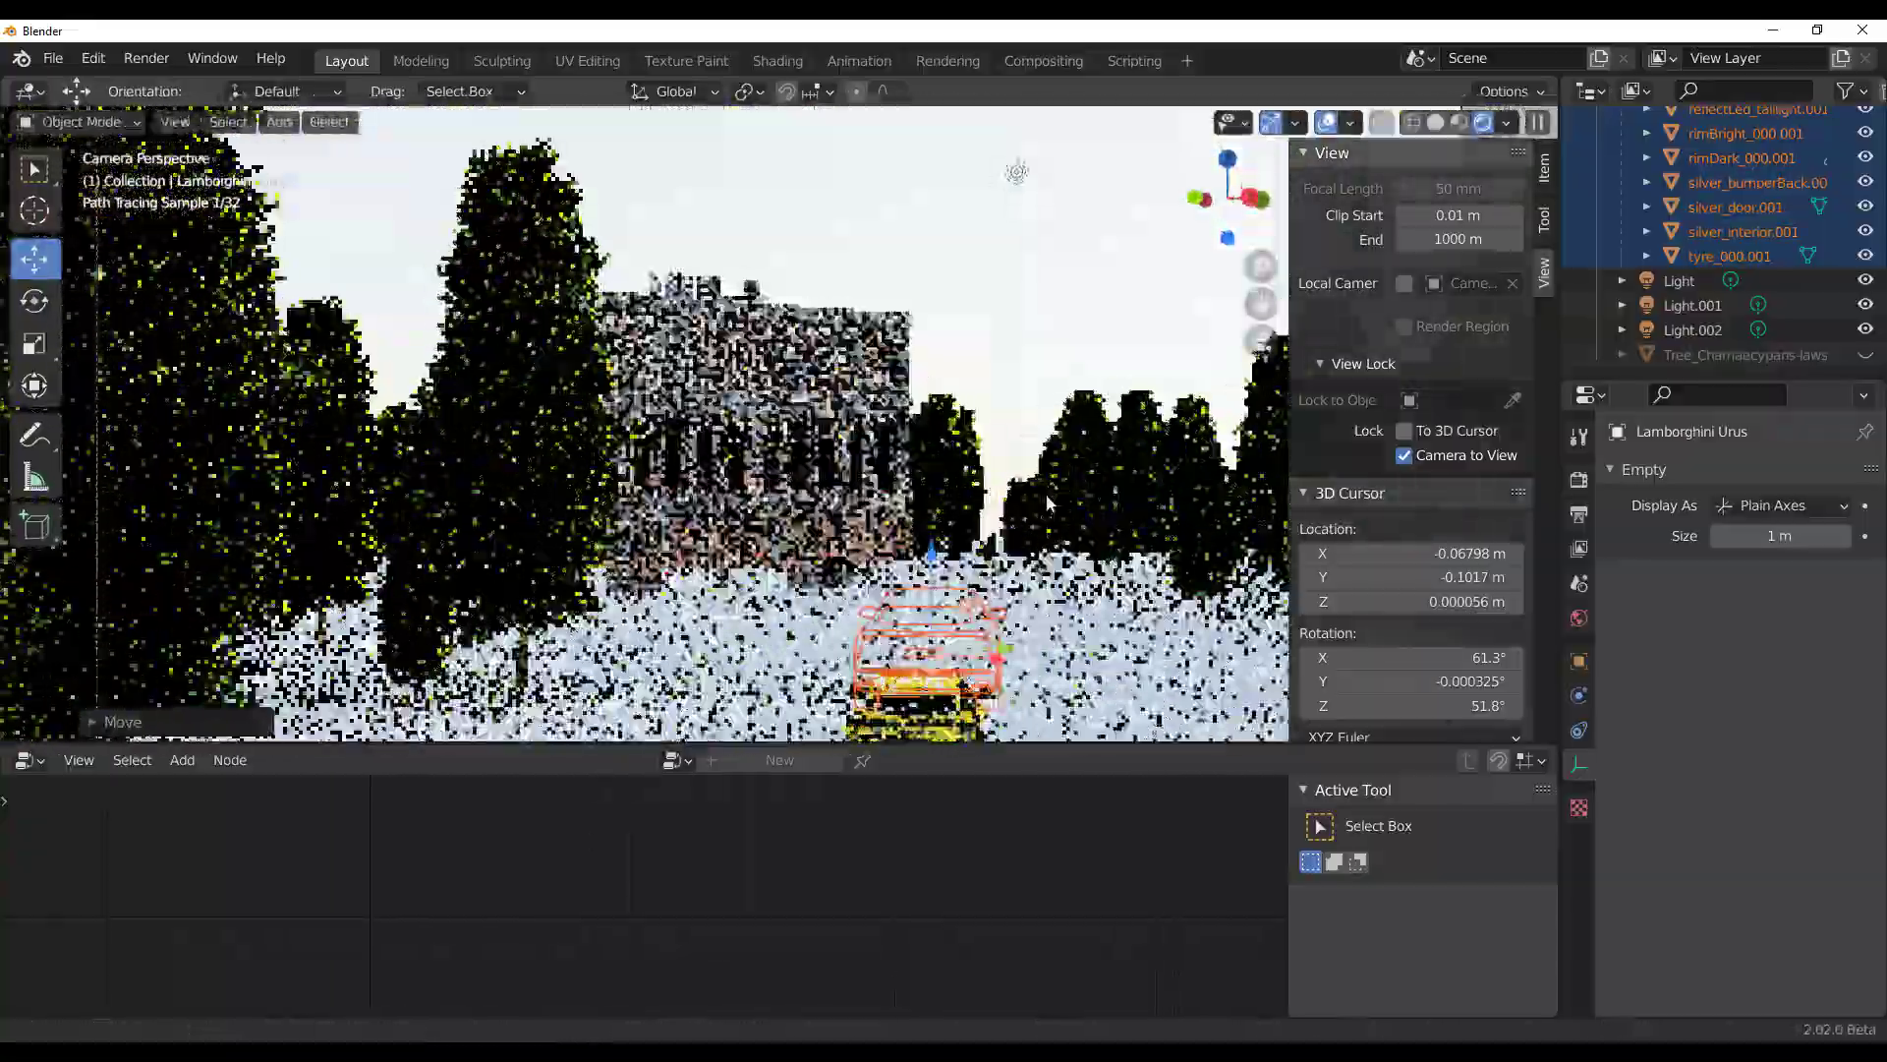
pyautogui.click(1087, 295)
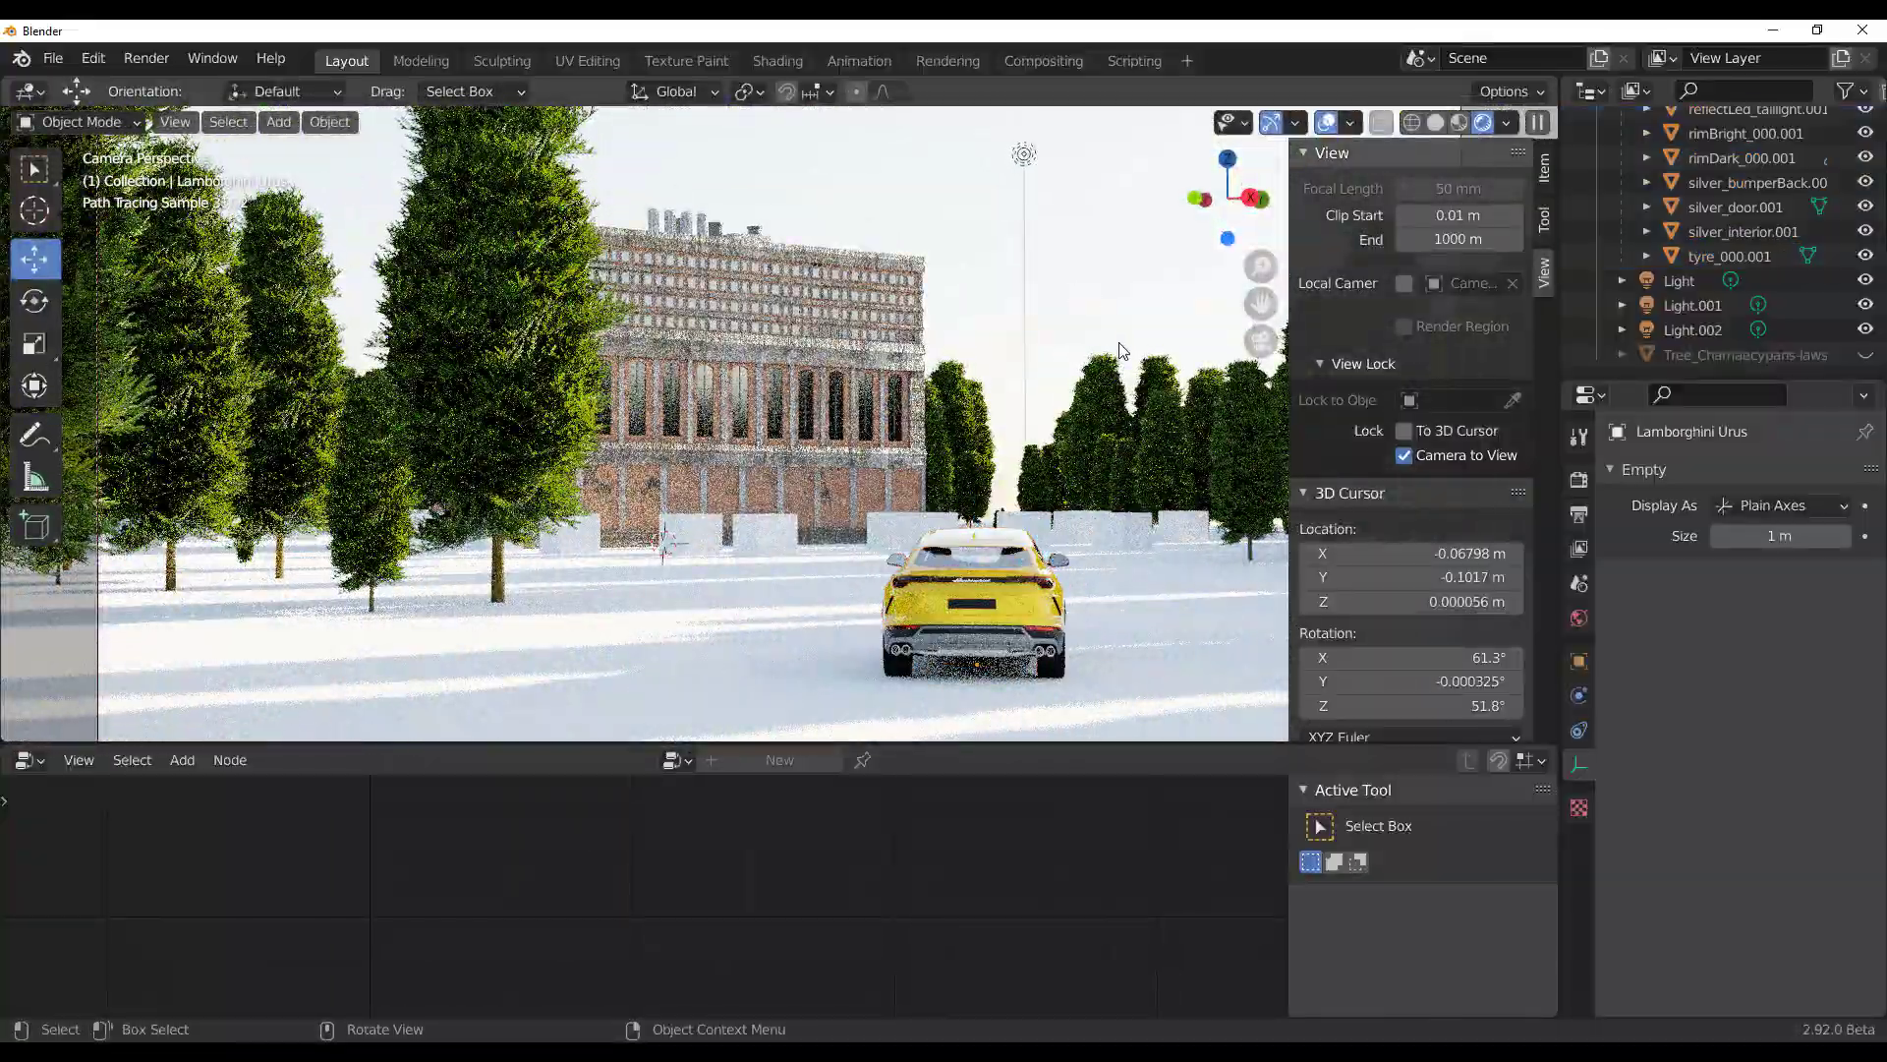
pyautogui.moveTo(1179, 403); pyautogui.dragTo(1163, 421, button='middle')
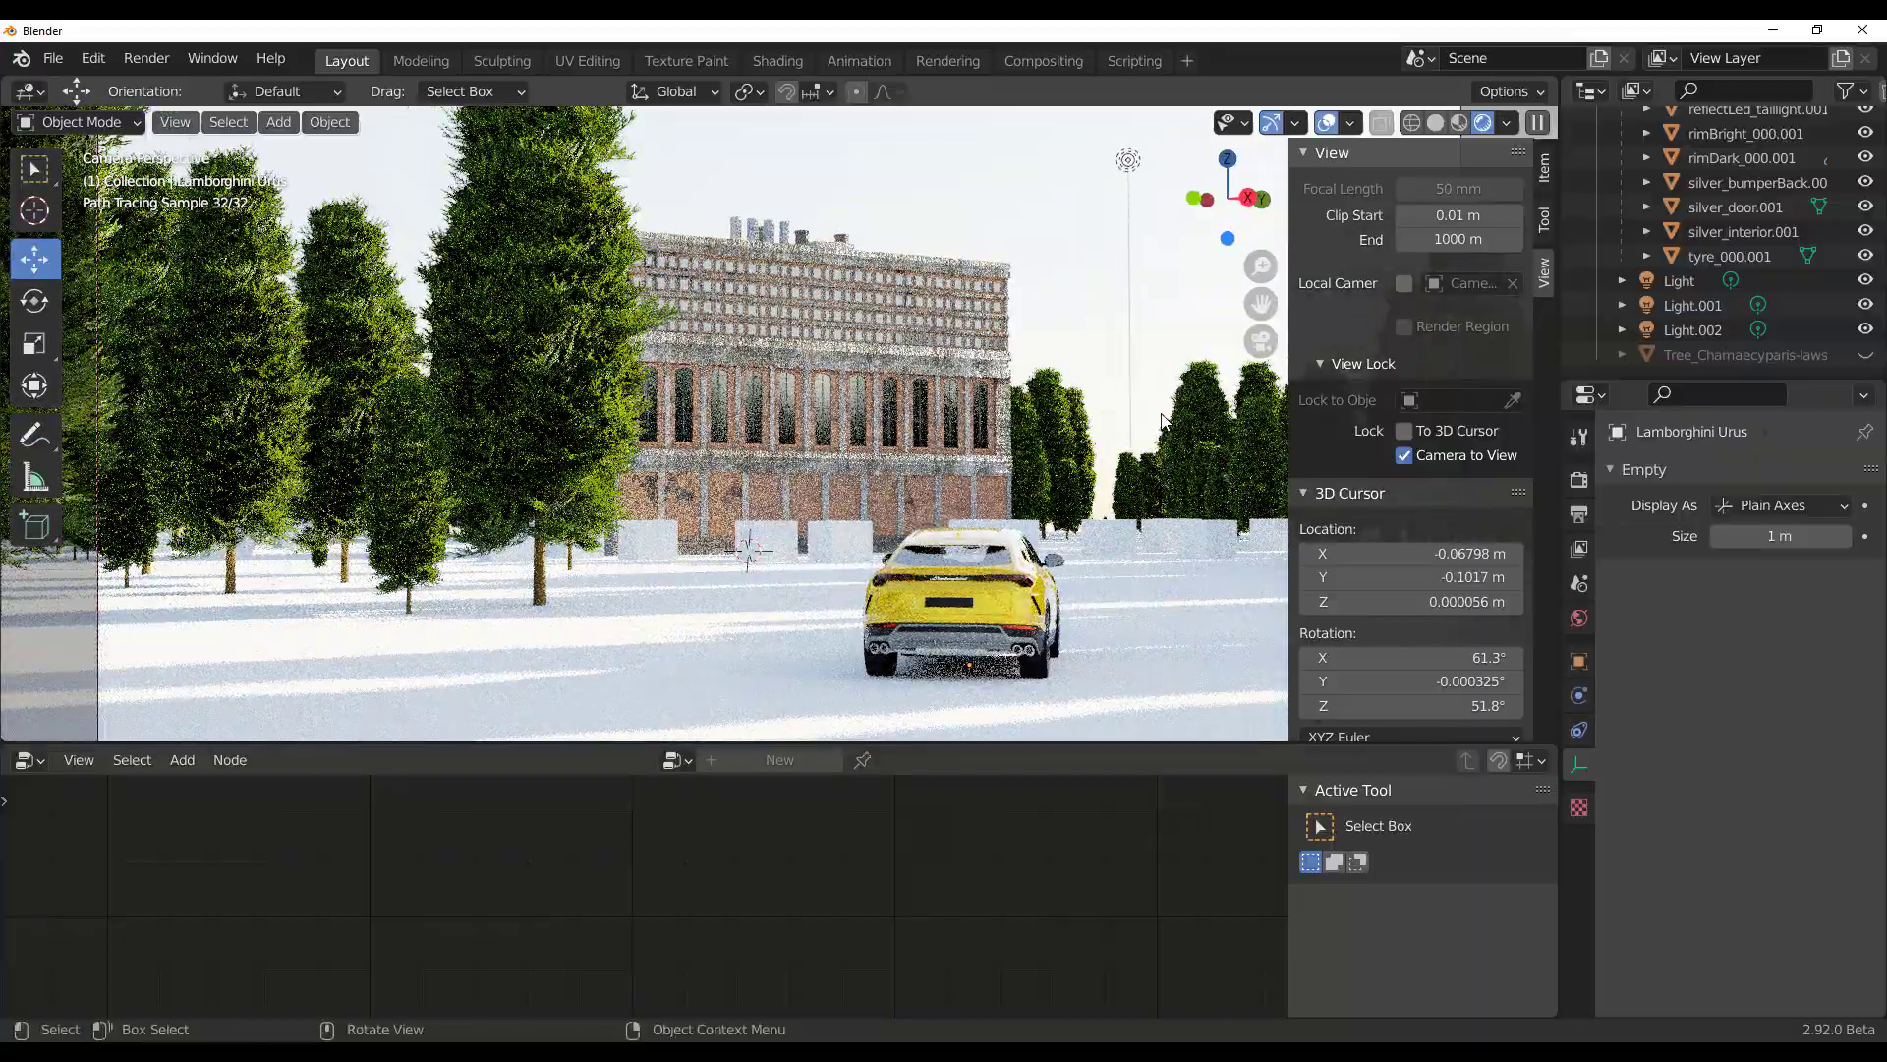
# Step: Rescale the factory building and lower it slightly along Z so it sits on the snowy ground
pyautogui.moveTo(1011, 538)
pyautogui.mouseDown(button='middle')
pyautogui.moveTo(885, 539)
pyautogui.moveTo(1112, 639)
pyautogui.moveTo(889, 649)
pyautogui.moveTo(863, 580)
pyautogui.moveTo(865, 639)
pyautogui.moveTo(809, 480)
pyautogui.moveTo(758, 509)
pyautogui.mouseUp(button='middle')
pyautogui.scroll(-3, 864, 581)
pyautogui.click(758, 509)
pyautogui.press('s')
pyautogui.click(747, 502)
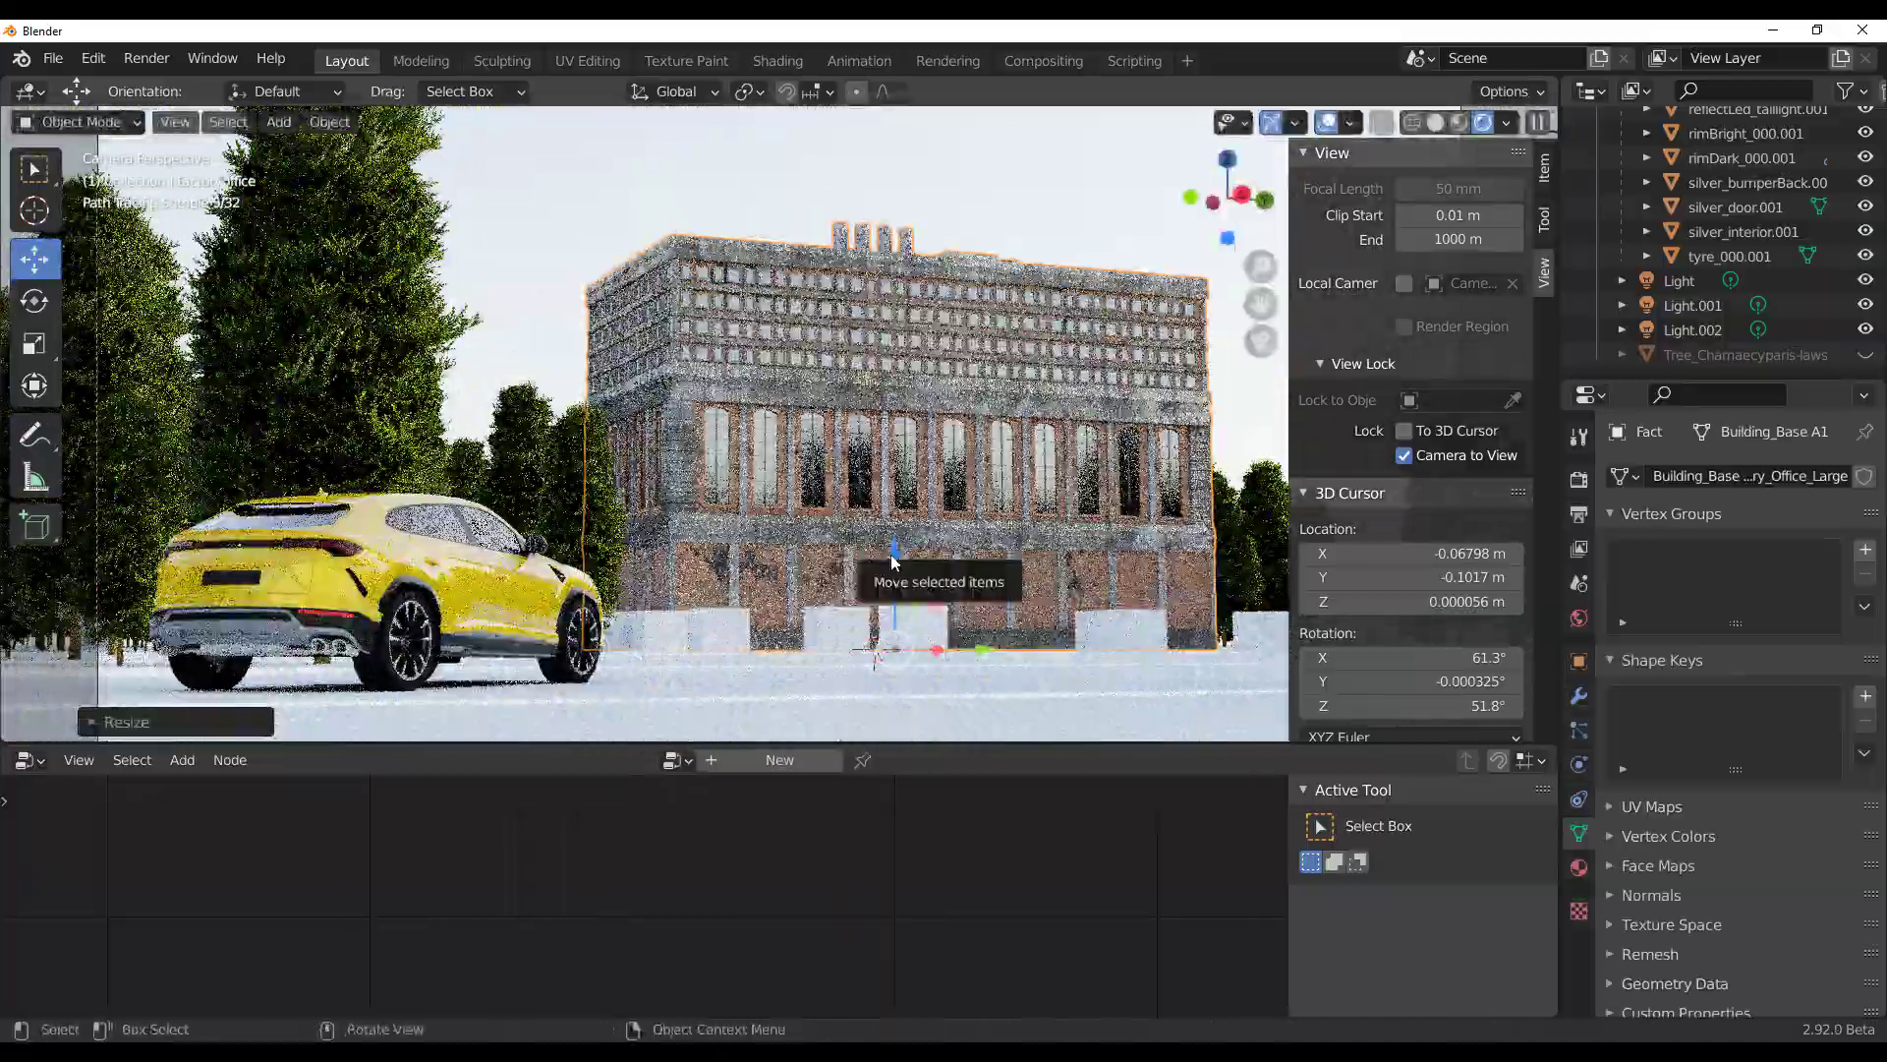
pyautogui.moveTo(893, 551); pyautogui.dragTo(893, 562)
pyautogui.press('s')
pyautogui.click(1041, 418)
# Step: Recompose the camera shot with the car beside the factory building and hide the sidebar
pyautogui.scroll(-3, 934, 513)
pyautogui.moveTo(934, 513); pyautogui.dragTo(915, 532, button='middle')
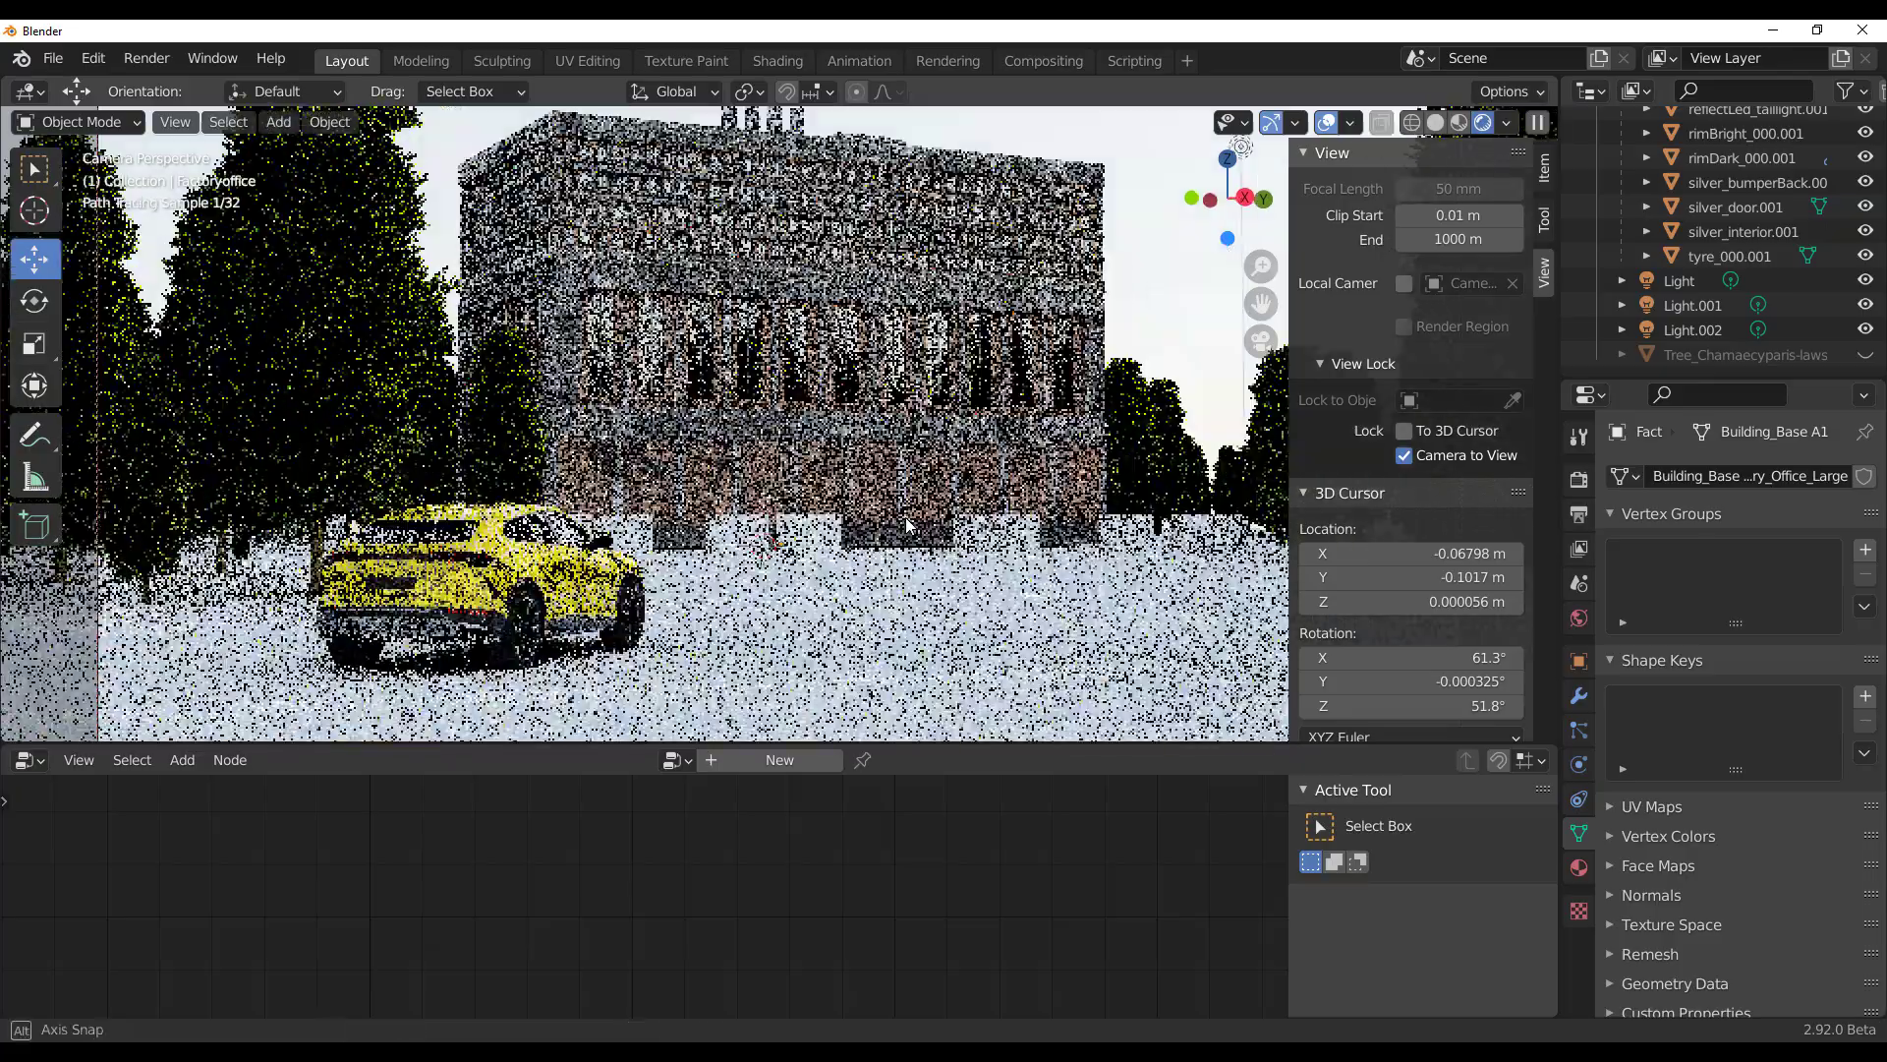
pyautogui.scroll(2, 915, 532)
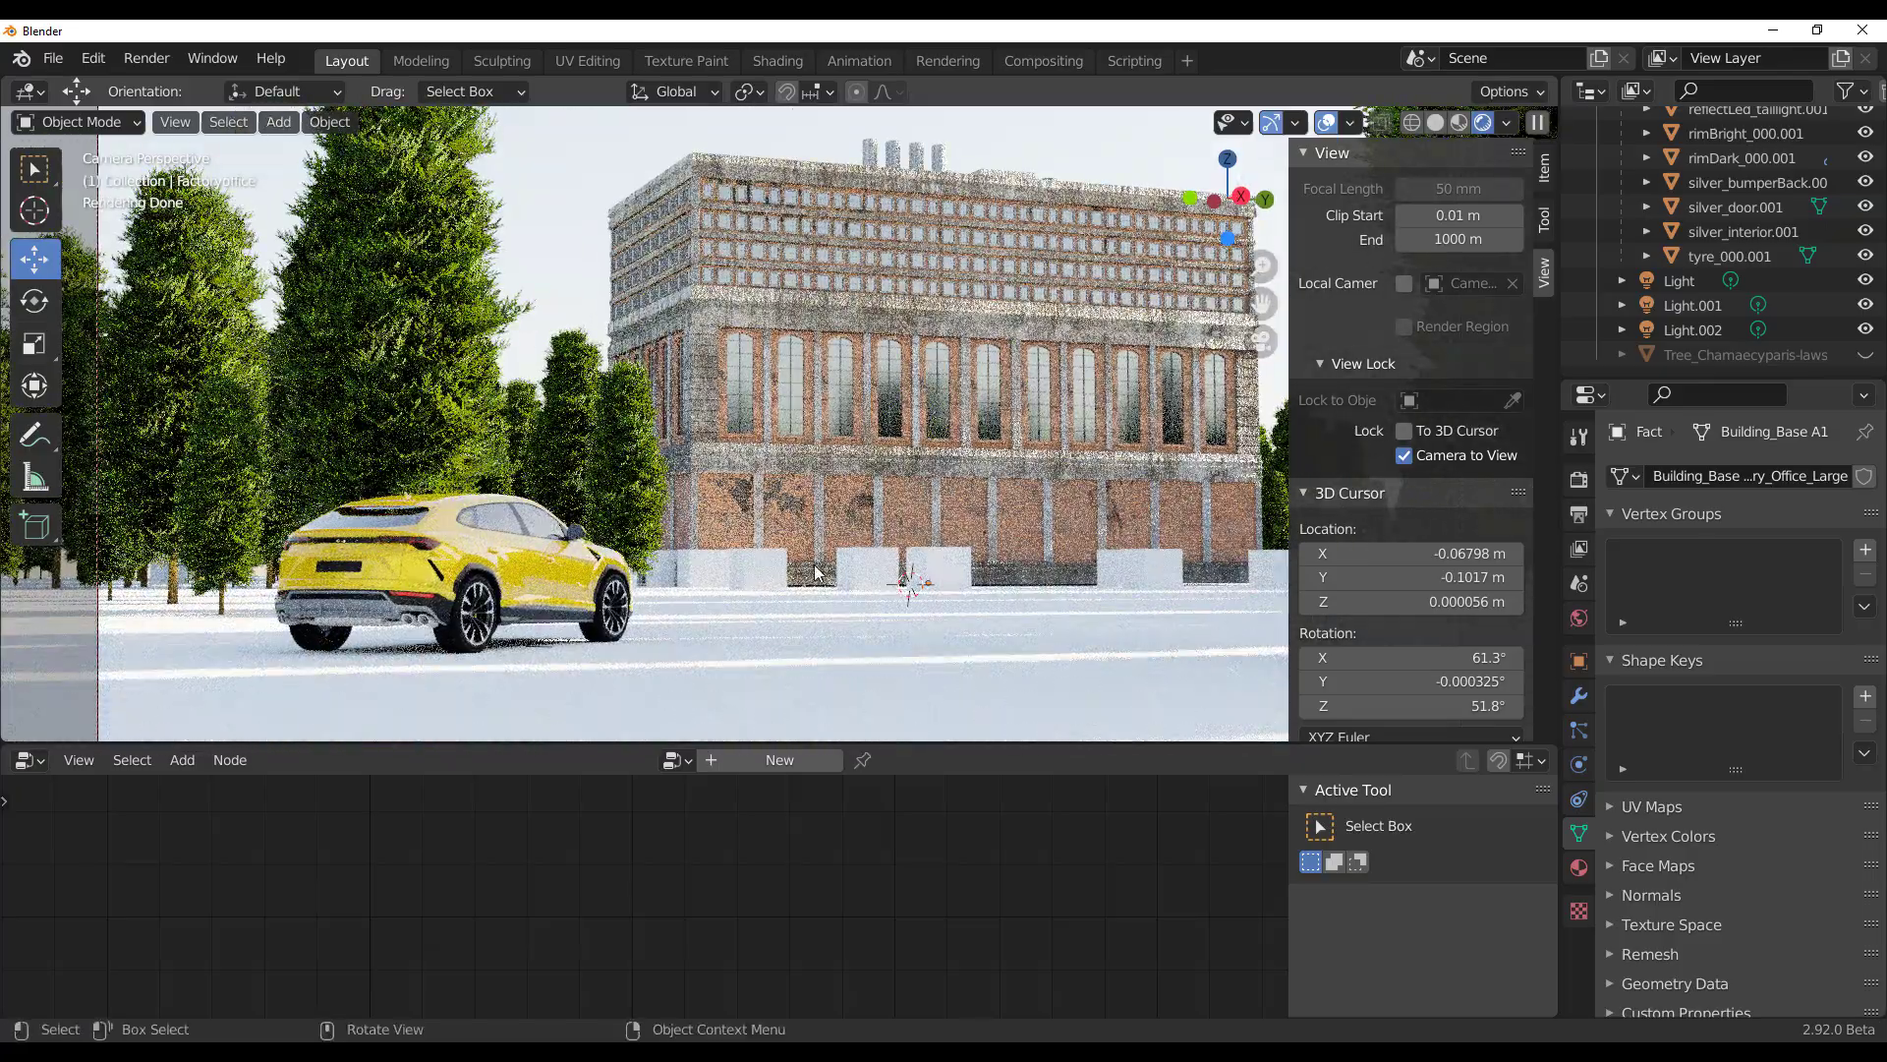
pyautogui.scroll(15, 1744, 236)
pyautogui.click(1622, 267)
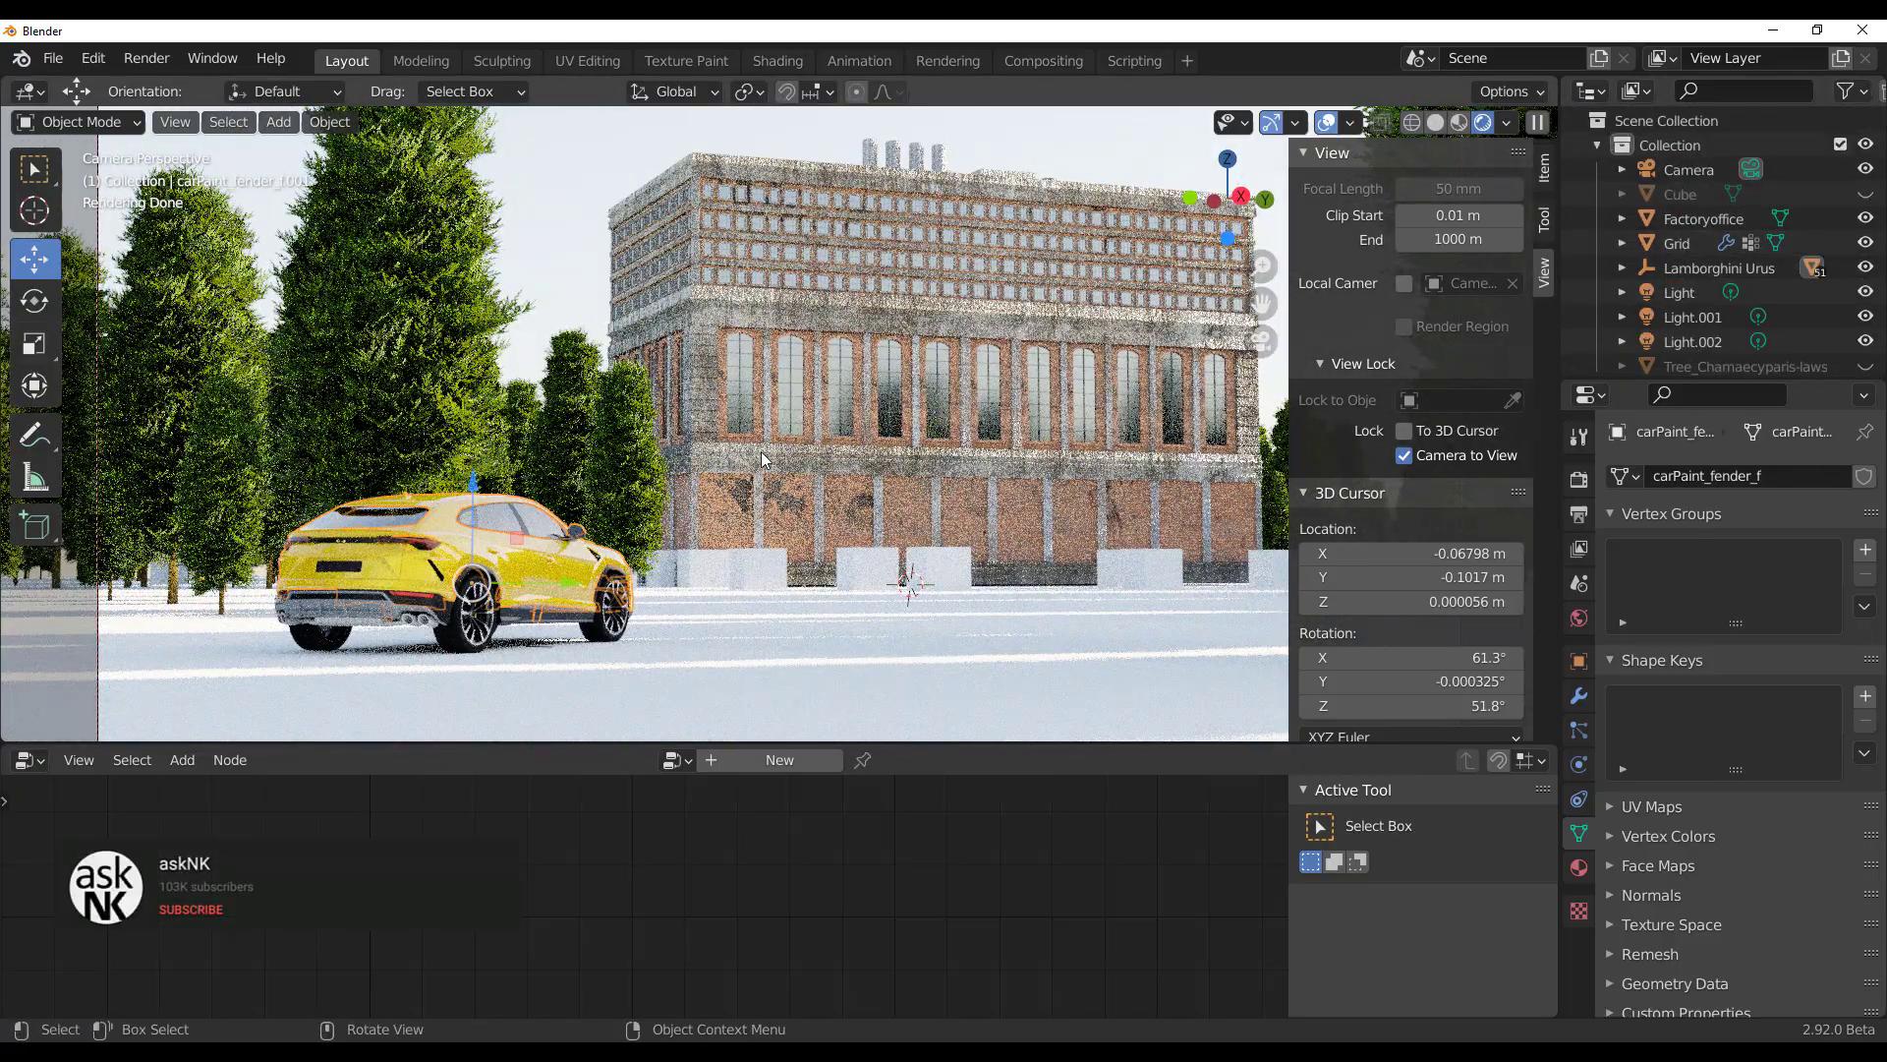
pyautogui.moveTo(755, 459)
pyautogui.mouseDown(button='middle')
pyautogui.moveTo(863, 455)
pyautogui.moveTo(747, 423)
pyautogui.moveTo(884, 584)
pyautogui.moveTo(1045, 211)
pyautogui.mouseUp(button='middle')
pyautogui.press('n')
pyautogui.press('n')
# Step: Select the grid and tidy its node tree, placing the Group Output node just after the last Join Geometry node
pyautogui.click(1276, 708)
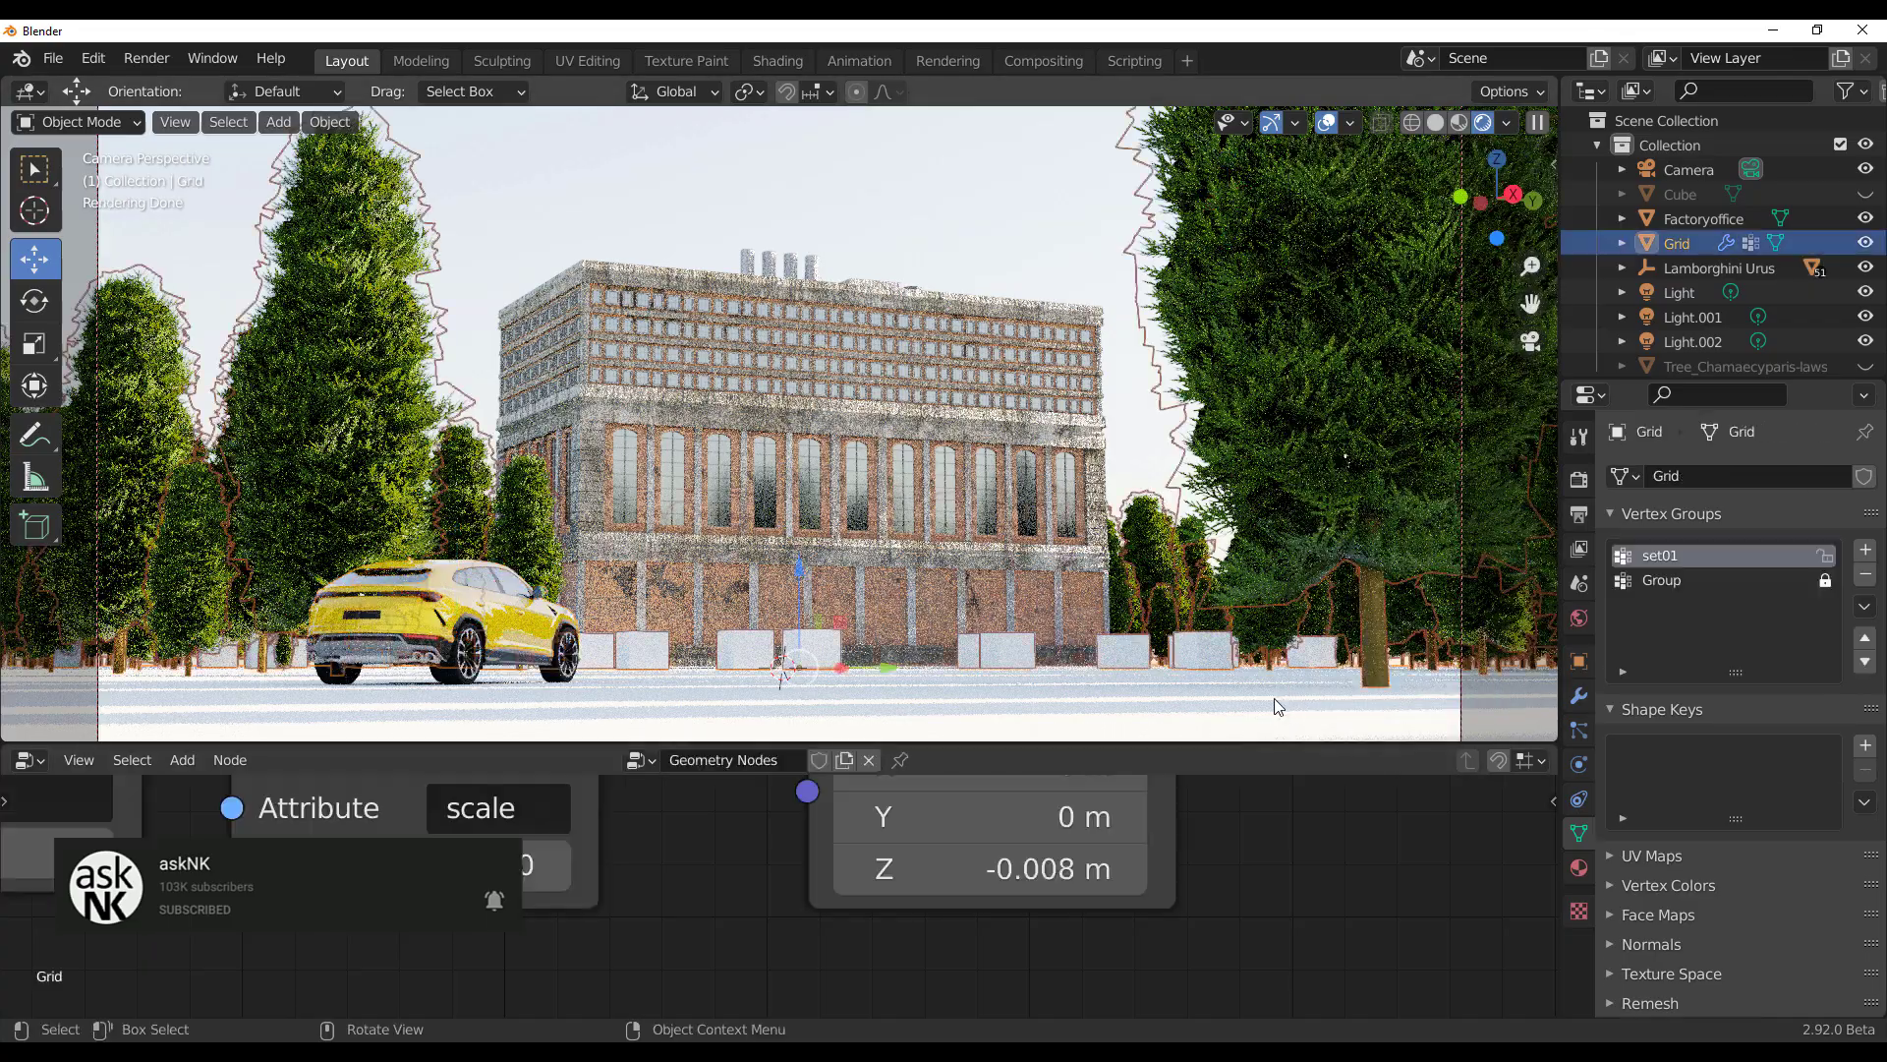
pyautogui.scroll(-15, 1209, 907)
pyautogui.scroll(-2, 1209, 907)
pyautogui.moveTo(1332, 850); pyautogui.dragTo(1003, 973)
pyautogui.moveTo(1061, 948); pyautogui.dragTo(1020, 946)
pyautogui.moveTo(454, 915); pyautogui.dragTo(511, 917)
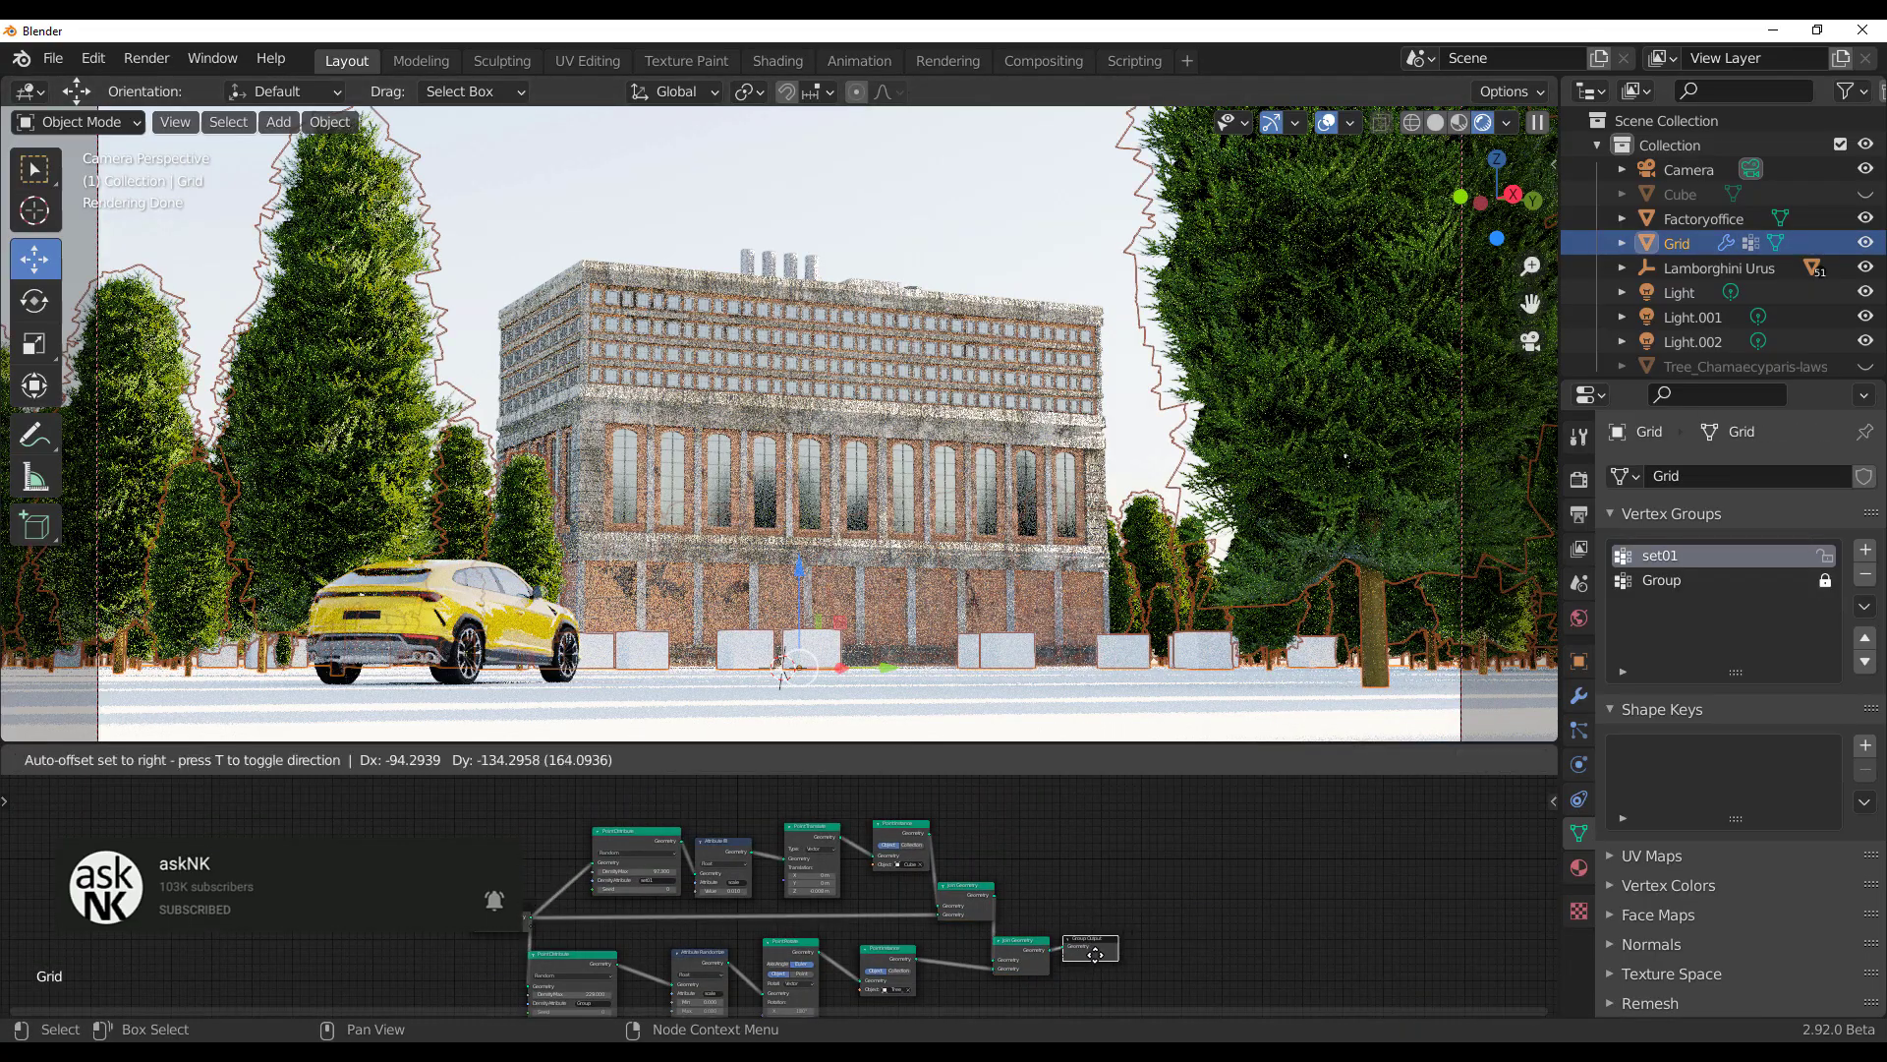
pyautogui.click(1094, 955)
# Step: Enlarge the 3D viewport to show the full camera frame and lock the grid's set01 vertex group
pyautogui.click(1057, 230)
pyautogui.moveTo(1087, 747); pyautogui.dragTo(1088, 965)
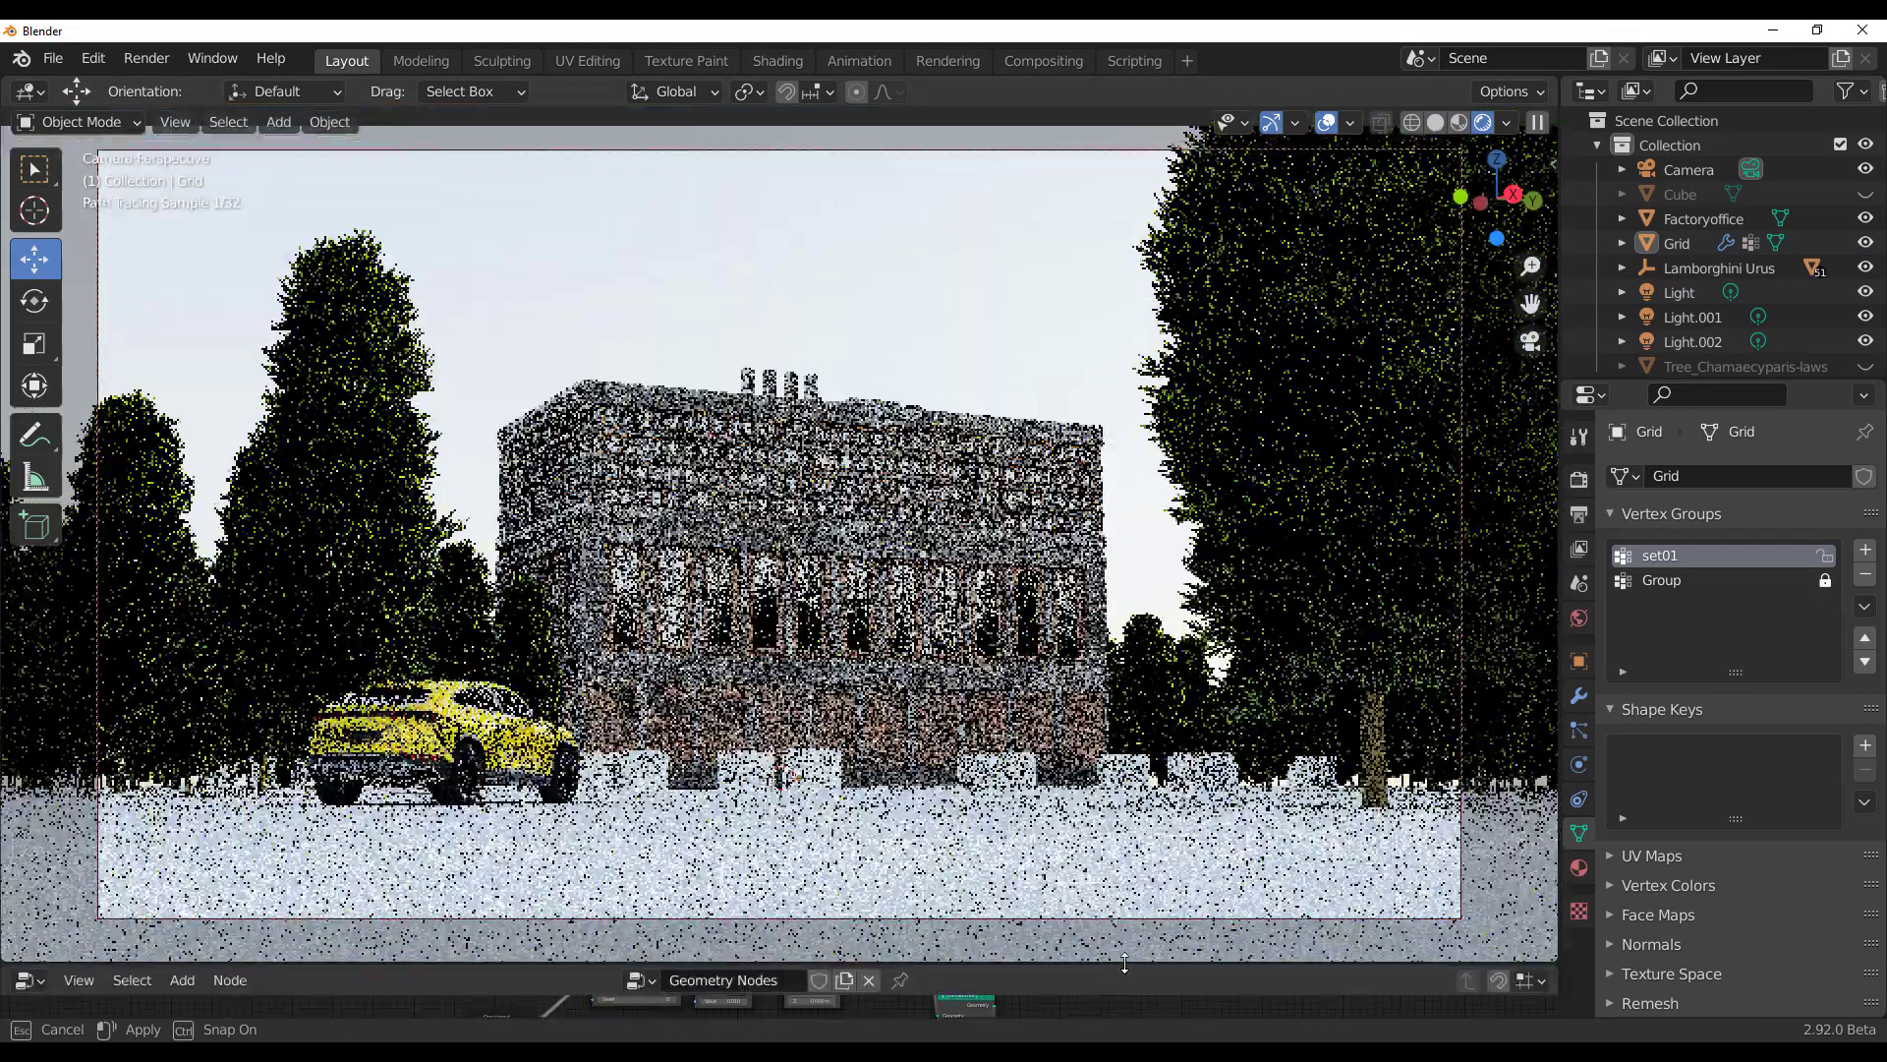
pyautogui.click(1824, 555)
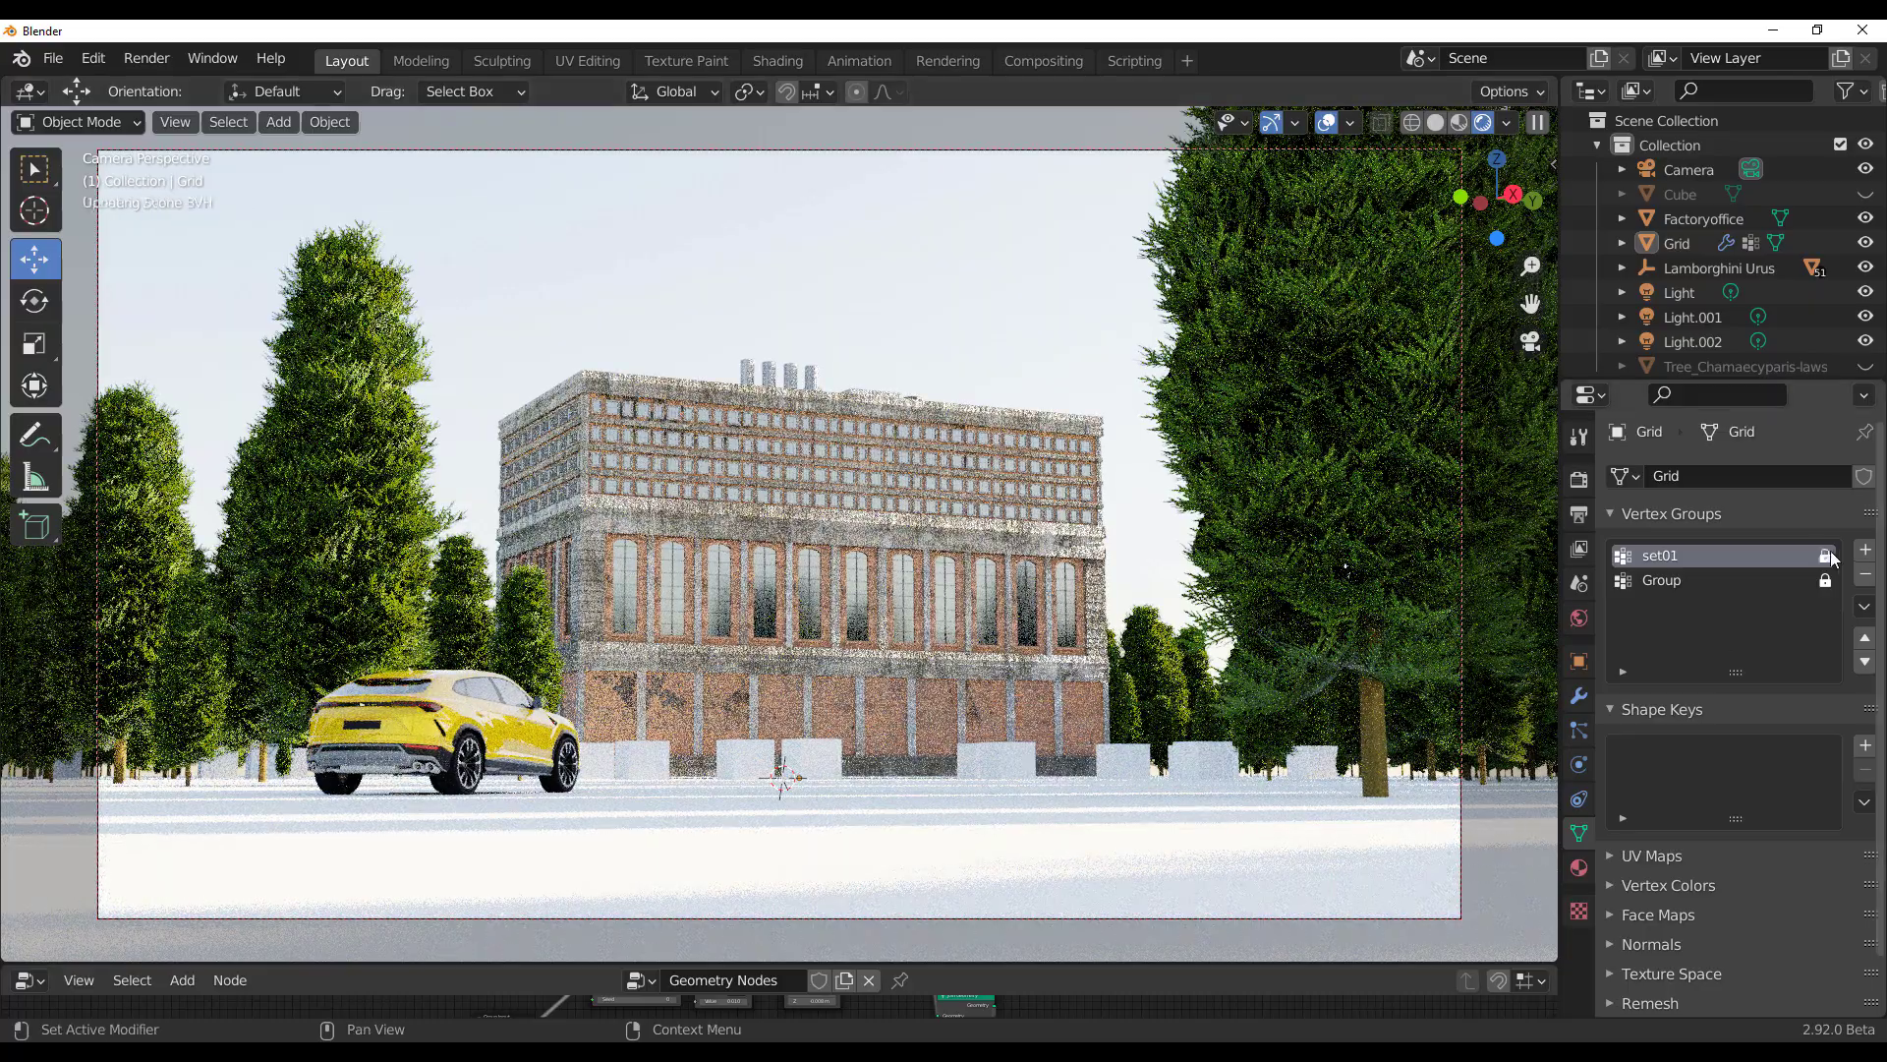